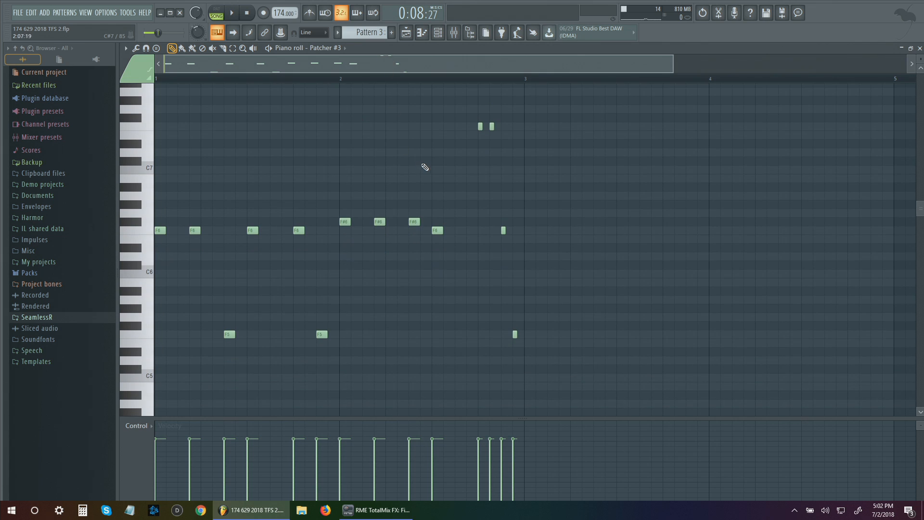
Switch from the piano roll to the playlist and play back the Pattern 2 section from bar 4
scroll(424, 190, up, 1)
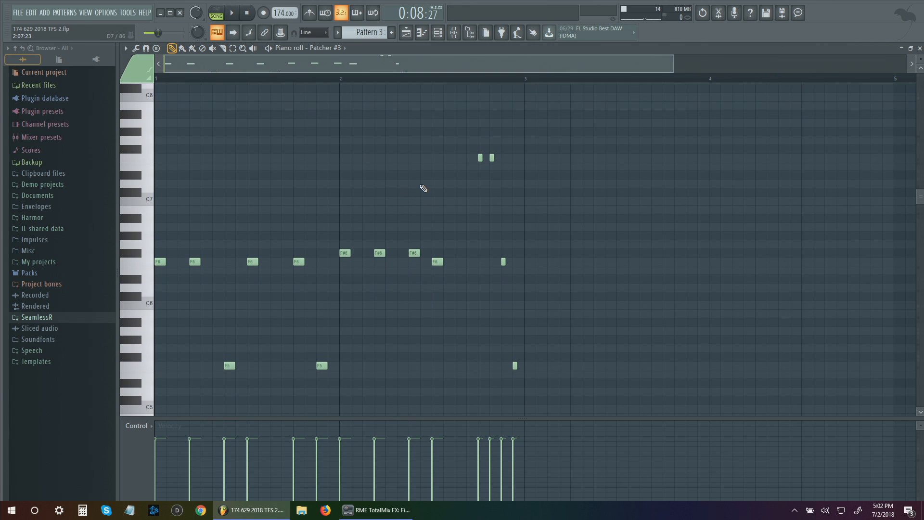
click(408, 34)
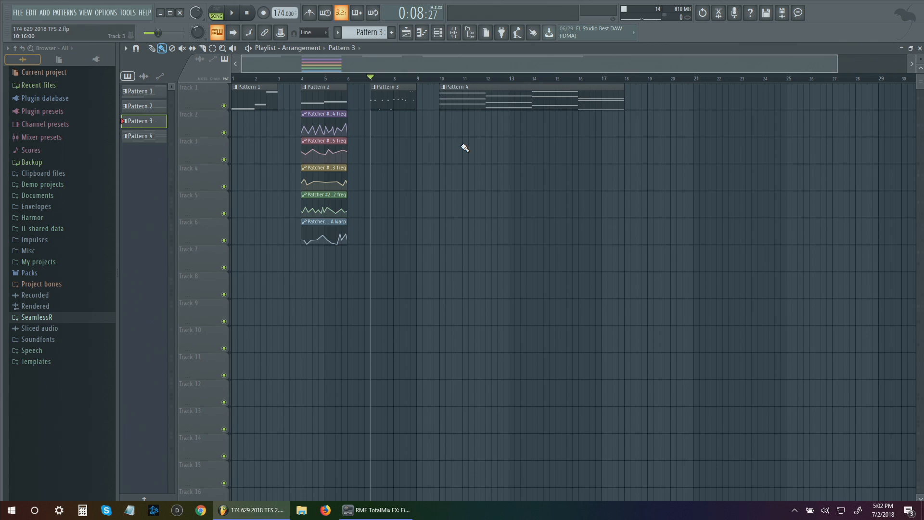
click(303, 80)
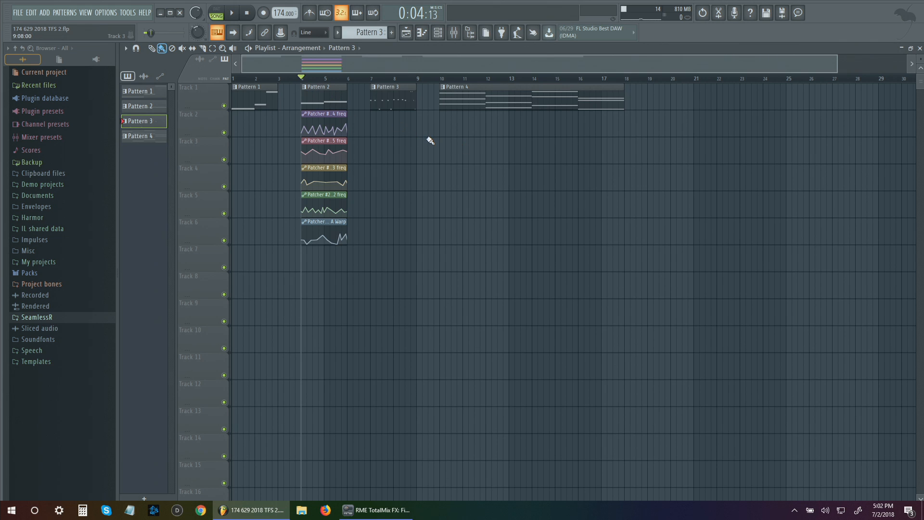
key(space)
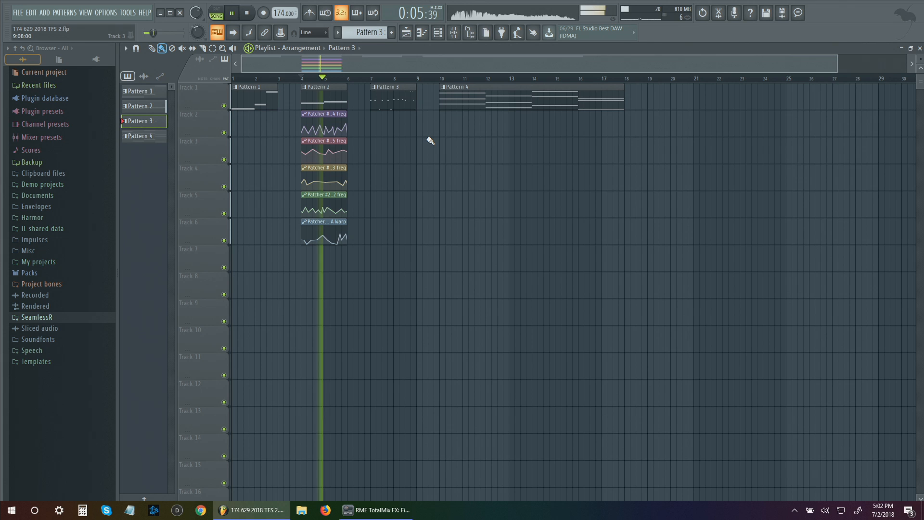
key(space)
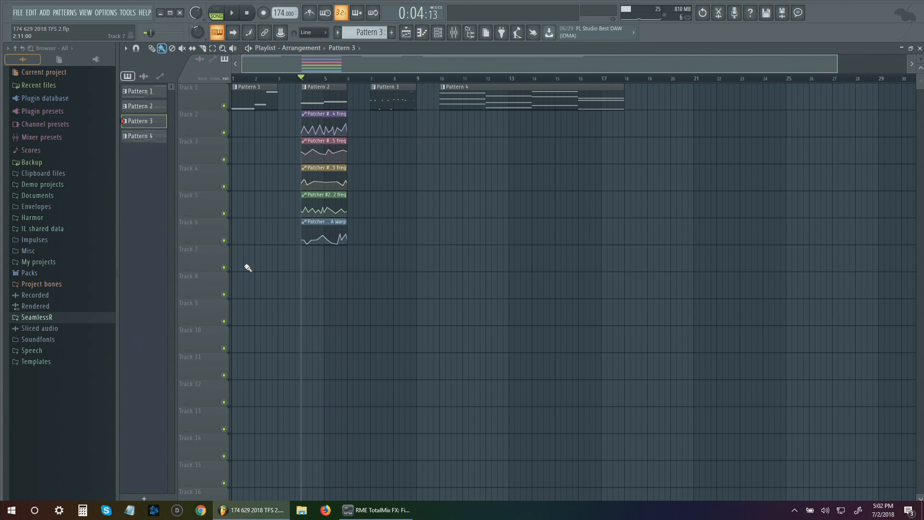
Play back Pattern 1 from the start of the playlist and stop
scroll(285, 280, up, 3)
drag(391, 261, 815, 252)
drag(736, 241, 578, 245)
right_click(336, 193)
click(233, 79)
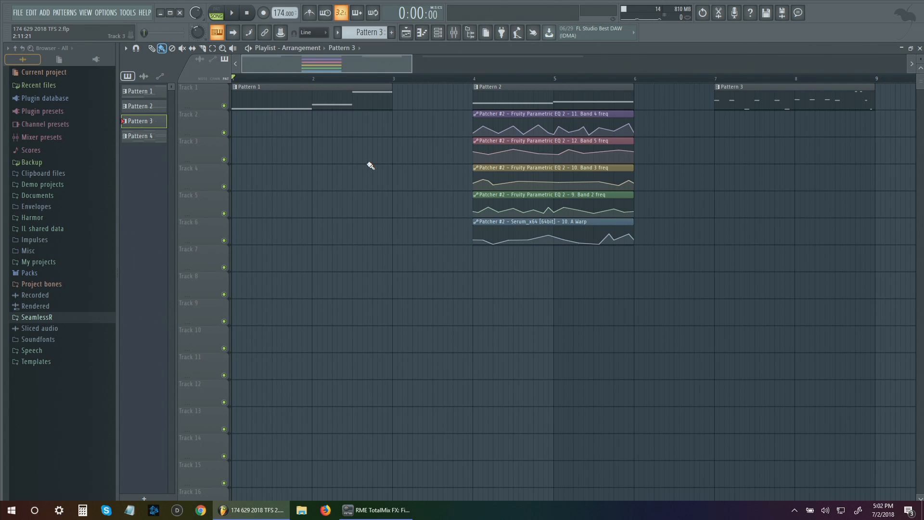
key(space)
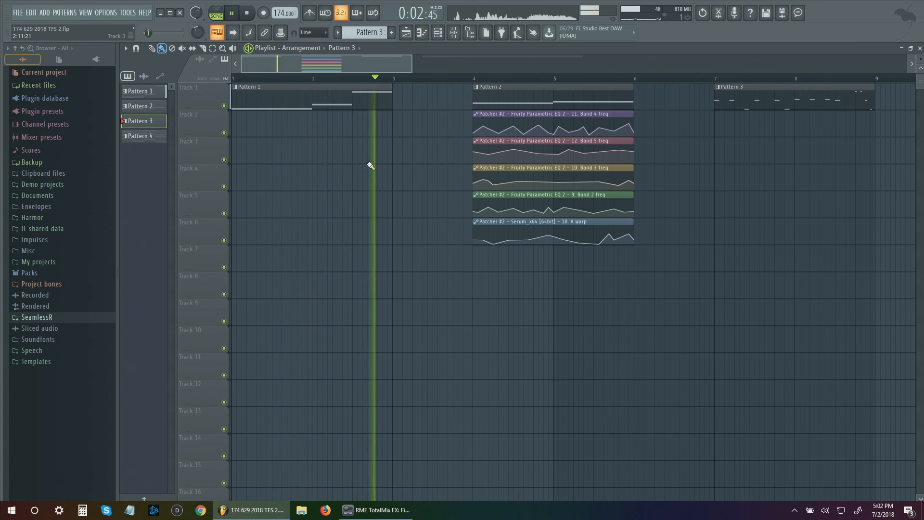
key(space)
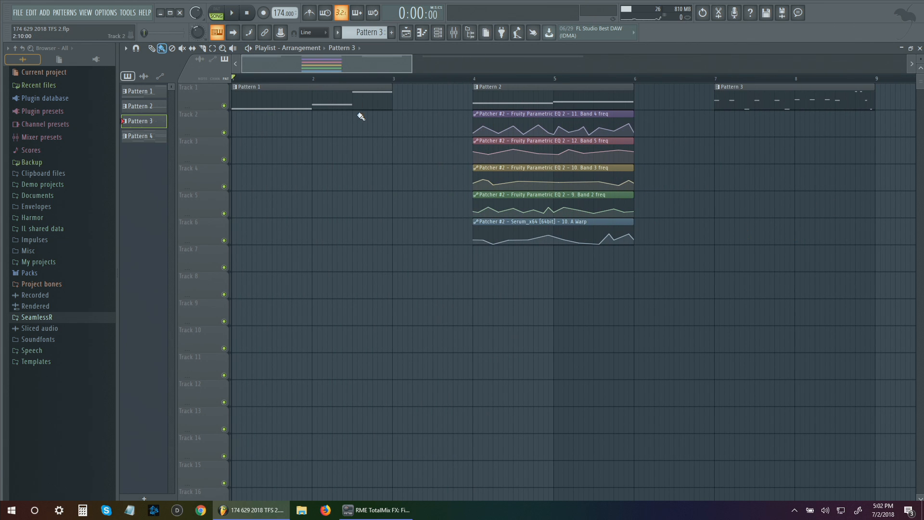
Play back Pattern 4 from bar 10 in the playlist and stop
scroll(666, 165, right, 3)
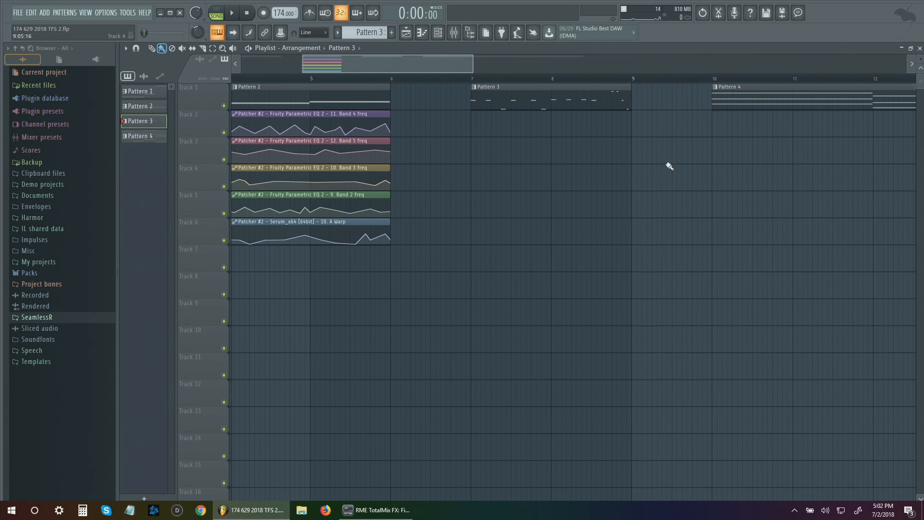
scroll(612, 158, right, 5)
scroll(438, 150, down, 2)
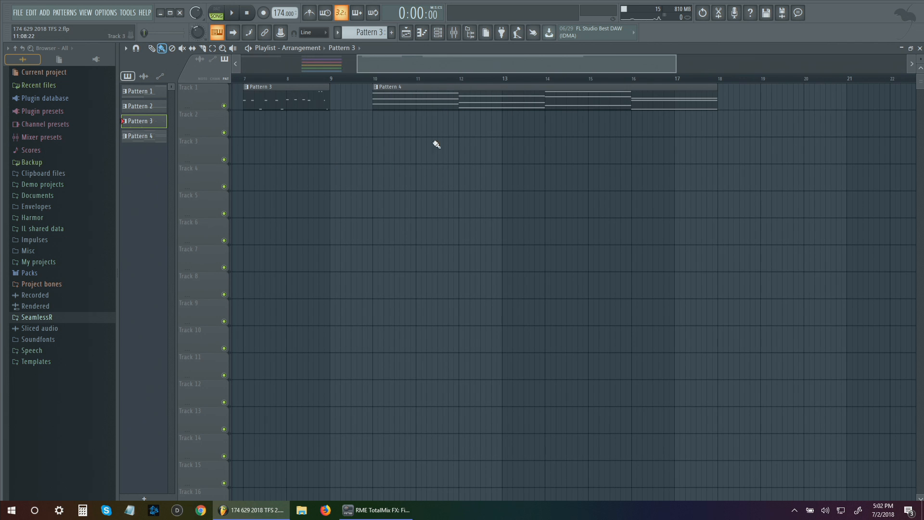
click(378, 80)
click(373, 80)
key(space)
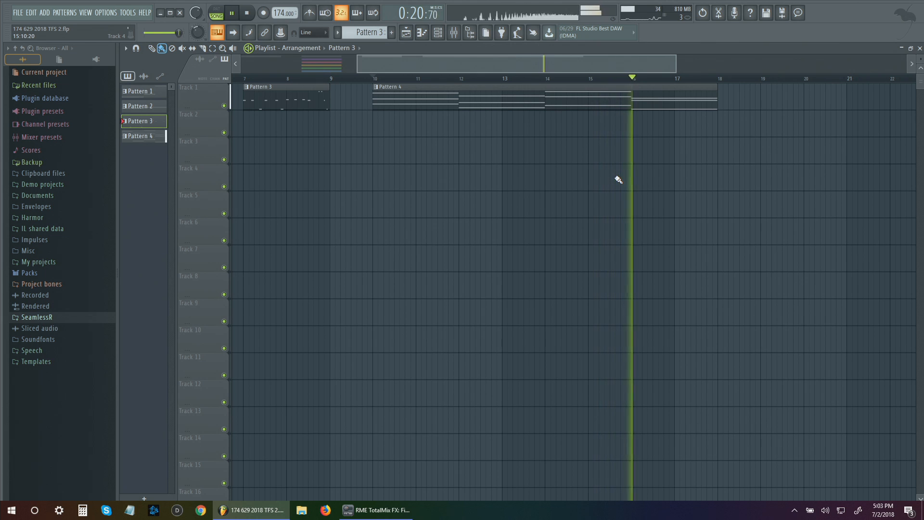
key(space)
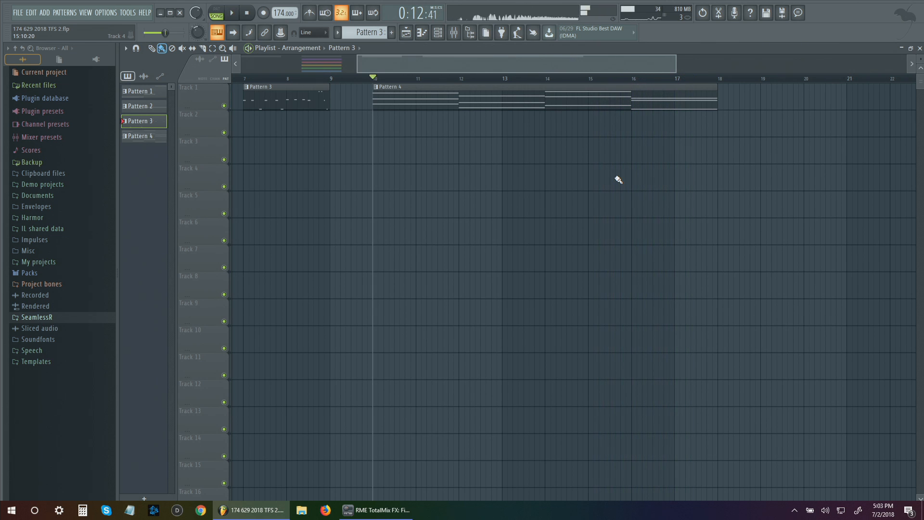
Add a new empty pattern, Pattern 5, without naming it
drag(436, 149, 544, 118)
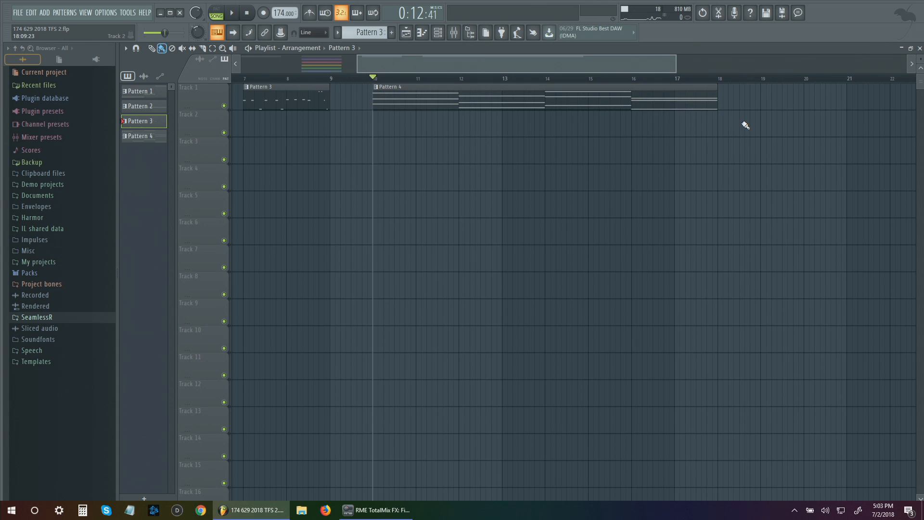
scroll(523, 214, down, 3)
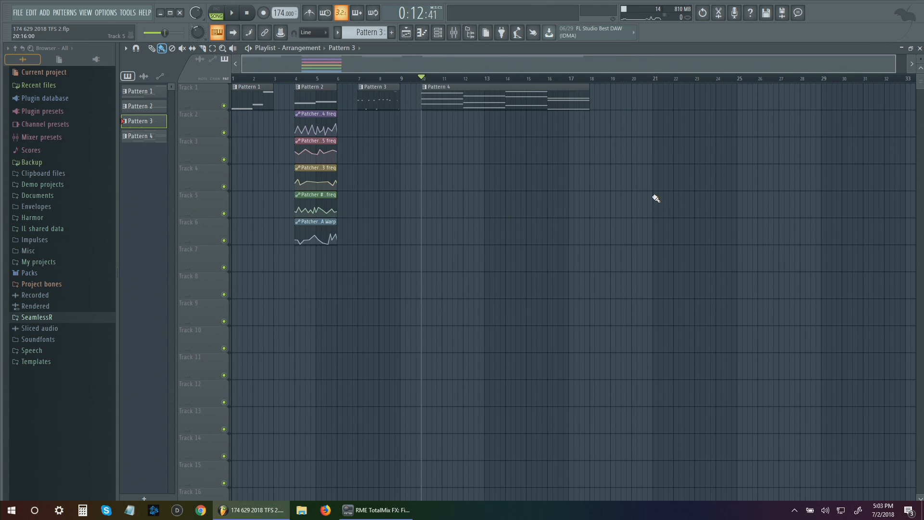
scroll(656, 198, right, 2)
click(385, 33)
click(460, 59)
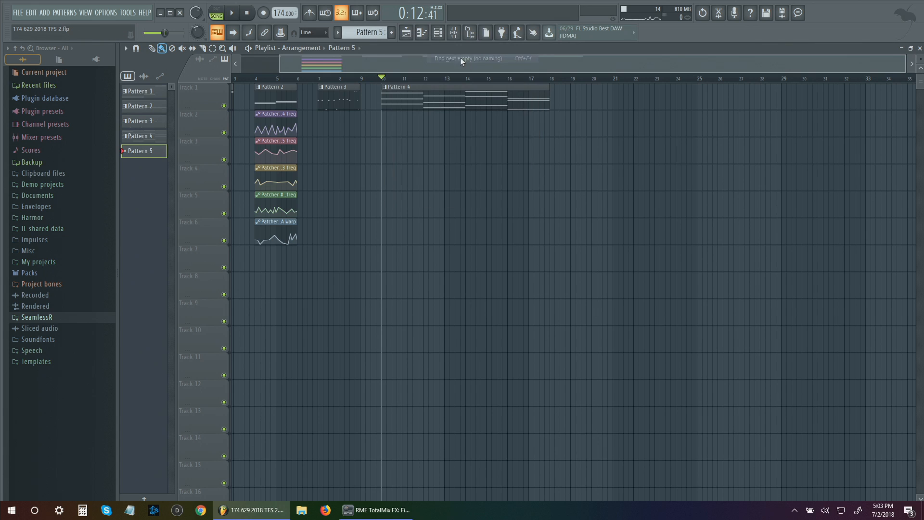
Inspect the Serum synth inside the Patcher #4 channel and show the channel's target mixer track
click(438, 32)
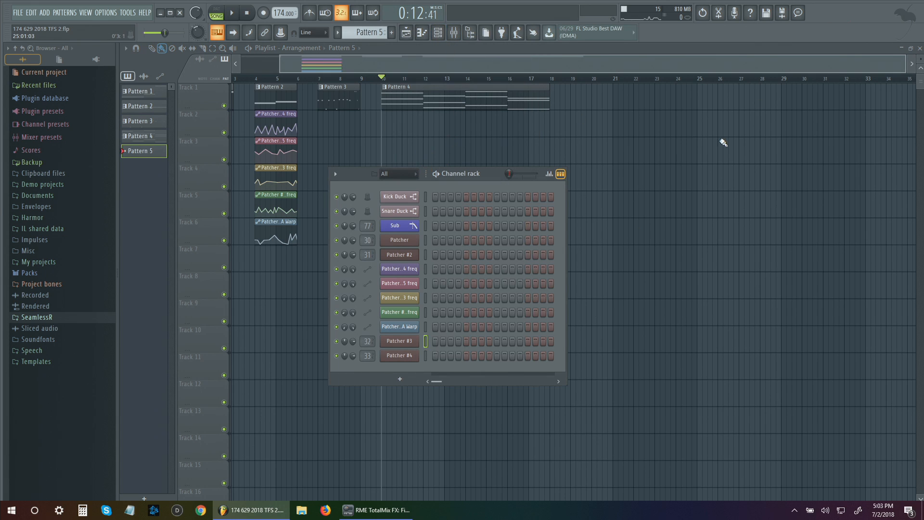
click(407, 354)
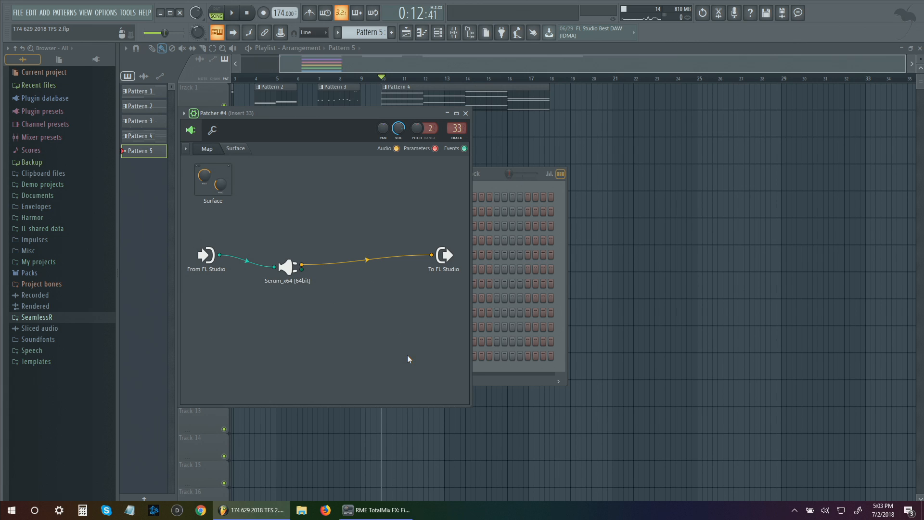
double_click(289, 267)
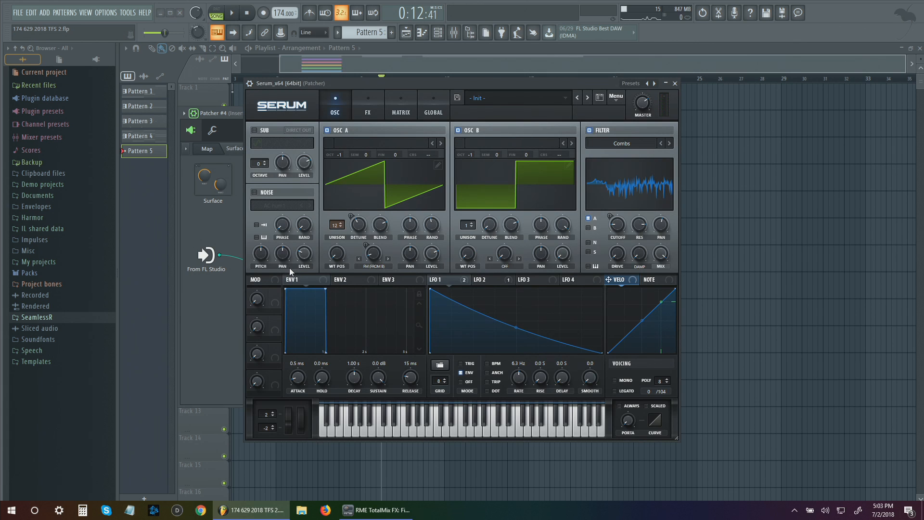
click(675, 84)
drag(394, 111, 768, 156)
double_click(844, 169)
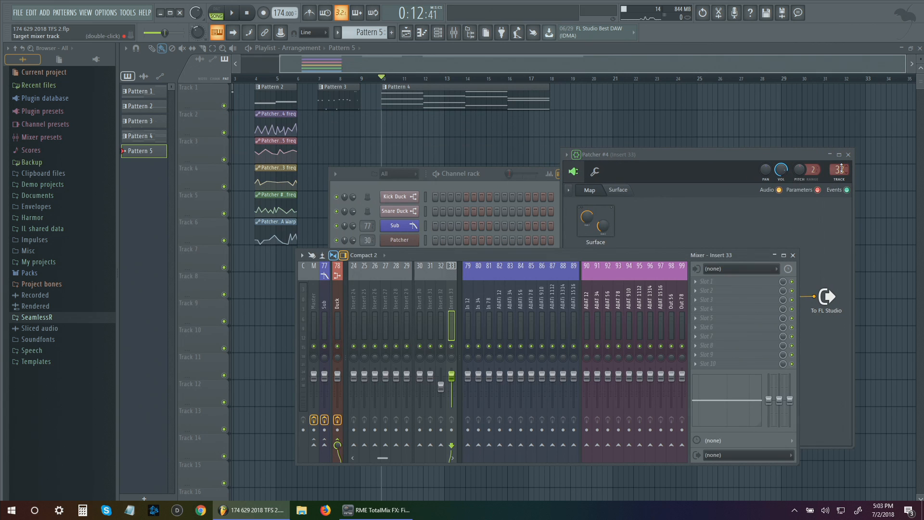
Examine the effect chain in the Patcher #3 channel and close its window
click(495, 175)
click(412, 338)
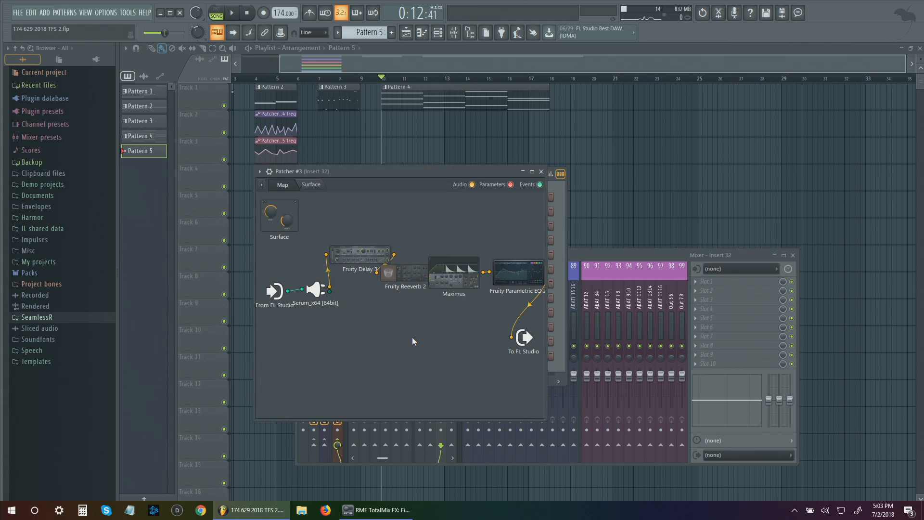
click(541, 171)
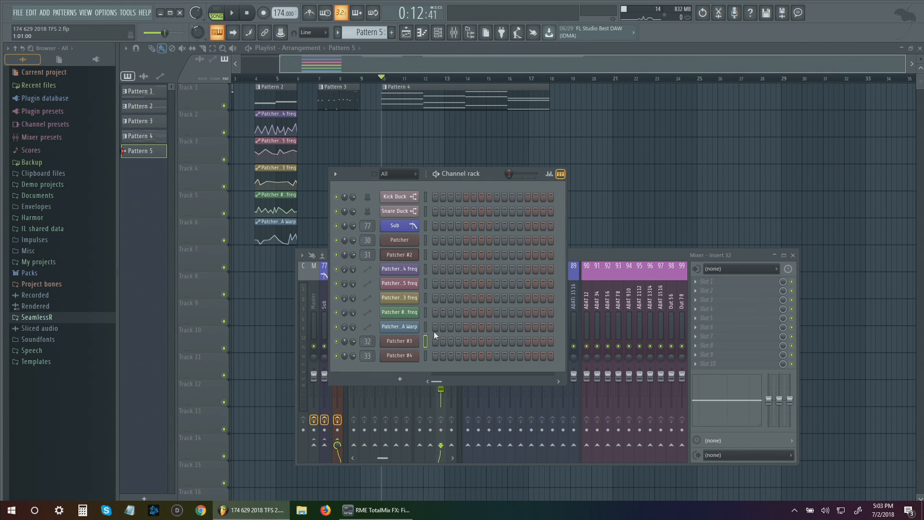
Reopen Patcher #4, move its window beside the channel list and select its Serum module
click(413, 356)
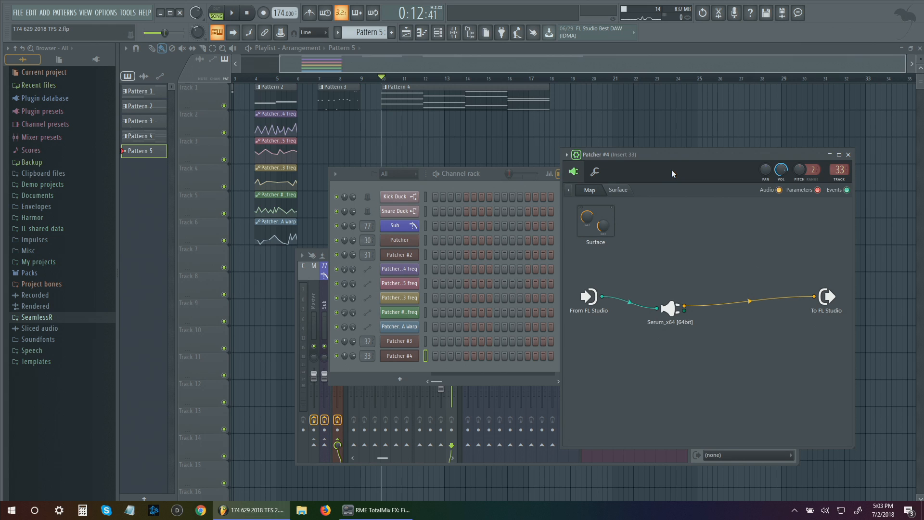
drag(669, 153, 555, 127)
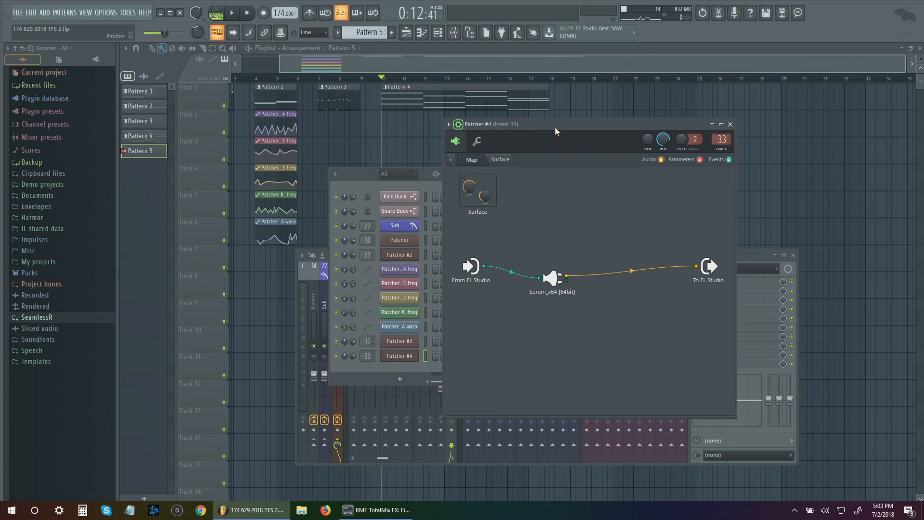
click(552, 278)
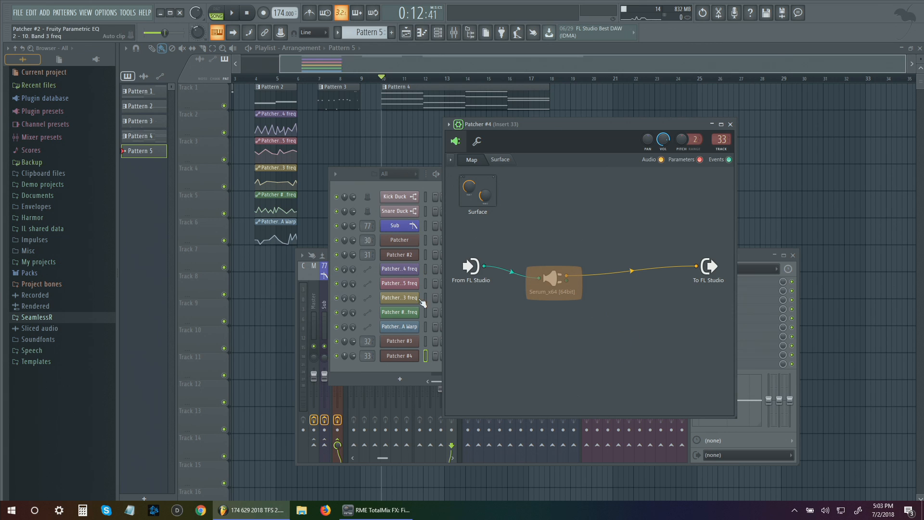
Examine the module map of the Patcher channel on Insert 30 alongside its mixer track
click(401, 341)
drag(456, 174, 655, 331)
click(408, 240)
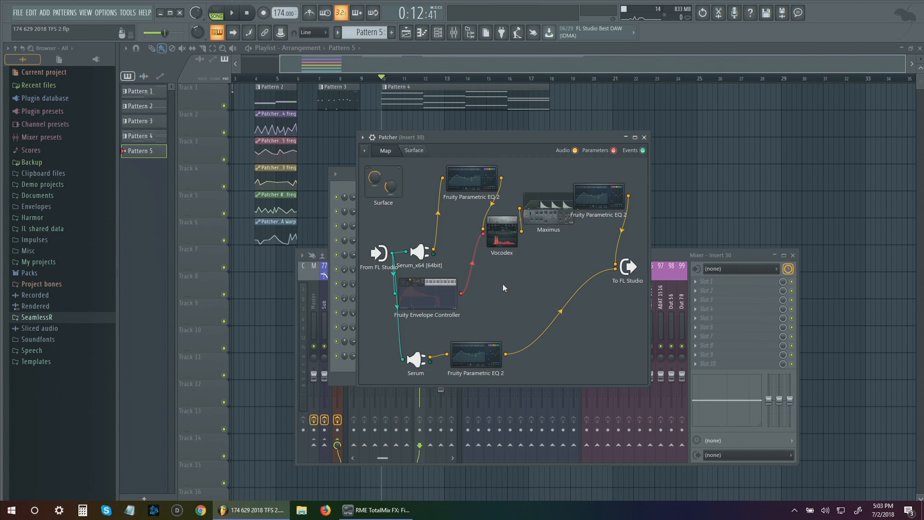
click(665, 258)
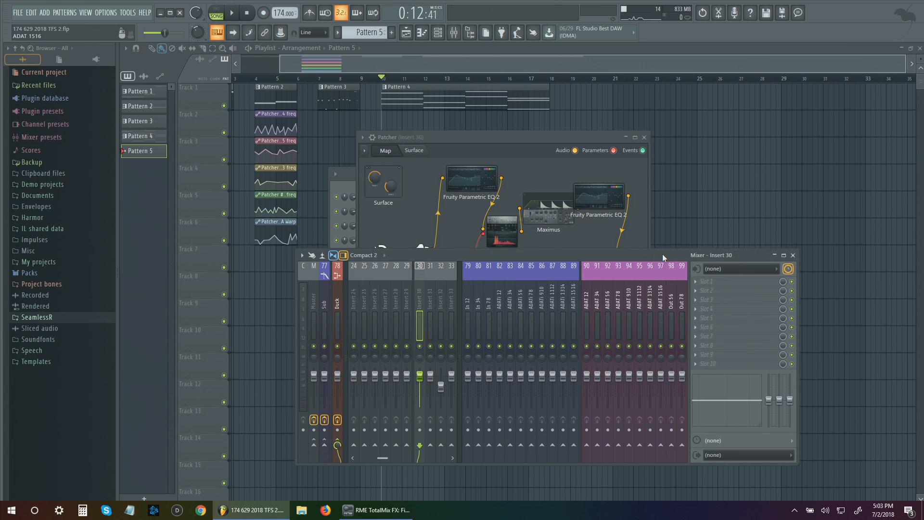
click(461, 296)
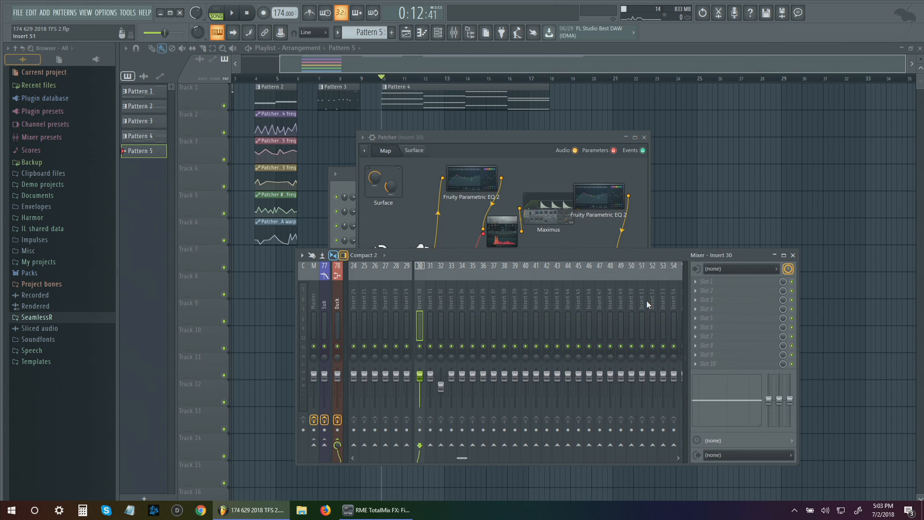
click(546, 158)
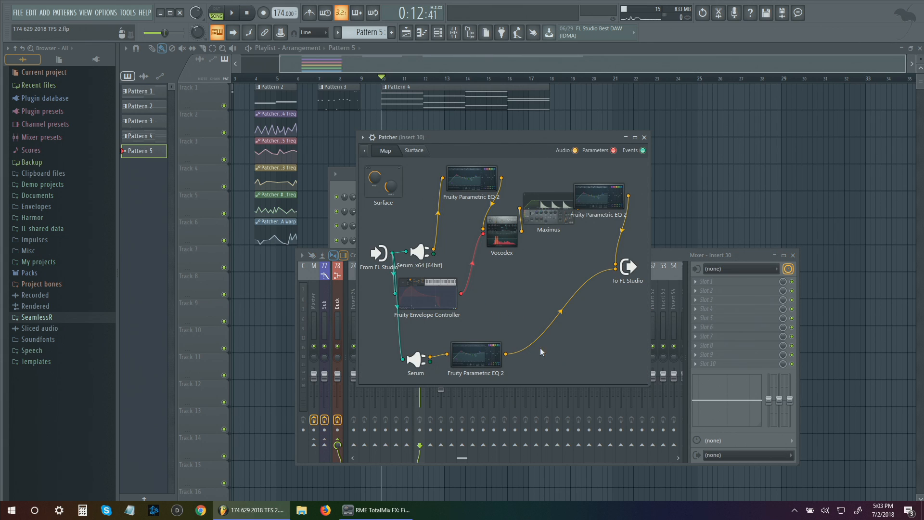
Shift the Fruity Envelope Controller module slightly to the right in the Patcher map and close the Patcher window
drag(432, 295, 461, 291)
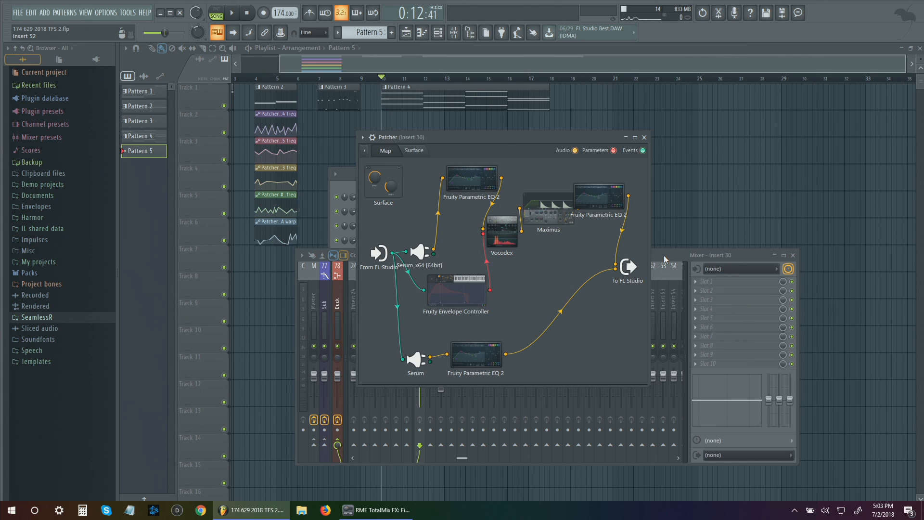
click(665, 258)
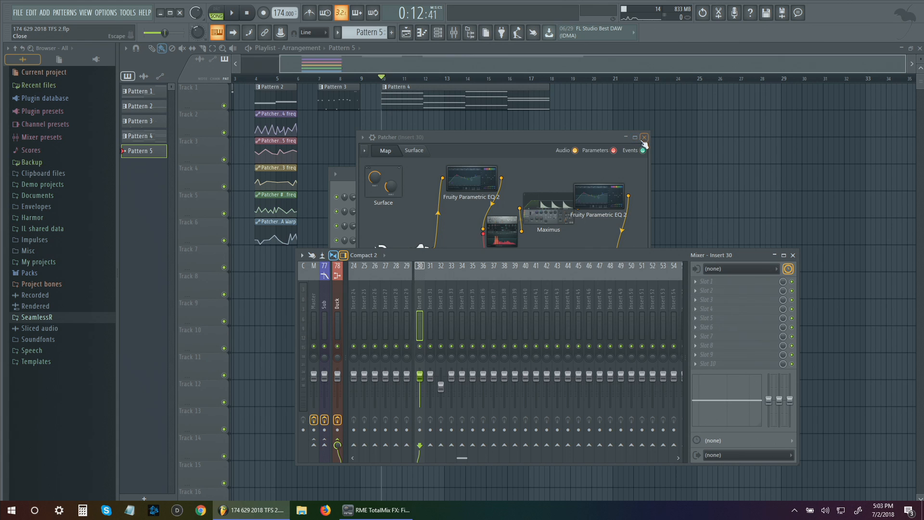
click(644, 138)
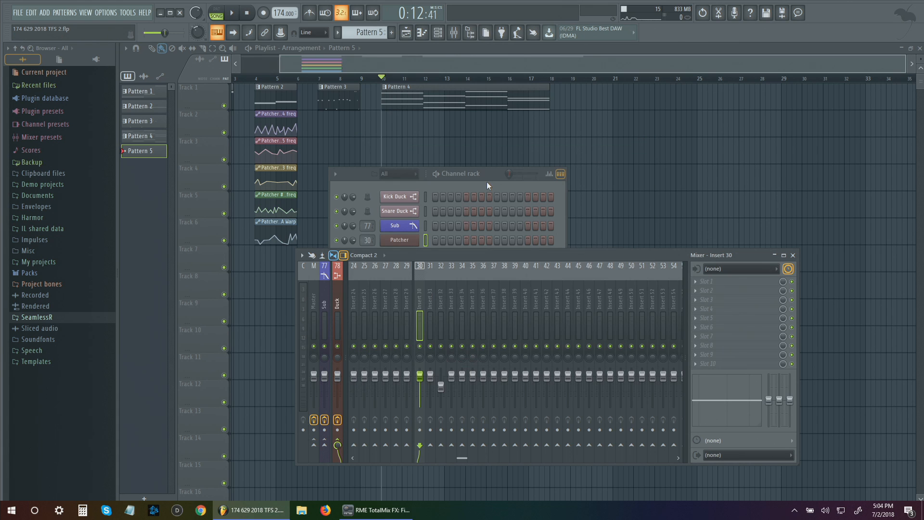
Check the Patcher #4 map once more and close its window
click(487, 181)
click(411, 357)
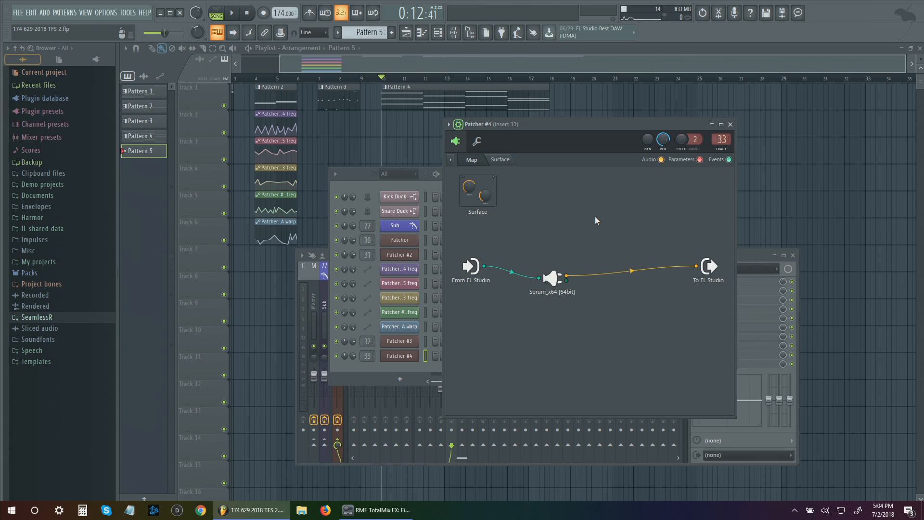
click(730, 124)
Move the channel rack higher above the mixer and review mixer track Insert 33
drag(474, 180, 531, 133)
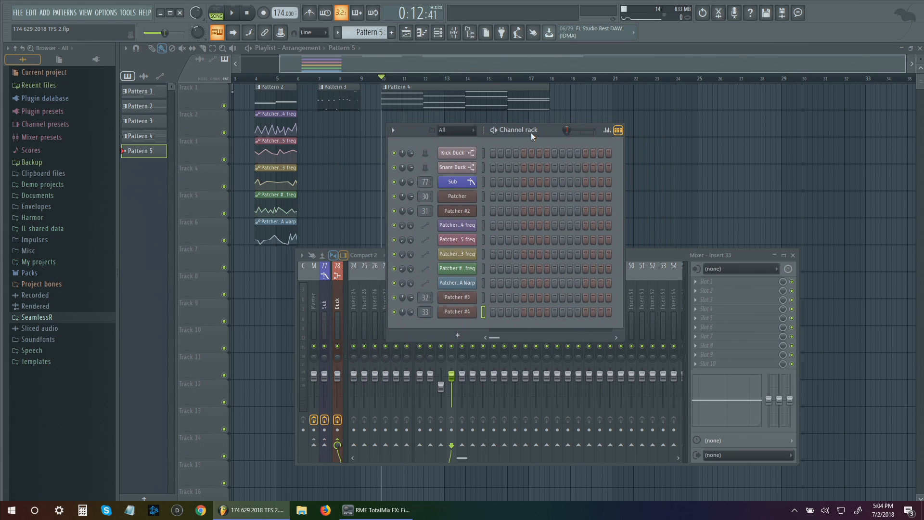
click(643, 252)
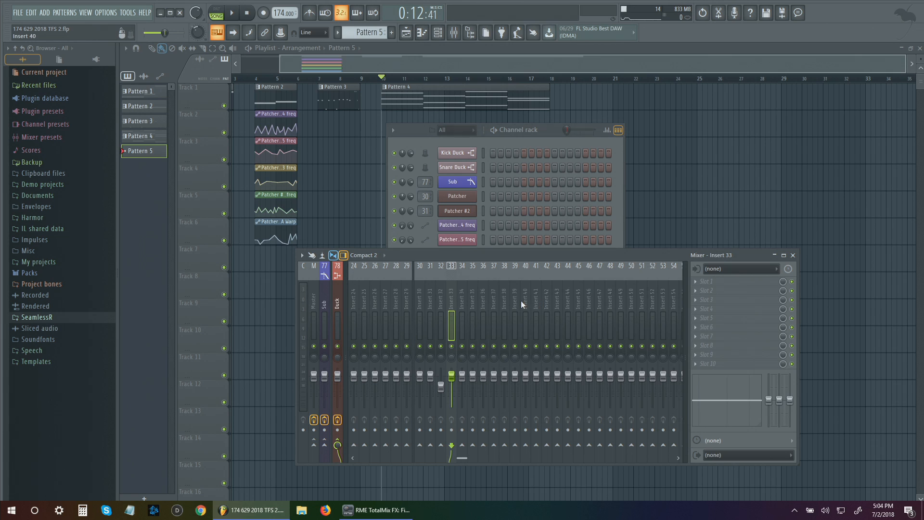
scroll(487, 296, down, 4)
click(450, 296)
click(539, 137)
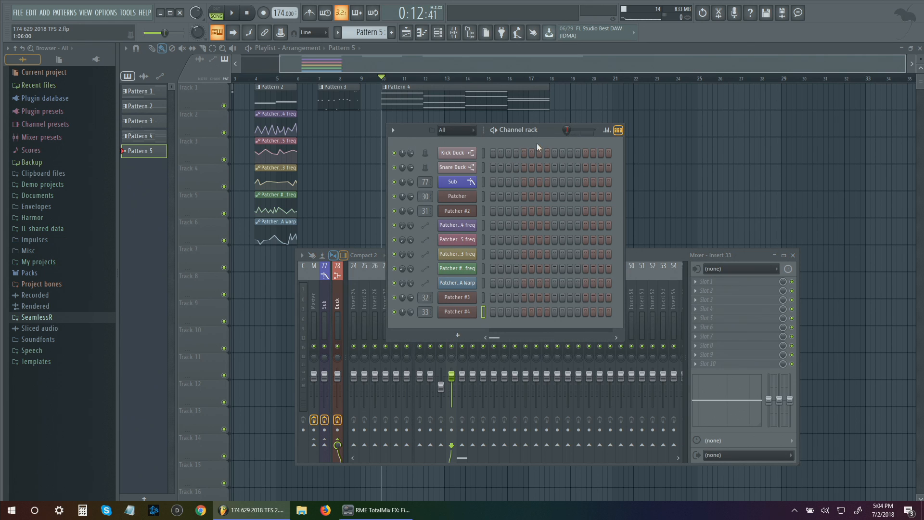
Add another Patcher channel to the channel rack and route it to mixer track 33
click(467, 311)
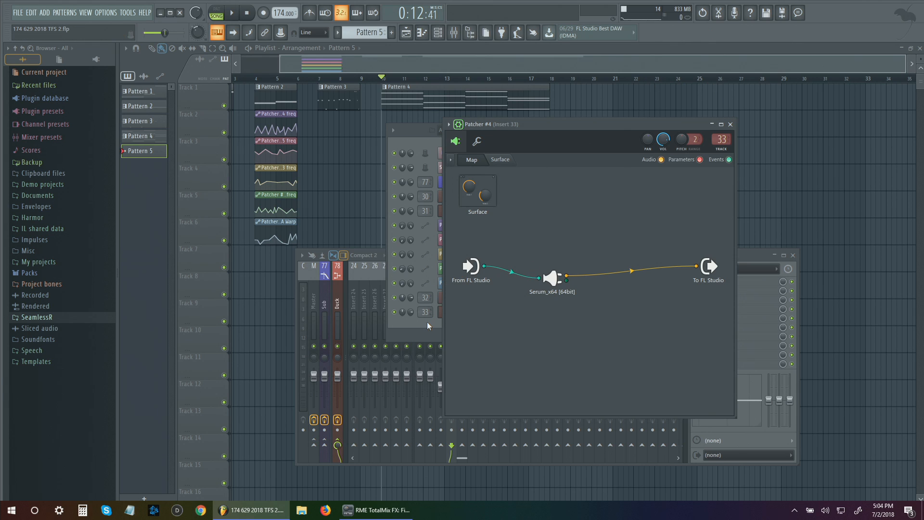
click(392, 128)
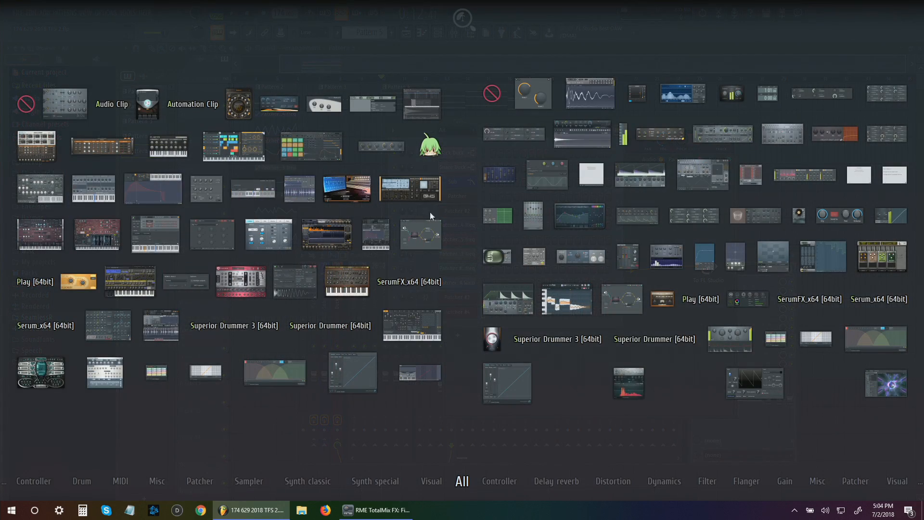
drag(431, 229, 494, 340)
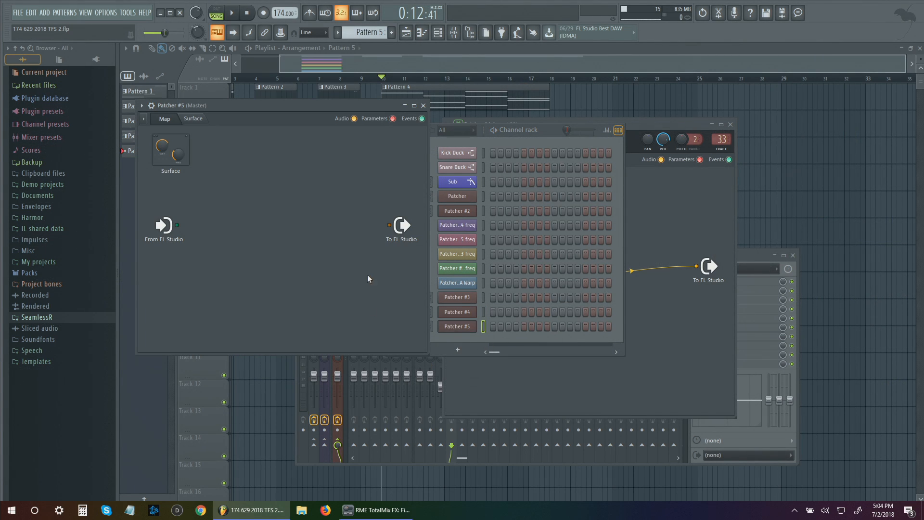
click(536, 135)
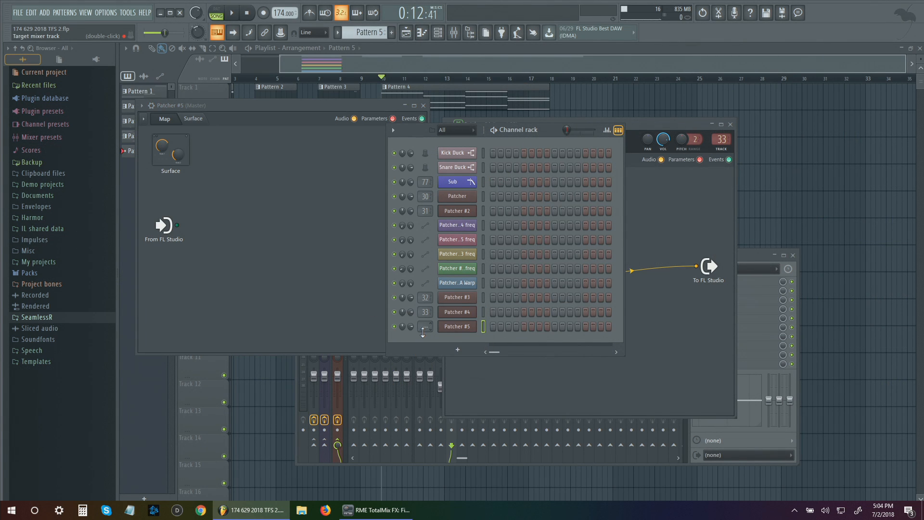
drag(423, 327, 423, 289)
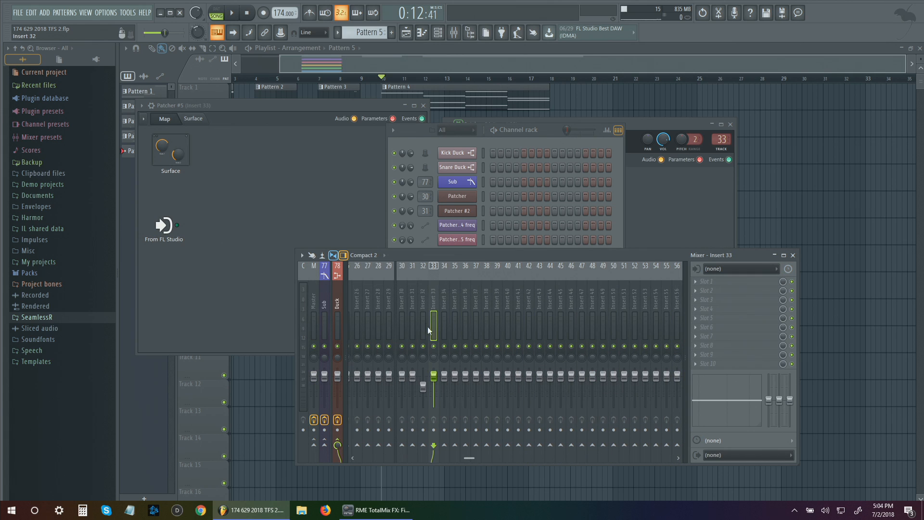
click(541, 137)
right_click(378, 37)
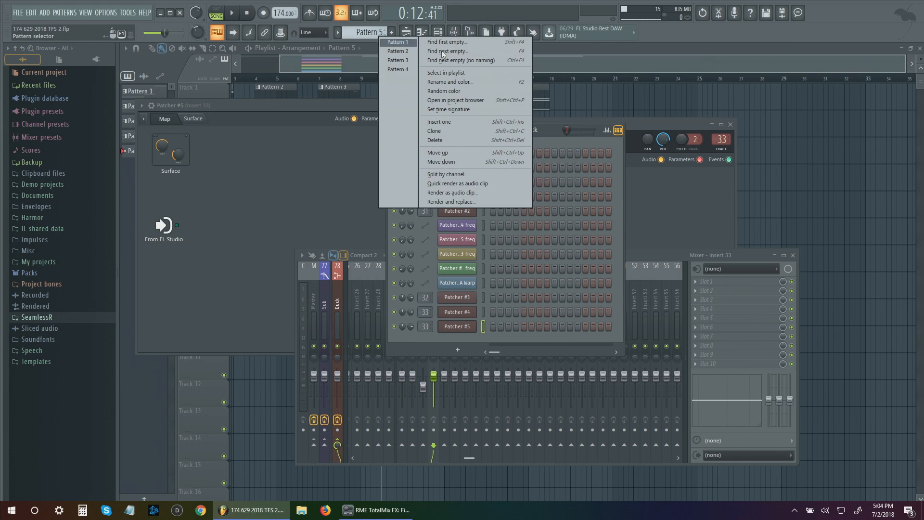
click(355, 37)
click(337, 183)
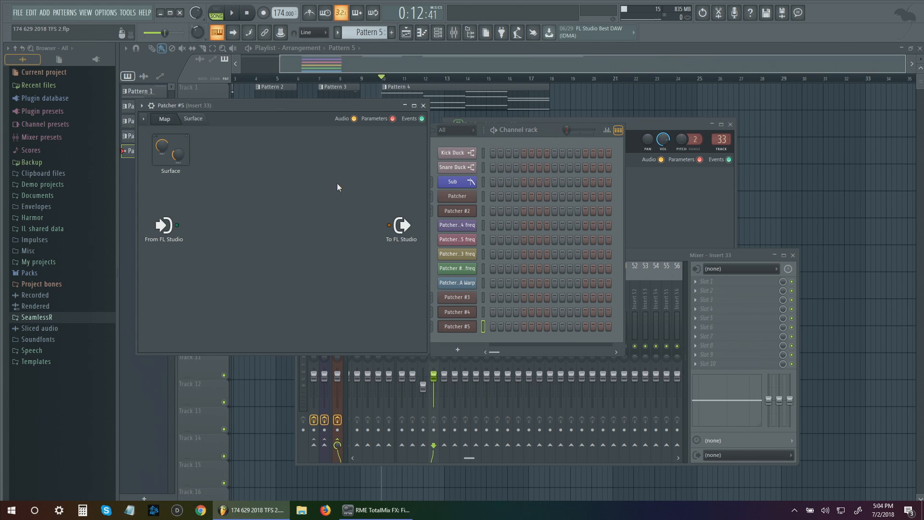
click(536, 140)
click(262, 287)
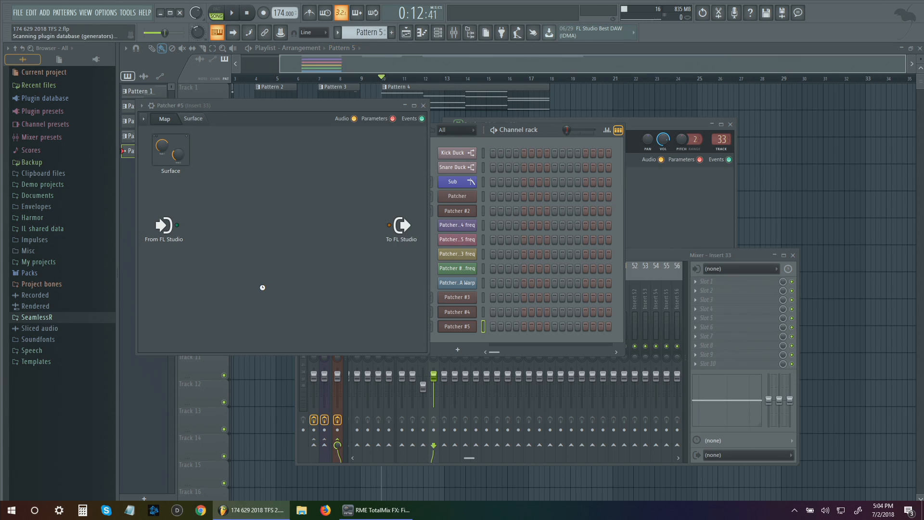
key(F8)
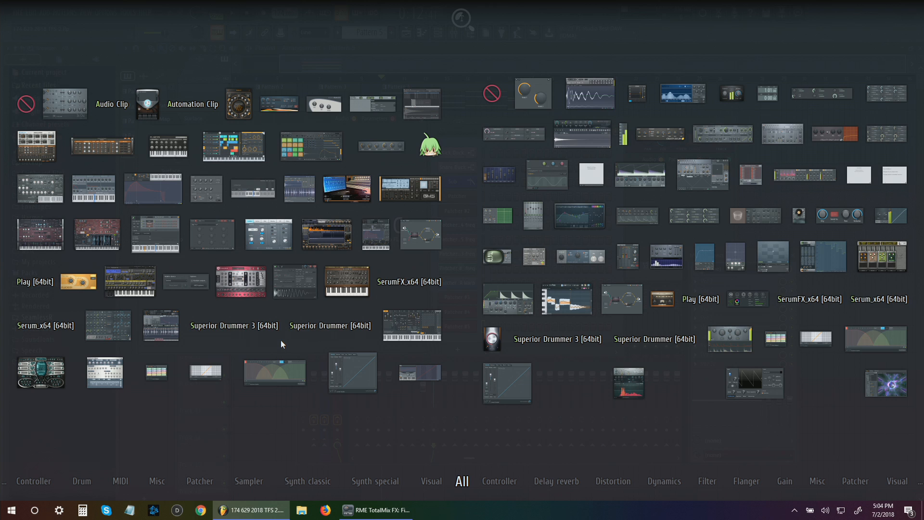
click(459, 218)
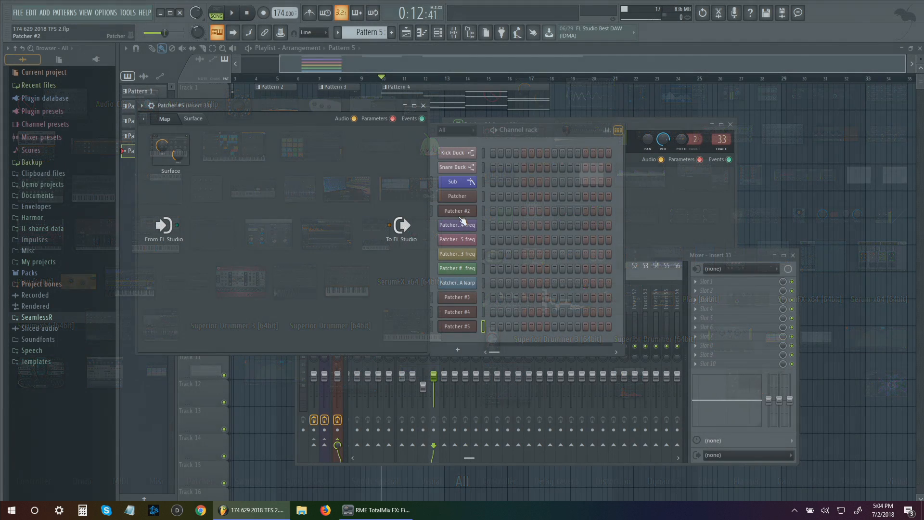
Examine the module maps of the Patcher, Patcher #2 and Patcher #3 channels
click(472, 199)
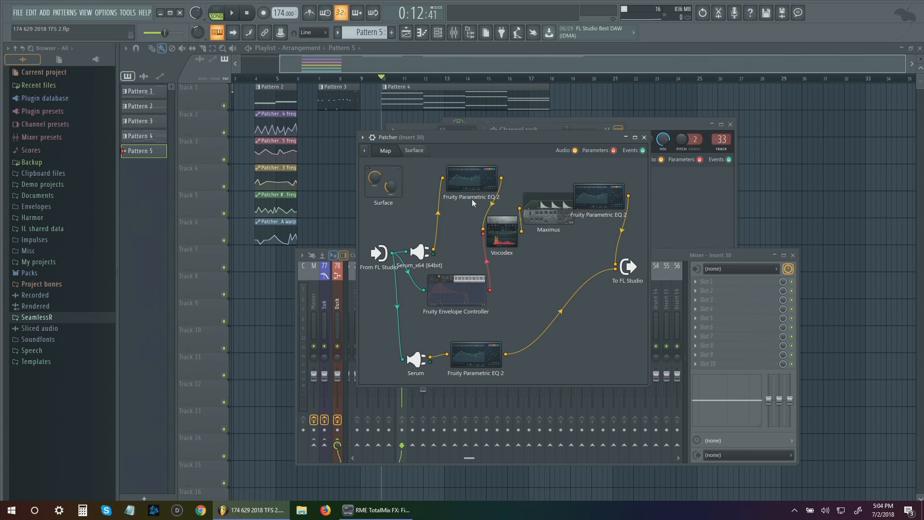
drag(503, 138, 679, 127)
click(457, 211)
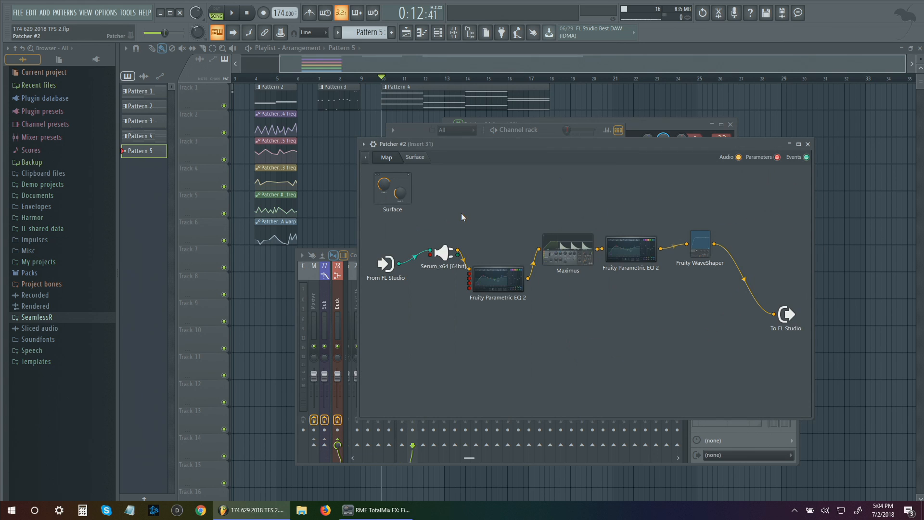
drag(502, 144, 589, 95)
click(456, 299)
click(455, 299)
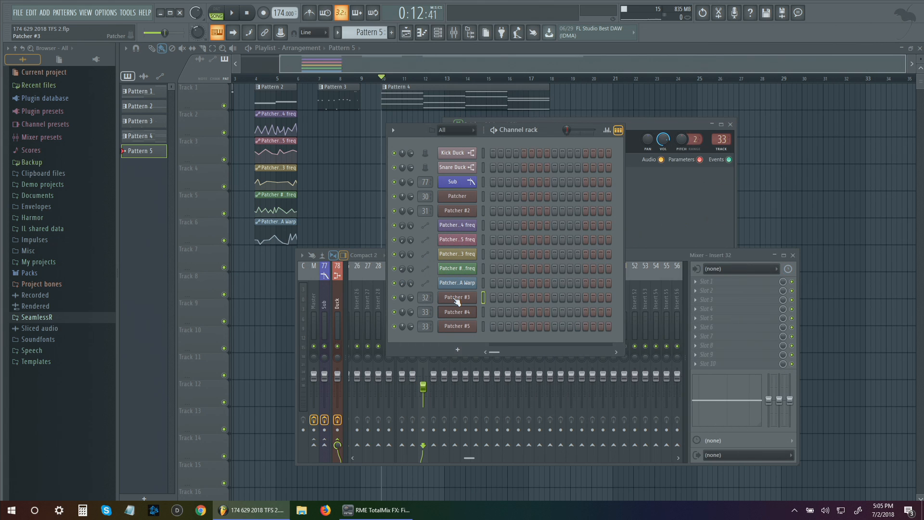
click(455, 299)
click(451, 310)
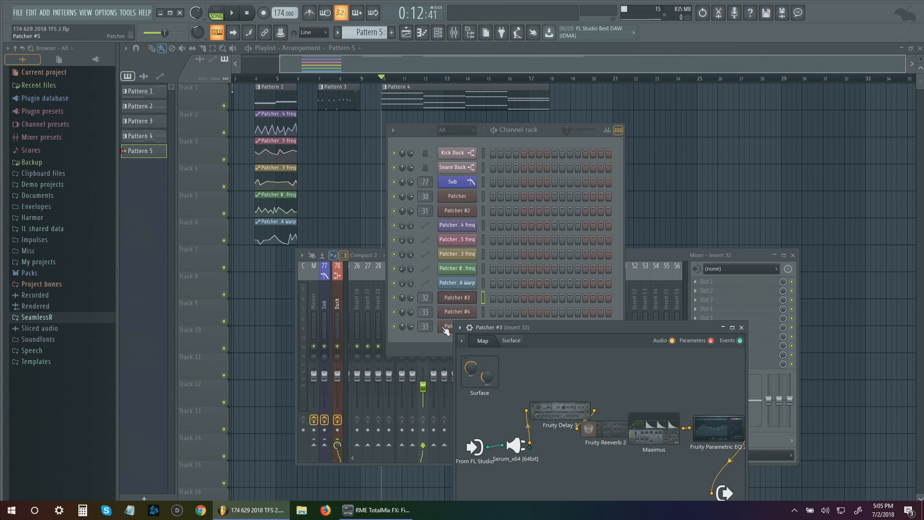
Add a Serum_x64 instrument to the Patcher #5 map
click(447, 326)
right_click(277, 280)
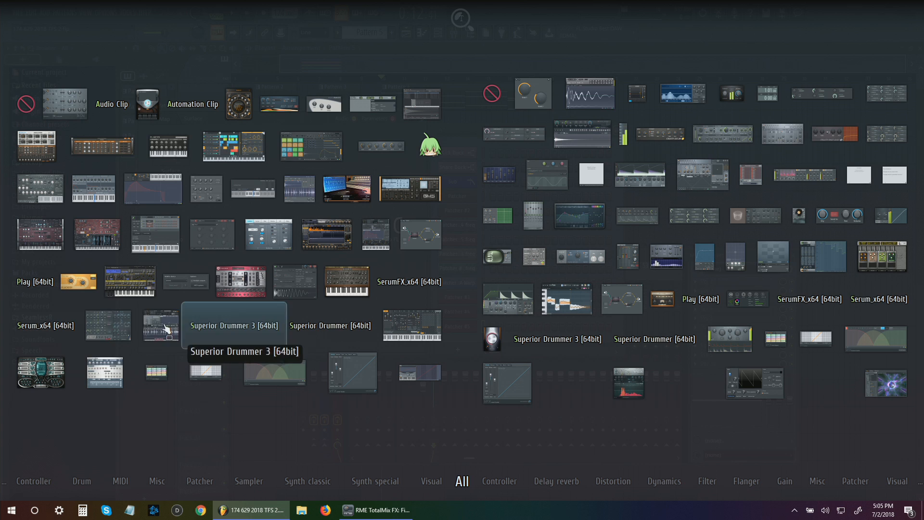
click(60, 335)
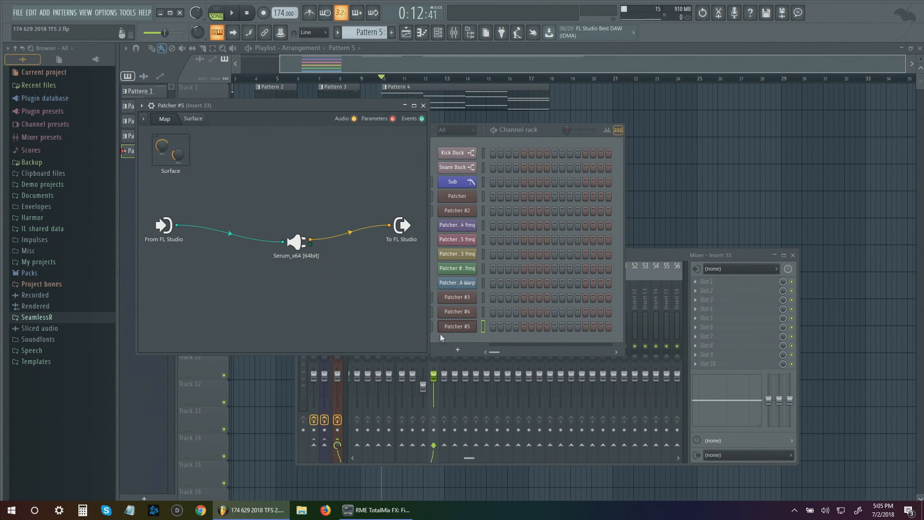
Draw a note about one bar long at the start of Patcher #5's piano roll in Pattern 5
right_click(459, 327)
click(497, 326)
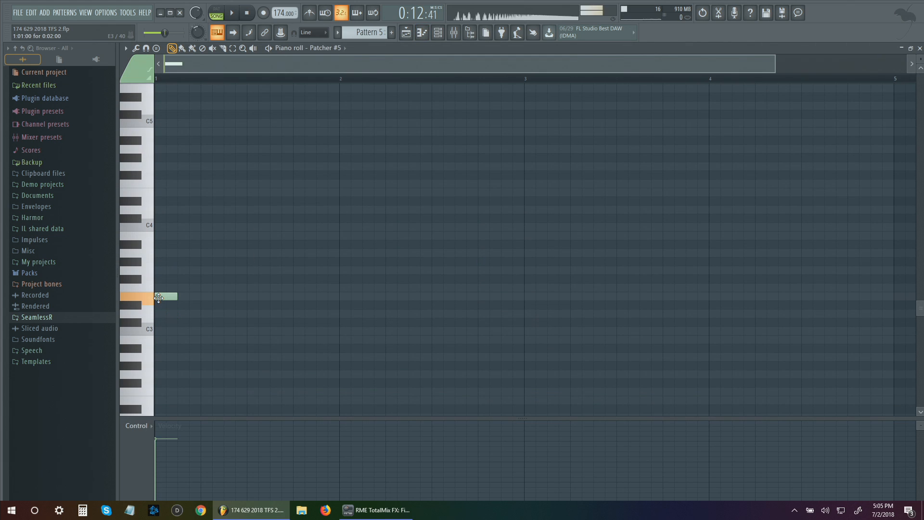
mouse_move(164, 321)
mouse_down()
mouse_move(155, 283)
mouse_move(150, 295)
mouse_move(337, 303)
mouse_up()
Place a Pattern 5 clip at bar 20 on Track 1 of the playlist and select that bar as the playback range
click(405, 32)
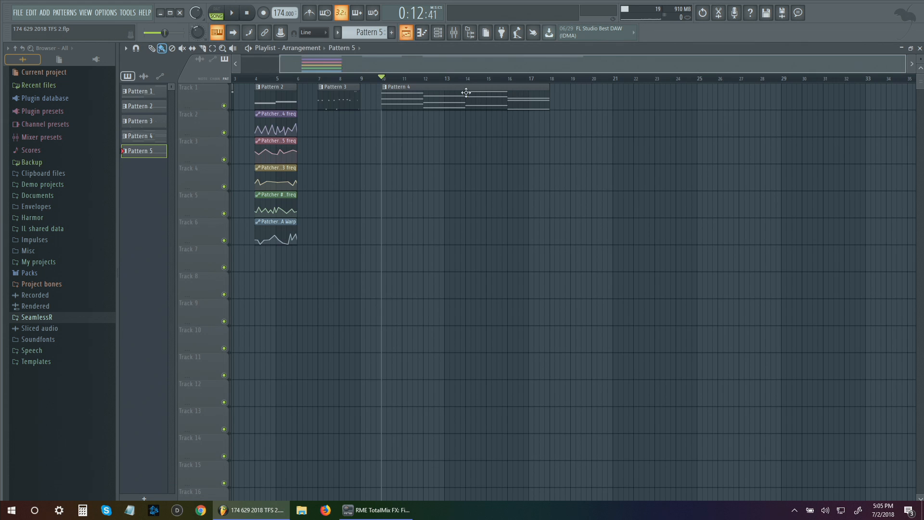
drag(480, 212, 550, 236)
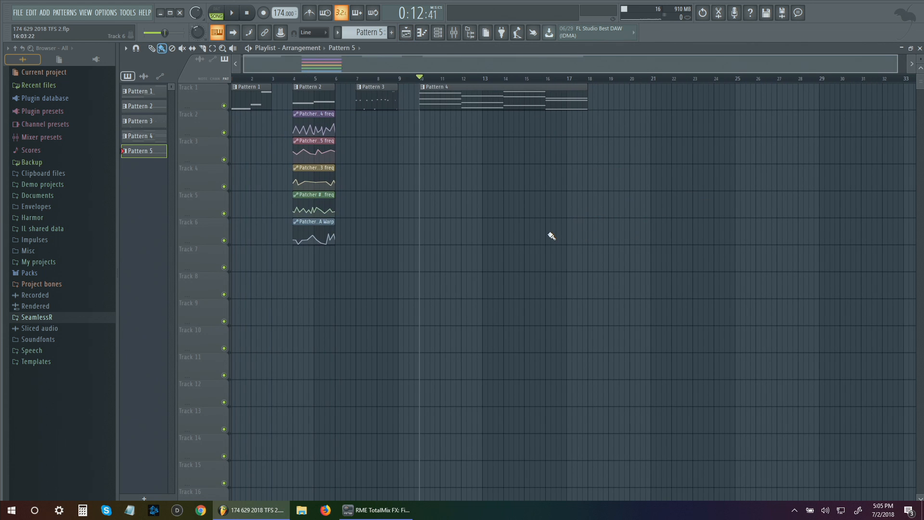
scroll(528, 235, up, 2)
drag(694, 180, 542, 144)
drag(543, 144, 525, 112)
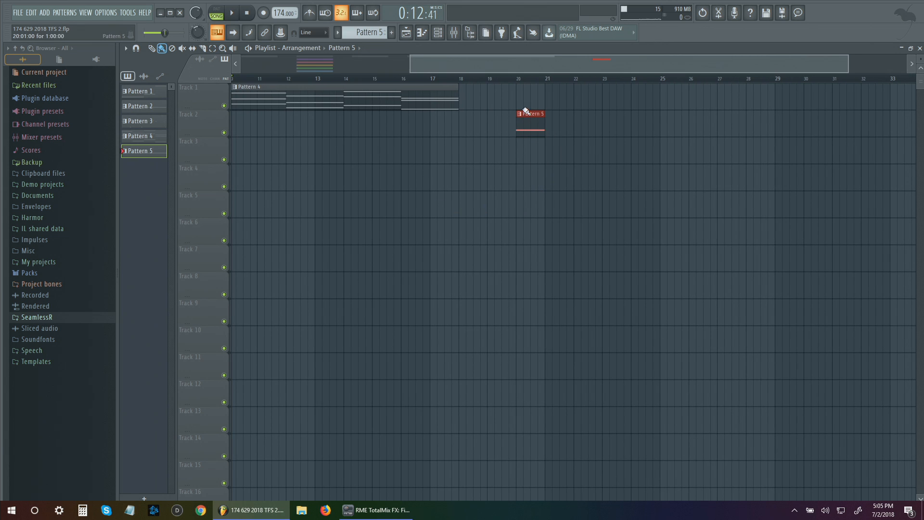
drag(517, 80, 543, 81)
drag(534, 114, 532, 88)
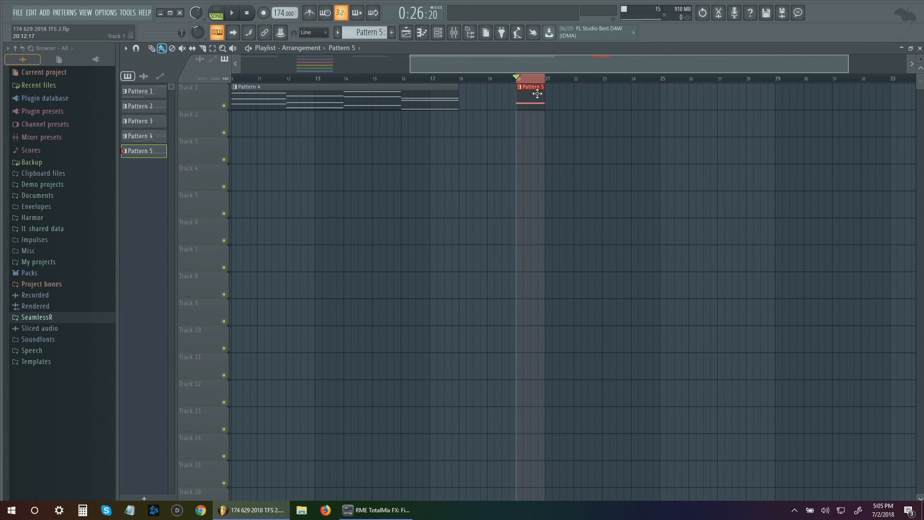
Reopen the Patcher #5 map, place its window beside the channel rack, and route the channel to mixer track 34
scroll(557, 161, up, 2)
double_click(470, 92)
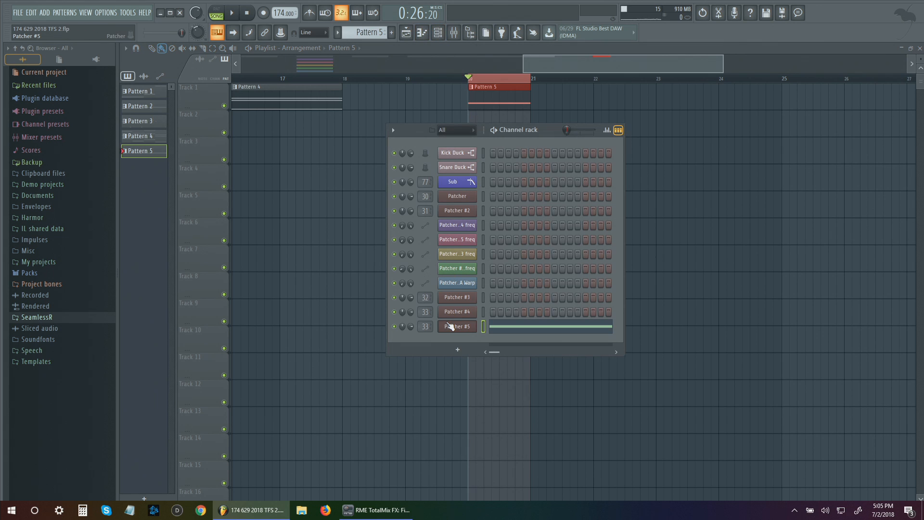
click(451, 326)
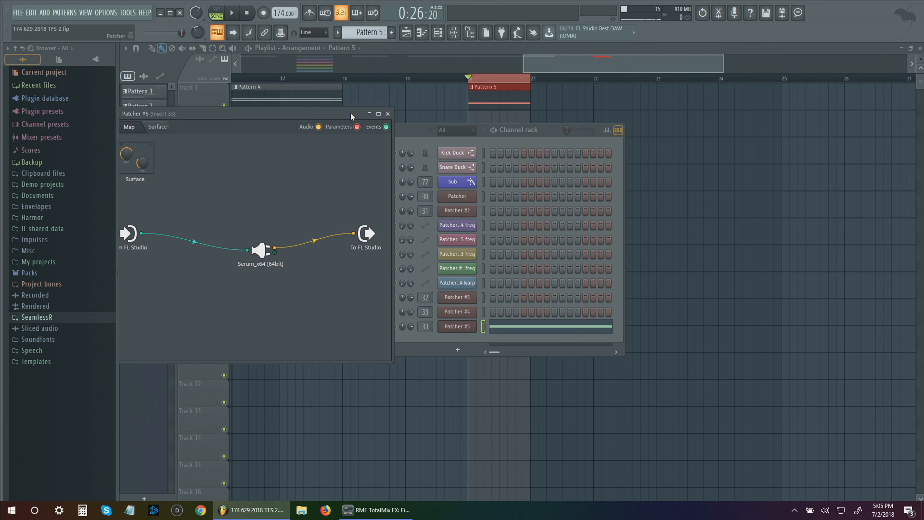
drag(350, 113, 784, 165)
scroll(426, 323, up, 1)
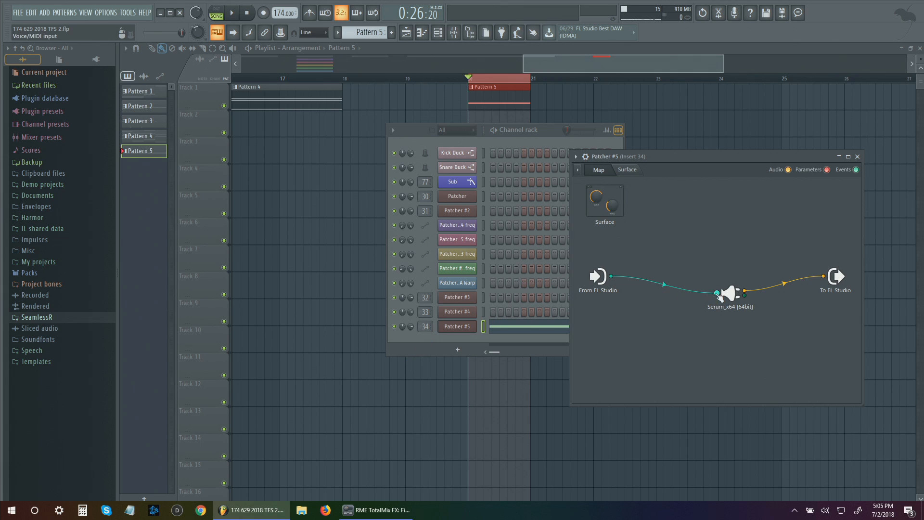
Move the Serum module up next to the From FL Studio node in the Patcher #5 map
drag(733, 297, 647, 263)
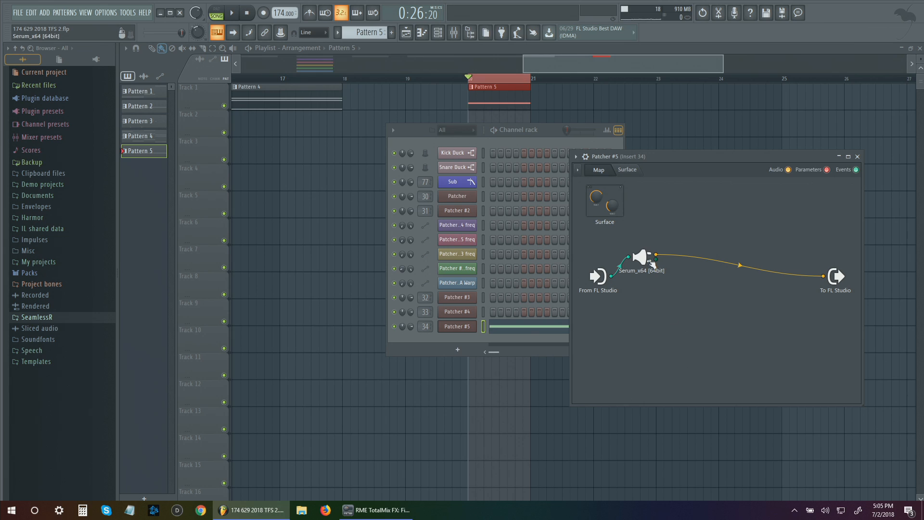
drag(645, 260, 658, 260)
middle_click(661, 322)
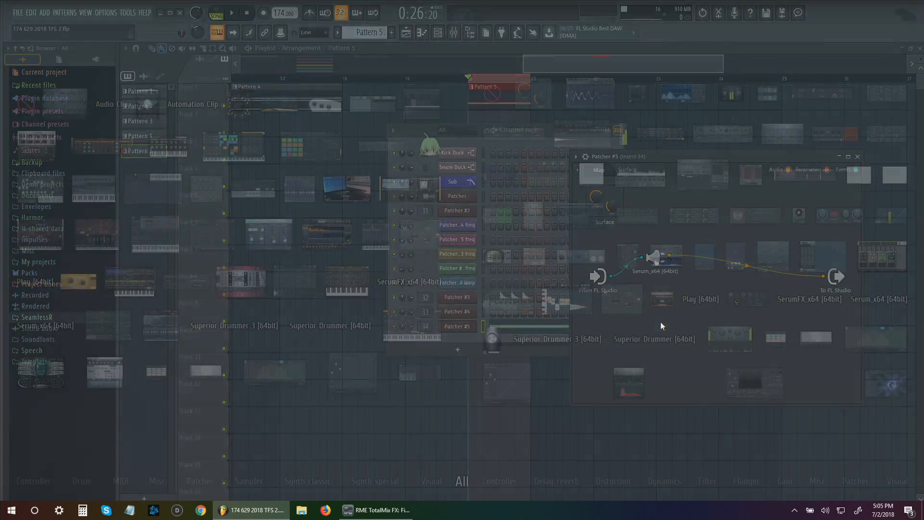
click(665, 369)
Open the Serum editor from Patcher #5 and arrange it side by side with the channel rack
click(657, 263)
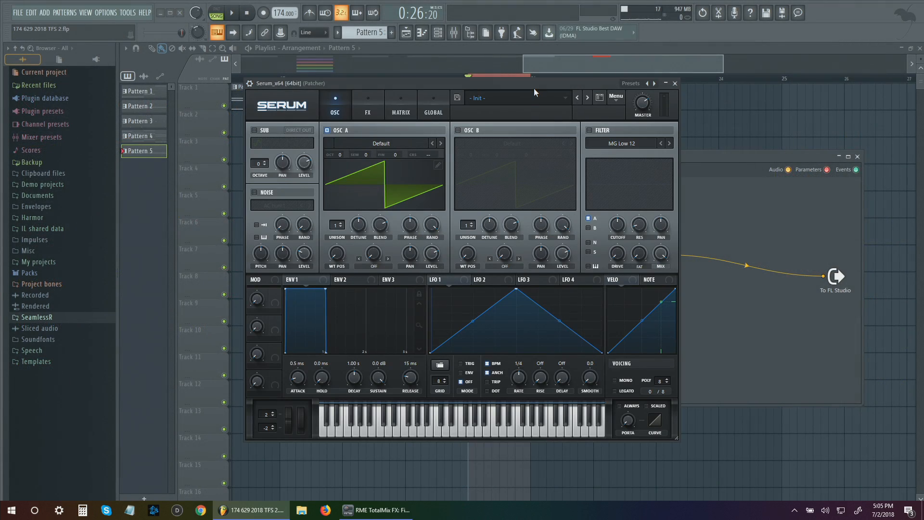
drag(533, 88, 533, 99)
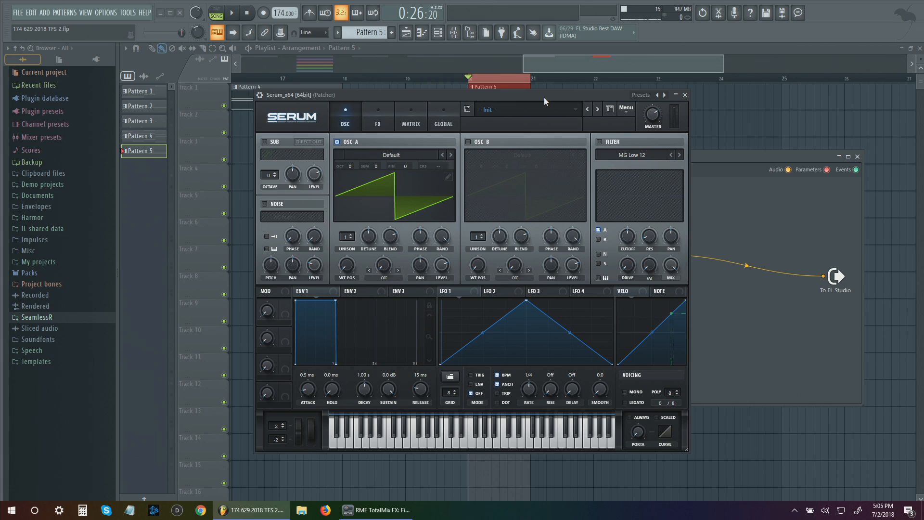
drag(544, 97, 591, 105)
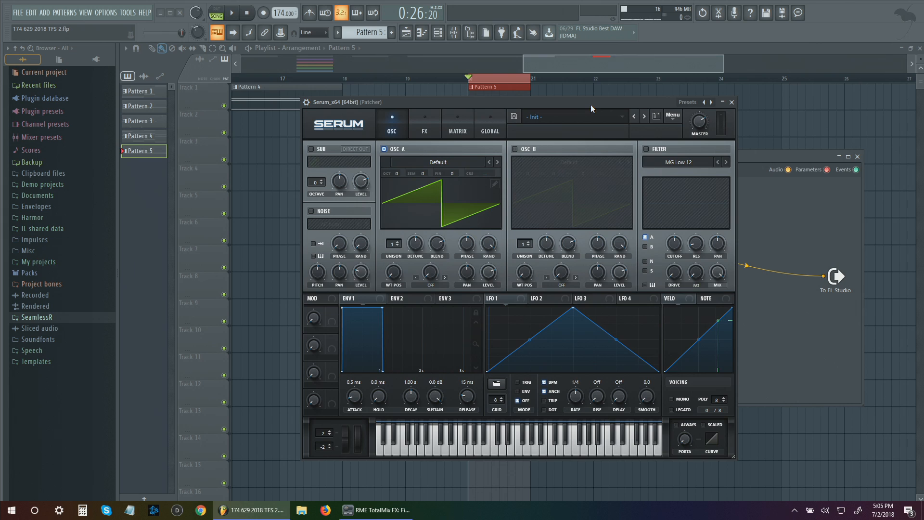
drag(590, 105, 716, 125)
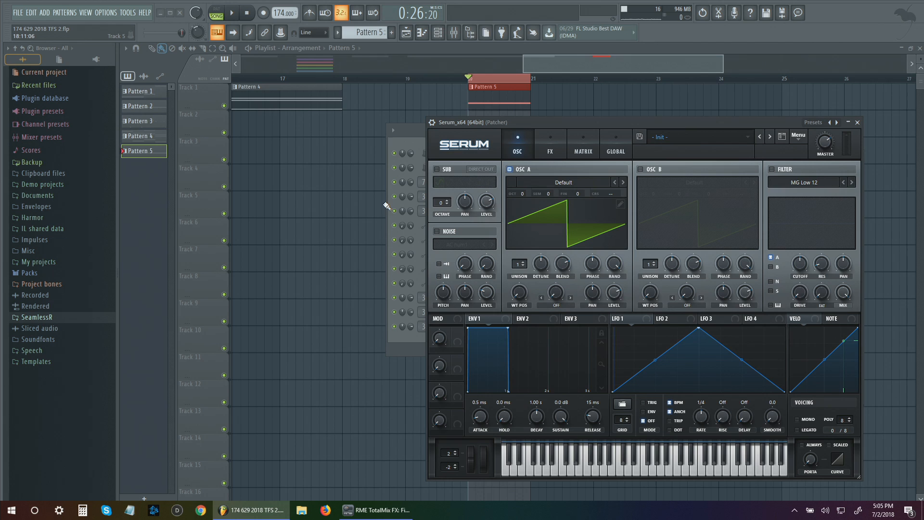
click(423, 131)
drag(423, 131, 170, 138)
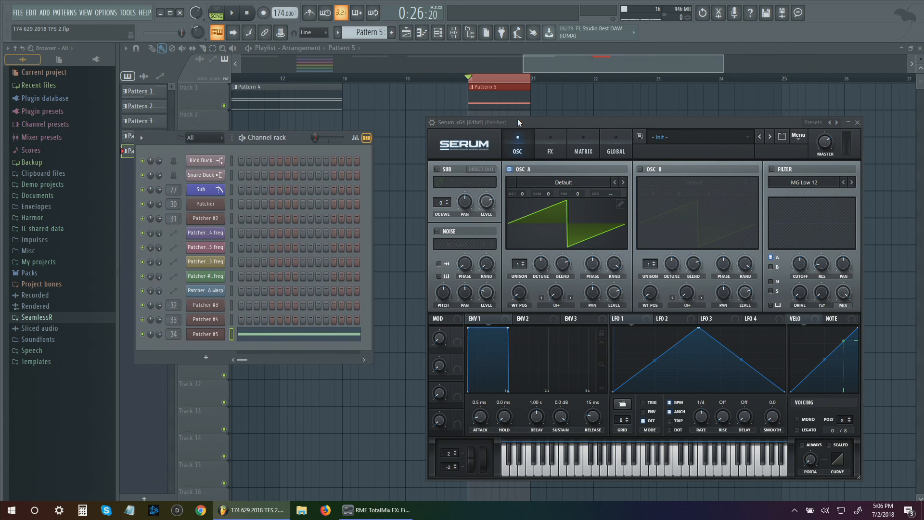
drag(518, 119, 488, 108)
drag(293, 135, 304, 143)
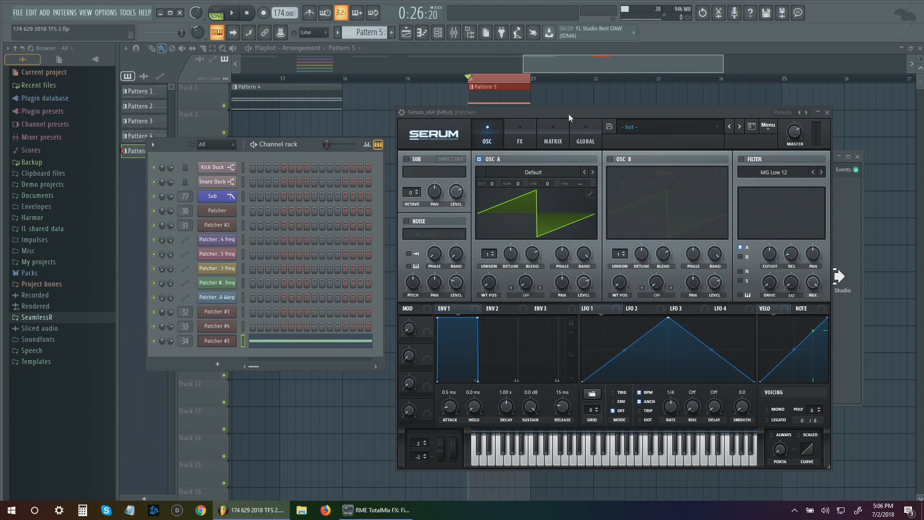
Load the Digital wavetable Sludgecrank into Serum's oscillator A
click(558, 173)
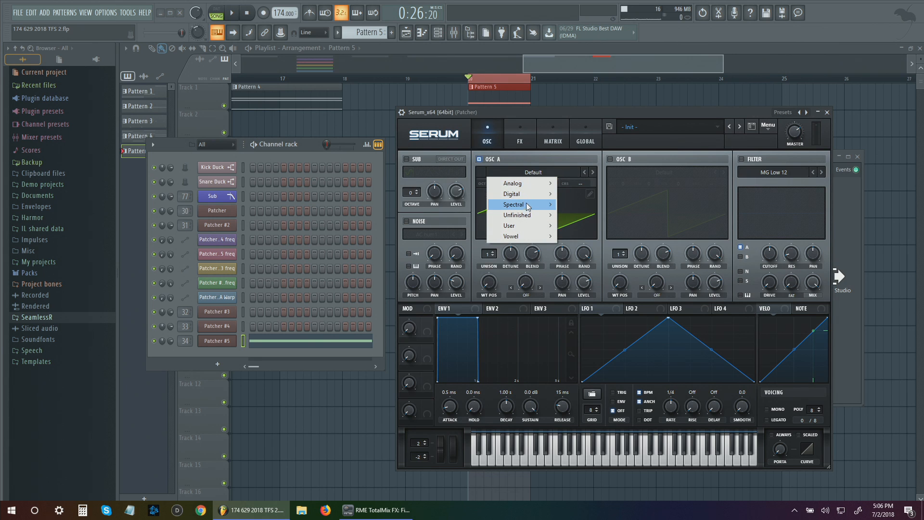
mouse_move(530, 200)
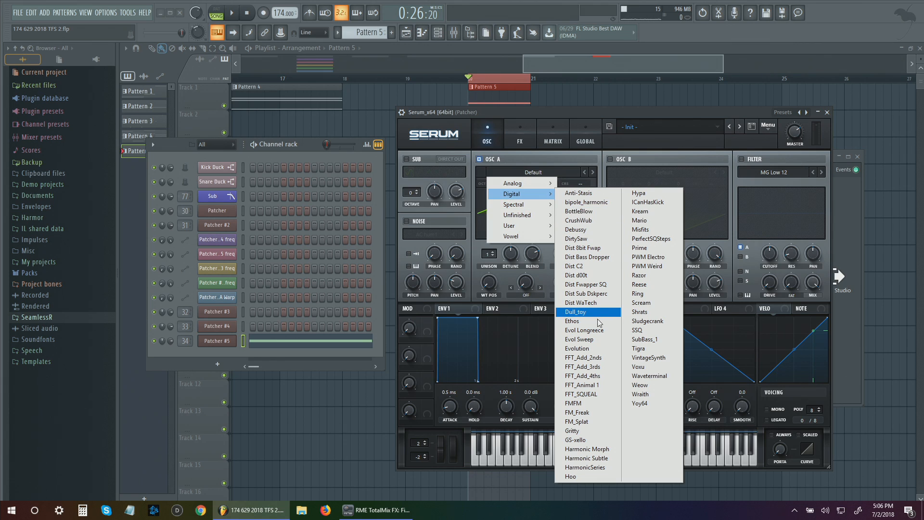
click(666, 322)
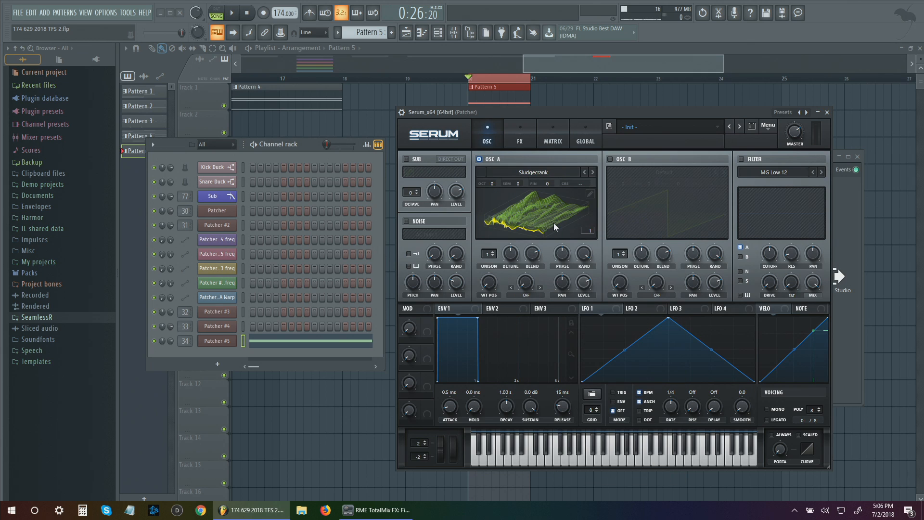
Play Pattern 5 while raising oscillator A's wavetable position to frame 82, and stop playback
key(space)
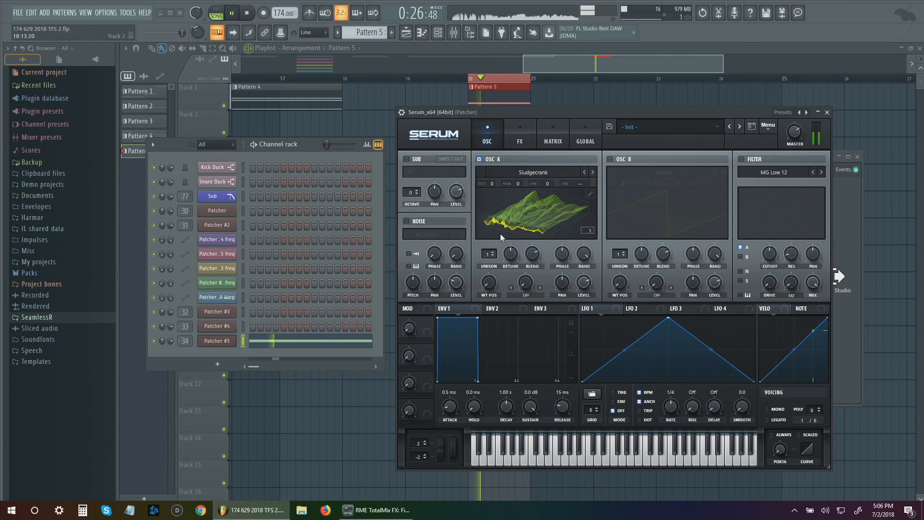
drag(490, 284, 494, 256)
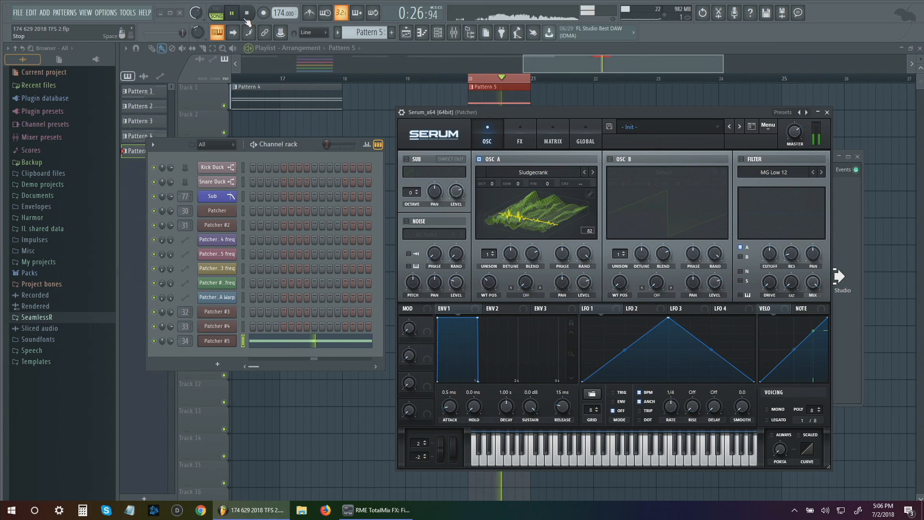
key(space)
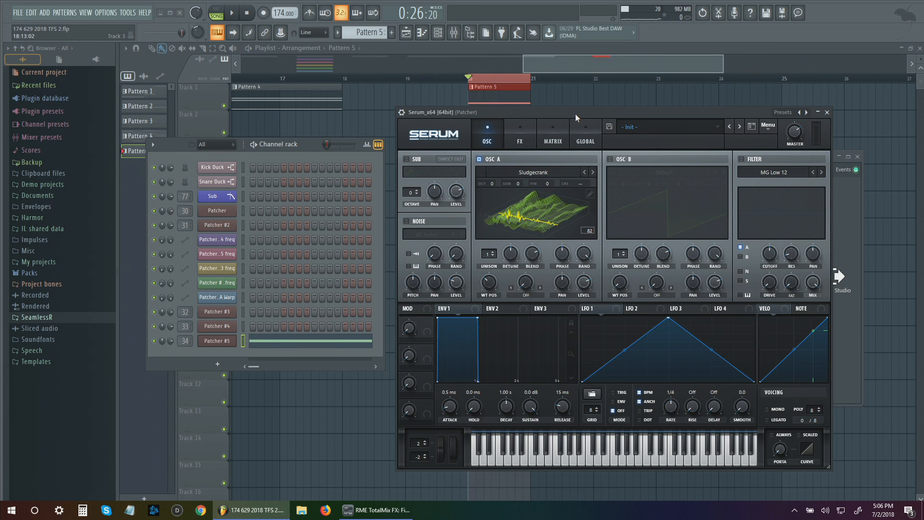
Show oscillator A's wavetable as a 2D waveform, set its warp mode to Remap 1, and open the remap curve for editing
click(544, 196)
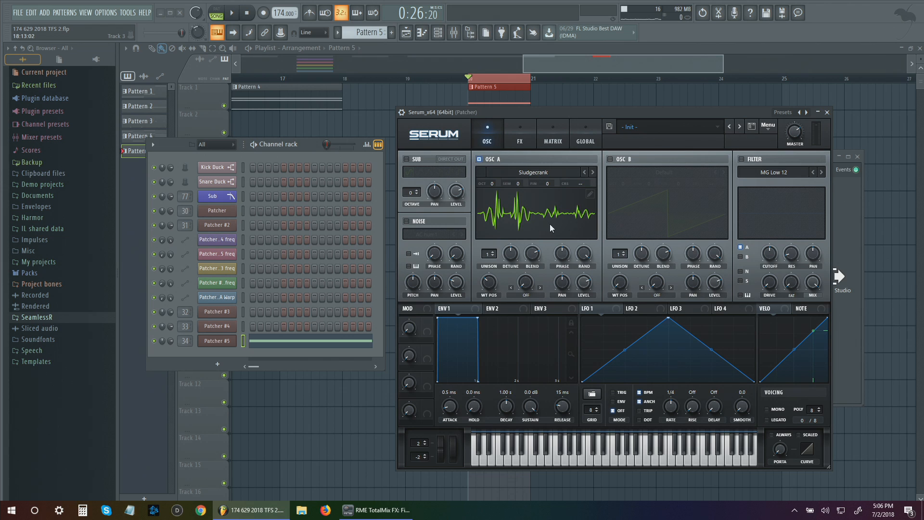
click(539, 295)
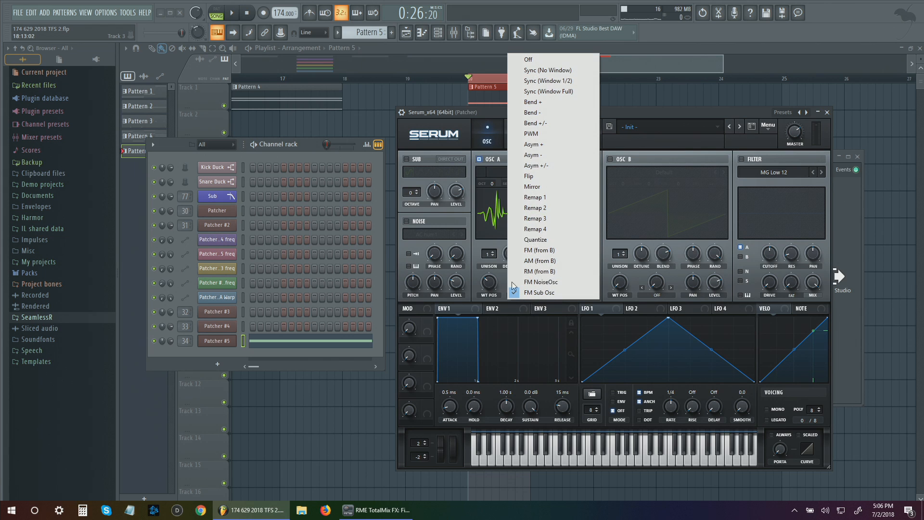
click(556, 199)
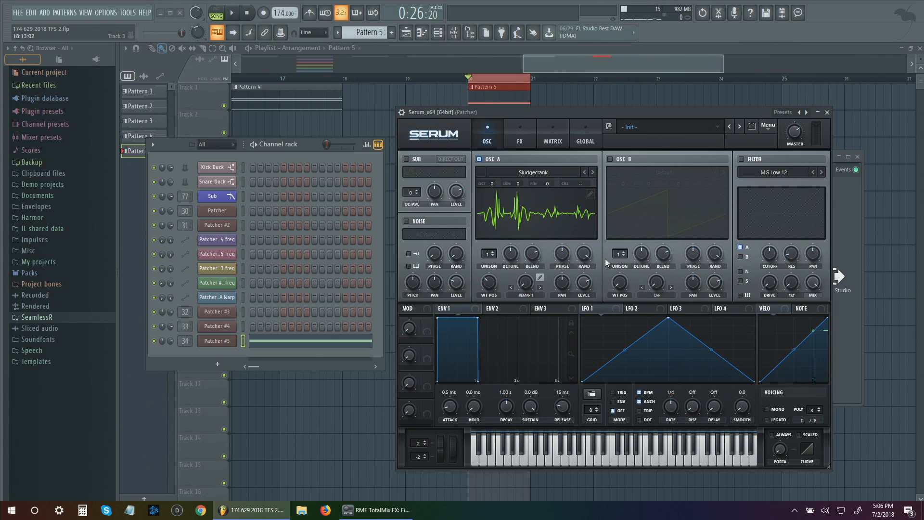
click(540, 277)
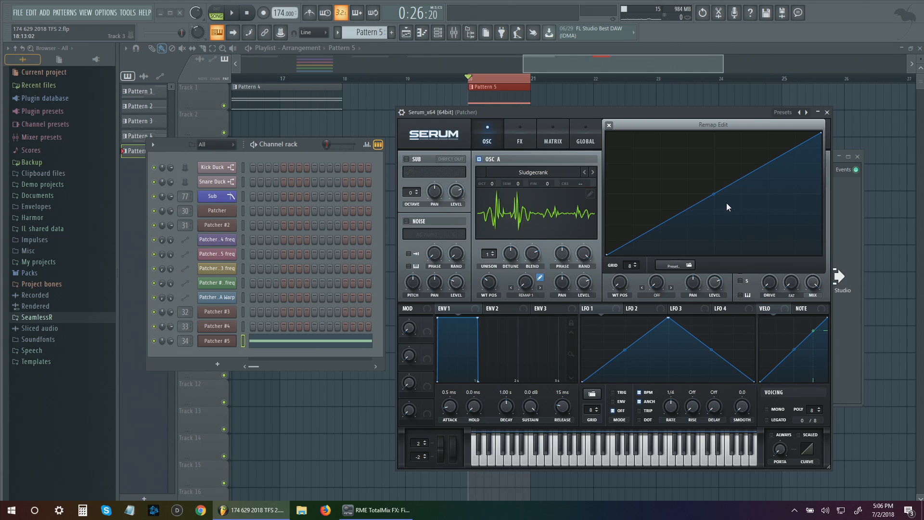
Raise the remap curve's start point to the maximum and bring it back down to restore the straight diagonal
drag(607, 249, 607, 133)
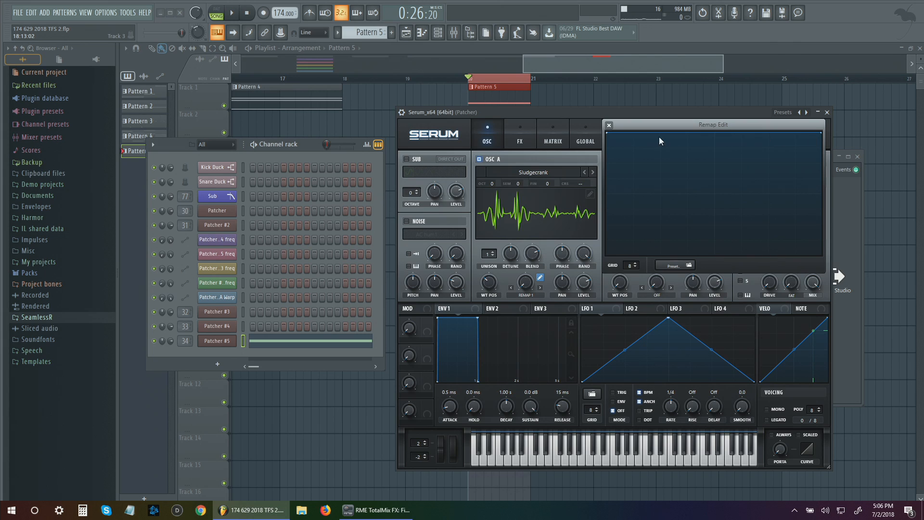
mouse_move(818, 134)
mouse_down()
mouse_move(819, 145)
mouse_move(818, 132)
mouse_up()
drag(608, 137, 609, 268)
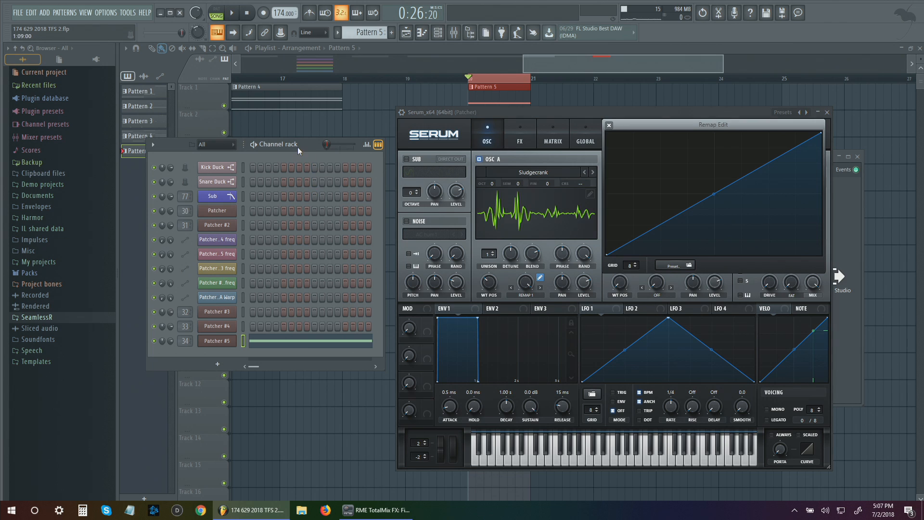
Audition Pattern 5 with the remap curve's start point raised while sweeping oscillator A's wavetable position, and return the start point to zero
key(space)
drag(606, 255, 607, 234)
mouse_move(496, 281)
mouse_down()
mouse_move(496, 255)
mouse_move(501, 292)
mouse_up()
drag(607, 234, 607, 218)
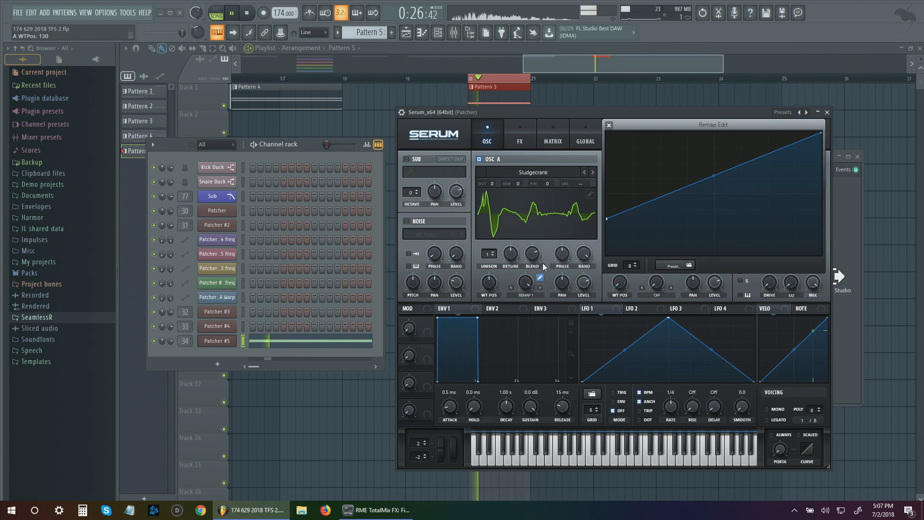
drag(488, 282, 500, 320)
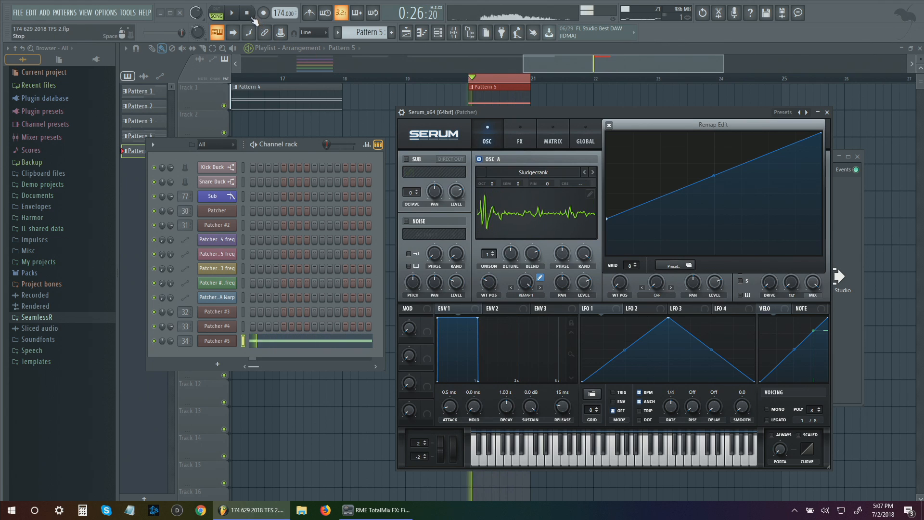
key(space)
drag(607, 217, 607, 253)
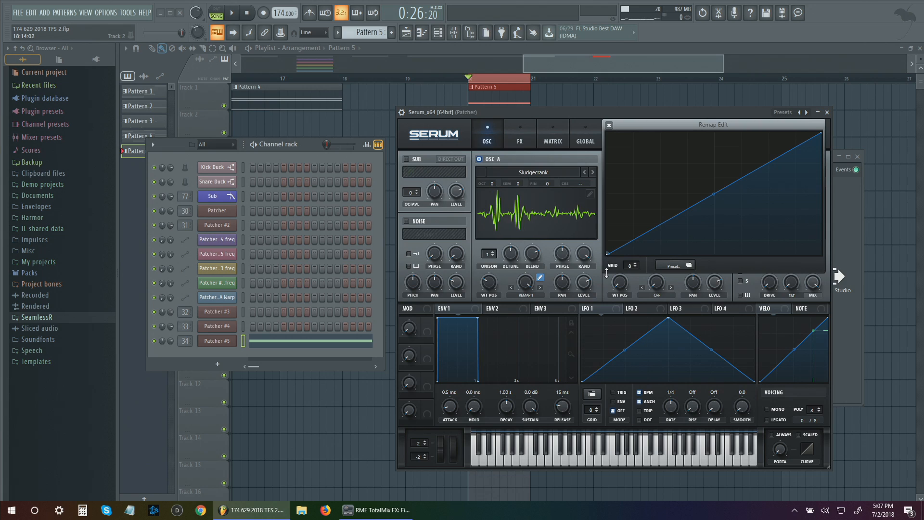
Add points to the remap curve and shape a vertical drop about a third of the way along, followed by a shallow rise
double_click(671, 219)
double_click(720, 190)
double_click(660, 225)
drag(659, 222, 676, 215)
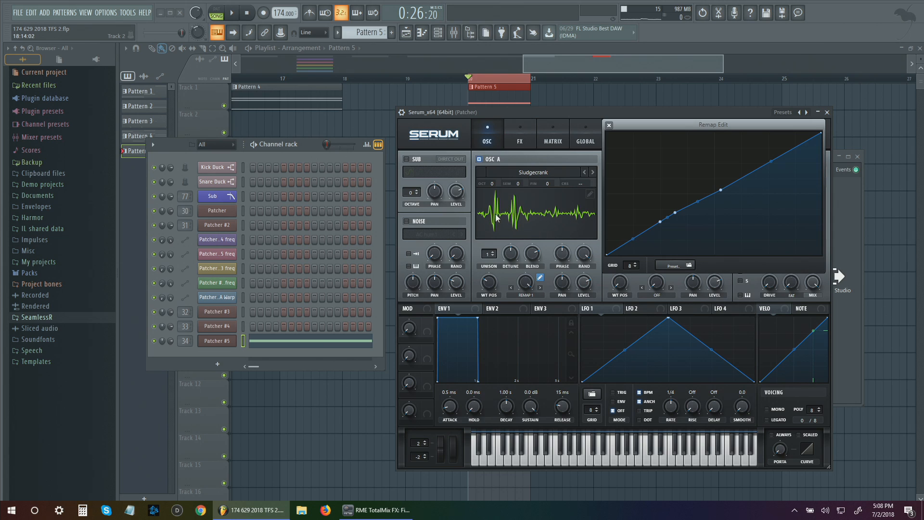
double_click(661, 223)
double_click(664, 219)
mouse_move(665, 219)
mouse_down()
mouse_move(674, 237)
mouse_move(678, 216)
mouse_move(675, 243)
mouse_move(685, 227)
mouse_move(681, 250)
mouse_move(687, 212)
mouse_move(692, 240)
mouse_move(677, 230)
mouse_move(674, 208)
mouse_move(675, 232)
mouse_up()
drag(719, 192, 721, 211)
drag(675, 245, 674, 250)
drag(721, 212, 786, 213)
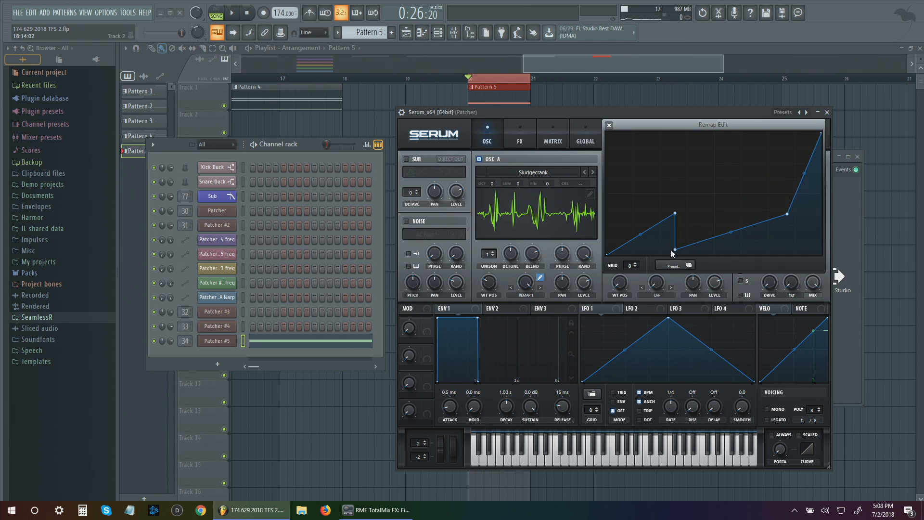
Shift the remap curve's vertical drop to about two thirds of its width, lower the point after it, and slightly bend the preceding segment
drag(673, 249, 756, 163)
double_click(750, 219)
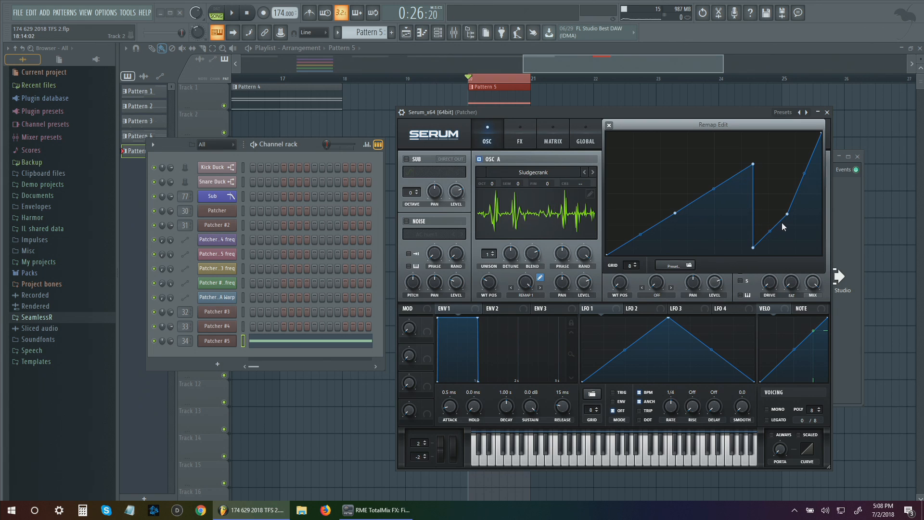
mouse_move(787, 213)
mouse_down()
mouse_move(792, 227)
mouse_move(774, 227)
mouse_move(796, 220)
mouse_up()
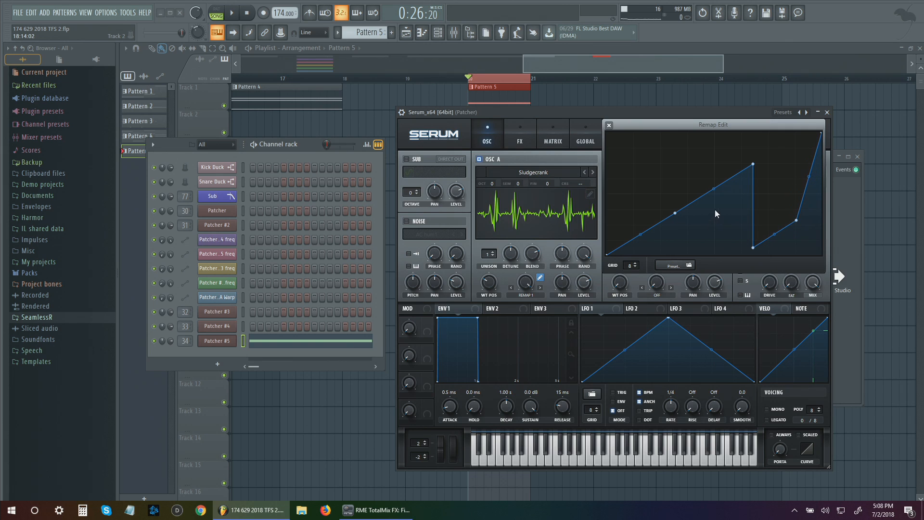
drag(714, 189, 747, 260)
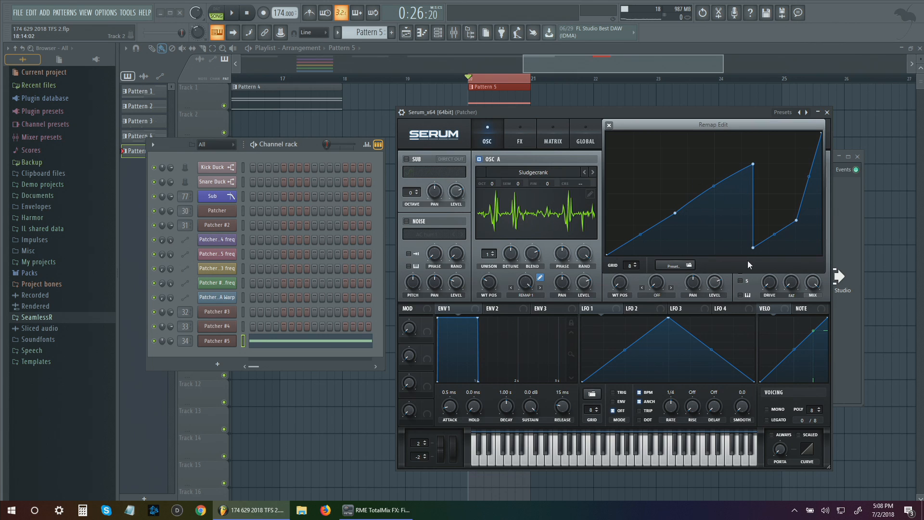
Delete the added points from the remap curve so only the straight diagonal remains
double_click(675, 212)
double_click(753, 164)
double_click(797, 220)
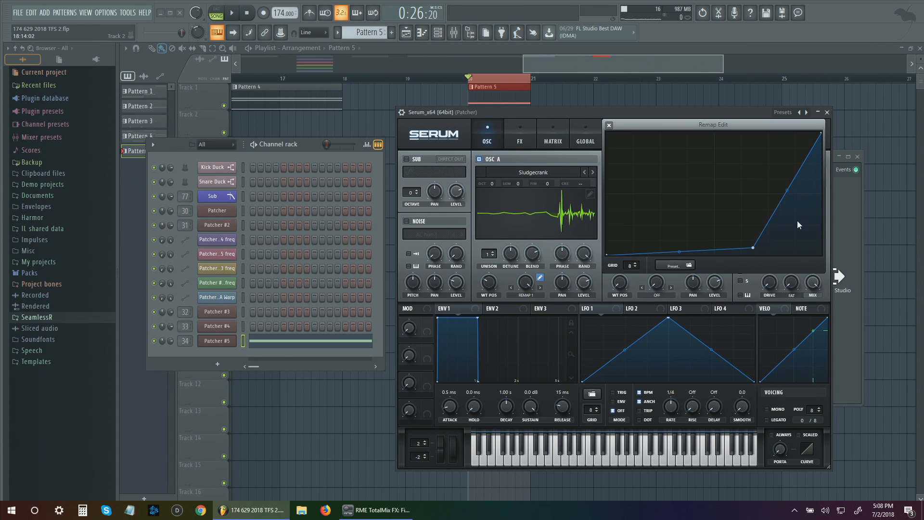
double_click(753, 247)
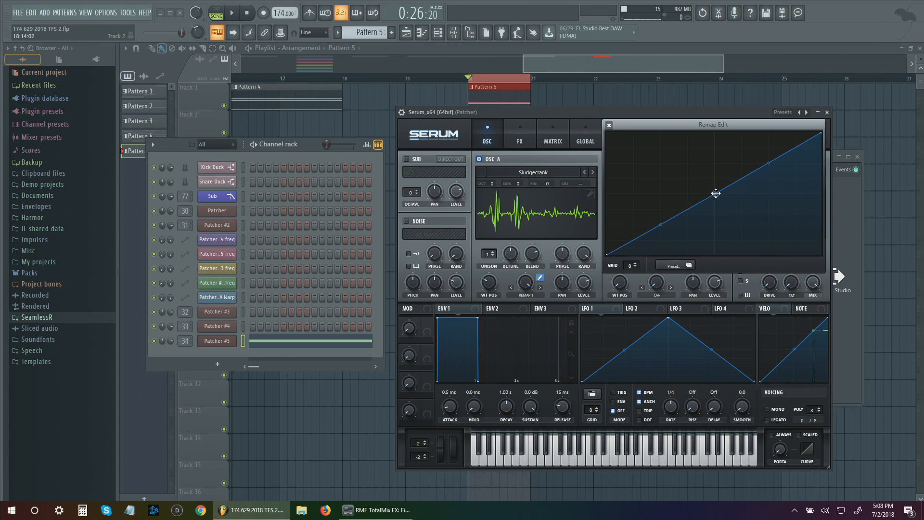
Add a midpoint to the remap curve, bend both halves up and down, and delete the midpoint again
double_click(715, 193)
drag(769, 163, 770, 151)
drag(663, 224, 662, 247)
drag(770, 152, 769, 174)
drag(662, 247, 661, 207)
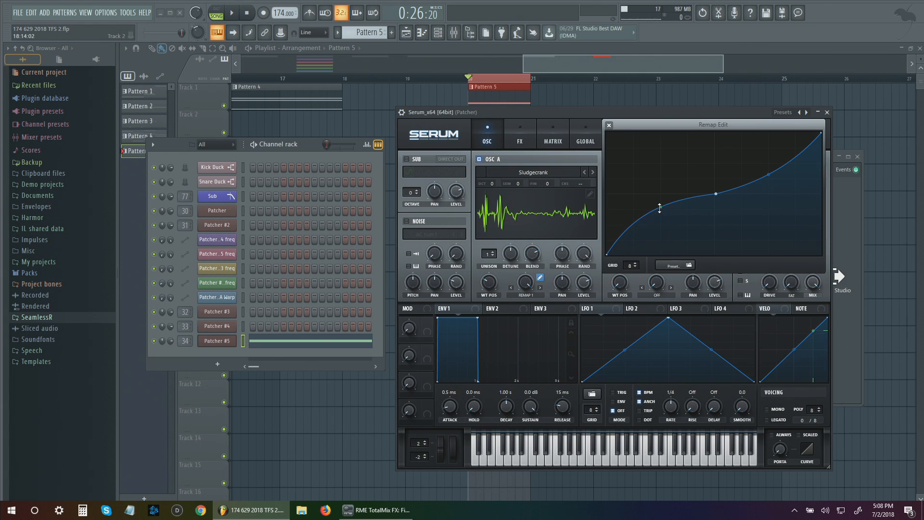
double_click(716, 194)
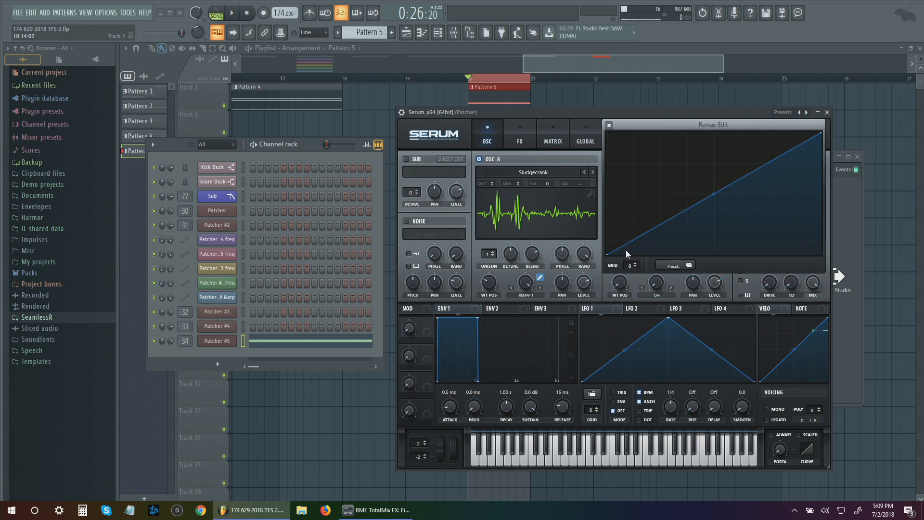
Add points to the remap curve and shape a vertical jump near its start, leading gently up to a point before the middle
mouse_move(606, 254)
mouse_down()
mouse_move(606, 229)
mouse_move(615, 266)
mouse_up()
double_click(691, 205)
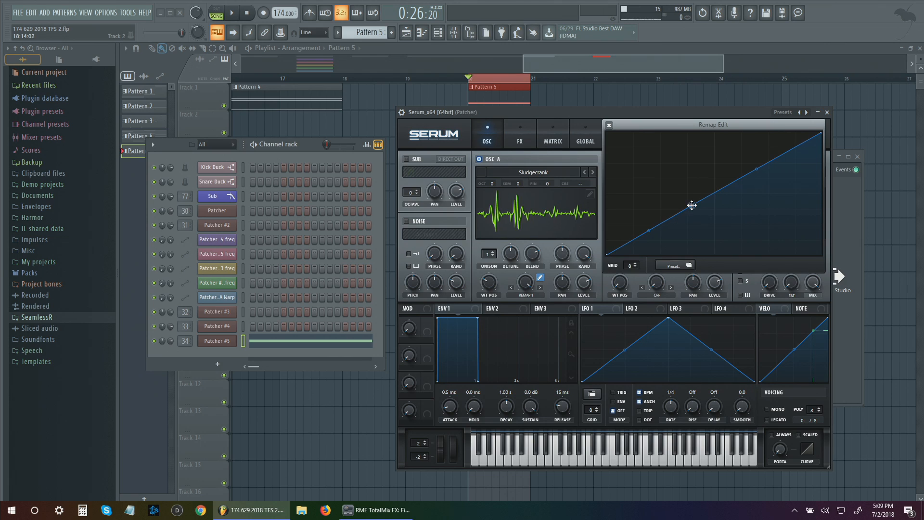
double_click(637, 238)
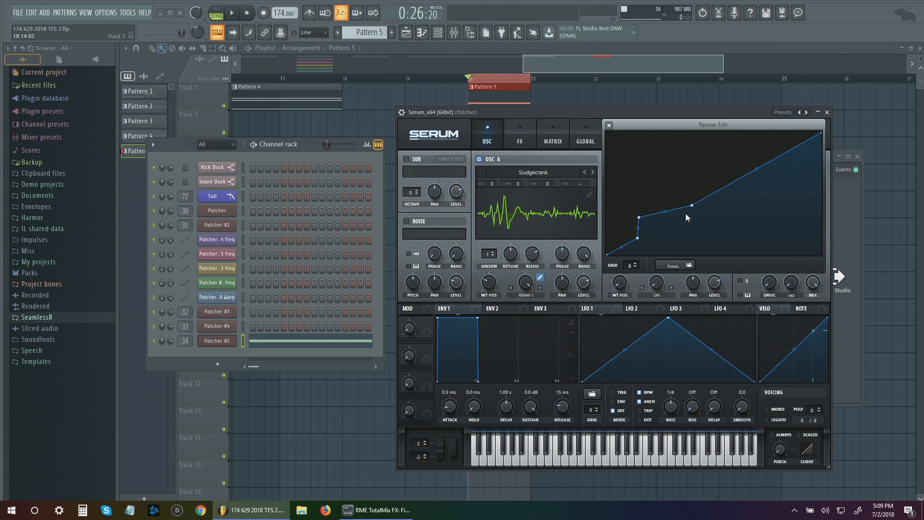
drag(685, 213, 695, 178)
mouse_move(639, 218)
mouse_down()
mouse_move(635, 193)
mouse_move(636, 229)
mouse_up()
drag(692, 179, 691, 207)
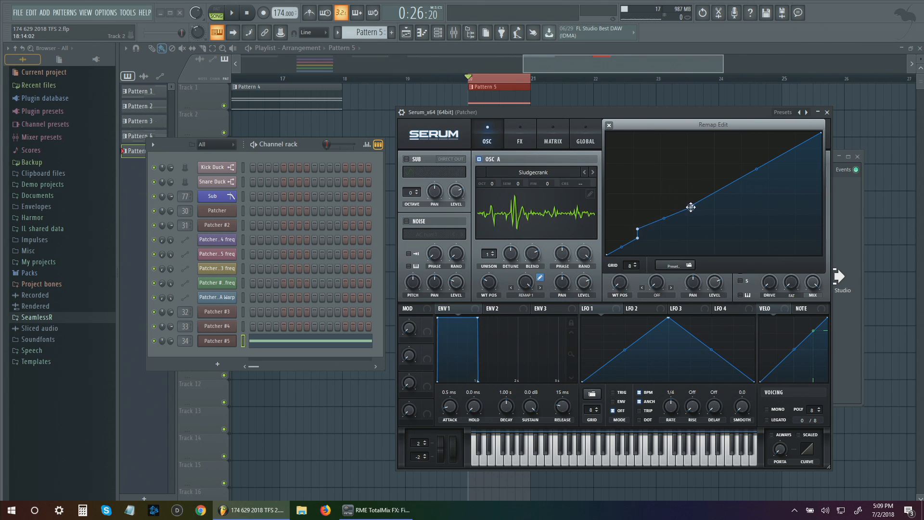
drag(637, 228, 637, 220)
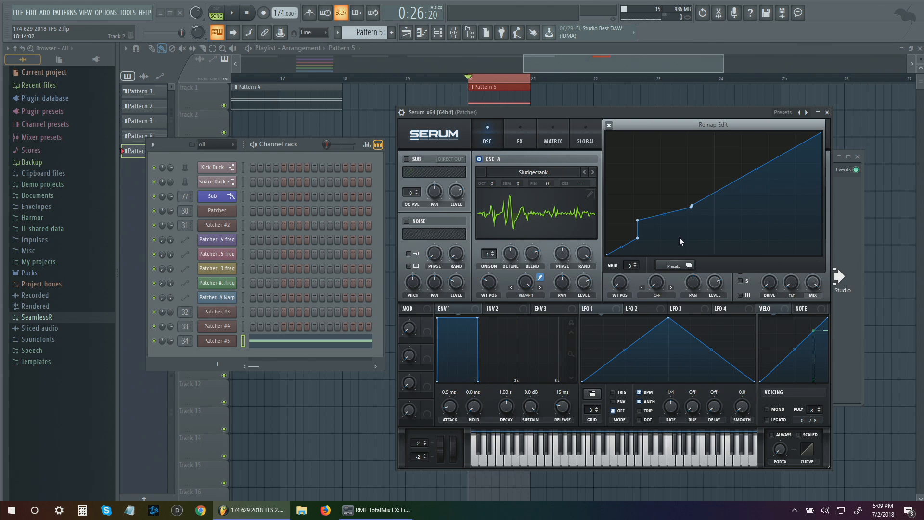
Form a vertical jump just before the middle of the remap curve, and delete all added points to restore the diagonal
drag(691, 205, 686, 167)
double_click(637, 239)
double_click(637, 220)
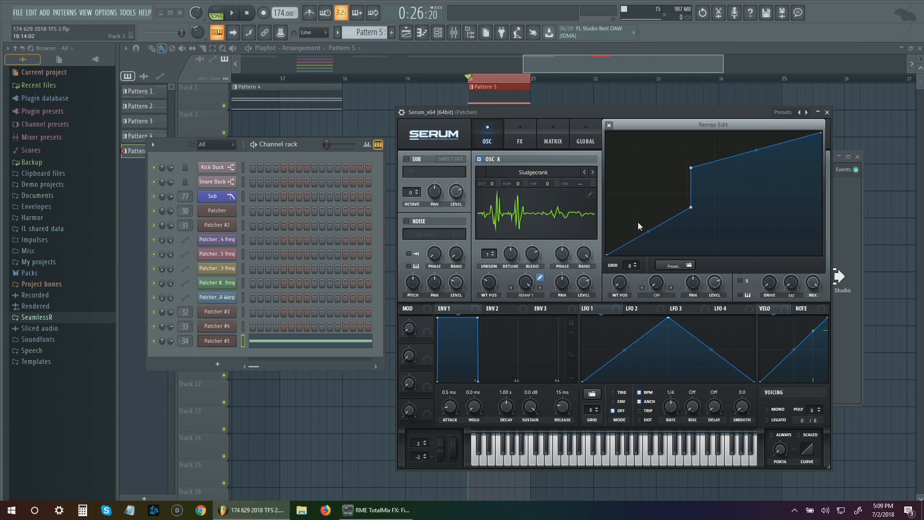
drag(690, 208, 688, 208)
double_click(691, 168)
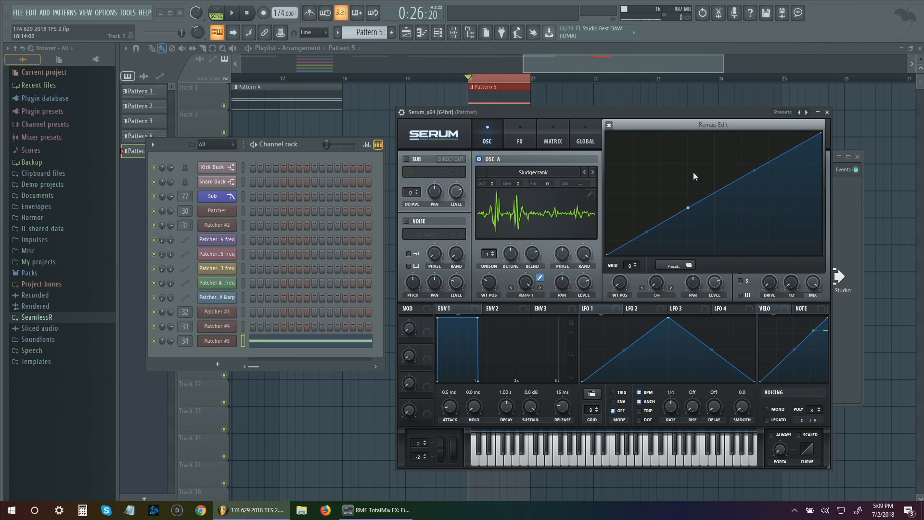
double_click(689, 208)
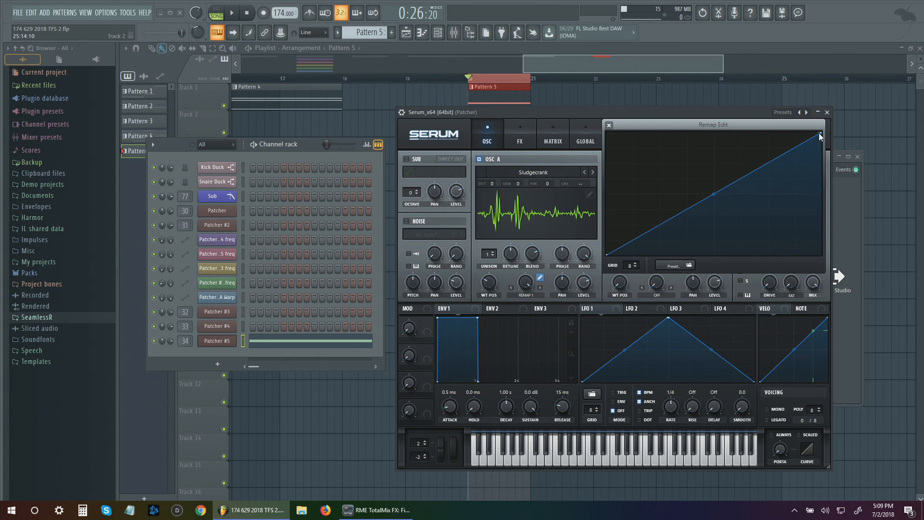
Lower the remap curve's end point to about half height, and return it to the maximum with the start point at zero
drag(819, 133, 820, 187)
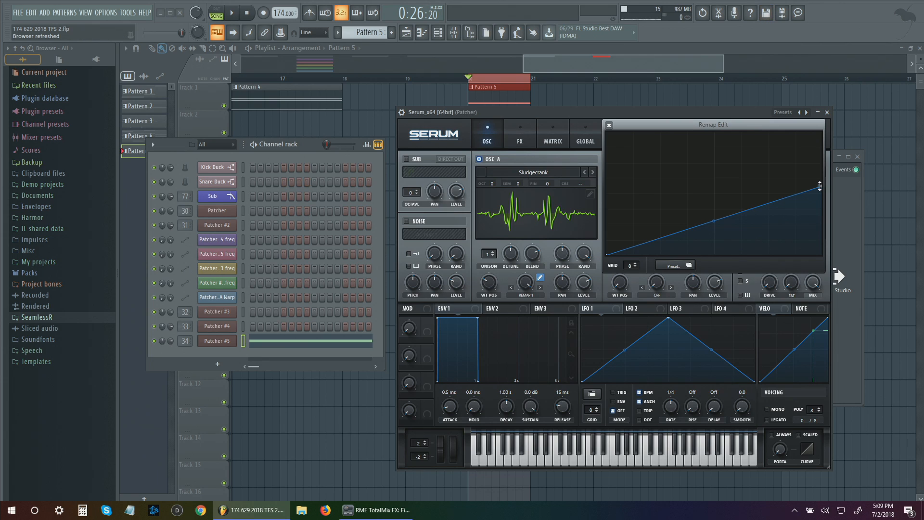
drag(820, 187, 821, 133)
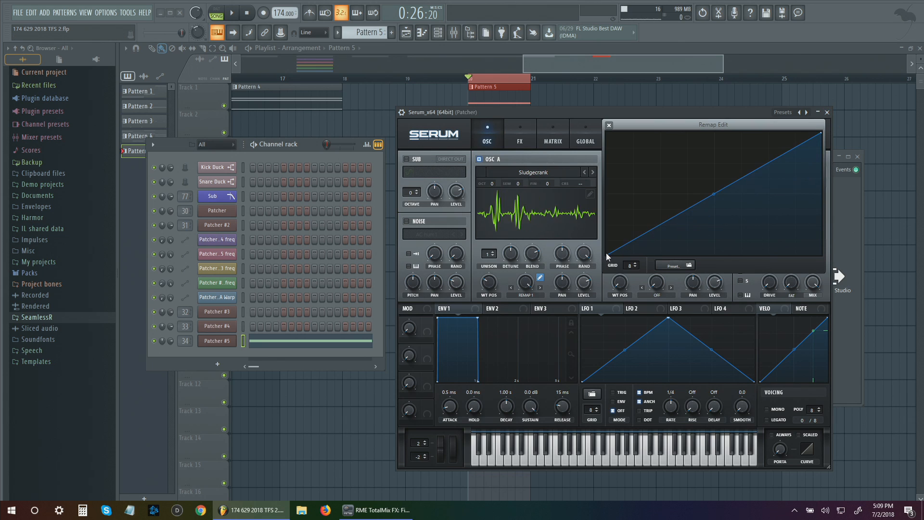
mouse_move(606, 252)
mouse_down()
mouse_move(605, 190)
mouse_move(606, 254)
mouse_up()
Add points to the remap curve, shape a vertical drop a third of the way along and a jump past the middle, and adjust their points
double_click(677, 214)
double_click(732, 175)
double_click(728, 179)
drag(728, 179, 732, 195)
double_click(687, 222)
drag(687, 222, 677, 235)
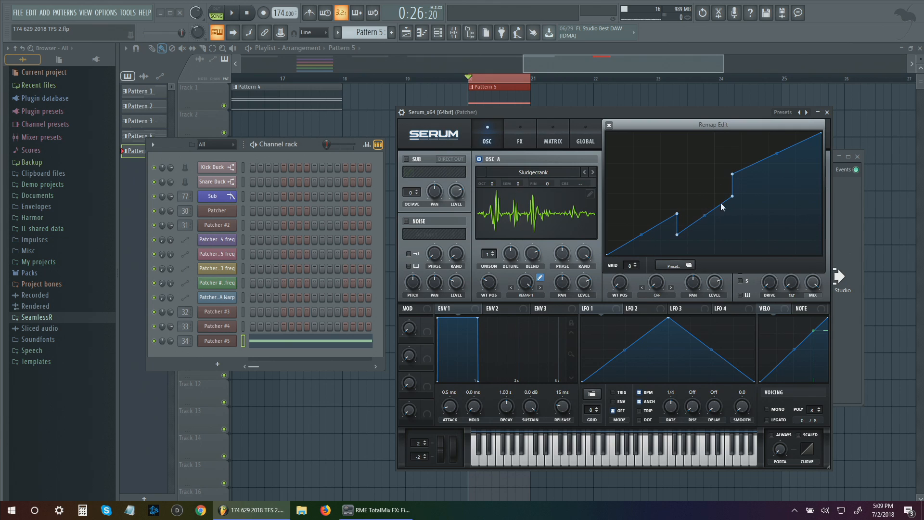
drag(732, 196, 743, 218)
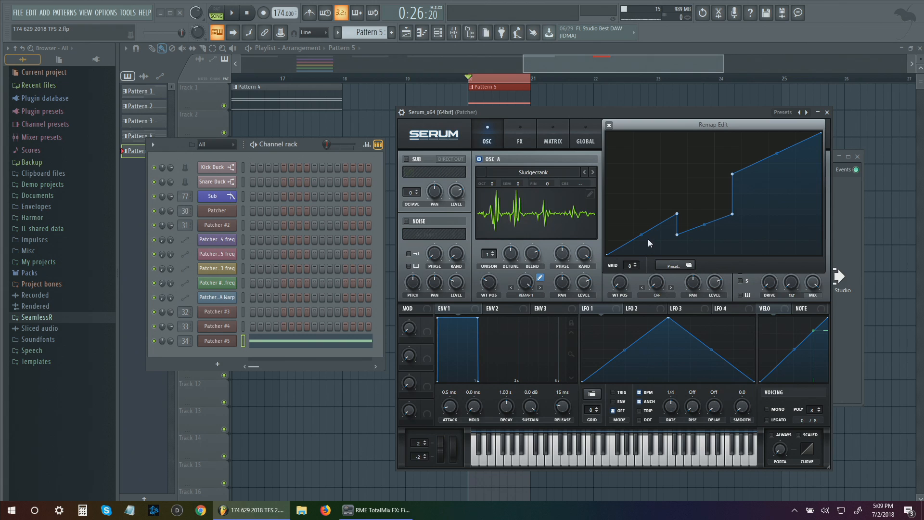
drag(676, 235, 732, 181)
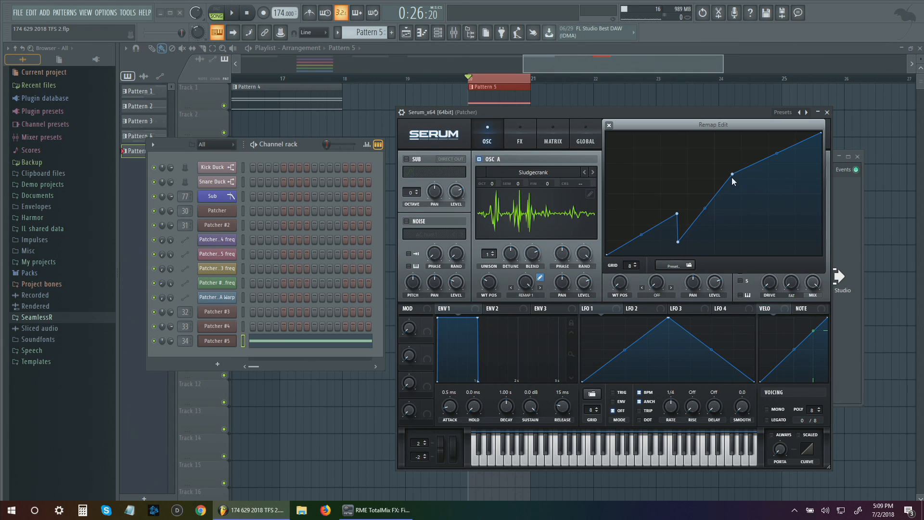
Clear the remaining inner points from the remap curve, leaving only its two end points
double_click(732, 175)
double_click(678, 242)
double_click(677, 213)
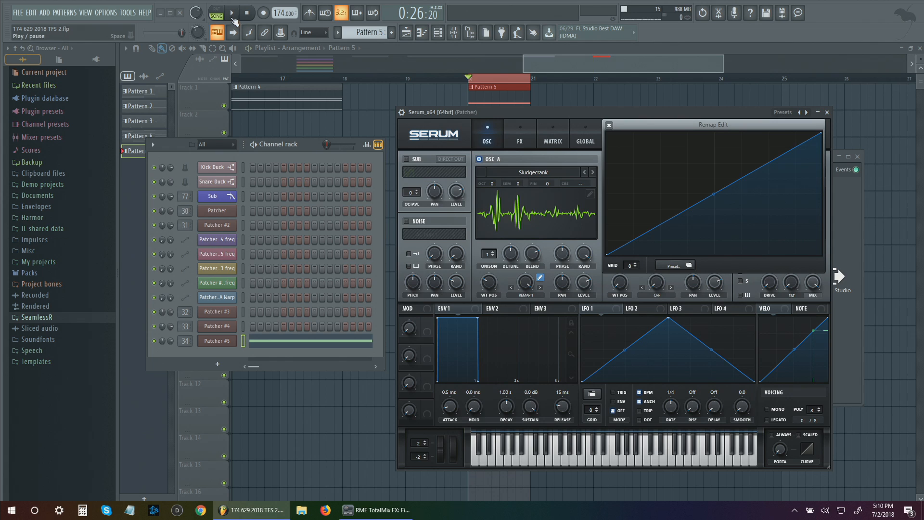
Start playback and raise the start point of oscillator A's remap curve slightly above zero
key(space)
drag(614, 256, 609, 239)
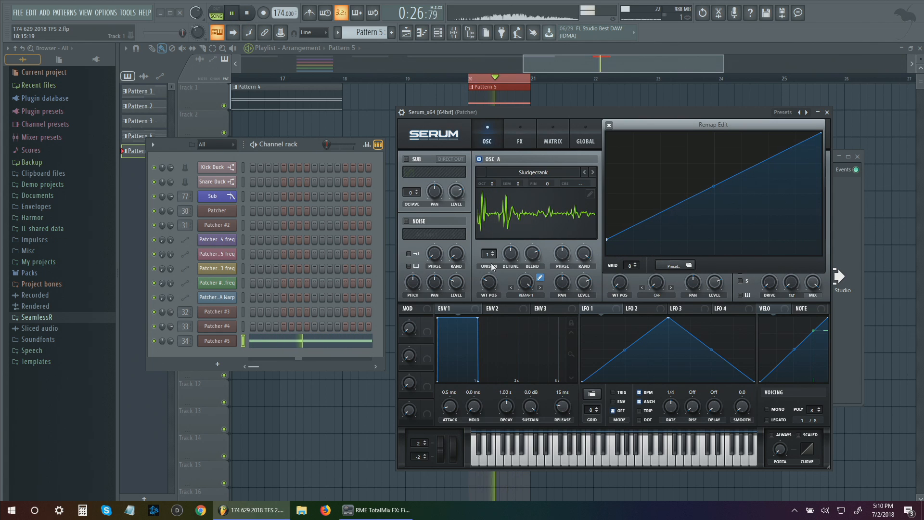
mouse_move(491, 255)
mouse_down()
mouse_move(492, 285)
mouse_move(496, 242)
mouse_up()
Assign Macro 1 to oscillator A's wavetable position, then adjust the modulation amount and sweep the macro during playback
drag(427, 322, 489, 281)
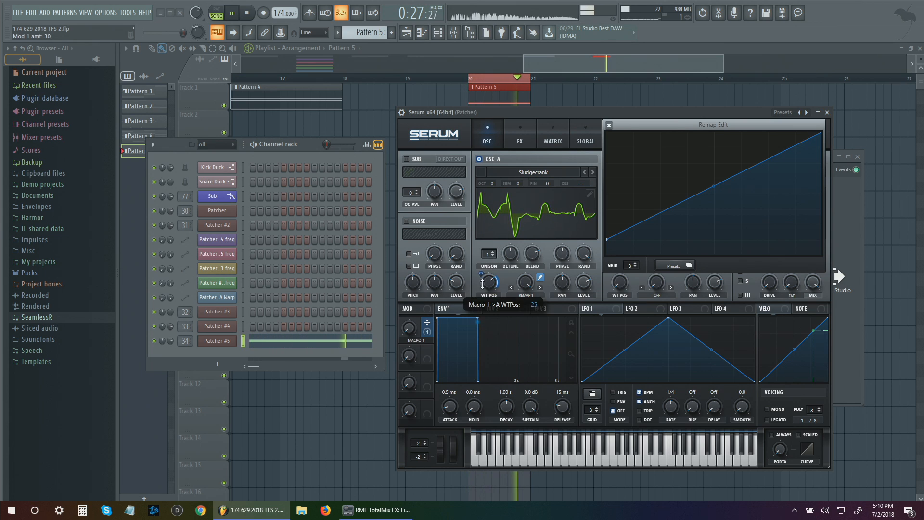
drag(410, 328, 412, 360)
drag(409, 328, 411, 293)
drag(480, 282, 480, 275)
mouse_move(408, 328)
mouse_down()
mouse_move(404, 362)
mouse_move(417, 284)
mouse_move(391, 394)
mouse_move(399, 278)
mouse_move(404, 336)
mouse_up()
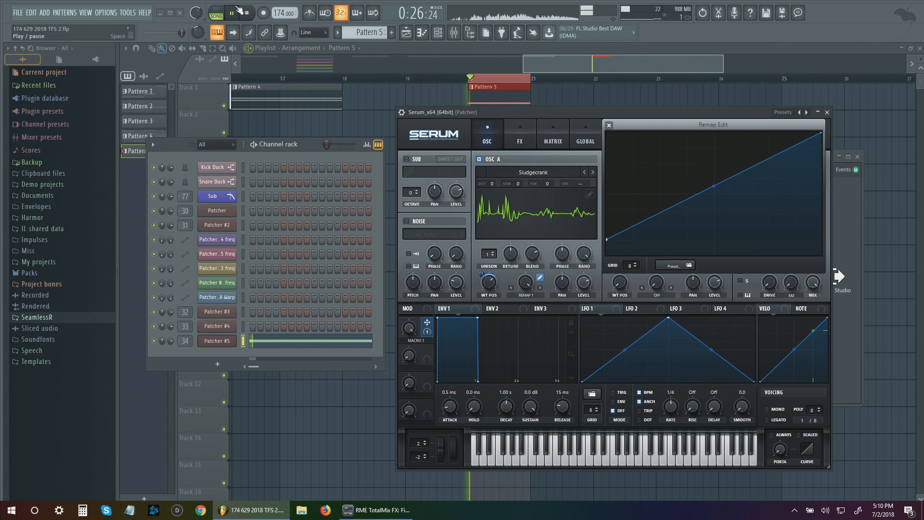
key(space)
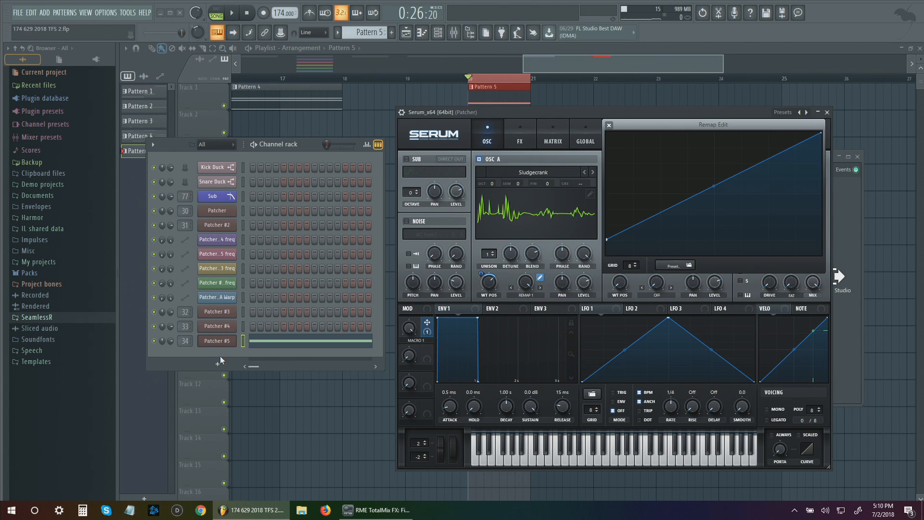
Expose Macro 1 as a parameter input on Serum in Patcher #5's map and create an automation clip for it
click(216, 343)
click(217, 342)
click(826, 112)
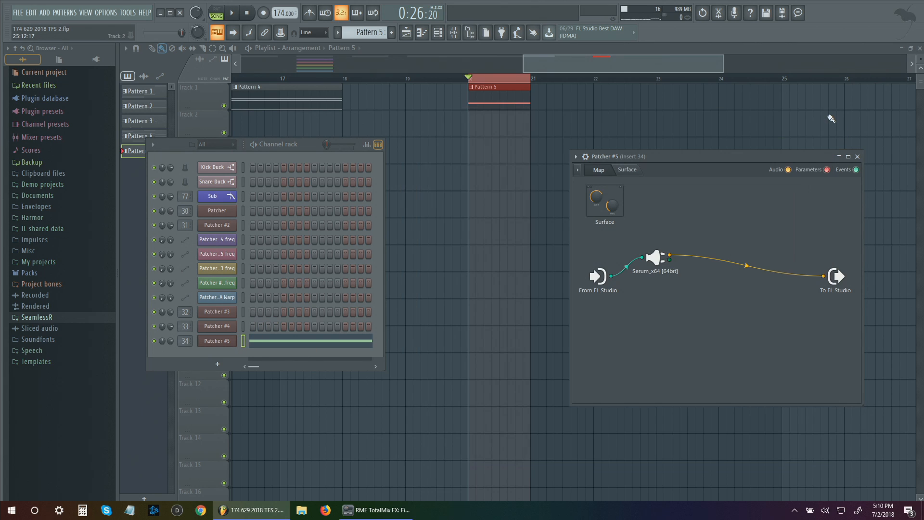
right_click(654, 255)
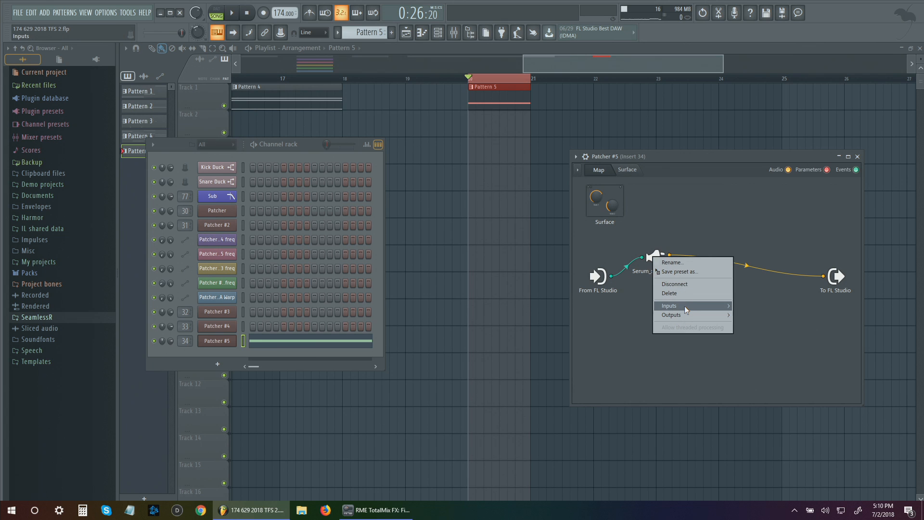
mouse_move(684, 305)
mouse_move(756, 314)
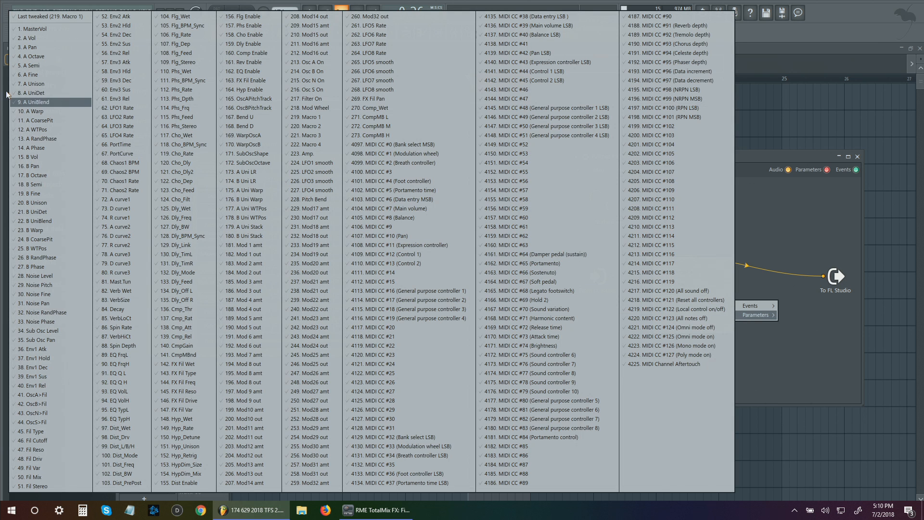
click(61, 17)
right_click(643, 260)
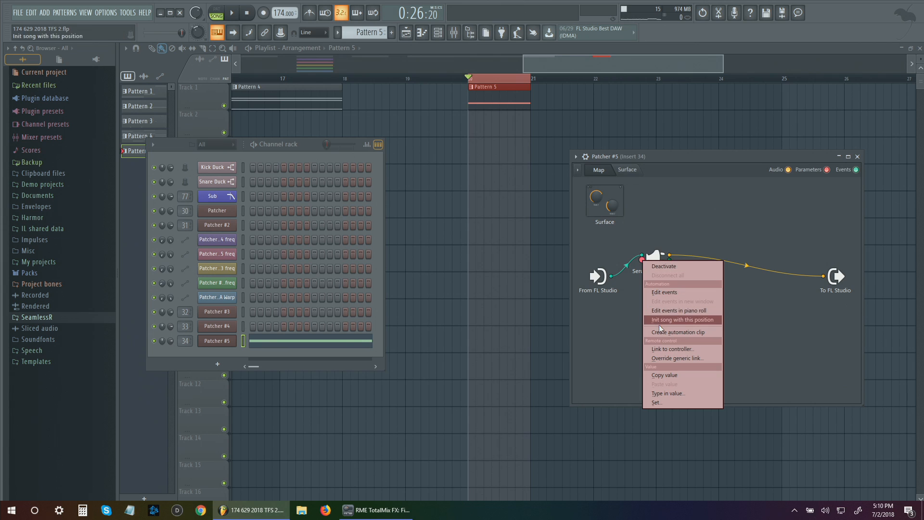
click(679, 332)
Start the Macro 1 automation at zero, ramp to a plateau at maximum, and add two sharp dips around a peak
drag(450, 119, 450, 137)
right_click(469, 119)
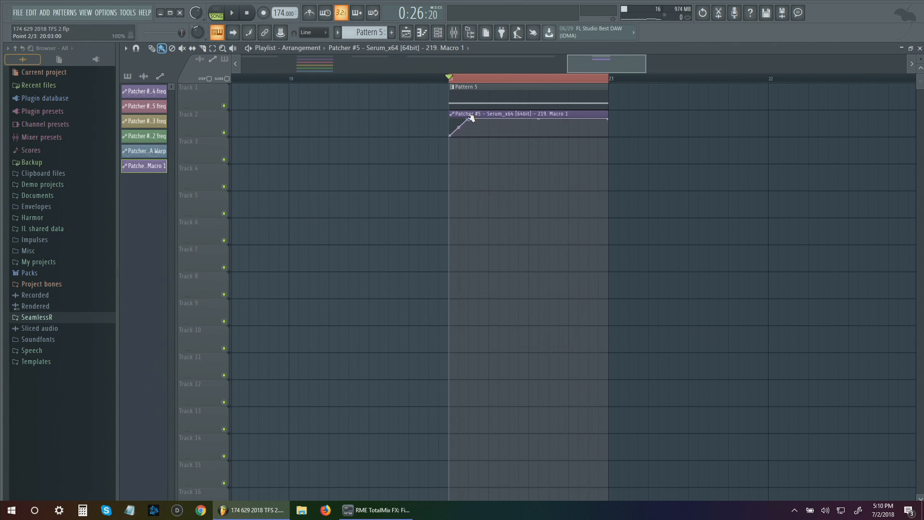
right_click(489, 119)
right_click(499, 135)
right_click(509, 124)
drag(510, 123, 510, 118)
right_click(519, 136)
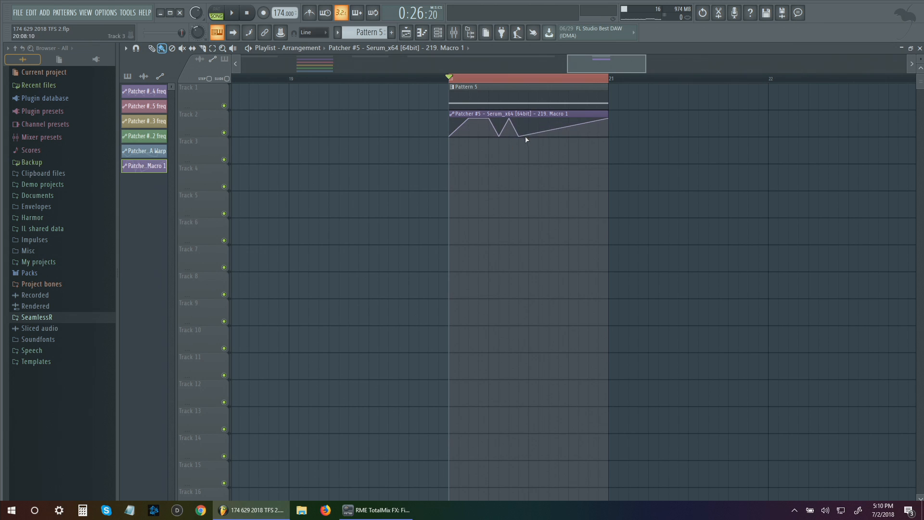
Continue the Macro 1 automation with another maximum plateau and sharp dips through the second half, ending at zero, and play it
right_click(529, 118)
right_click(549, 118)
right_click(559, 135)
right_click(569, 119)
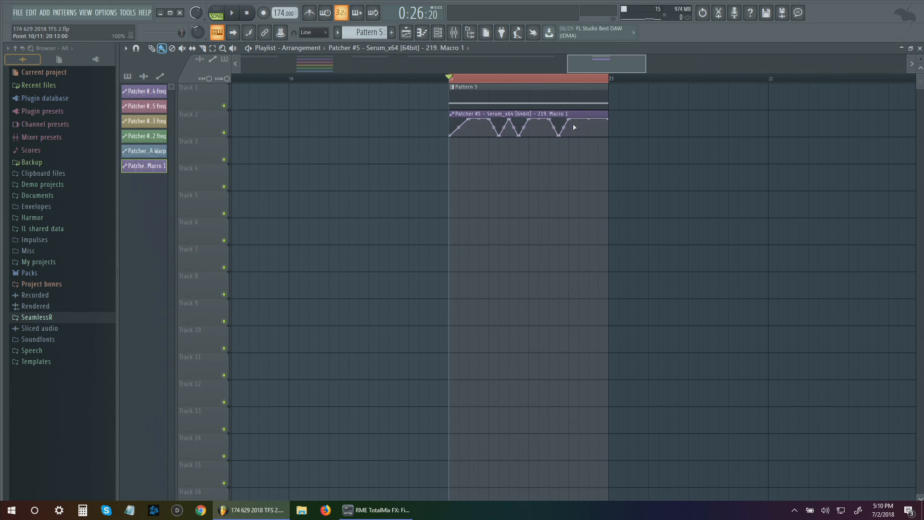
right_click(579, 136)
right_click(589, 119)
right_click(599, 136)
key(space)
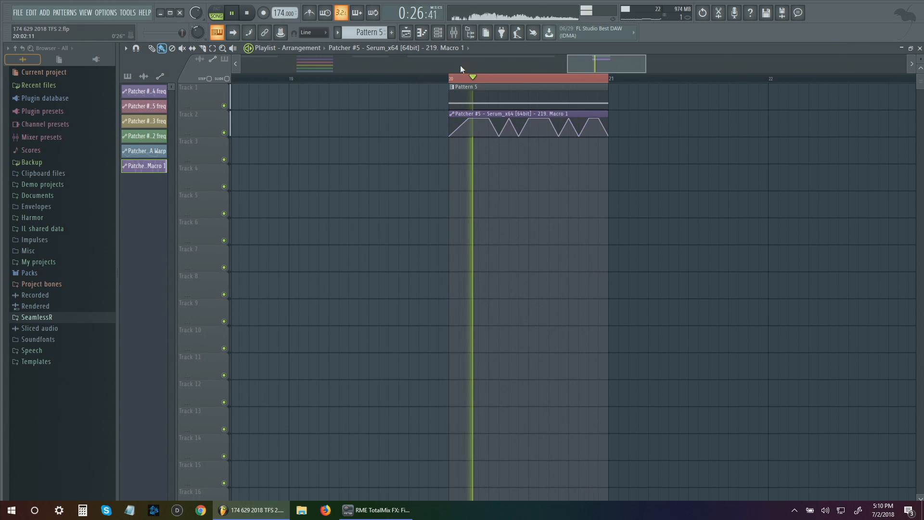
Reopen Serum from Patcher #5 and bring up oscillator A's remap curve editor
key(F6)
click(232, 345)
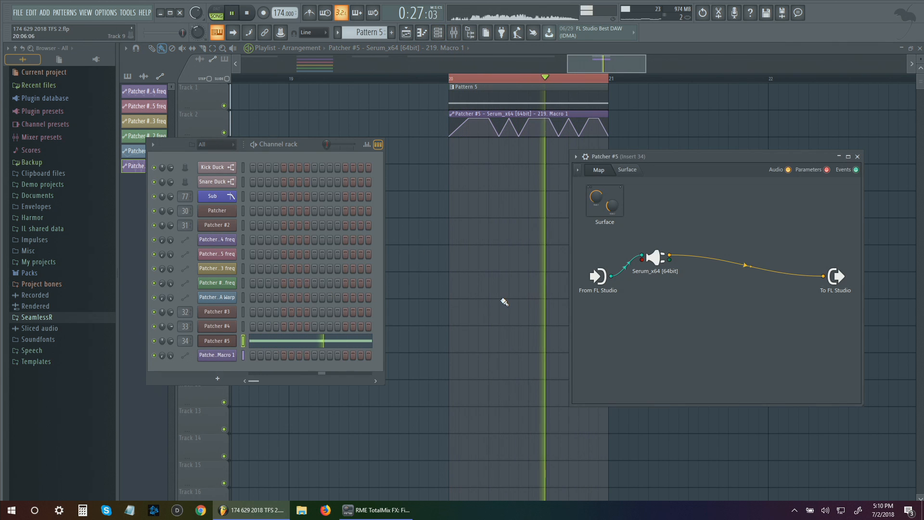
double_click(656, 260)
mouse_move(552, 112)
mouse_down()
mouse_move(531, 97)
mouse_move(544, 126)
mouse_up()
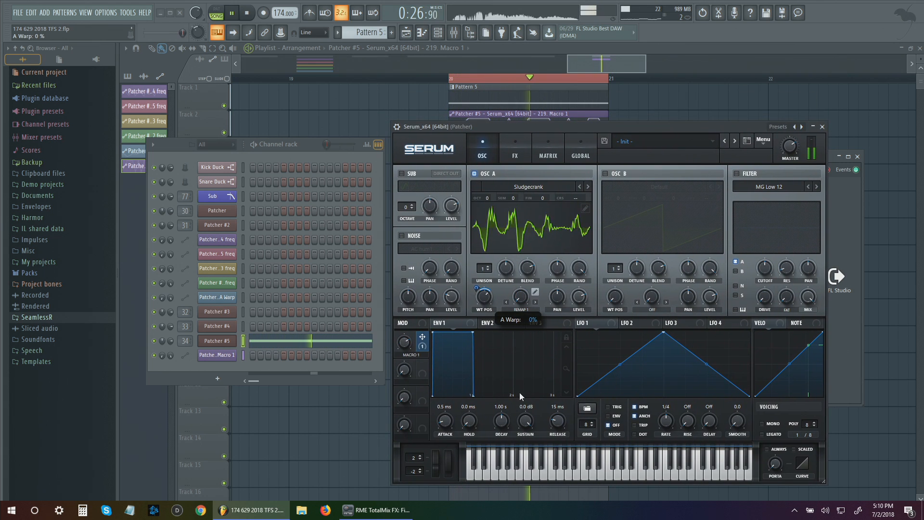
click(535, 292)
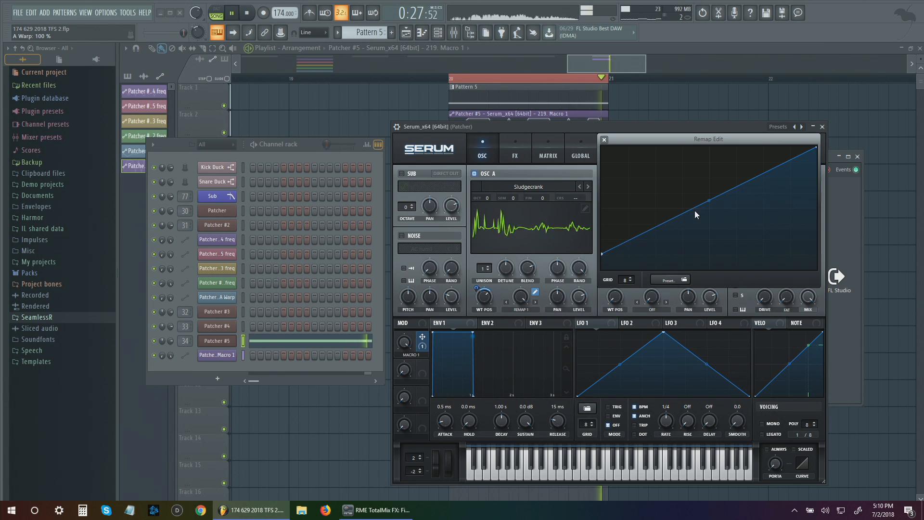
Bend the remap curve slightly upward and add two inner points to its first third, removing the extra point near the middle
drag(709, 200, 708, 194)
double_click(680, 210)
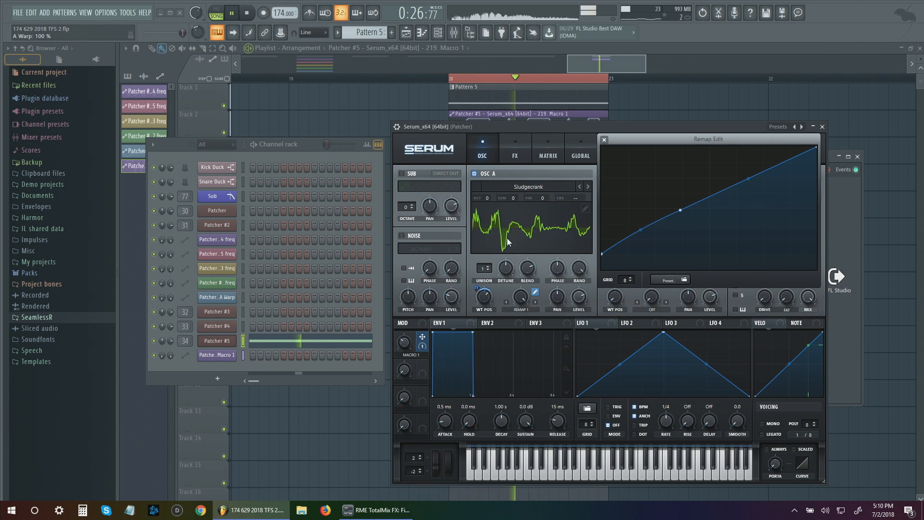
key(space)
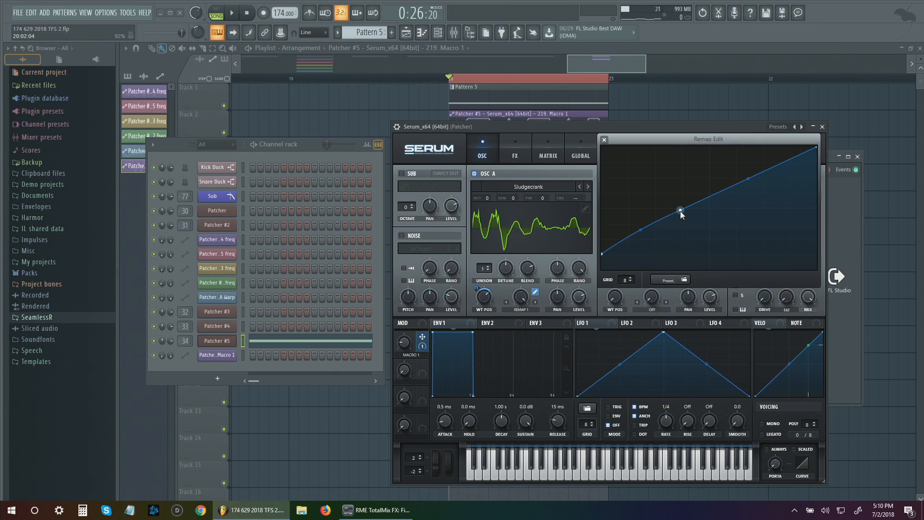
drag(680, 211, 698, 206)
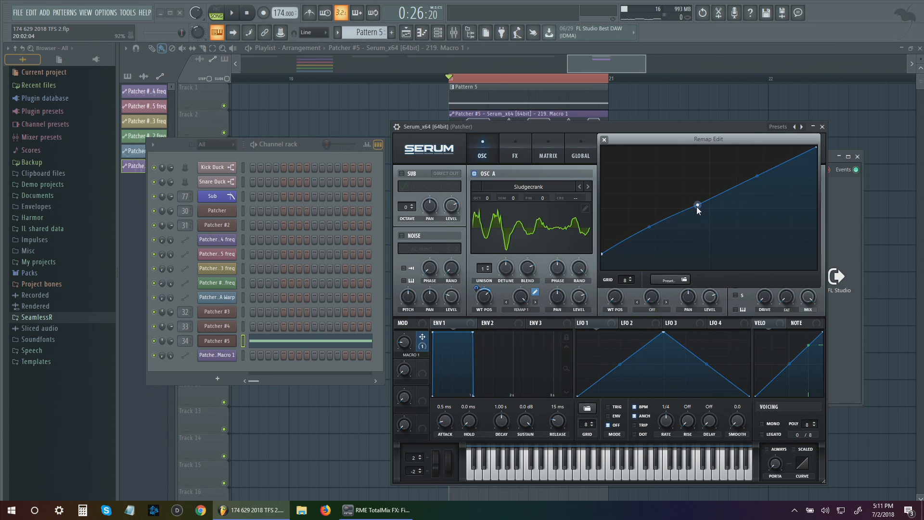
double_click(631, 235)
double_click(671, 217)
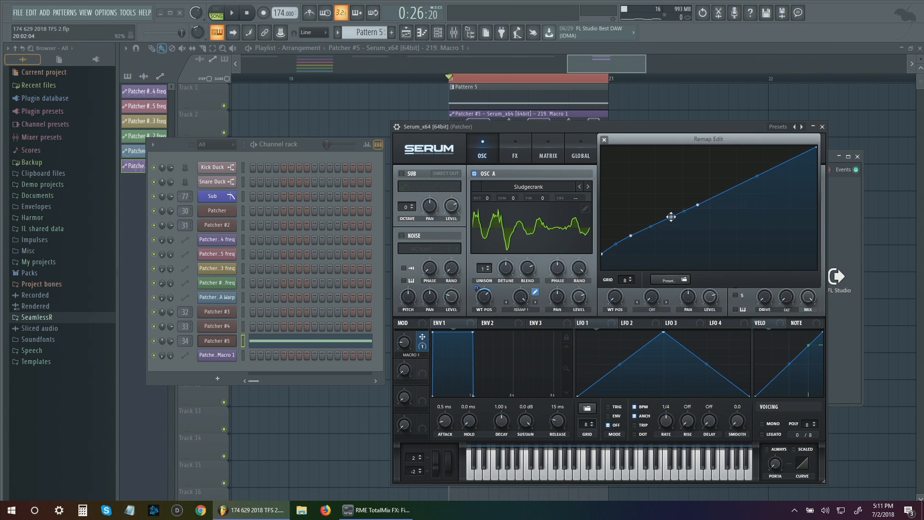
drag(632, 235, 671, 216)
double_click(698, 205)
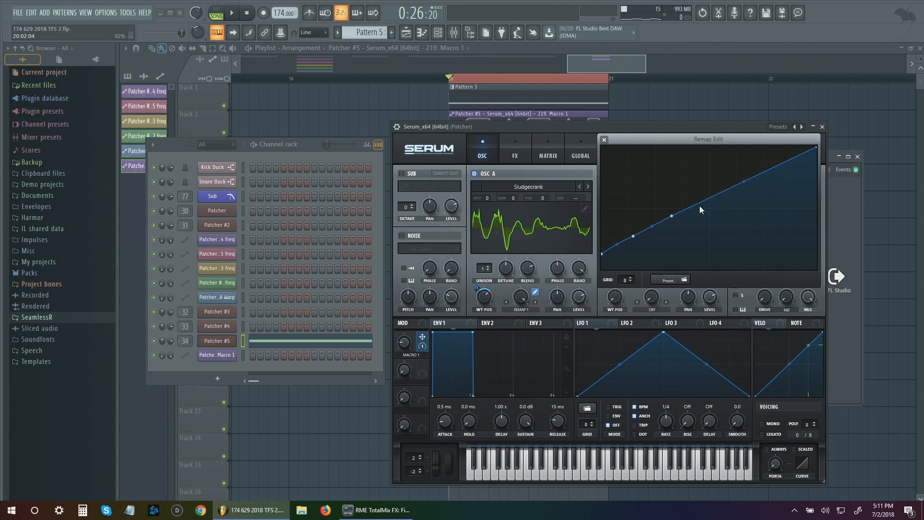
Shape the first third of the remap curve into an S-bend and curve the long last segment slightly downward
double_click(617, 244)
double_click(617, 245)
drag(637, 237, 620, 252)
double_click(636, 234)
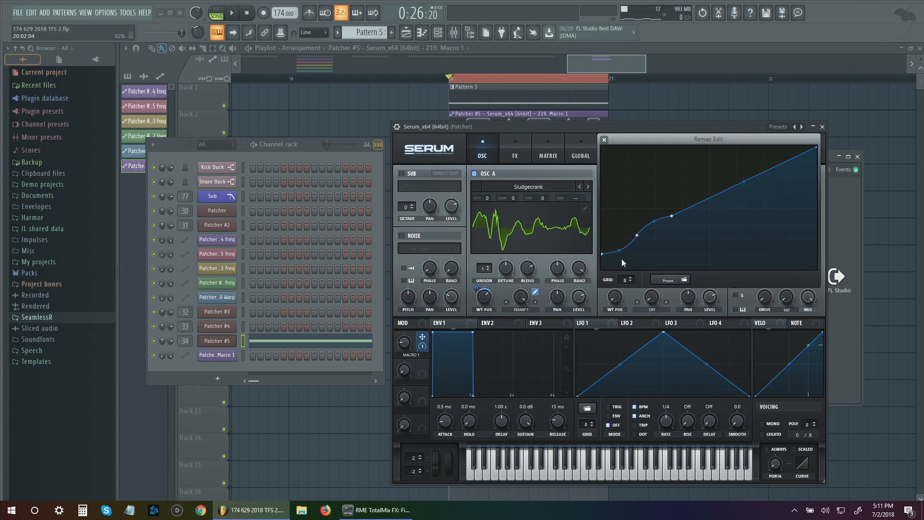
key(space)
drag(655, 222, 648, 205)
drag(619, 247, 621, 261)
mouse_move(745, 186)
mouse_down()
mouse_move(747, 225)
mouse_move(744, 184)
mouse_up()
key(space)
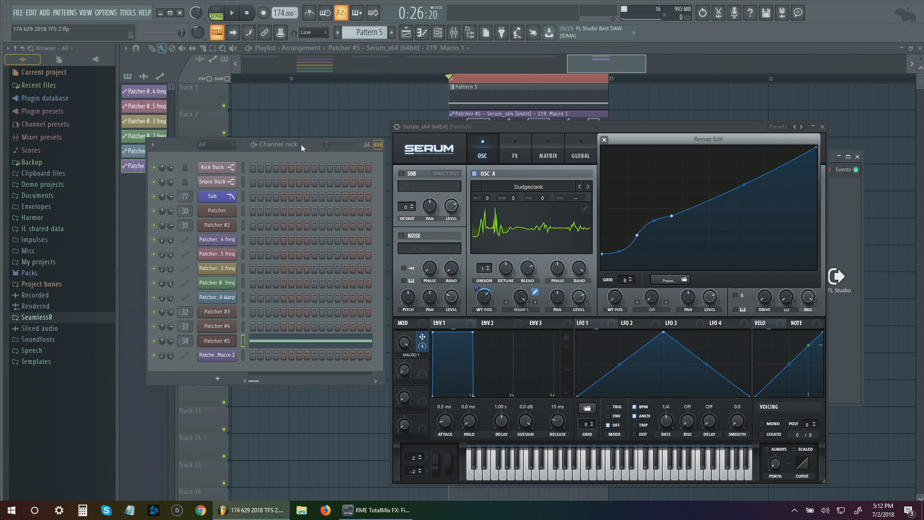
Set oscillator A to 2 unison voices, reduce the detune, and lower the random phase to 39% during playback
drag(301, 143, 293, 148)
key(space)
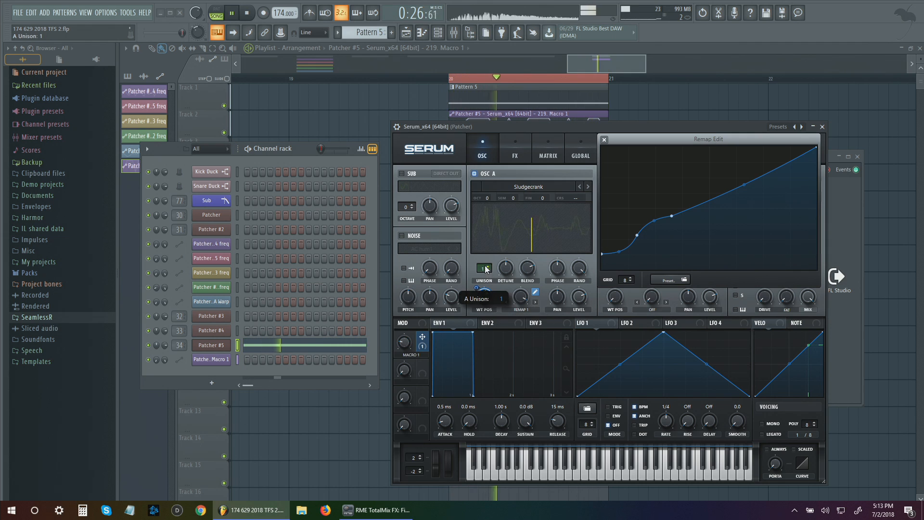
drag(487, 269, 487, 264)
click(580, 151)
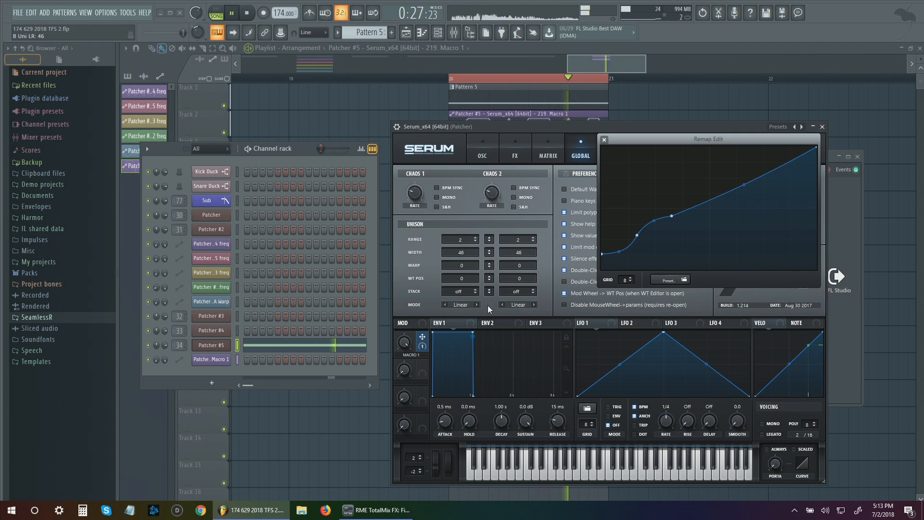
click(496, 150)
mouse_move(511, 270)
mouse_down()
mouse_move(514, 314)
mouse_move(507, 275)
mouse_up()
mouse_move(558, 269)
mouse_down()
mouse_move(567, 307)
mouse_move(559, 269)
mouse_up()
drag(579, 270, 575, 295)
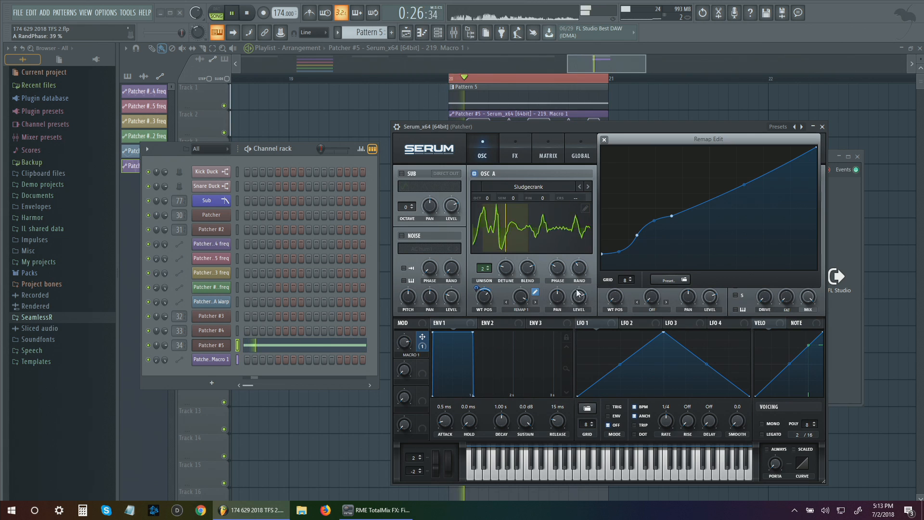
key(space)
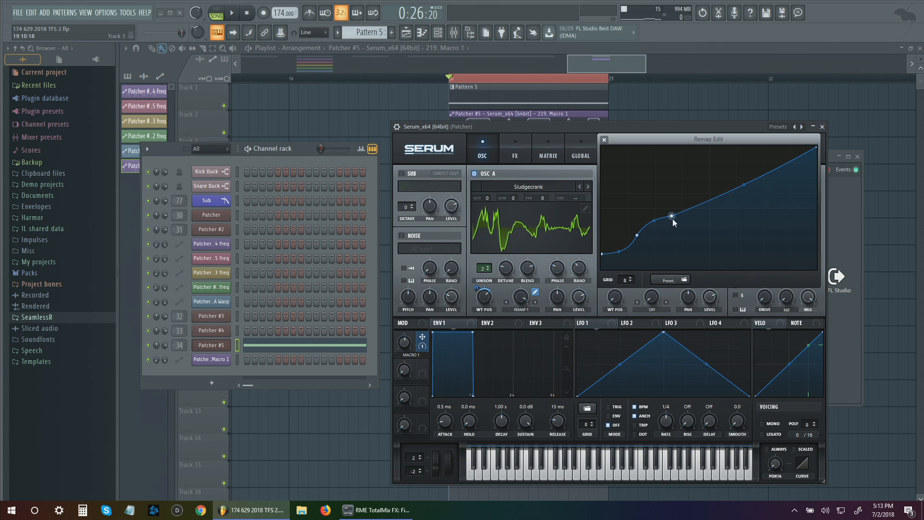
Close the remap editor and enable oscillator B
click(604, 139)
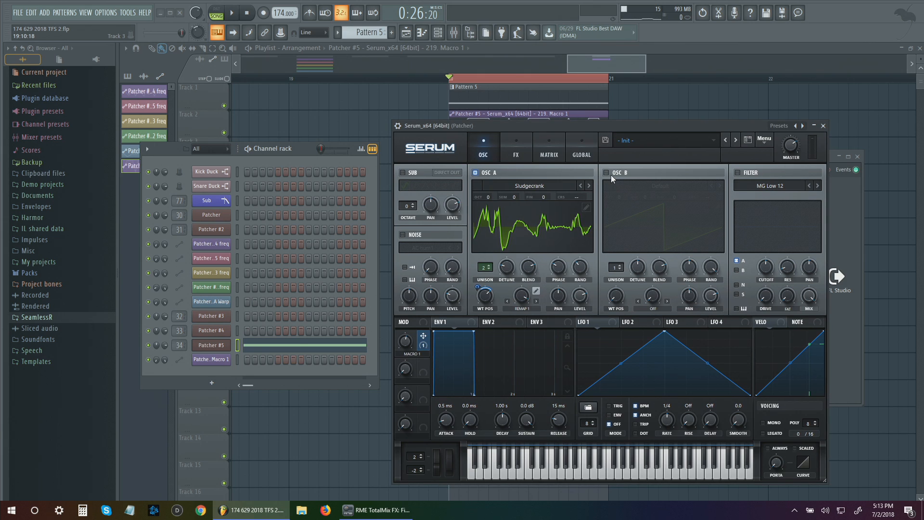
click(611, 175)
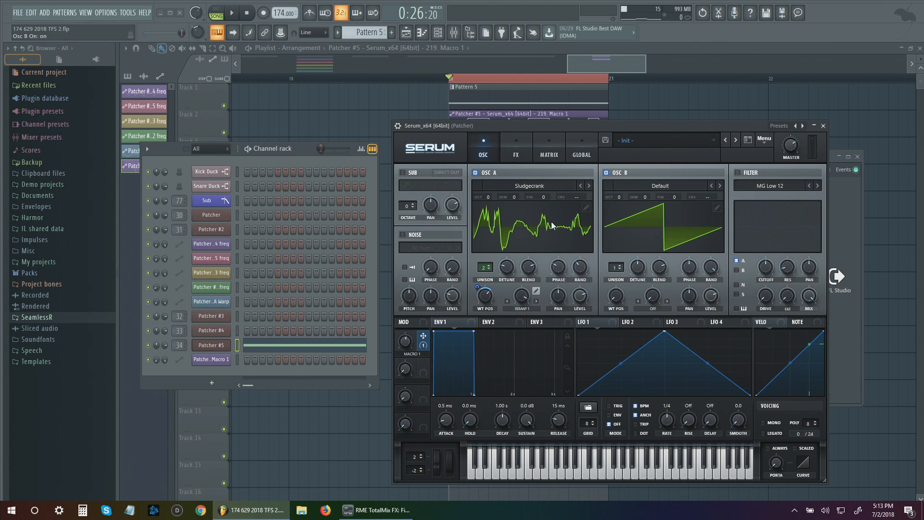
Enter E0 as the formula in oscillator A's wavetable editor to set the split pitch, and close the editor
click(586, 209)
click(820, 138)
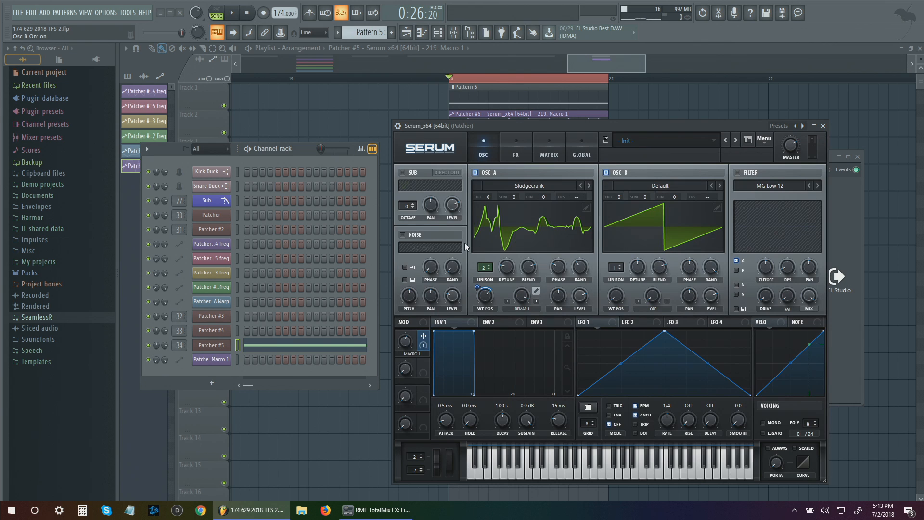
click(582, 210)
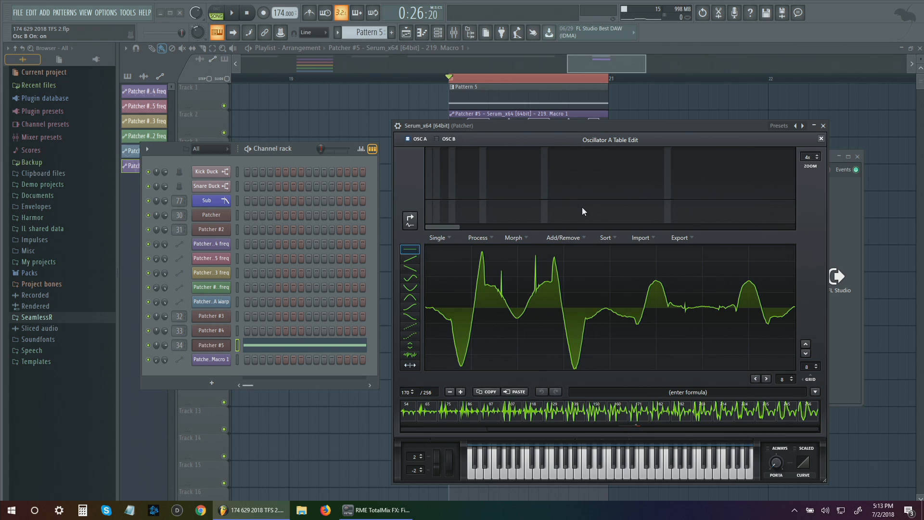
click(695, 391)
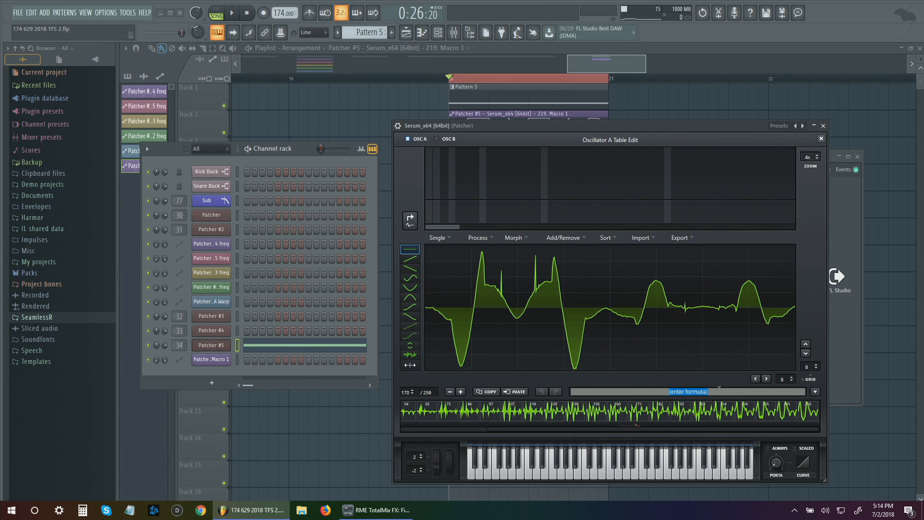
text(ed)
key(BackSpace)
key(BackSpace)
text(E0)
key(Return)
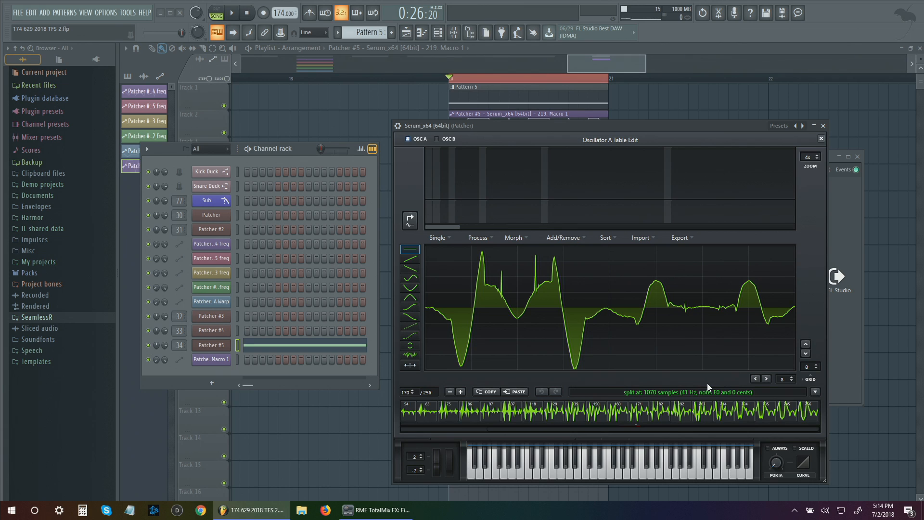
click(820, 138)
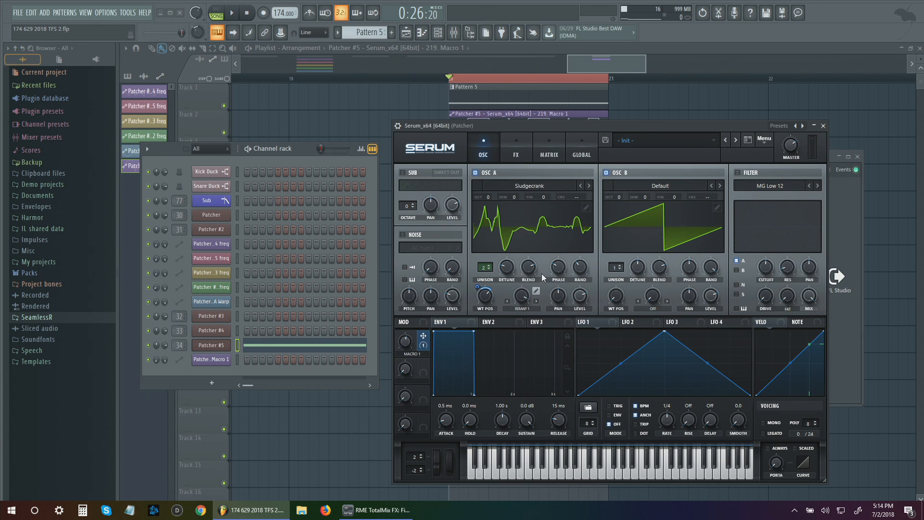
Close the Serum and Patcher windows and reopen Serum from Patcher #5, placing its window nearer the middle of the playlist
drag(296, 146, 531, 179)
click(824, 126)
click(858, 156)
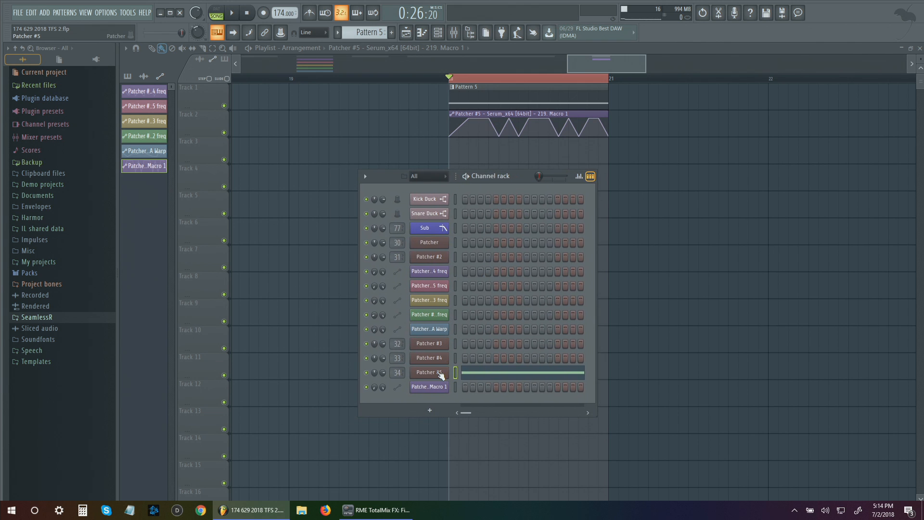
click(439, 373)
double_click(650, 255)
drag(615, 128, 517, 119)
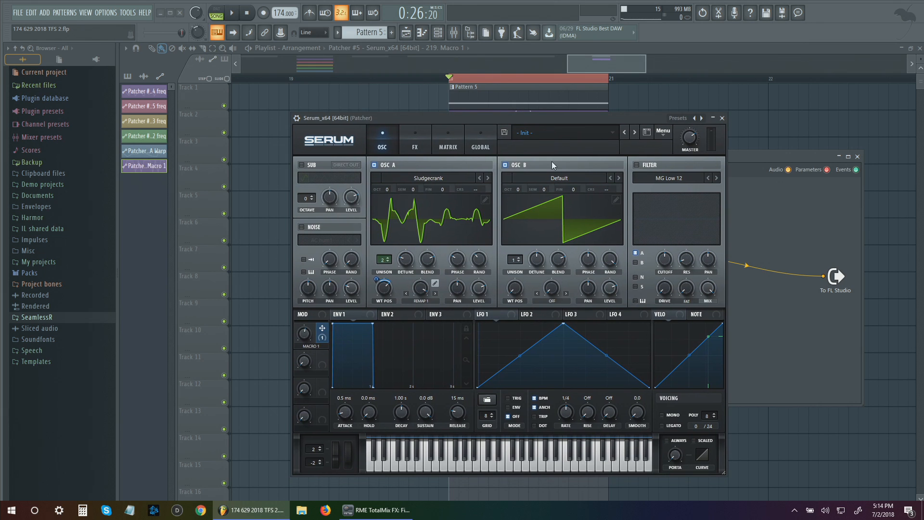
Disable oscillator B and play the pattern back with oscillator A alone
click(505, 165)
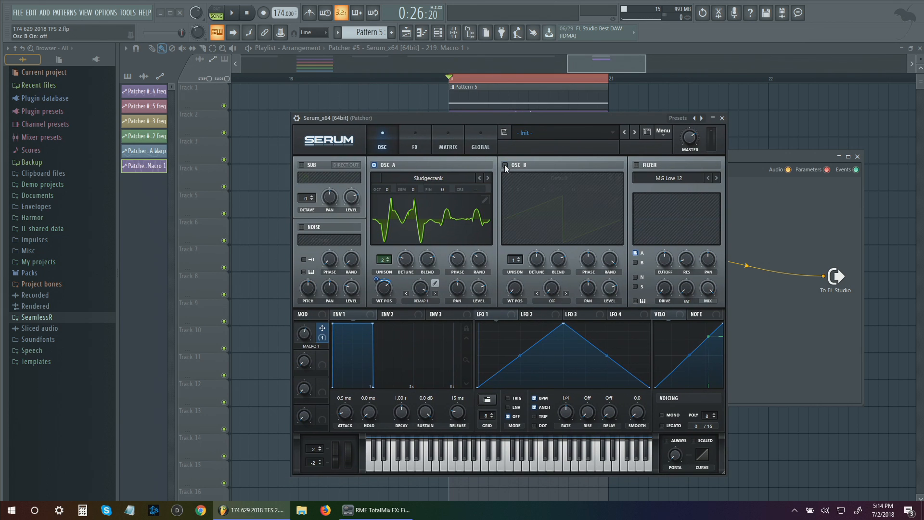
click(231, 13)
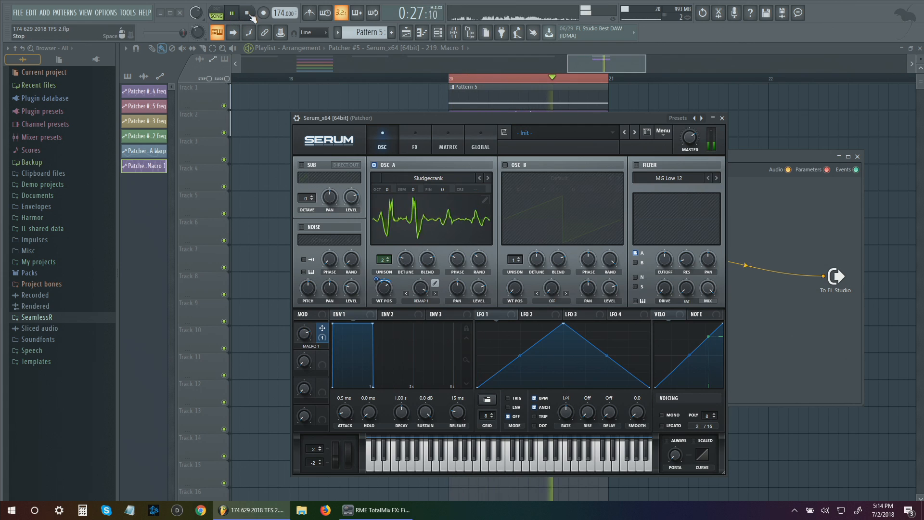
click(248, 14)
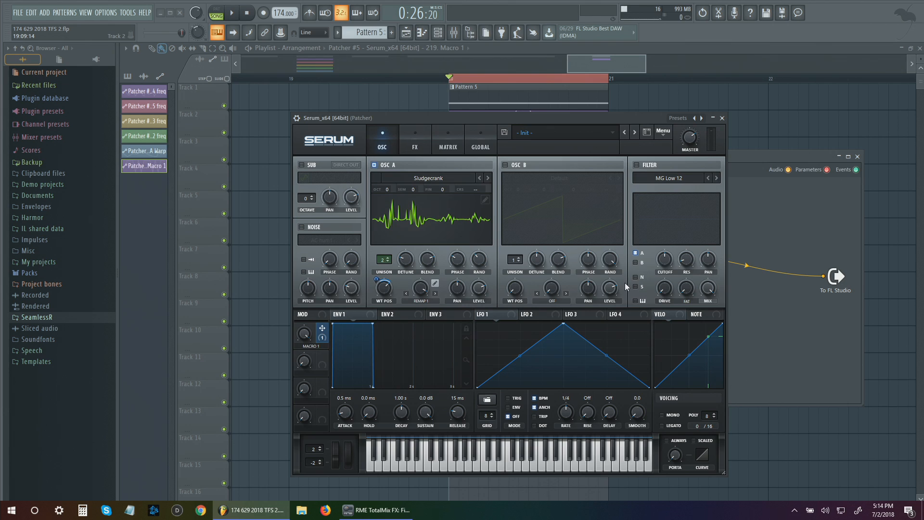
Enable the filter and set its type to the multi filter HP 12
click(645, 164)
click(647, 177)
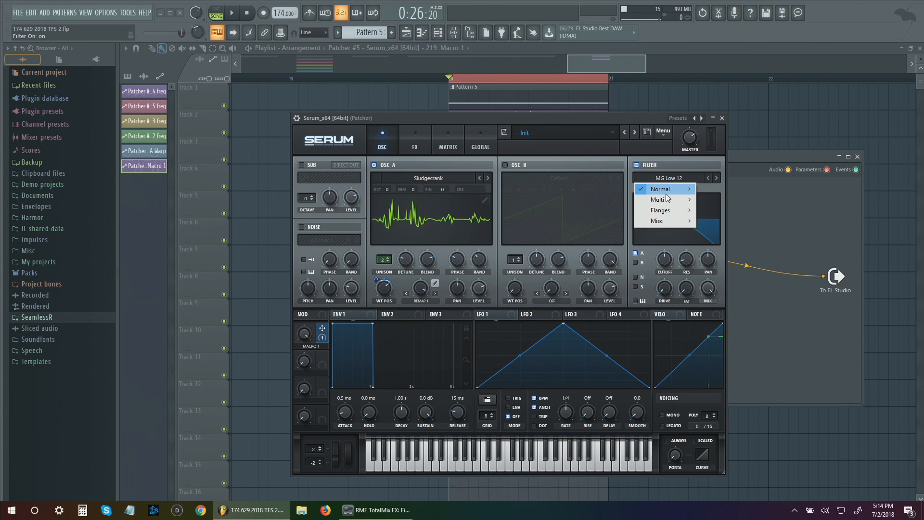
mouse_move(668, 201)
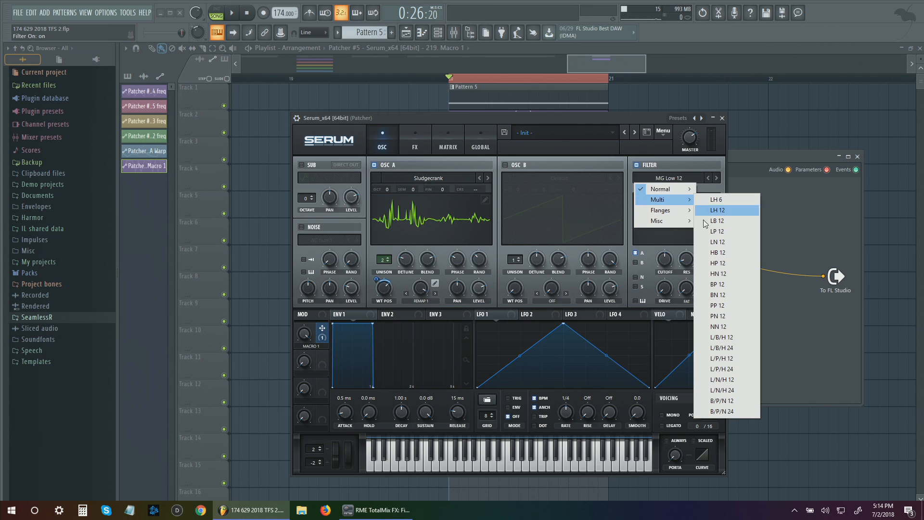
click(740, 268)
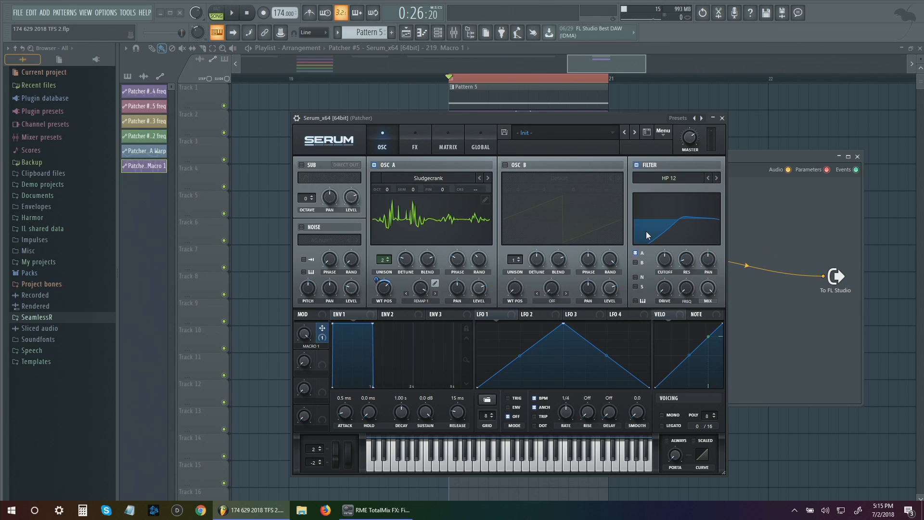
Lower the filter cutoff to about 106 Hz and change the filter type to High 24
drag(667, 258, 669, 262)
click(665, 188)
mouse_move(665, 199)
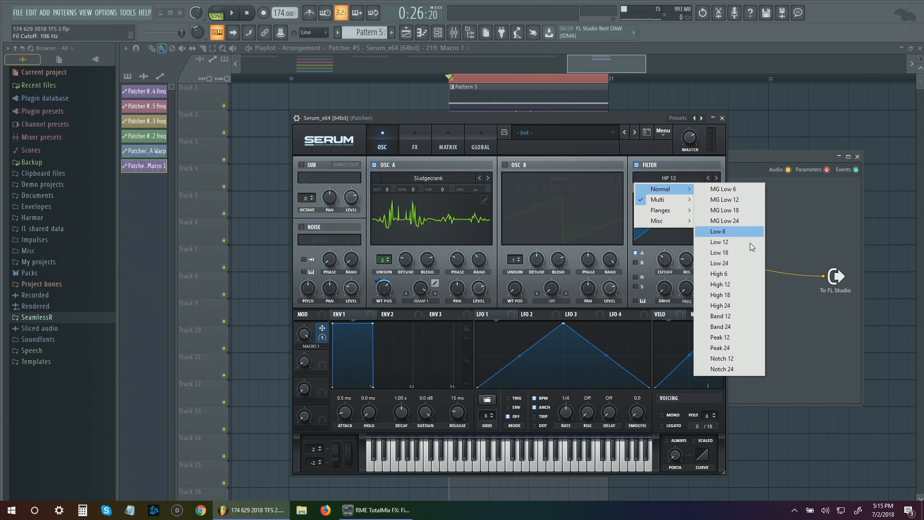
click(741, 306)
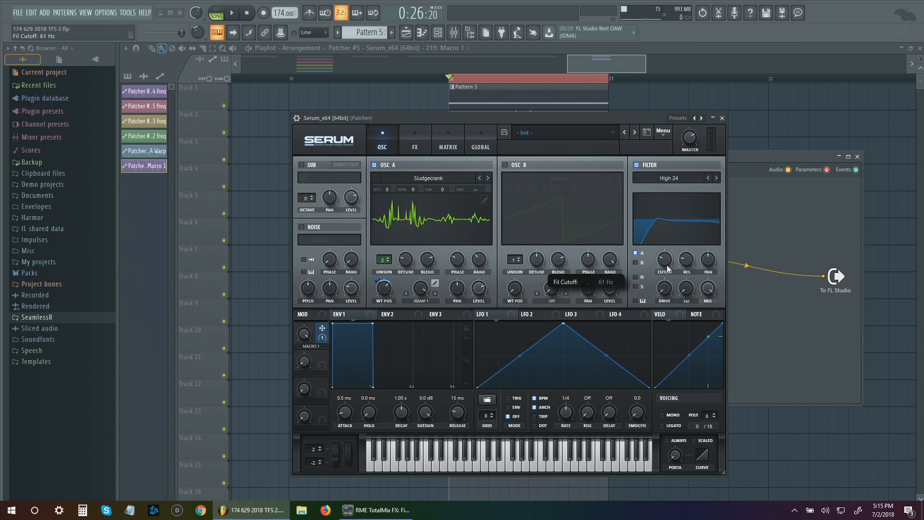
Assign Macro 1 to the filter cutoff and set the cutoff to about 34 Hz during playback
drag(322, 328, 664, 289)
key(space)
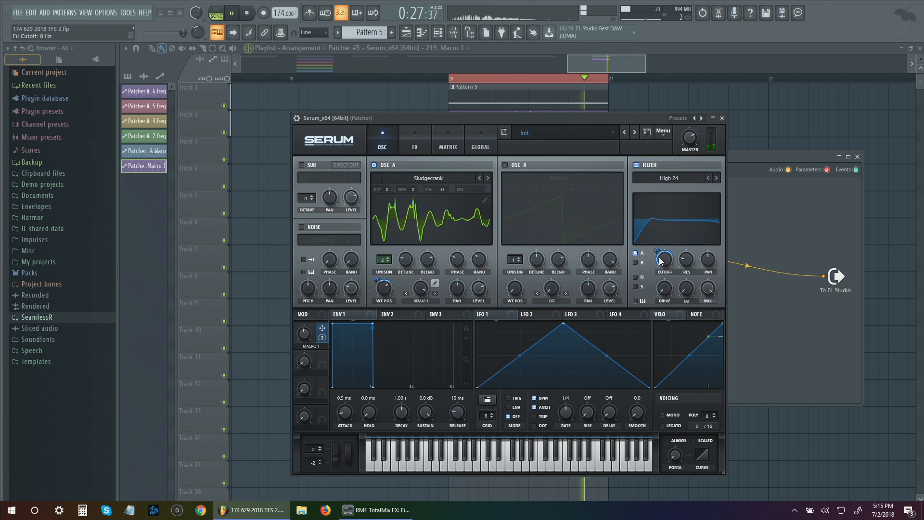
mouse_move(656, 251)
mouse_down()
mouse_move(654, 269)
mouse_move(664, 242)
mouse_move(656, 255)
mouse_move(663, 266)
mouse_move(657, 246)
mouse_move(665, 260)
mouse_move(688, 257)
mouse_move(664, 267)
mouse_up()
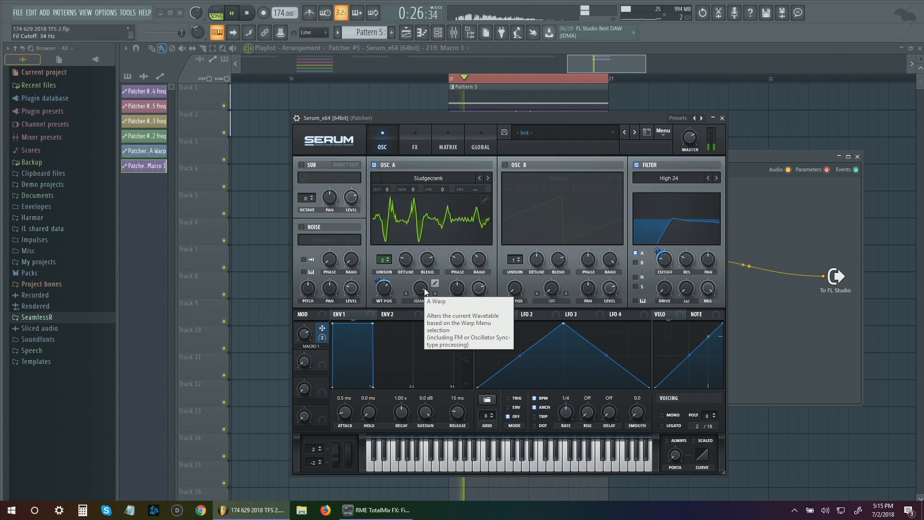
Adjust oscillator A's detune and raise its unison to 3 voices during playback, then stop playback
drag(410, 261, 406, 257)
click(387, 258)
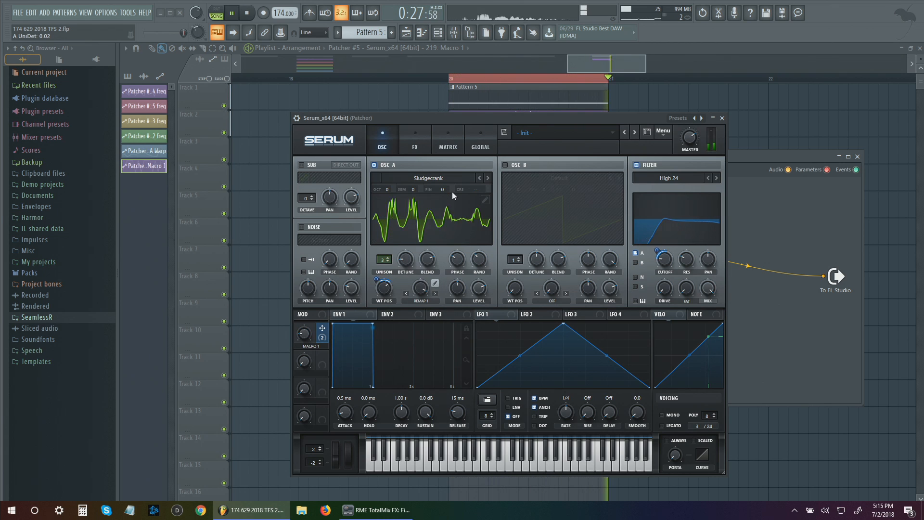
key(space)
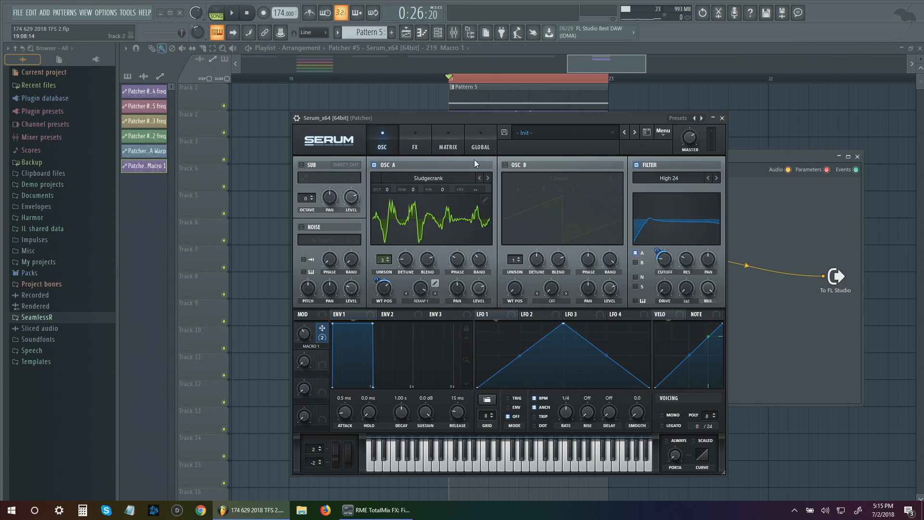
Audition the Exp unison mode for oscillator A during playback and settle on Super in the global settings
click(476, 147)
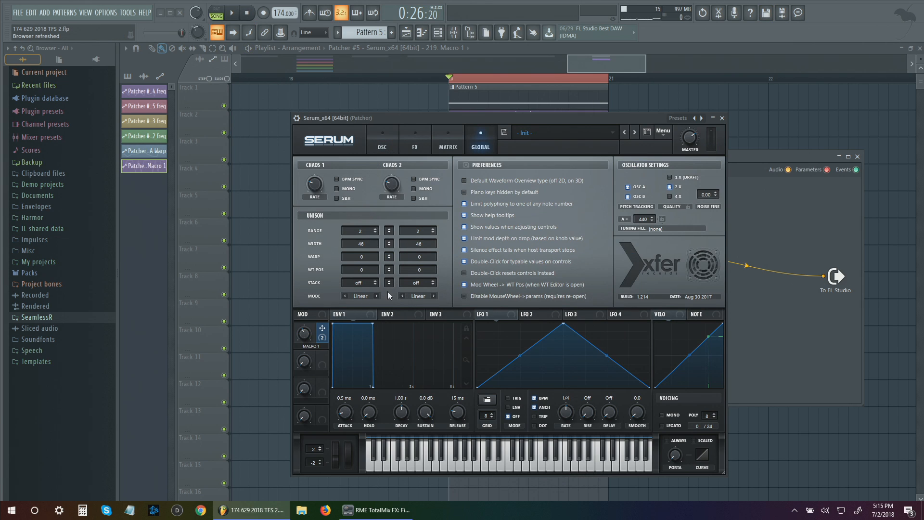
click(366, 295)
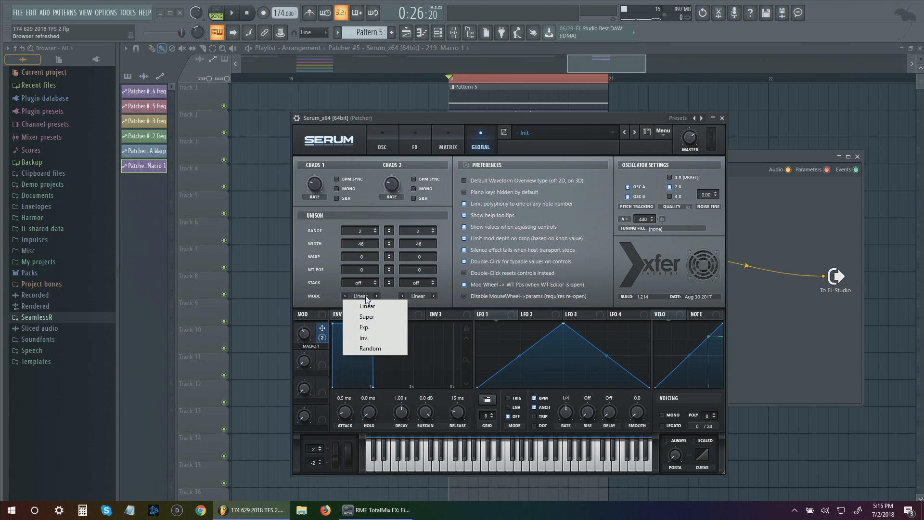
click(394, 326)
key(space)
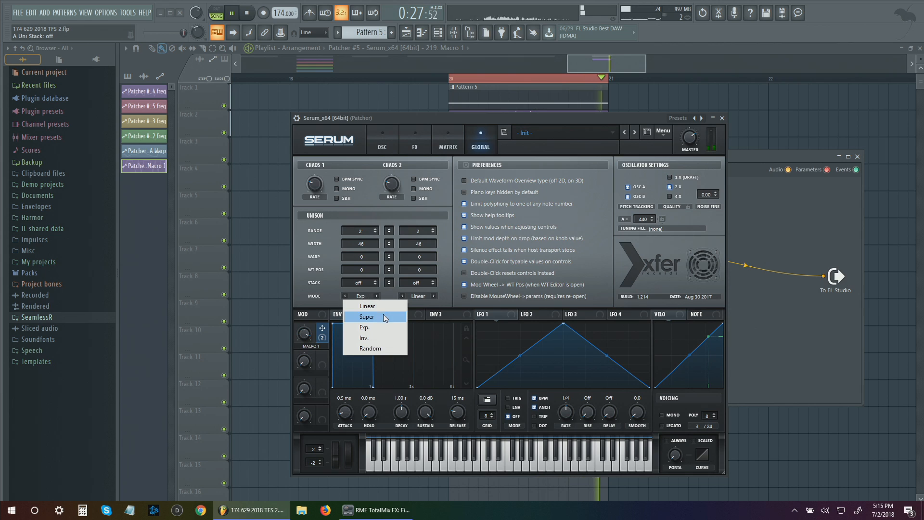
click(380, 317)
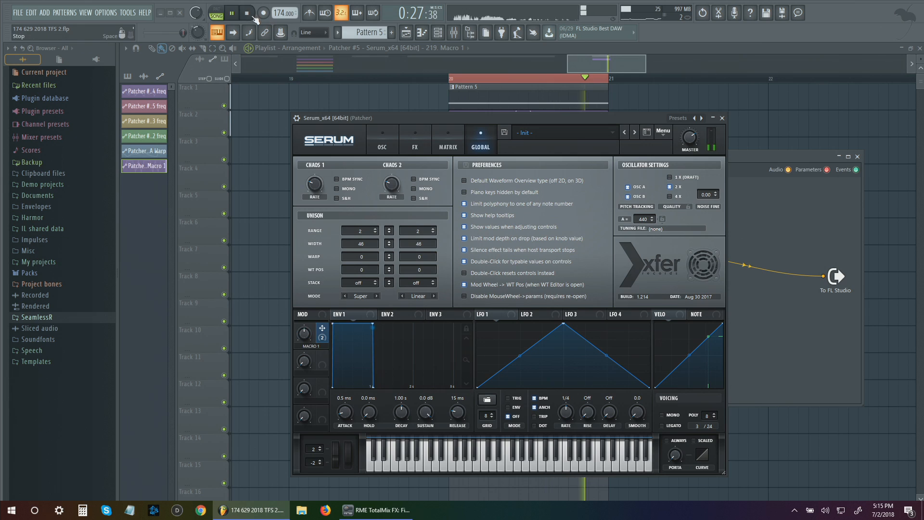
key(space)
Enable the distortion effect, assign Macro 1 to its drive, and set its mode to X-Shaper
click(391, 149)
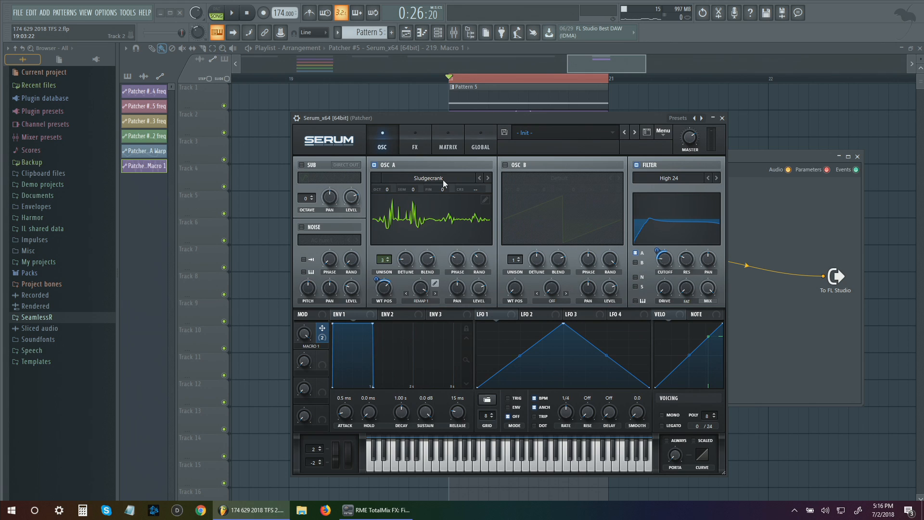
click(422, 147)
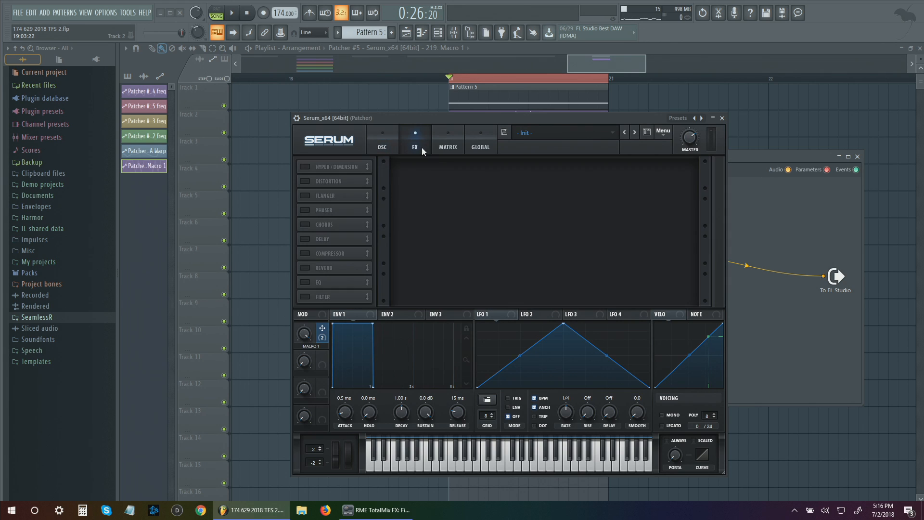
click(308, 180)
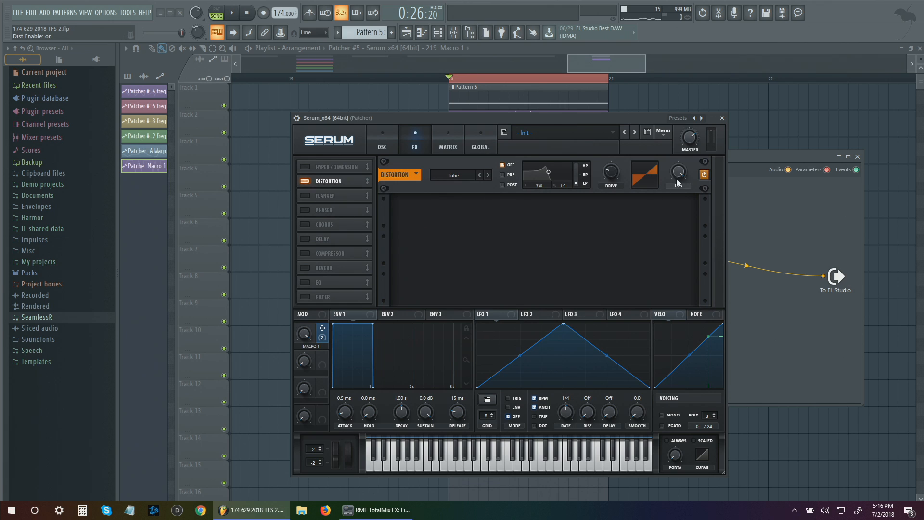
drag(322, 328, 338, 326)
click(453, 177)
click(488, 304)
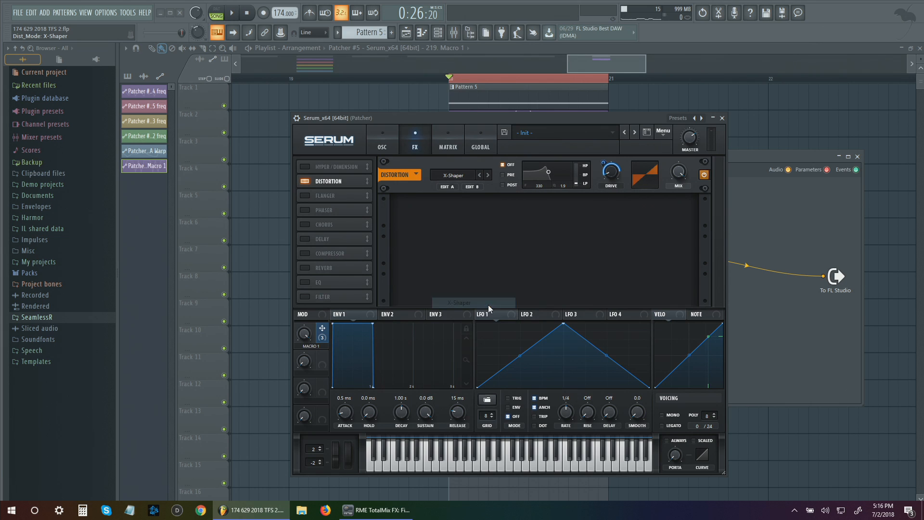
Shape the distortion's Shaper B curve with two added points forming a steep middle rise, and set the drive to 0%
click(471, 186)
drag(409, 200, 420, 169)
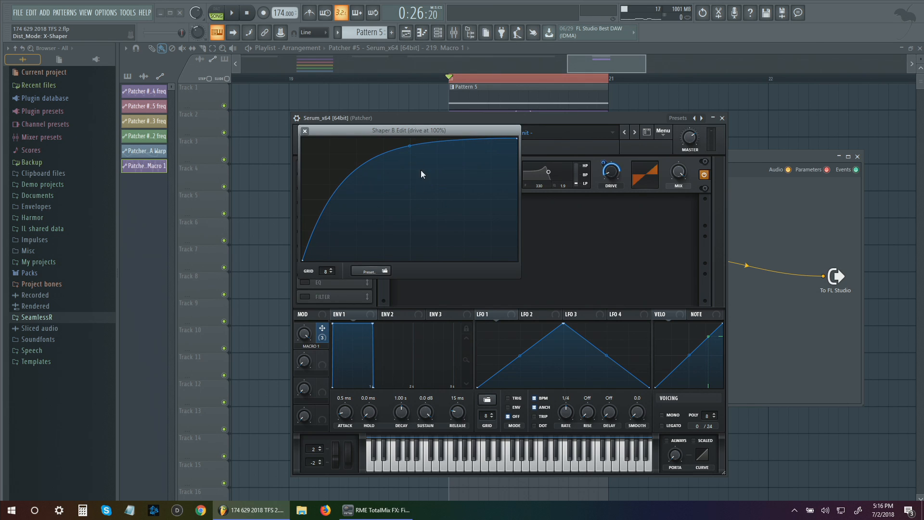
double_click(377, 229)
double_click(397, 176)
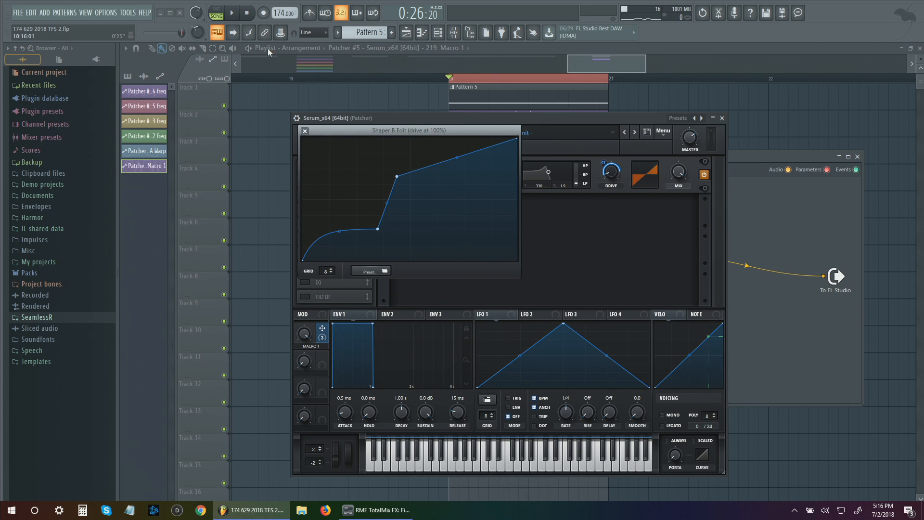
key(space)
mouse_move(378, 230)
mouse_down()
mouse_move(357, 245)
mouse_move(382, 181)
mouse_move(378, 215)
mouse_up()
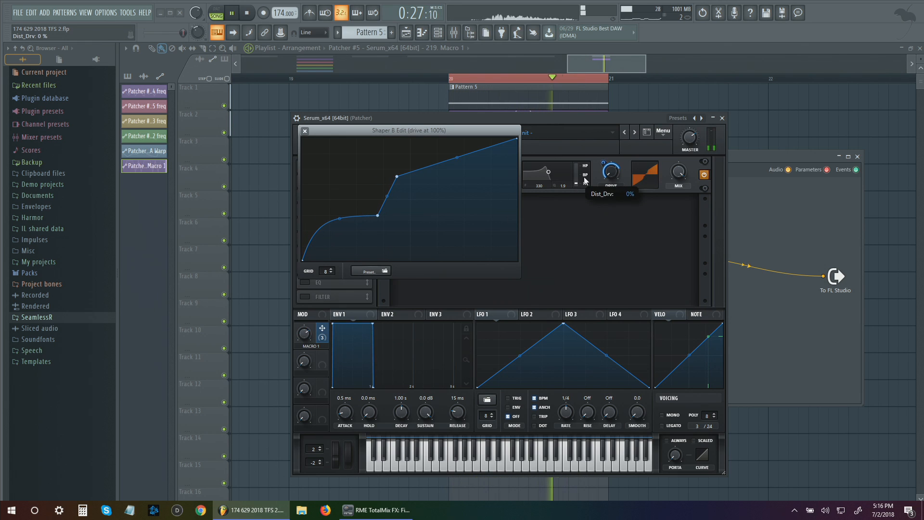
click(306, 130)
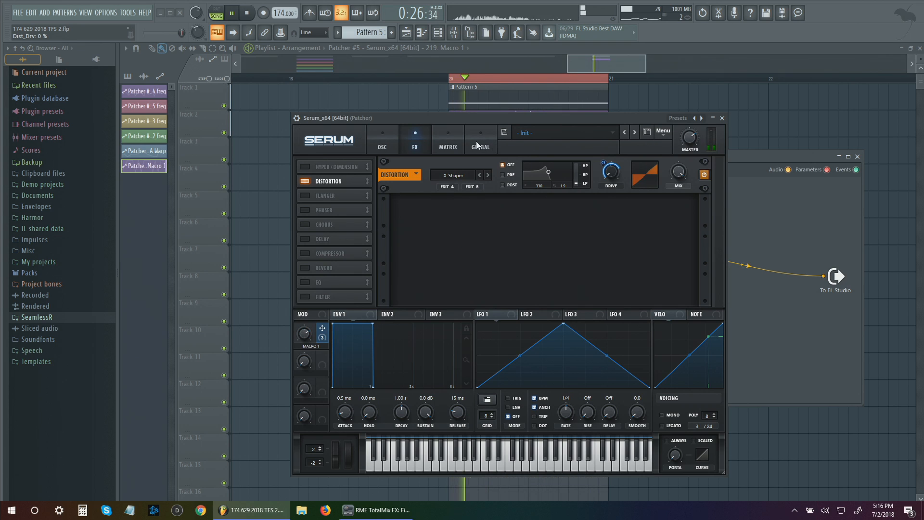
Bend the Macro 1 source curve for the distortion drive in the modulation matrix so it rises late
click(448, 144)
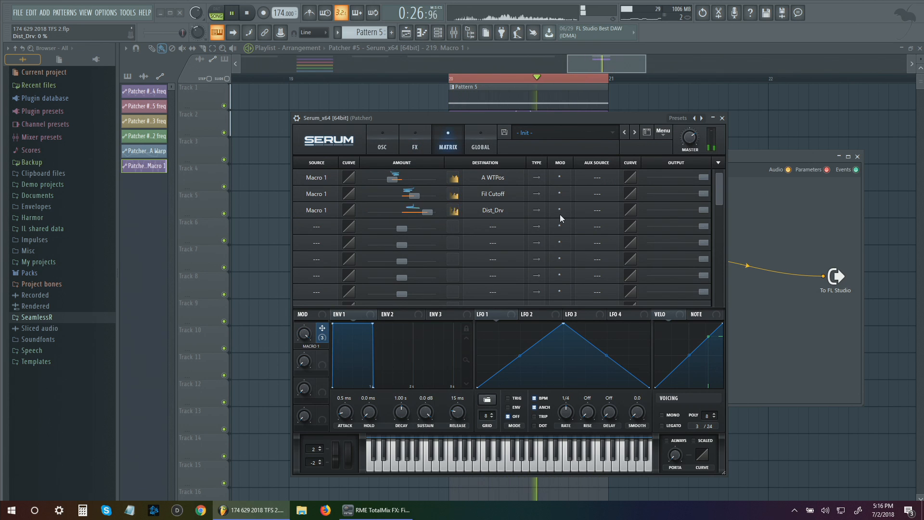
drag(354, 211, 357, 231)
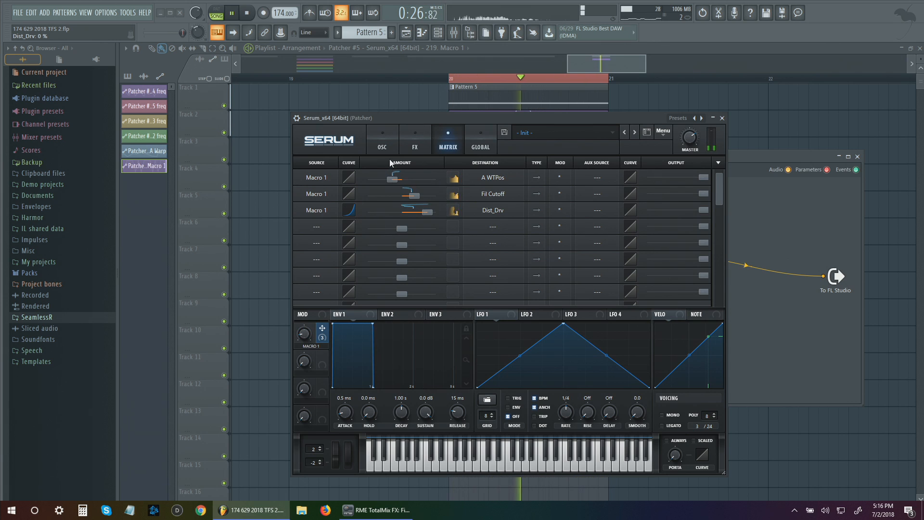
Assign Macro 1 to oscillator A's level and set the level to 61%
click(382, 143)
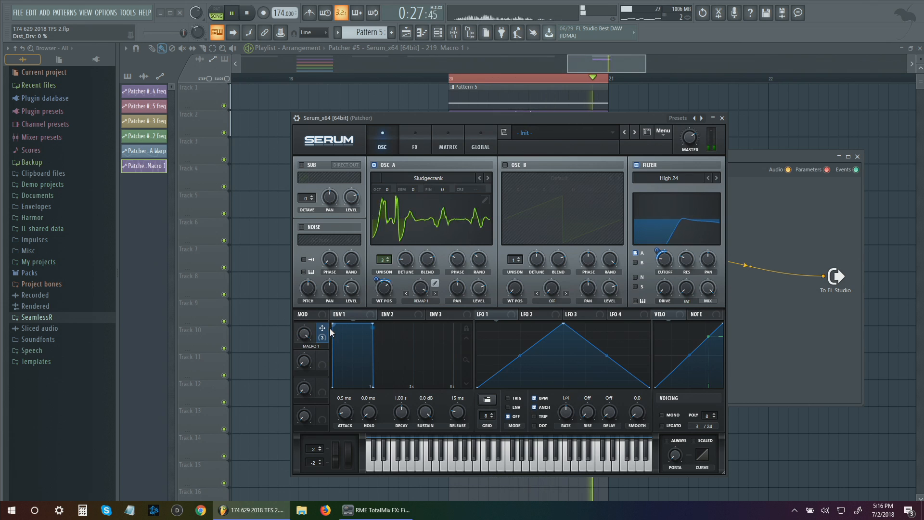
drag(322, 328, 478, 288)
drag(483, 329, 475, 292)
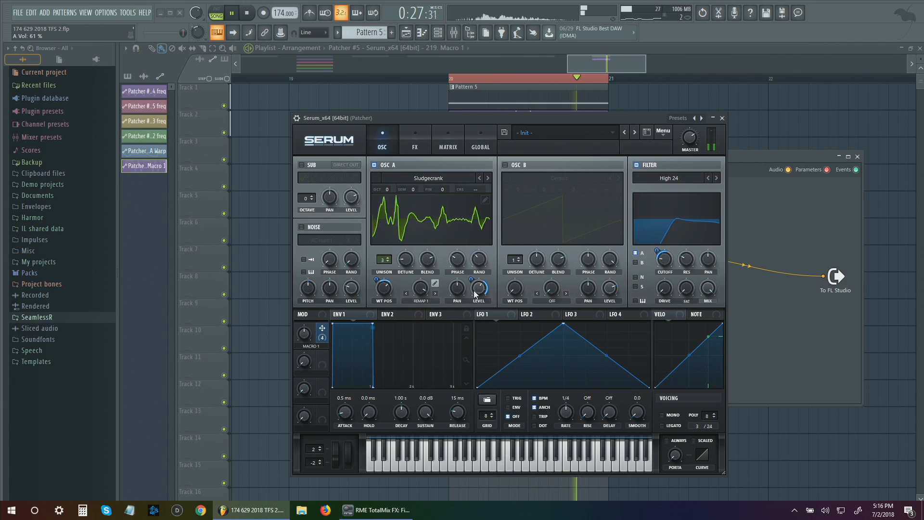
Assign Macro 1 to the filter mix and adjust the mix during playback, then stop playback
drag(324, 328, 708, 288)
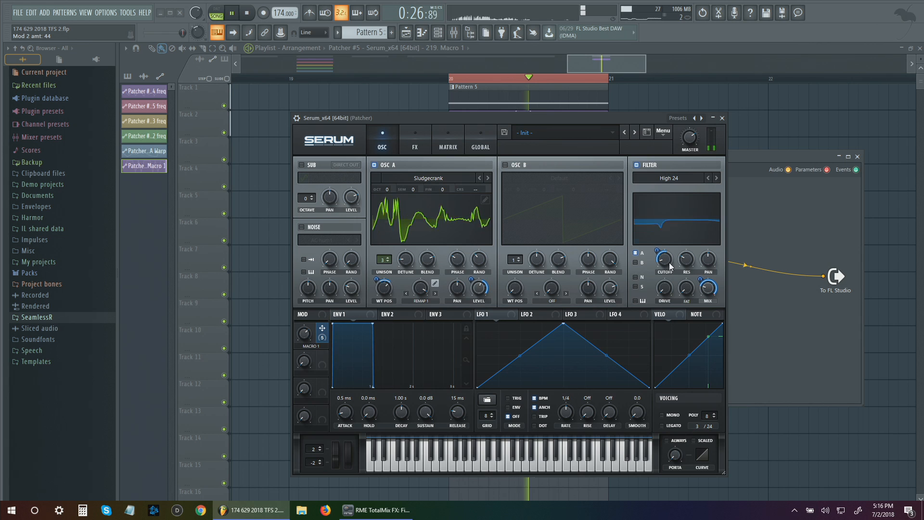
drag(708, 295, 713, 218)
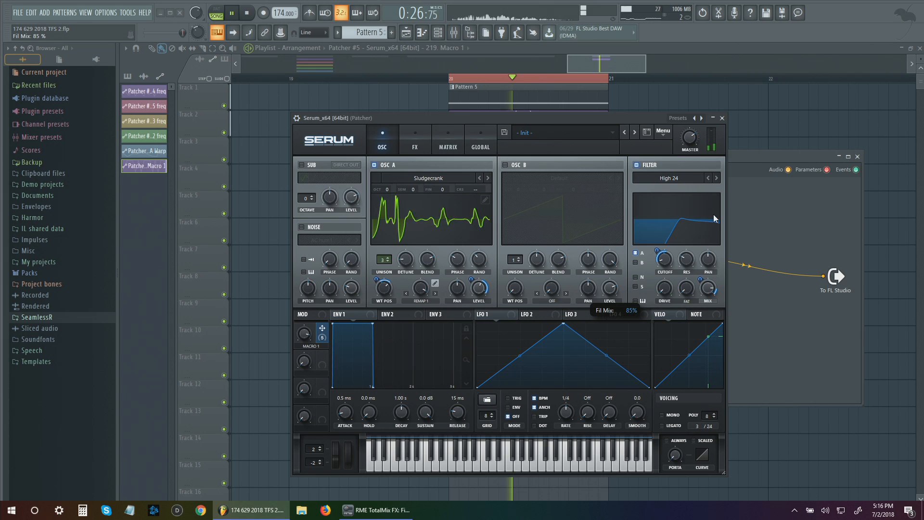
click(247, 15)
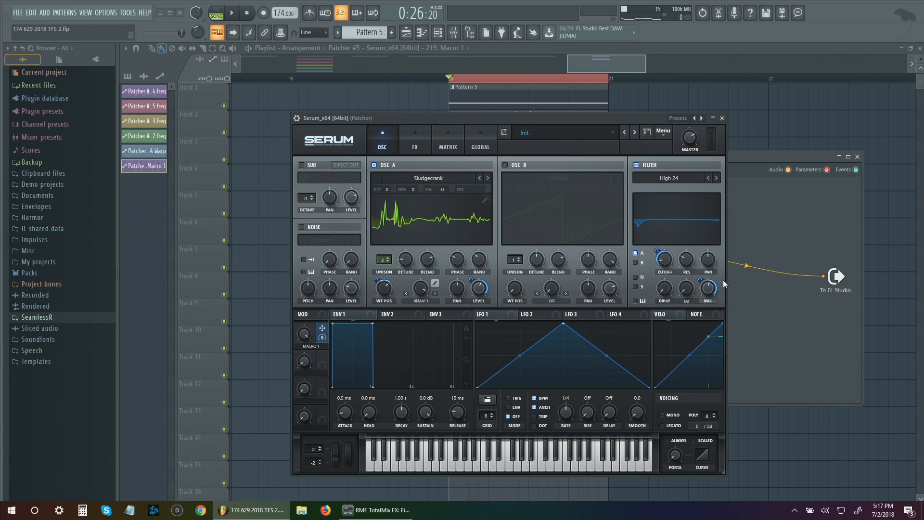
click(673, 179)
mouse_move(669, 199)
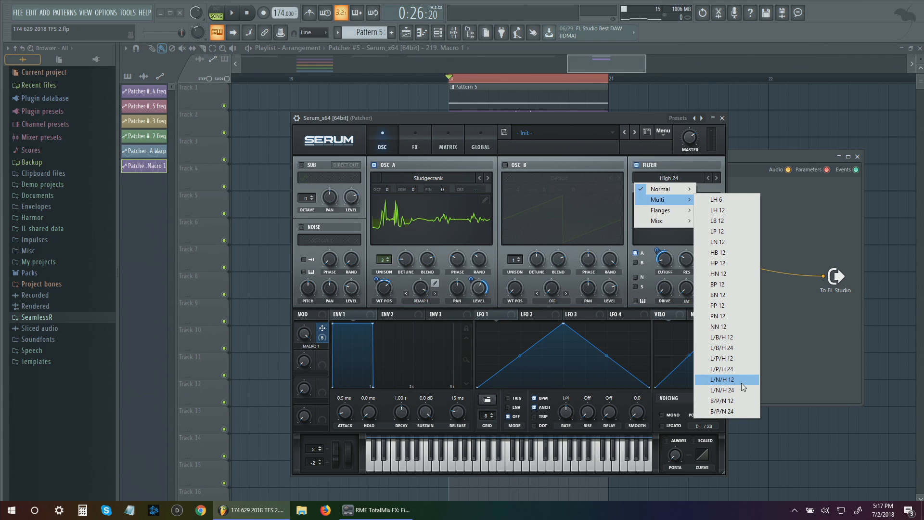
click(387, 103)
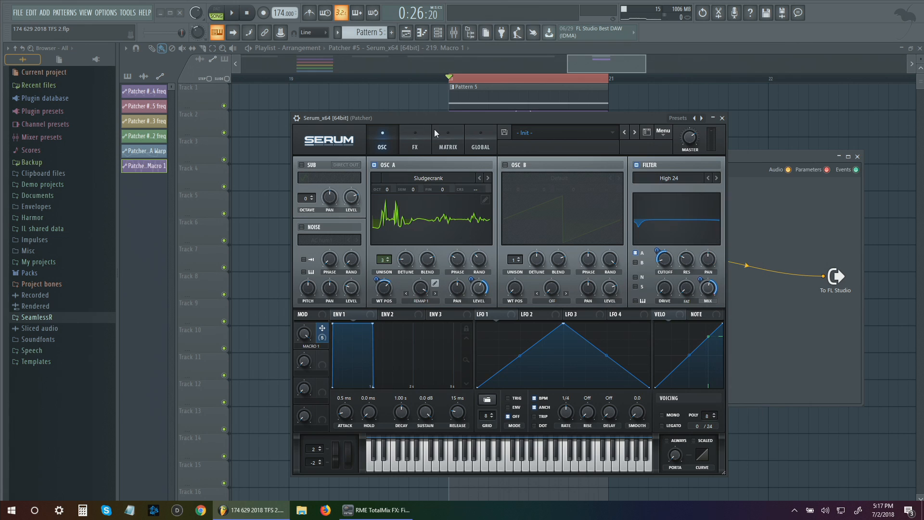
Enable the Hyper/Dimension effect ahead of the distortion
click(417, 146)
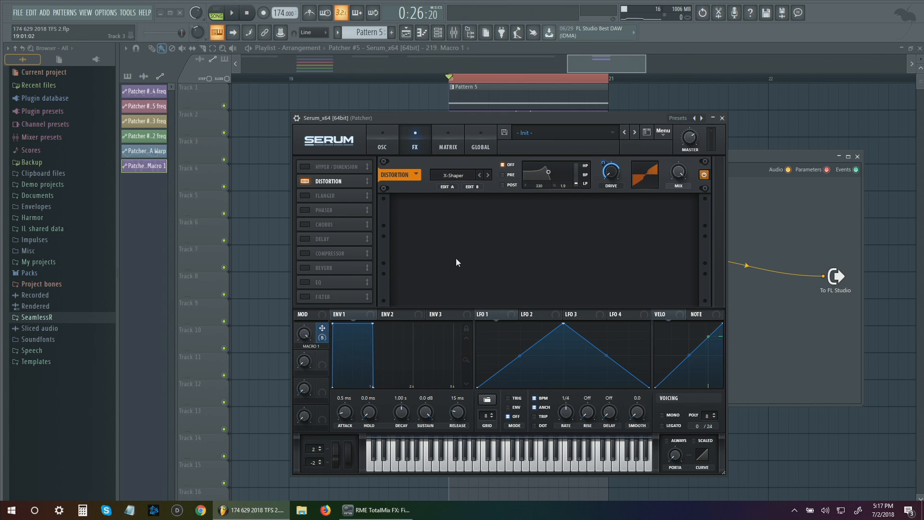
click(305, 167)
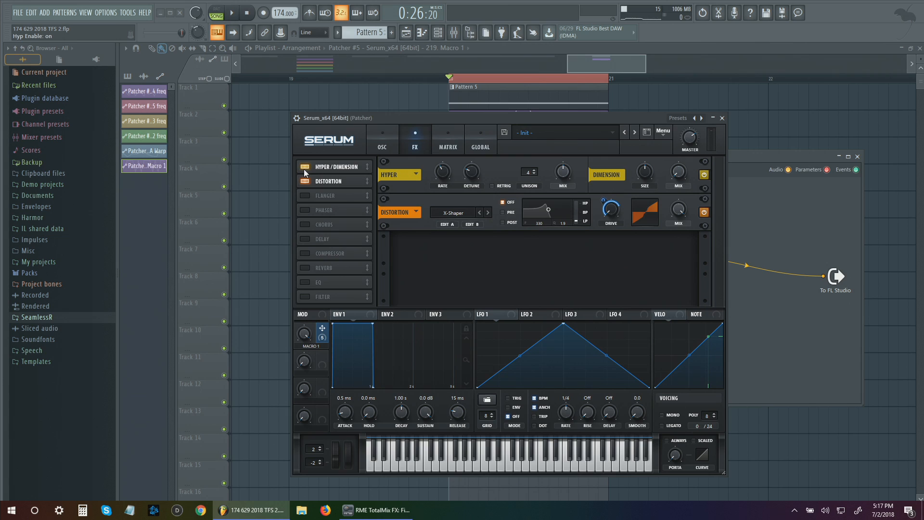
Configure Hyper with a 0% rate, 3 retriggered unison voices and a detune modulated by Macro 1 during playback
click(305, 168)
click(305, 168)
drag(448, 176, 435, 205)
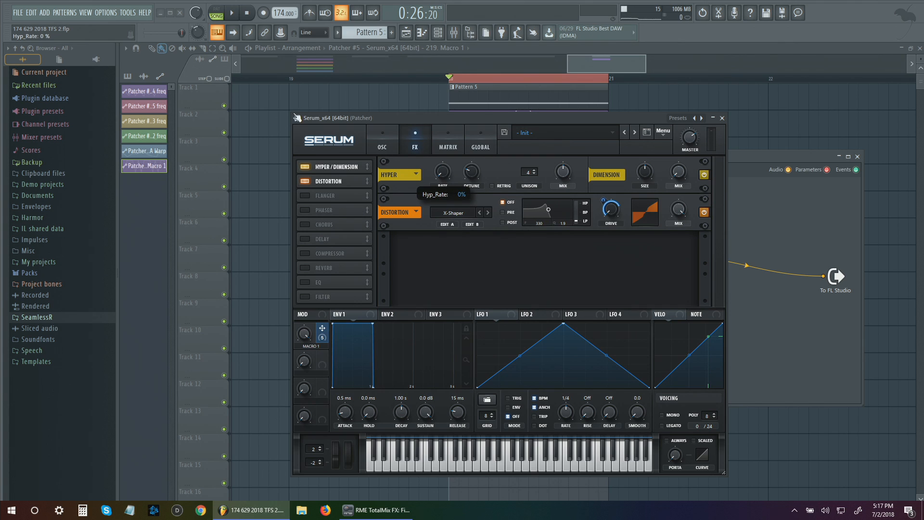
click(235, 17)
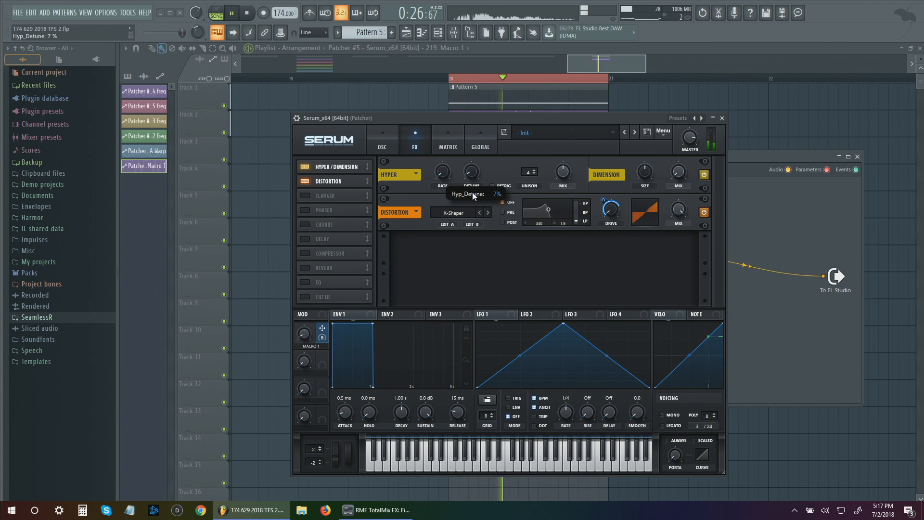
drag(472, 192, 474, 188)
drag(322, 329, 465, 157)
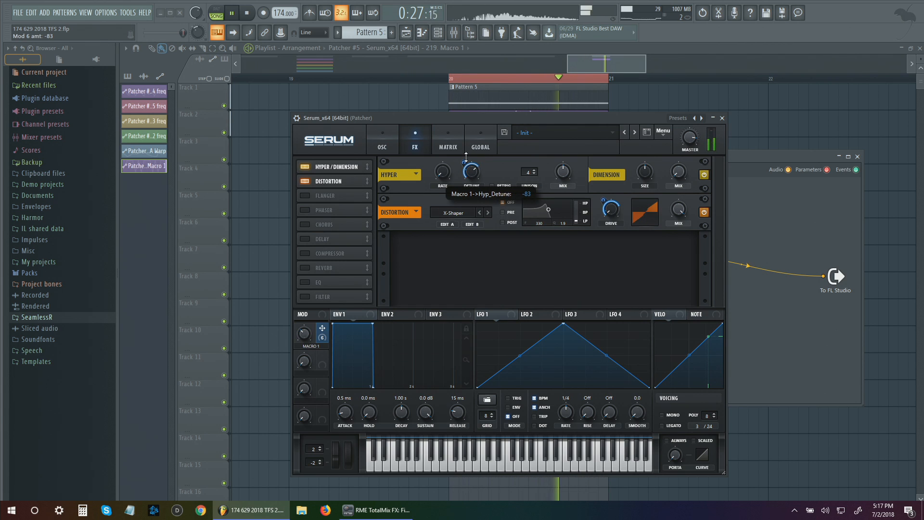
click(534, 173)
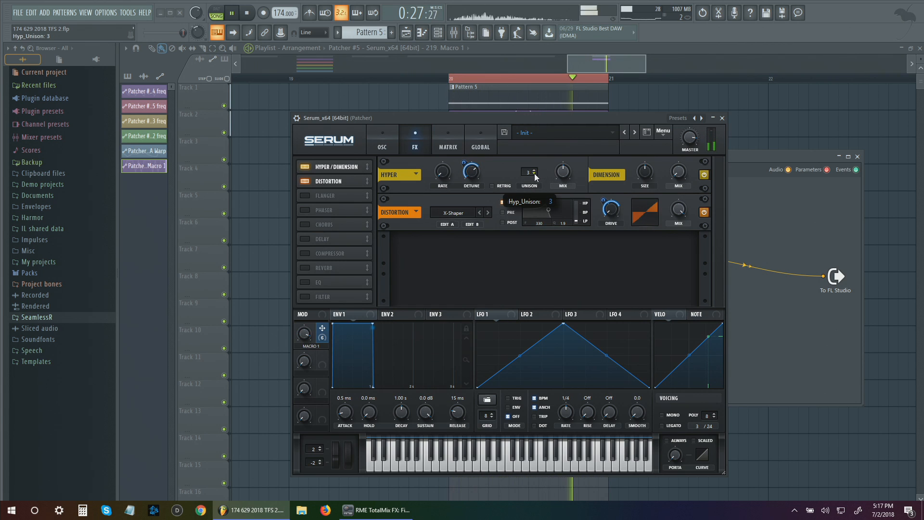
click(492, 186)
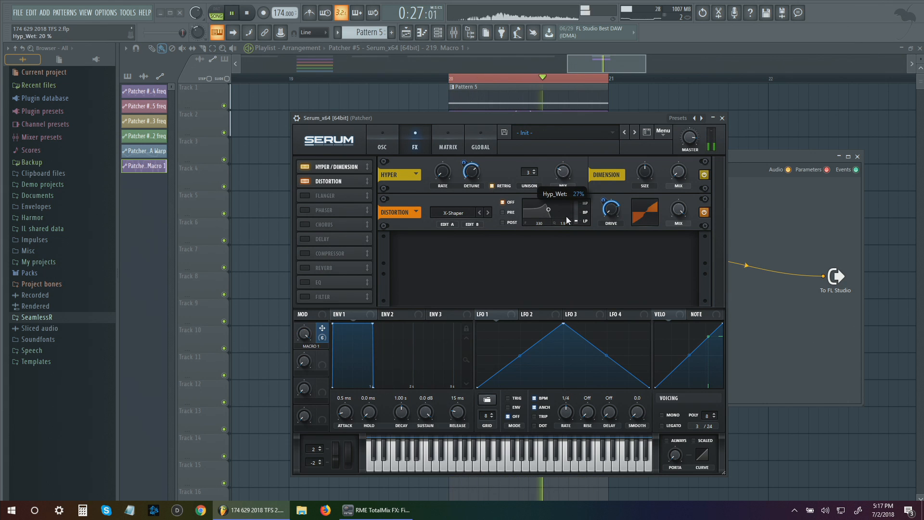
Assign Macro 1 to the Hyper mix, set the Dimension mix to 11%, and stop playback
drag(566, 216, 546, 70)
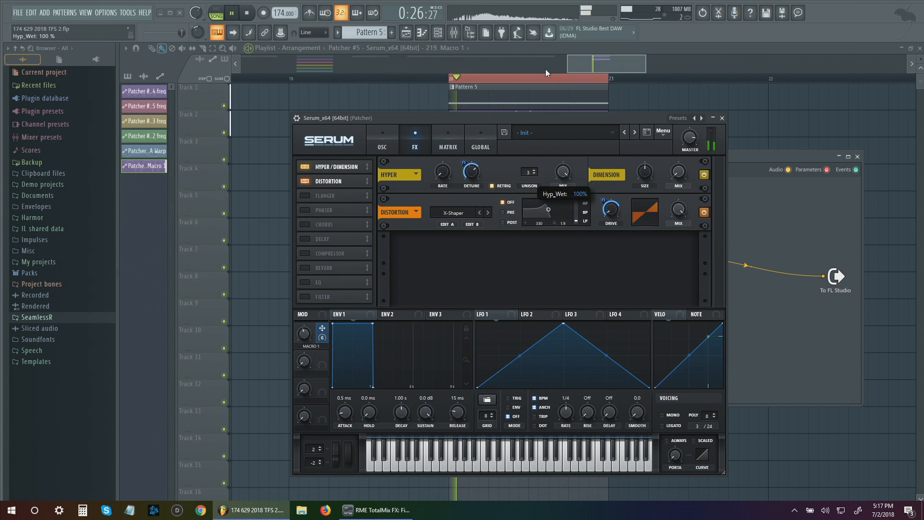
drag(322, 330, 553, 224)
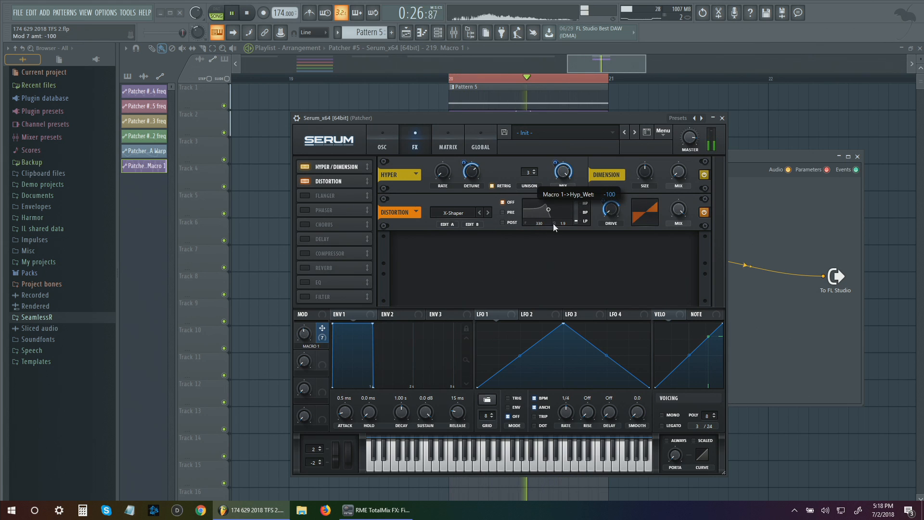
drag(565, 175, 567, 129)
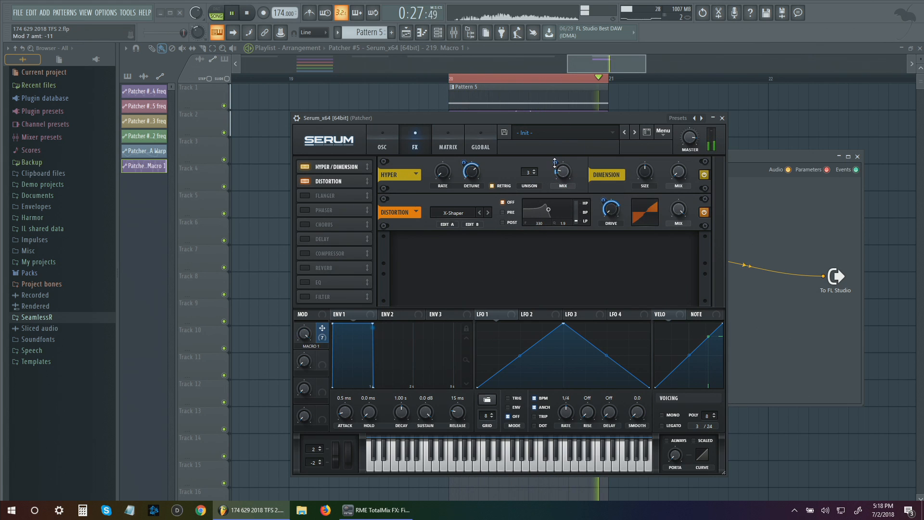
mouse_move(555, 163)
mouse_down()
mouse_move(559, 119)
mouse_move(562, 175)
mouse_move(565, 161)
mouse_move(561, 149)
mouse_move(553, 192)
mouse_move(567, 129)
mouse_move(559, 155)
mouse_up()
drag(645, 177, 676, 192)
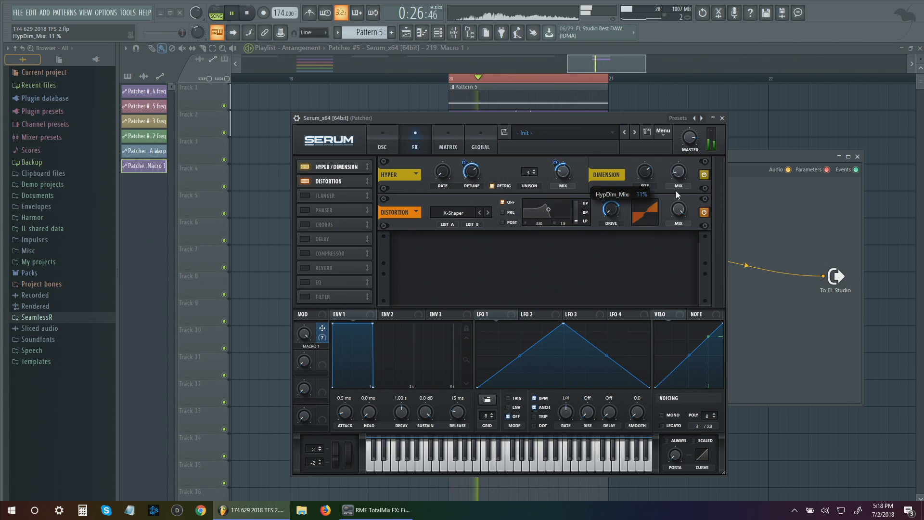
key(space)
Process oscillator A's Sludgecrank wavetable with the Squarify formula z=((q%2)==1)?in:0 and briefly audition the result
click(393, 149)
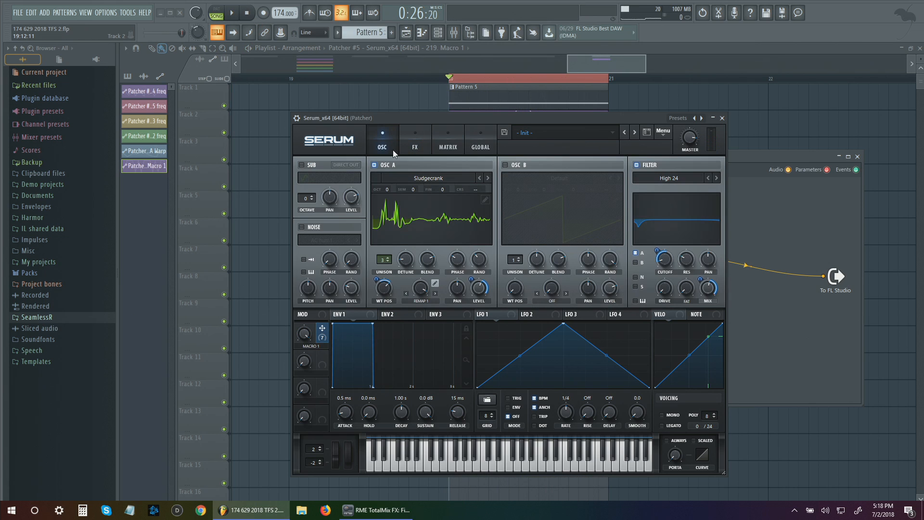
click(485, 200)
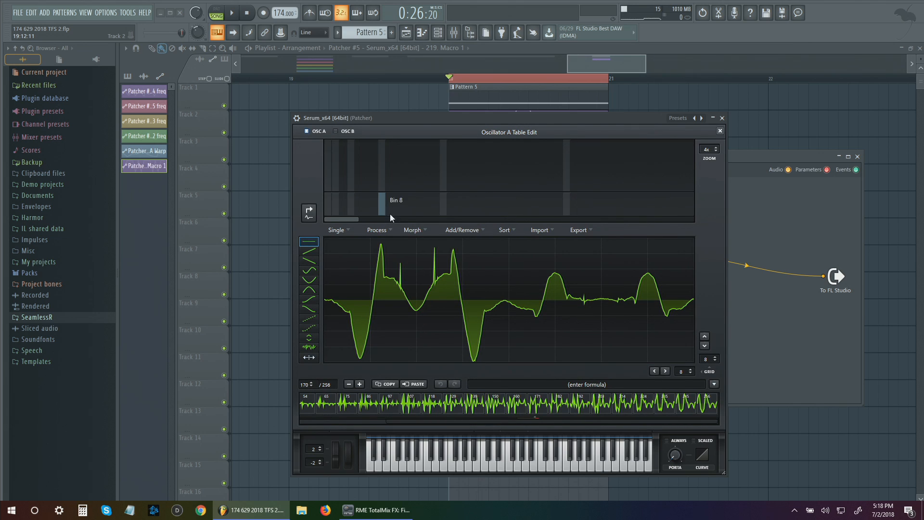
click(714, 384)
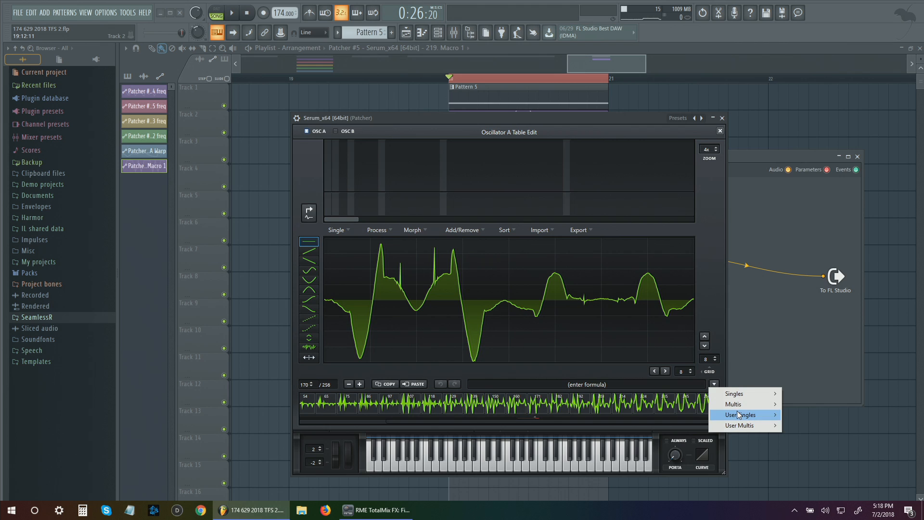
mouse_move(741, 405)
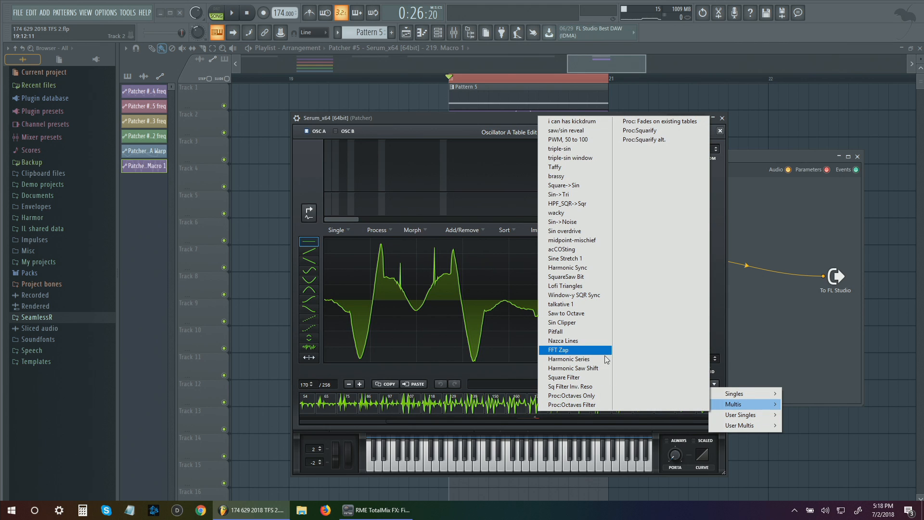
click(657, 134)
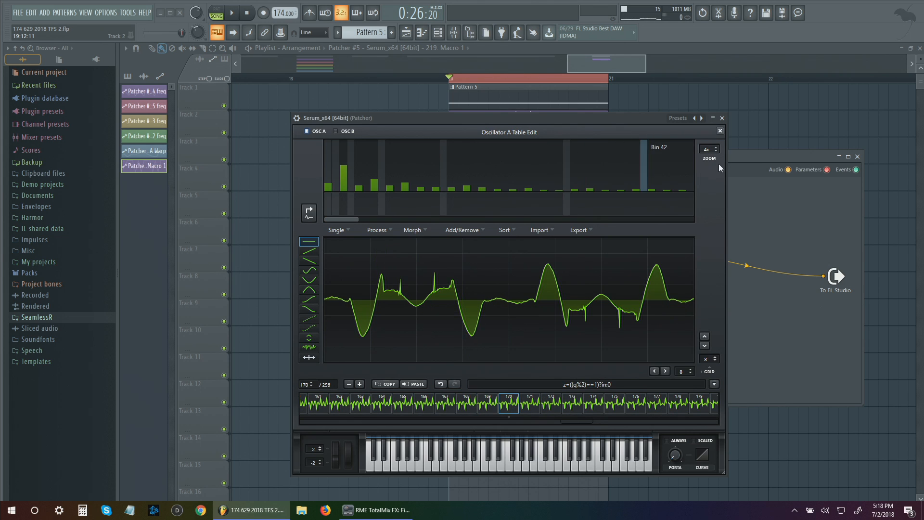
click(720, 131)
click(231, 13)
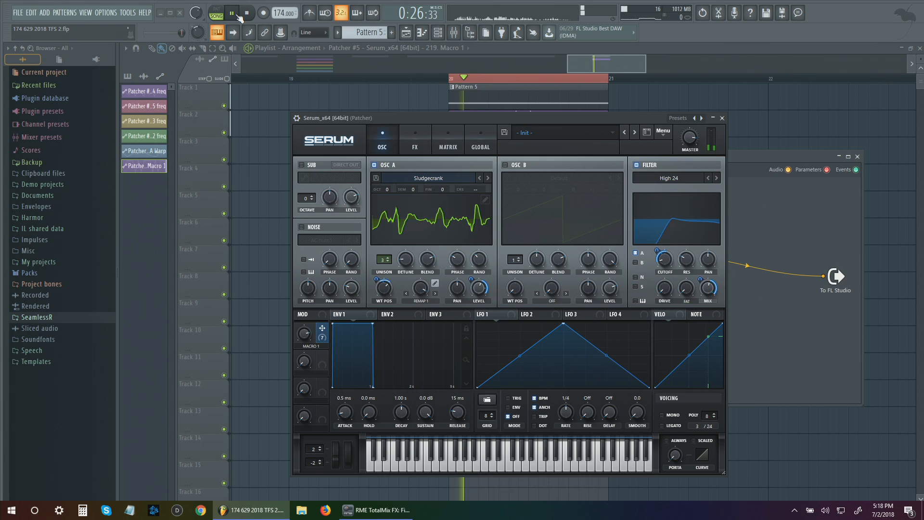
key(space)
Turn off the High 24 filter, audition the unfiltered sound, and check the effects chain
click(637, 165)
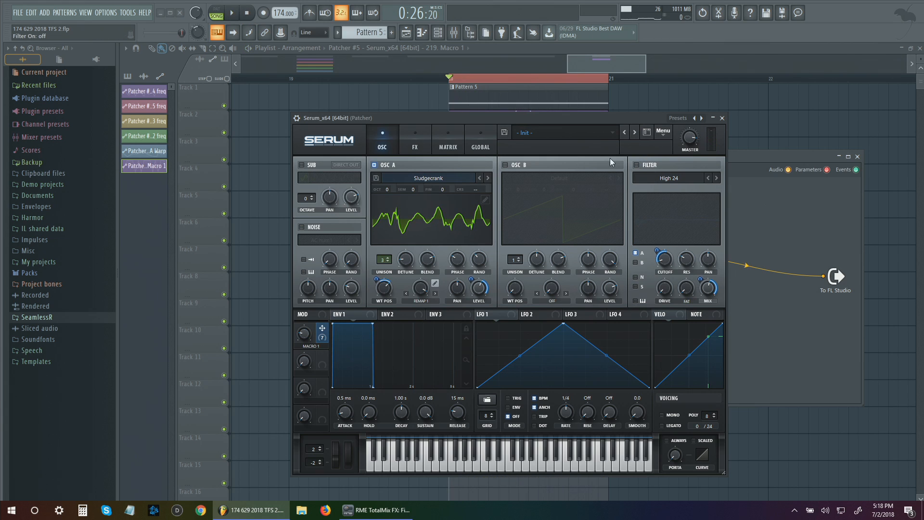
click(232, 13)
click(247, 13)
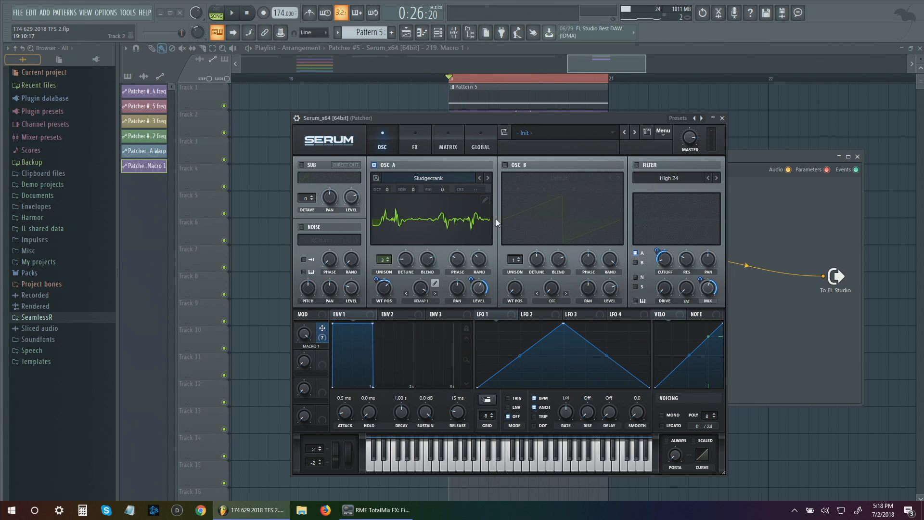
click(415, 143)
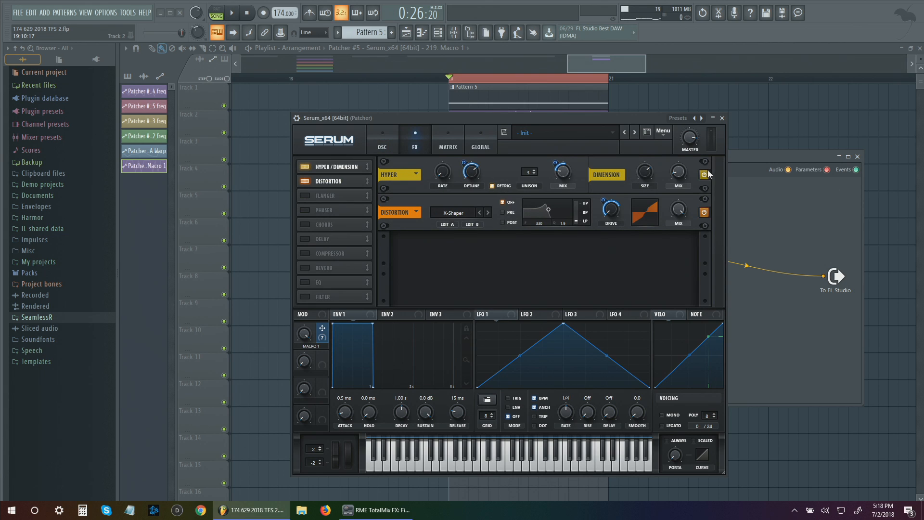
click(379, 141)
Compare oscillator A's Remap 2 warp mode at different amounts during playback, return to Remap 1 and raise the warp amount
key(space)
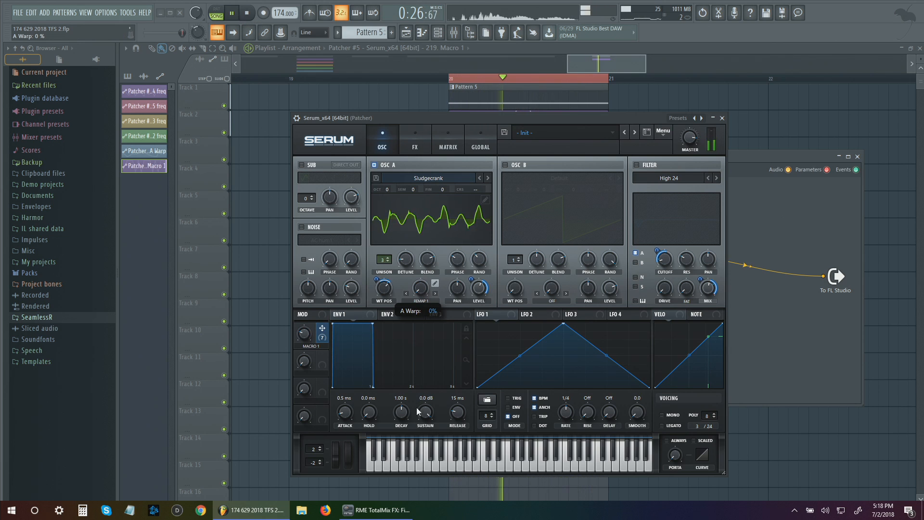
click(435, 293)
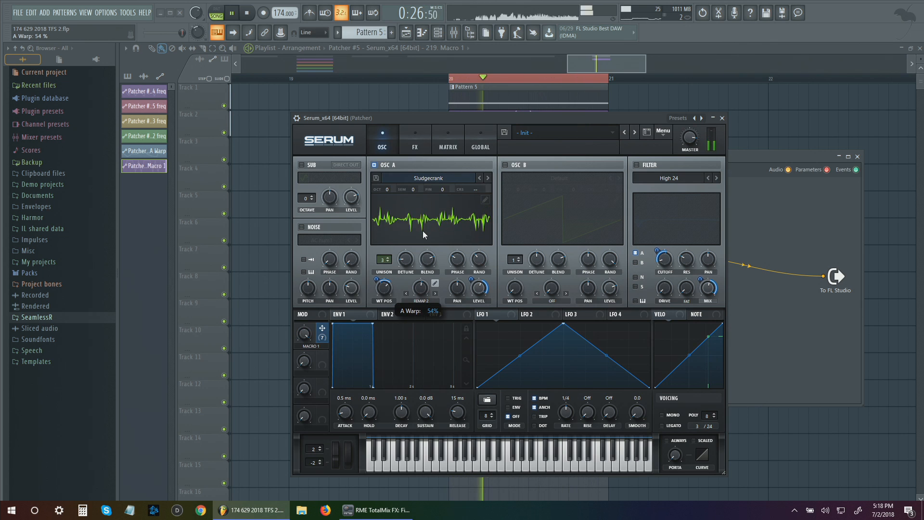
click(434, 293)
click(406, 292)
click(407, 292)
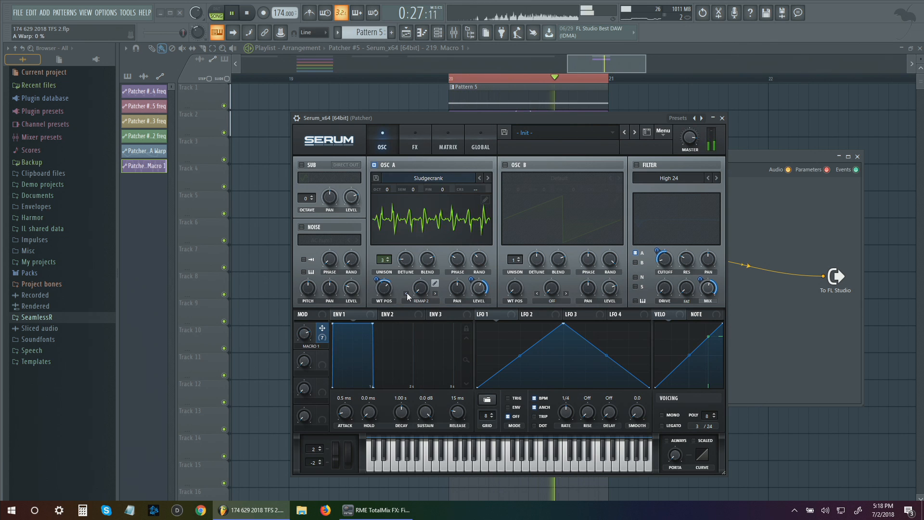
drag(420, 288, 434, 227)
Try extending oscillator A's remap curve with two more points, spreading them into a pair of S-shaped steps
click(435, 284)
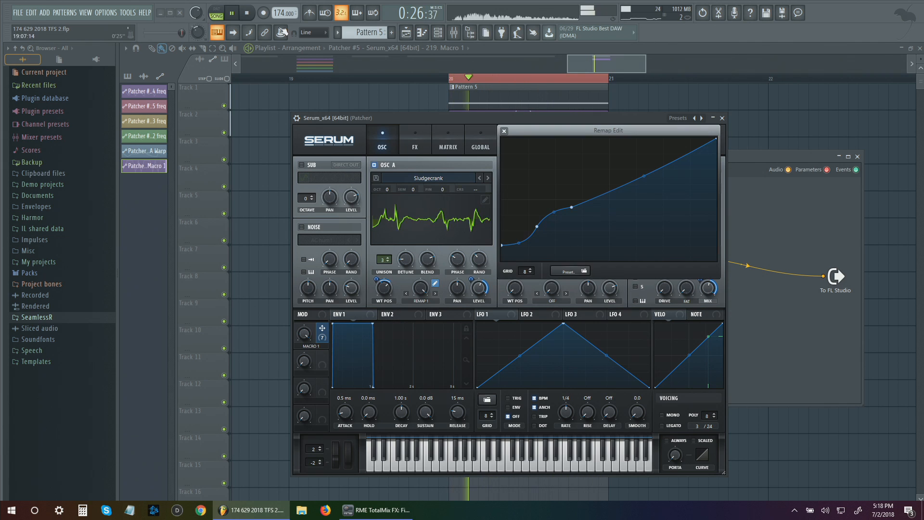
click(248, 15)
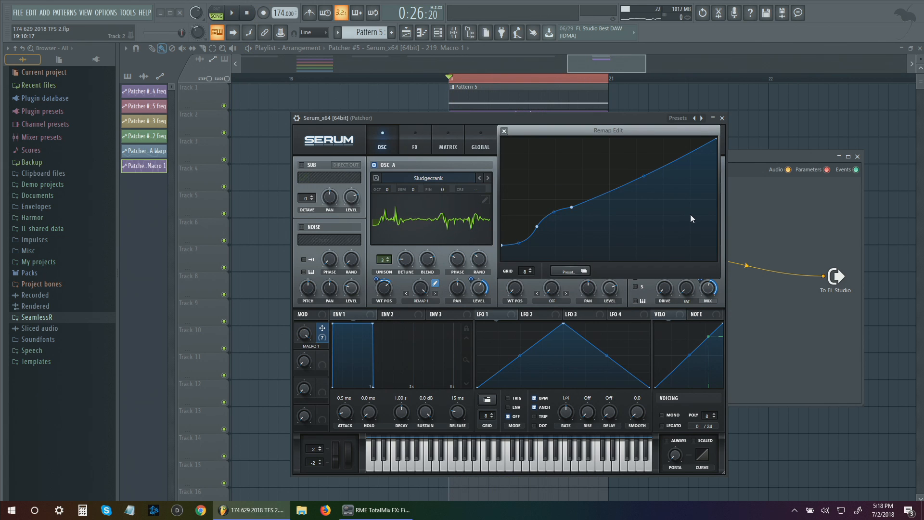
double_click(612, 186)
drag(612, 185, 595, 209)
double_click(648, 168)
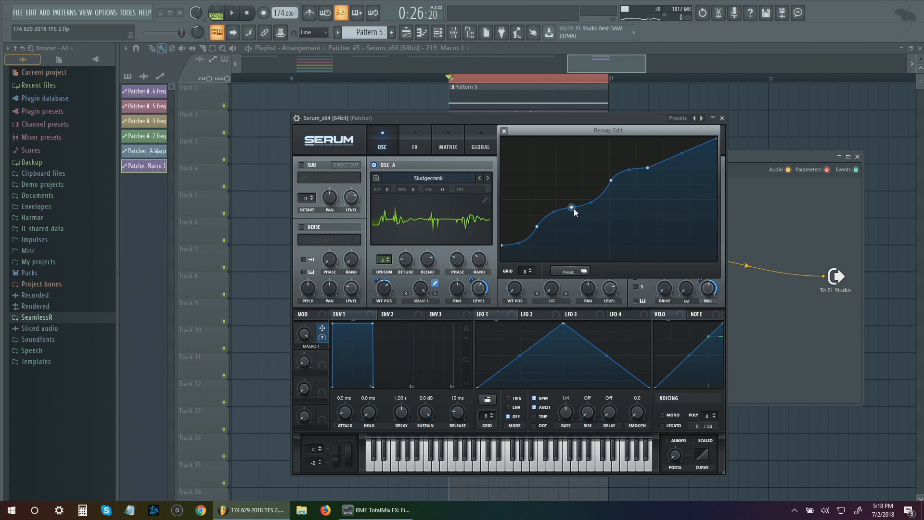
drag(538, 226, 673, 163)
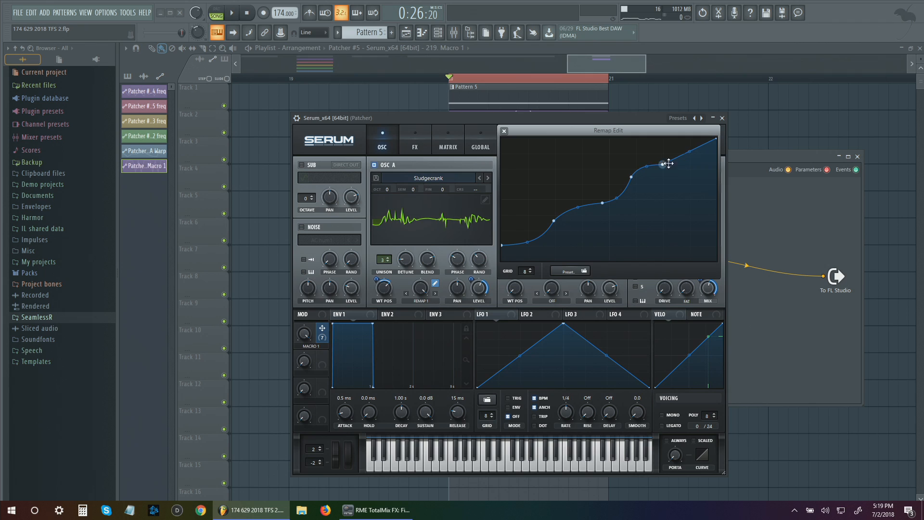
drag(602, 203, 652, 173)
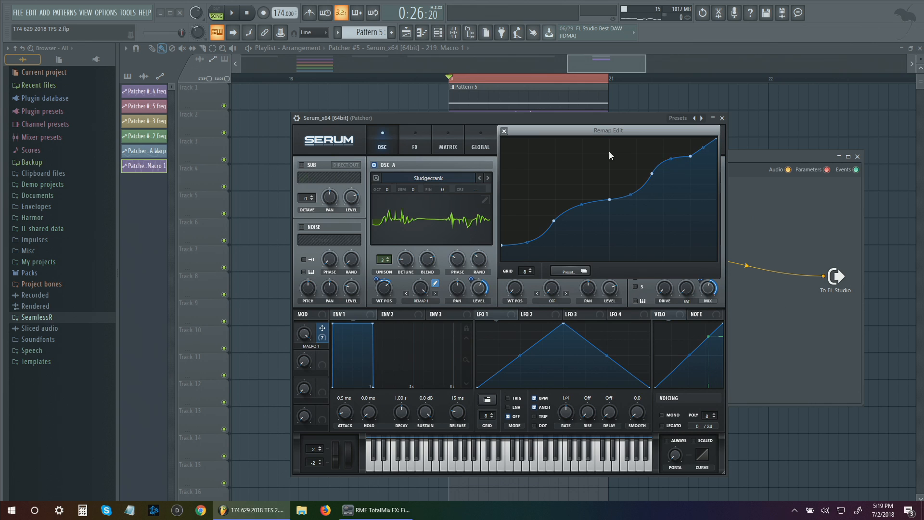
Delete all inner points of the remap curve and lower its start point to the base for a straight diagonal, auditioning during playback
click(231, 17)
drag(553, 220, 533, 229)
double_click(532, 229)
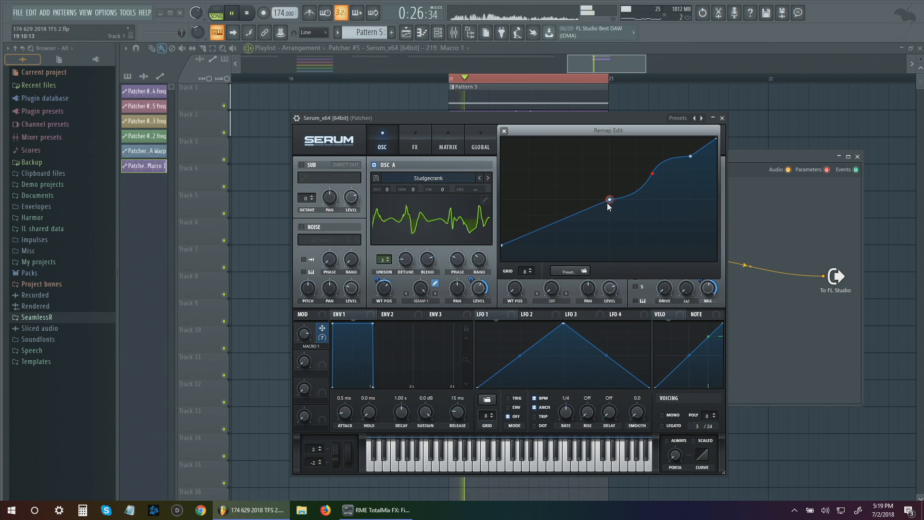
double_click(651, 174)
double_click(691, 159)
double_click(652, 173)
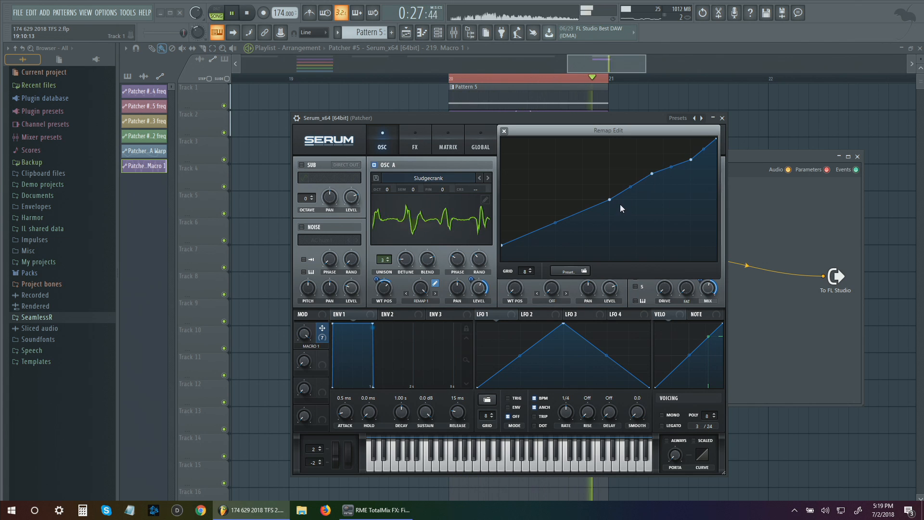
double_click(611, 198)
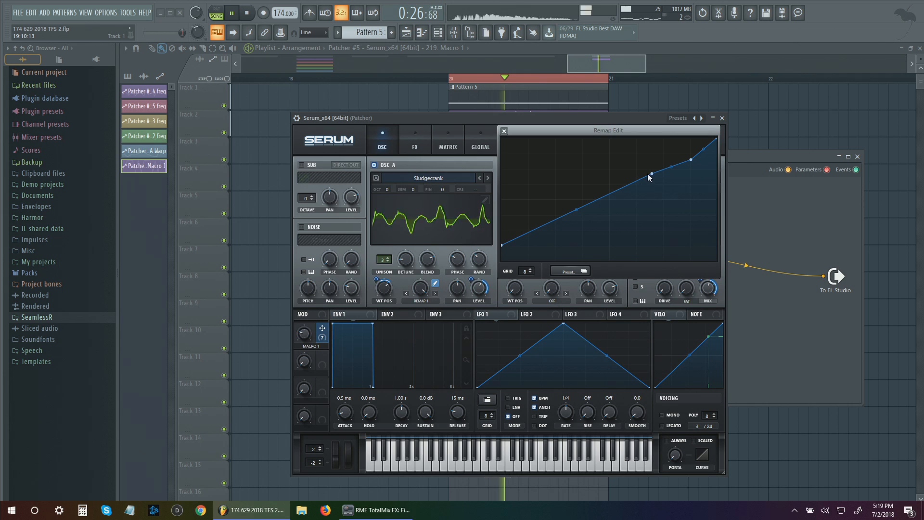
double_click(651, 174)
double_click(690, 160)
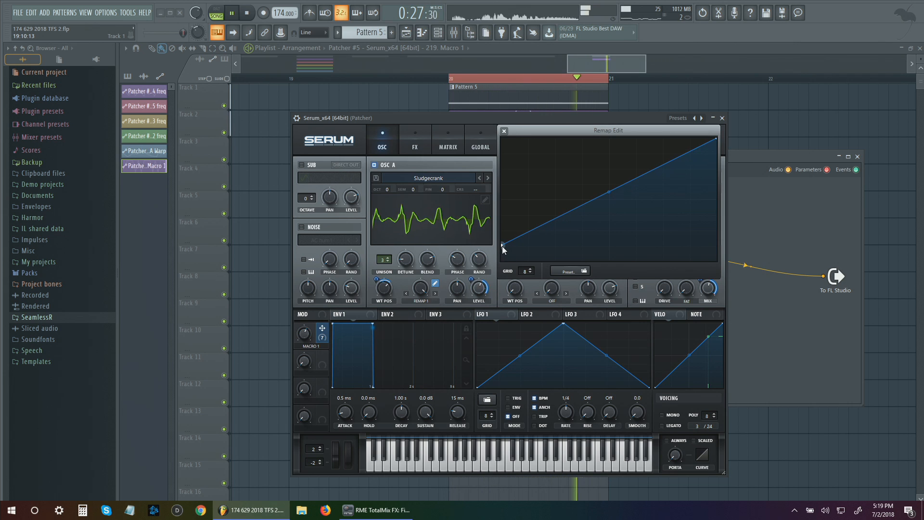
drag(501, 246, 510, 274)
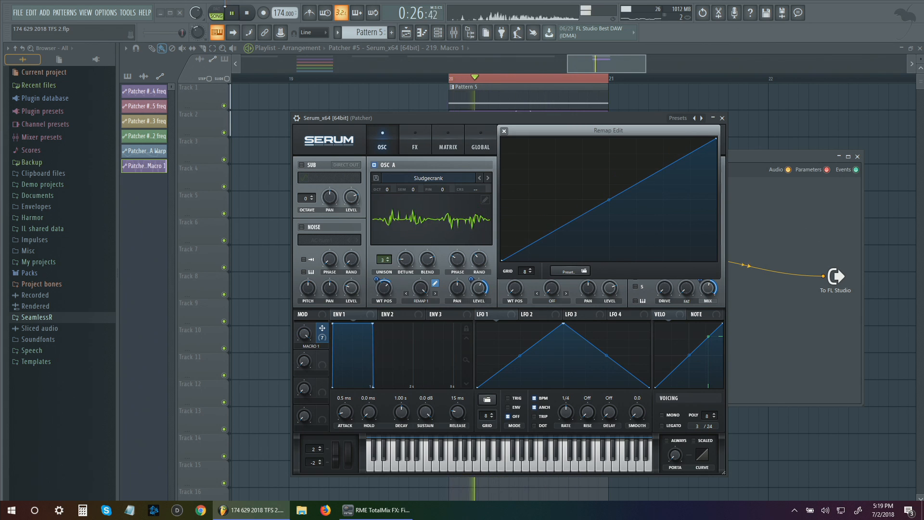
key(space)
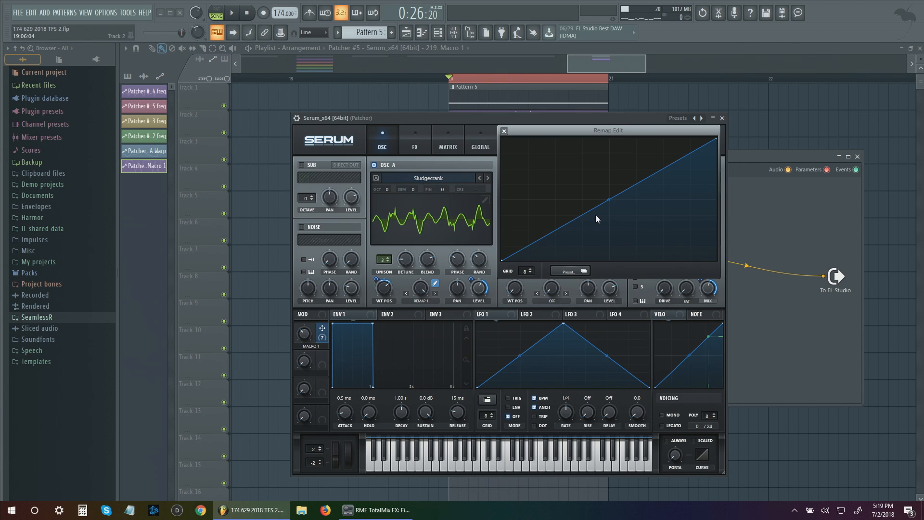
Split the remap curve at its center into a vertical step and raise its start point above the base
double_click(609, 199)
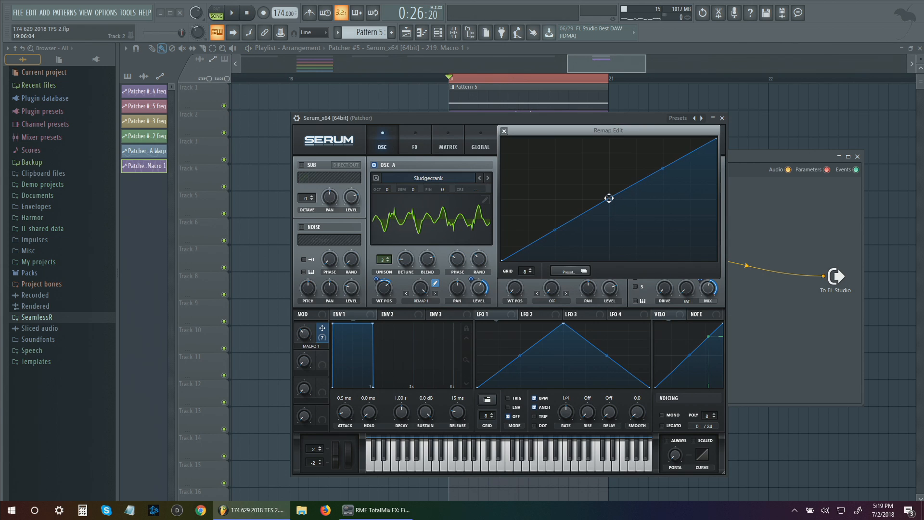
drag(610, 201, 608, 212)
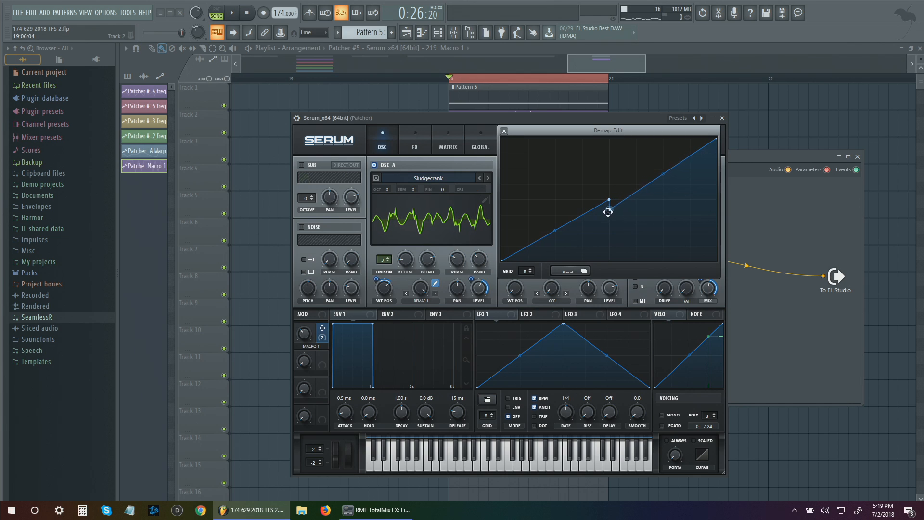
drag(503, 259, 501, 247)
drag(610, 212, 607, 187)
drag(502, 247, 504, 240)
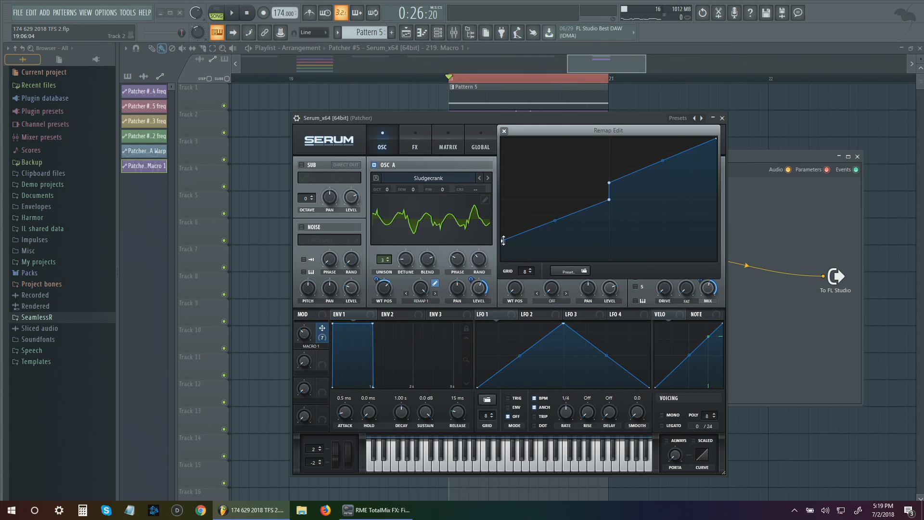
Lower the remap curve's start point slightly and shorten its vertical center step, auditioning the changes during playback
click(234, 15)
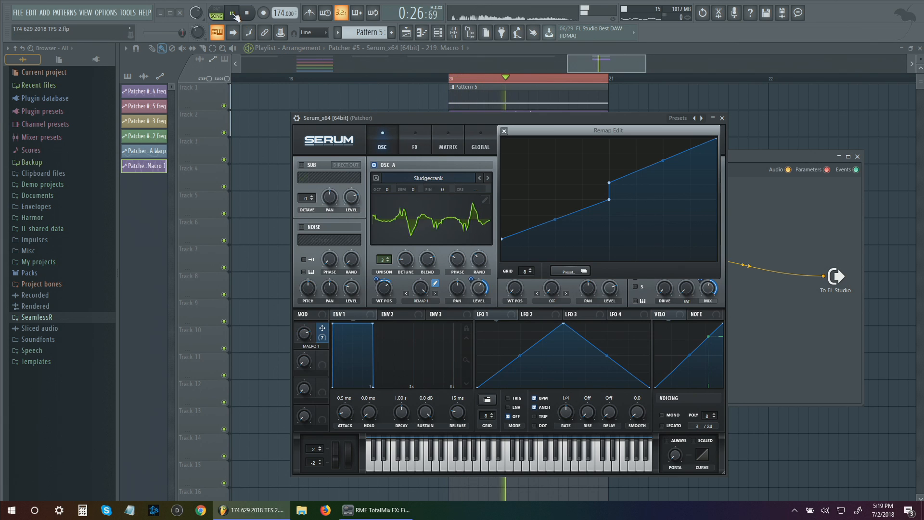
click(247, 13)
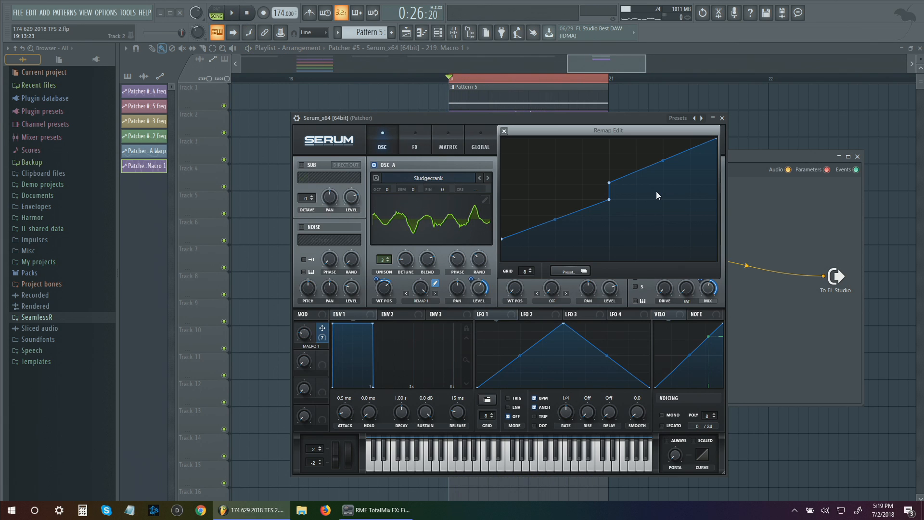
drag(501, 239, 500, 248)
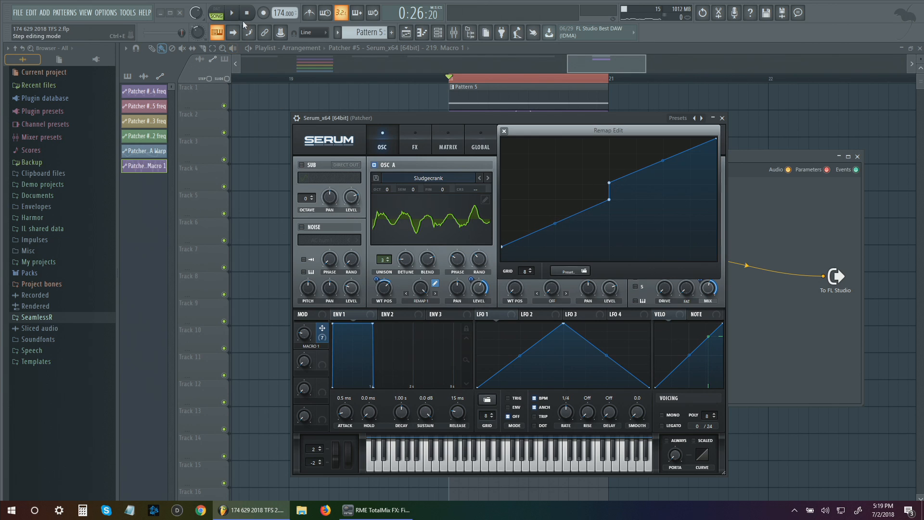
key(space)
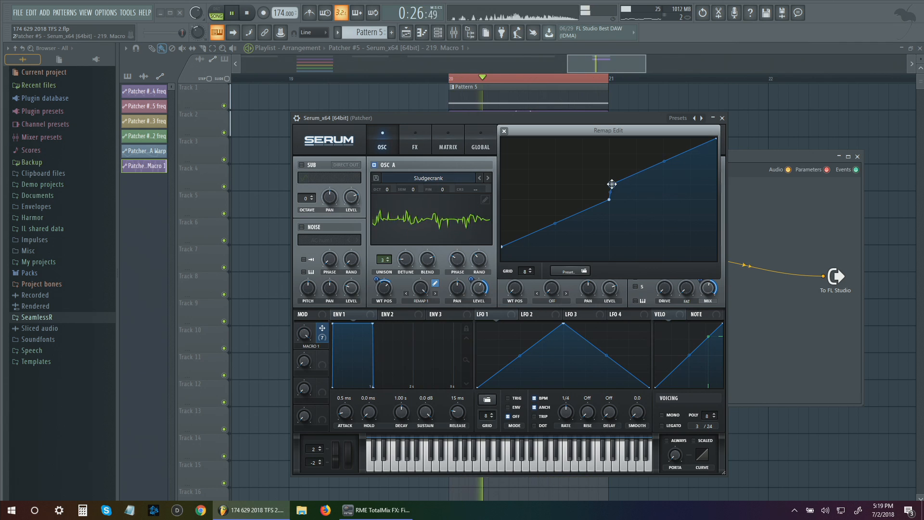
drag(608, 184, 603, 185)
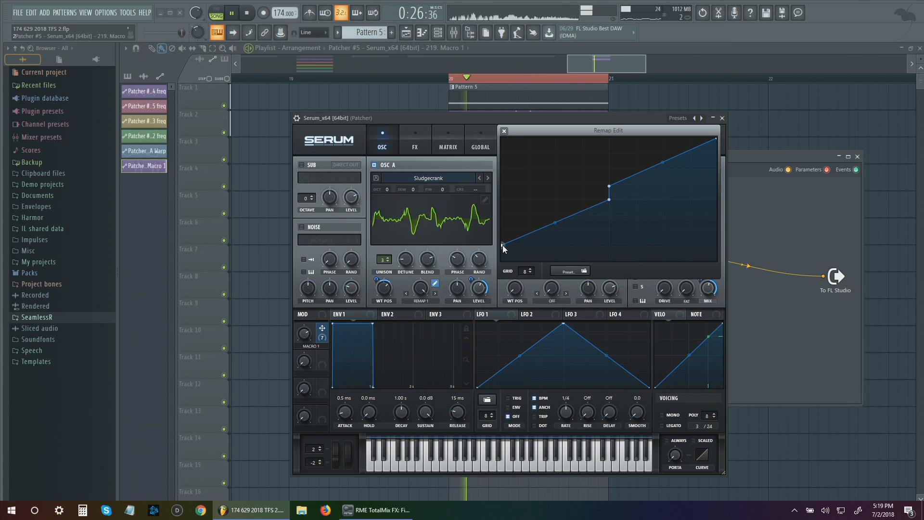
Lower oscillator A's warp amount to 0% and assign Macro 1 to modulate it, restarting playback to hear the sweep
key(space)
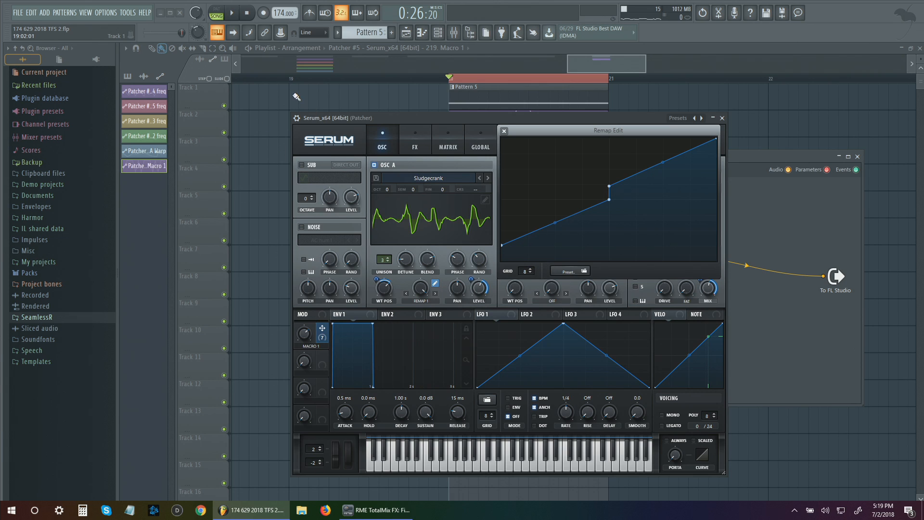
key(space)
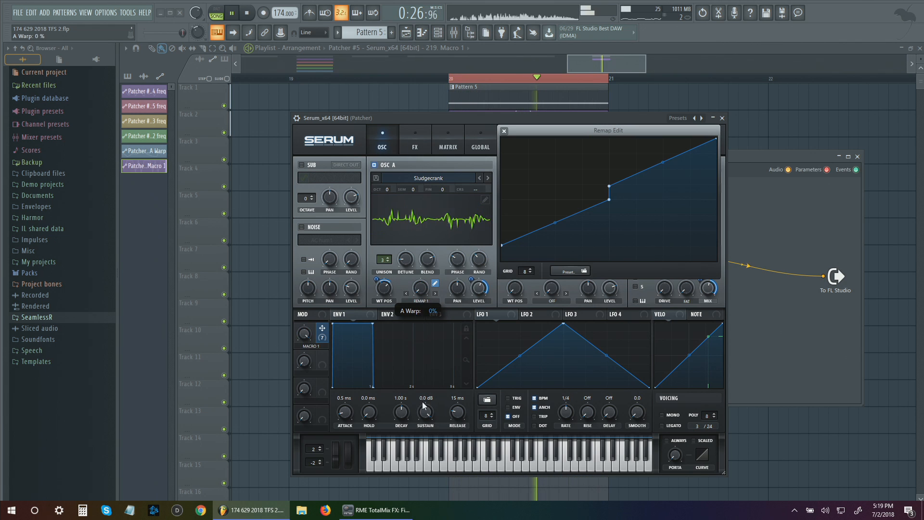
drag(323, 330, 421, 315)
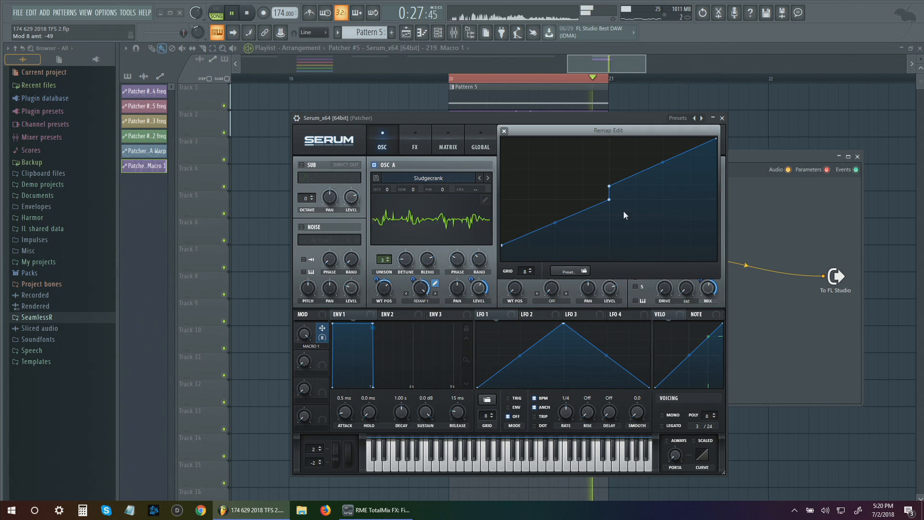
Bend the remap curve's upper segment upward and its lower segment downward into an S shape during playback
drag(661, 163, 663, 153)
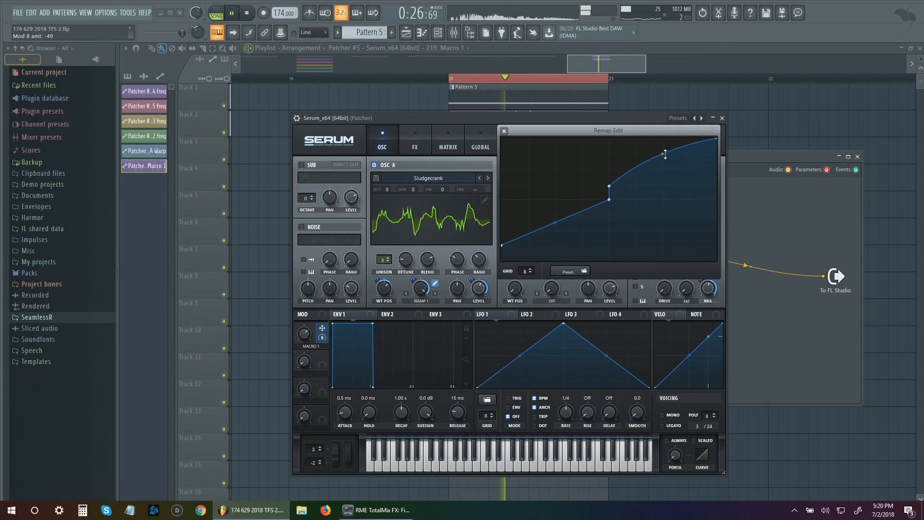
mouse_move(555, 222)
mouse_down()
mouse_move(557, 238)
mouse_move(551, 201)
mouse_move(555, 236)
mouse_up()
mouse_move(660, 160)
mouse_down()
mouse_move(672, 178)
mouse_move(664, 156)
mouse_up()
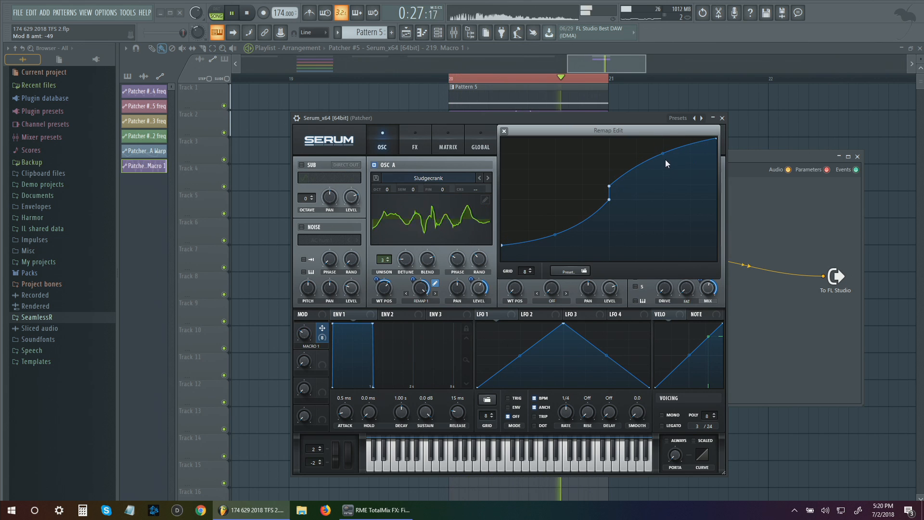
key(space)
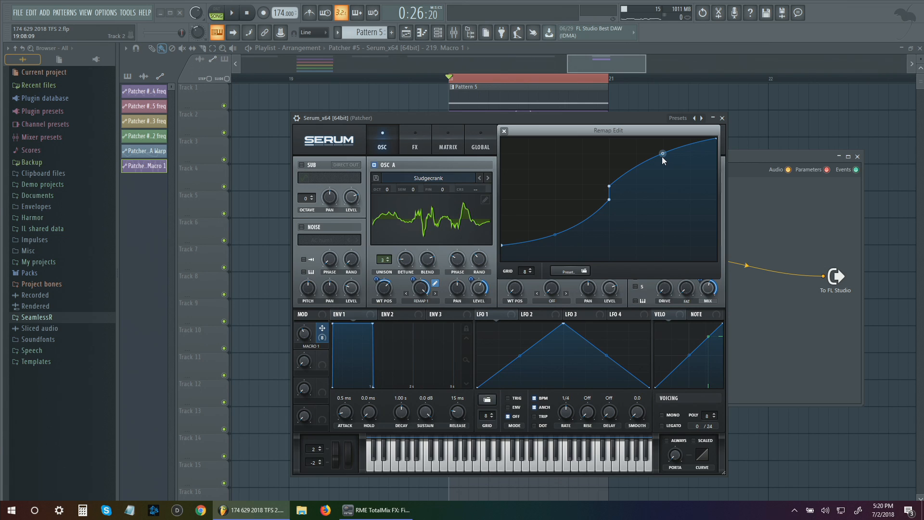
Try bending the remap curve's upper segment downward, check the warp mode list without changing it, and bend the segment back up
drag(662, 156, 665, 182)
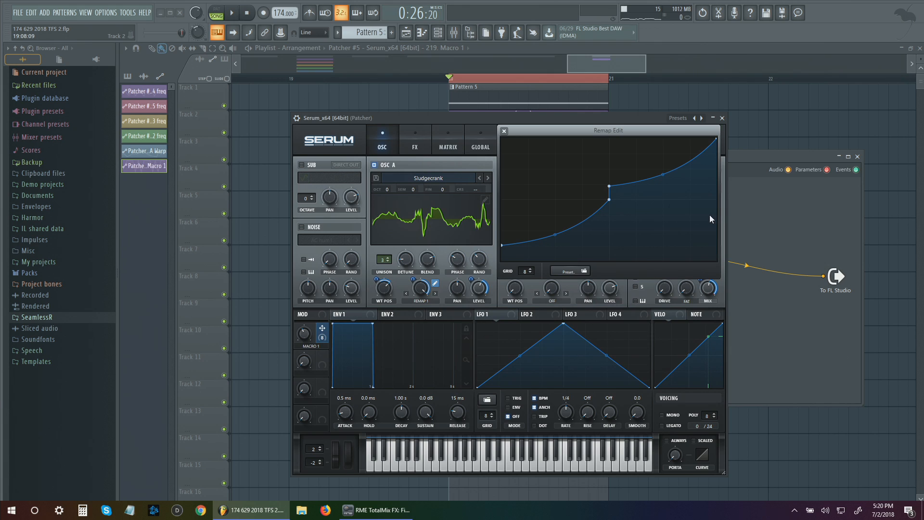
click(411, 299)
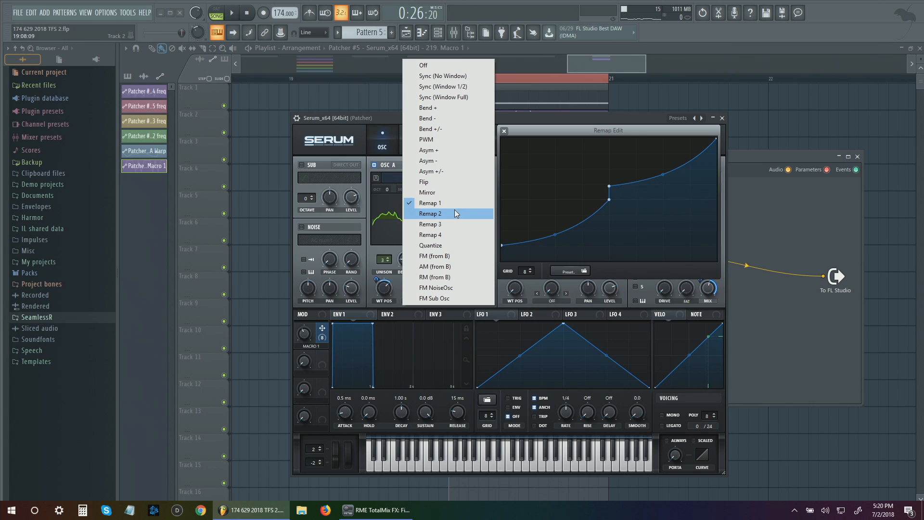
click(575, 120)
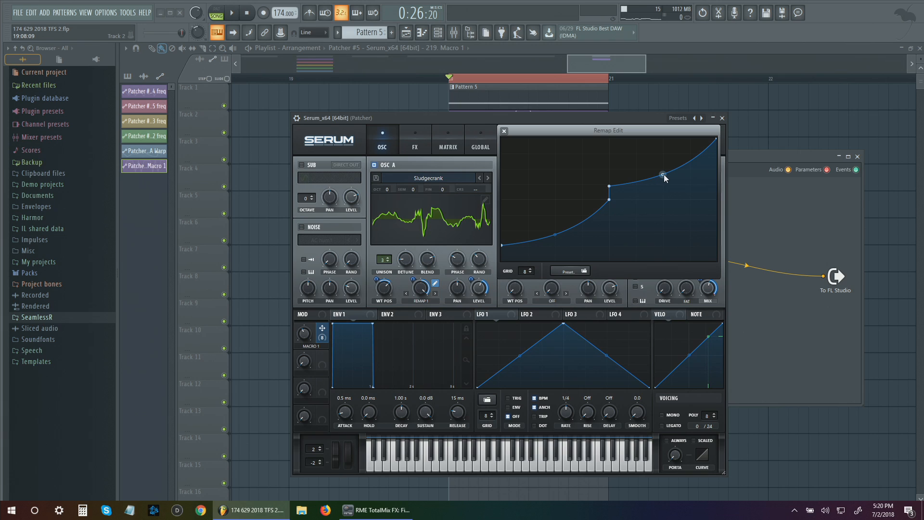
drag(654, 169, 658, 149)
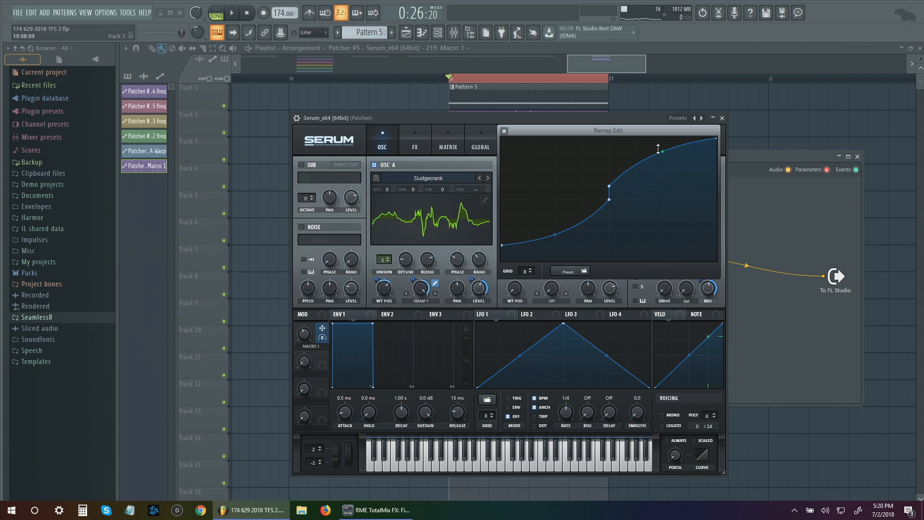
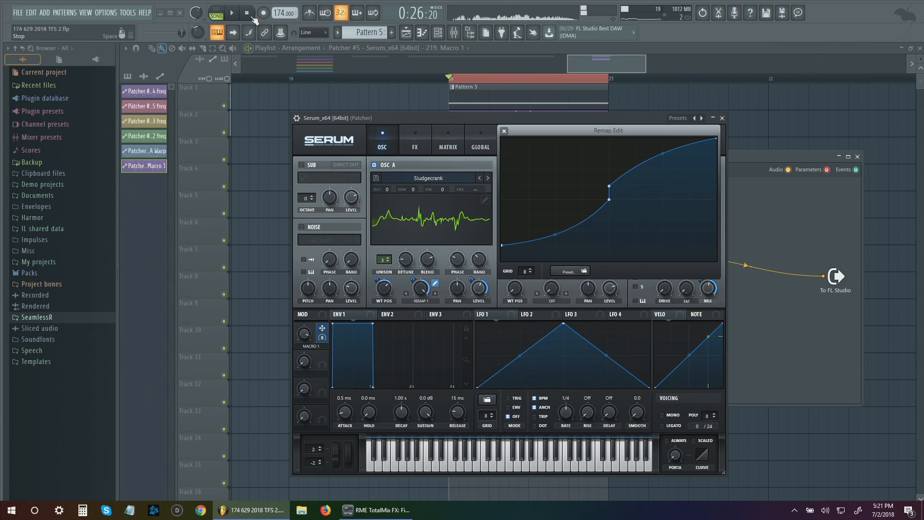
Audition Pattern 5 with the S-shaped remap curve and stop playback
click(197, 31)
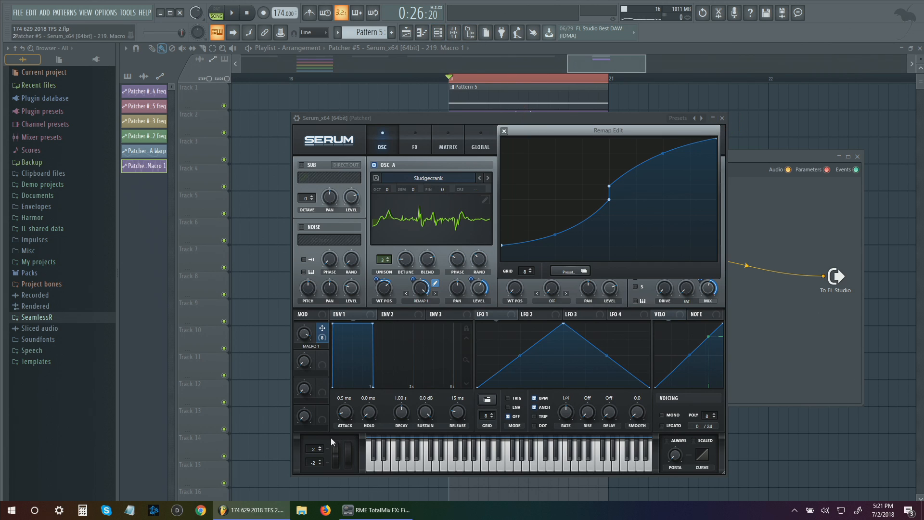
key(space)
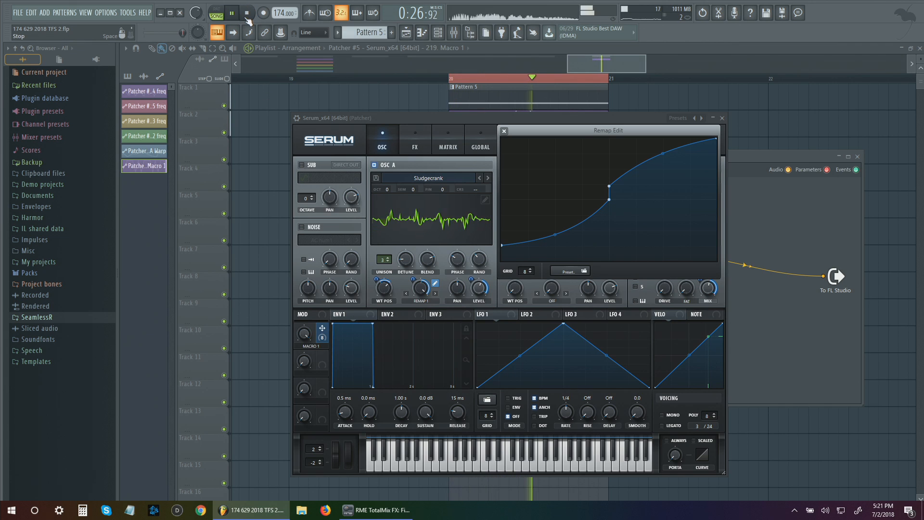
click(247, 15)
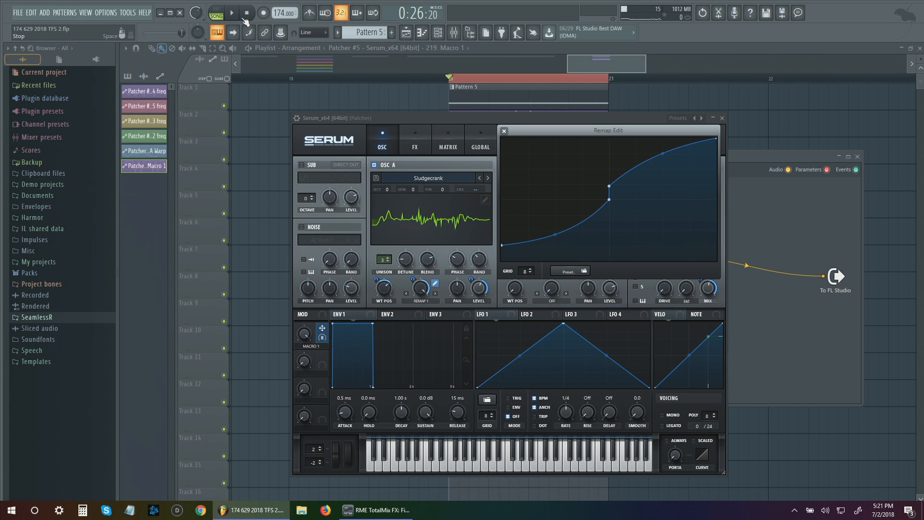
Heighten the remap curve's center step by lowering its lower point and raising its upper one, trying different start heights during playback
key(space)
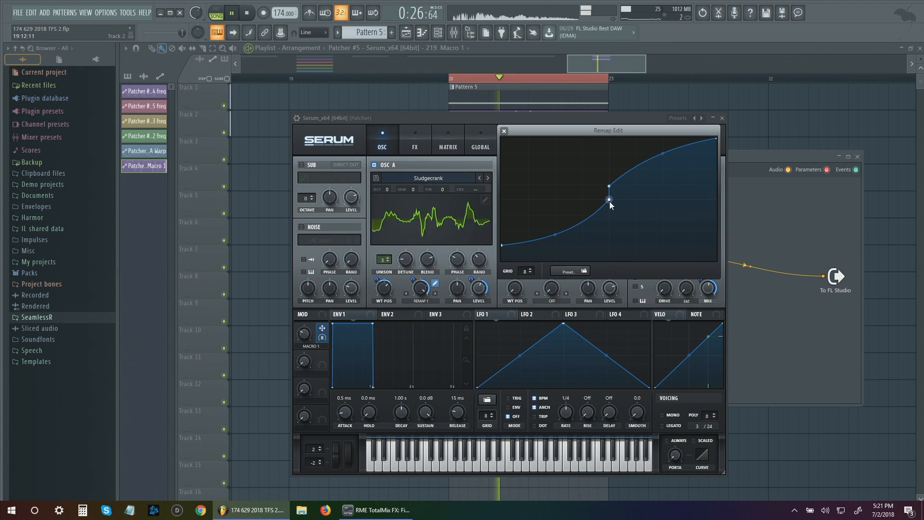
drag(610, 201, 609, 260)
drag(503, 245, 510, 224)
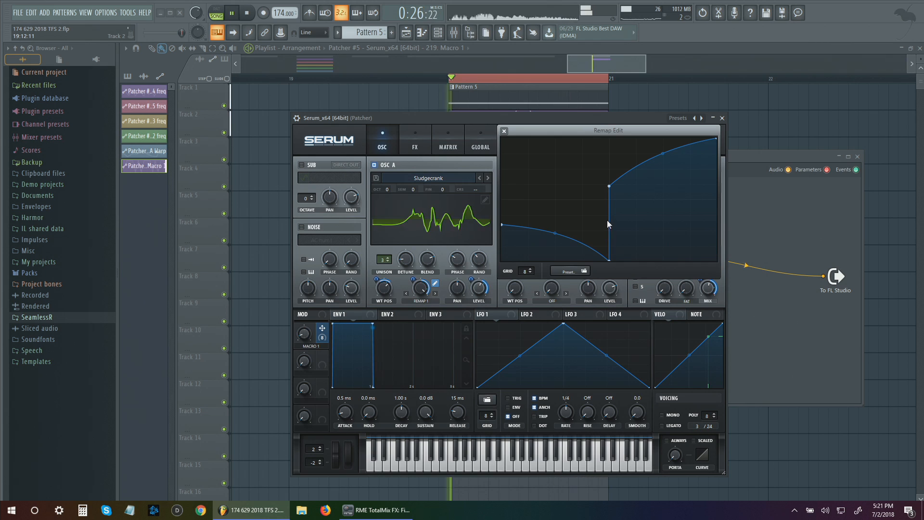
drag(608, 257, 666, 206)
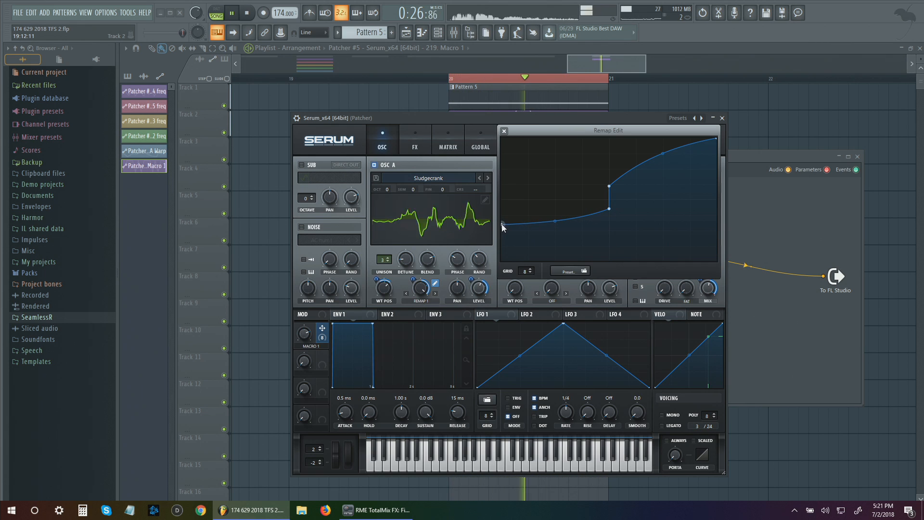
drag(503, 227, 501, 247)
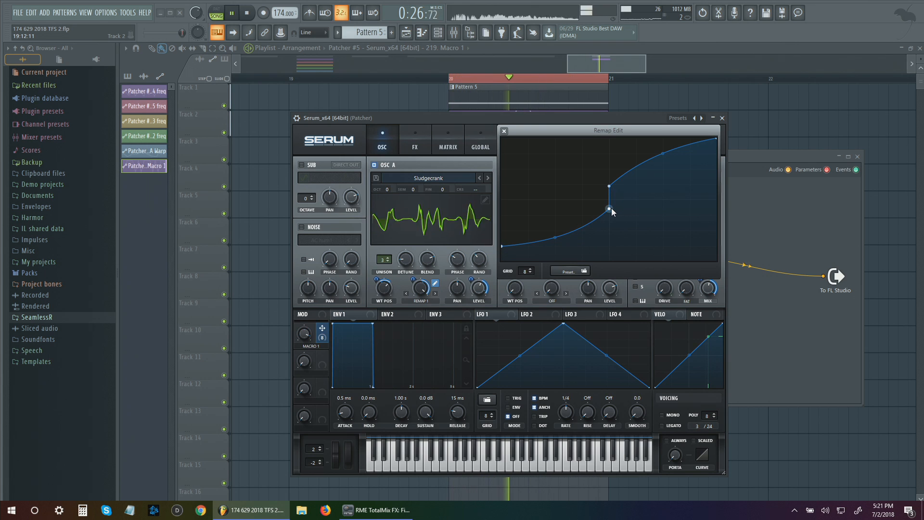
drag(611, 208, 602, 174)
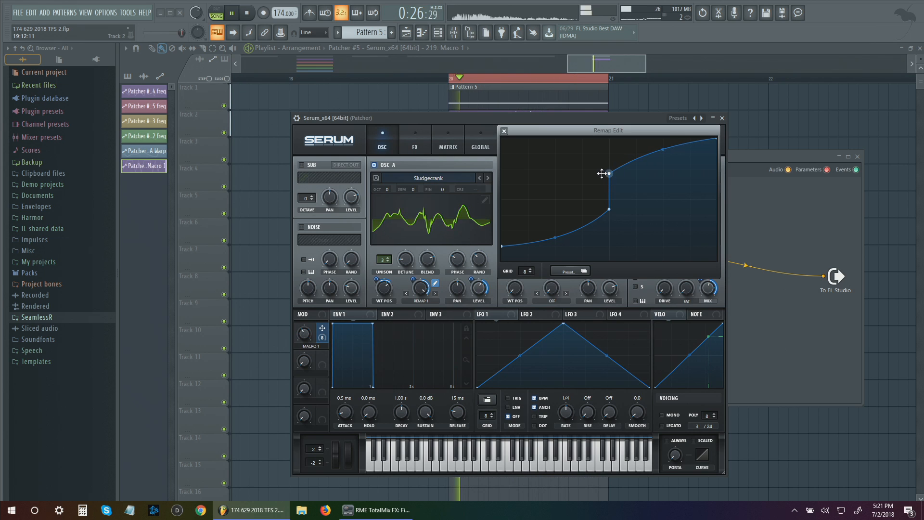
key(space)
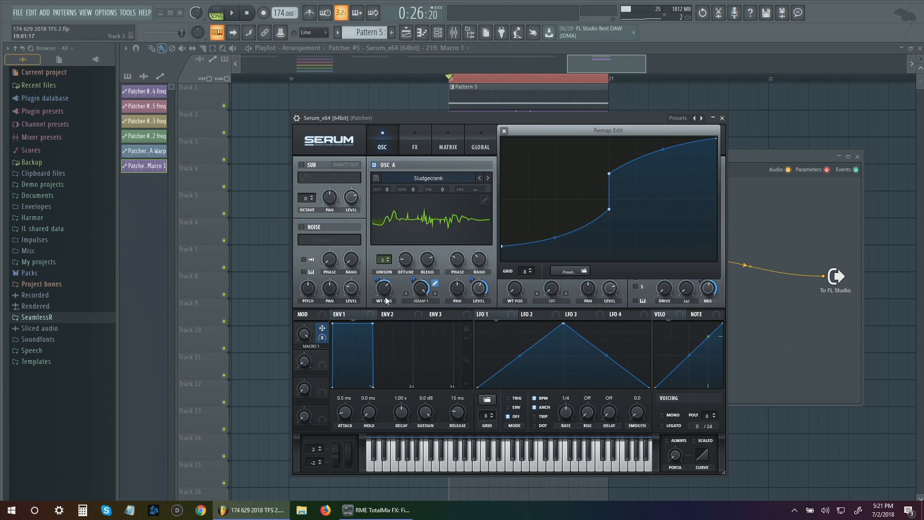
Try oscillator A with 2 unison voices during playback, and return it to 3 voices
click(386, 261)
key(space)
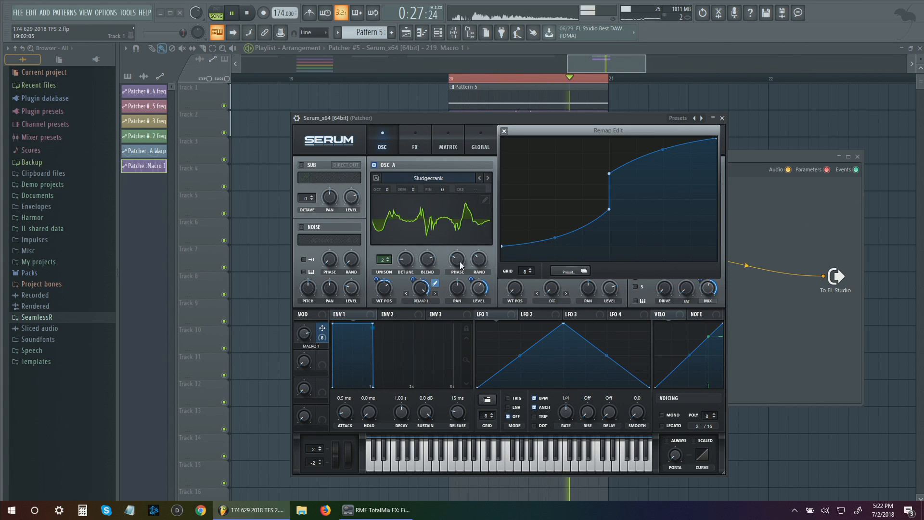
click(388, 258)
Adjust oscillator A's unison blend, assign Macro 1 to it, and set the modulation depth by ear during playback
drag(426, 260, 431, 313)
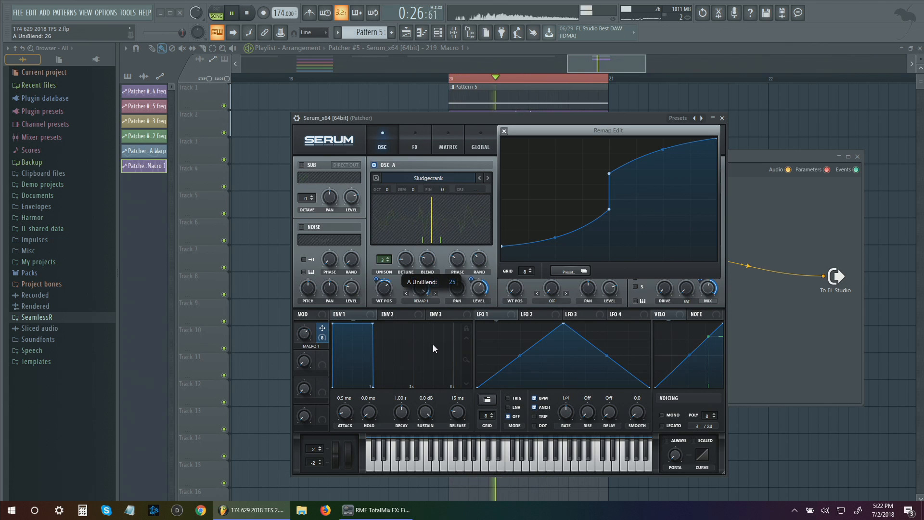
drag(426, 262, 444, 198)
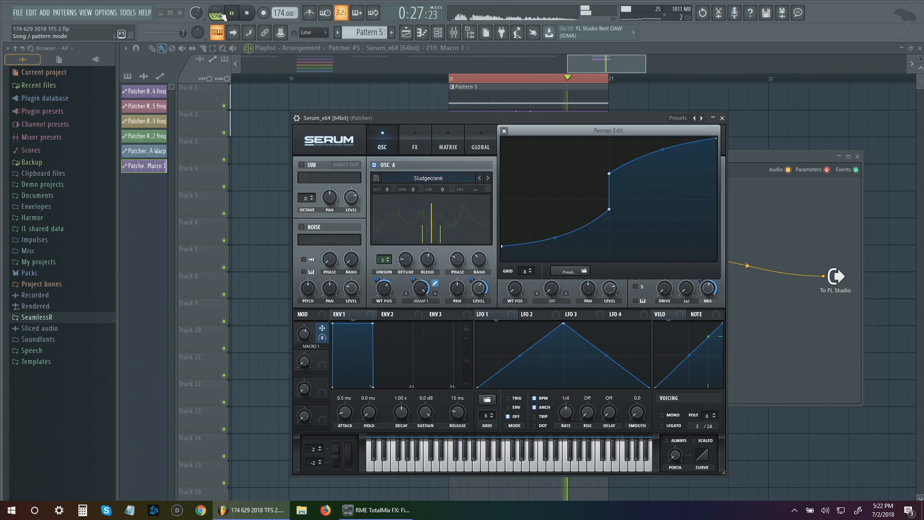
key(space)
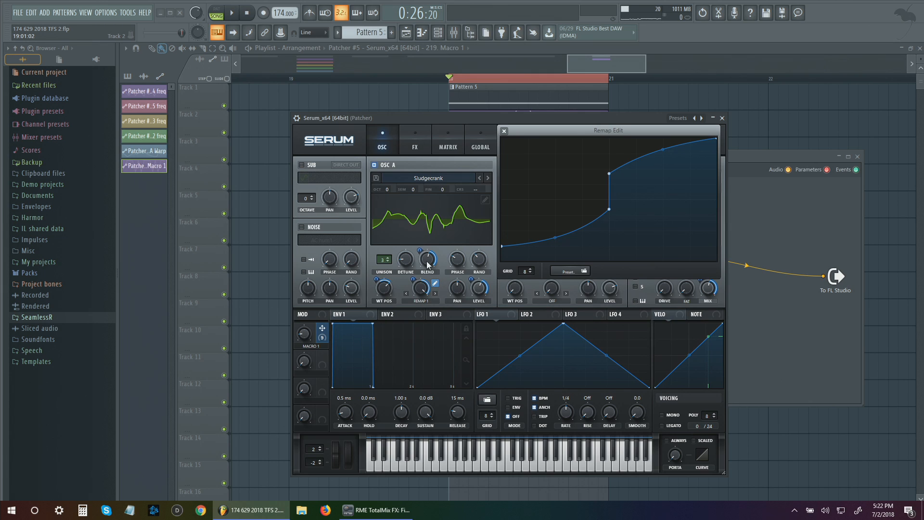
key(space)
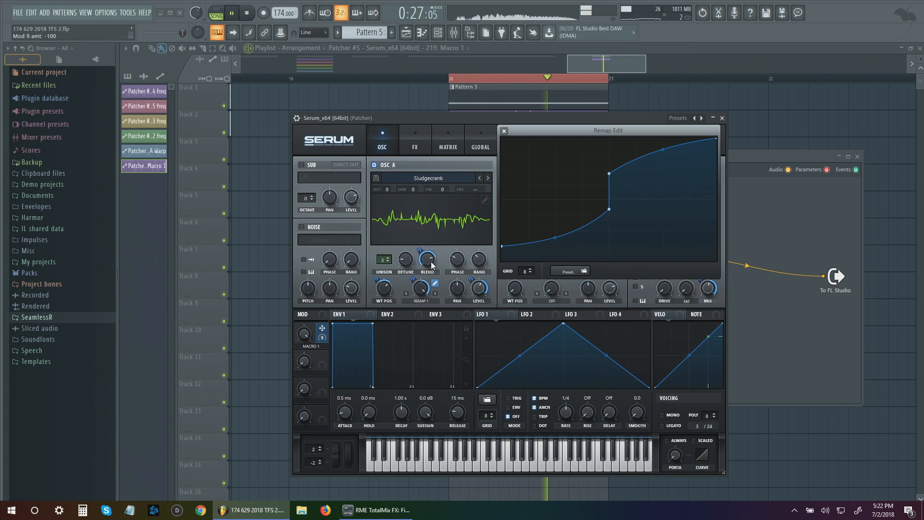
drag(431, 261, 423, 251)
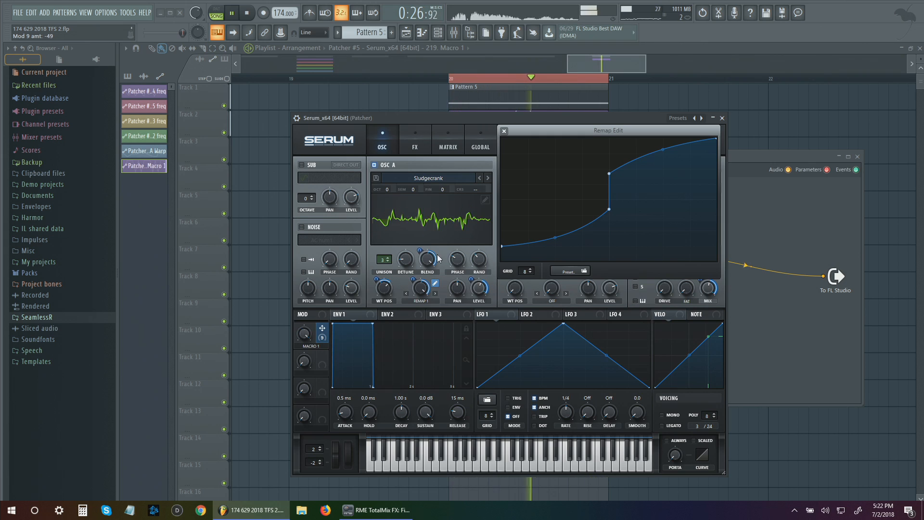
key(space)
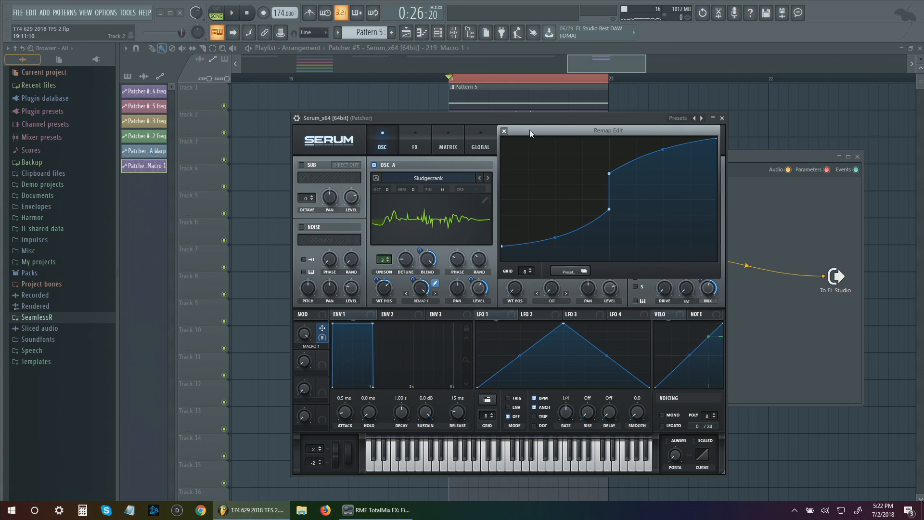
Close the remap editor, move the Serum window slightly lower, and enable the filter
click(520, 117)
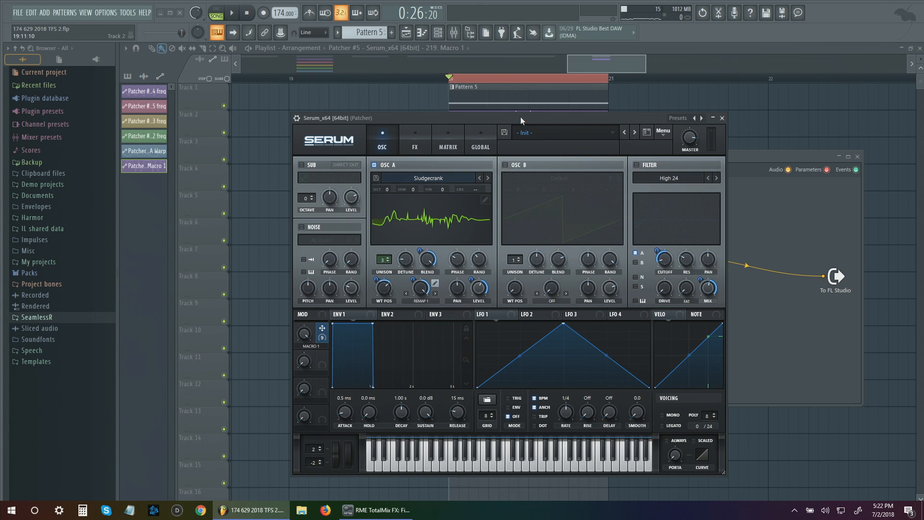
mouse_move(520, 117)
mouse_down()
mouse_move(533, 195)
mouse_move(521, 125)
mouse_up()
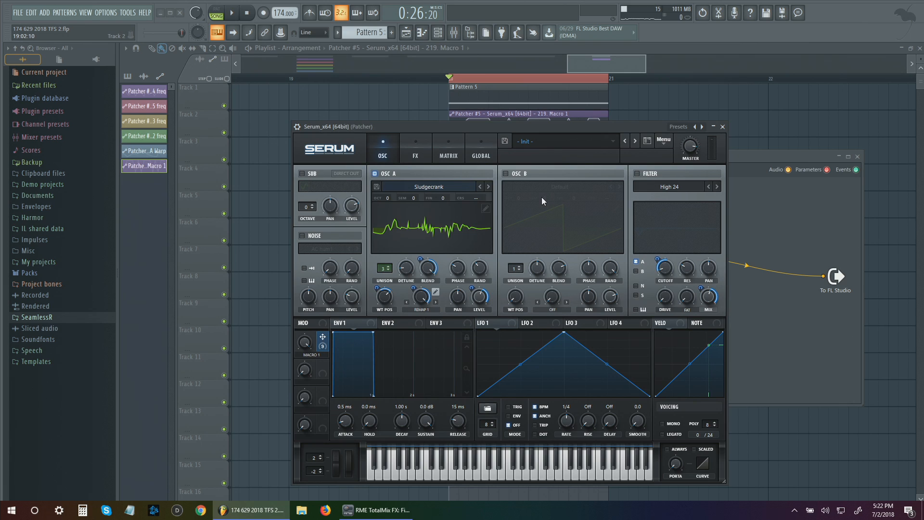
click(638, 175)
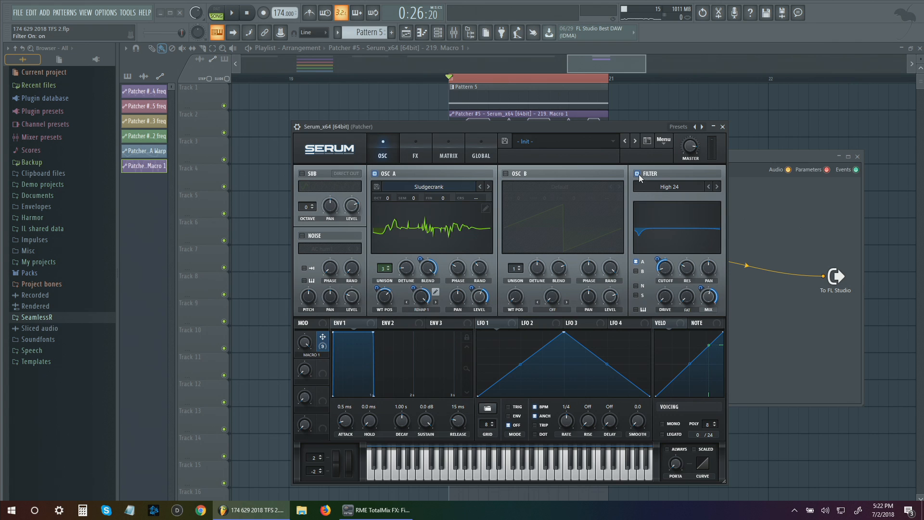
Adjust Macro 1's modulation depth on the filter cutoff to about 34 while the loop plays
key(space)
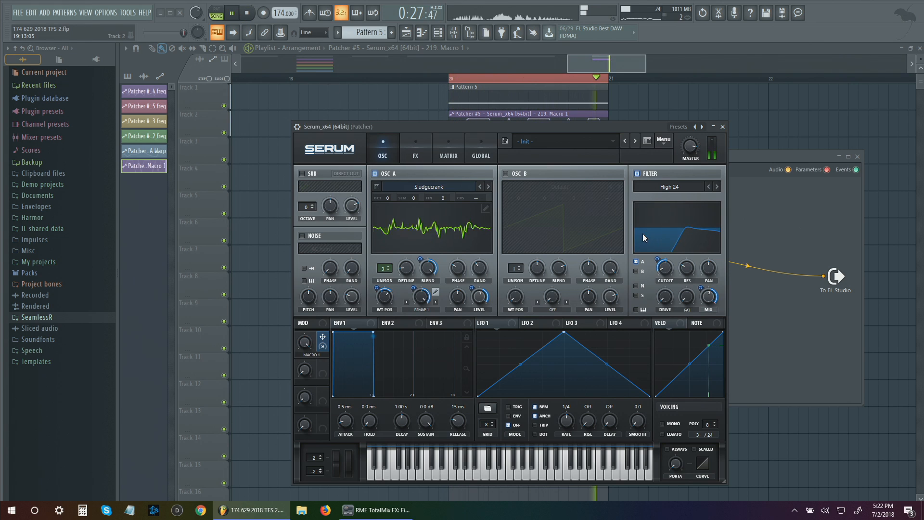
drag(657, 259, 657, 264)
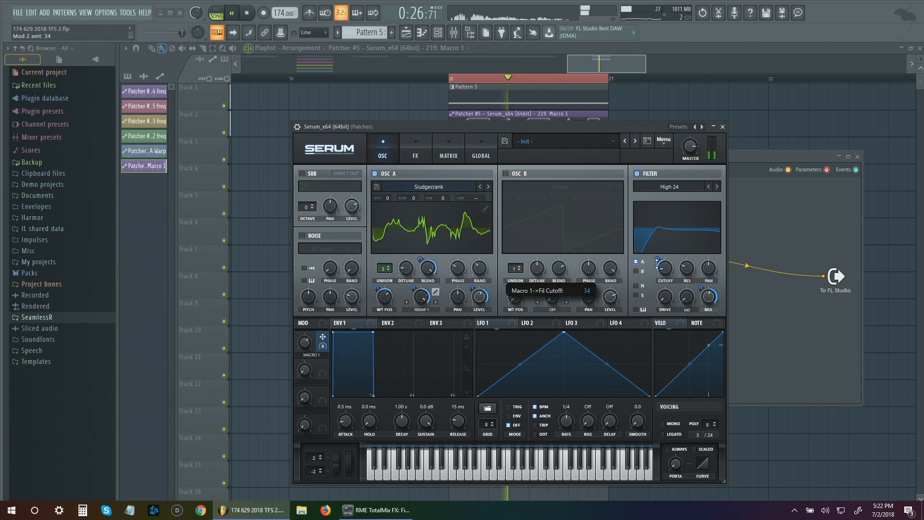
click(256, 15)
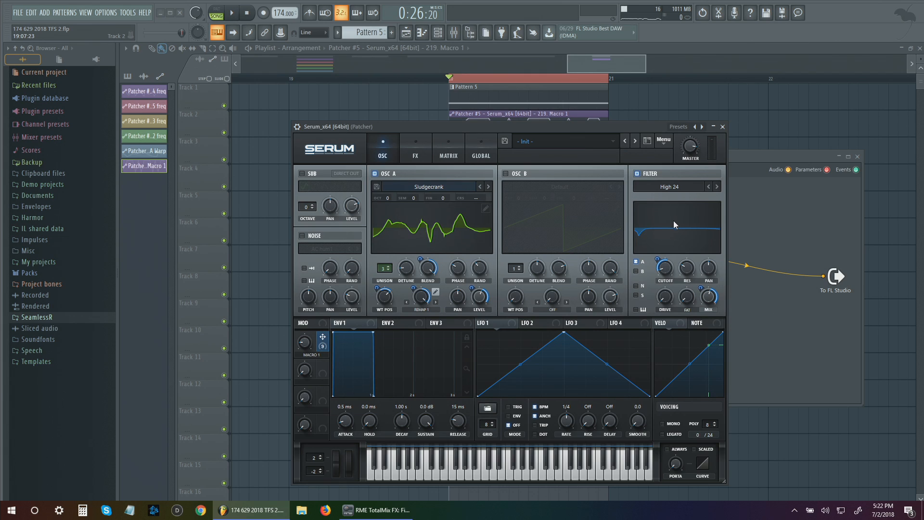
Show Serum's effects and tune the distortion's mix and Macro 1 drive modulation by ear during playback
click(417, 142)
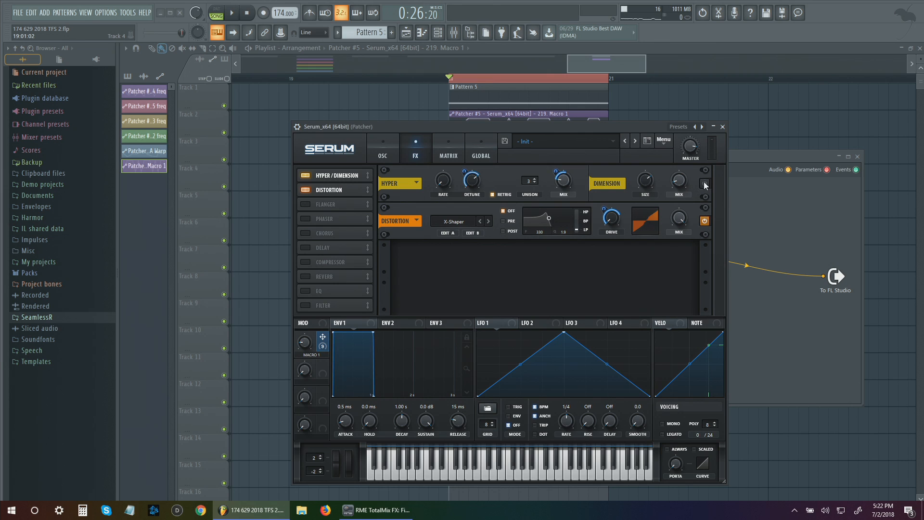
click(240, 15)
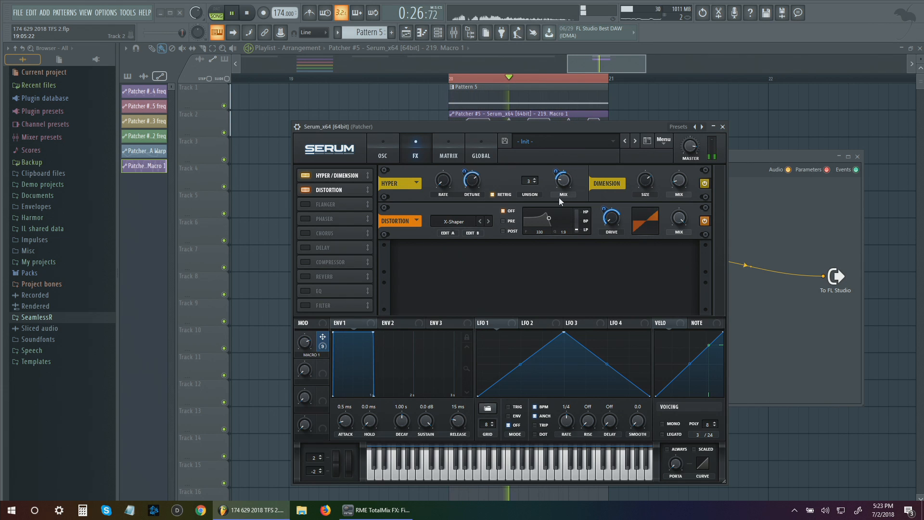
drag(609, 218, 607, 236)
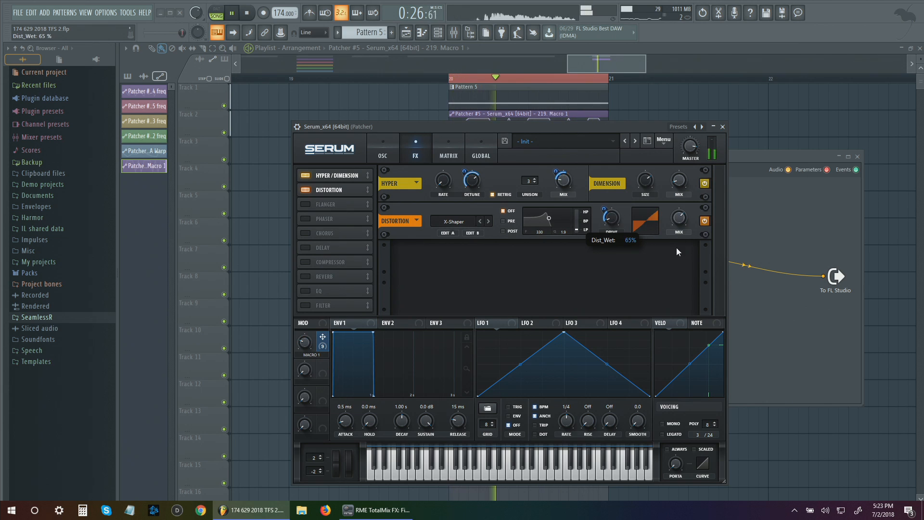
mouse_move(679, 218)
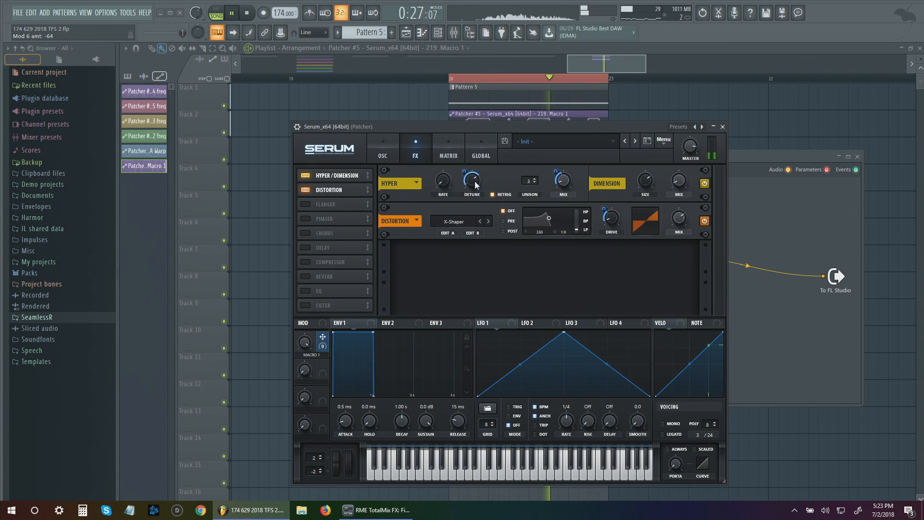
Try different Hyper detune amounts, including about 43%, and adjust the knob's Macro 1 modulation during playback
mouse_move(475, 176)
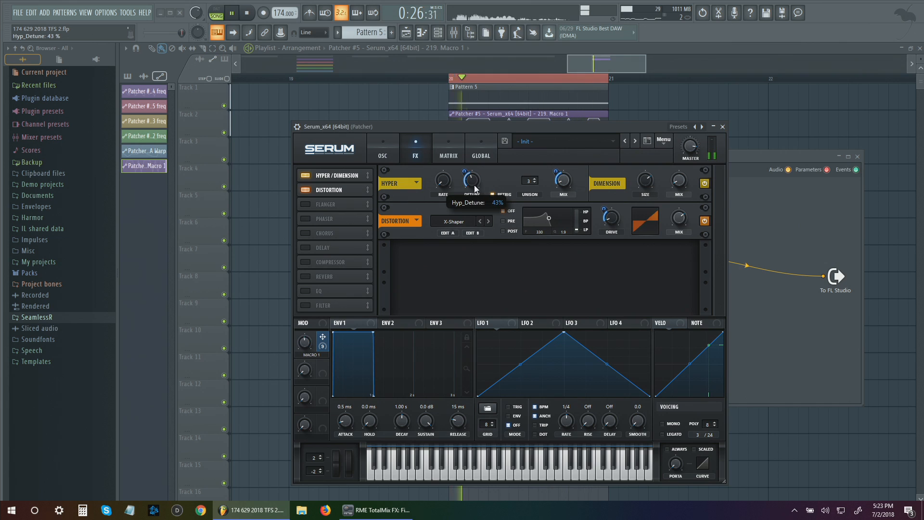
drag(464, 175, 484, 202)
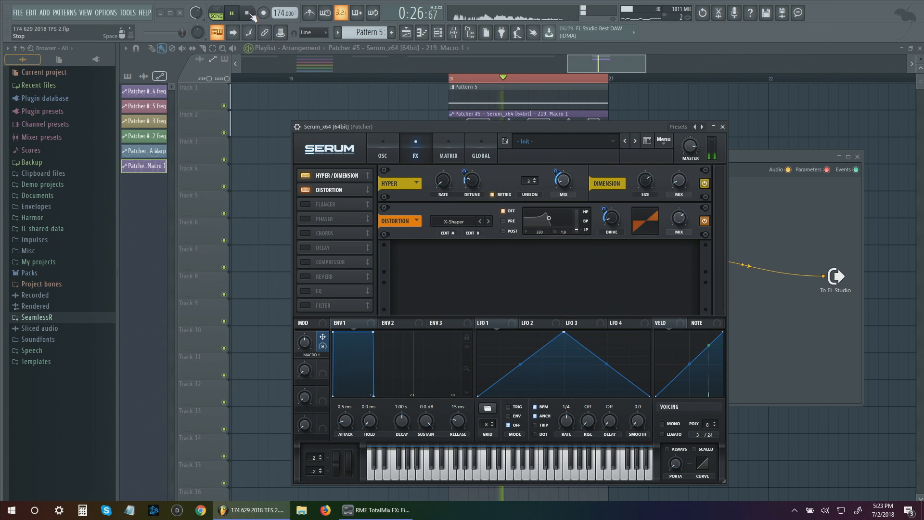
key(space)
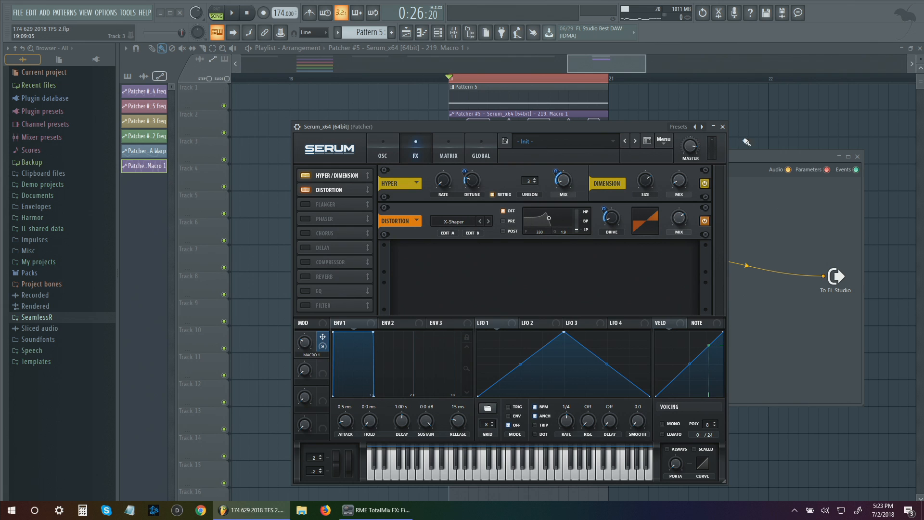
Close Serum, activate Hyp_Detune as a parameter input on its Patcher node, and create an automation clip for that input
click(722, 126)
right_click(662, 255)
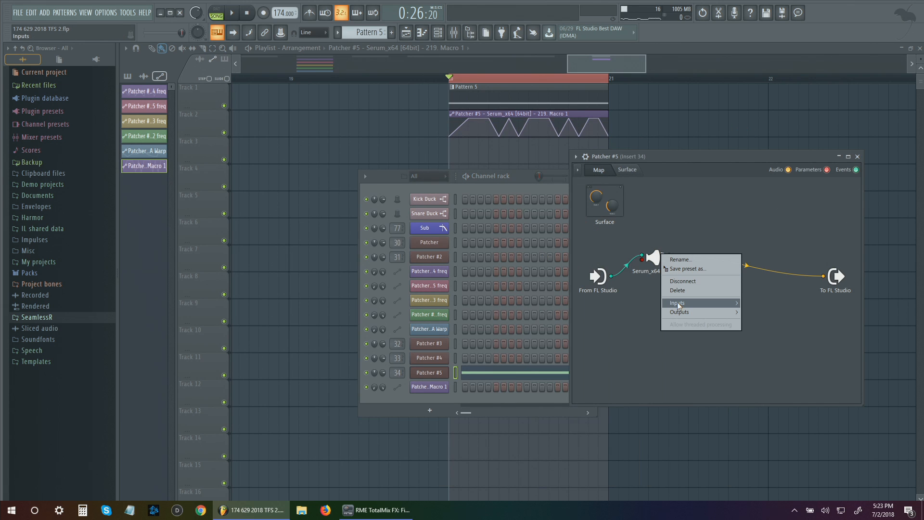
mouse_move(679, 304)
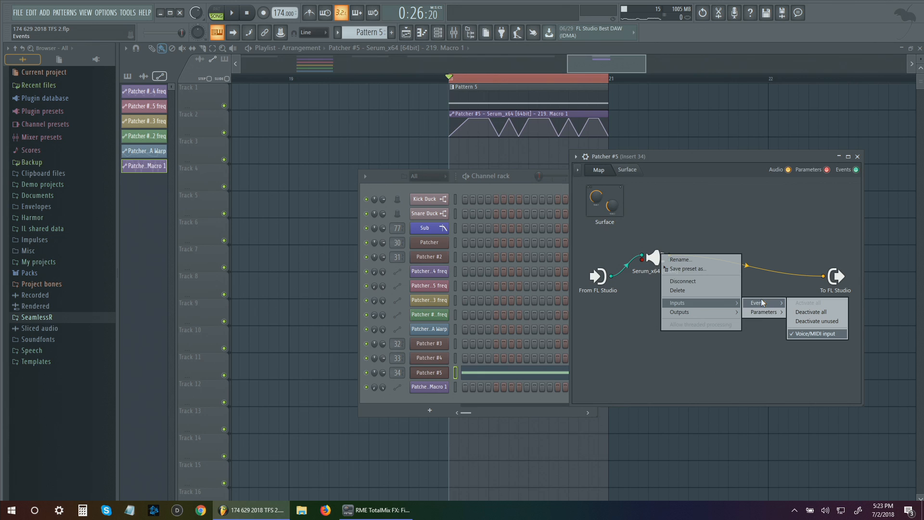
mouse_move(759, 317)
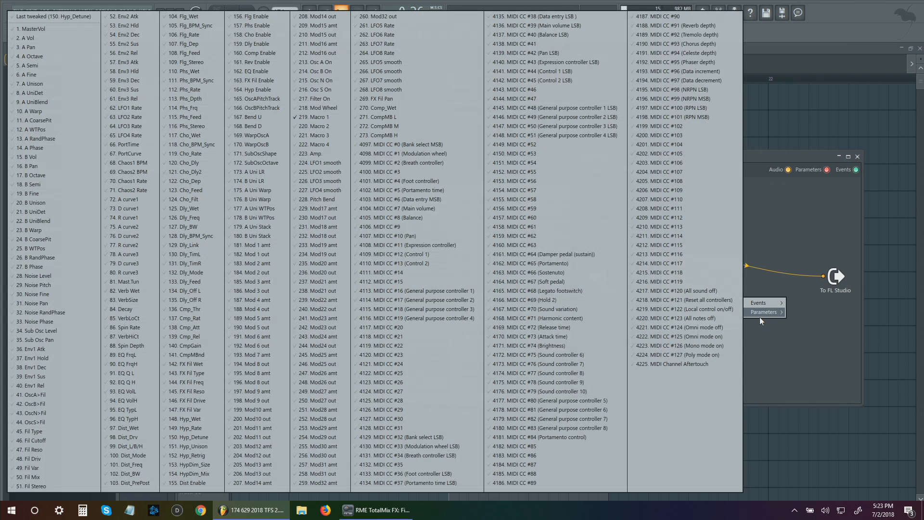
click(72, 18)
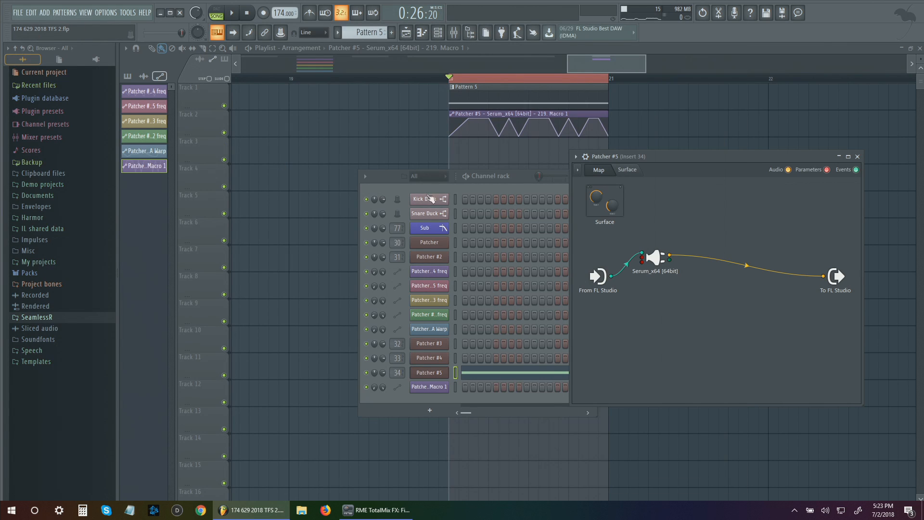
right_click(646, 257)
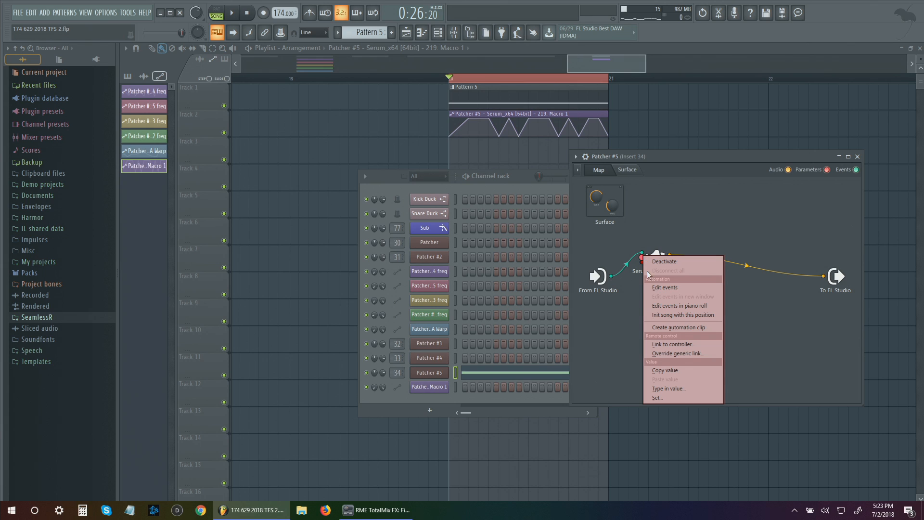
click(676, 327)
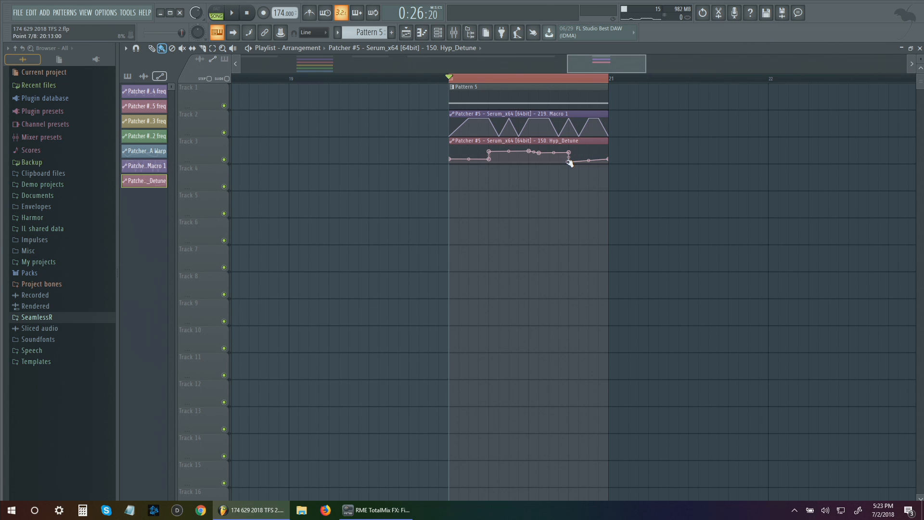
Shape the Hyp_Detune automation into a raised middle section with a later step up and a slight dip, auditioning the edits
key(space)
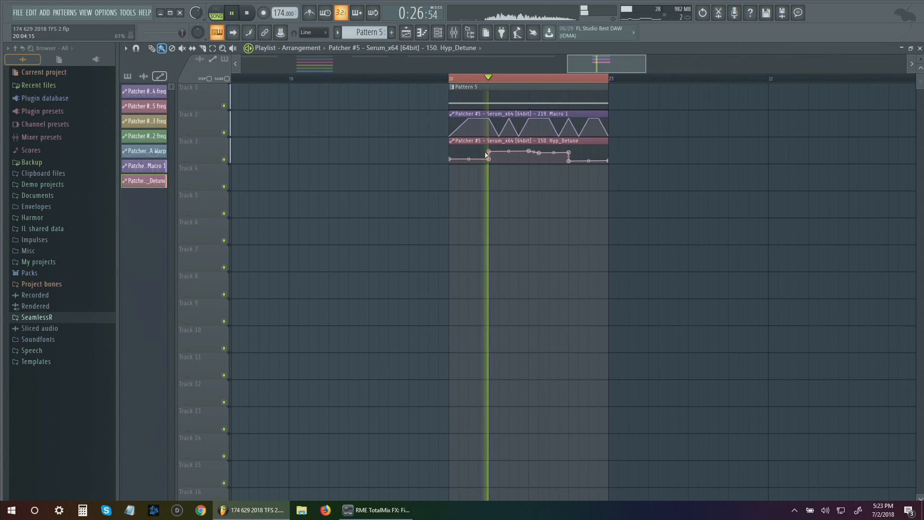
key(space)
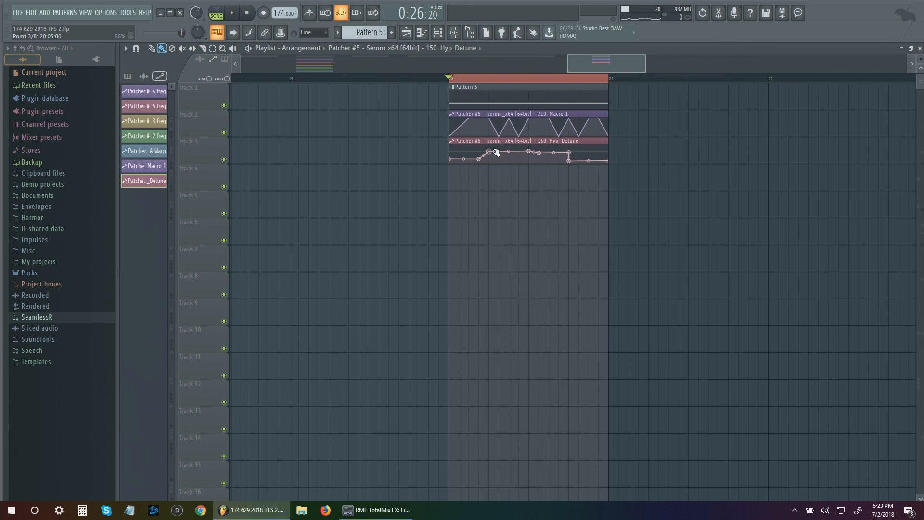
key(space)
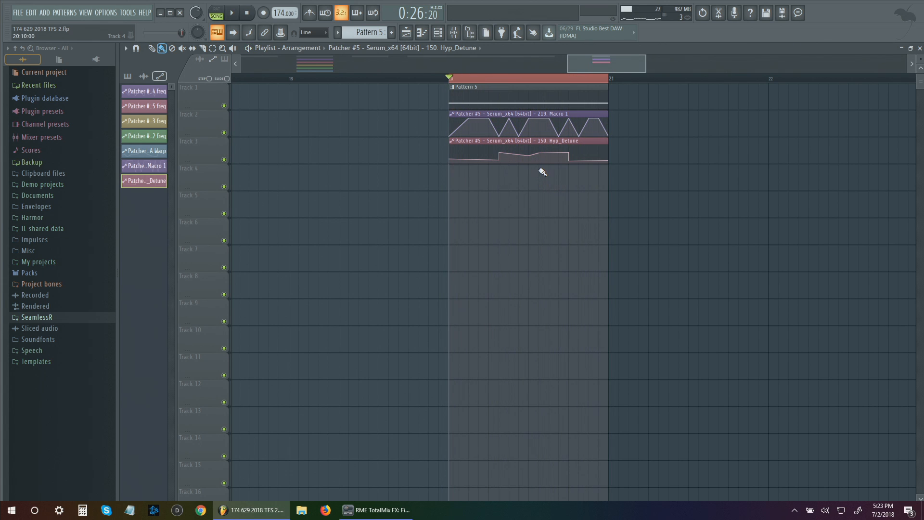
key(space)
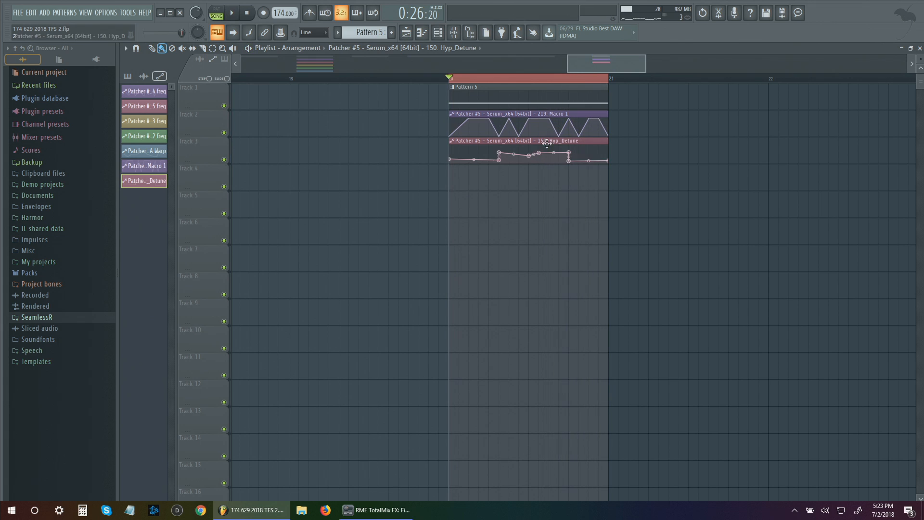
Open Serum from Patcher #5 and watch oscillator A and the filter respond to the automation while the loop plays
scroll(544, 183, up, 2)
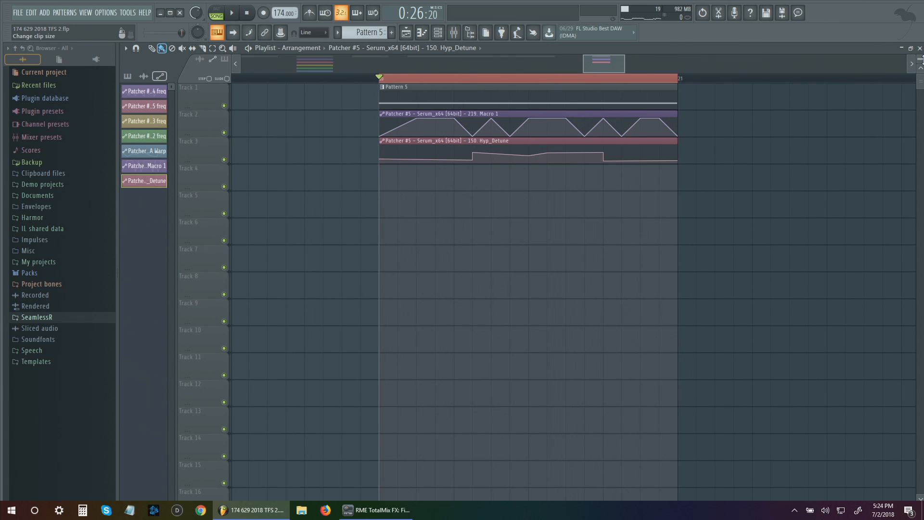
drag(921, 59, 921, 50)
click(437, 33)
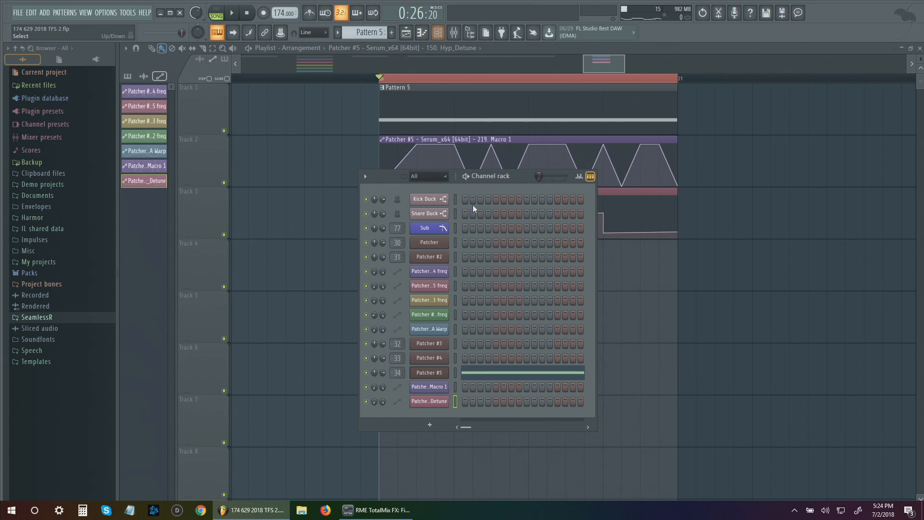
click(427, 372)
double_click(654, 259)
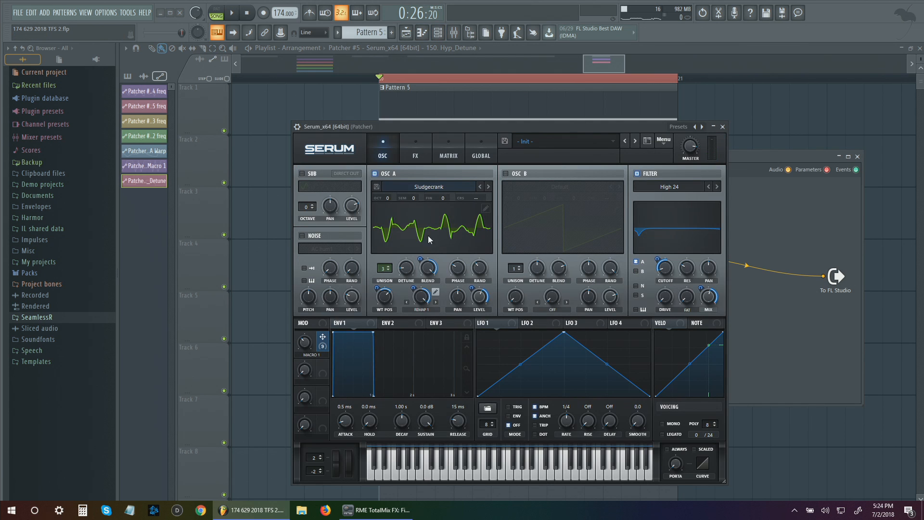
key(space)
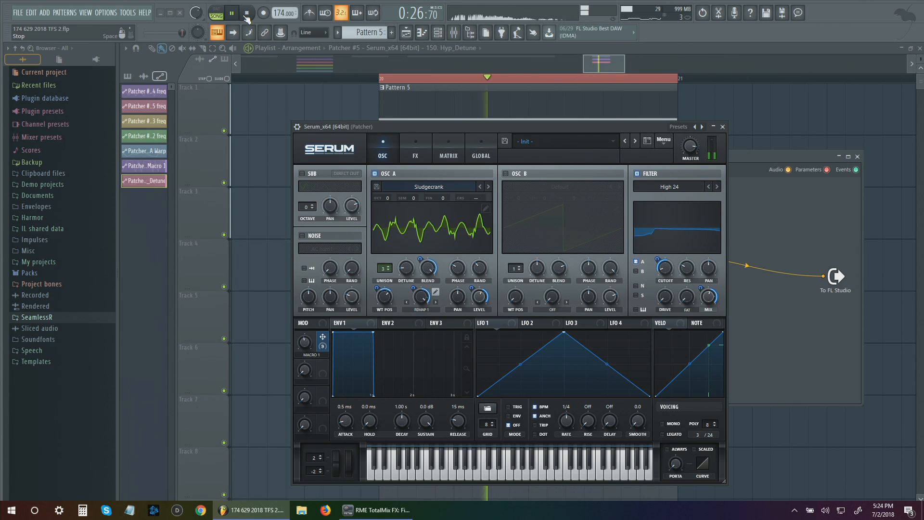
click(246, 16)
click(270, 145)
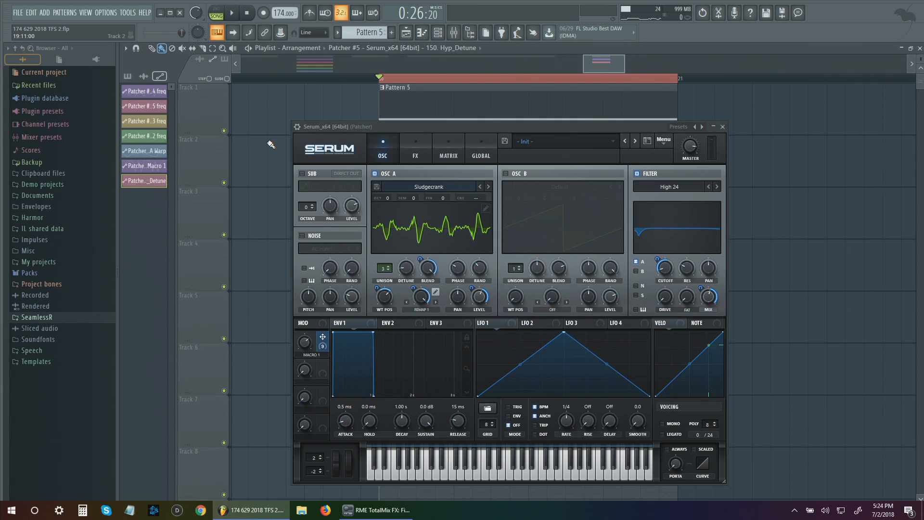
key(space)
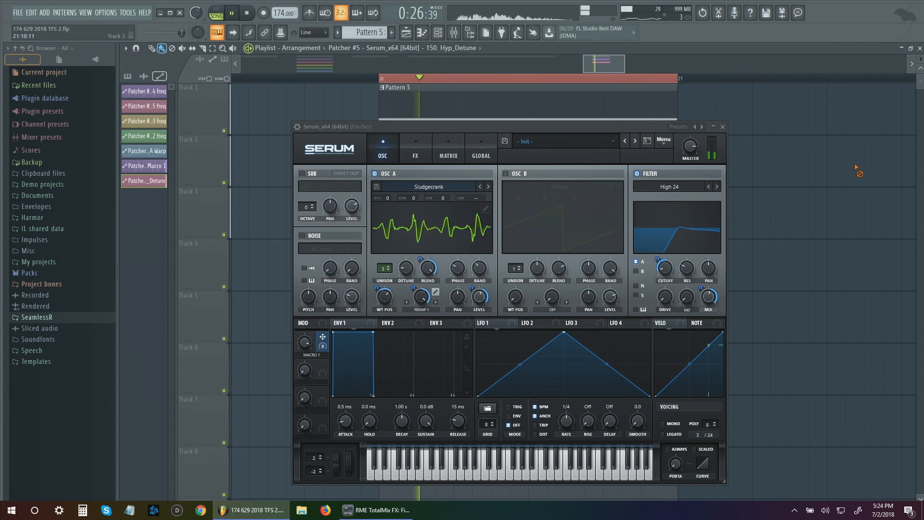
click(723, 126)
key(space)
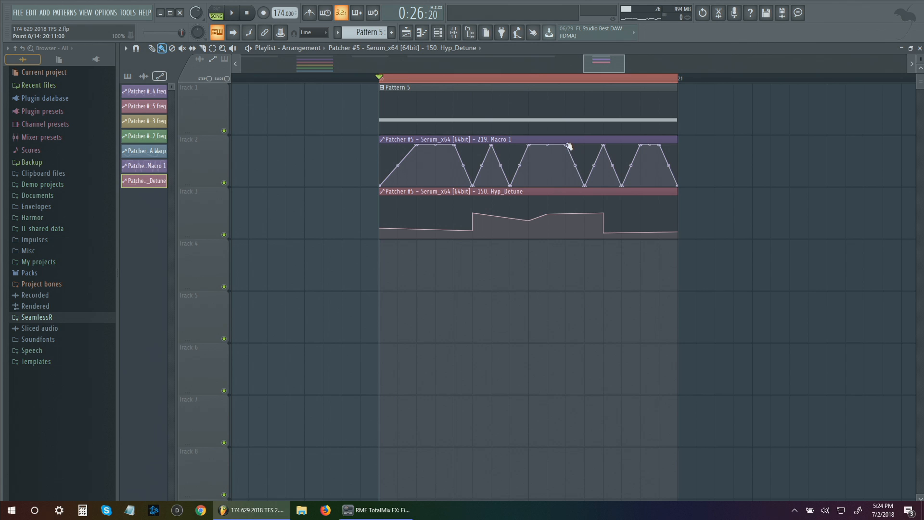
In the Macro 1 automation, shift the end of the second plateau, the valley after it, and the following peak one step earlier, then audition
drag(584, 186, 573, 191)
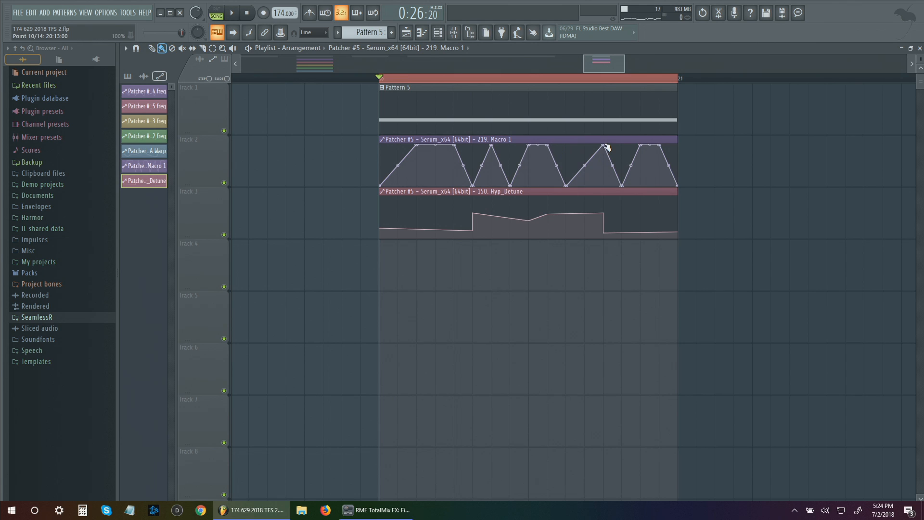
drag(605, 145, 586, 145)
key(space)
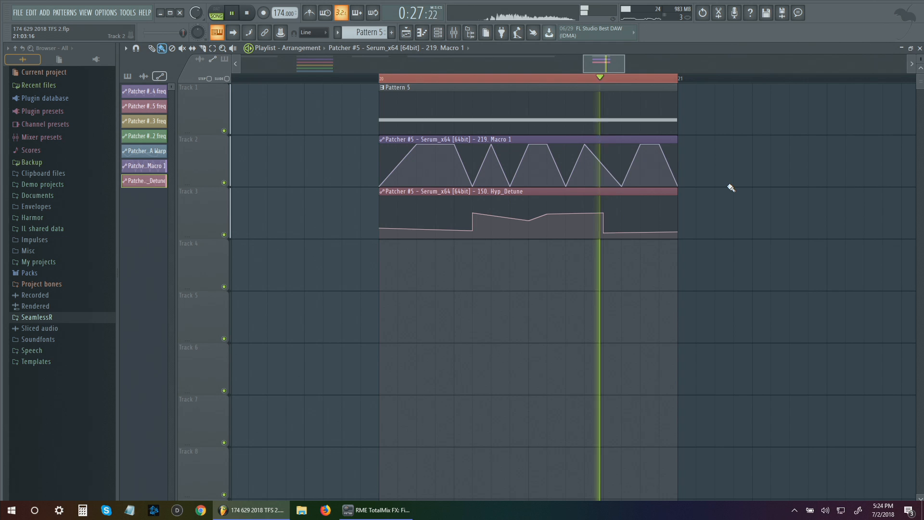
key(space)
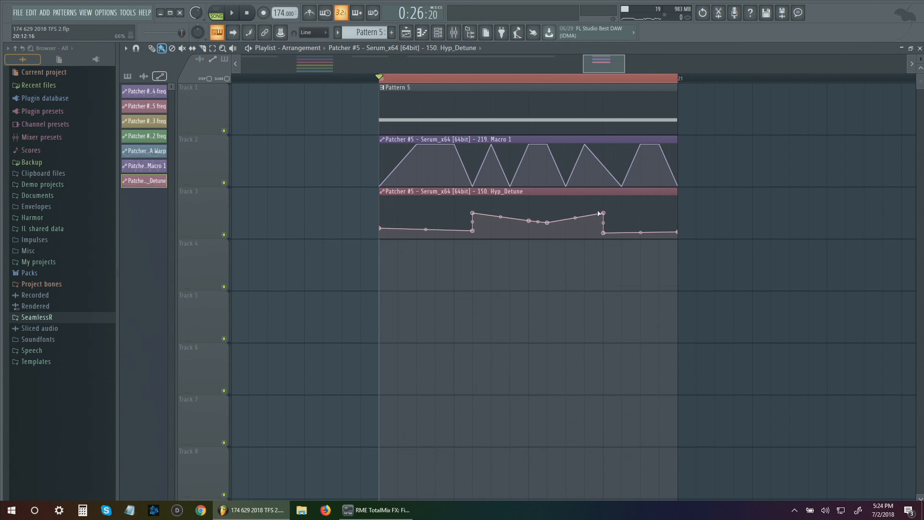
Try lower and higher levels for the Hyp_Detune curve's raised point at 20:13:00 while the loop plays
key(space)
drag(605, 217, 605, 222)
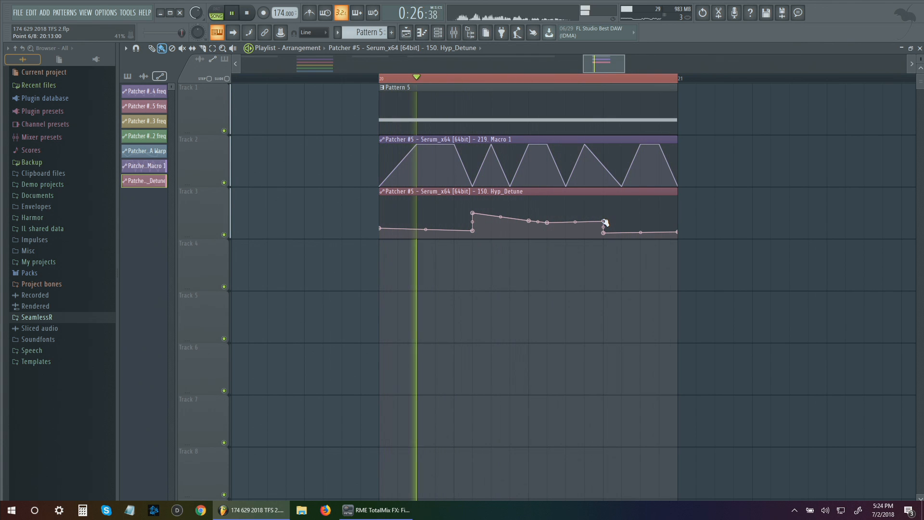
drag(605, 222, 606, 209)
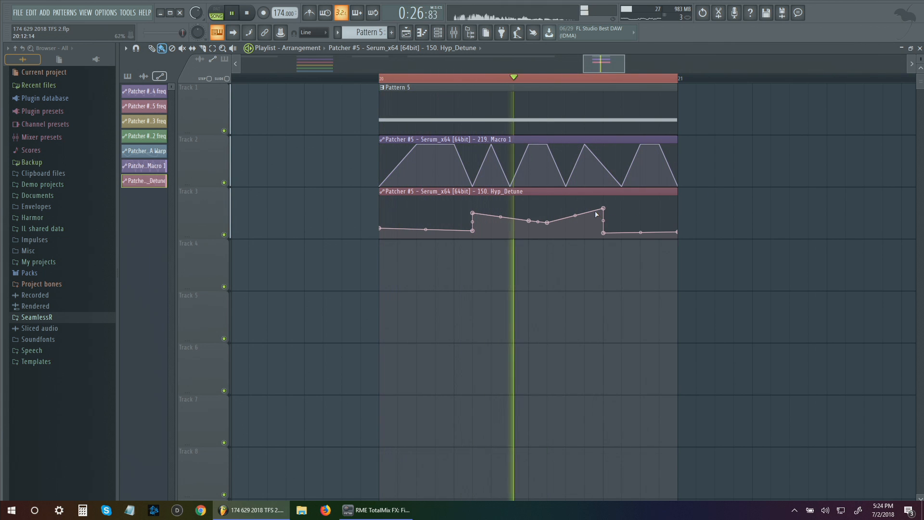
key(space)
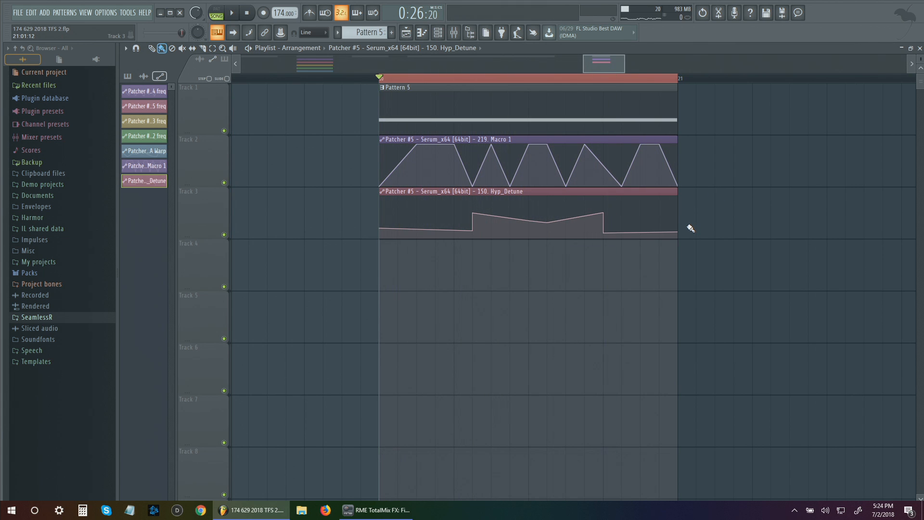
key(space)
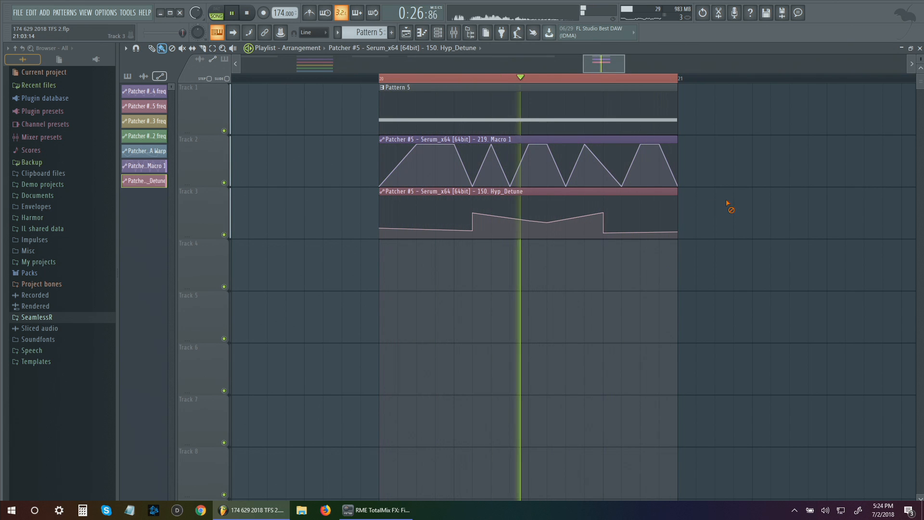
key(space)
Open Pattern 5 in the piano roll, shorten the E2 note to one beat, and add a two-beat E3 and a one-beat A2
double_click(468, 114)
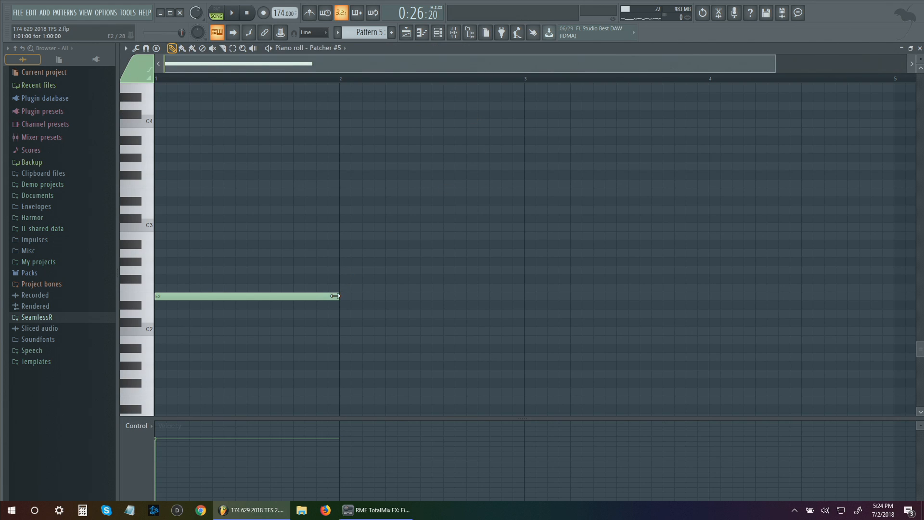
drag(335, 296, 207, 301)
click(201, 194)
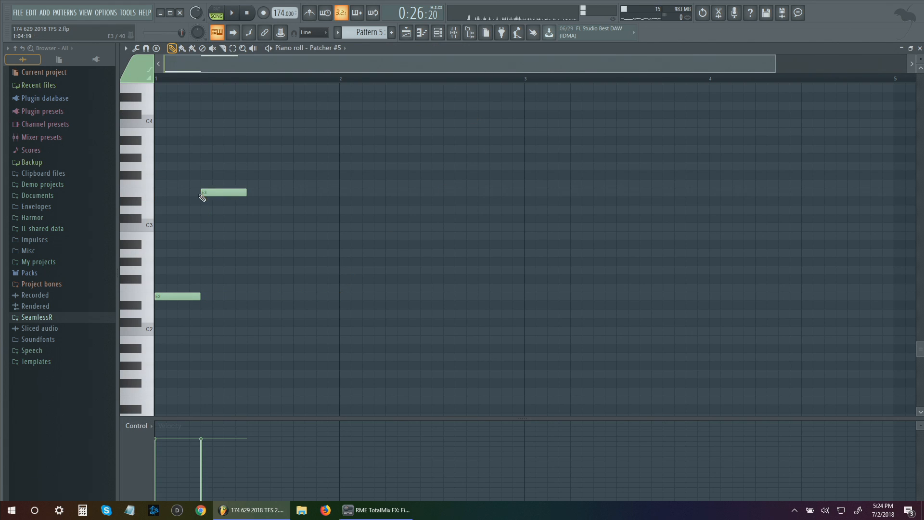
click(292, 255)
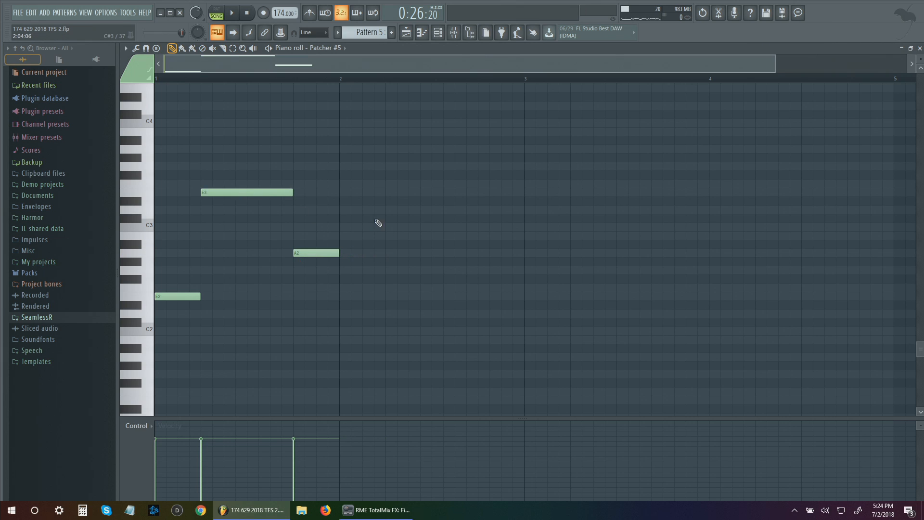
Delete the A2 note and extend the E3 note to the end of bar 1 during playback
scroll(397, 236, up, 2)
key(space)
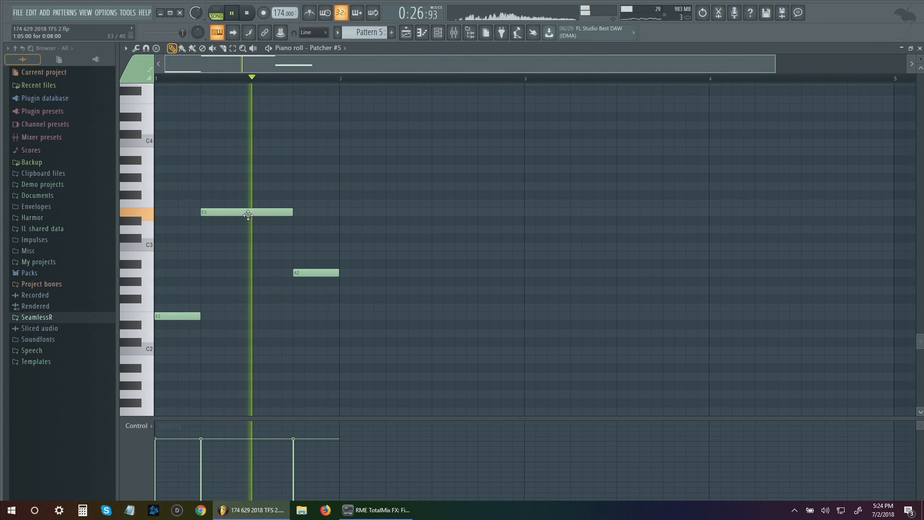
right_click(308, 272)
drag(292, 212, 339, 212)
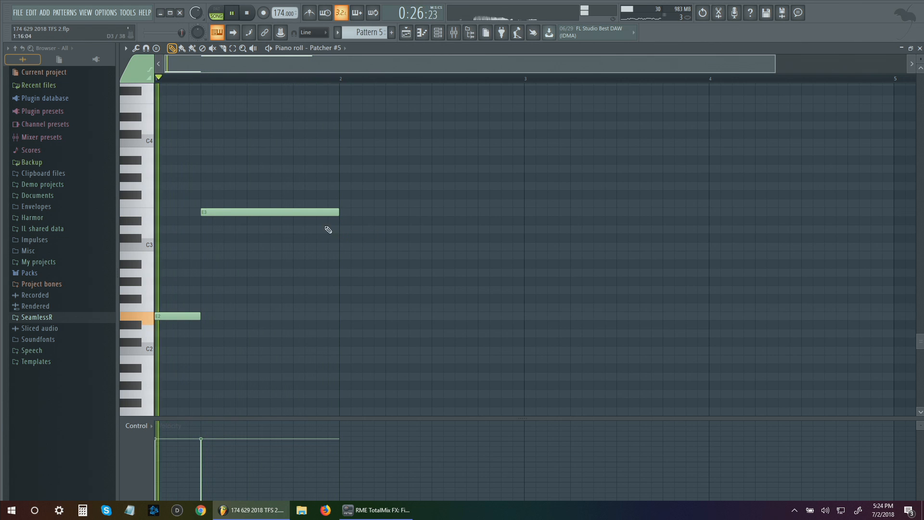
Play back Pattern 5 with its automation in the playlist and open the Patcher #5 channel
key(space)
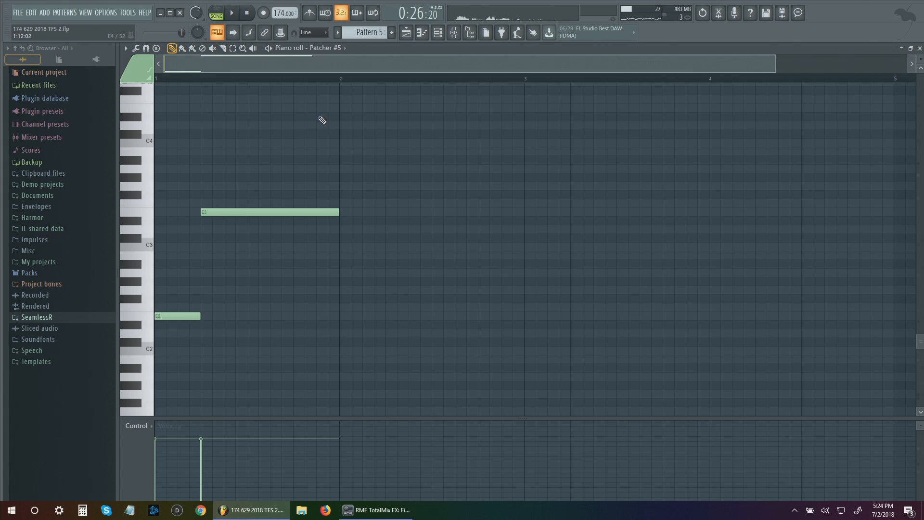
click(413, 34)
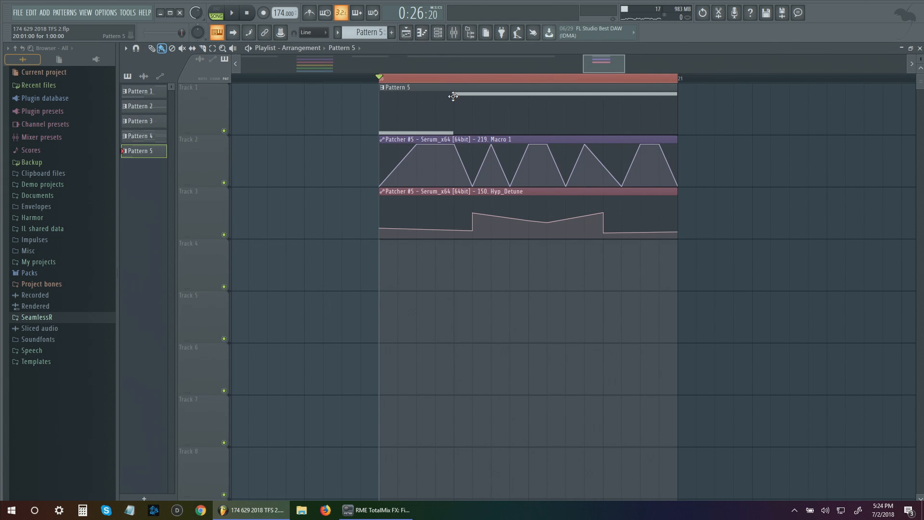
key(space)
key(F6)
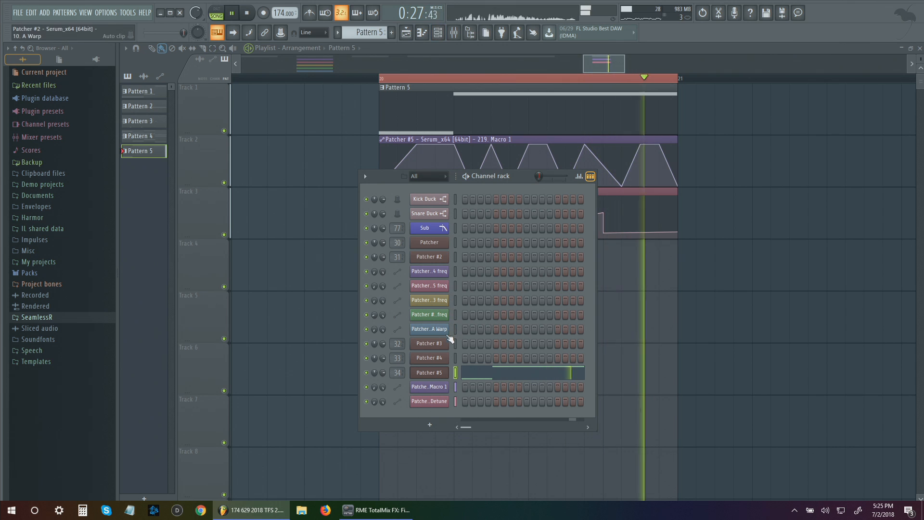
key(space)
click(430, 372)
drag(725, 161, 475, 130)
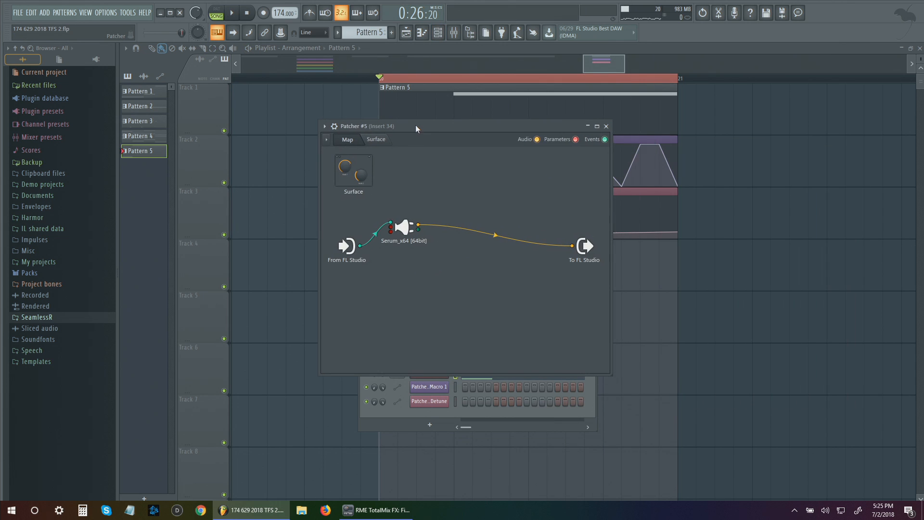
Add a Vocodex effect between Serum and the output in the Patcher #5 map, and close the windows
key(space)
key(space)
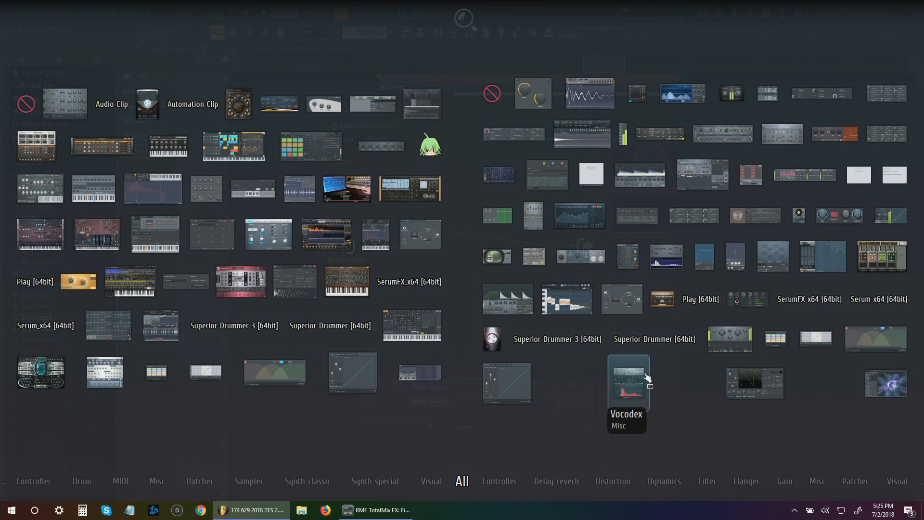
drag(646, 377, 489, 242)
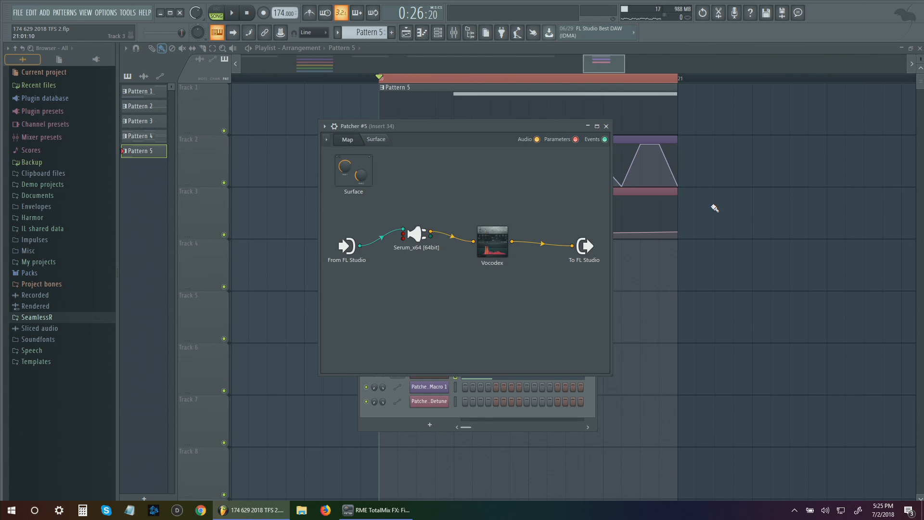
key(Escape)
key(space)
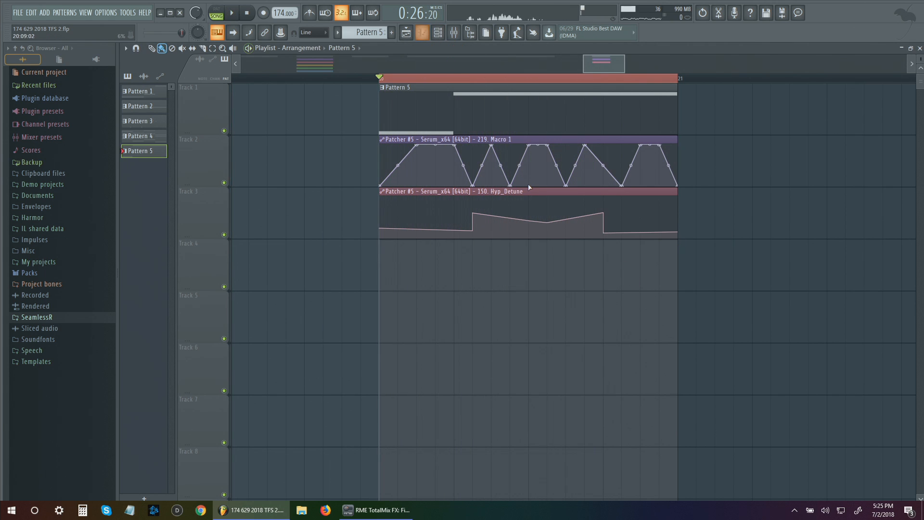
Lower the longer E3 note to A#2 in the piano roll of Pattern 5 and play it
double_click(503, 116)
key(space)
drag(309, 238, 310, 264)
right_click(315, 255)
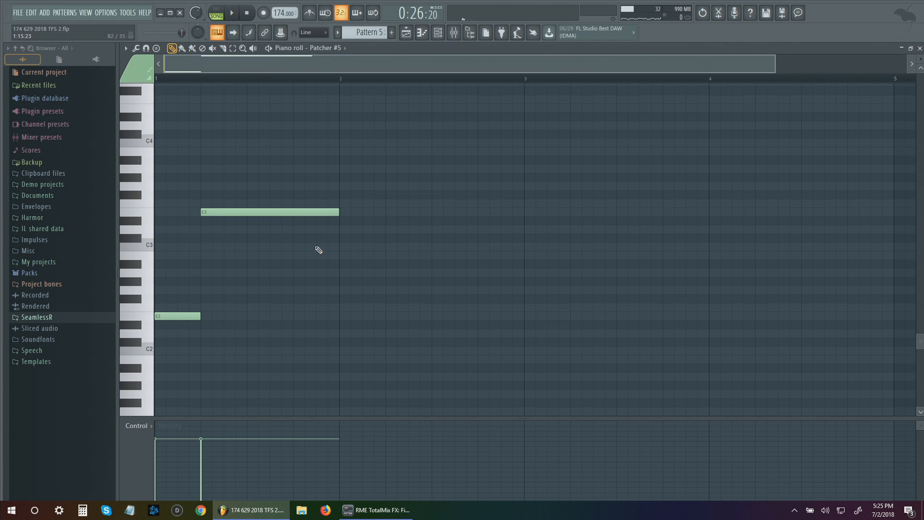
drag(306, 215, 301, 272)
key(space)
Open Vocodex from the Patcher #5 map, listen to the pattern through it and close its window
click(437, 34)
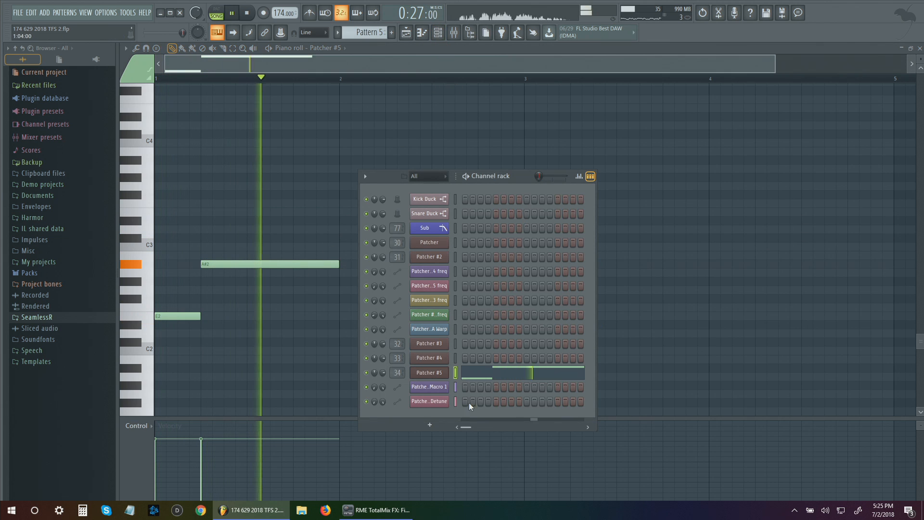
click(424, 376)
double_click(492, 241)
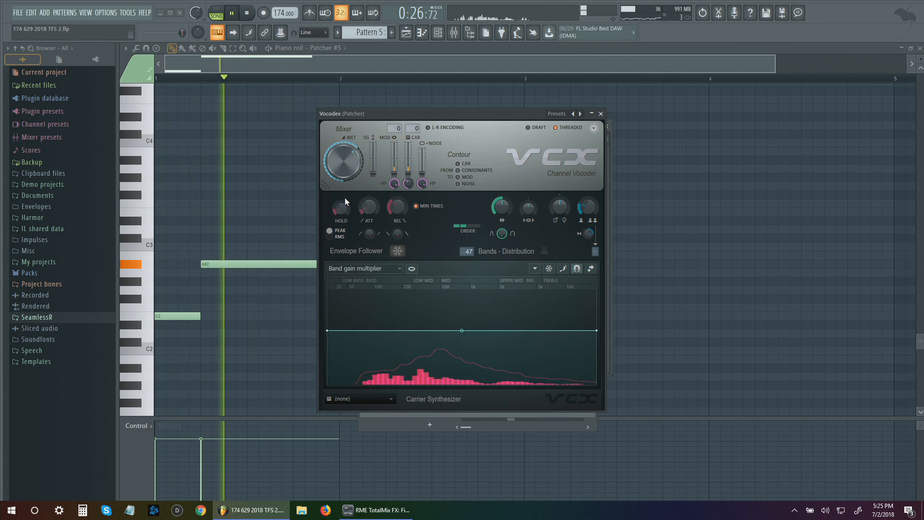
key(space)
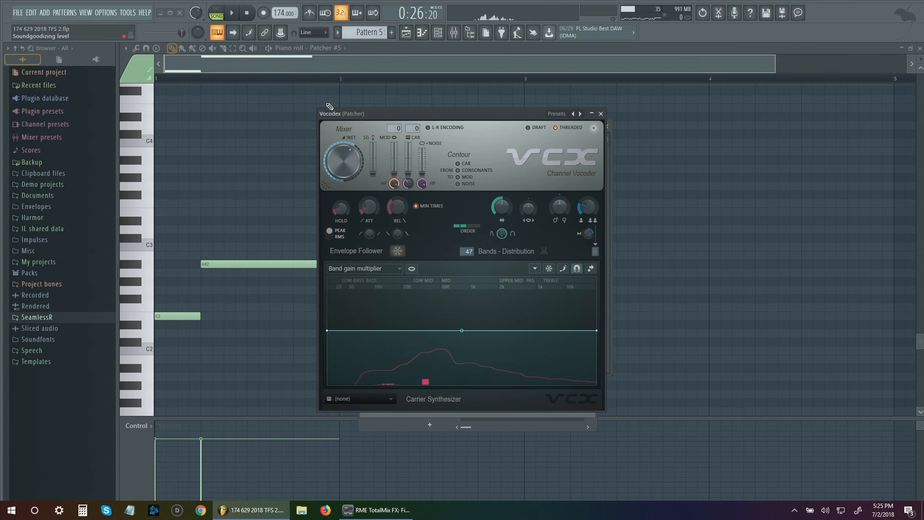
click(437, 33)
click(600, 114)
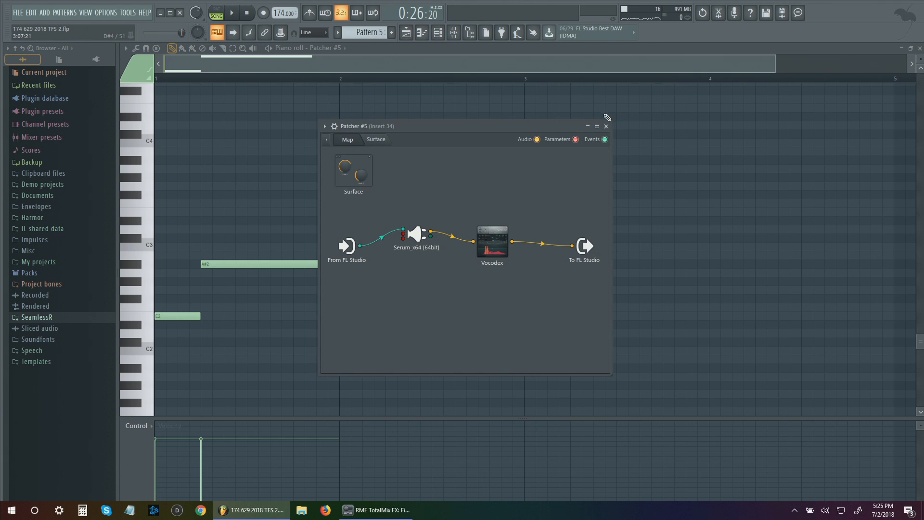
Set Vocodex to 54 bands and bend the band distribution line into an S-curve around one added midpoint
click(496, 242)
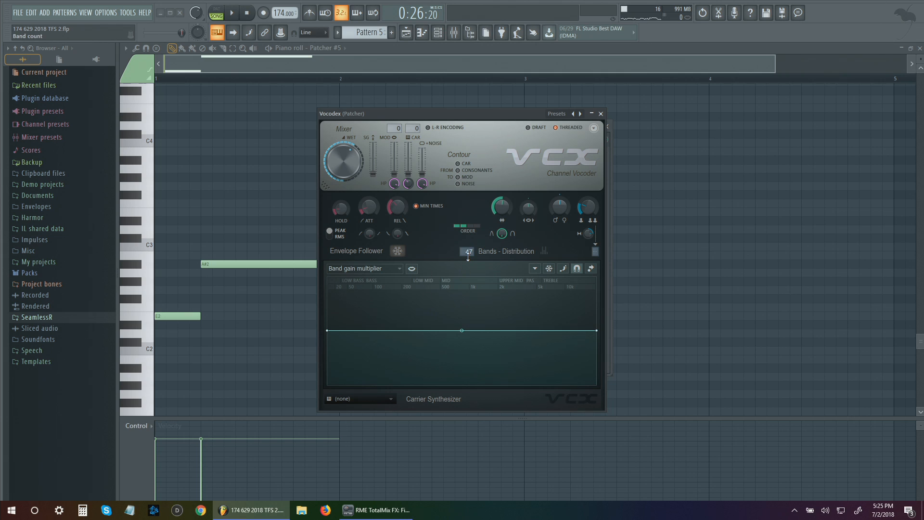
click(385, 270)
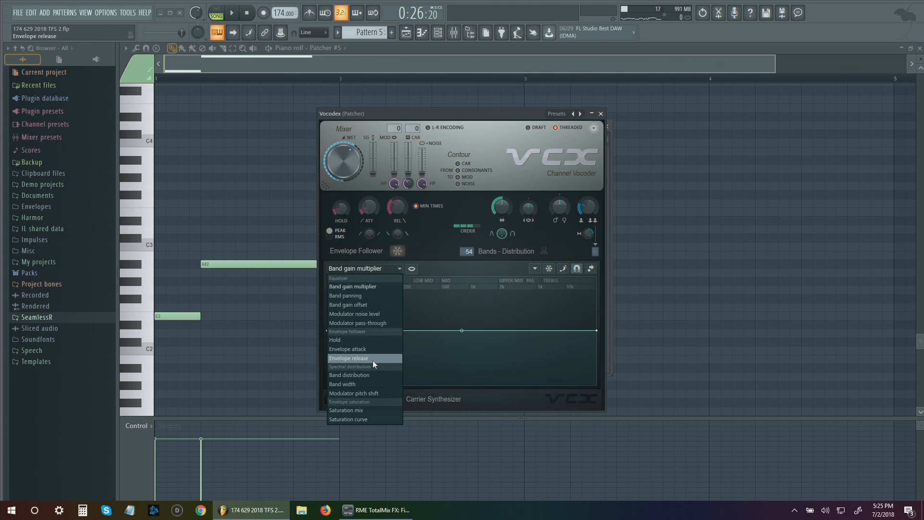
click(373, 375)
key(space)
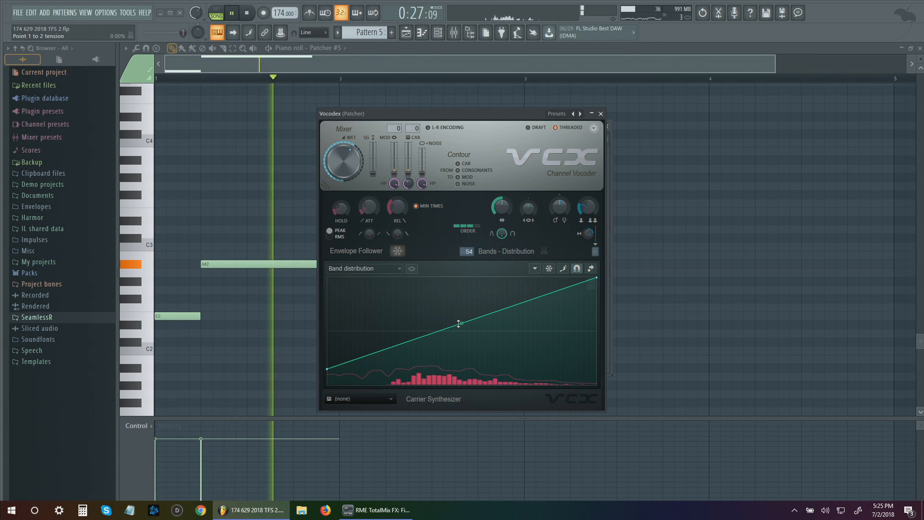
mouse_move(459, 324)
mouse_down()
mouse_move(458, 293)
mouse_move(461, 363)
mouse_move(462, 293)
mouse_move(455, 320)
mouse_up()
right_click(449, 333)
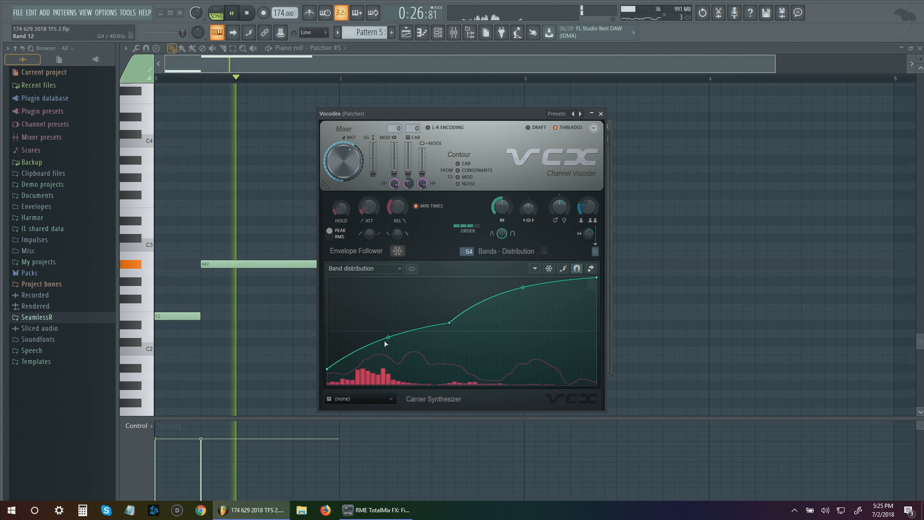
drag(388, 337, 389, 352)
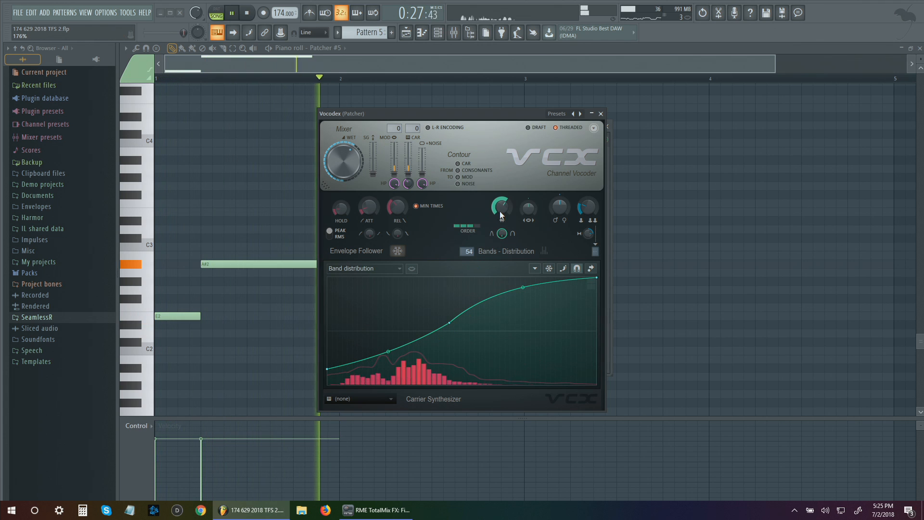
Draw a zigzag band width curve in Vocodex with six added points and raise the overall band width
click(364, 269)
click(373, 383)
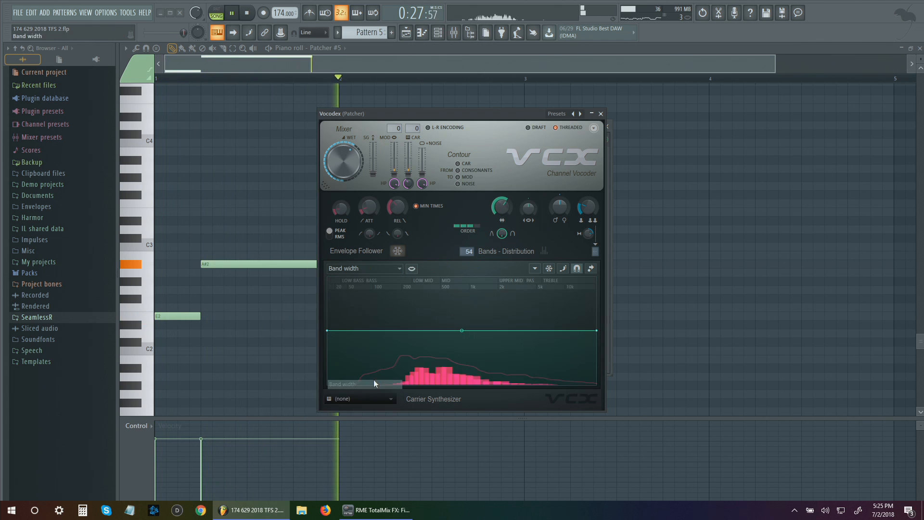
right_click(421, 334)
right_click(452, 354)
right_click(478, 310)
right_click(503, 354)
right_click(387, 300)
right_click(402, 350)
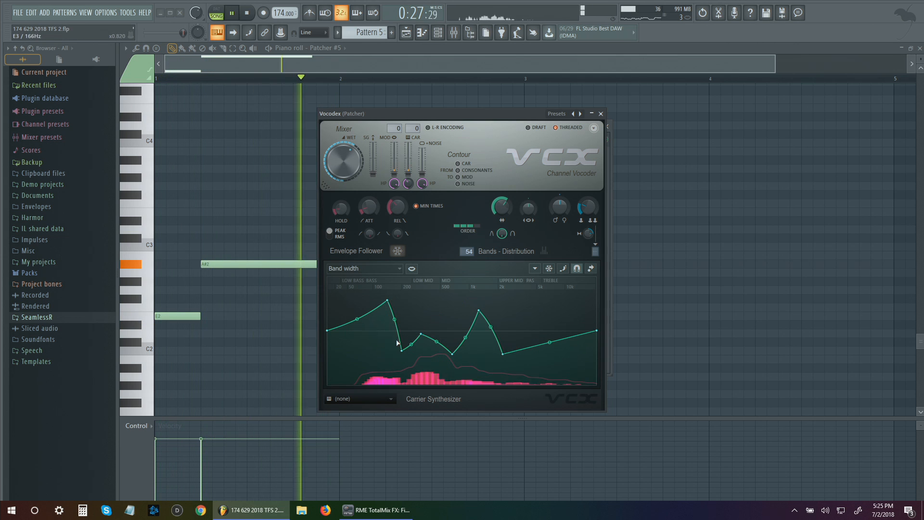
drag(530, 212, 560, 193)
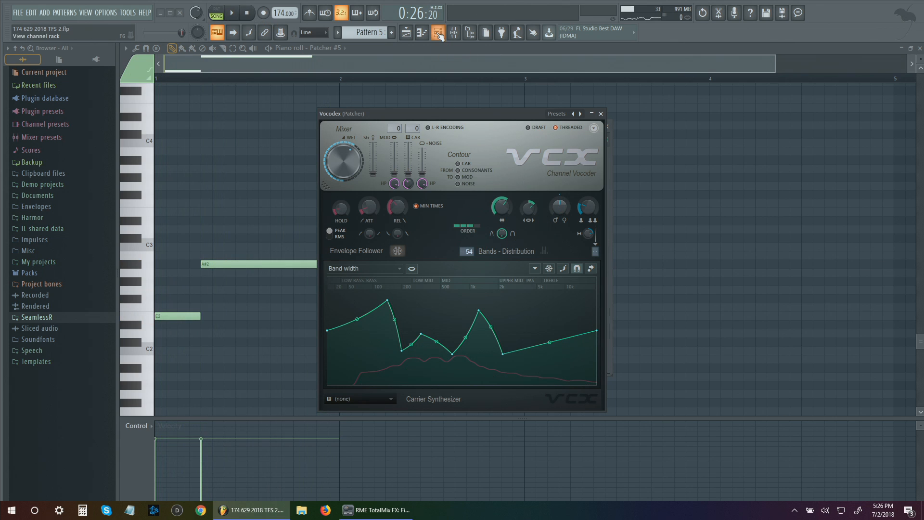
Raise Vocodex's modulator and carrier levels during playback and turn off the envelope follower's minimum times
click(237, 15)
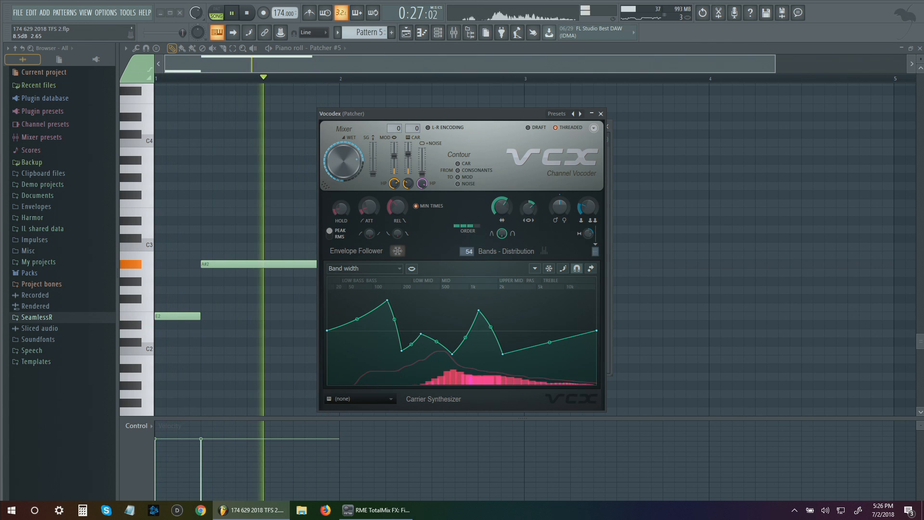
click(355, 269)
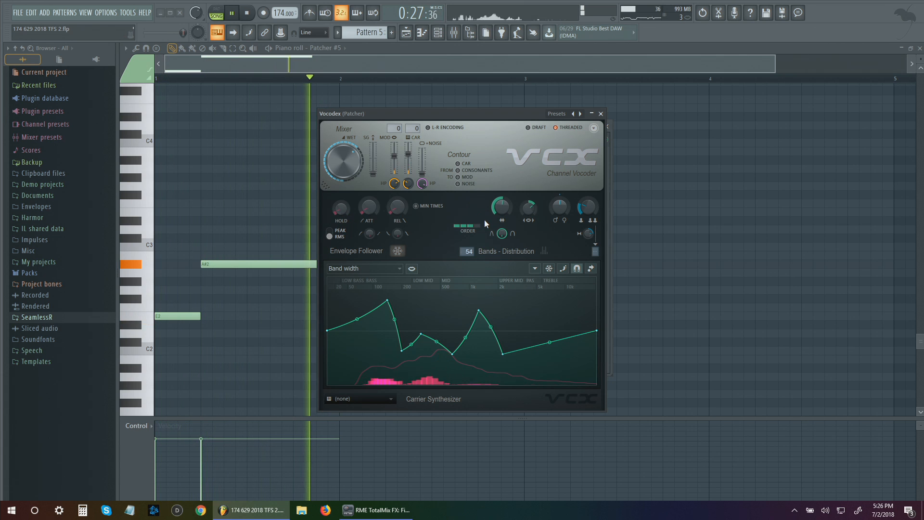
Try the Peak/RMS switch and a modulator pitch shift in Vocodex, and reset both
click(332, 234)
click(331, 235)
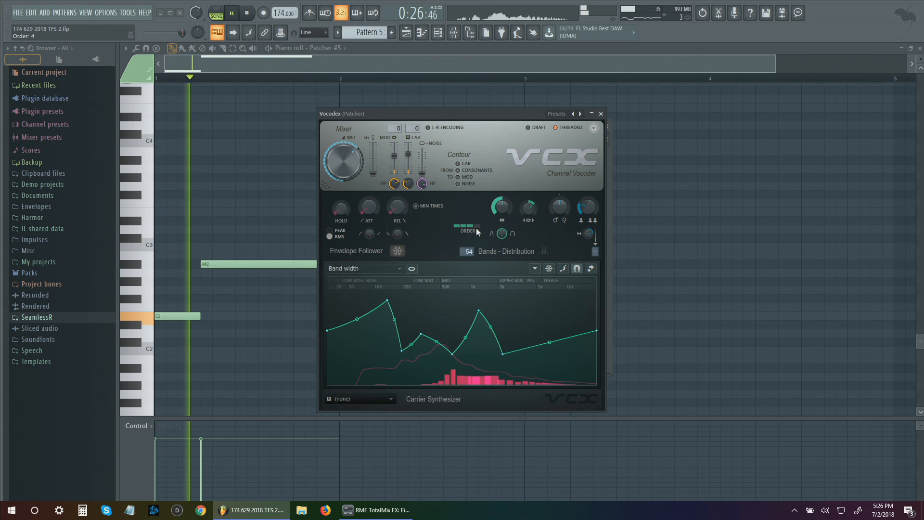
drag(561, 210, 561, 200)
alt+click(562, 199)
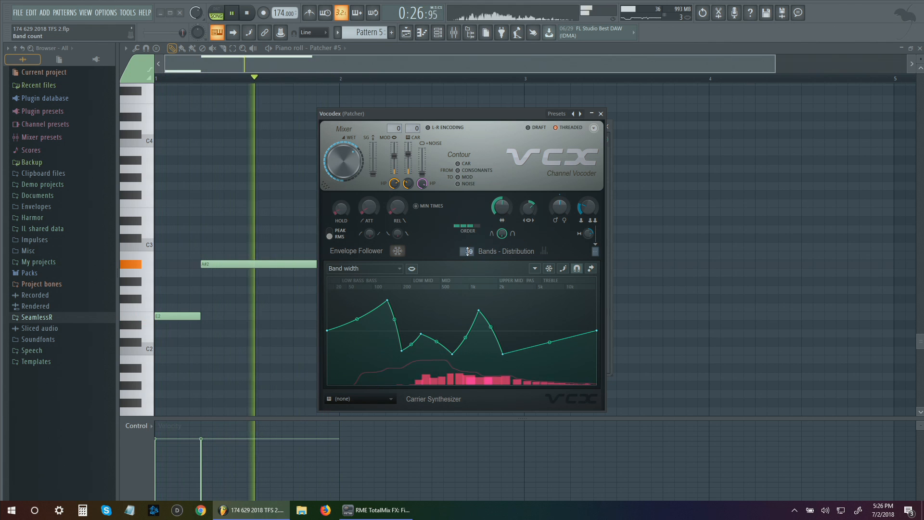
Set the Vocodex band count to 38, stop playback and close the effect's window
drag(467, 253, 467, 246)
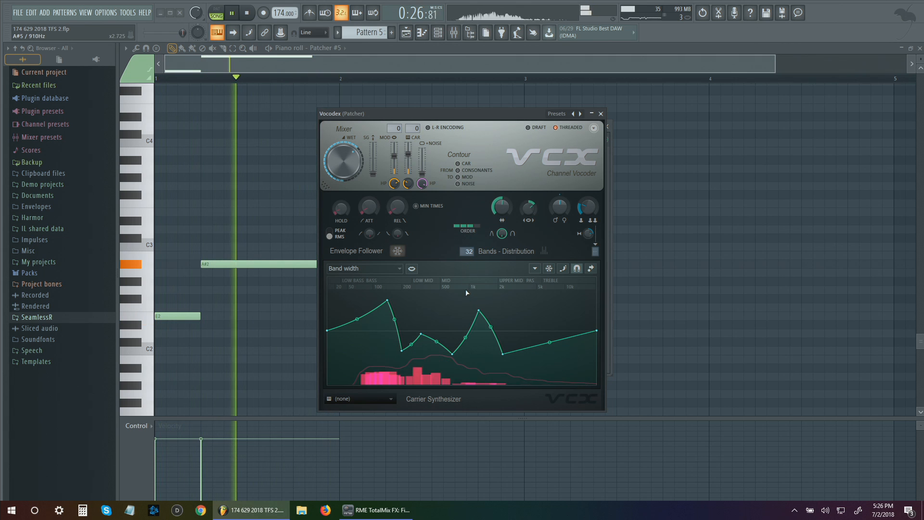
drag(471, 247, 465, 269)
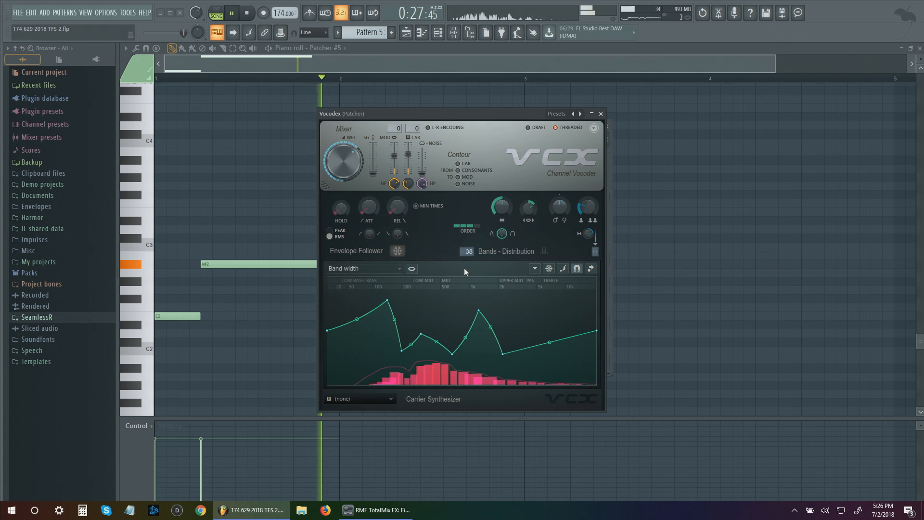
key(space)
click(601, 113)
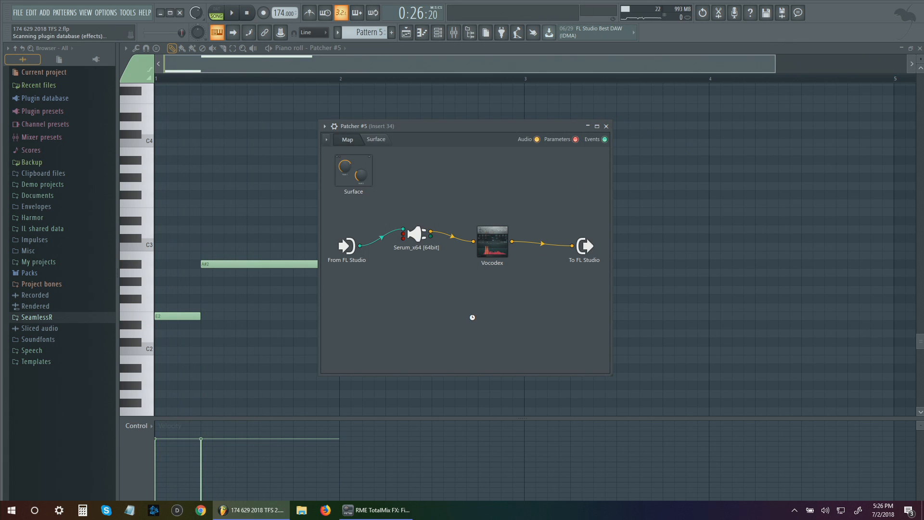
Add Maximus between Vocodex and the output in Patcher #5, and open its editor in an enlarged window
key(F8)
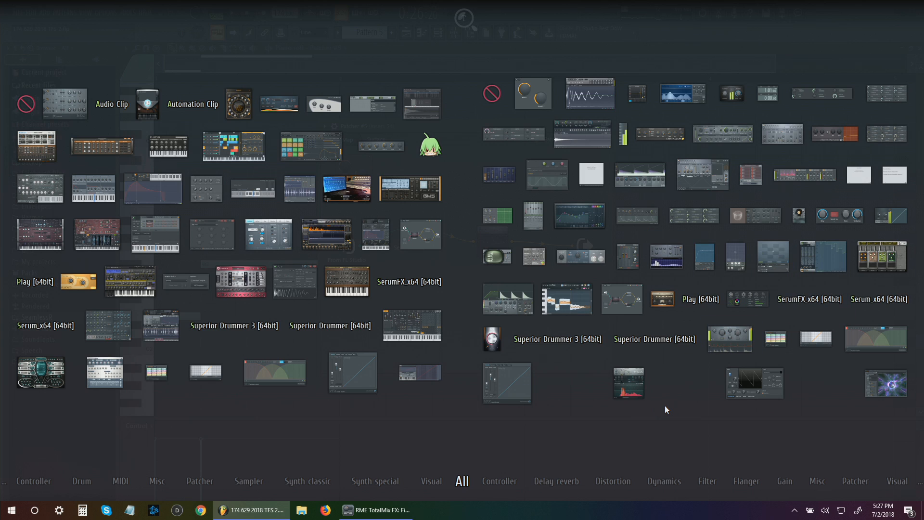
drag(508, 298, 541, 308)
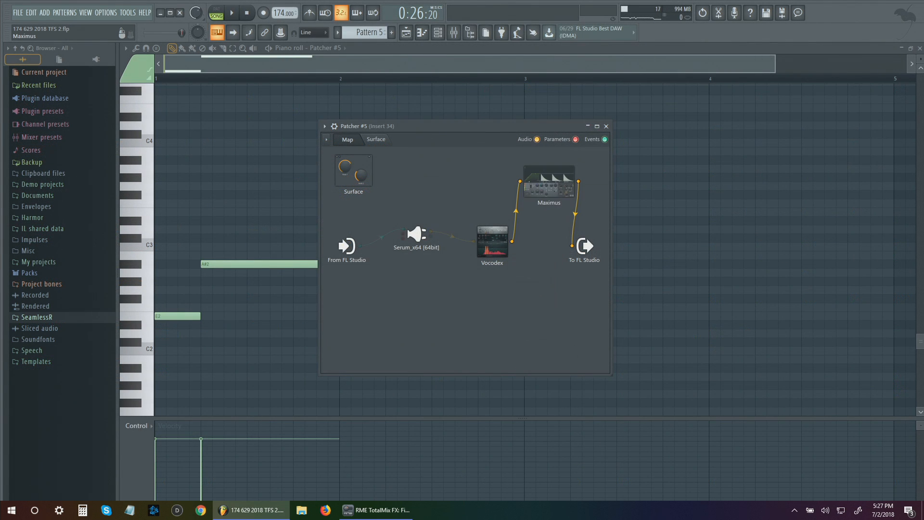
double_click(549, 185)
drag(417, 166, 382, 100)
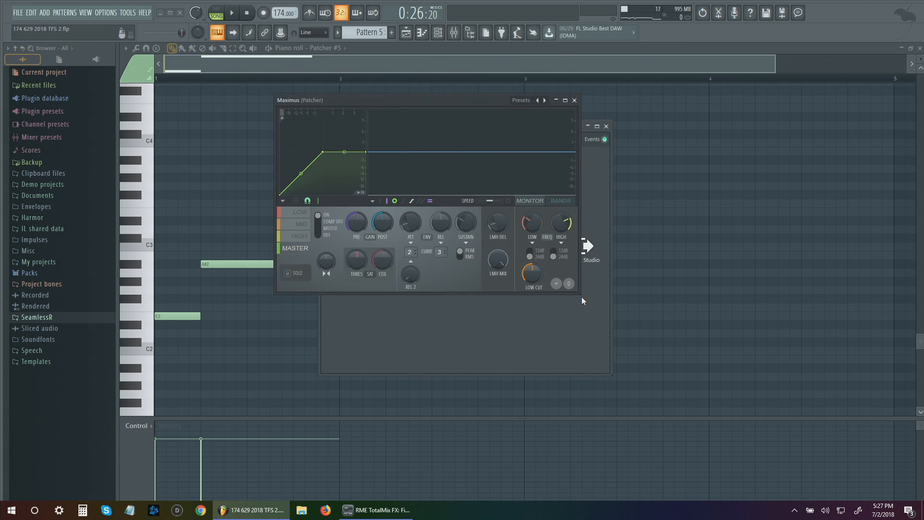
drag(581, 296, 722, 395)
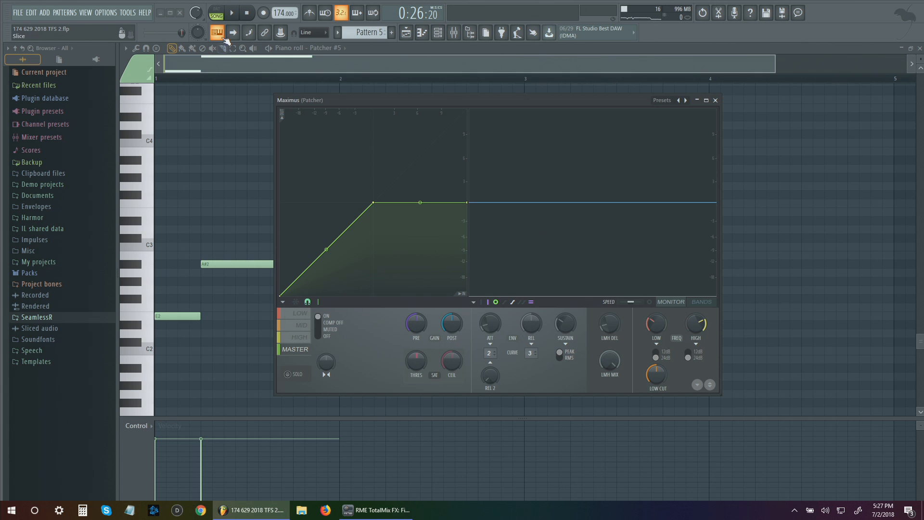
Examine how the sound is split across Maximus's low, mid and high bands during playback
click(301, 313)
click(673, 301)
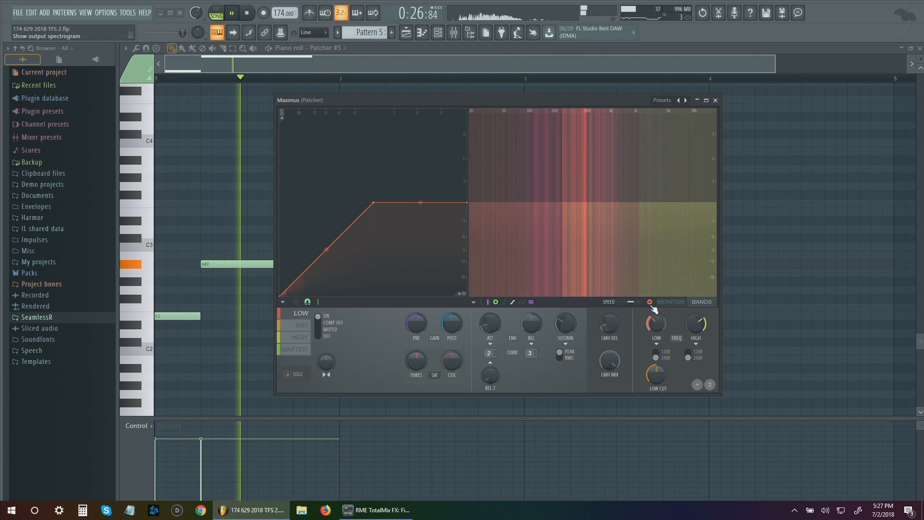
key(space)
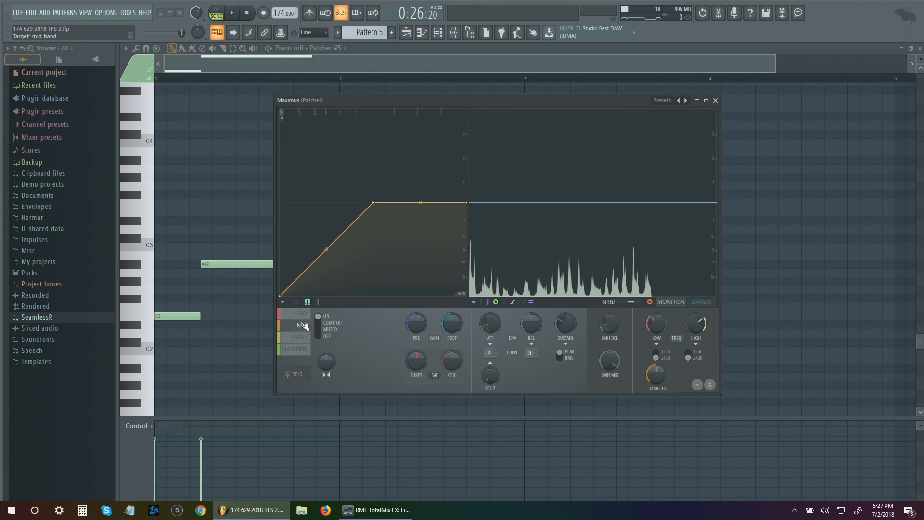
Bend the first segment of Maximus's high band curve to 100% tension and, during playback, lower the master post gain to -6.5 dB
click(299, 336)
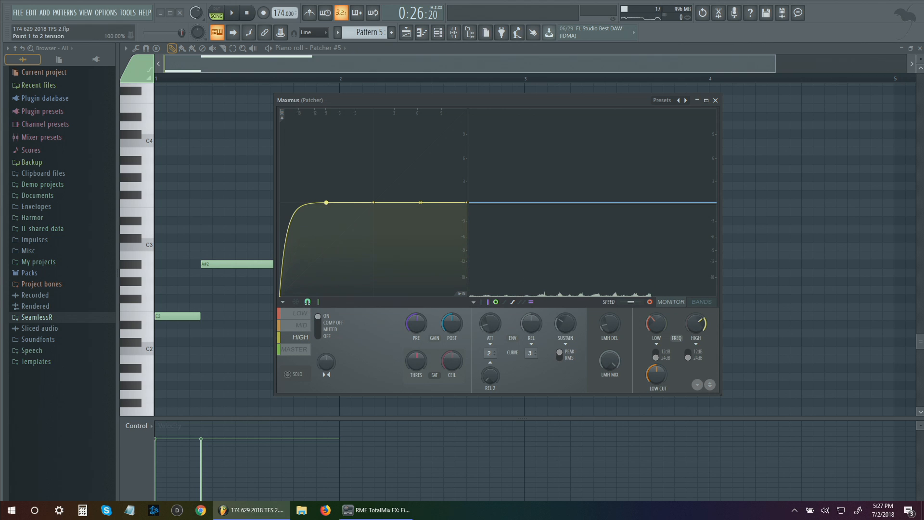
click(239, 16)
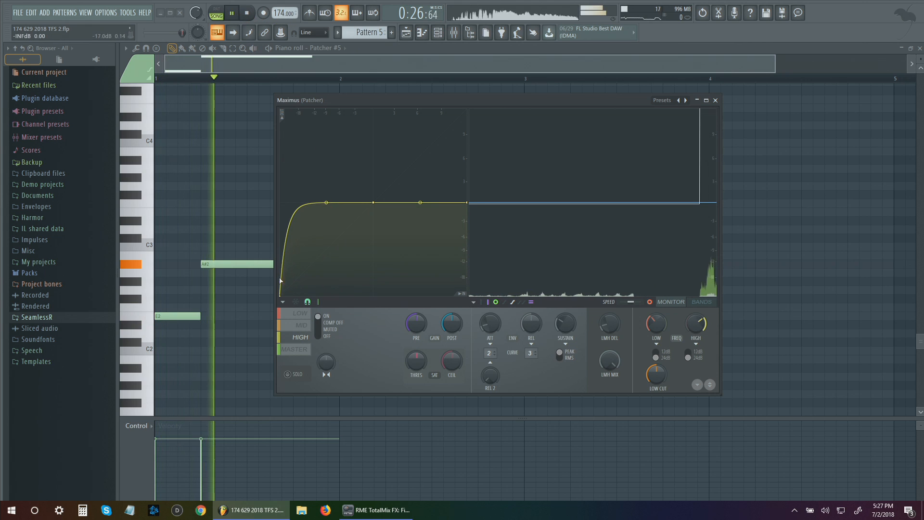
click(293, 350)
scroll(450, 328, down, 6)
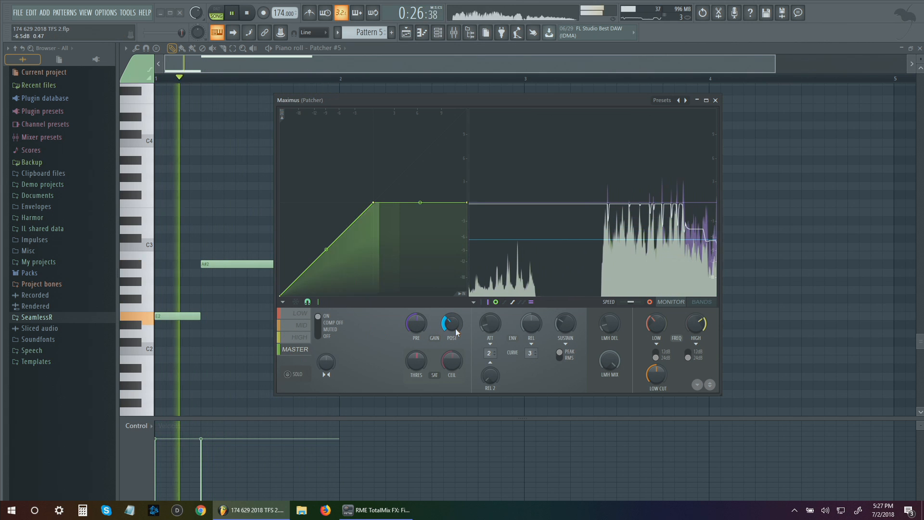
Reshape the master compression curve by adding a lower knee point and deleting the original knee, with the end point at 12 dB in, 0 dB out
right_click(345, 231)
right_click(311, 232)
right_click(374, 204)
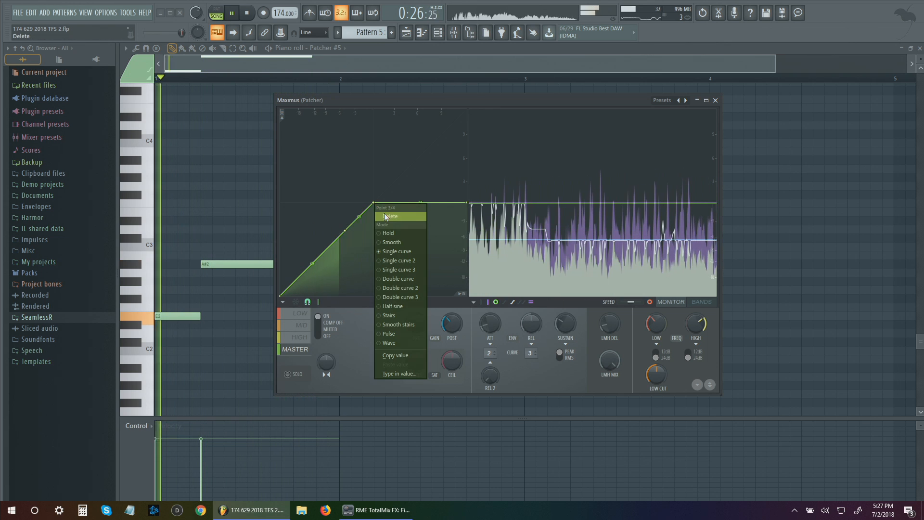
click(387, 214)
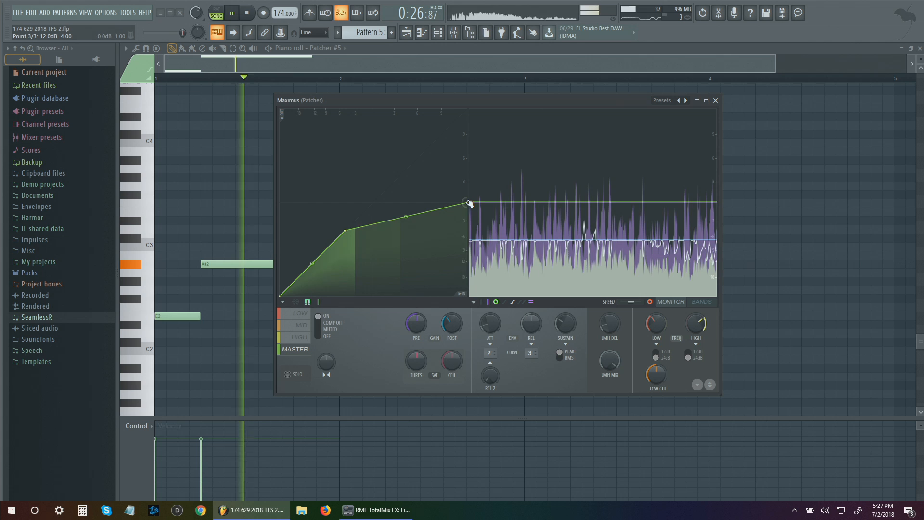
drag(465, 205, 467, 202)
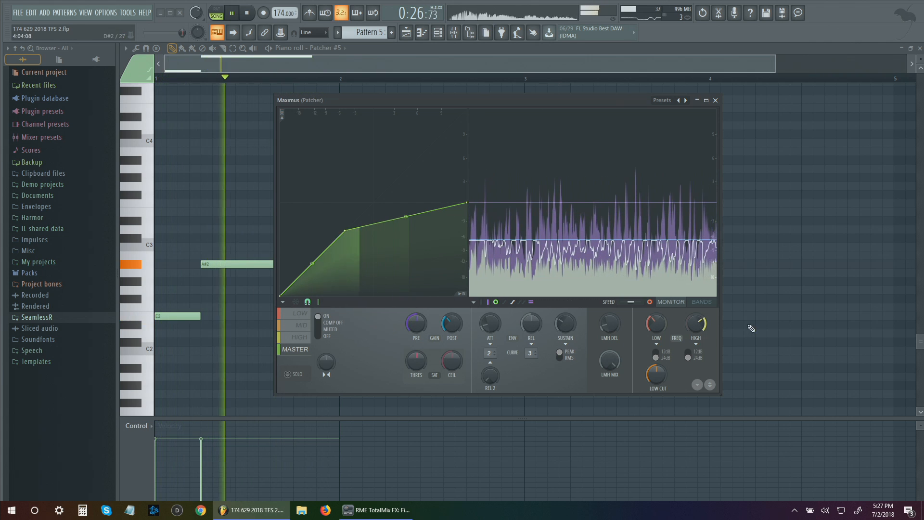
Adjust the high band crossover frequency in Maximus's bands display and return to the monitor display
click(702, 302)
drag(696, 323, 696, 322)
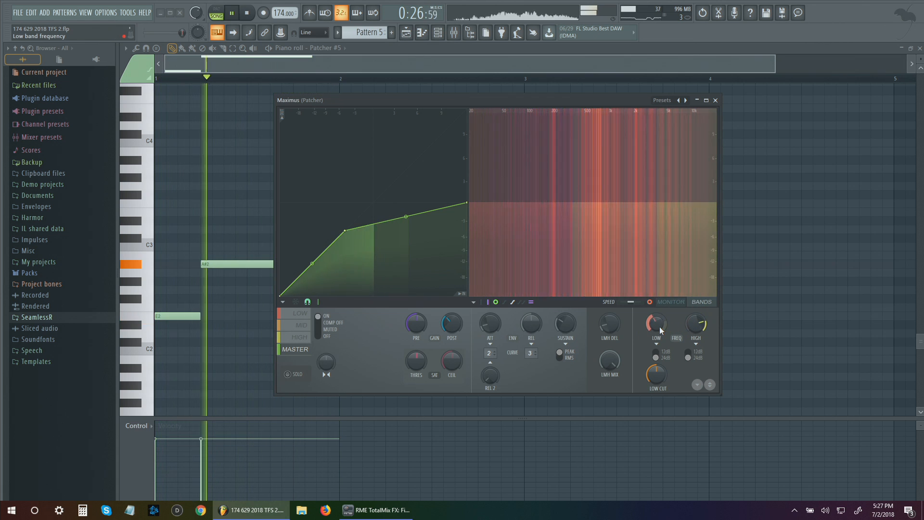
click(696, 331)
click(671, 302)
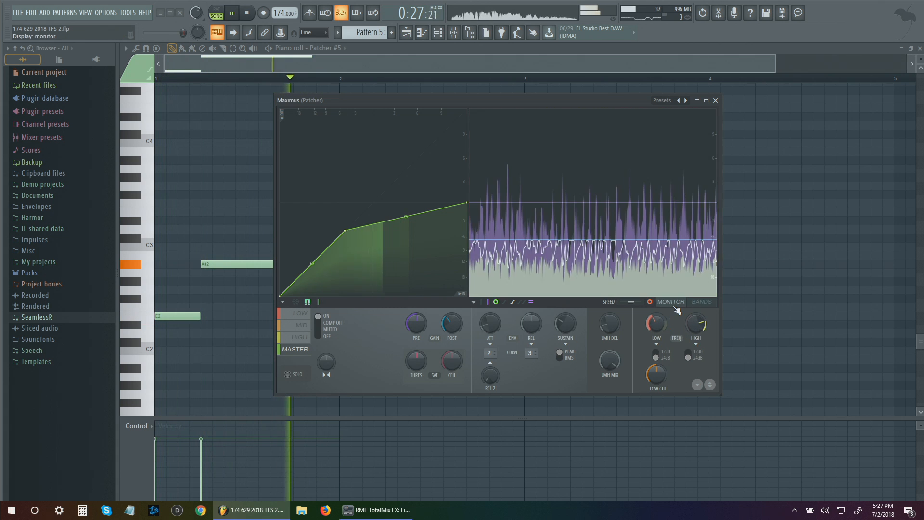
Adjust the master band's release and the LMH delay, set the attack to 0.60 ms, and stop playback
drag(532, 325, 536, 344)
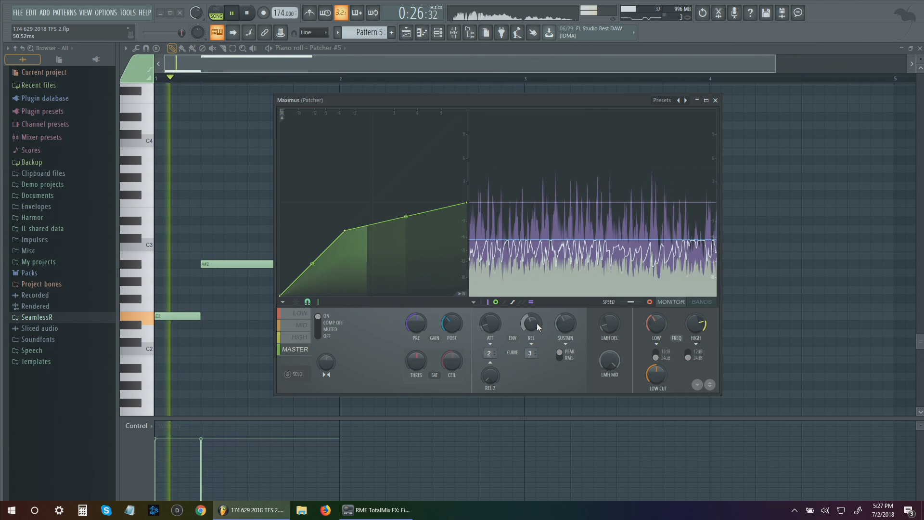
drag(609, 324, 610, 342)
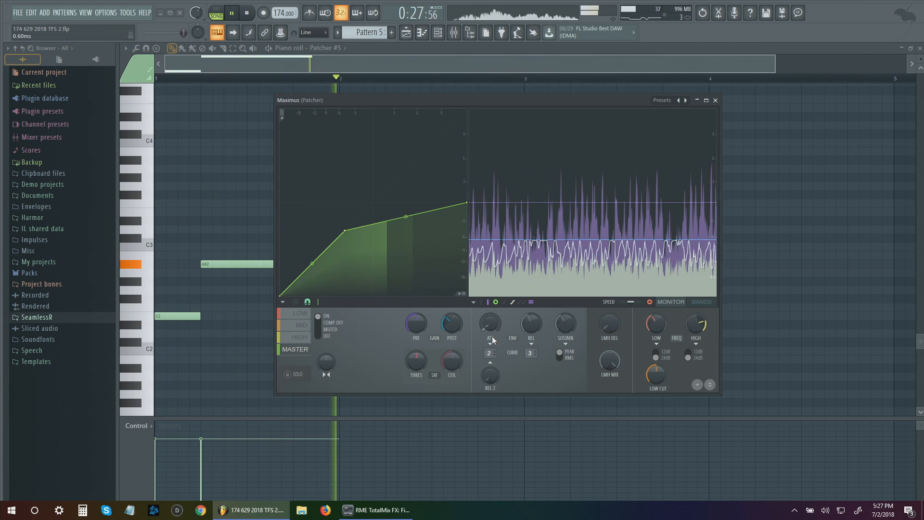
key(space)
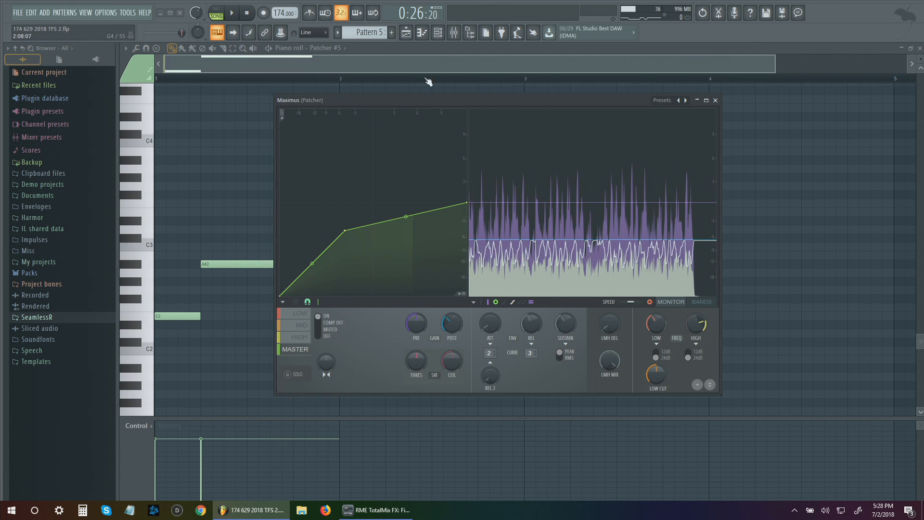
Examine Maximus's high, mid and low bands during playback, then stop and close its window
click(439, 32)
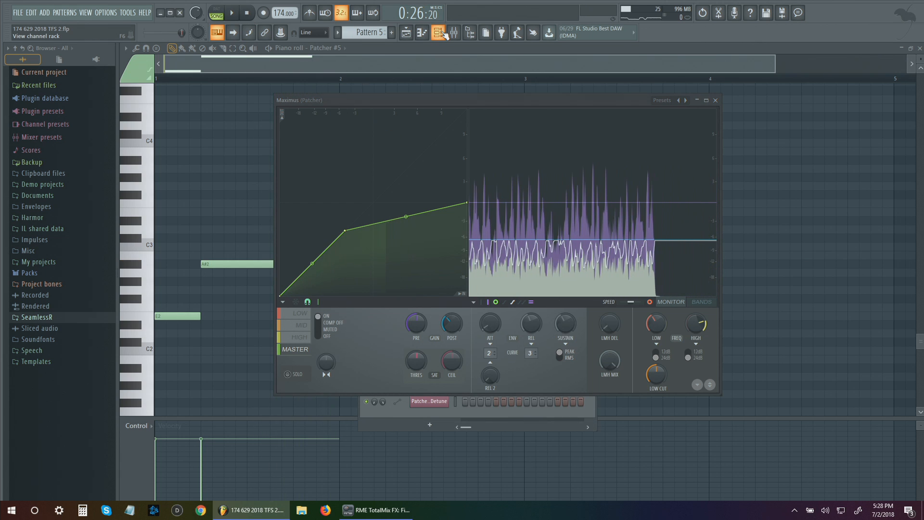
click(305, 340)
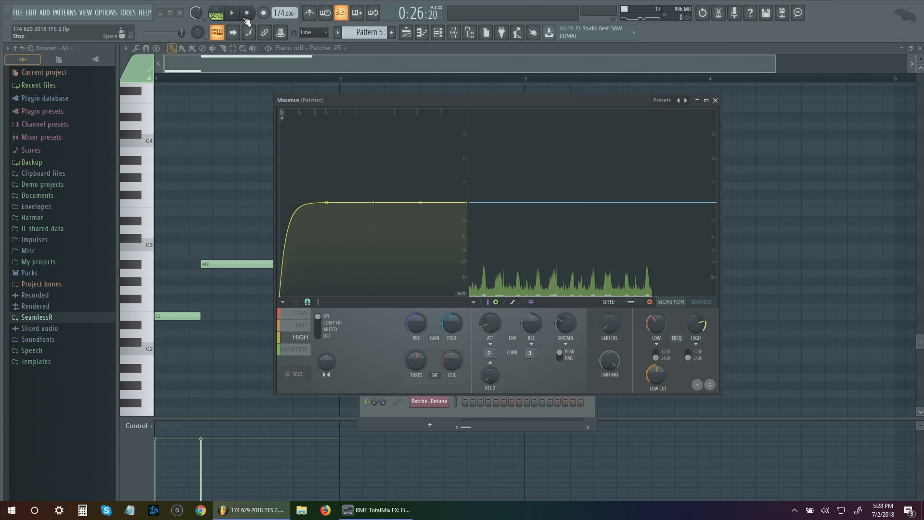
key(space)
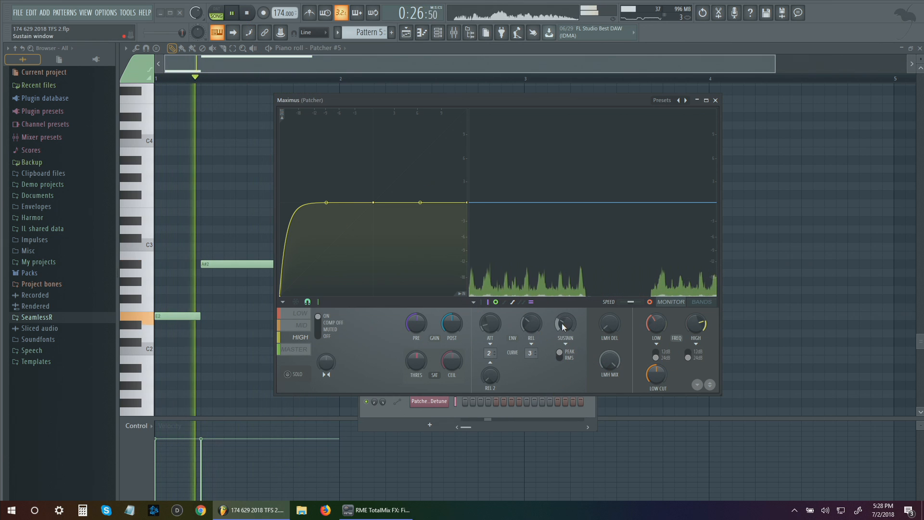
click(307, 330)
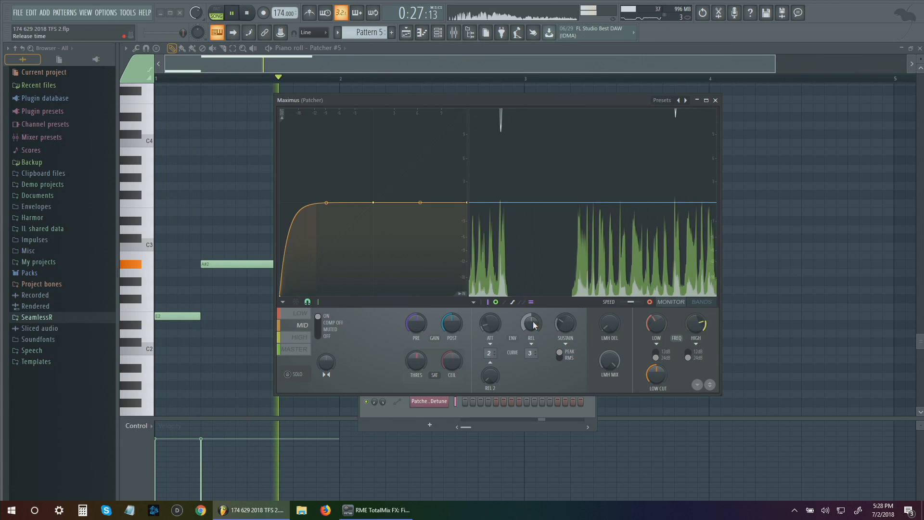
click(300, 313)
click(247, 14)
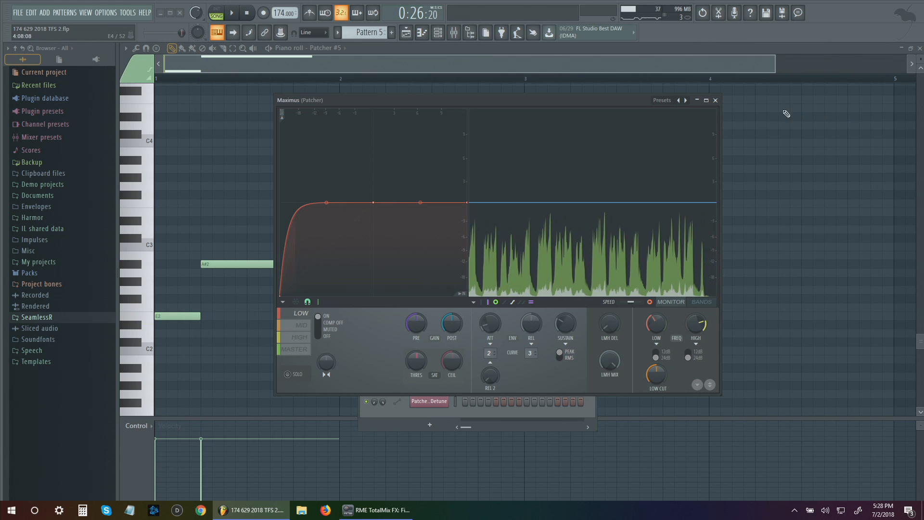
click(716, 100)
Open Patcher #5 in a larger window, spread out its modules towards the output, and open the Vocodex editor
click(437, 377)
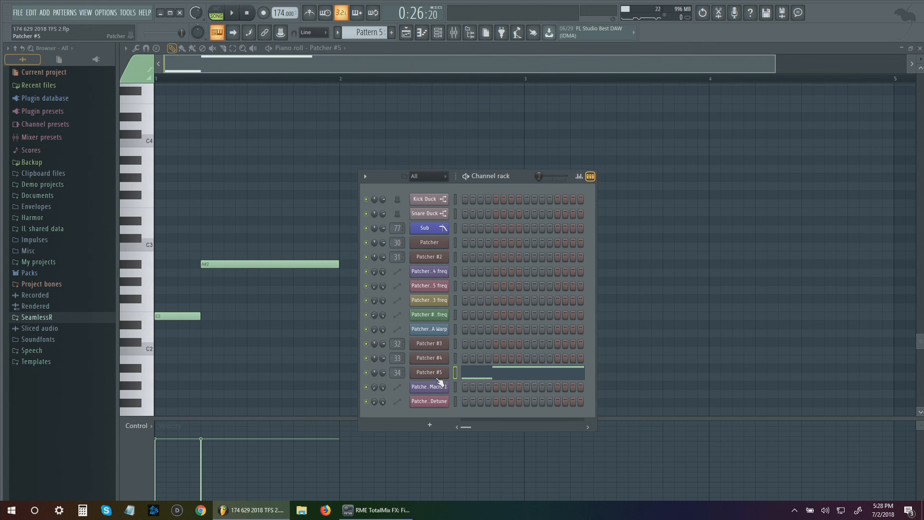
click(437, 376)
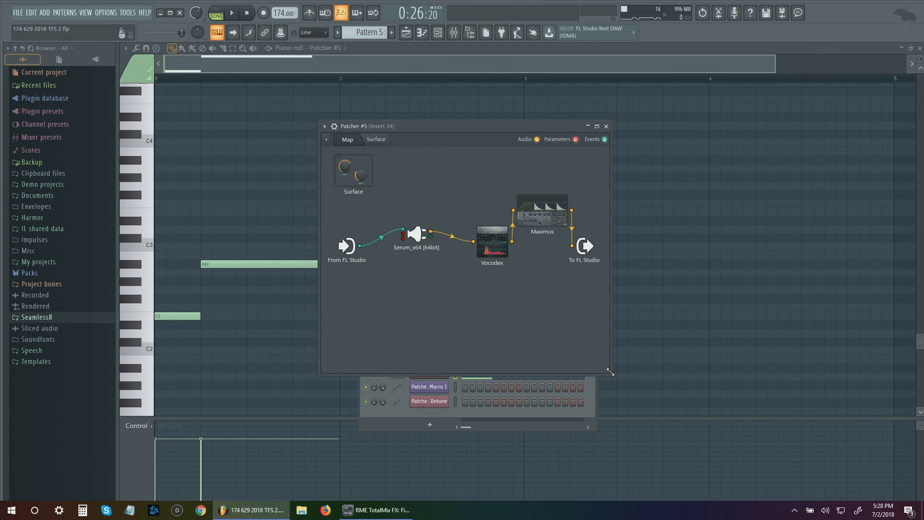
drag(610, 372, 769, 408)
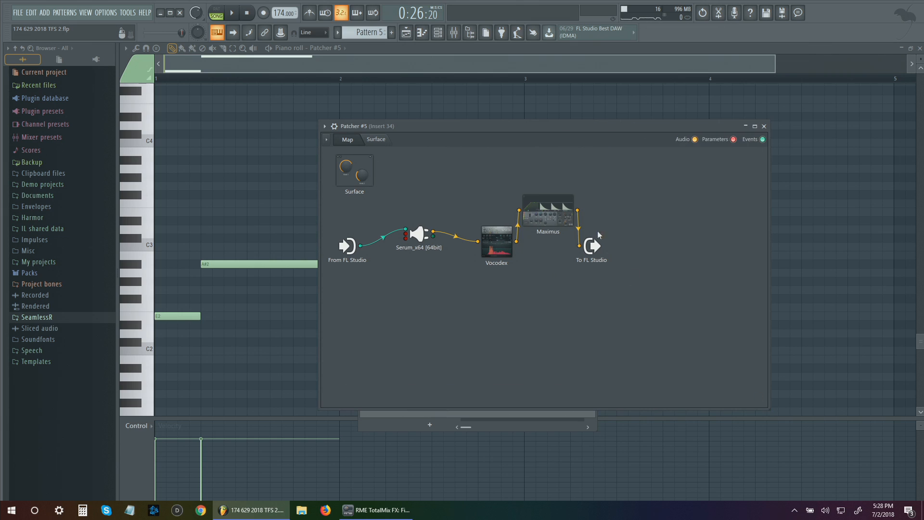
click(503, 257)
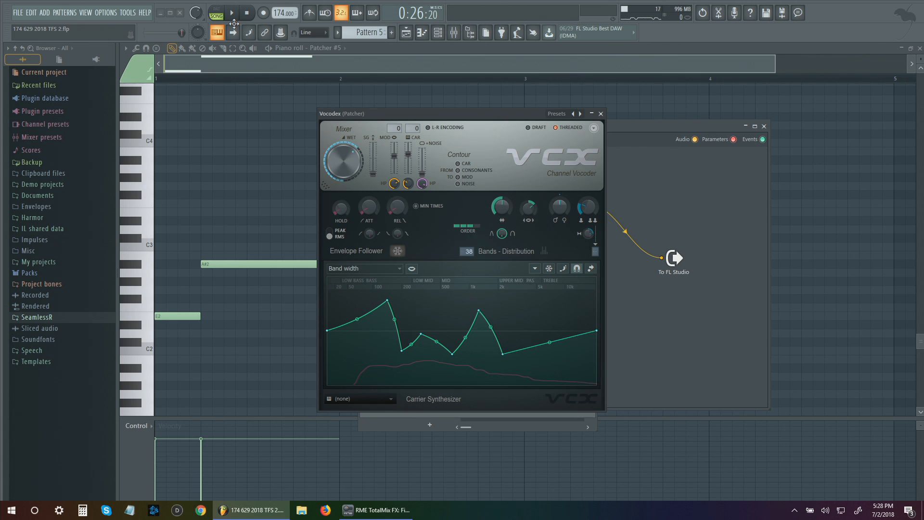
During playback, adjust Vocodex's bandwidth and draw a modulator pitch shift curve dipping to about -800 cents near 621 Hz
key(space)
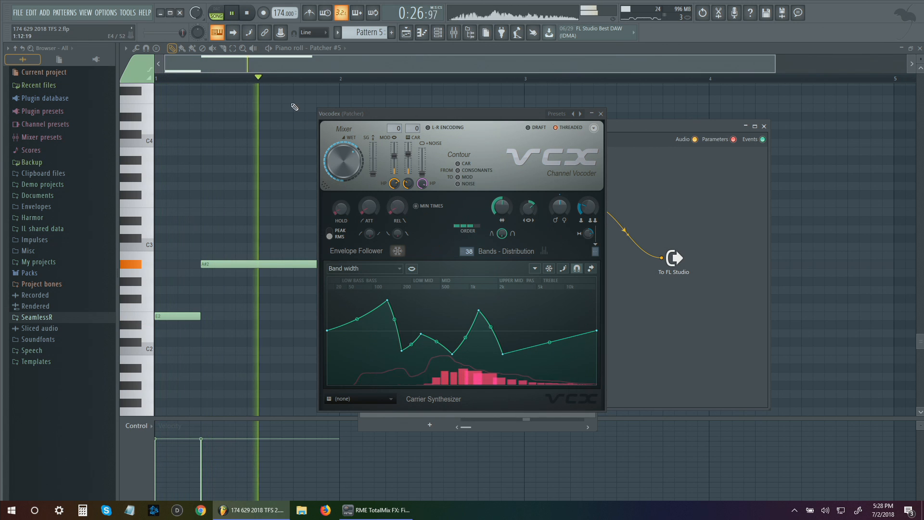
mouse_move(499, 210)
mouse_down()
mouse_move(499, 226)
mouse_move(499, 187)
mouse_move(499, 206)
mouse_up()
click(393, 268)
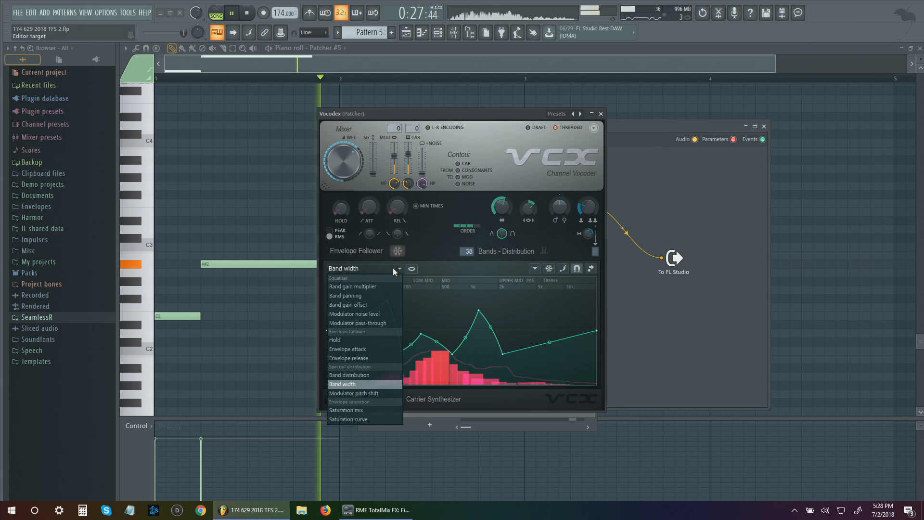
click(387, 376)
right_click(440, 335)
right_click(450, 357)
drag(450, 357, 450, 366)
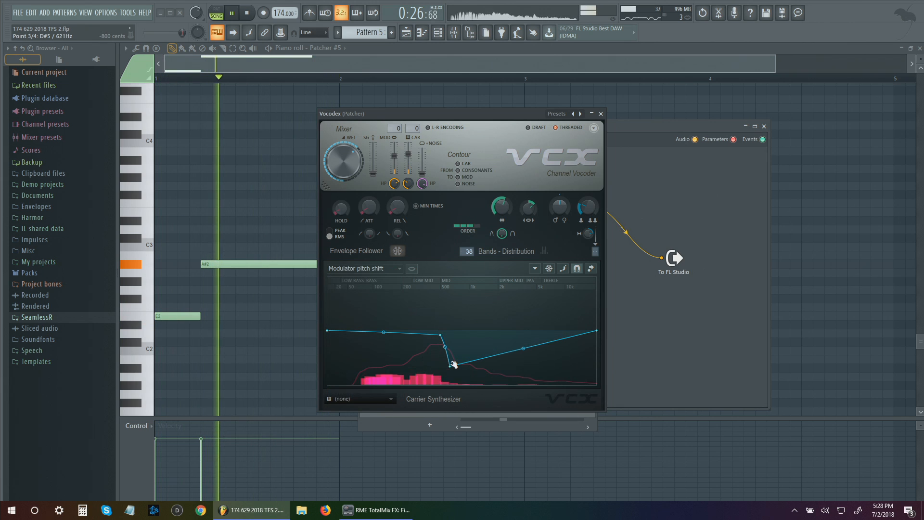
right_click(524, 309)
drag(524, 309, 490, 327)
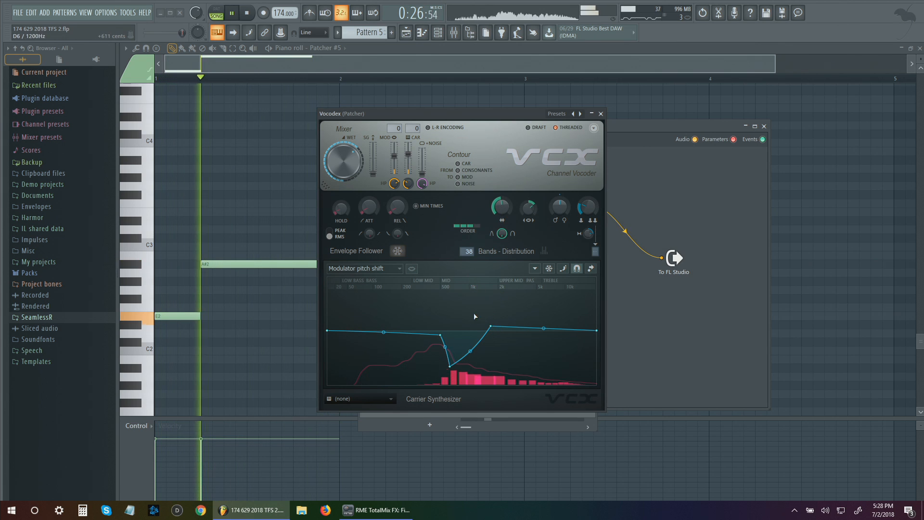
Fine-tune Vocodex's formant shift, band shape and bandwidth during playback, then stop and close its window
drag(557, 212, 560, 208)
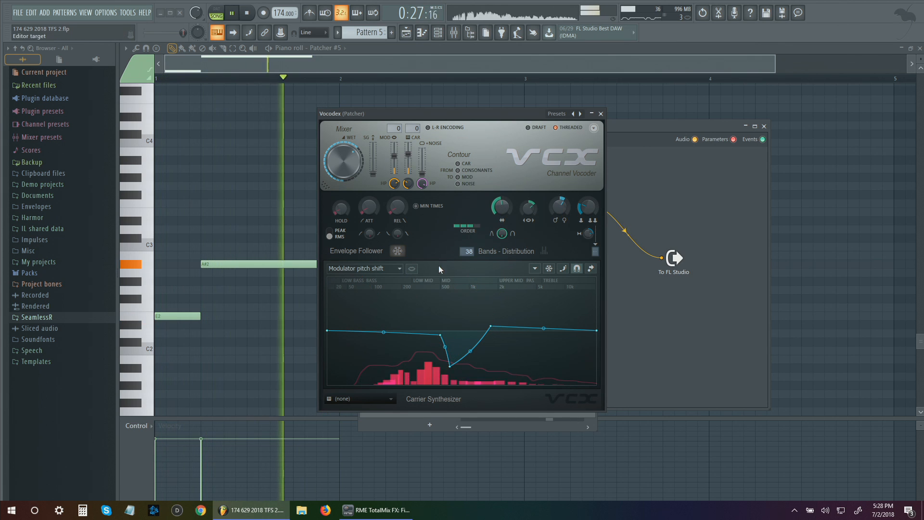
drag(503, 229, 504, 233)
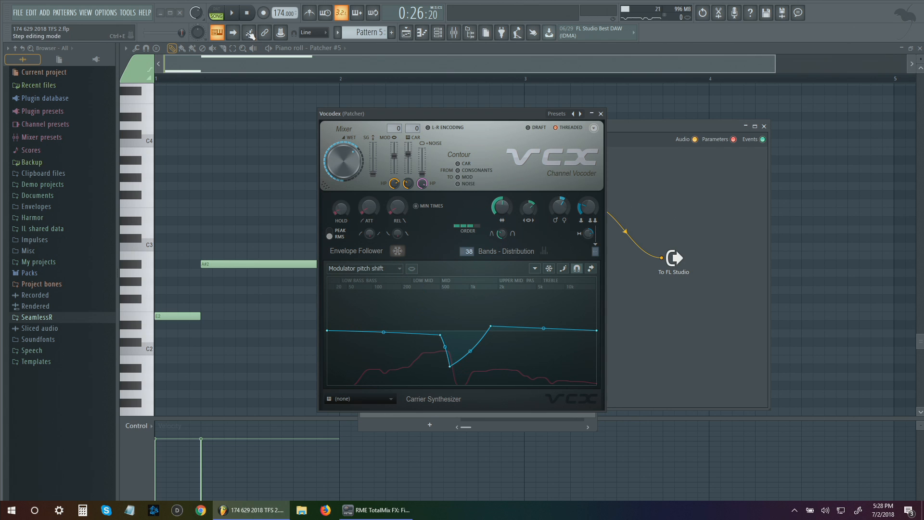
key(space)
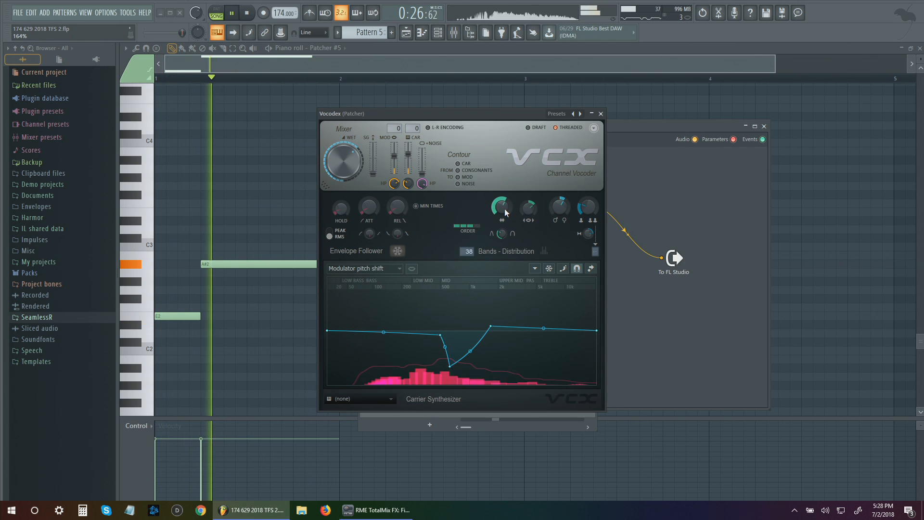
drag(505, 209, 503, 211)
right_click(278, 320)
key(space)
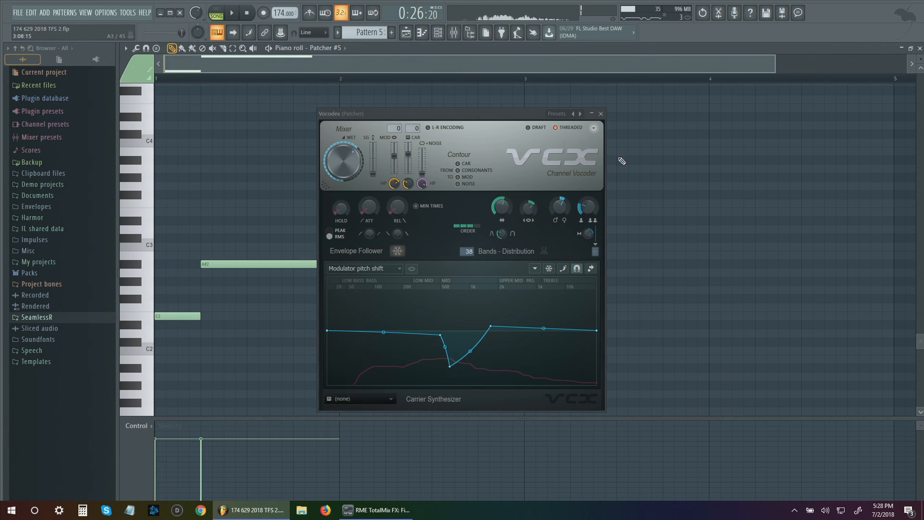
click(601, 113)
Show the mixer while the pattern plays, and bring Patcher #5 back up from the channel rack
key(space)
click(456, 34)
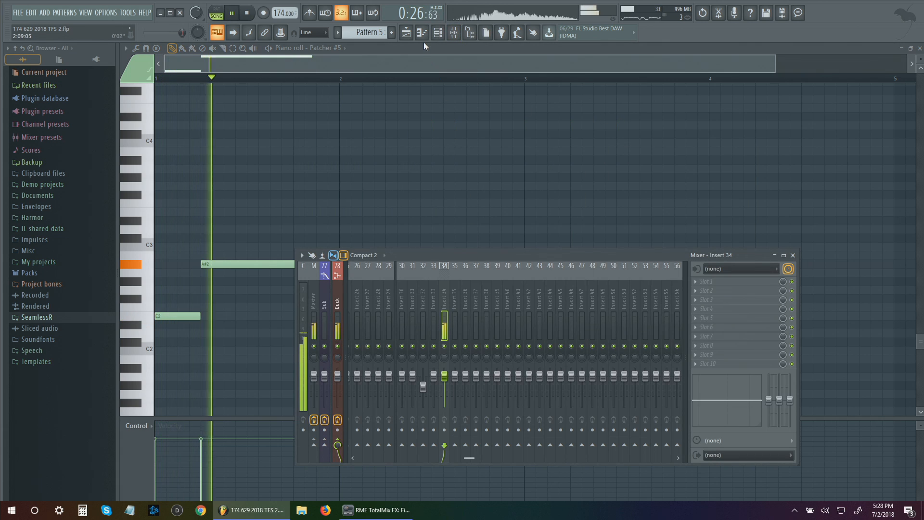
click(437, 32)
click(435, 374)
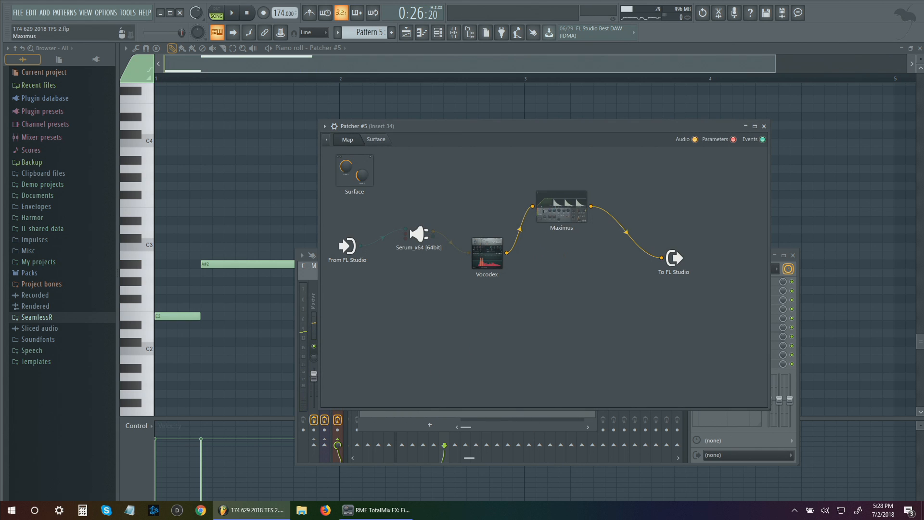
Insert Fruity Delay 3 between Serum and Vocodex in Patcher #5 and open its editor
key(F8)
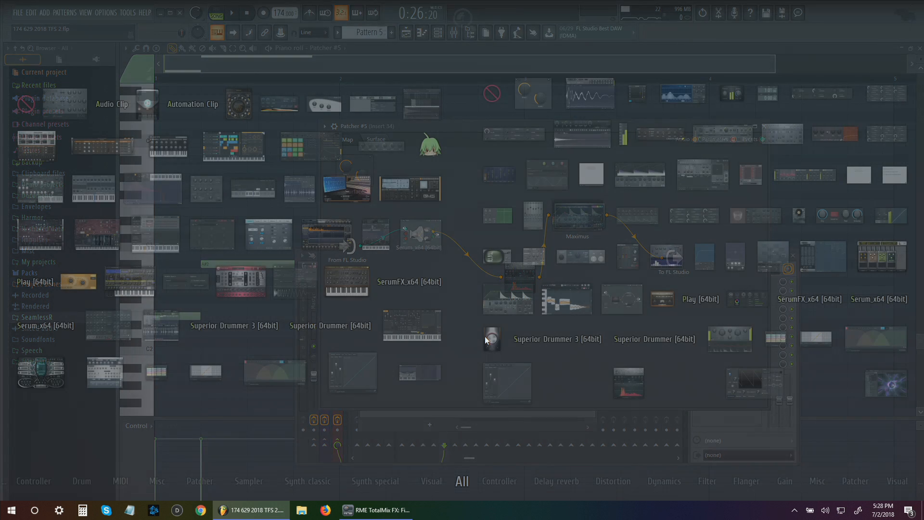
key(F8)
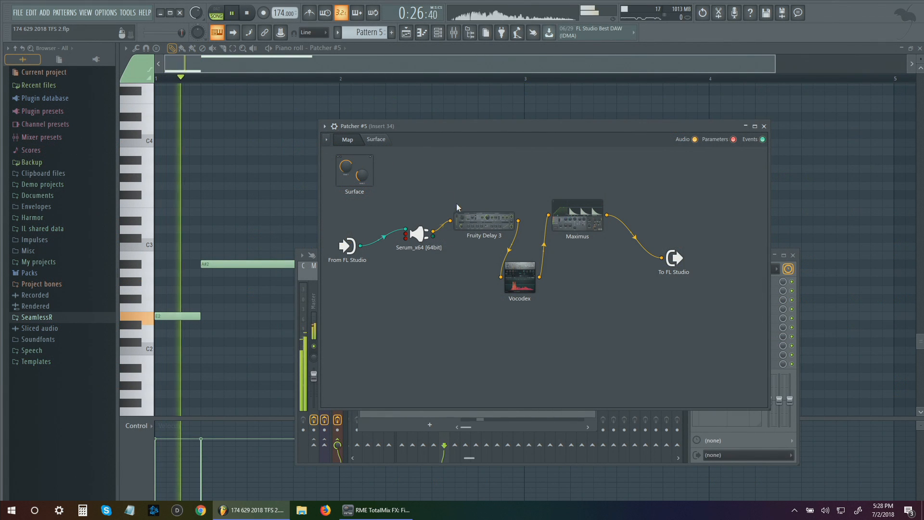
double_click(477, 226)
In Fruity Delay 3, turn off tempo sync, lower the wet output level and set the delay time to about 4.5 ms
click(378, 234)
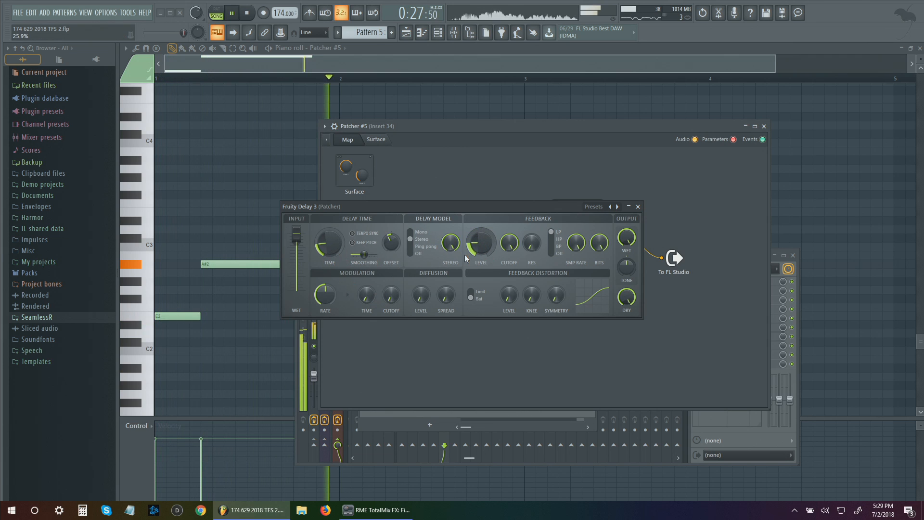
drag(337, 254, 337, 273)
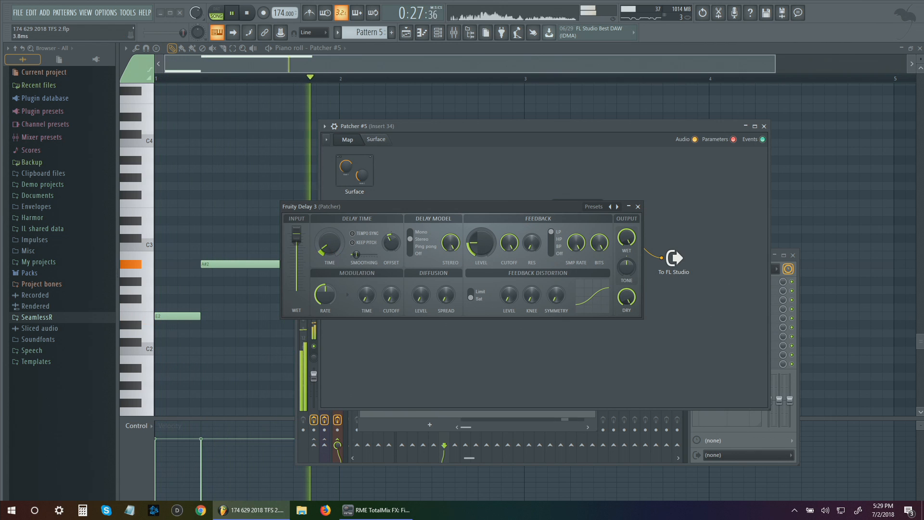
drag(627, 238, 627, 263)
drag(331, 244, 330, 248)
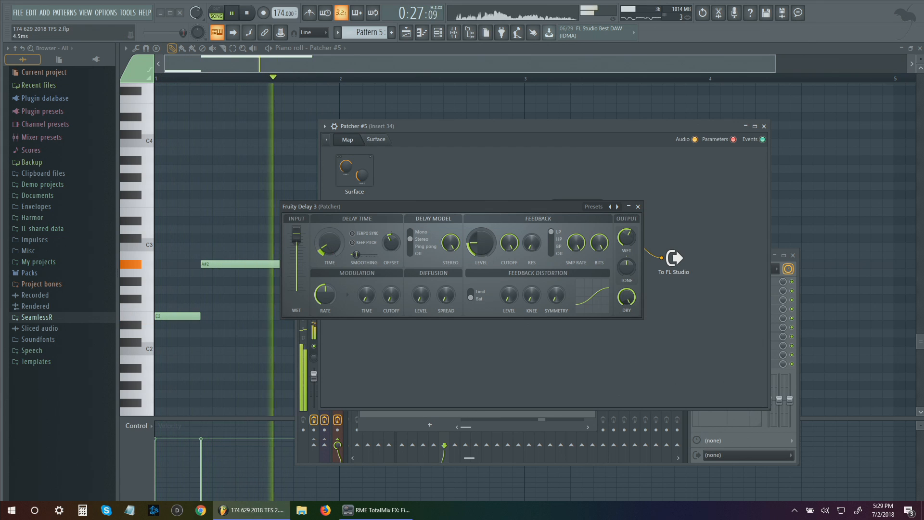
Insert Fruity Parametric EQ 2 between Fruity Delay 3 and Vocodex, move Maximus beside the output, and restart playback
key(space)
click(638, 206)
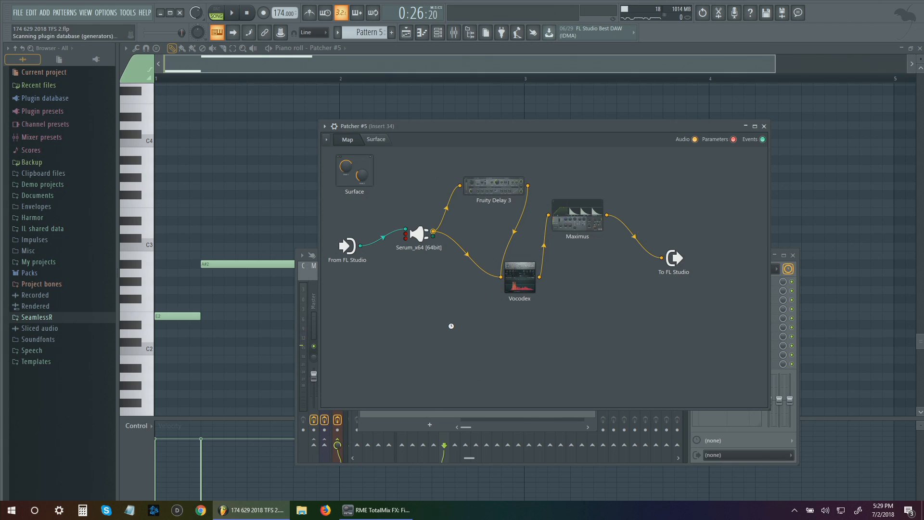
key(F8)
drag(573, 221, 529, 190)
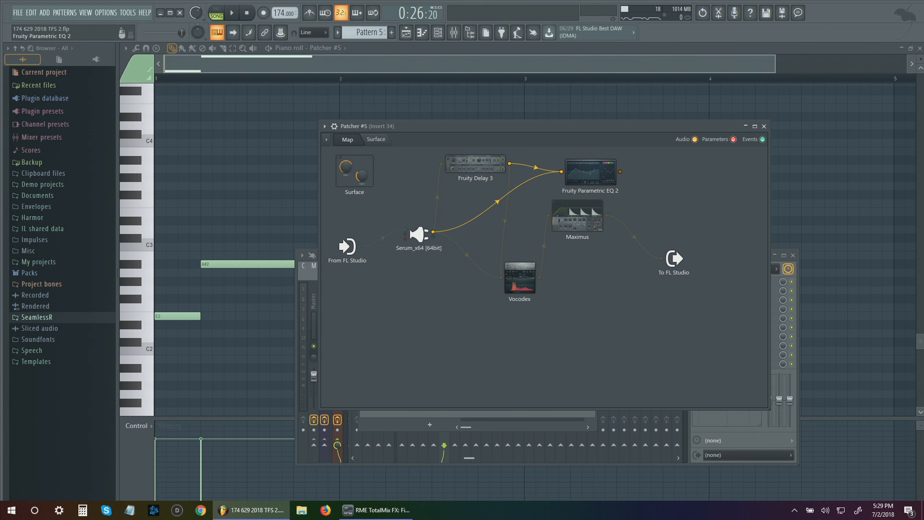
right_click(604, 172)
click(634, 205)
key(F8)
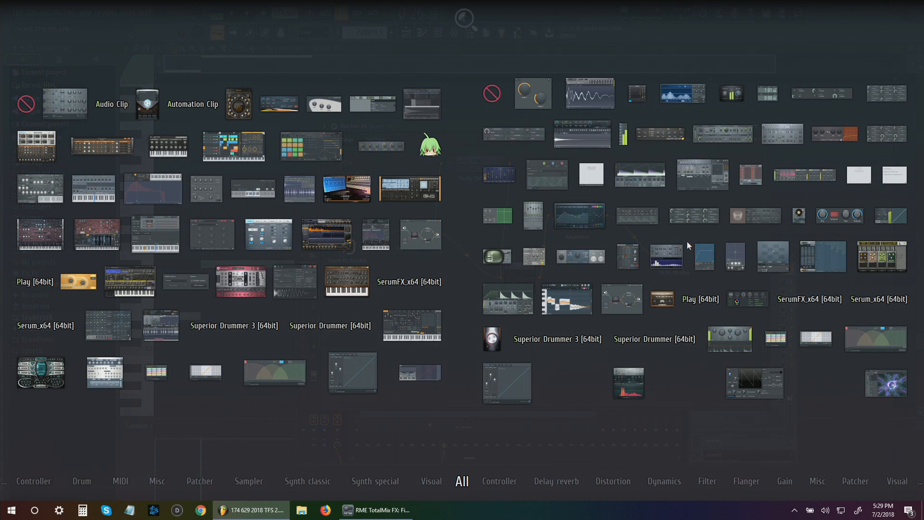
drag(687, 241, 530, 171)
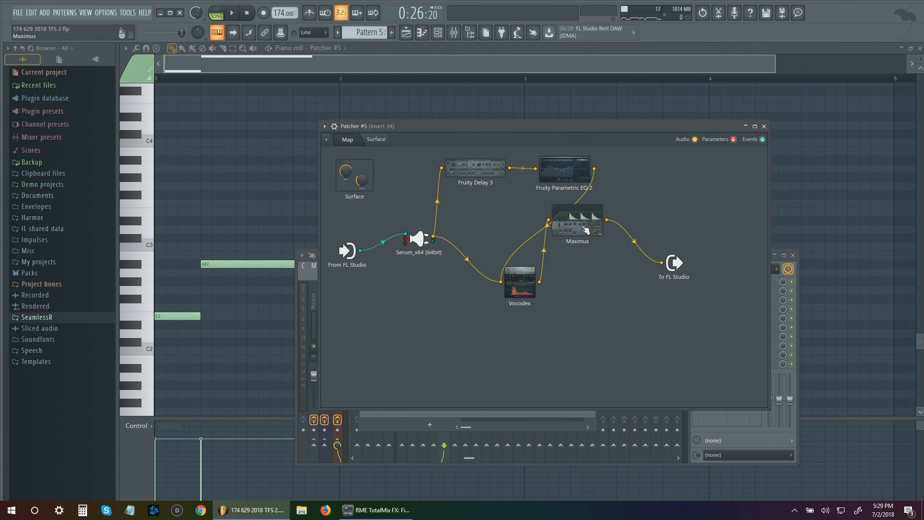
drag(582, 227, 633, 257)
click(236, 18)
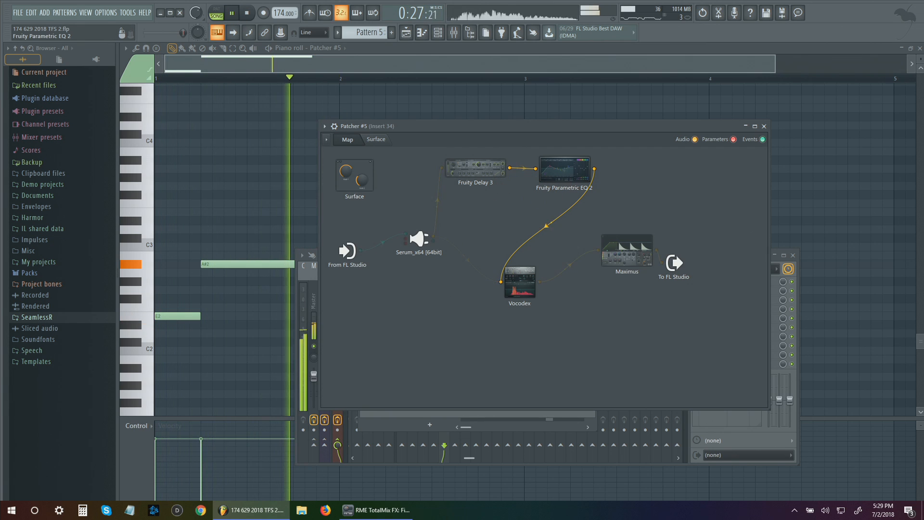
Open Fruity Parametric EQ 2 and change band 1 to a high-pass filter
double_click(564, 169)
right_click(354, 260)
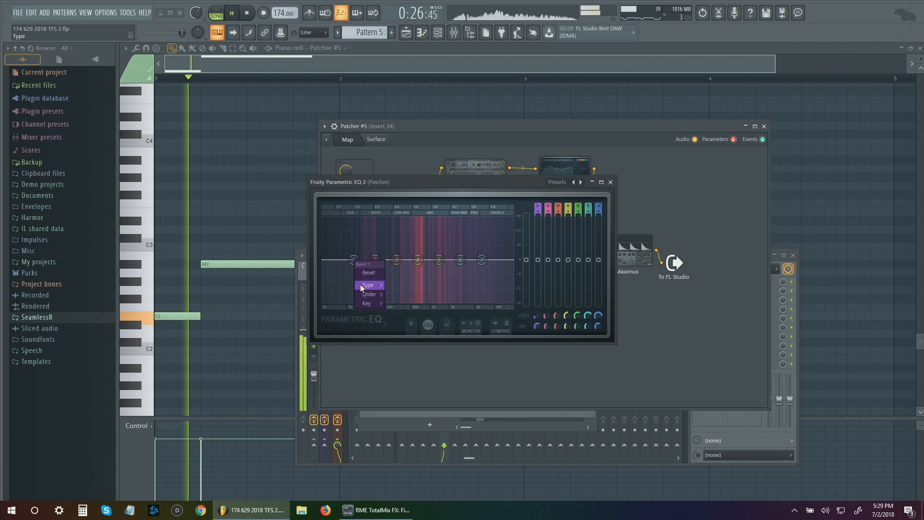
mouse_move(369, 285)
click(400, 309)
right_click(354, 261)
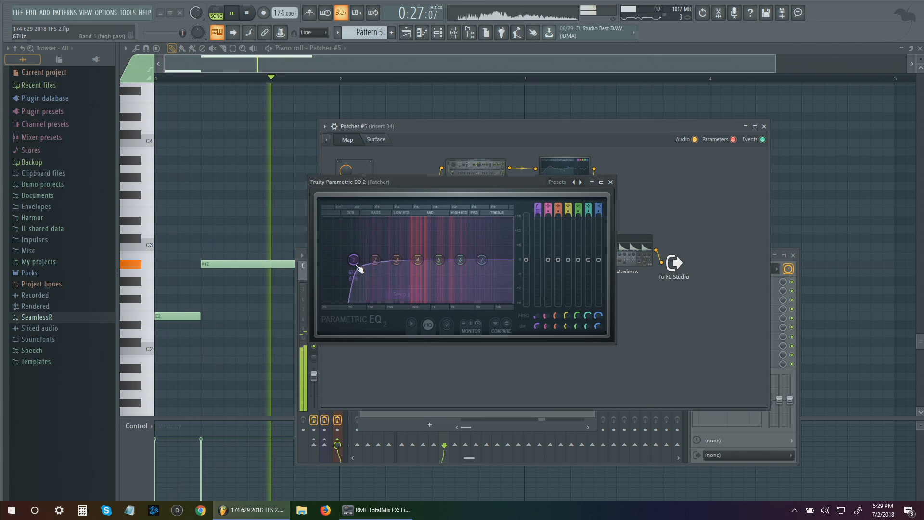
Make EQ band 7 a low-pass filter with a steeper slope, lower its frequency to the upper mids, and close the editor
right_click(482, 260)
mouse_move(495, 284)
click(532, 294)
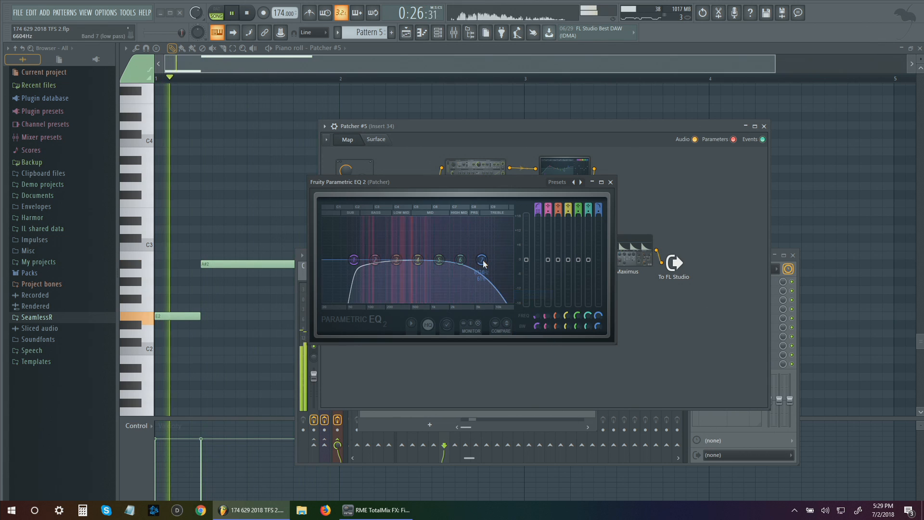
right_click(482, 261)
click(533, 294)
drag(482, 260, 450, 260)
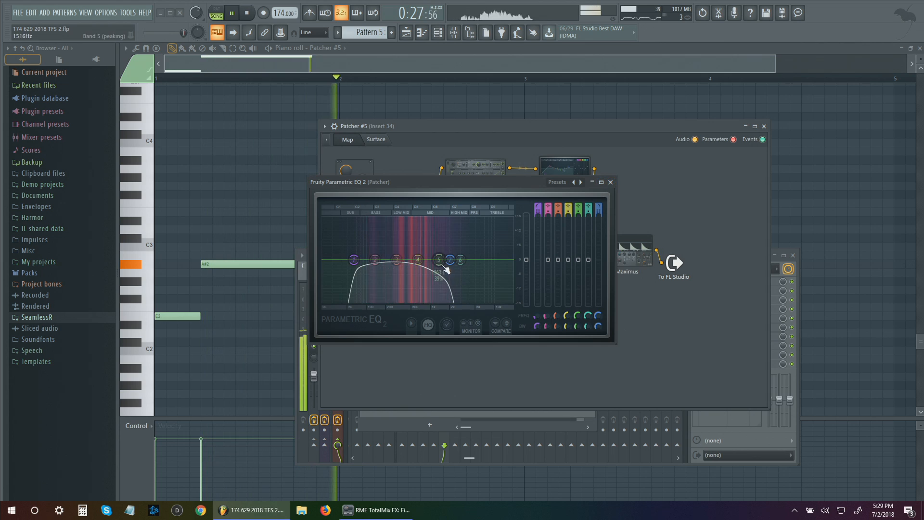
click(611, 182)
Add a second Fruity Delay 3 and a copy of the Parametric EQ 2, chaining them in parallel from Serum to Vocodex
right_click(478, 182)
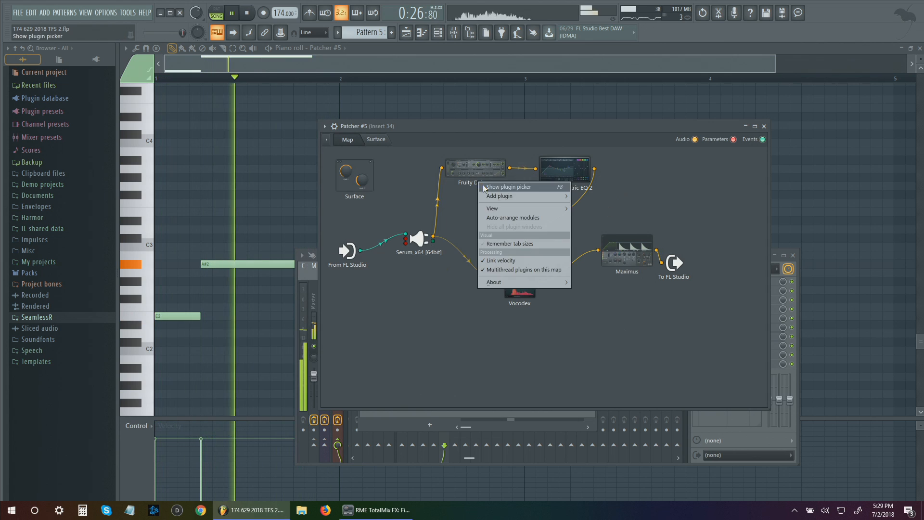
right_click(482, 169)
click(495, 187)
right_click(553, 187)
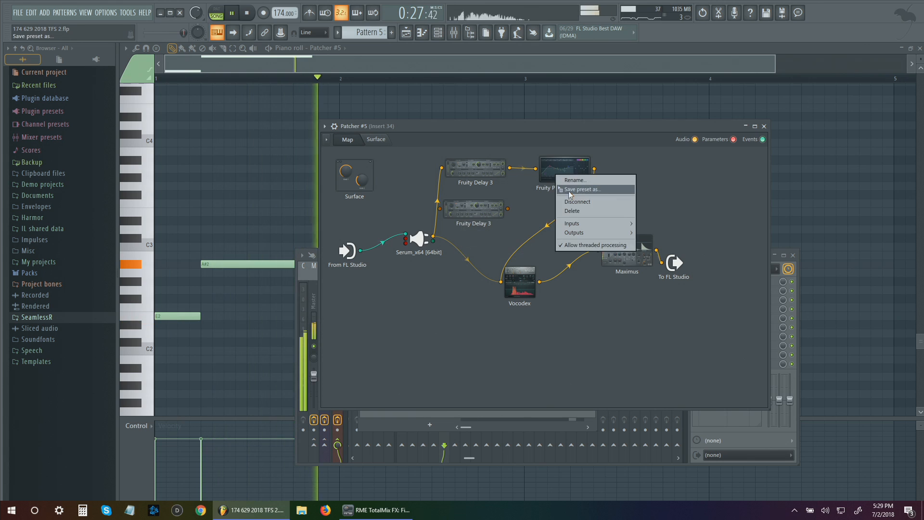
click(568, 204)
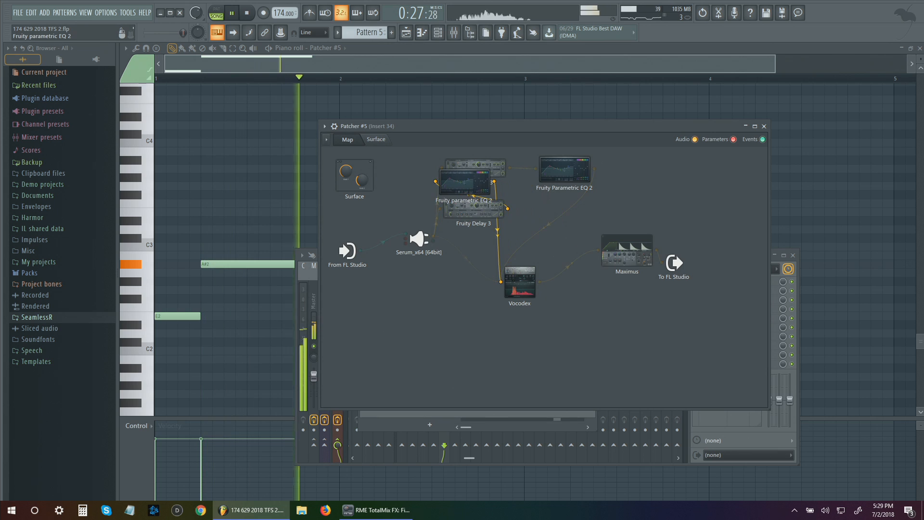
drag(534, 207, 640, 203)
In the copied EQ, raise band 7's low-pass into the treble and band 1's high-pass into the mids
double_click(641, 204)
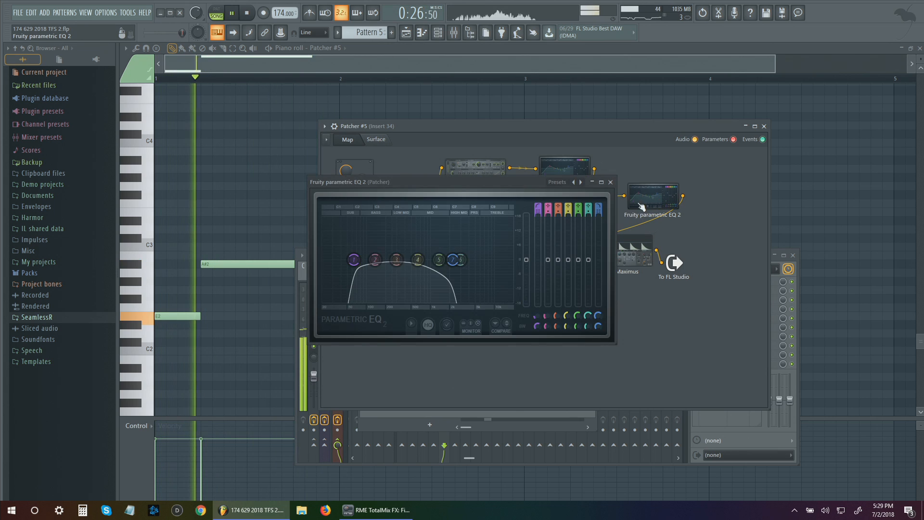
drag(452, 261, 502, 260)
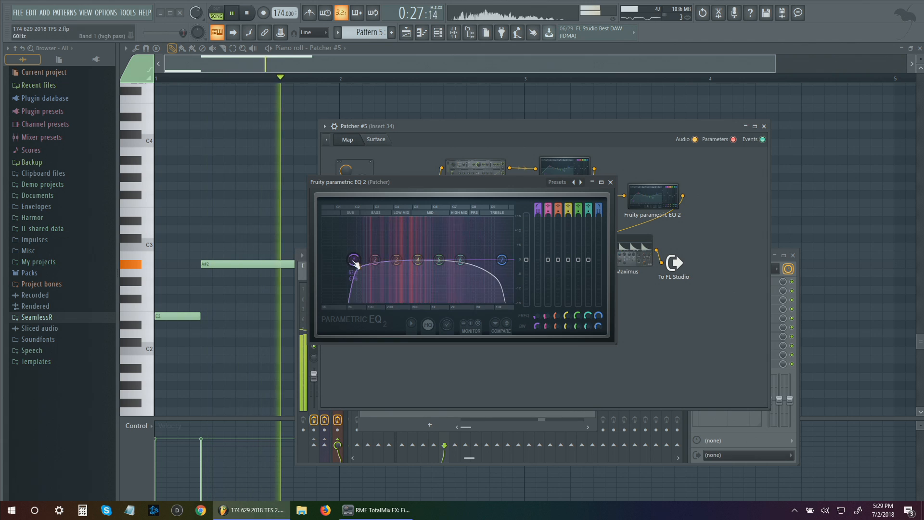
drag(354, 260, 422, 260)
scroll(432, 260, up, 3)
click(610, 183)
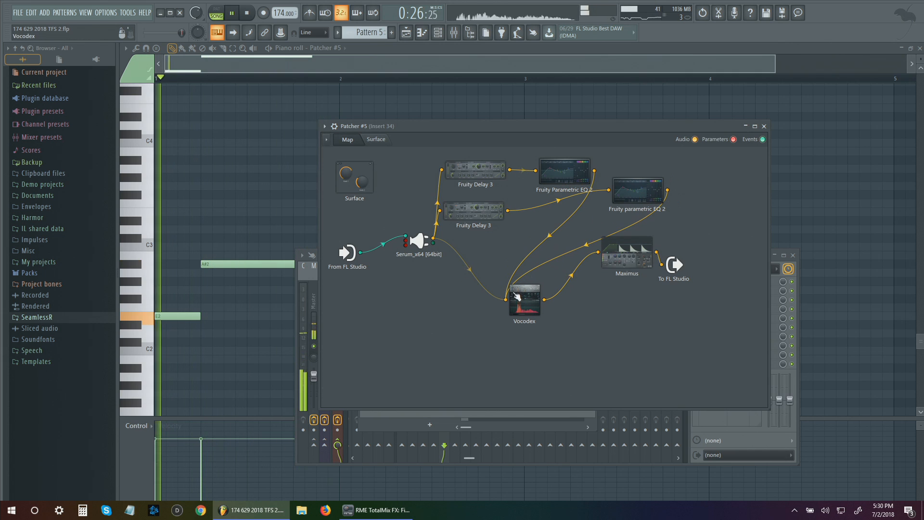
In the second Fruity Delay 3, adjust the delay time, set the offset to about 20% and lower the output tone
double_click(496, 217)
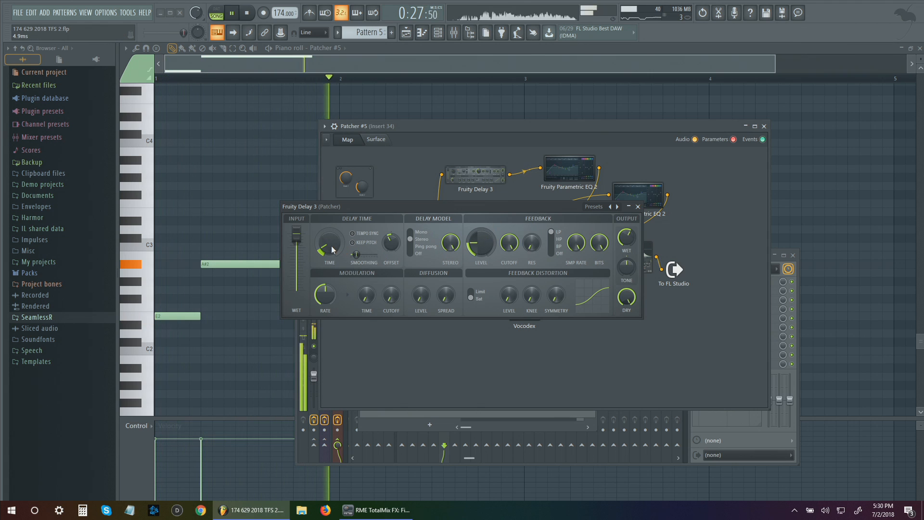
drag(331, 250, 331, 243)
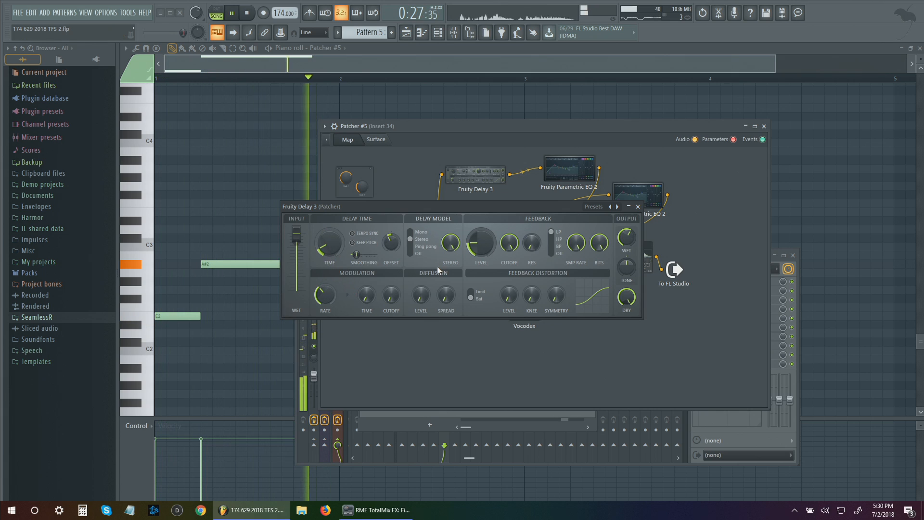
drag(390, 242, 390, 236)
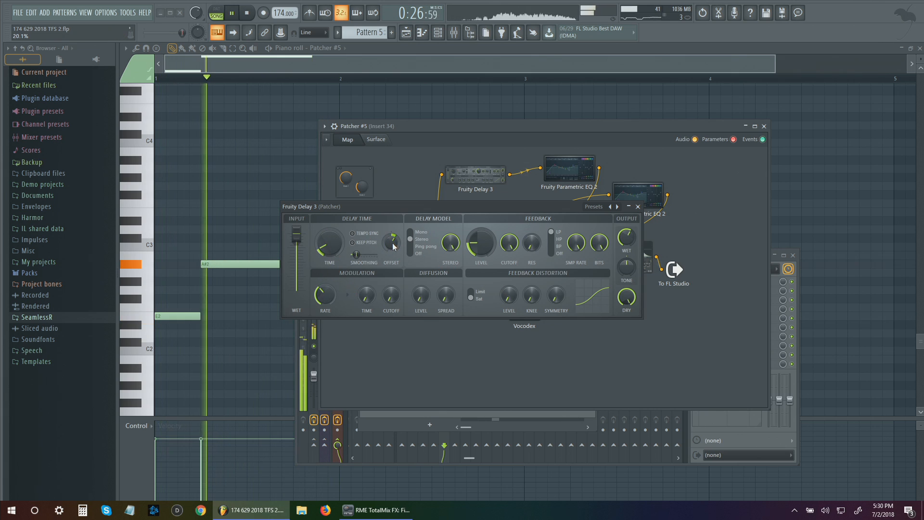
drag(625, 270, 625, 278)
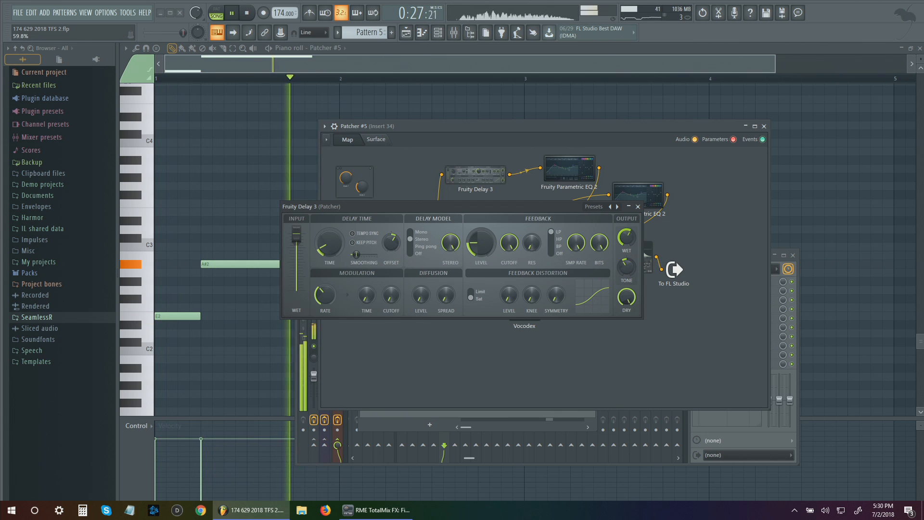
click(639, 207)
Set the first Fruity Delay 3's delay time to about 7 ms, stop playback and activate its Time parameter
double_click(476, 175)
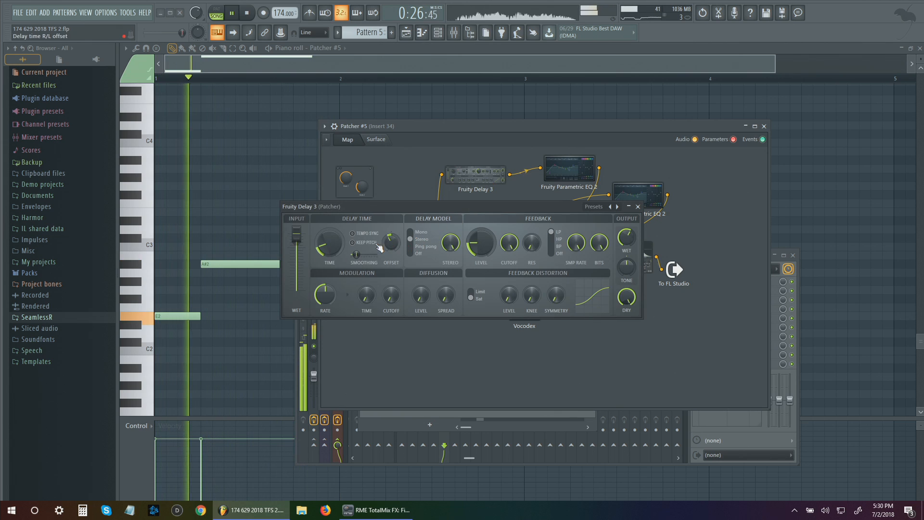
click(328, 251)
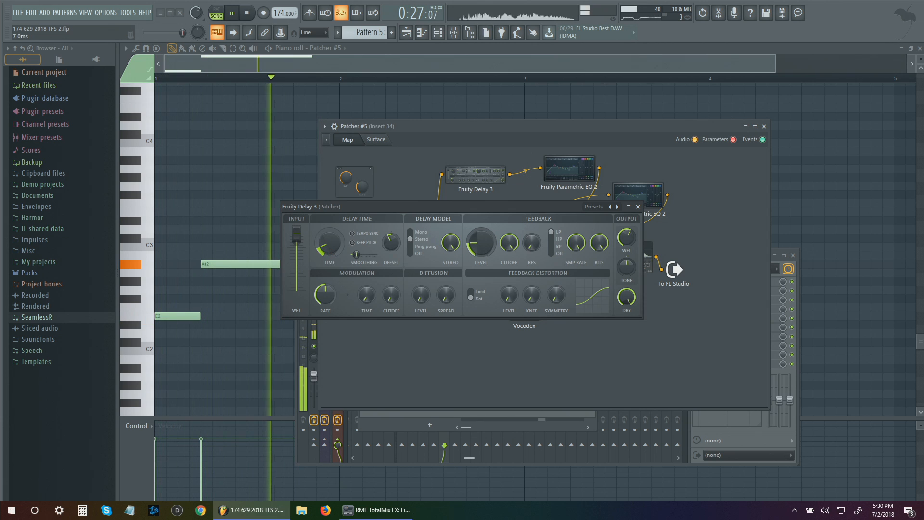
key(space)
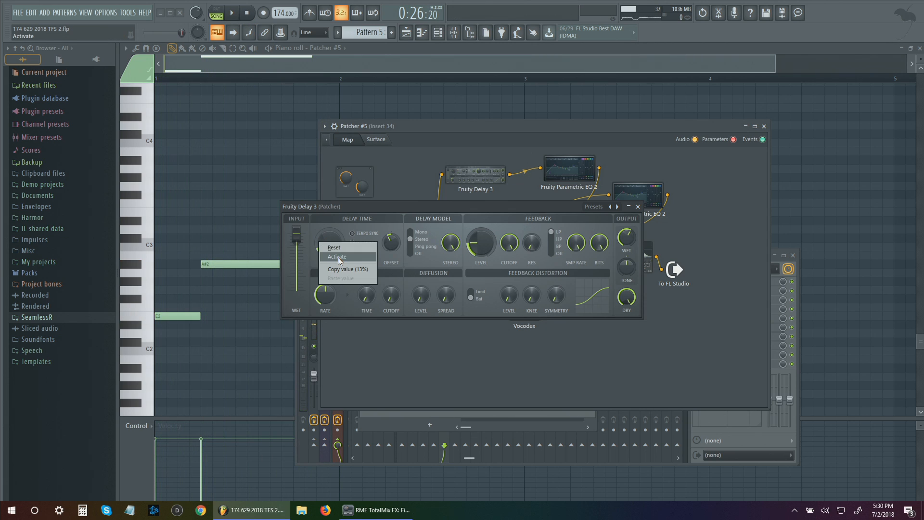
click(638, 207)
Activate the second Fruity Delay 3's Time parameter and create an automation clip for it
double_click(476, 175)
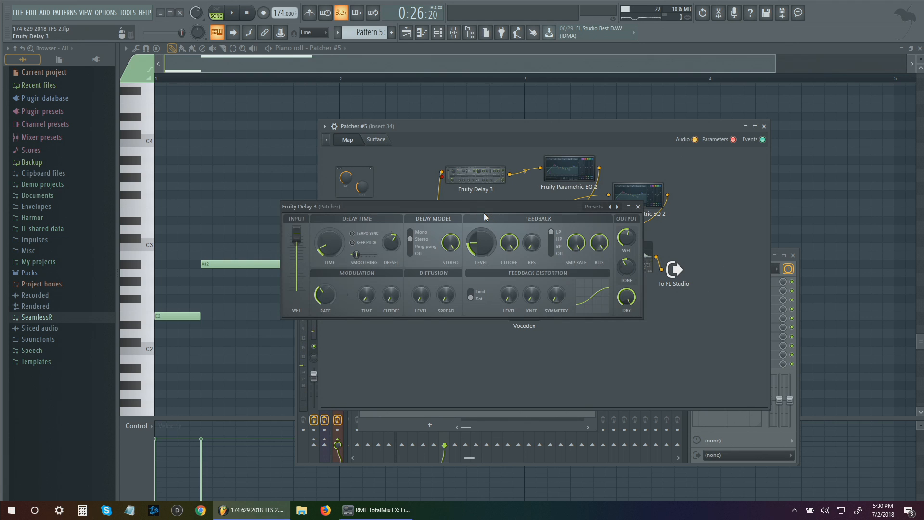
right_click(325, 250)
click(355, 265)
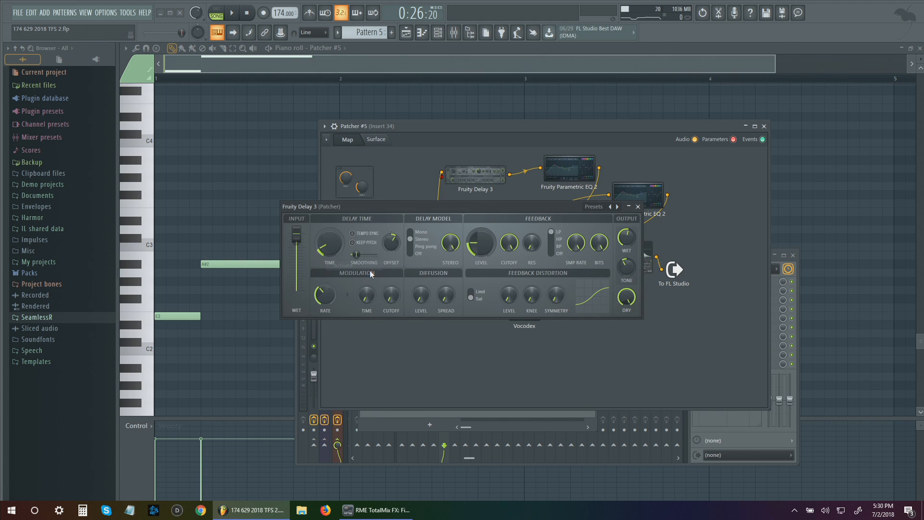
right_click(326, 241)
click(350, 315)
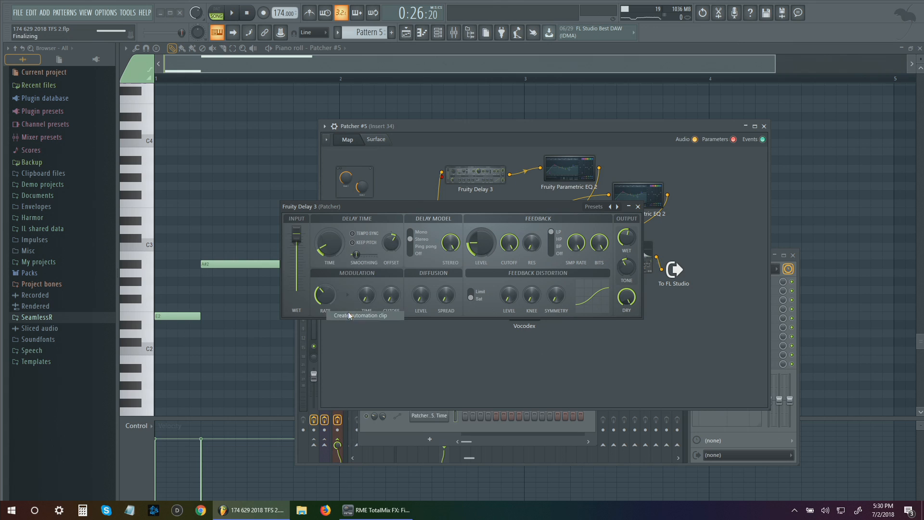
right_click(320, 244)
click(643, 208)
click(643, 208)
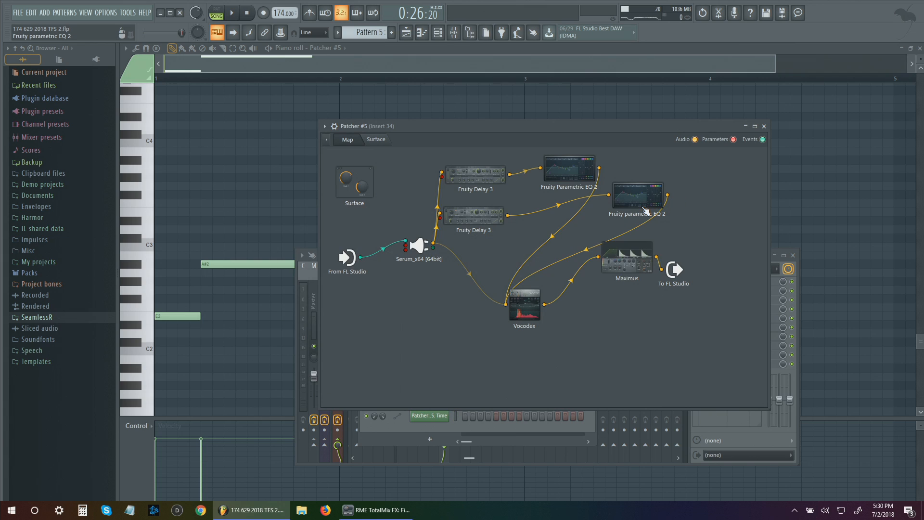
Shift the second Fruity Delay 3 slightly away from Serum in the map and audition the pattern
drag(484, 224, 491, 224)
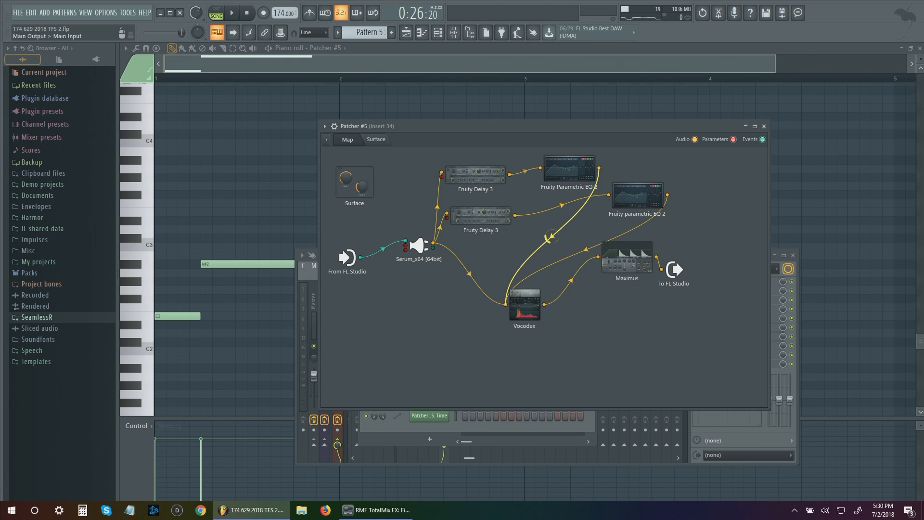
click(231, 13)
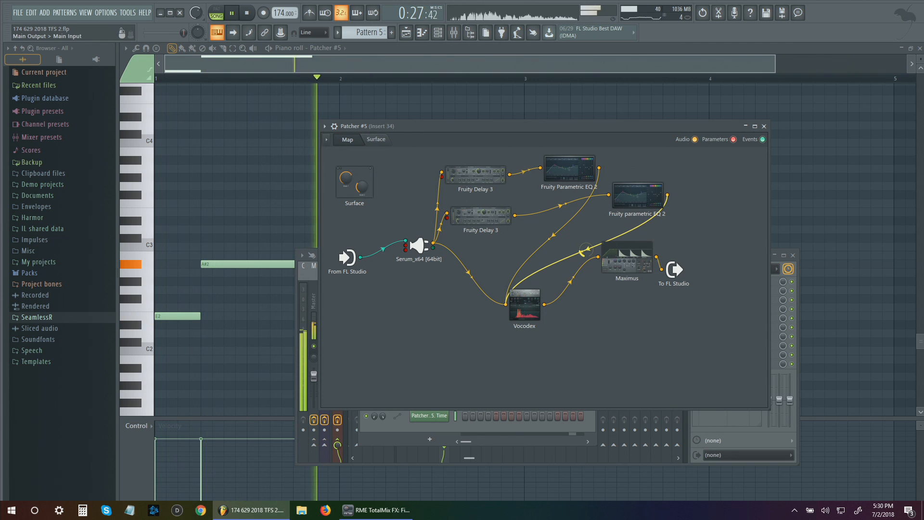
click(244, 16)
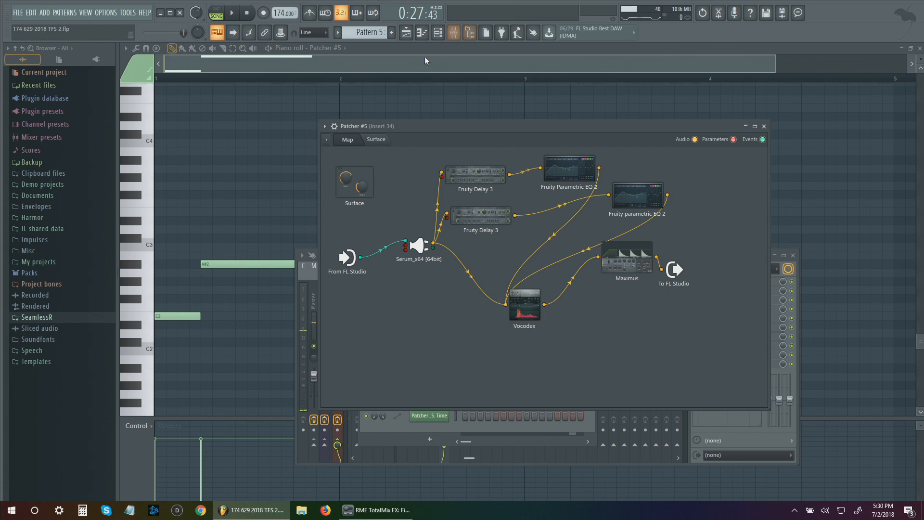
Check the new clip in the playlist, and create another automation clip for the first Fruity Delay 3's Time parameter
click(415, 34)
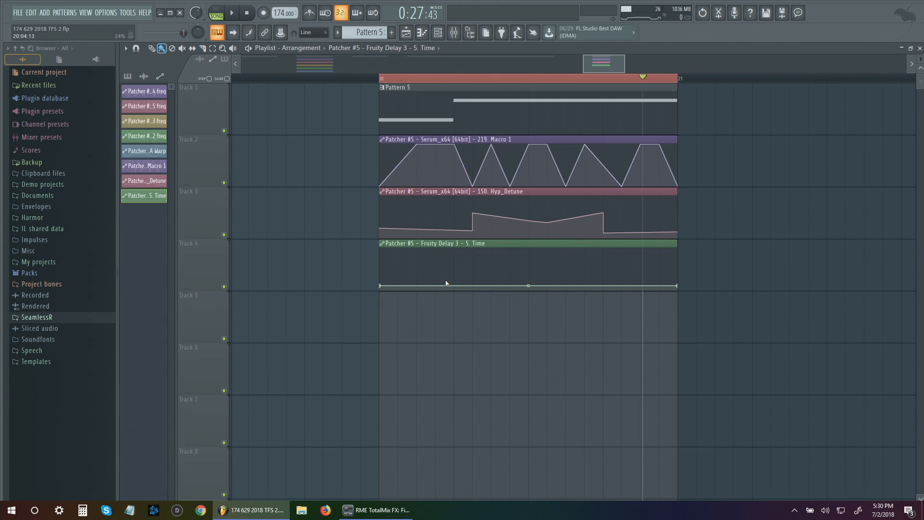
click(447, 35)
click(436, 372)
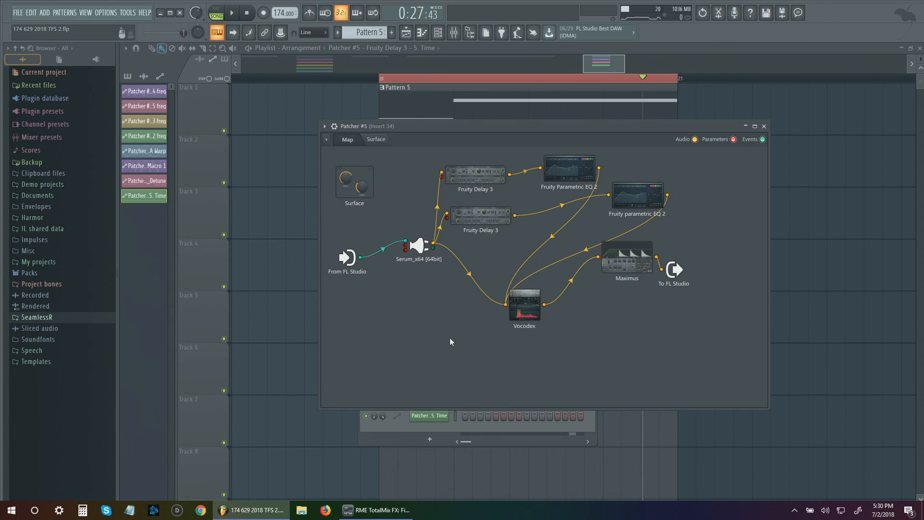
right_click(442, 177)
click(462, 248)
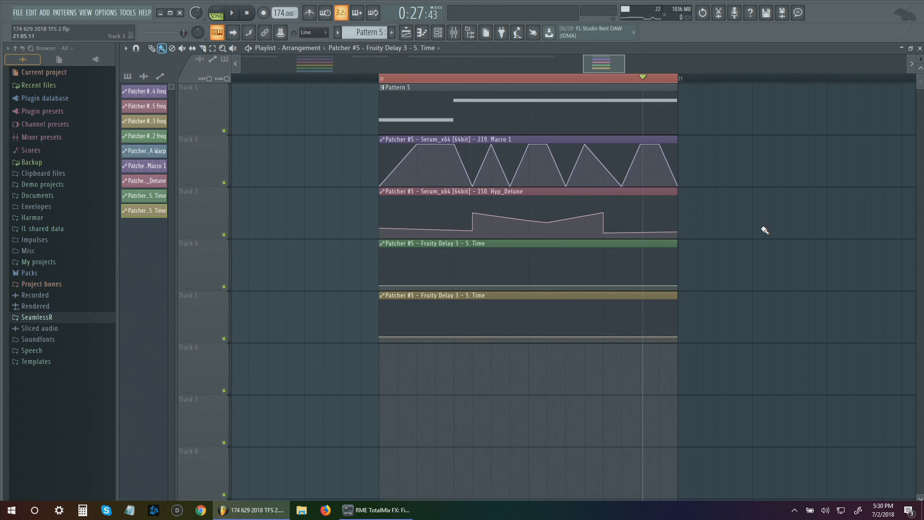
Add a slightly raised point at 20:03:00 to the track 4 Fruity Delay 3 Time clip, checking it with playback
scroll(759, 264, left, 1)
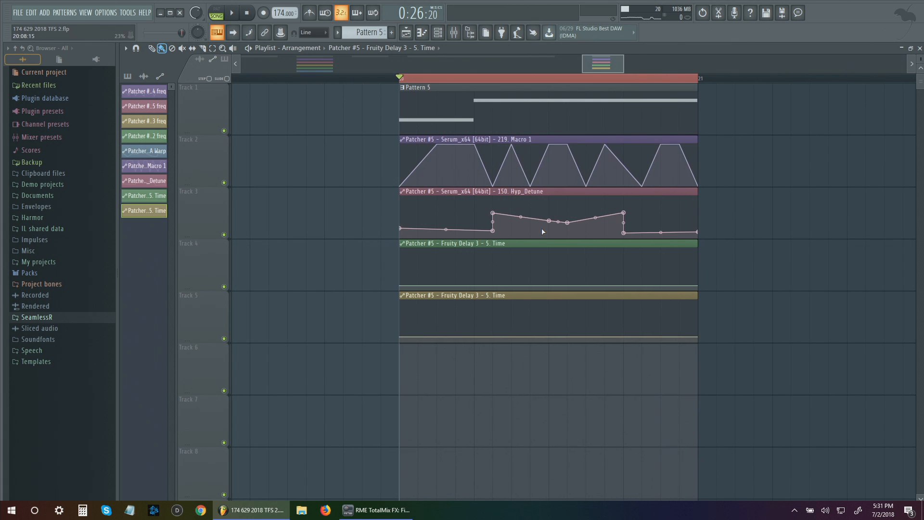
key(space)
key(space)
key(space)
right_click(434, 275)
key(space)
key(space)
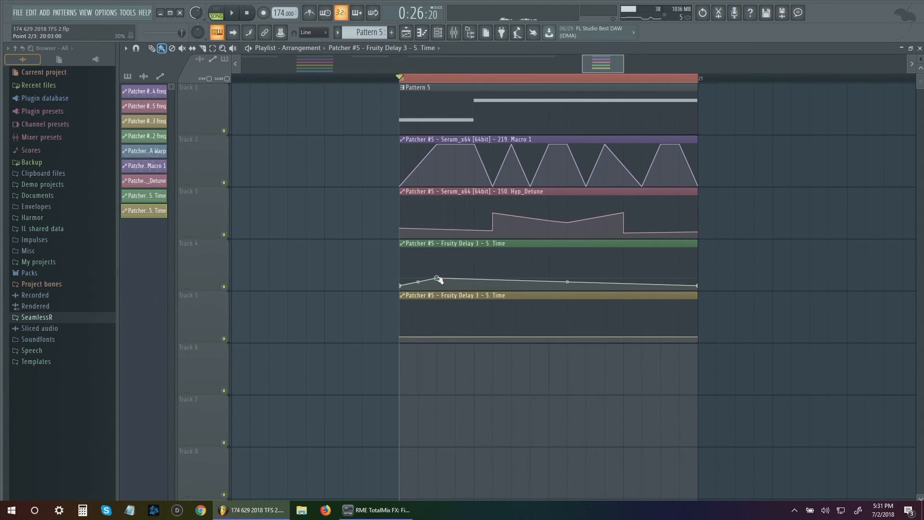
drag(438, 278, 437, 280)
key(space)
Add three more points to the track 4 Time clip, dipping after the first peak and rising gently toward the middle
right_click(475, 285)
key(space)
key(space)
key(space)
right_click(511, 282)
right_click(567, 280)
key(space)
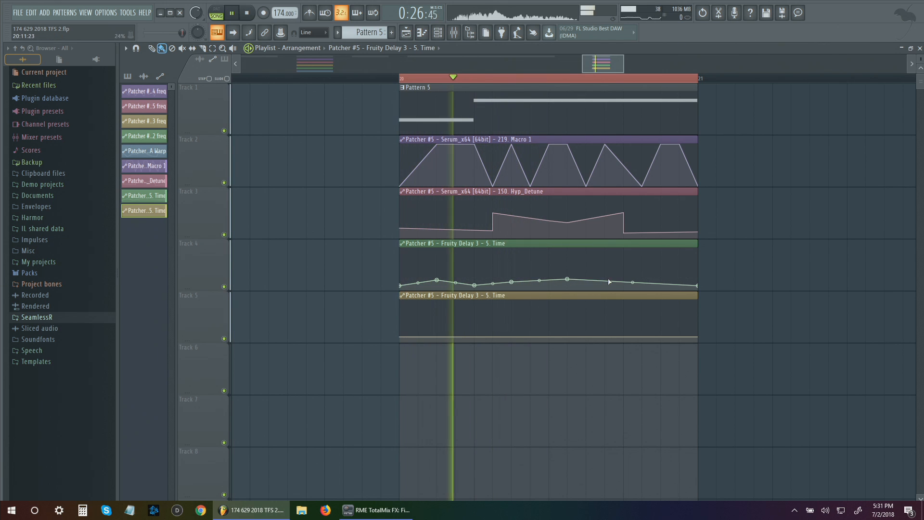
Complete the track 4 Time curve with a dip after the middle peak, a small late peak and a low end point, auditioning it
right_click(641, 273)
right_click(679, 285)
drag(642, 273, 605, 290)
key(space)
key(space)
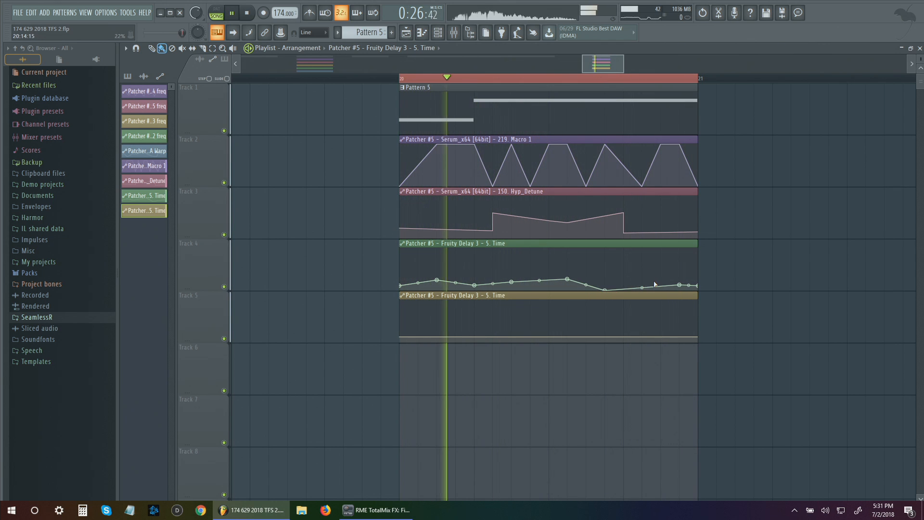
key(space)
key(space)
Add six points to the track 5 Fruity Delay 3 Time clip, forming a small early peak and two taller peaks separated by dips
right_click(418, 334)
key(space)
key(space)
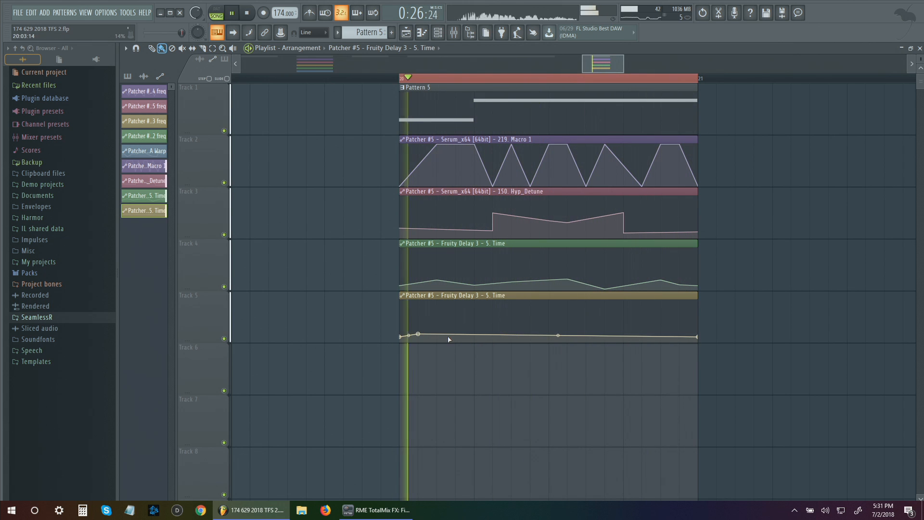
right_click(456, 337)
right_click(511, 326)
right_click(549, 337)
key(space)
key(space)
right_click(624, 326)
right_click(661, 337)
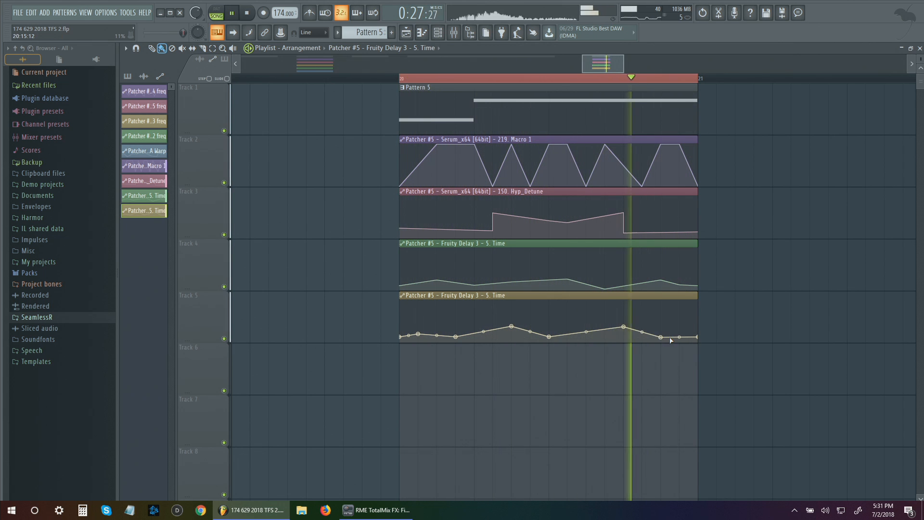
Lower the two taller peaks of the track 5 Time clip to near the baseline during playback
key(space)
key(space)
drag(511, 326, 512, 337)
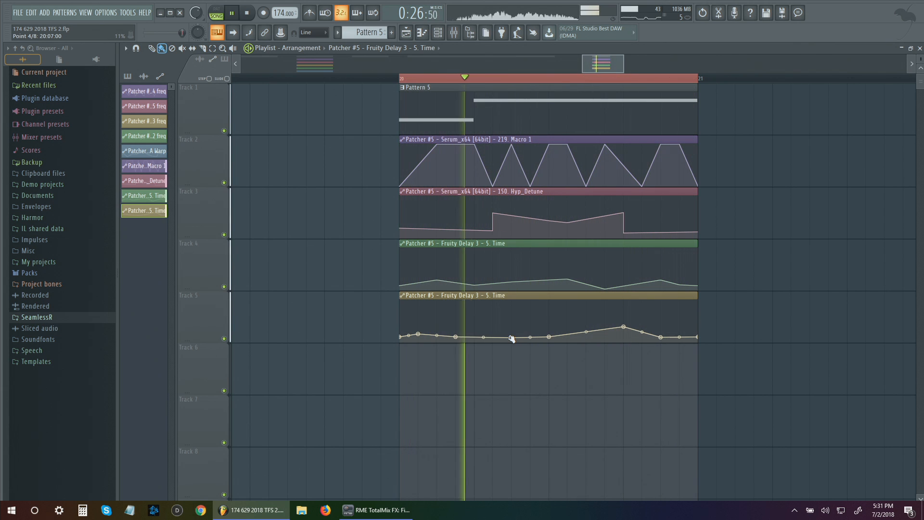
drag(623, 326, 624, 339)
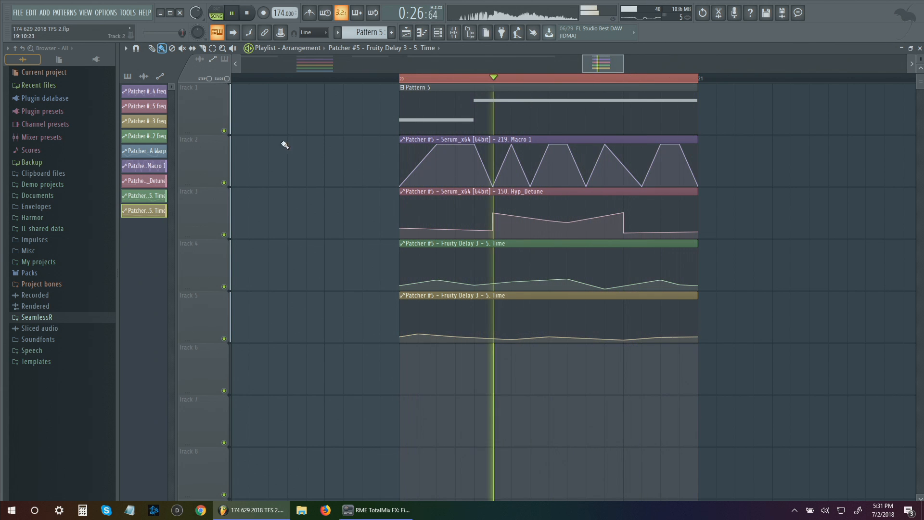
Open Patcher #5 and tune the Fruity Delay 3 output and feedback settings, setting one feedback level to 36.2%
key(F6)
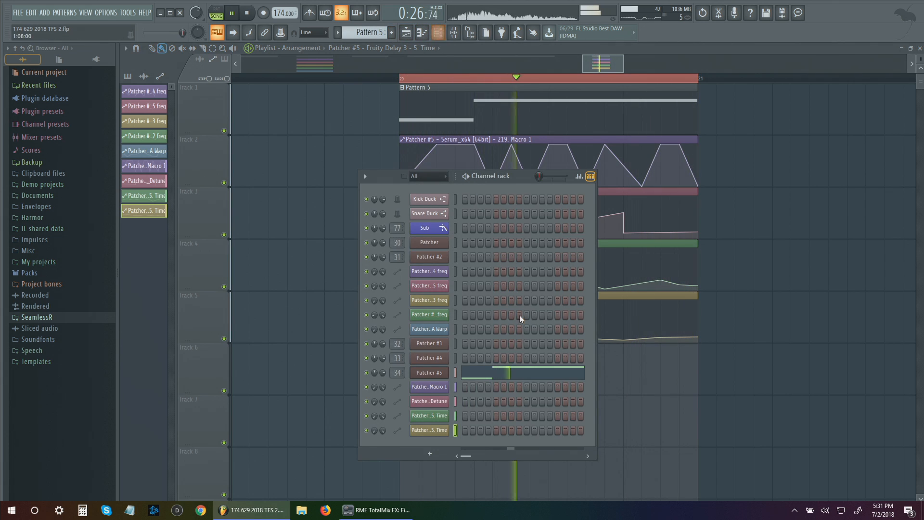
click(441, 373)
double_click(476, 174)
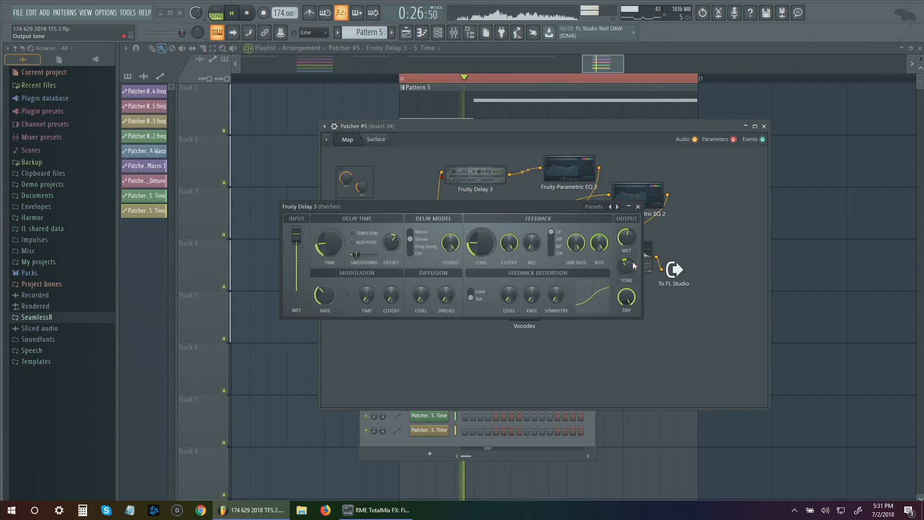
click(638, 206)
double_click(475, 181)
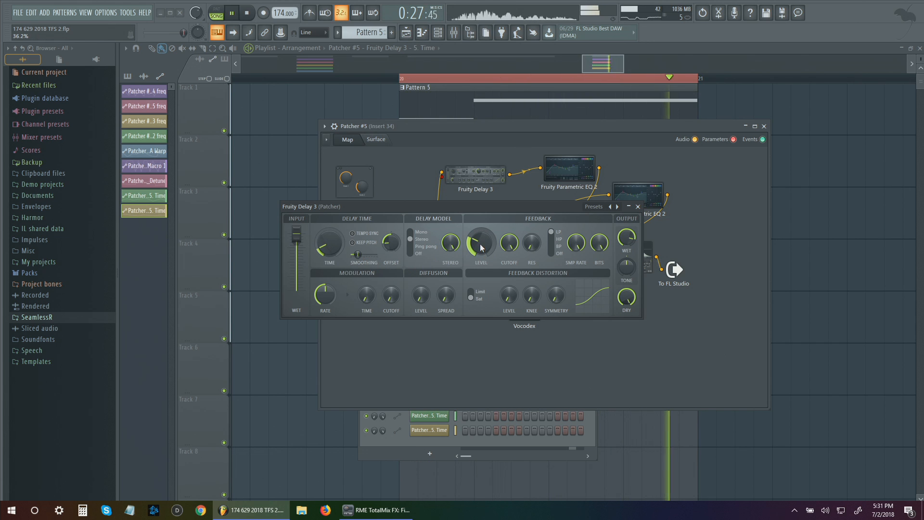
click(638, 207)
click(477, 176)
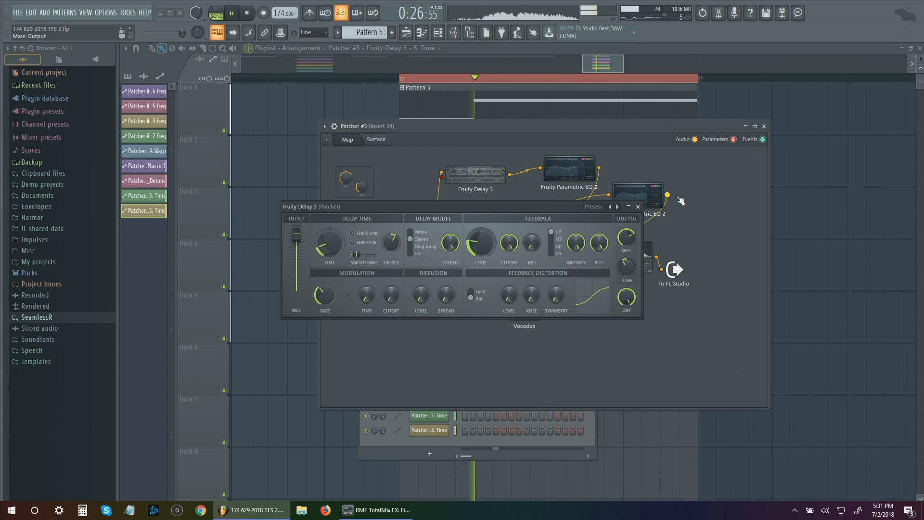
click(638, 206)
Open Vocodex and try different bandwidth amounts during playback, settling on 133%
click(534, 304)
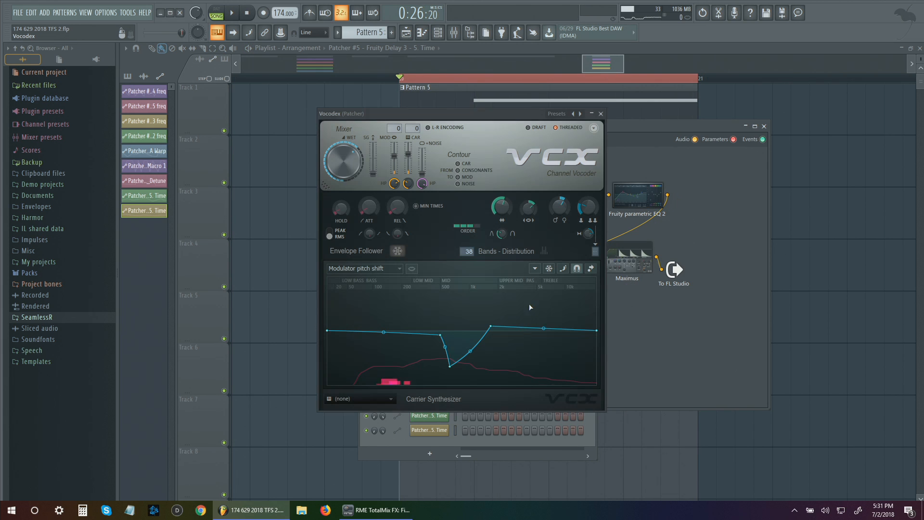
key(space)
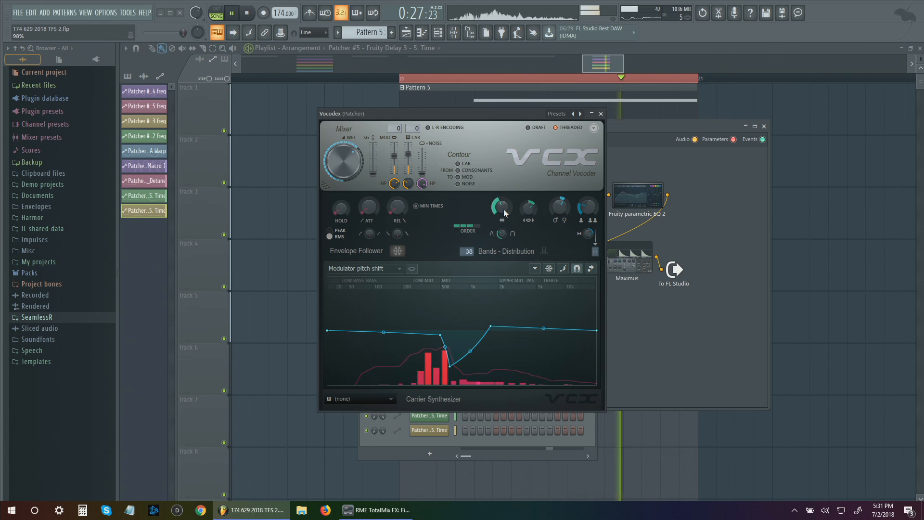
drag(504, 210, 505, 208)
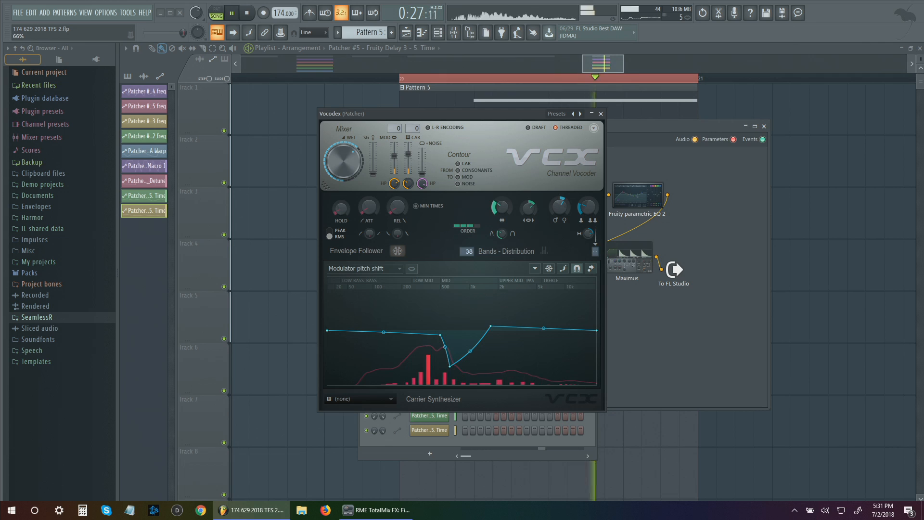
key(space)
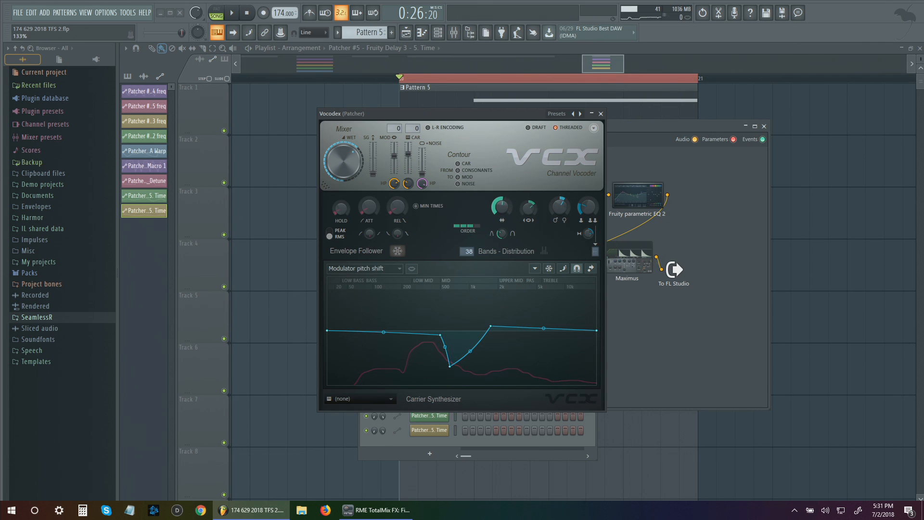
Show Vocodex's Band distribution curve and add control points at its middle and at band 26 while the pattern plays
click(362, 270)
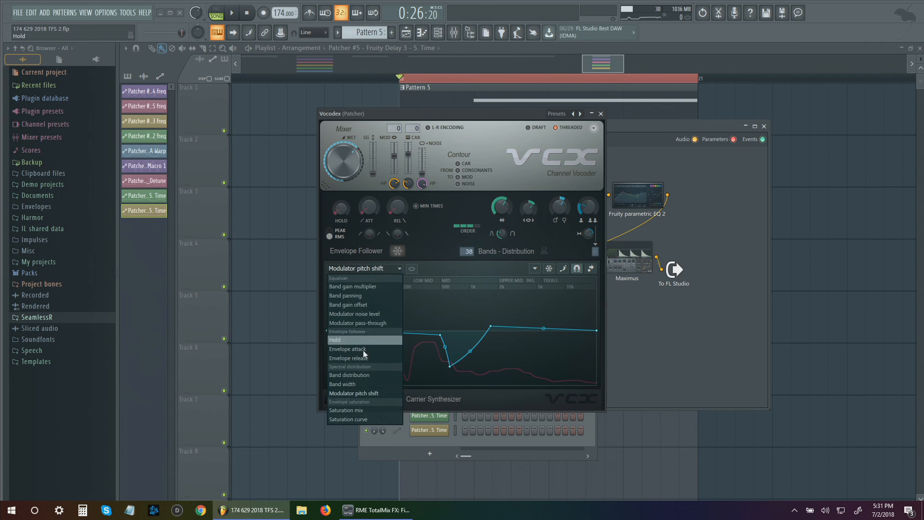
click(366, 375)
key(space)
mouse_move(388, 351)
mouse_down()
mouse_move(388, 335)
mouse_move(388, 348)
mouse_up()
right_click(510, 302)
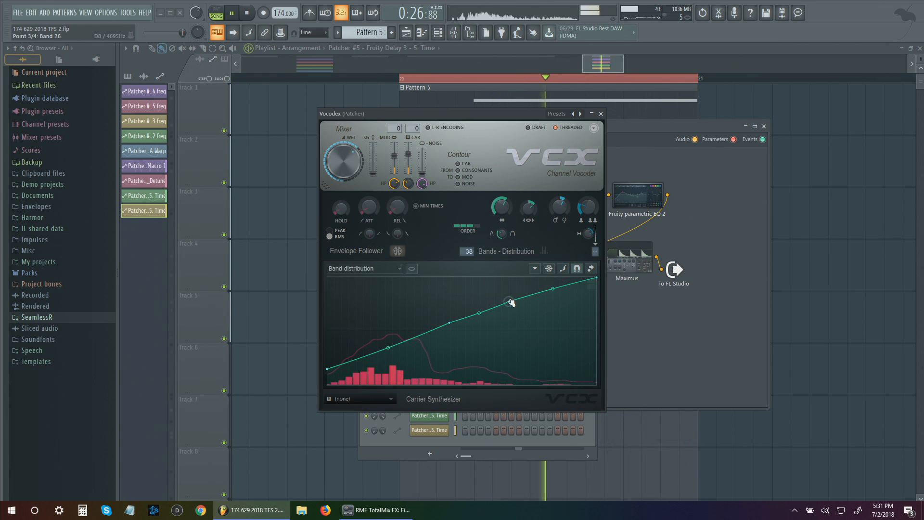
Reshape the Band distribution curve by bowing its outer segments upward and shifting both inner points toward lower bands
mouse_move(449, 324)
mouse_down()
mouse_move(413, 331)
mouse_move(410, 313)
mouse_move(408, 346)
mouse_move(460, 341)
mouse_move(444, 334)
mouse_up()
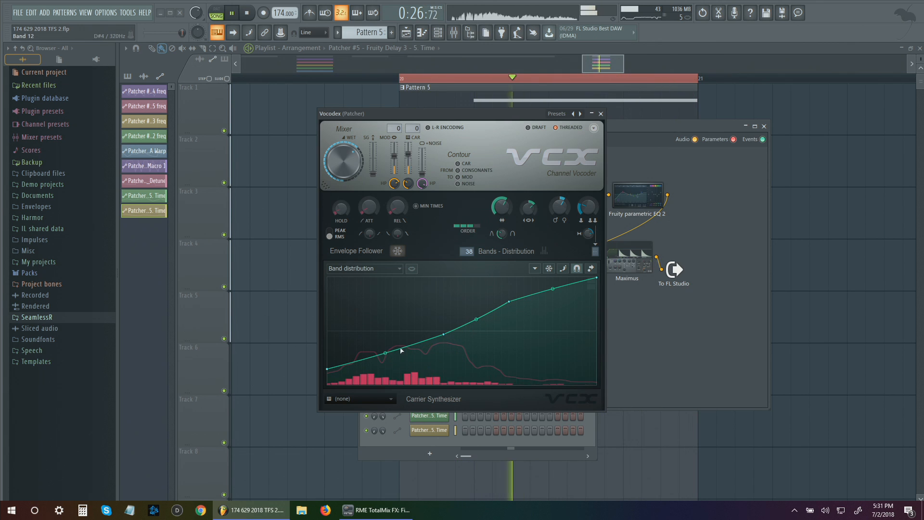
drag(386, 351, 385, 343)
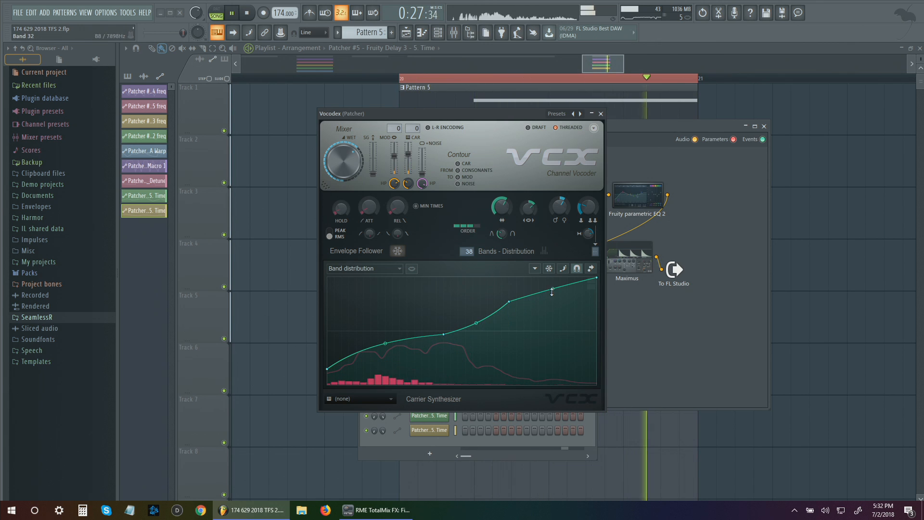
drag(552, 291, 488, 314)
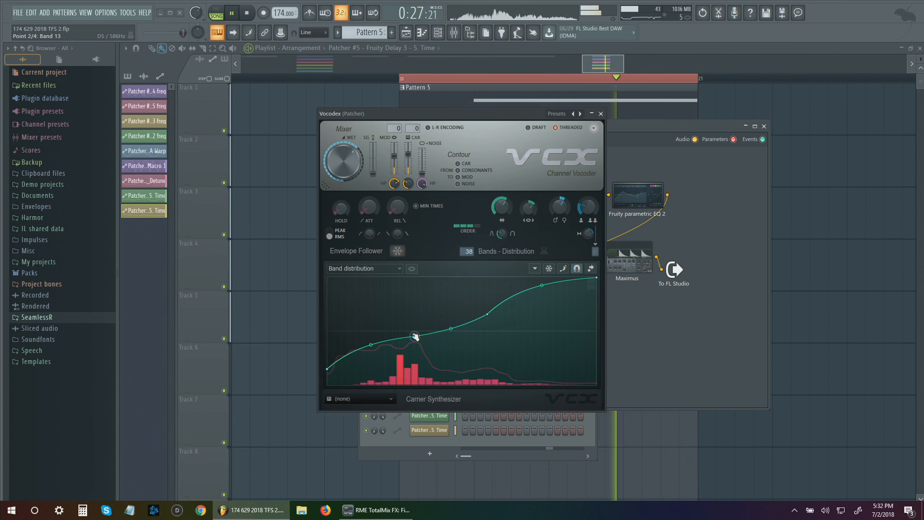
drag(415, 336, 360, 328)
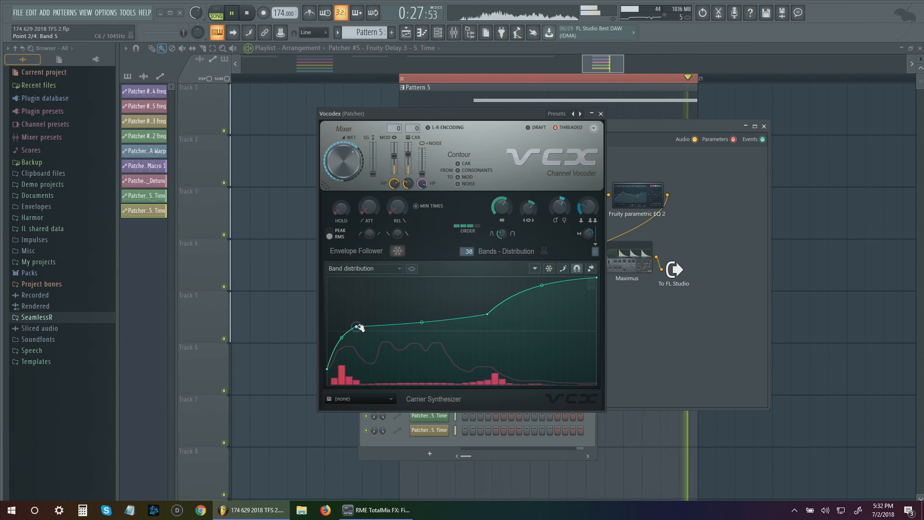
Check Vocodex's Band gain multiplier curve, audition the sound and close Vocodex
click(373, 269)
click(368, 278)
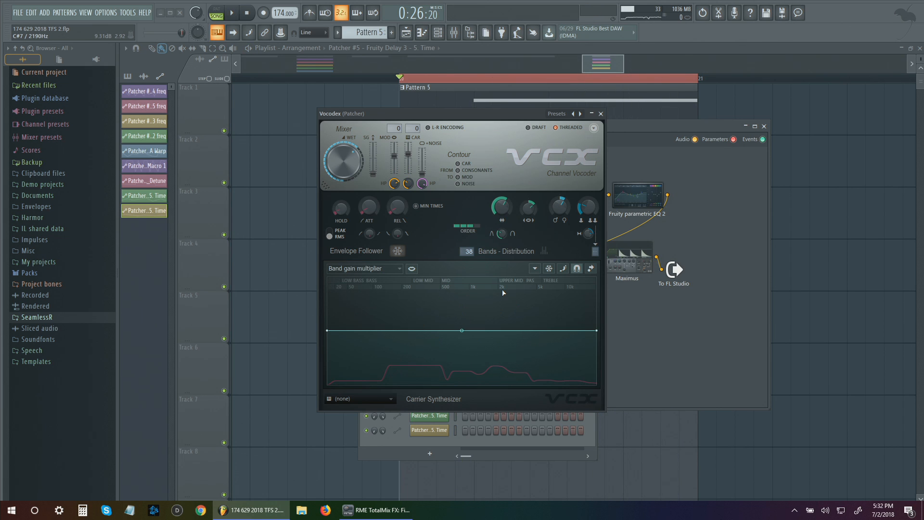
key(space)
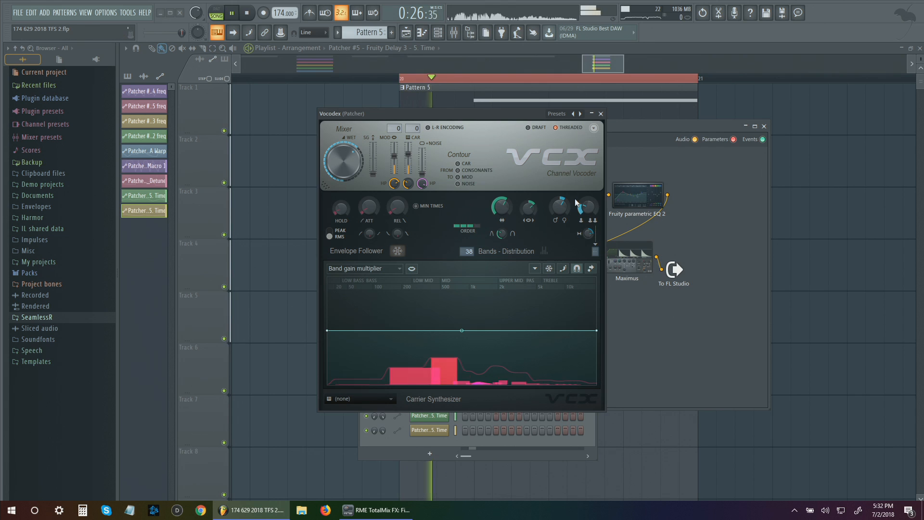
click(601, 114)
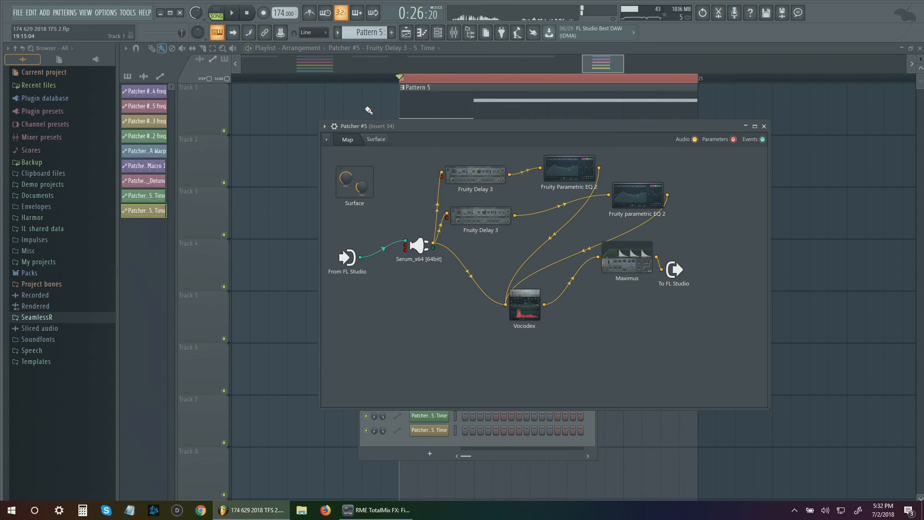
In the Patcher #5 piano roll, move the long second note down to D2, audition it and delete it
double_click(438, 101)
drag(247, 263, 257, 330)
key(space)
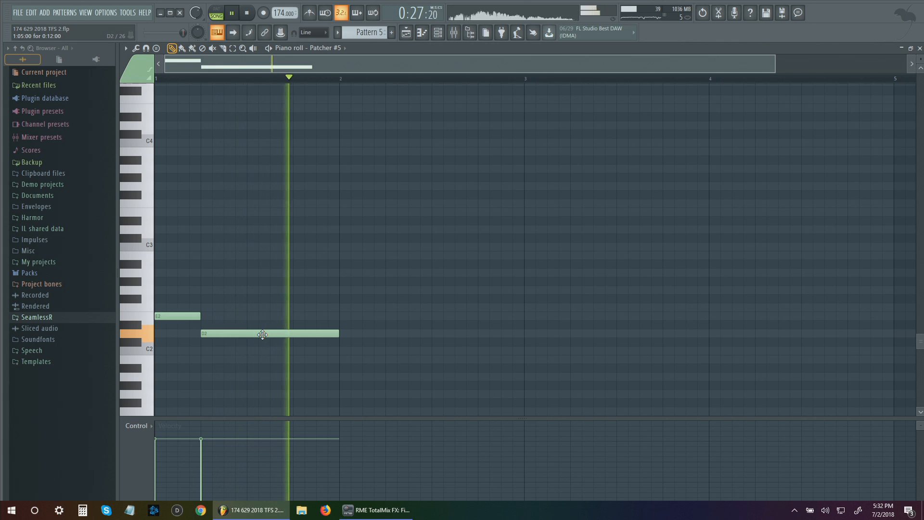
right_click(263, 334)
key(space)
Reopen Patcher #5, open its Serum instance and audition the remaining E2 note
click(454, 33)
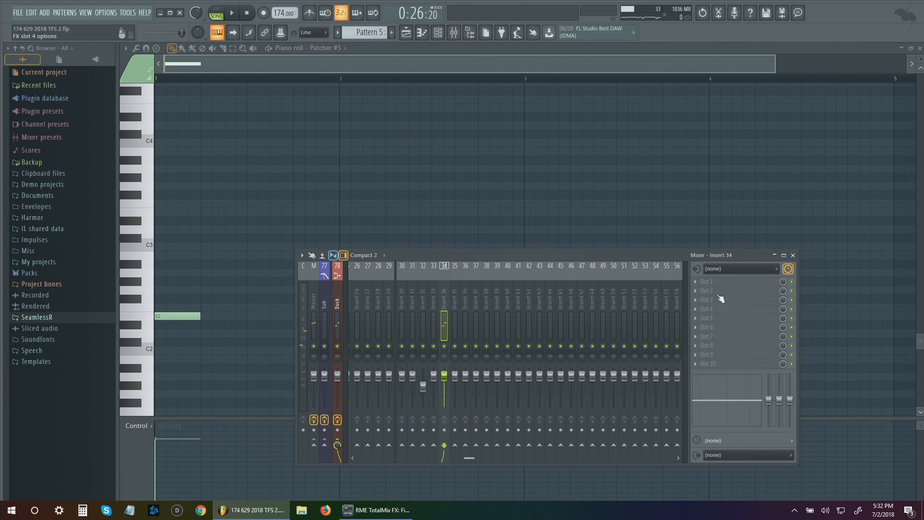
click(437, 34)
click(440, 373)
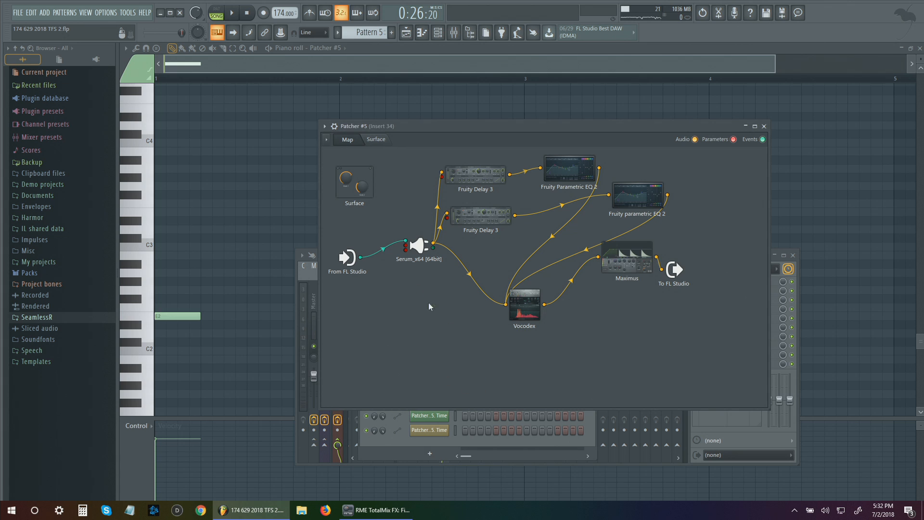
double_click(422, 247)
key(space)
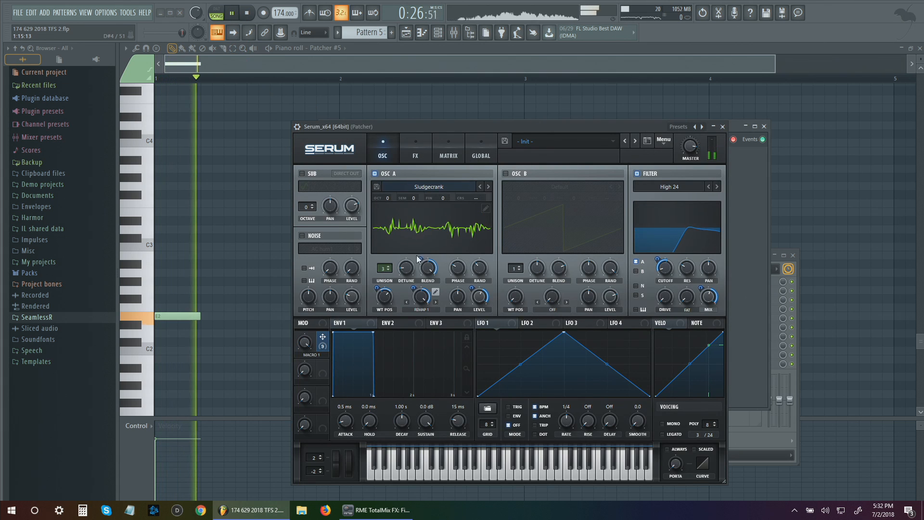
click(264, 186)
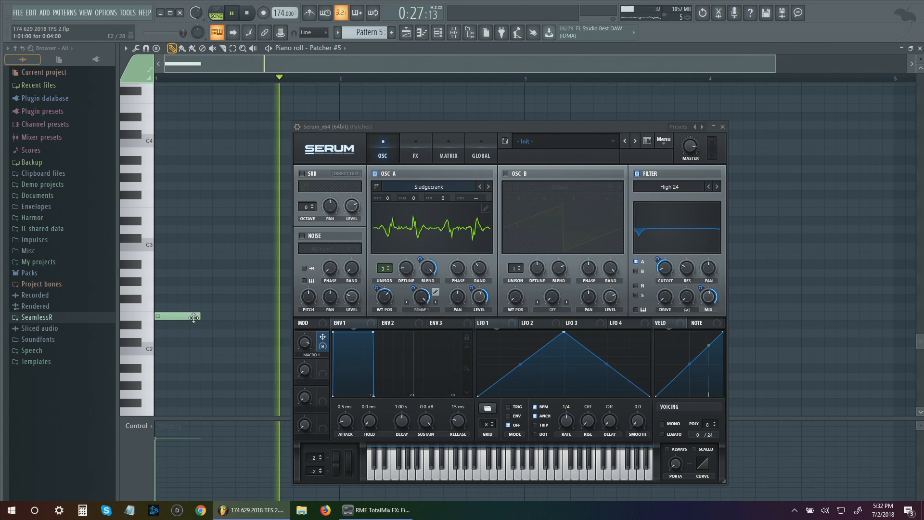
Lengthen the E2 note to one full bar and move the Serum window clear of it
drag(198, 316, 372, 308)
drag(400, 127, 537, 132)
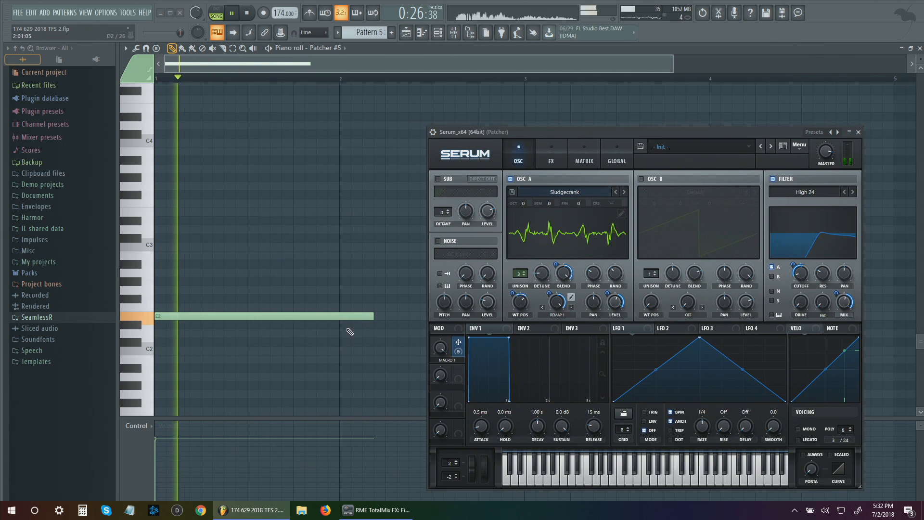
drag(372, 316, 339, 322)
key(space)
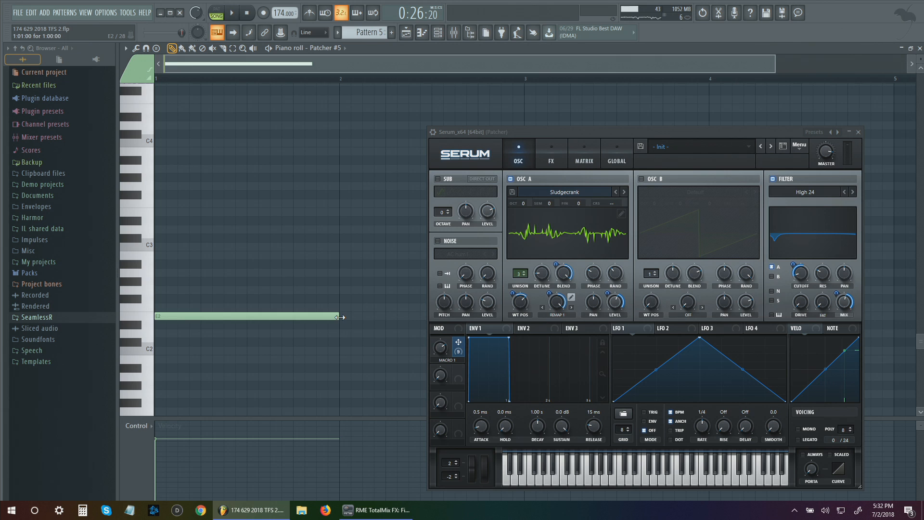
Shorten the E2 note to half a bar, fill the second half with a G2 note and reposition the Serum window
key(space)
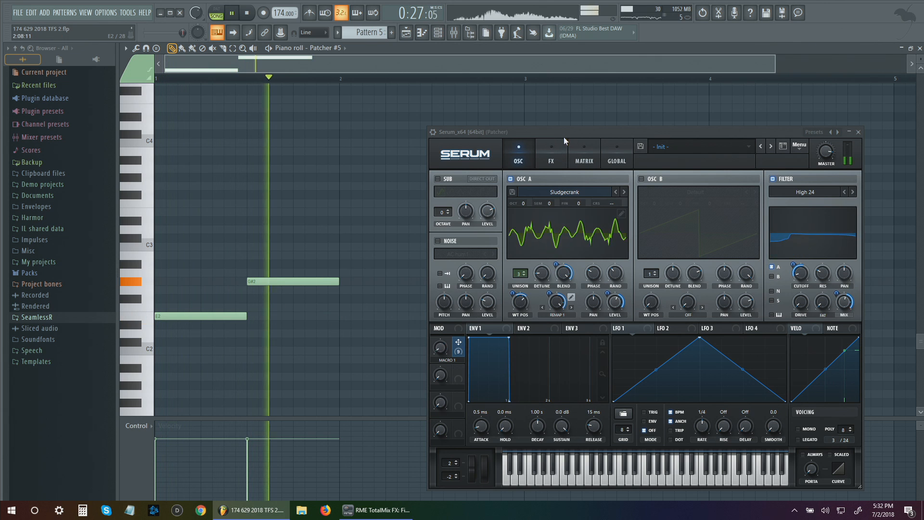
drag(565, 133, 521, 124)
drag(277, 285, 277, 293)
drag(511, 123, 506, 117)
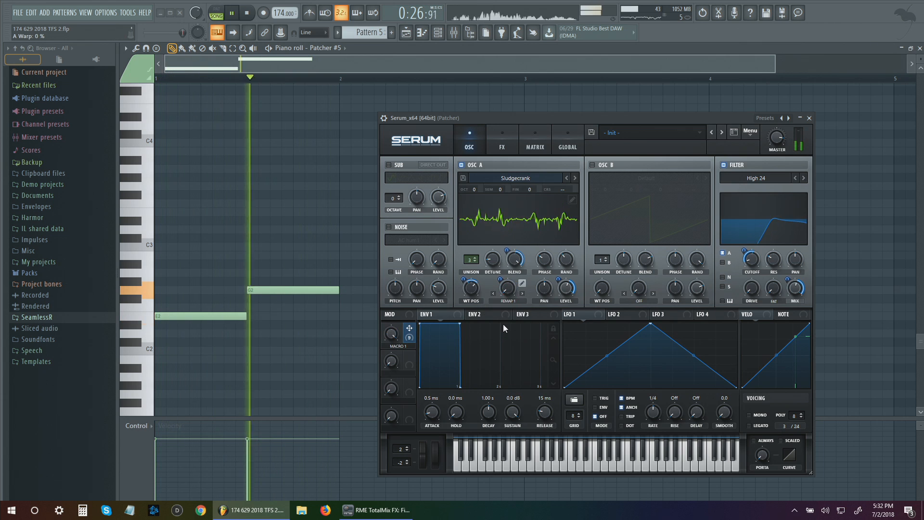
Sweep the warp amount of Serum's oscillator A through values such as 64% while the pattern plays
double_click(509, 292)
drag(509, 292, 510, 233)
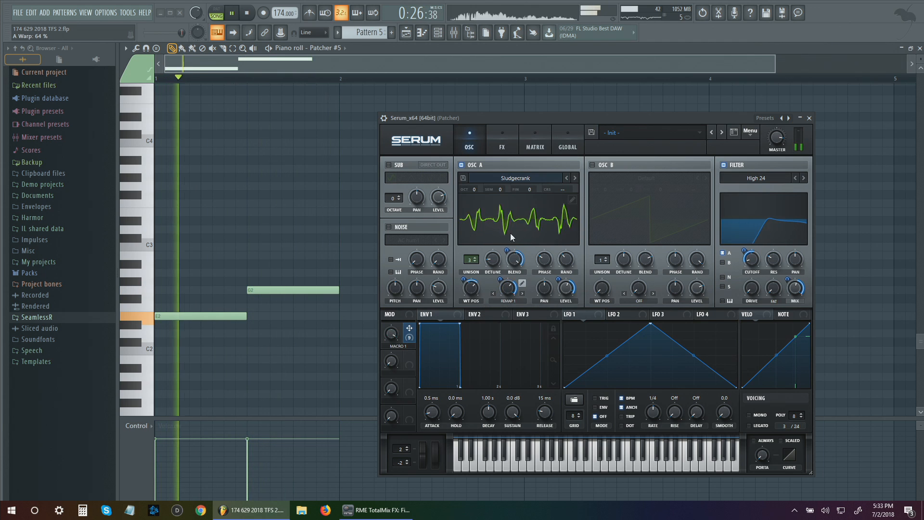
drag(506, 287, 476, 236)
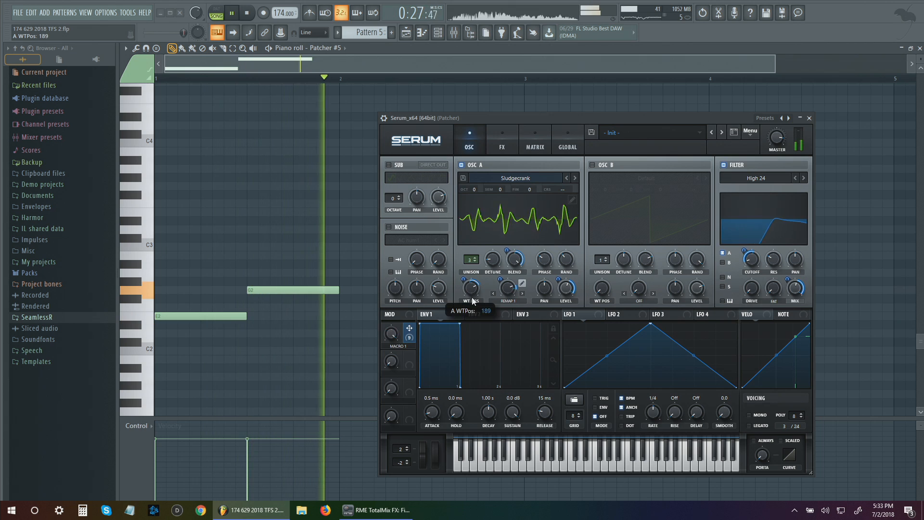
Adjust oscillator A's wavetable position and its phase settings, with random phase at 21%
mouse_move(473, 301)
mouse_down()
mouse_move(466, 270)
mouse_move(477, 328)
mouse_move(466, 283)
mouse_move(470, 310)
mouse_move(474, 276)
mouse_move(470, 294)
mouse_up()
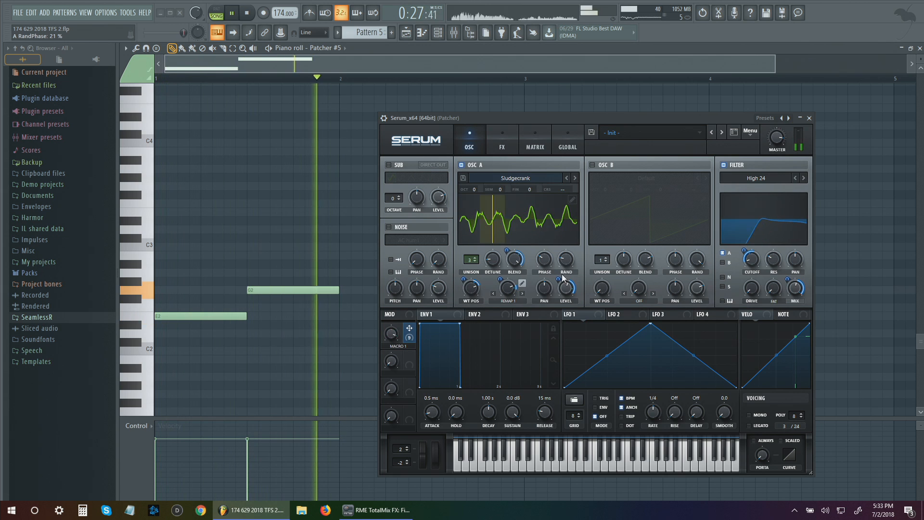
drag(544, 261, 545, 250)
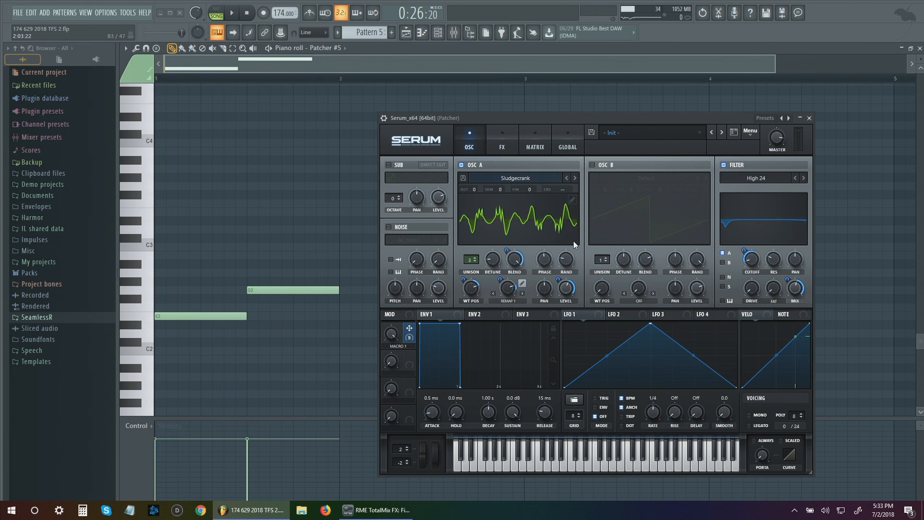
Check Serum's effects rack, close Serum, bring up the Patcher map and move the Vocodex module closer to Maximus
click(508, 146)
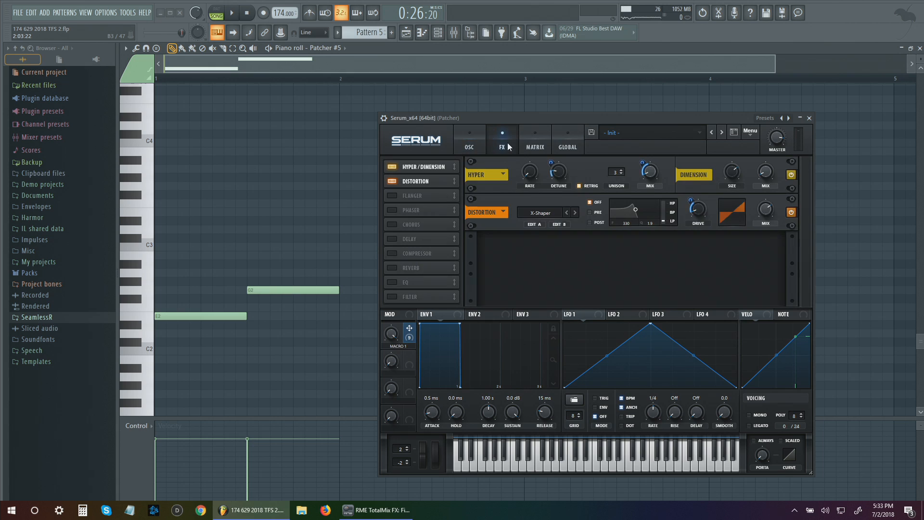
right_click(562, 178)
click(809, 118)
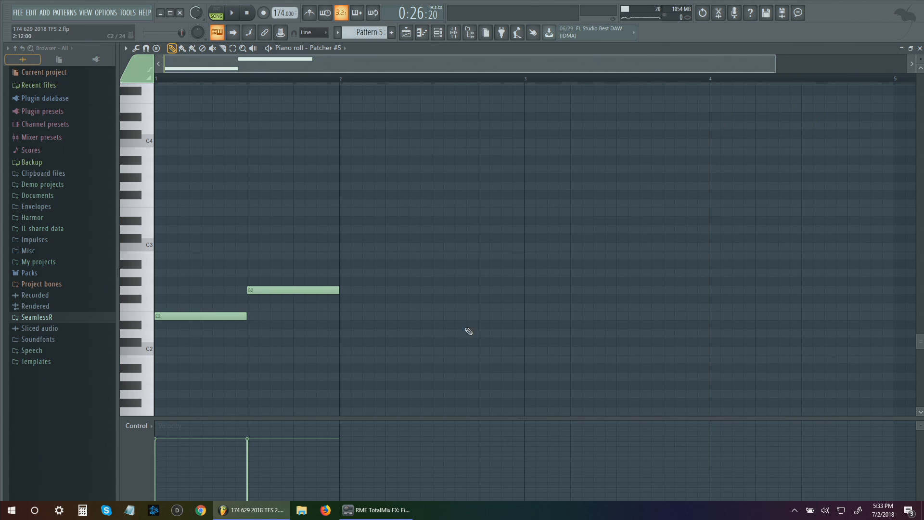
click(436, 32)
click(450, 383)
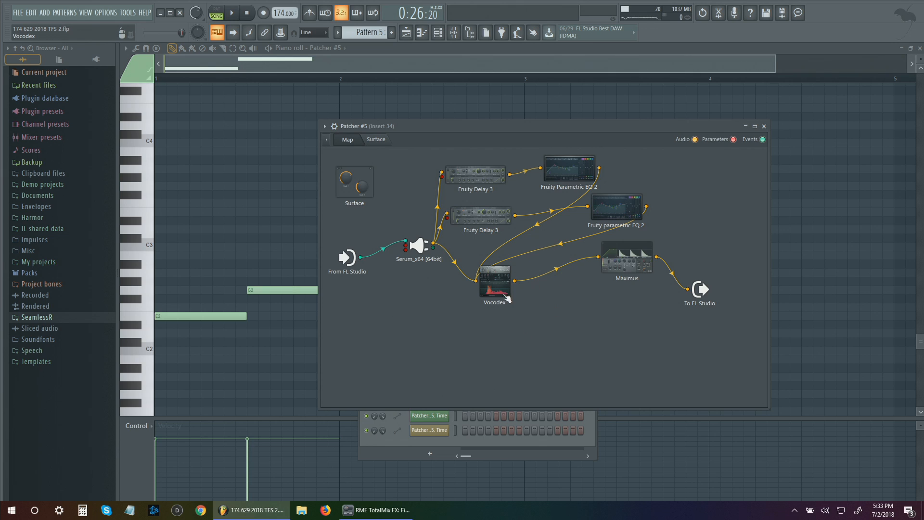
drag(546, 292, 522, 293)
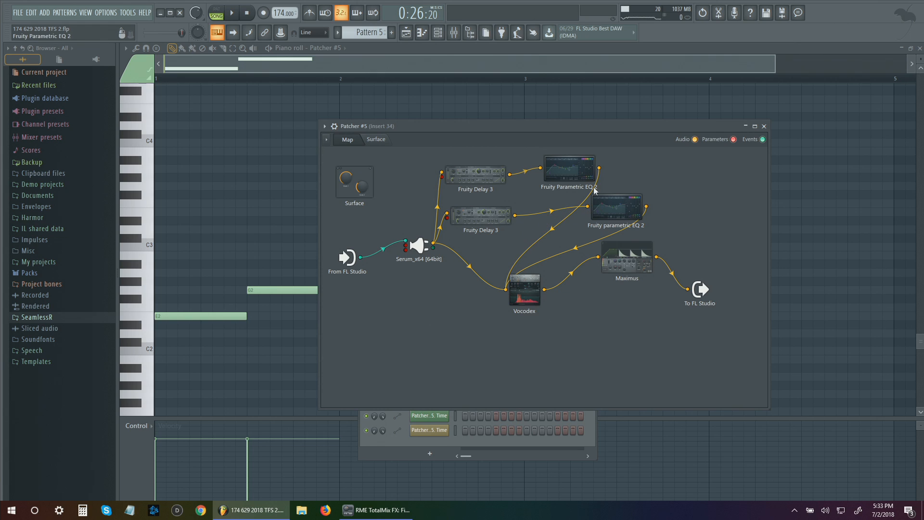
Check the upper delay's EQ, then insert another Fruity Parametric EQ 2 between Maximus and the FL Studio output
double_click(569, 168)
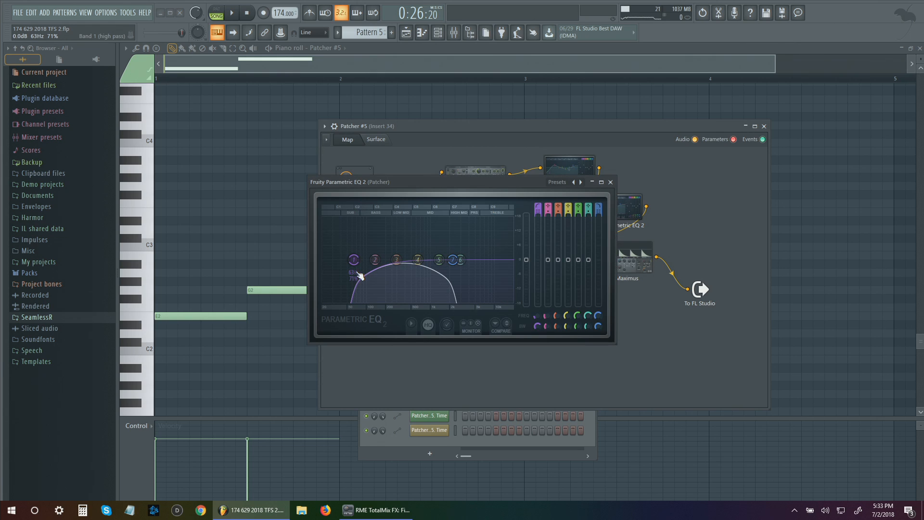
click(610, 181)
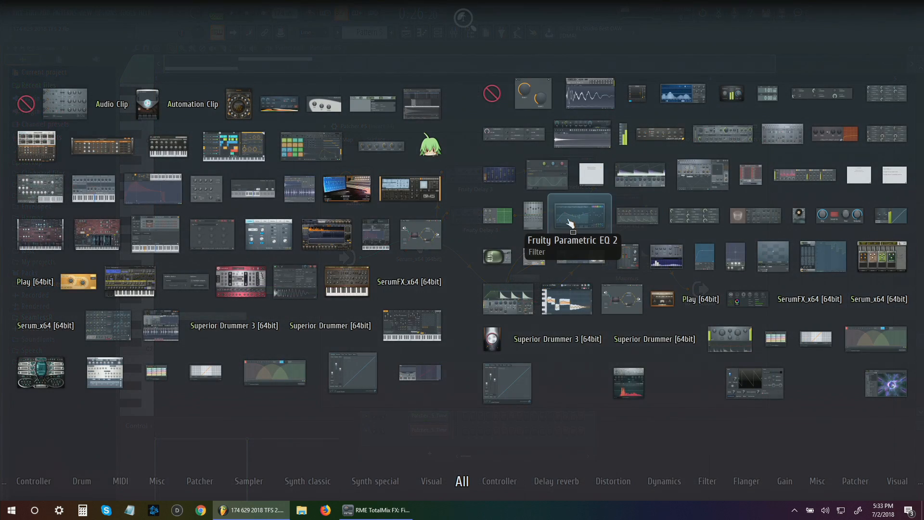
click(571, 223)
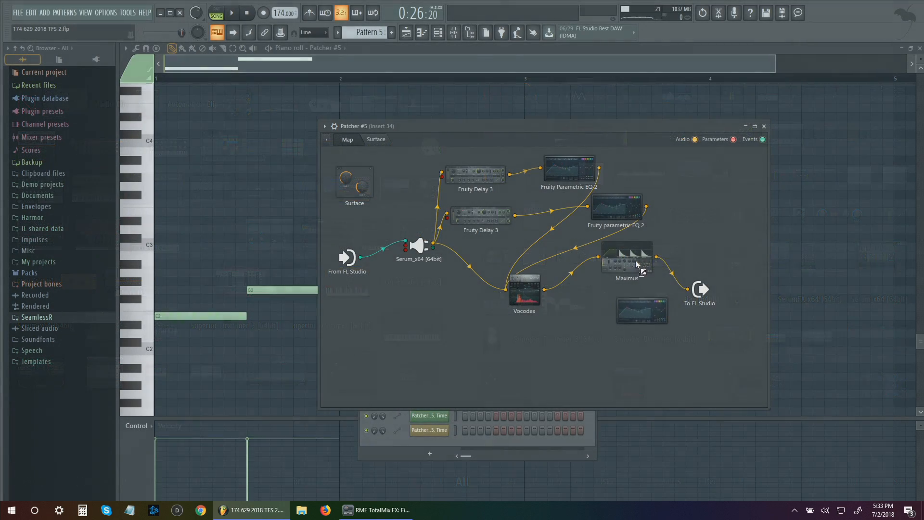
drag(647, 319, 698, 265)
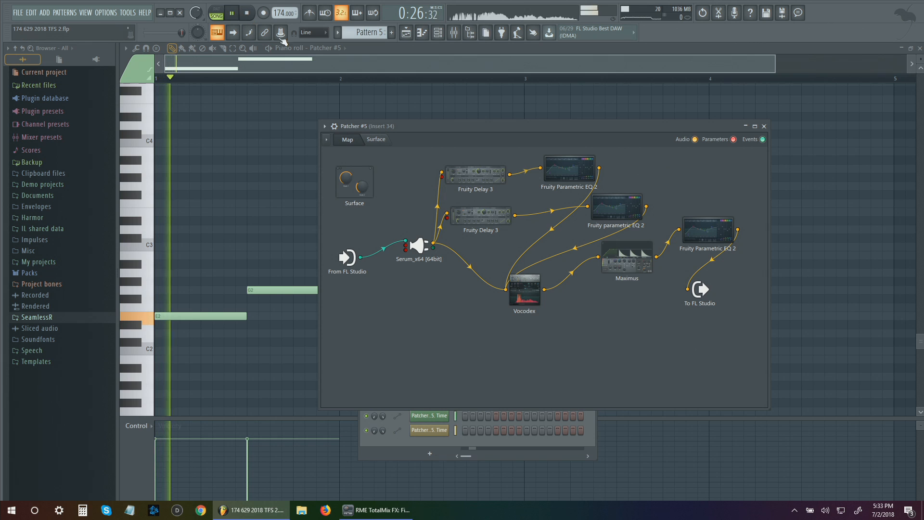
Shape the new output EQ during playback: dip band 4 near 649 Hz, boost band 6 and lower band 7 slightly
double_click(727, 235)
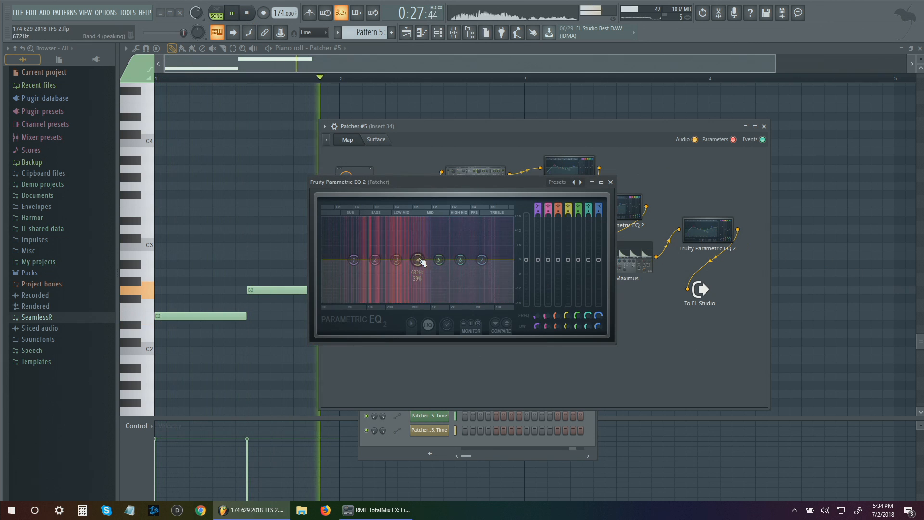
drag(418, 260, 469, 252)
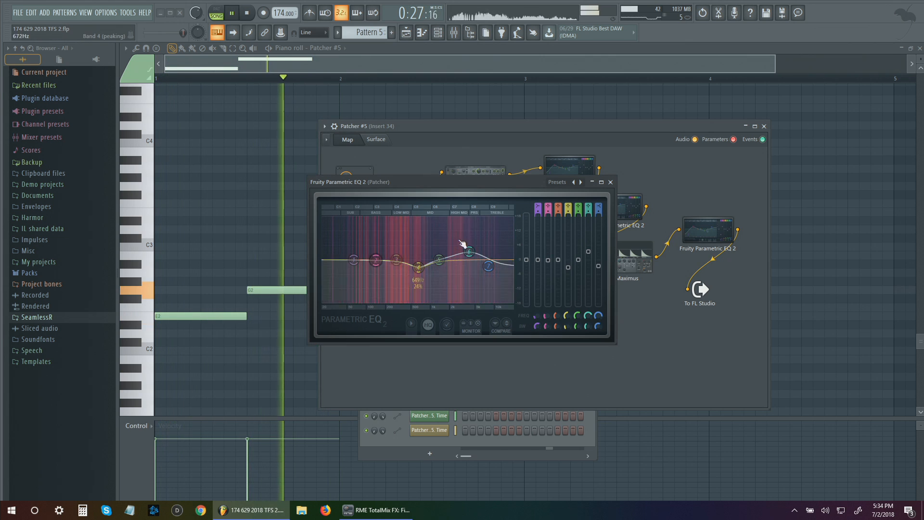
click(611, 182)
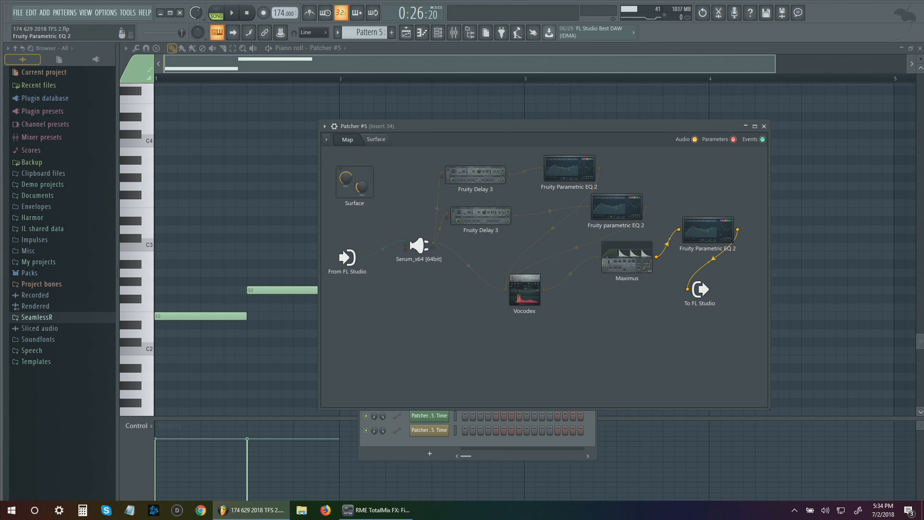
Set band 1 of the output EQ to a steep high pass and raise its cutoff to band 2's frequency
click(616, 208)
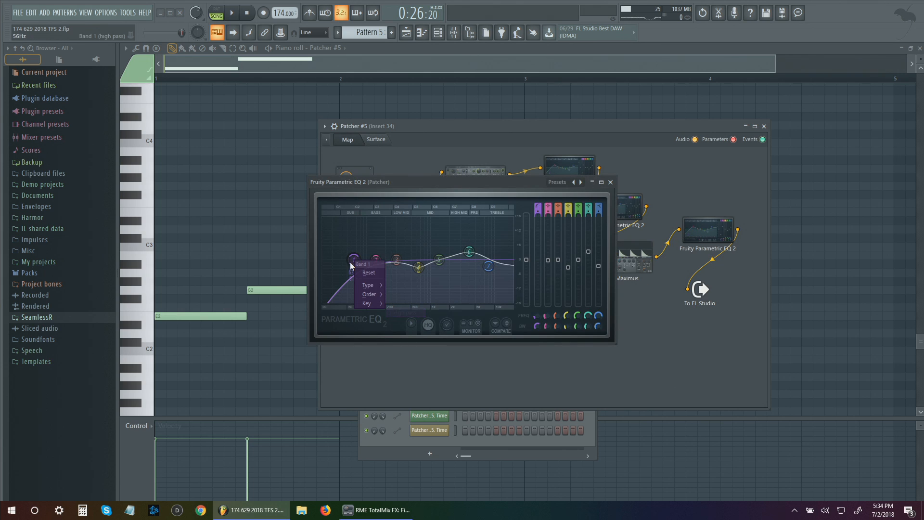
key(space)
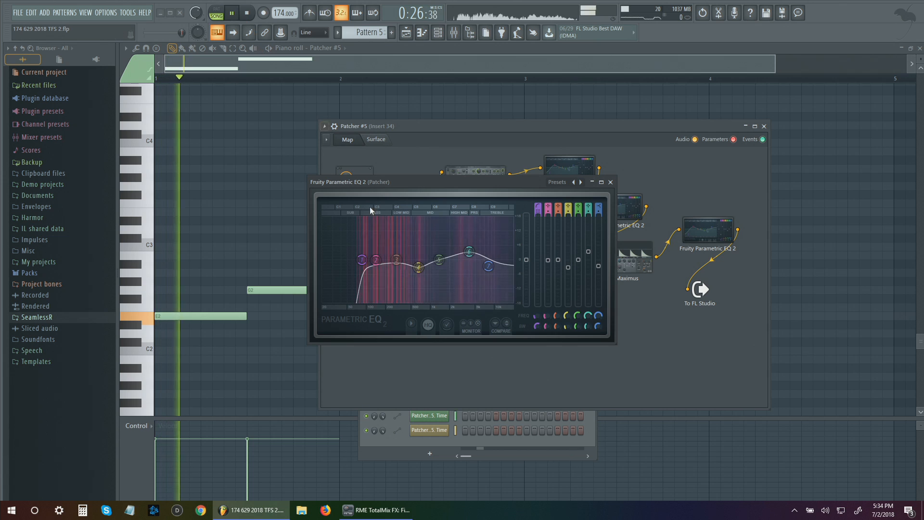
drag(361, 260, 375, 264)
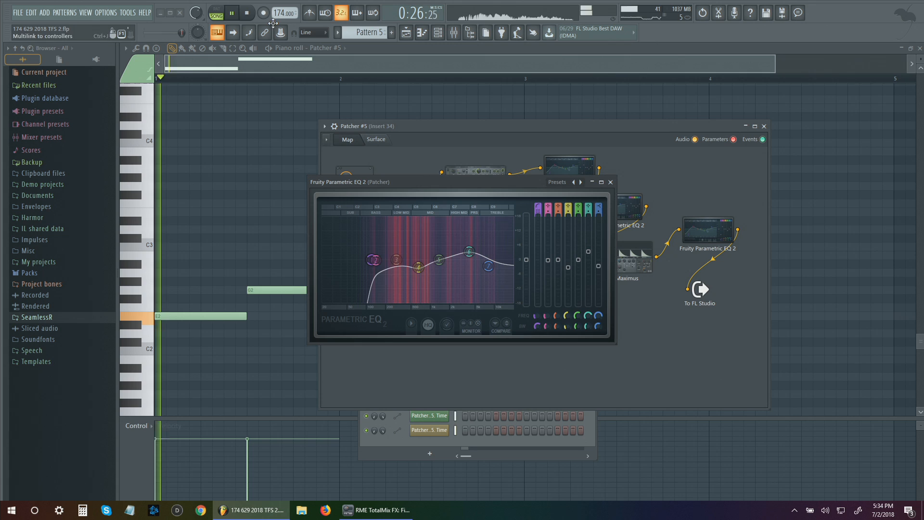
click(610, 182)
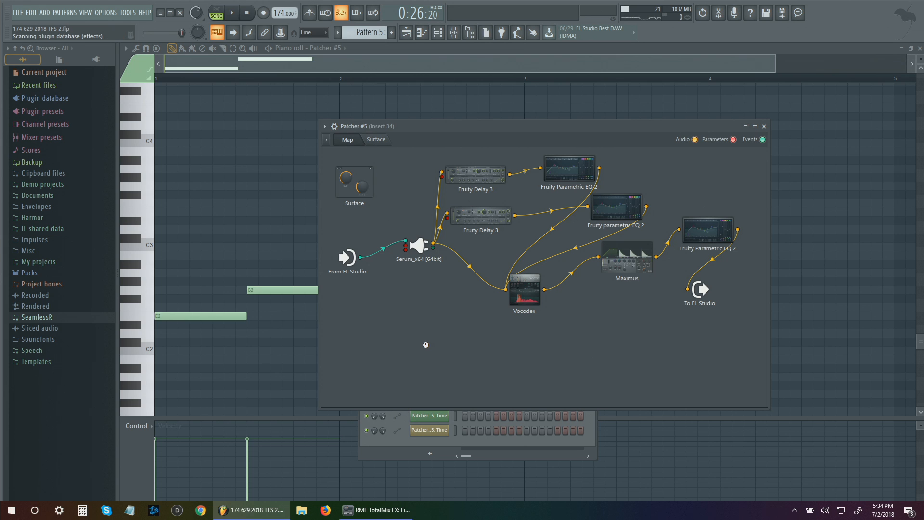
Add a Harmor module below Vocodex and enable a second audio input on the FL Studio output module
key(F8)
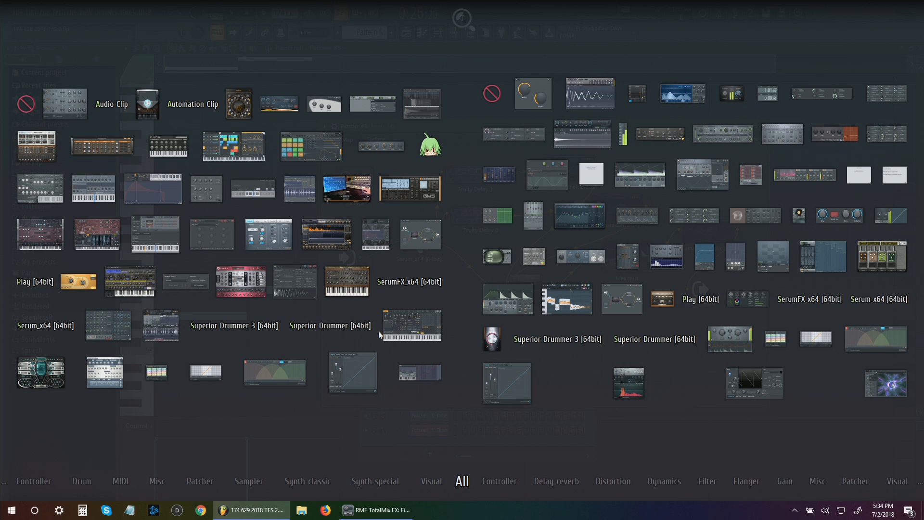
drag(99, 236, 501, 379)
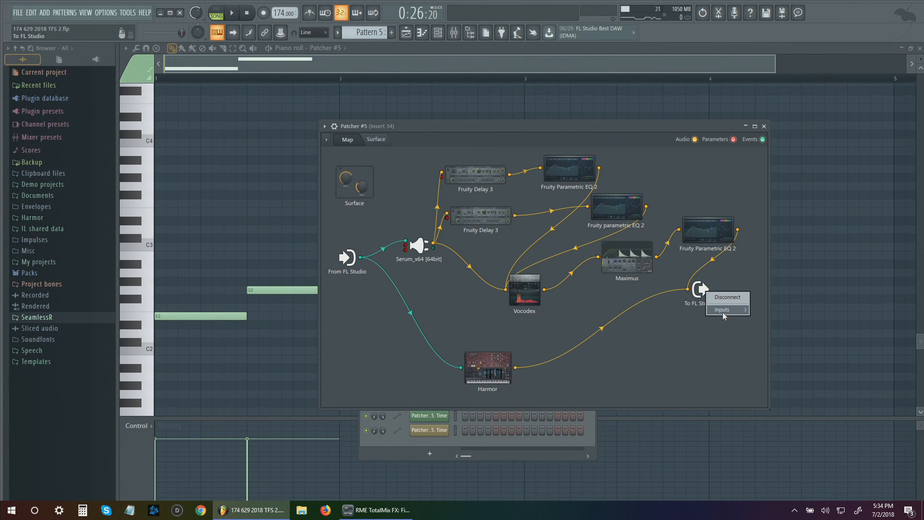
mouse_move(763, 313)
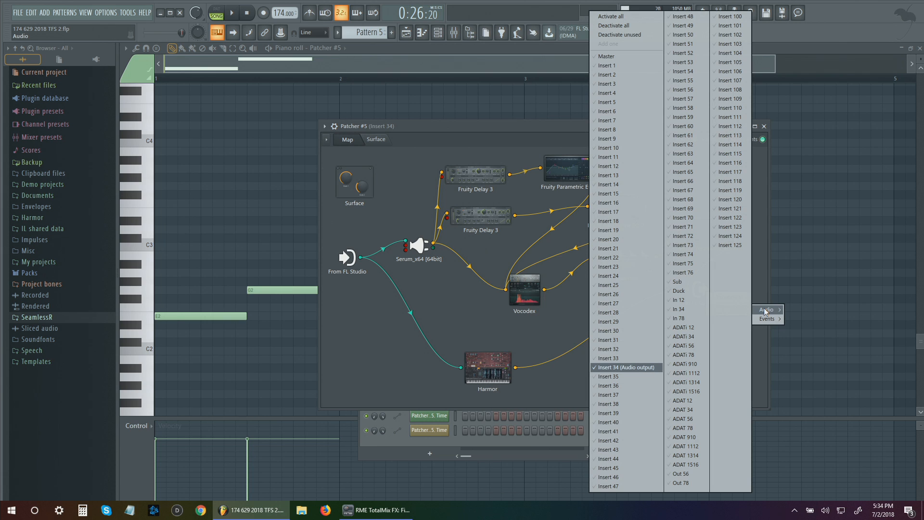
click(685, 286)
right_click(691, 328)
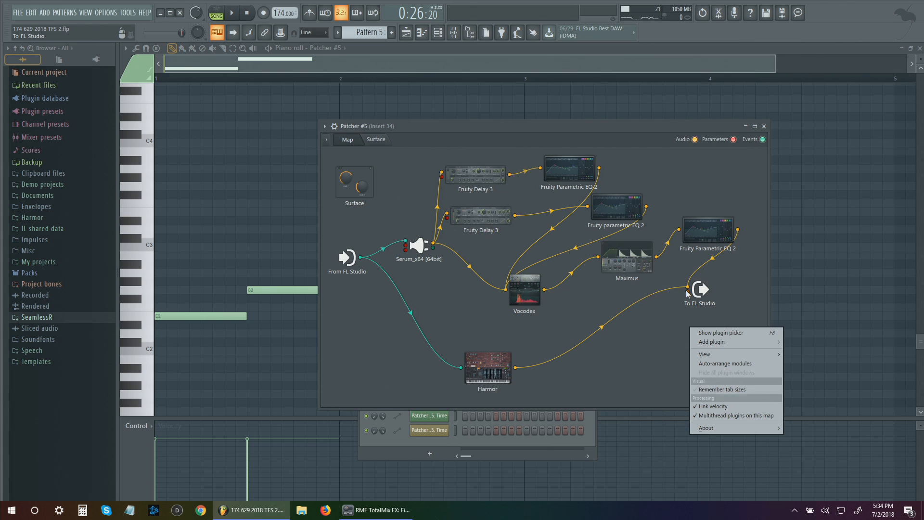
click(688, 289)
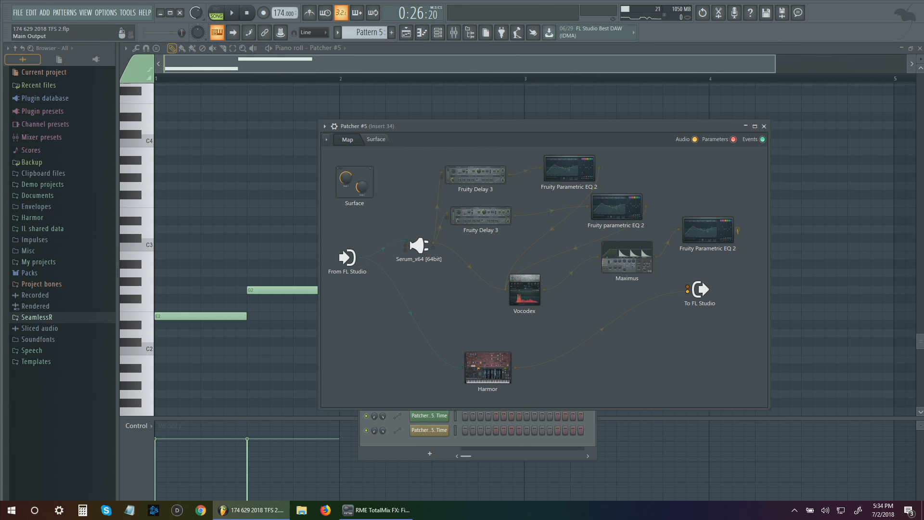
Load Harmor's Default preset, check its advanced settings, and display the volume envelope with the spectral display section
click(502, 358)
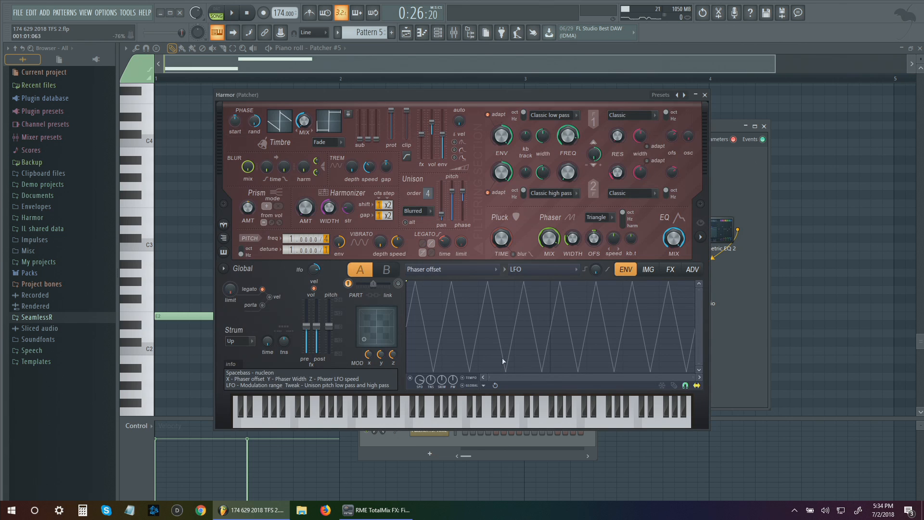
click(684, 95)
click(698, 242)
click(692, 270)
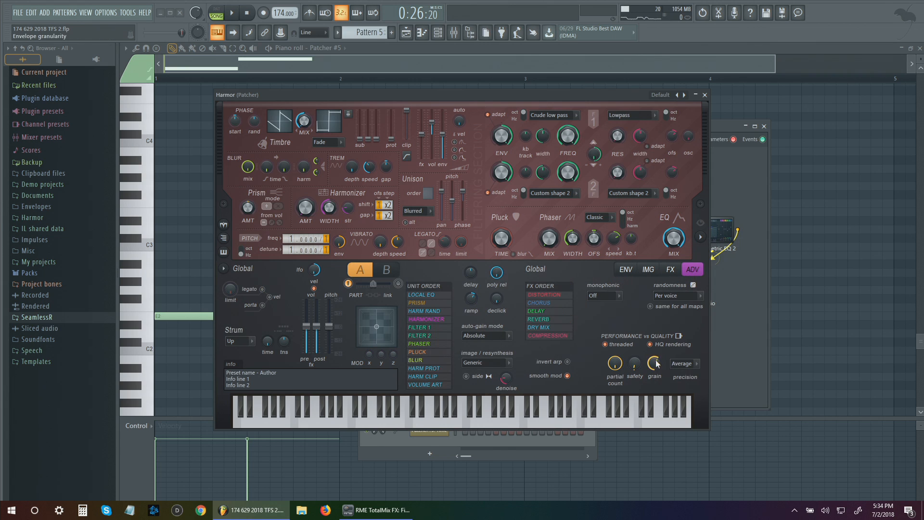
click(626, 270)
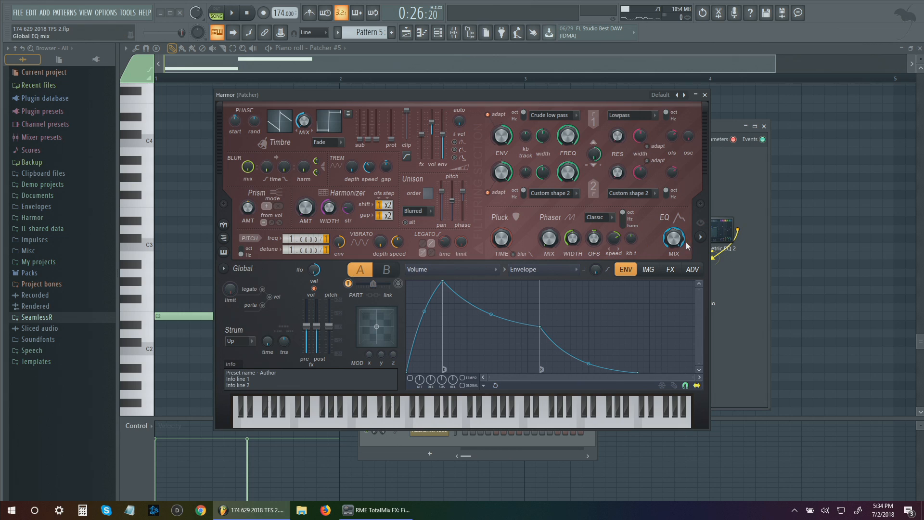
click(700, 237)
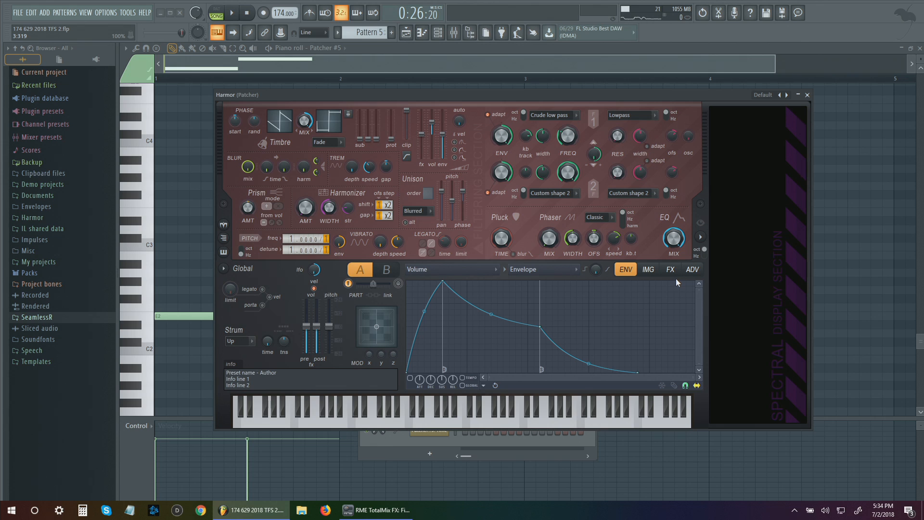
Make Harmor's volume Modulation X mapping a linear ramp from zero to full and activate modulation X during playback
key(space)
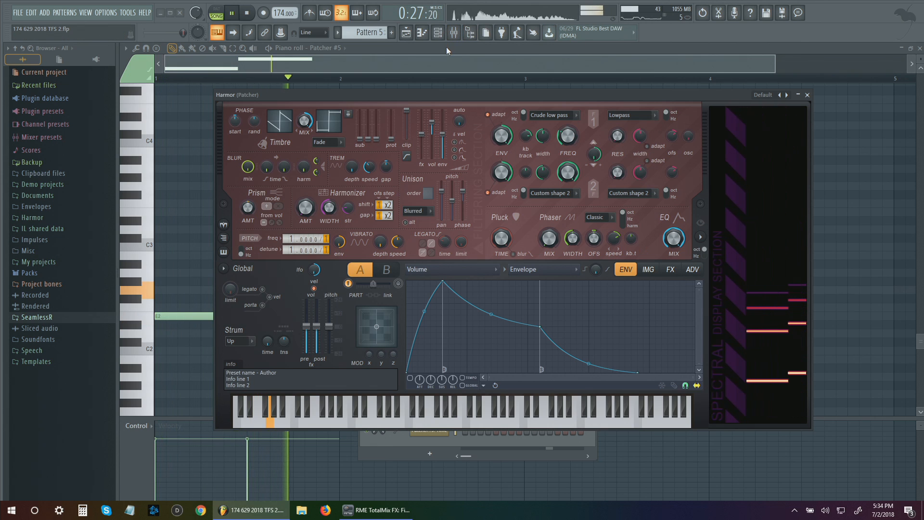
click(539, 269)
click(534, 313)
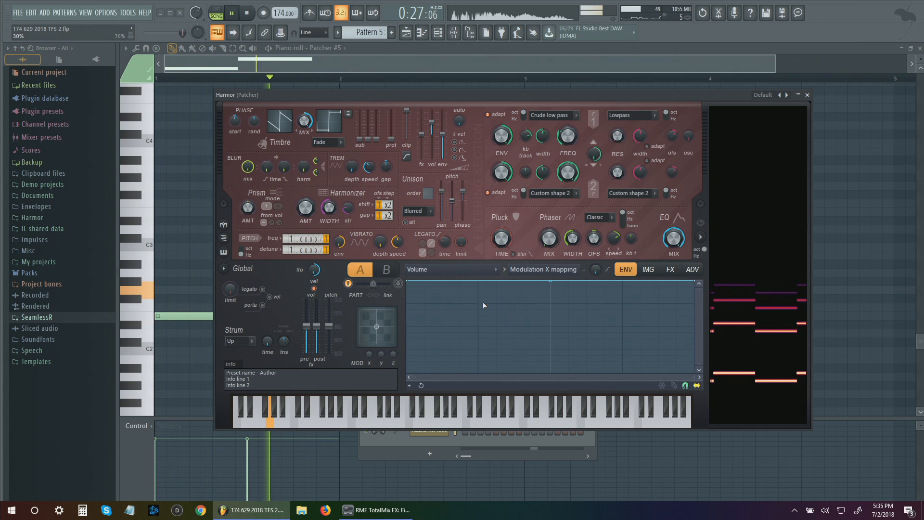
drag(408, 282, 405, 373)
click(393, 369)
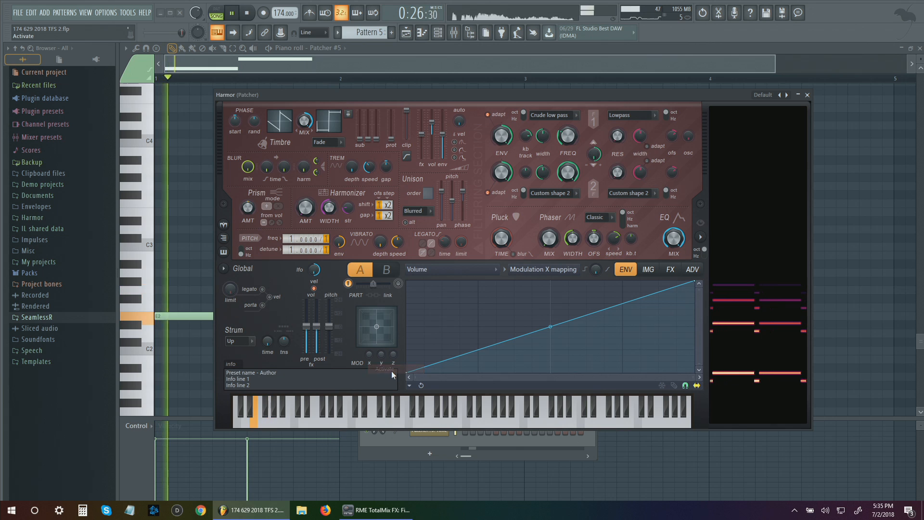
Link Harmor's Modulation X to the Patcher #5 Serum_x64 Macro 1 automation clip
right_click(369, 356)
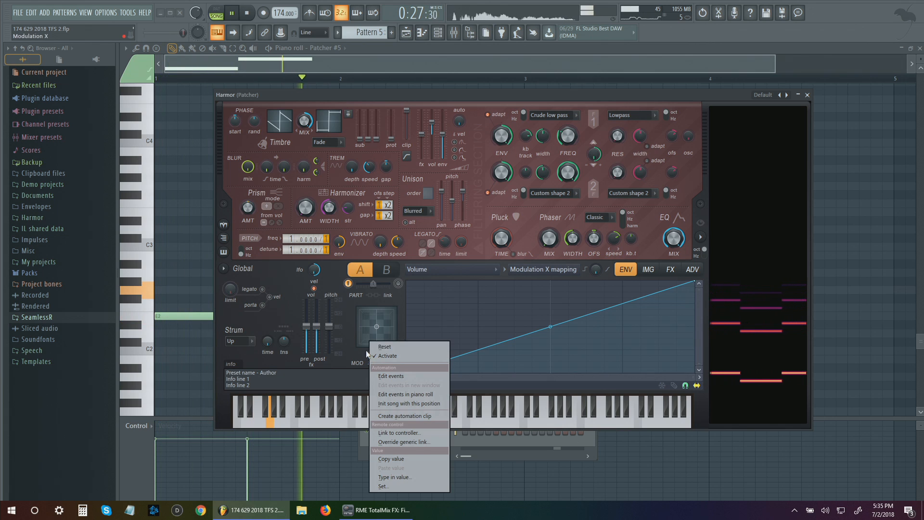
click(409, 434)
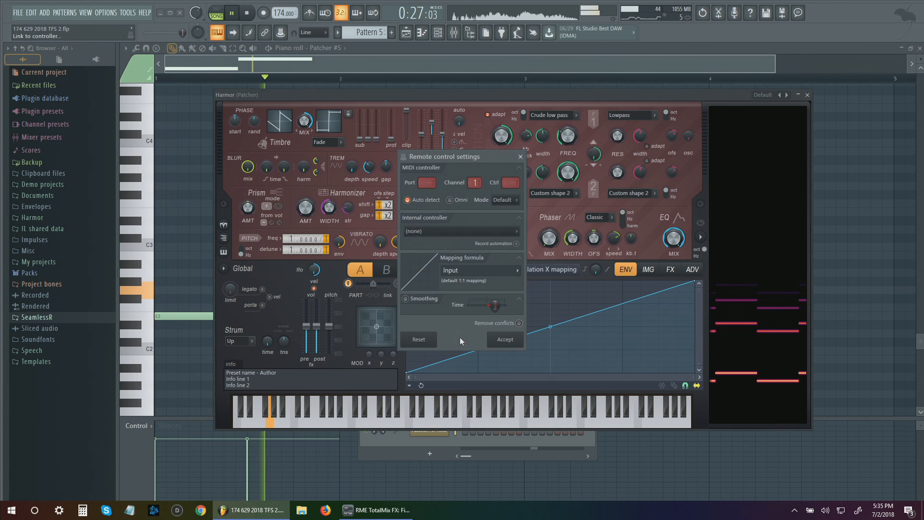
click(490, 231)
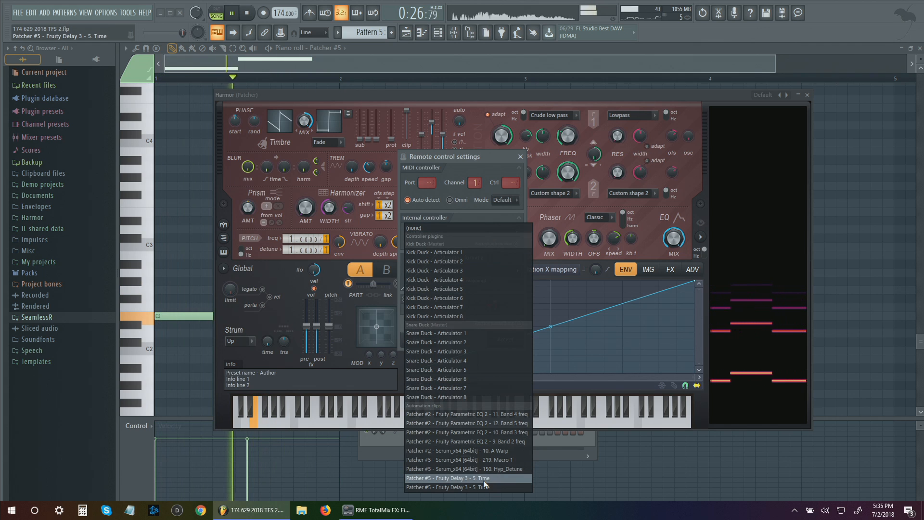
click(519, 459)
click(492, 342)
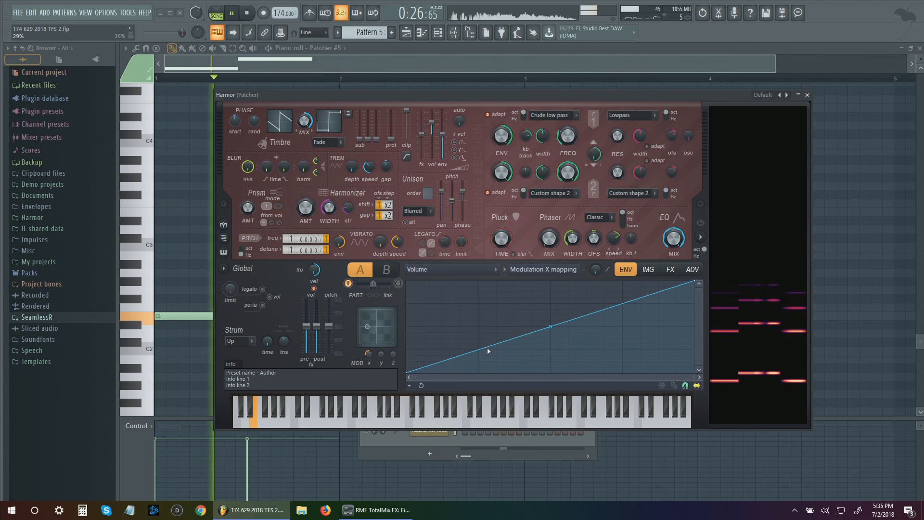
Bend Harmor's Modulation X volume curve upward, raise its starting point above zero, and return to Serum
drag(550, 326, 550, 304)
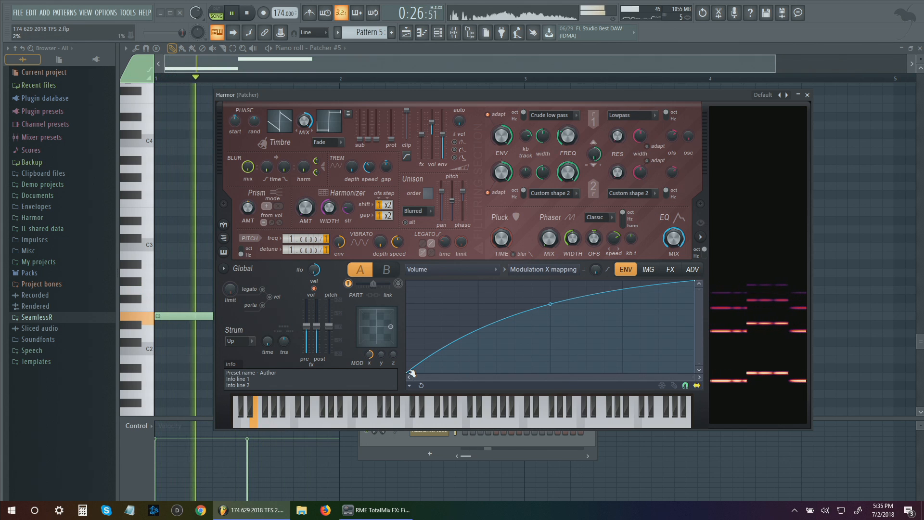
drag(409, 371, 410, 350)
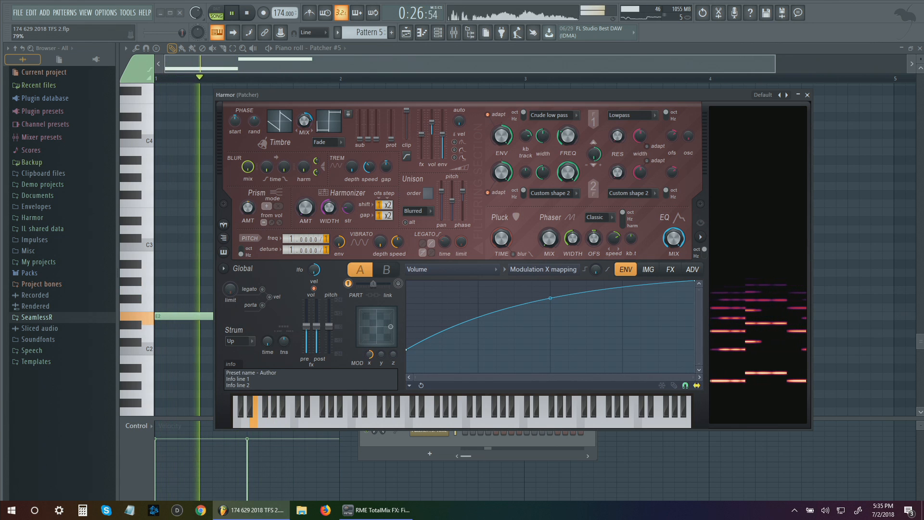
click(807, 95)
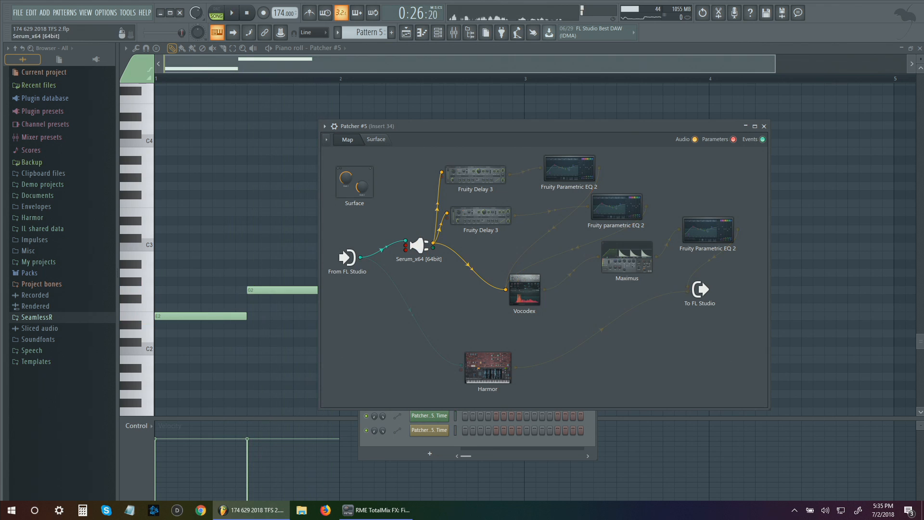
click(422, 249)
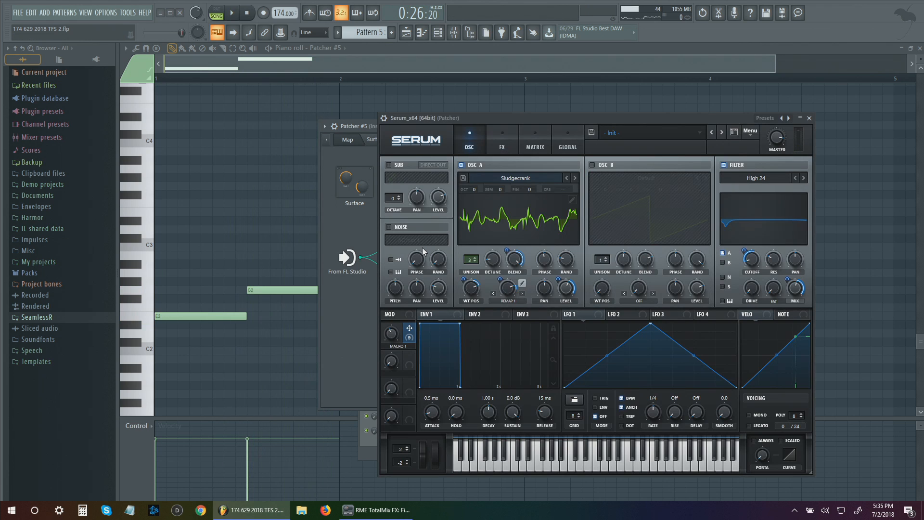
Start playback and set Serum's oscillator A level to 14% beneath its Macro 1 volume modulation
click(231, 13)
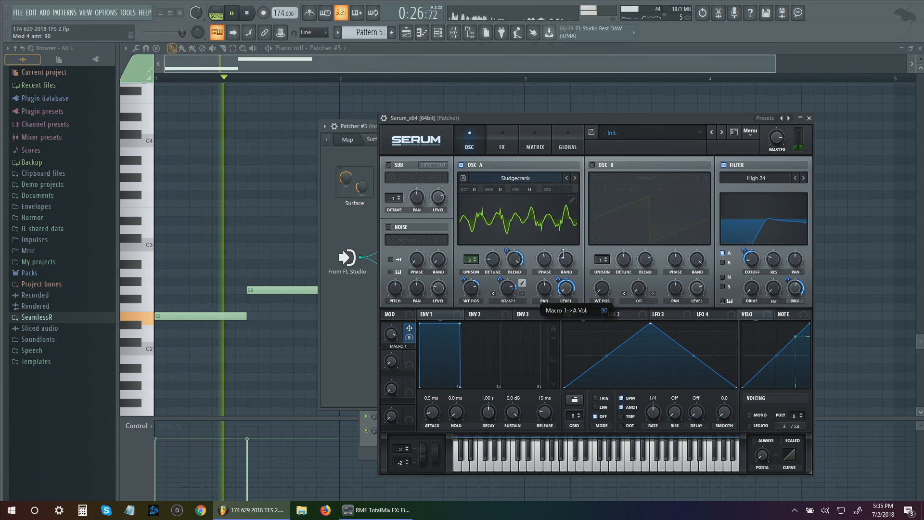
drag(563, 253, 564, 241)
mouse_move(566, 290)
mouse_down()
mouse_move(566, 281)
mouse_move(566, 290)
mouse_up()
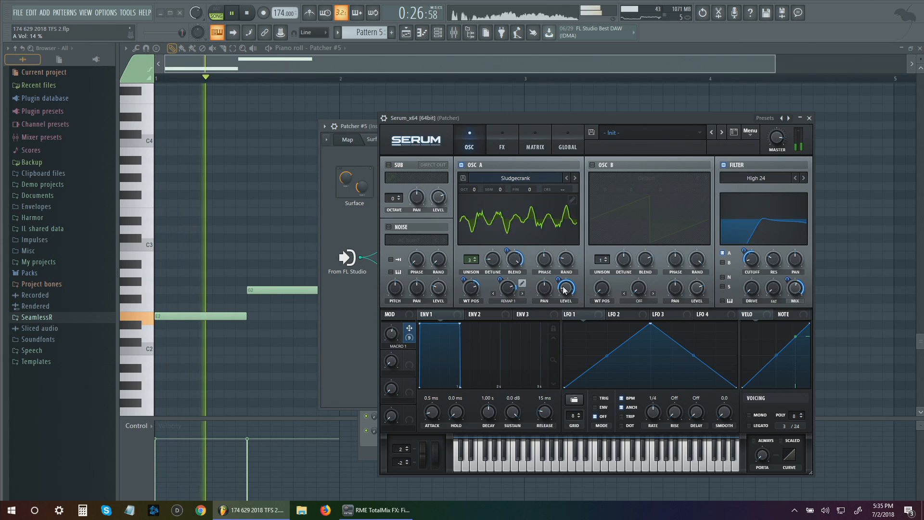
Bend the modulation curve of Serum's Macro 1 to A Vol routing downward, and close Serum
click(535, 143)
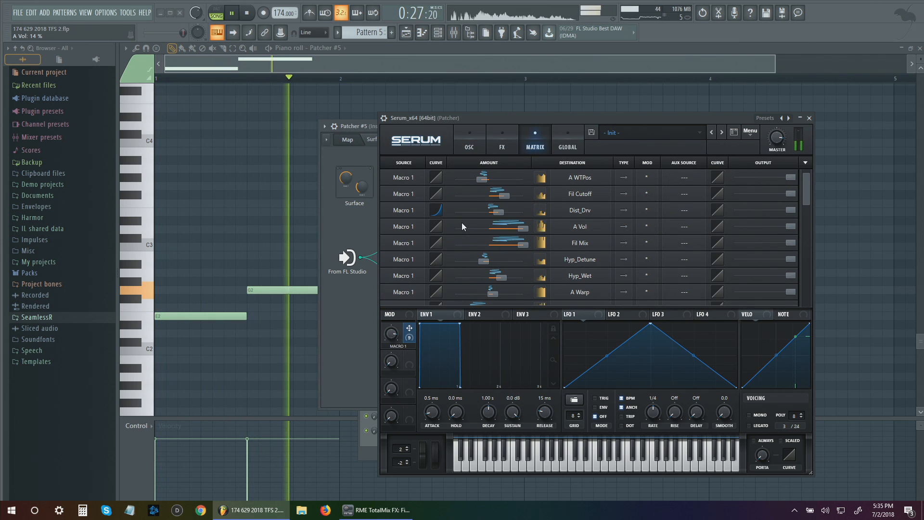
mouse_move(440, 221)
mouse_down()
mouse_move(438, 213)
mouse_move(443, 235)
mouse_up()
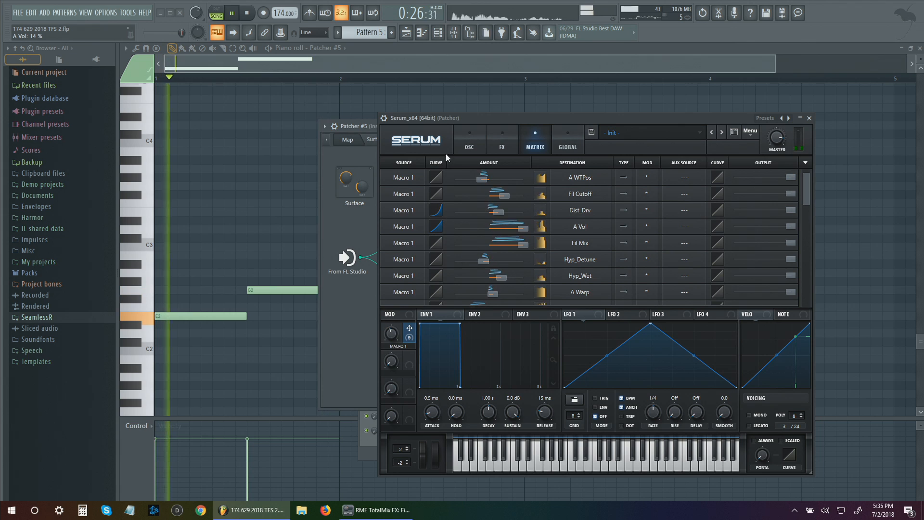
click(469, 142)
click(809, 118)
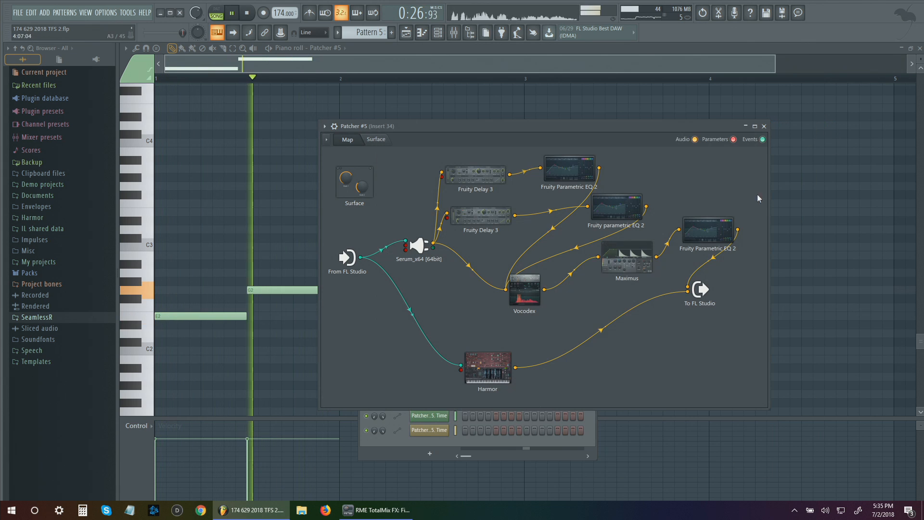
Set Vocodex to 35 bands and shift the right-hand dip and peak of its Band width curve toward higher frequencies
double_click(529, 299)
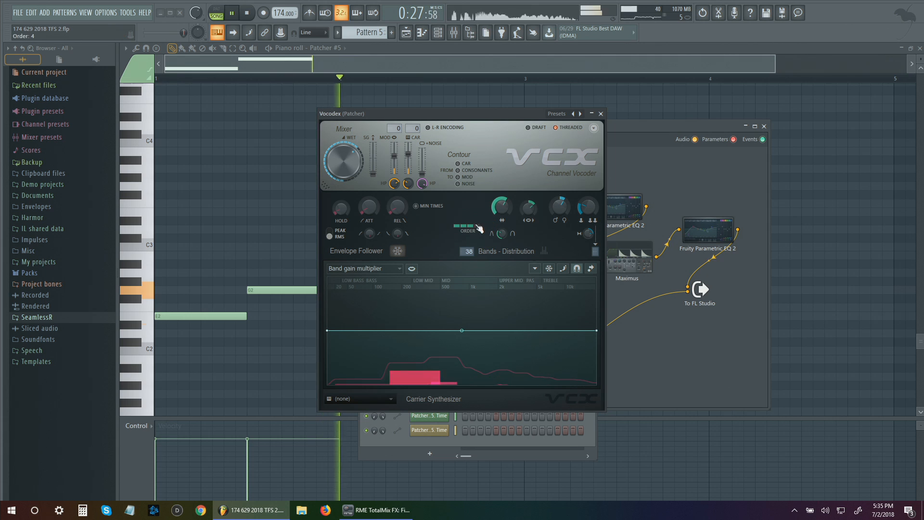
drag(468, 251, 469, 255)
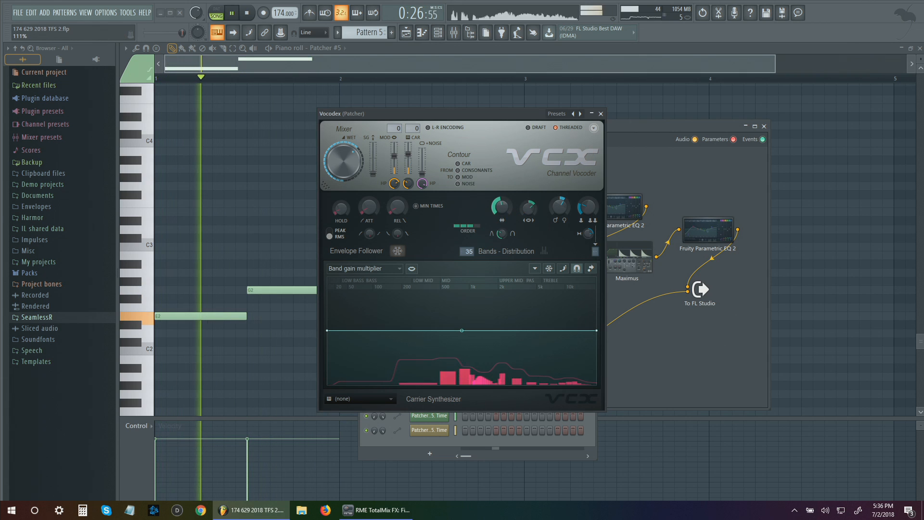
click(390, 268)
click(351, 299)
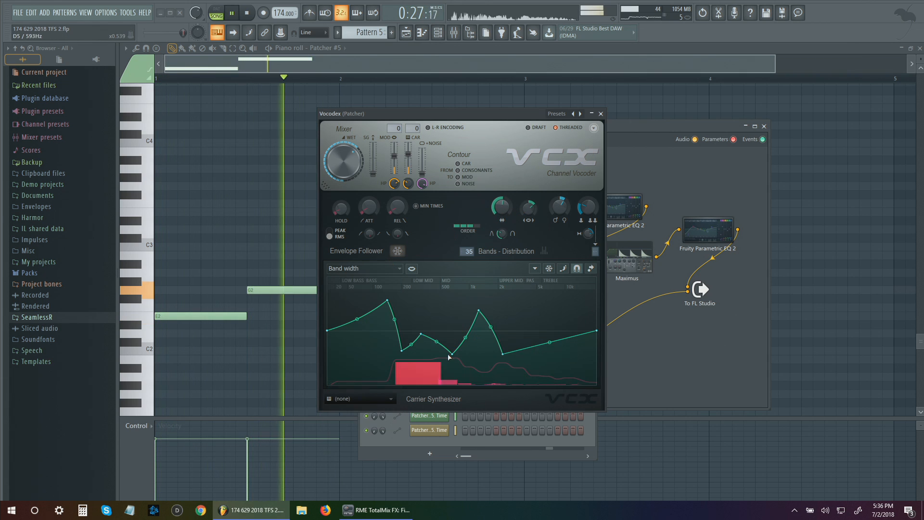
drag(485, 357, 512, 353)
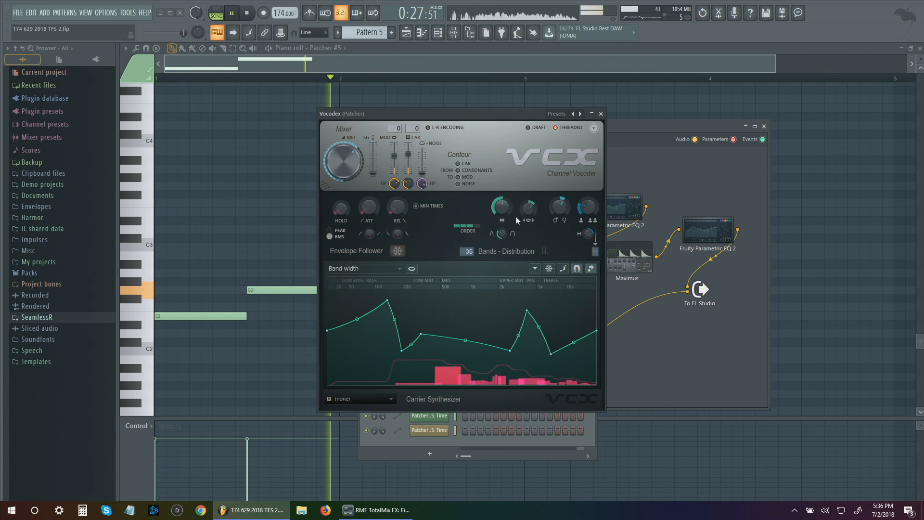
Experiment with Vocodex's formant shift down to -1200 cents, close Vocodex and play the patch
scroll(563, 208, up, 5)
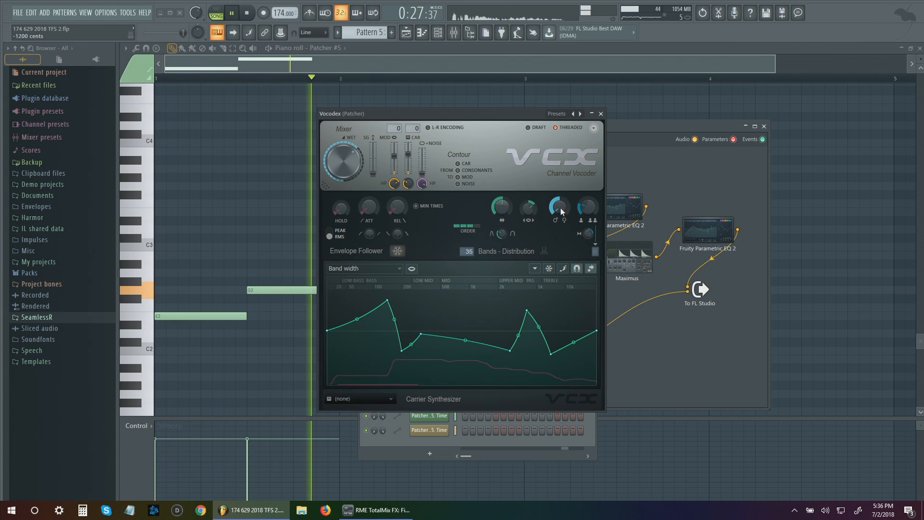
drag(562, 208, 557, 209)
key(space)
click(600, 114)
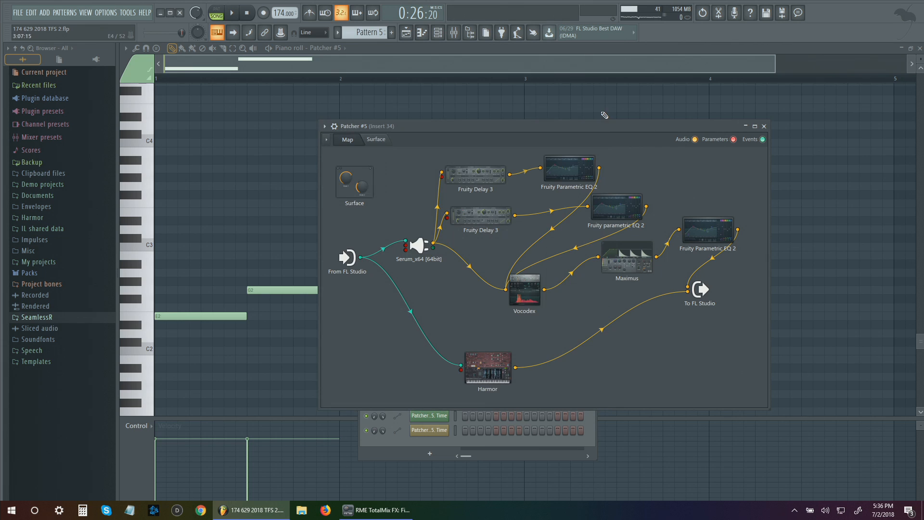
key(space)
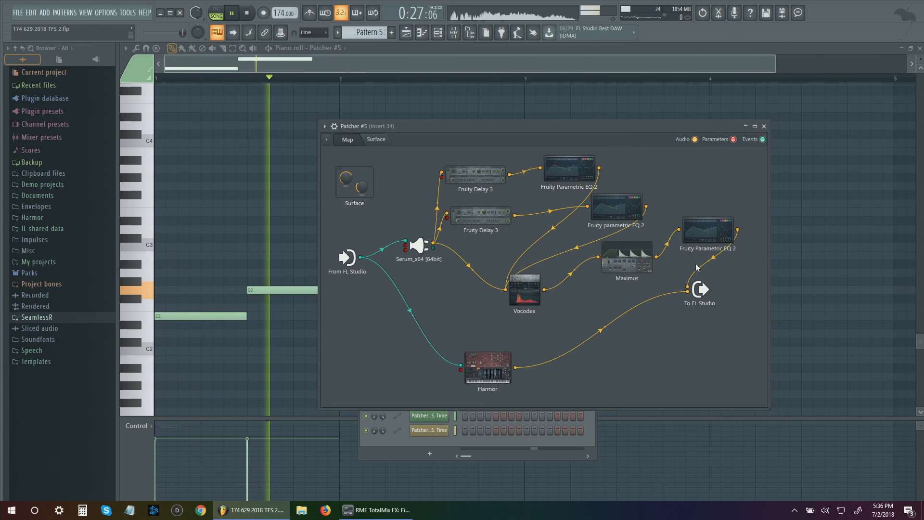
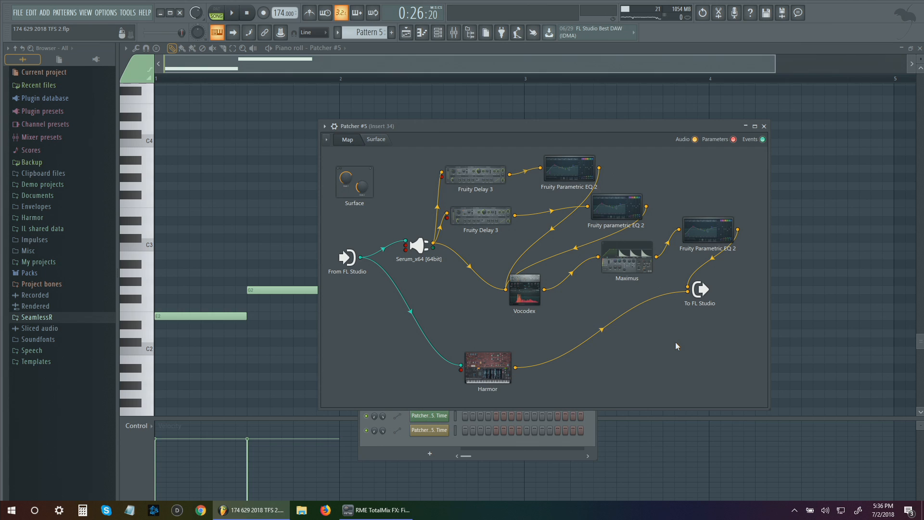
Move both Pattern 5 notes of Patcher #5 up to D3 during playback
click(223, 188)
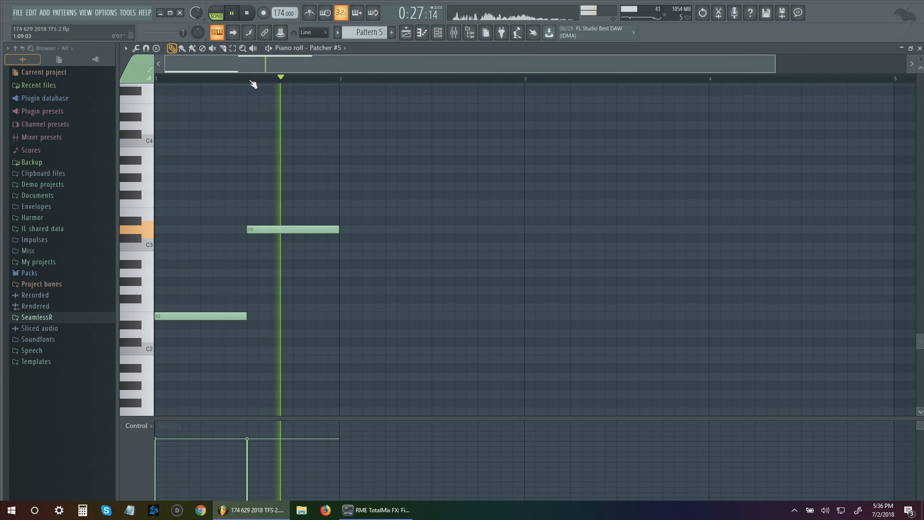
key(space)
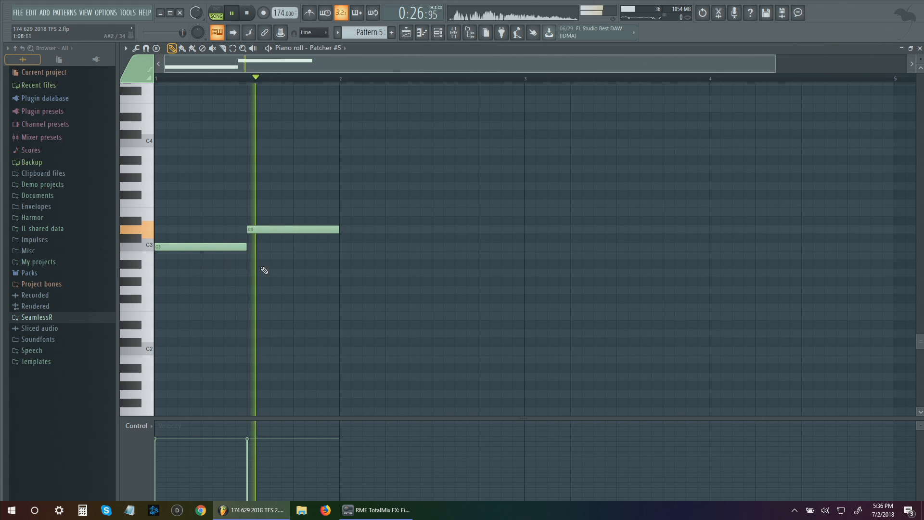
drag(213, 246, 212, 229)
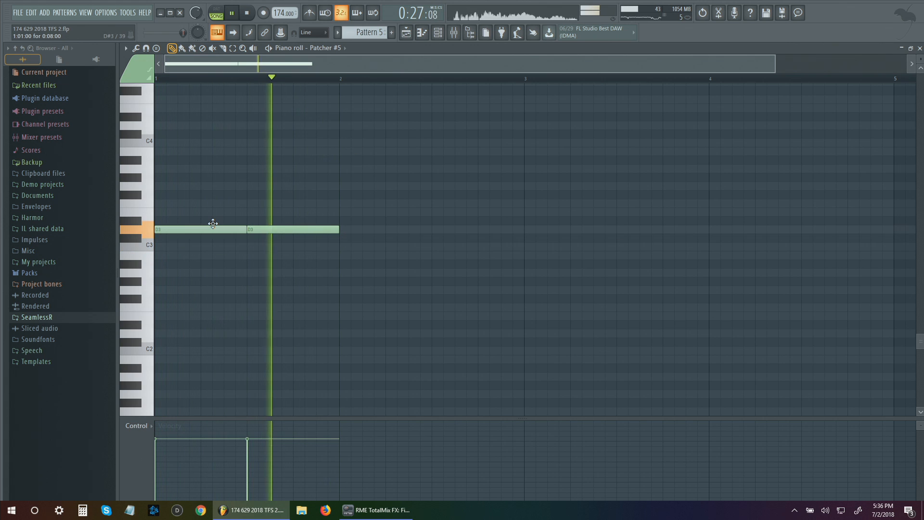
Reshape the Serum Macro 1 automation clip with an earlier curved second peak, a curved rise replacing the middle plateau, and a longer final plateau
click(407, 33)
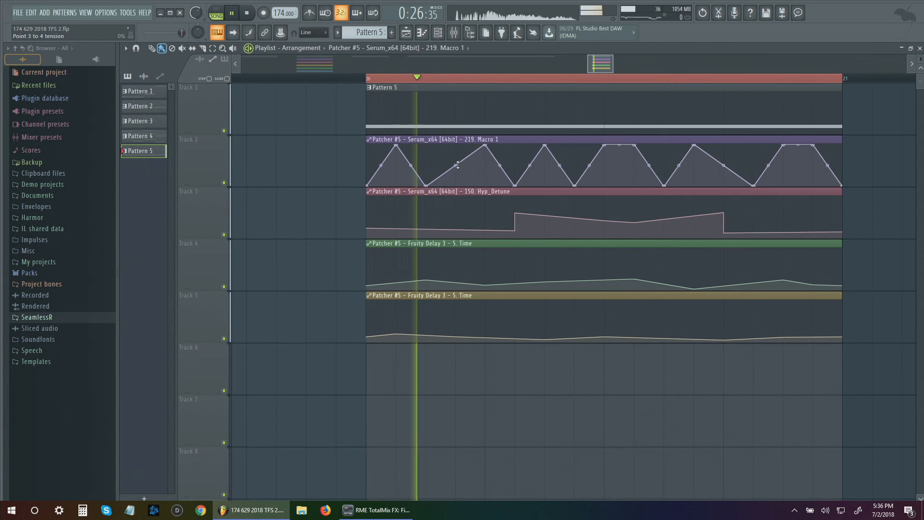
drag(481, 144, 455, 145)
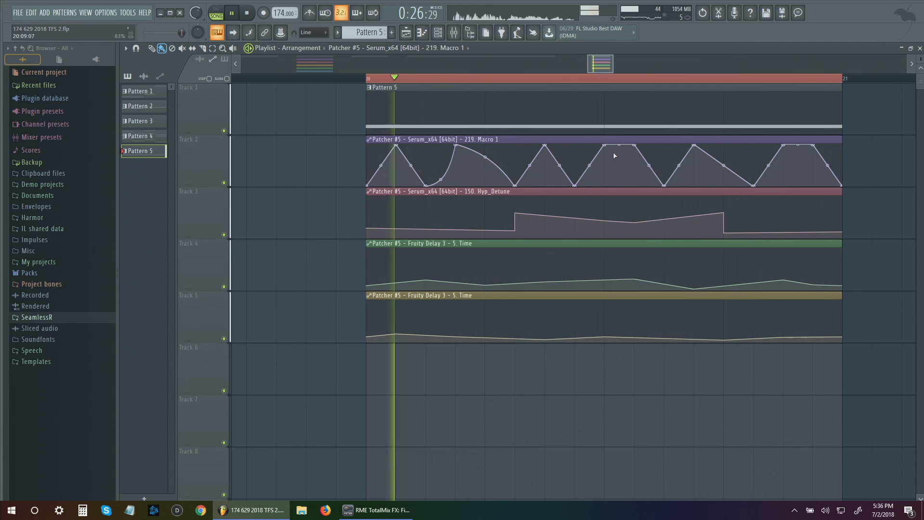
drag(607, 149, 627, 150)
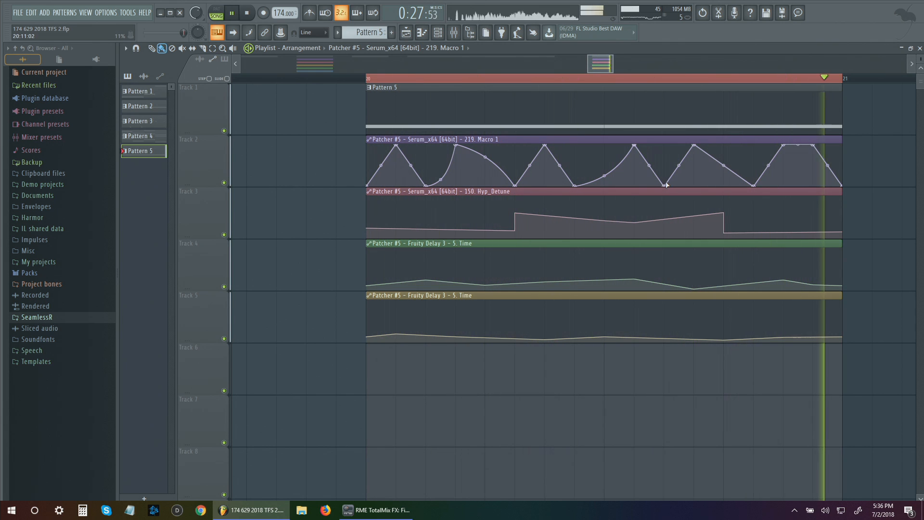
right_click(724, 185)
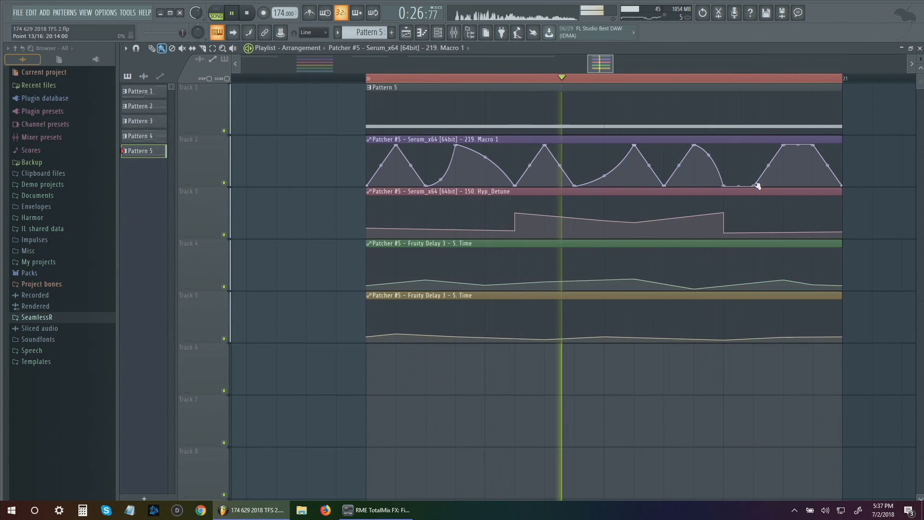
drag(754, 185, 756, 145)
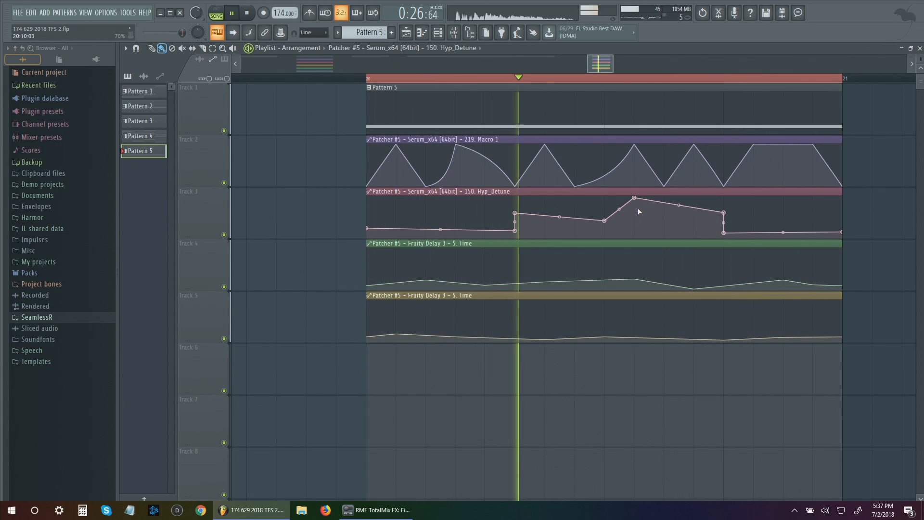
Raise the middle of the Hyp_Detune automation into a hump and level the flat section before its jump
drag(604, 220, 606, 211)
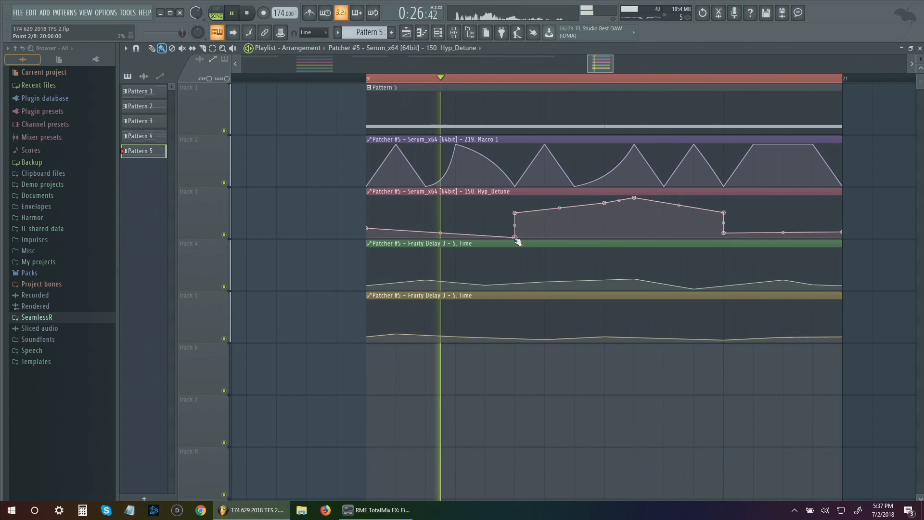
drag(514, 231, 515, 238)
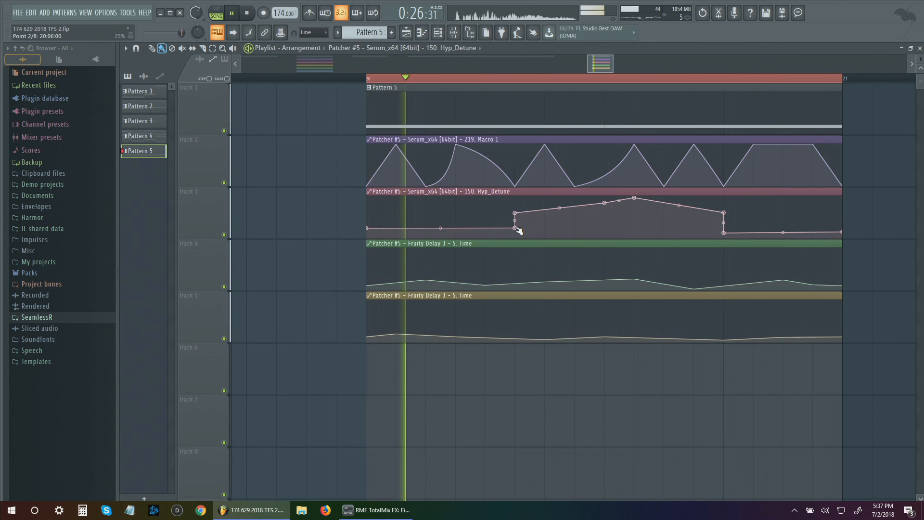
Delete the first point of the final plateau in the Macro 1 automation, and slope the second and last peaks slightly downward
right_click(753, 147)
click(765, 178)
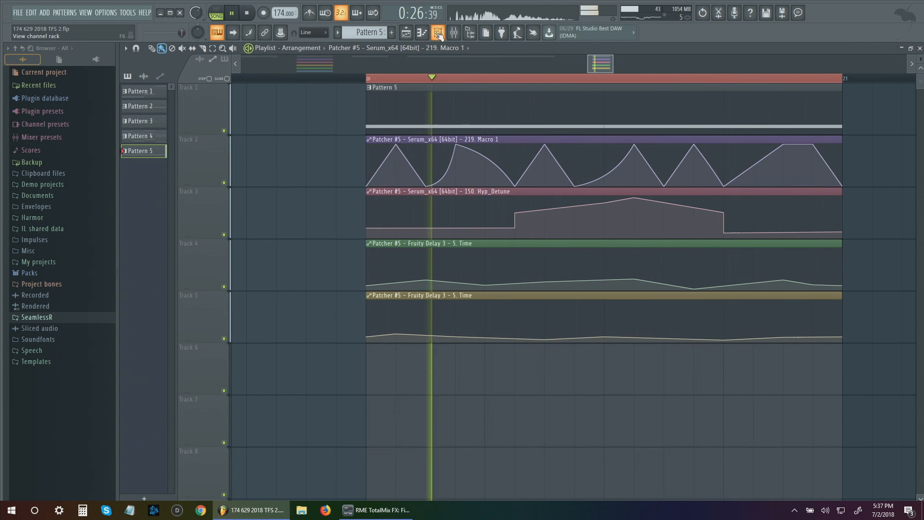
click(454, 32)
key(F9)
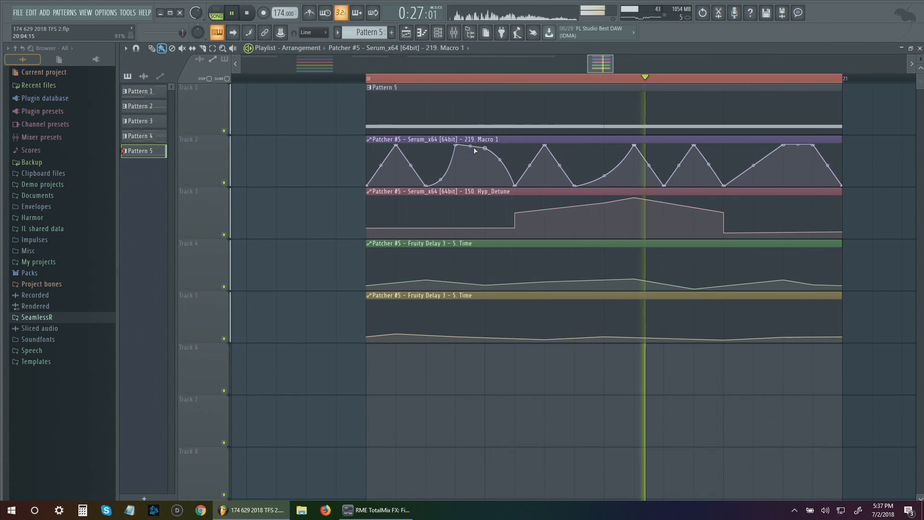
key(space)
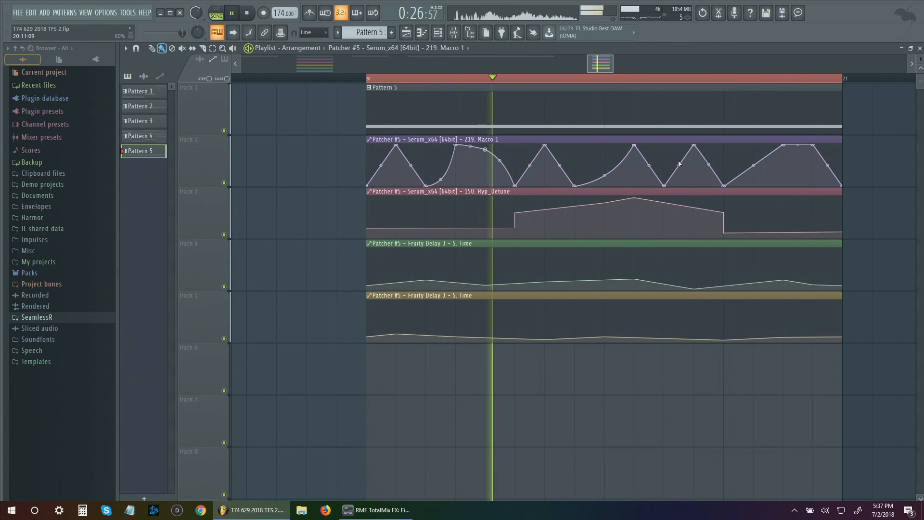
drag(815, 147, 817, 153)
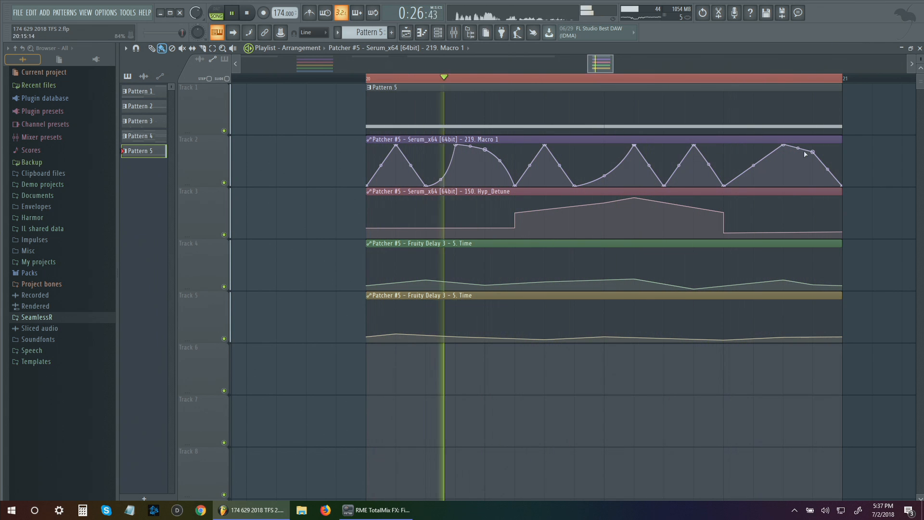
Return to Patcher #5's piano roll and transpose both Pattern 5 notes down to A2
key(F9)
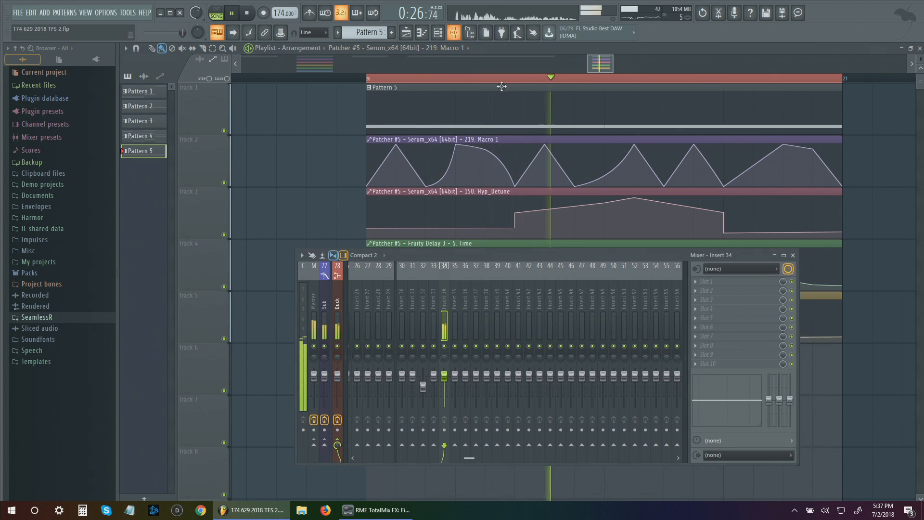
click(440, 34)
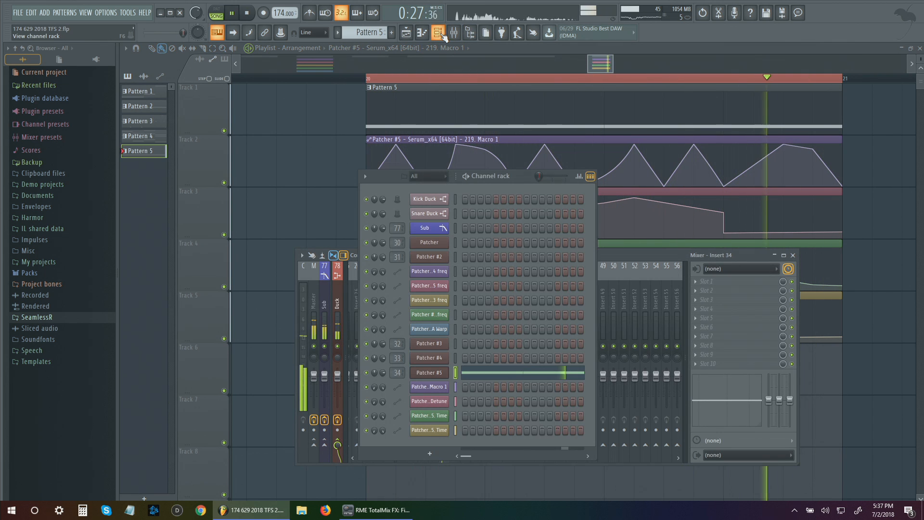
click(466, 135)
double_click(461, 113)
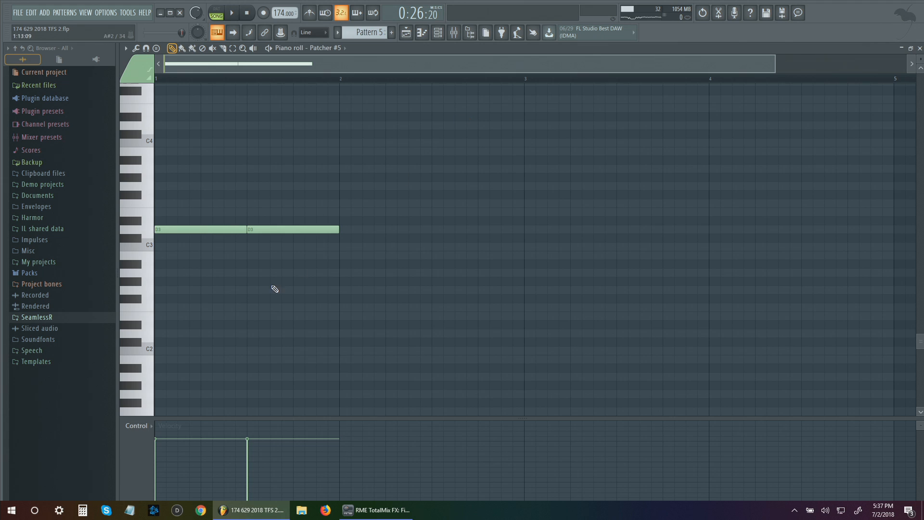
key(ctrl+a)
drag(224, 231, 223, 274)
Add Fruity Reeverb 2 to the Patcher #5 map between the final Fruity Parametric EQ 2 and the output, and open its settings
click(437, 34)
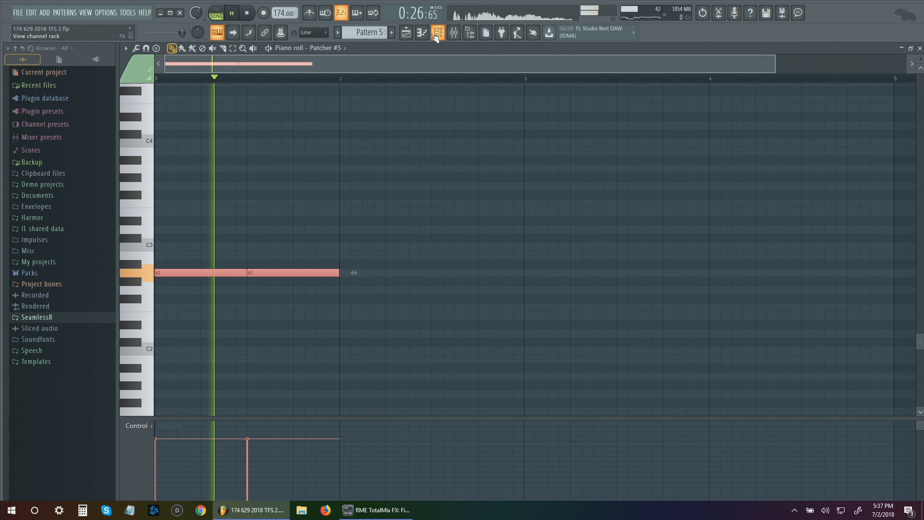
click(429, 372)
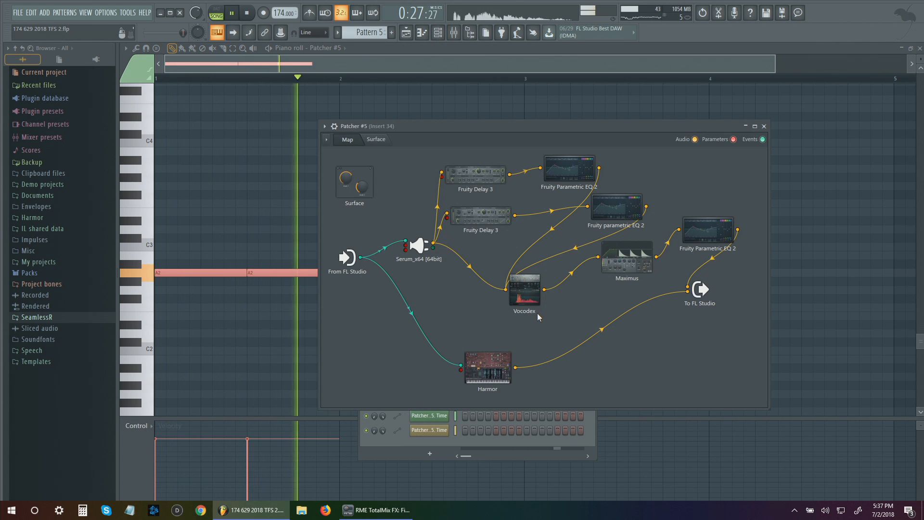
drag(702, 291, 762, 308)
right_click(627, 293)
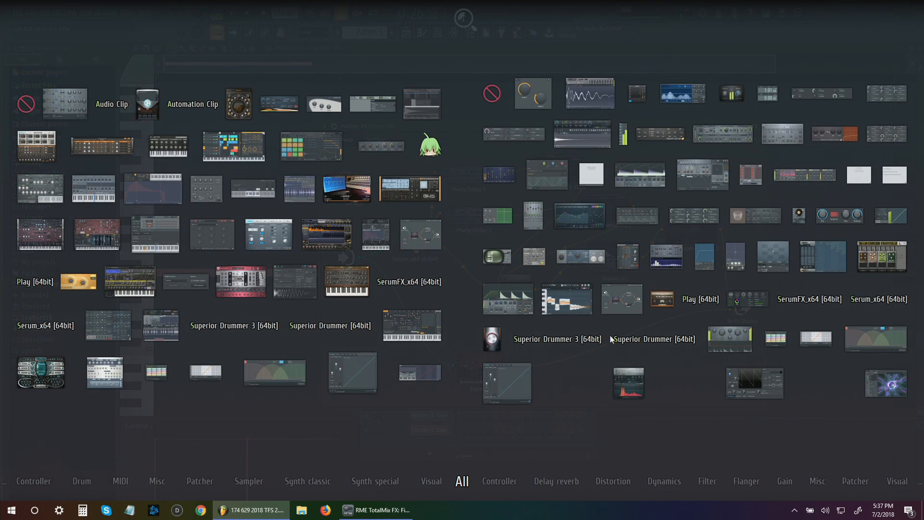
click(755, 216)
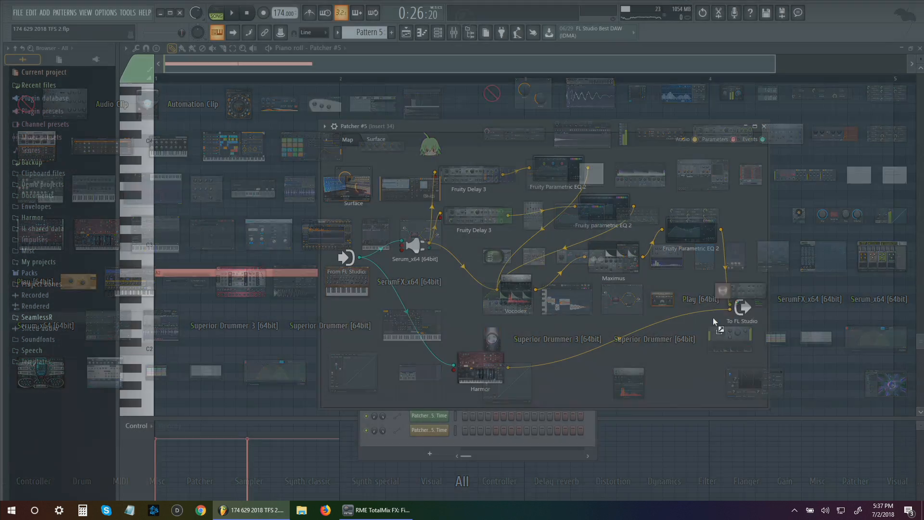
drag(743, 264, 737, 200)
click(742, 234)
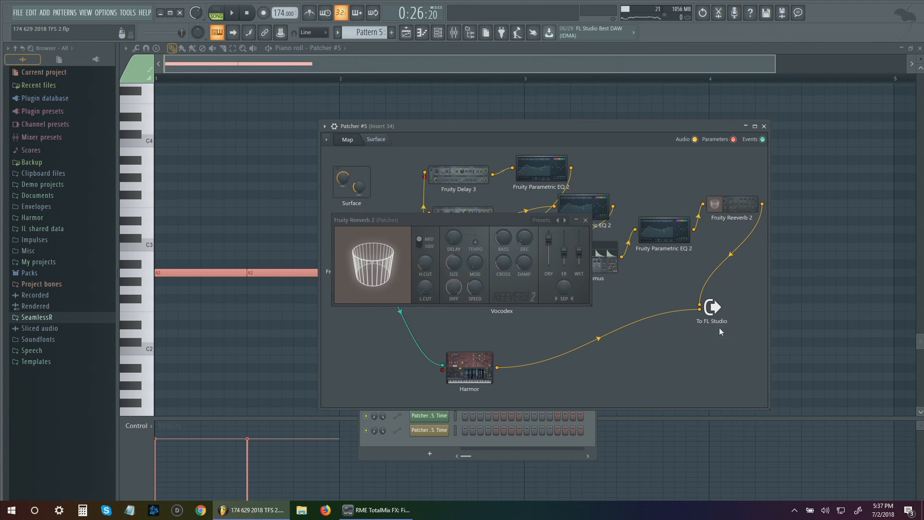
During playback, shorten Fruity Reeverb 2's decay to 0.6 sec, reduce its modulation speed and set the wet level to 65%
key(space)
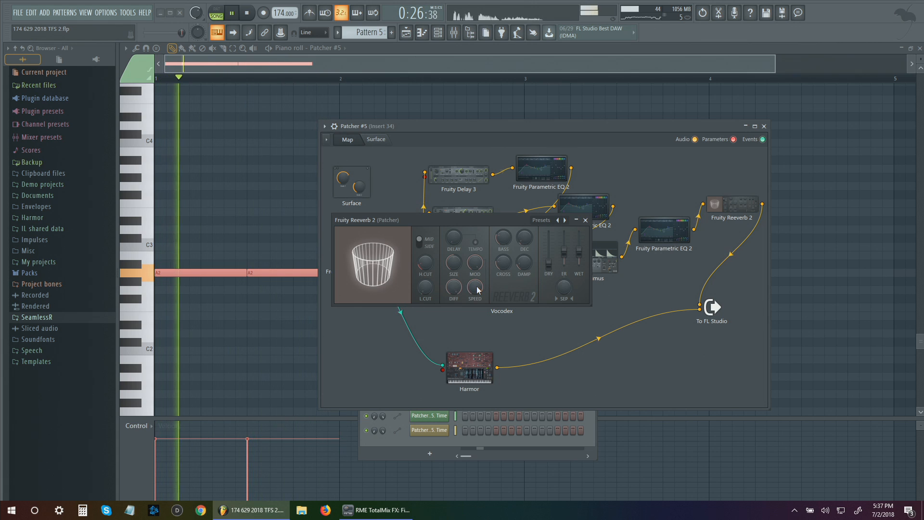
drag(473, 289, 473, 346)
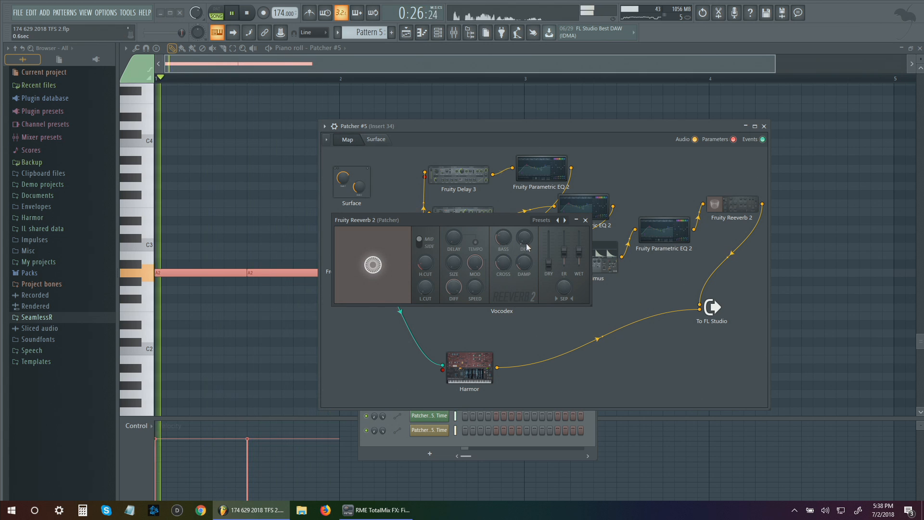
drag(524, 264, 524, 250)
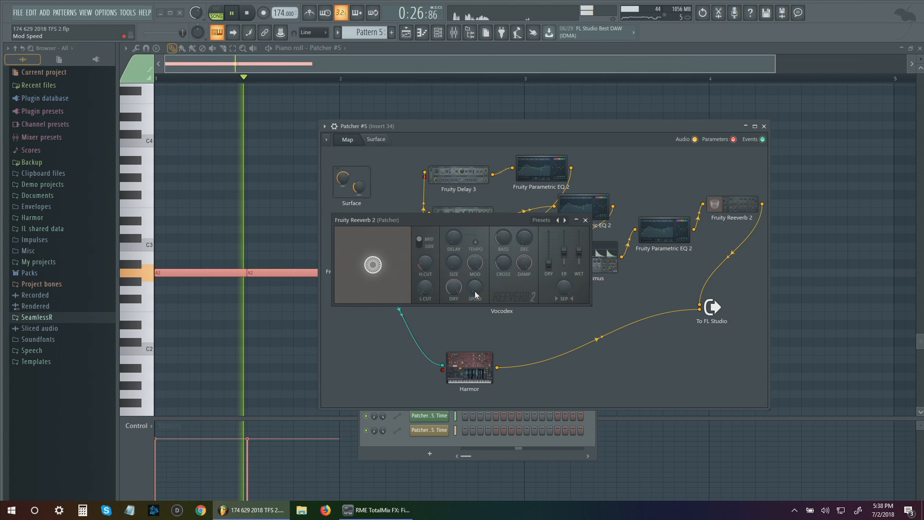
drag(476, 266, 476, 245)
drag(475, 288, 475, 260)
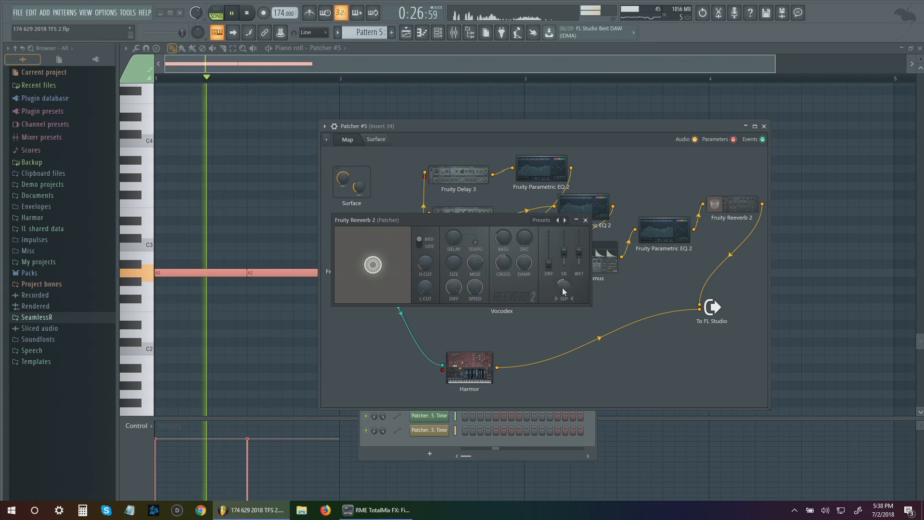
scroll(580, 264, up, 3)
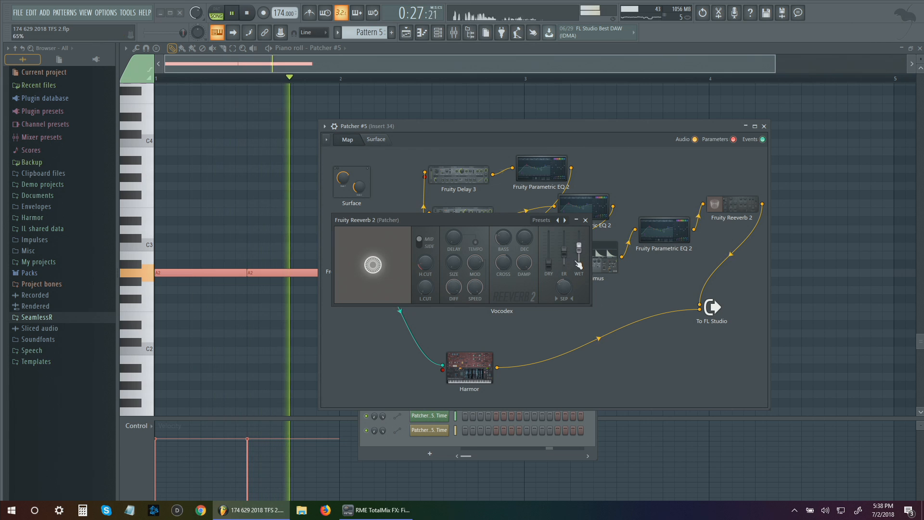
Set the reverb's room size to 18 and raise its dry level to 80%
drag(481, 268, 480, 295)
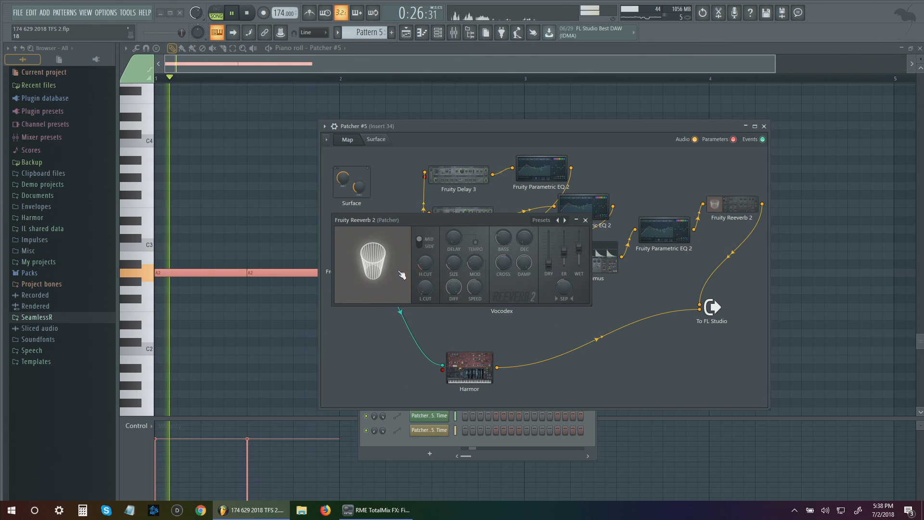
drag(549, 252, 549, 245)
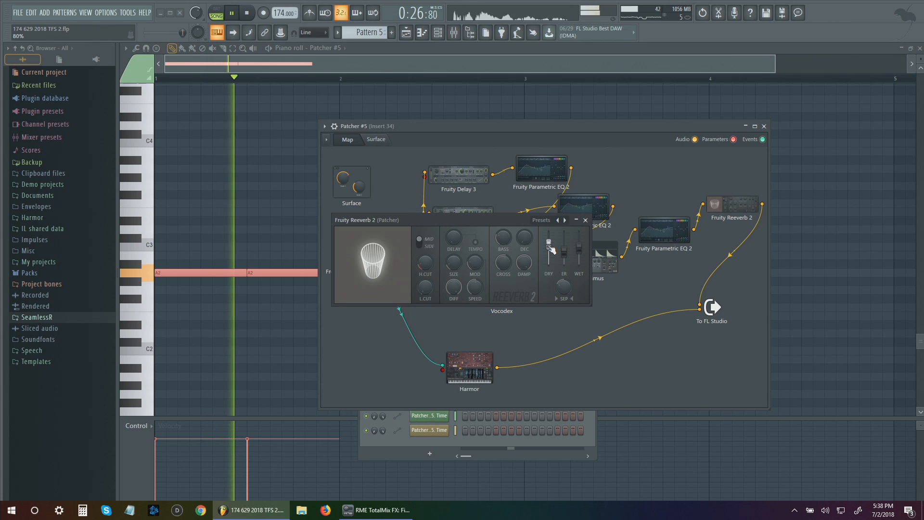
scroll(551, 248, up, 2)
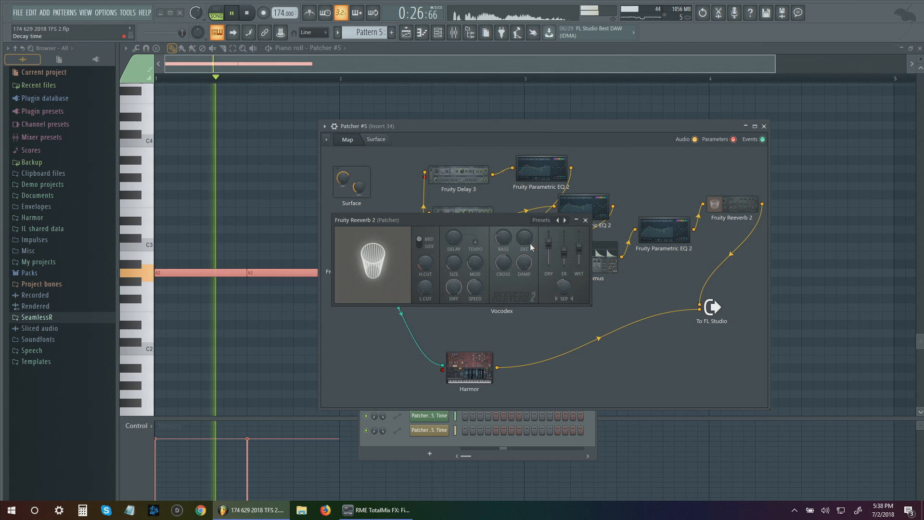
Adjust the reverb's damping and high cut, set its low cut to 521 Hz, and close the reverb settings
drag(526, 266, 527, 281)
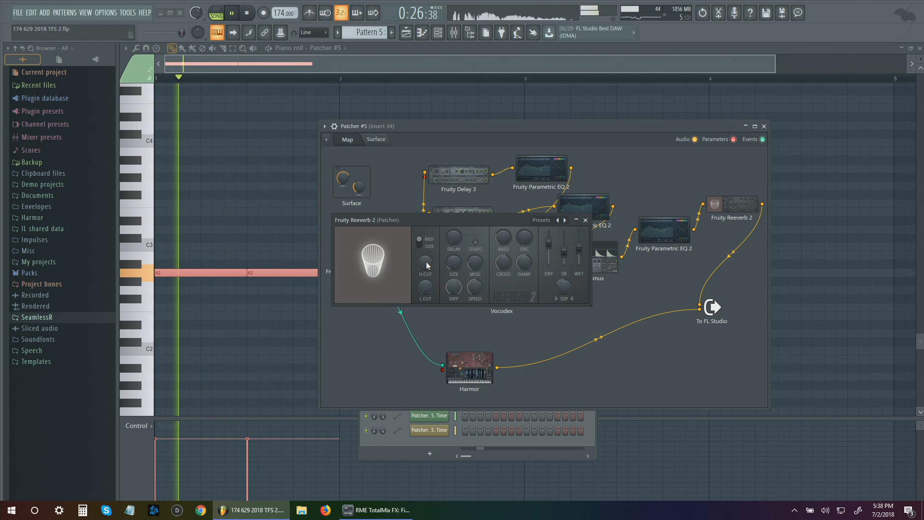
drag(426, 262, 427, 252)
mouse_move(428, 292)
mouse_down()
mouse_move(429, 282)
mouse_move(428, 291)
mouse_up()
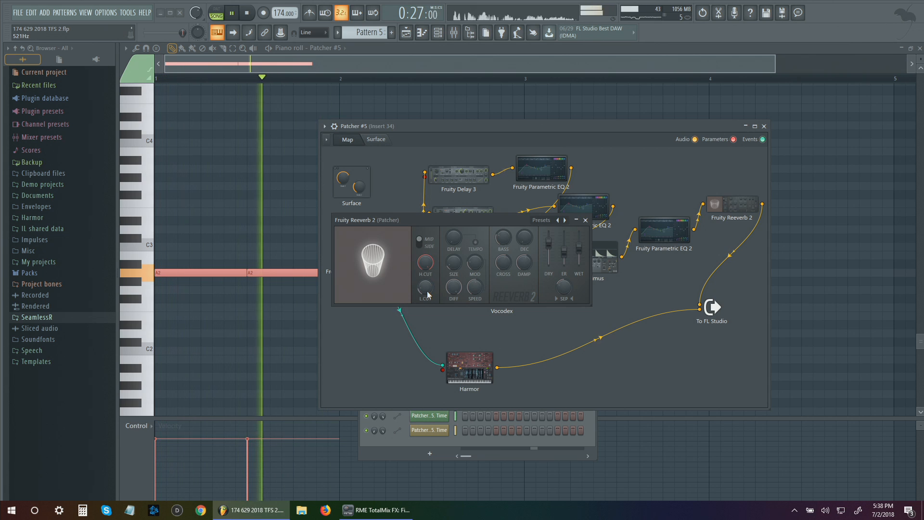
key(space)
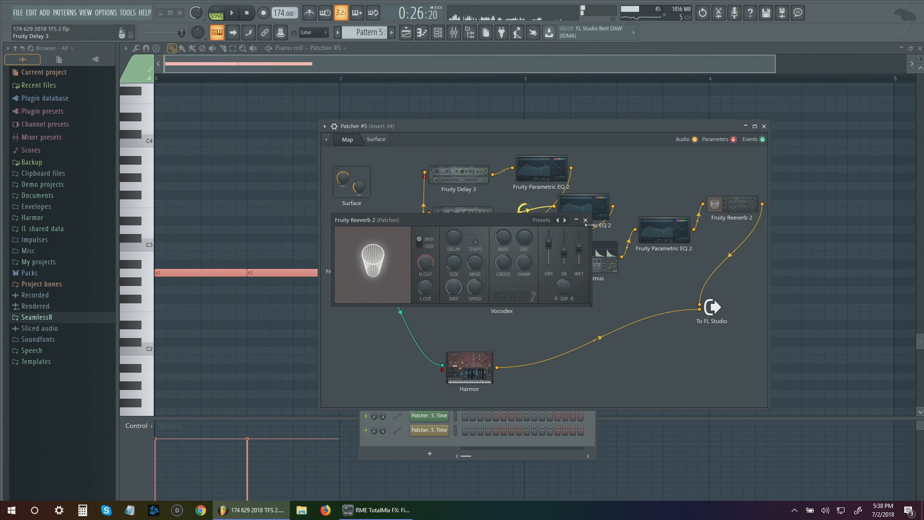
click(586, 220)
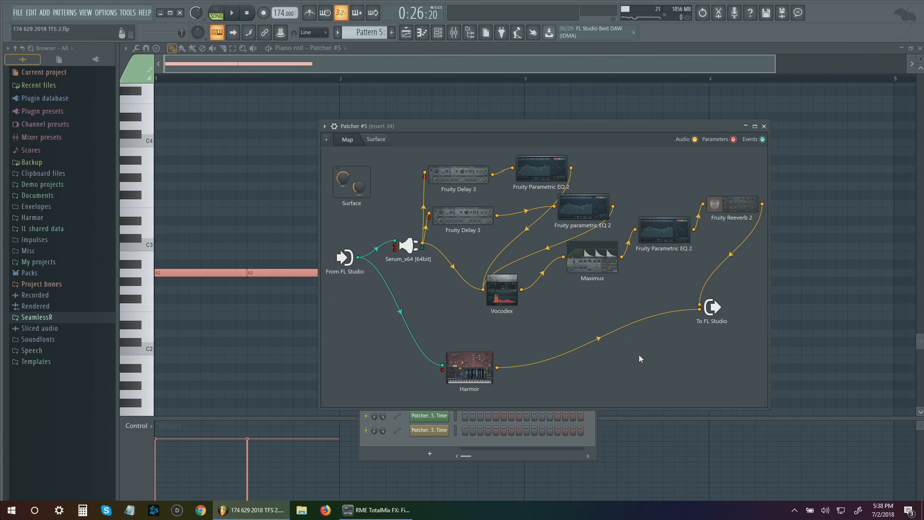
Play back the Pattern 5 bass several times to judge the reverb in the Patcher #5 chain
key(space)
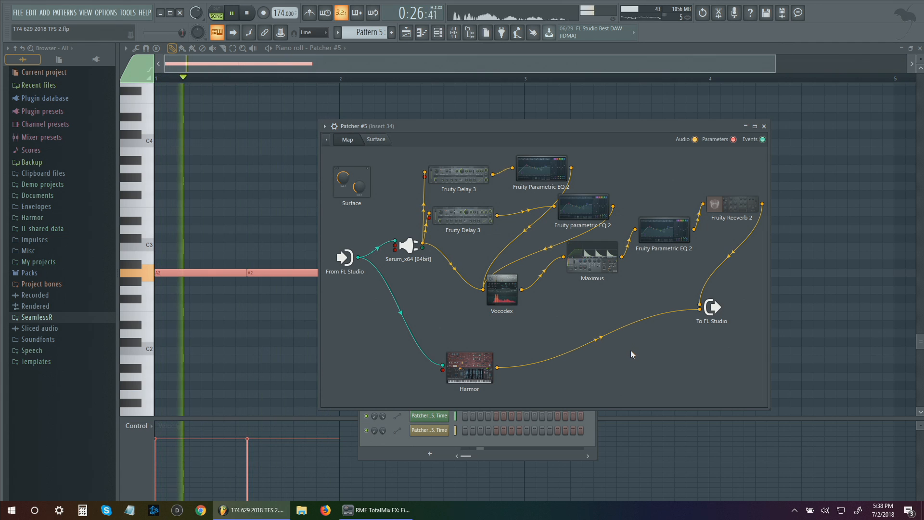
key(space)
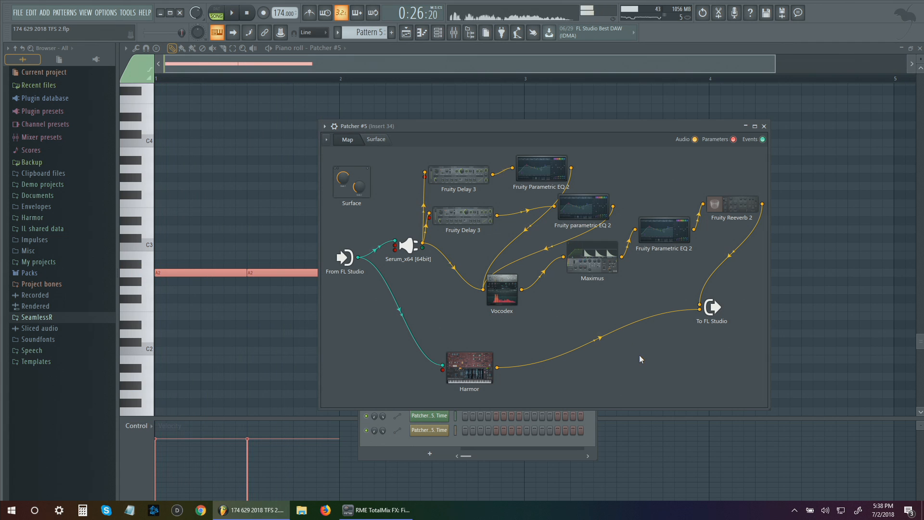
key(space)
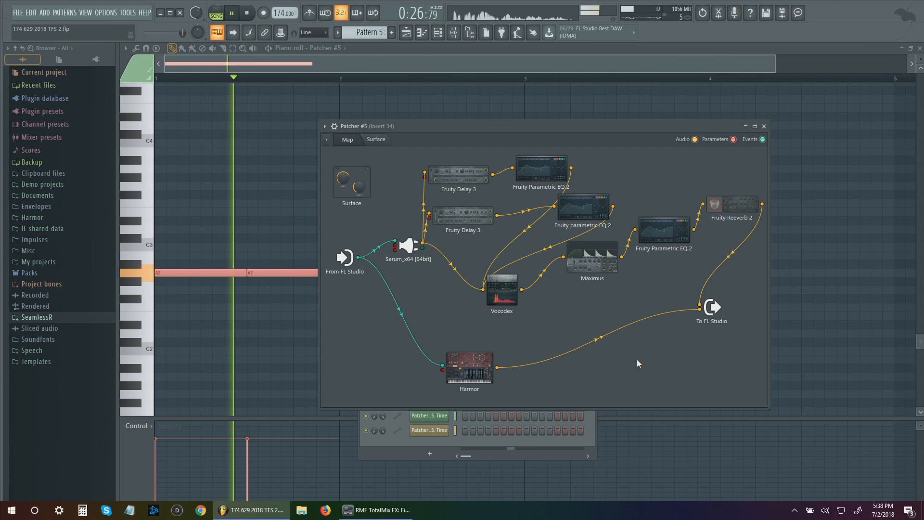
key(space)
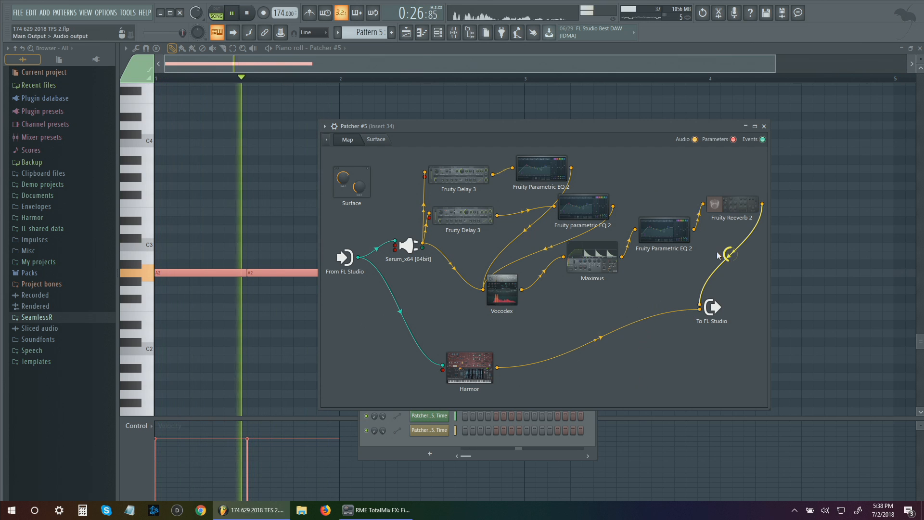
key(space)
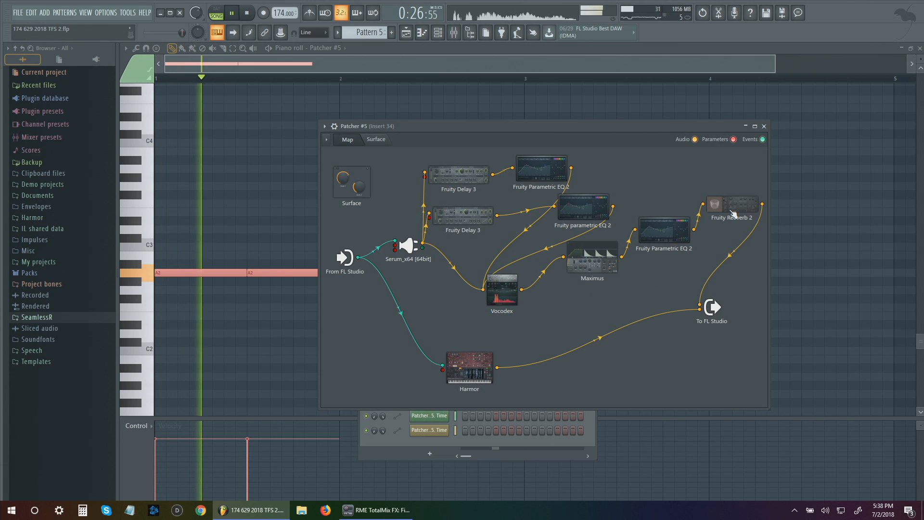
click(733, 214)
click(586, 220)
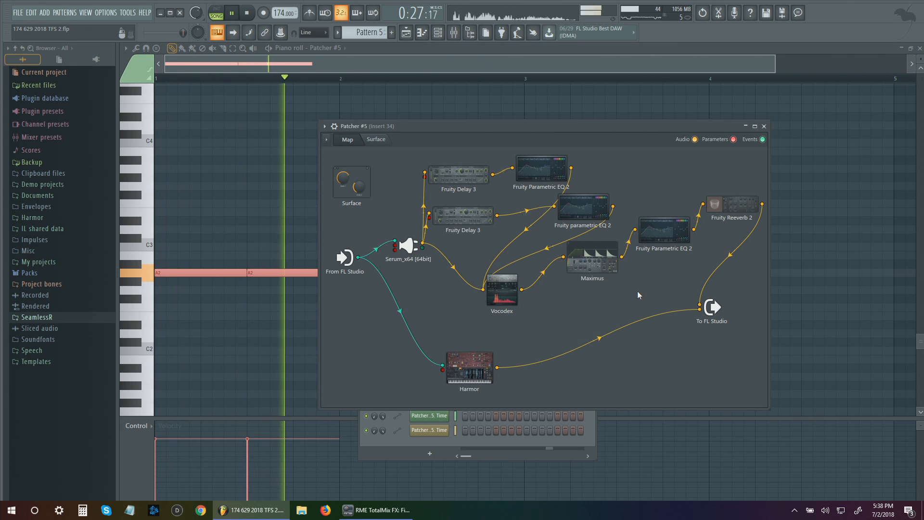
key(space)
Open Maximus during playback, raise the bend point of the master band's compression curve, and adjust the master pre and post gain
double_click(603, 262)
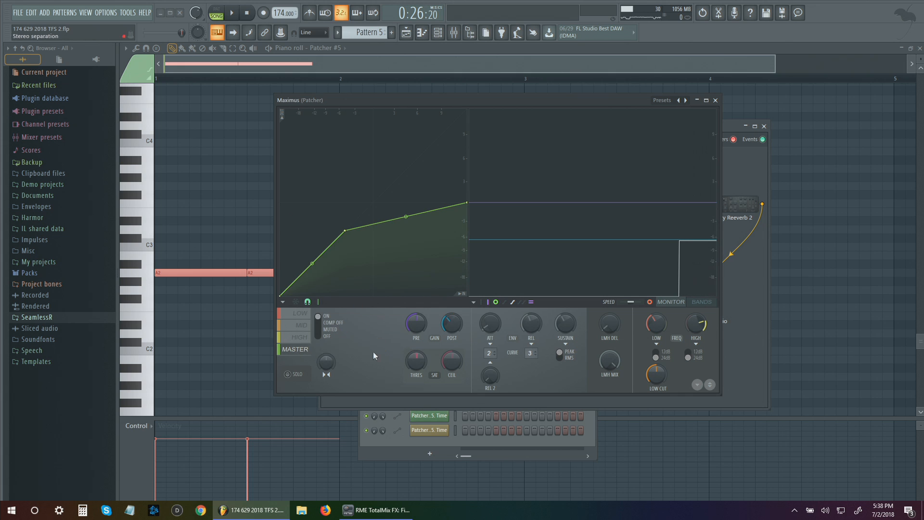
key(space)
drag(344, 231, 364, 214)
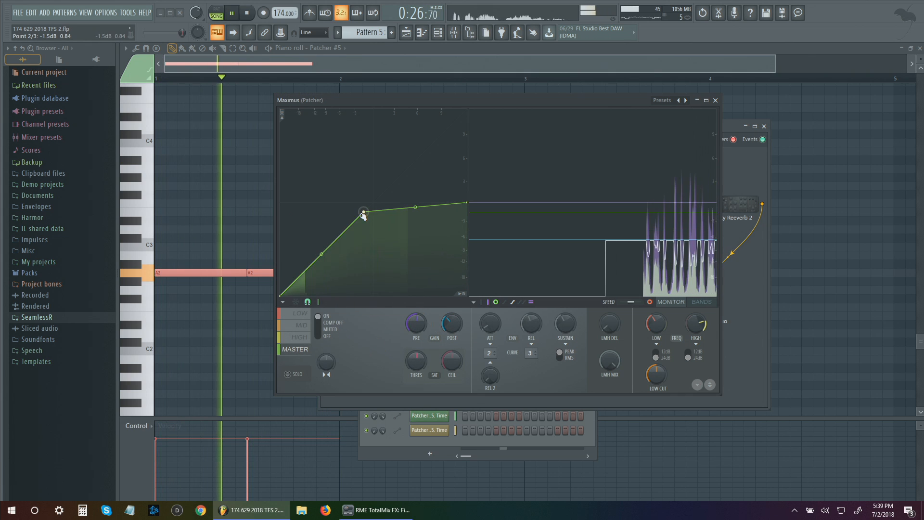
drag(414, 327, 415, 323)
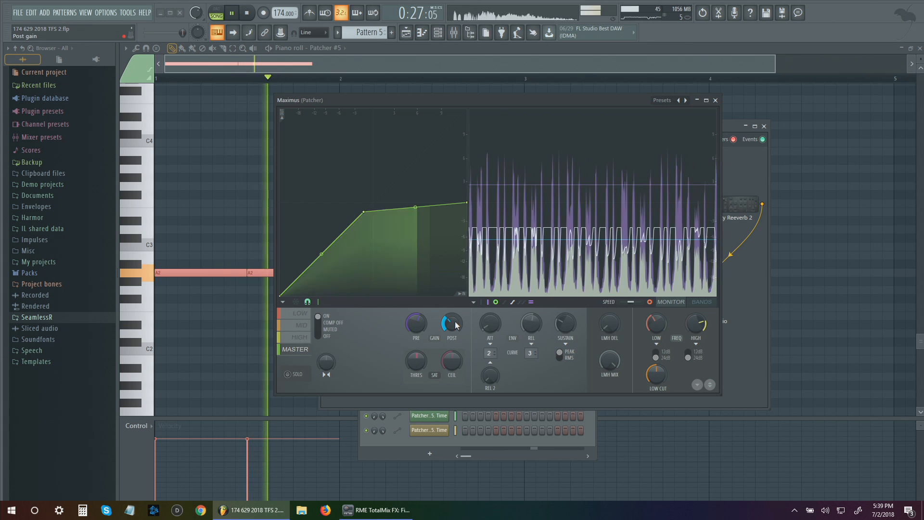
drag(457, 325, 457, 318)
Review the individual Maximus bands and adjust the high band crossover frequency against the band spectrum
click(303, 314)
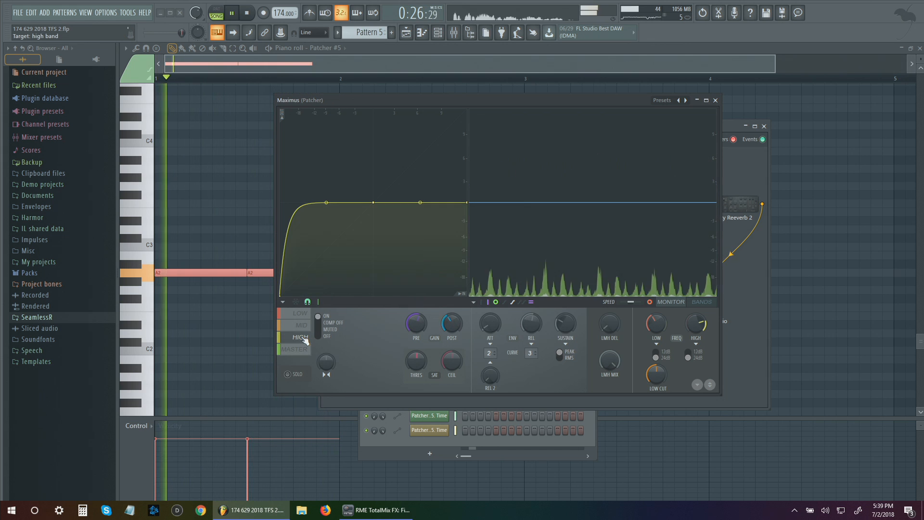
click(703, 304)
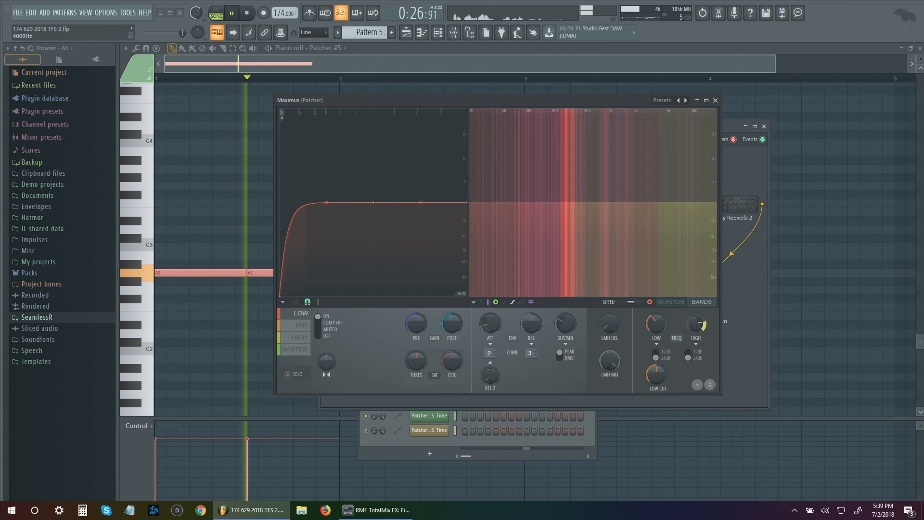
mouse_move(701, 324)
mouse_down()
mouse_move(654, 332)
mouse_move(696, 325)
mouse_up()
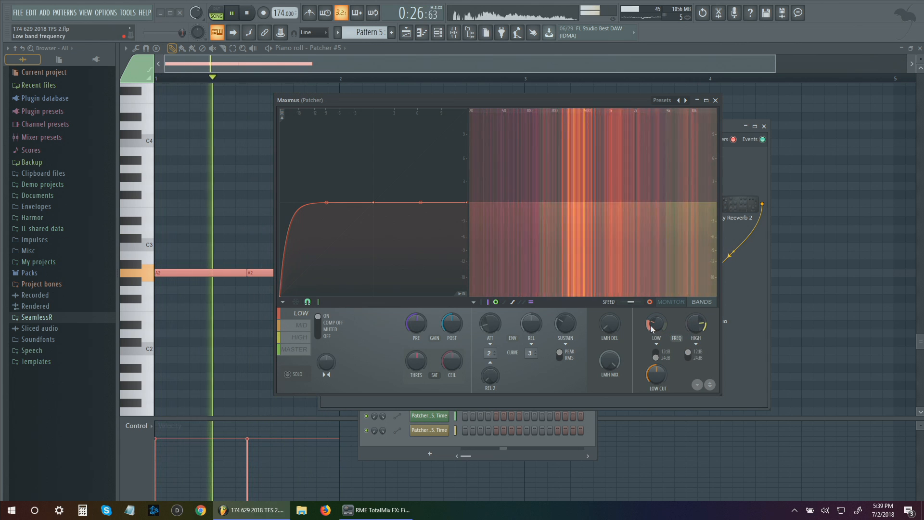
click(671, 302)
Transpose both Pattern 5 notes down to E2 and close Maximus
click(222, 260)
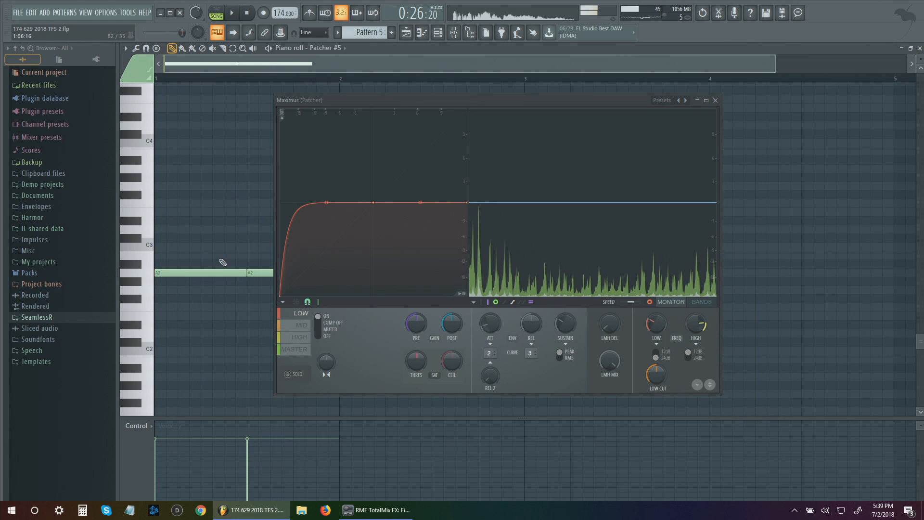
key(ctrl+a)
drag(181, 273, 201, 318)
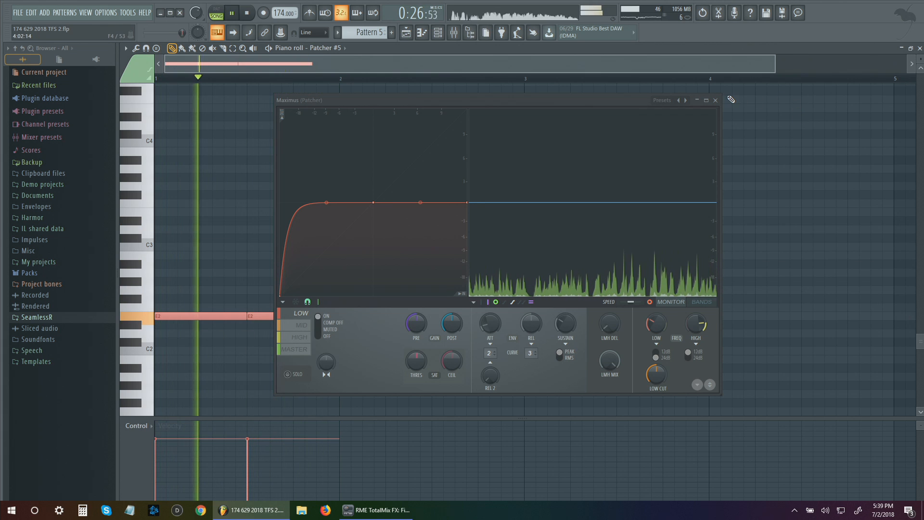
click(716, 100)
Show the whole playlist arrangement without the channel rack and clear the time selection around Pattern 5
click(407, 33)
click(438, 33)
key(space)
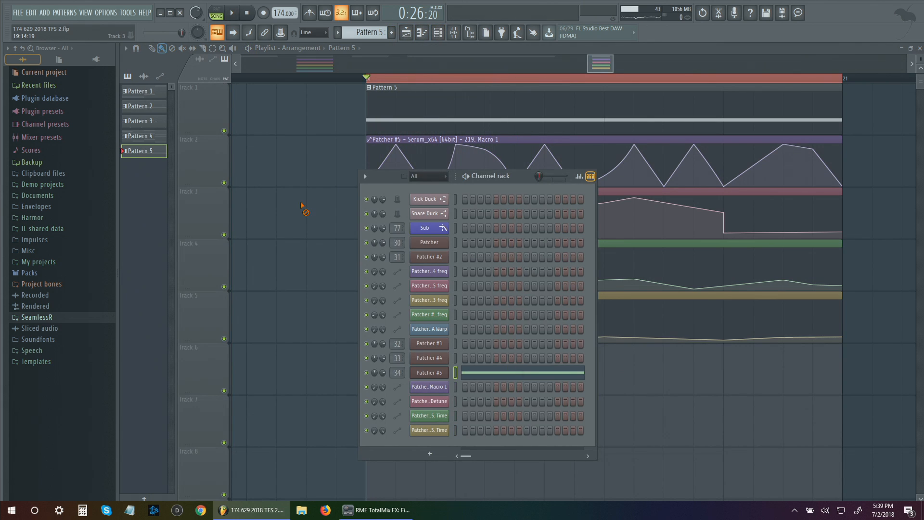
right_click(305, 209)
scroll(309, 237, down, 9)
scroll(696, 251, down, 3)
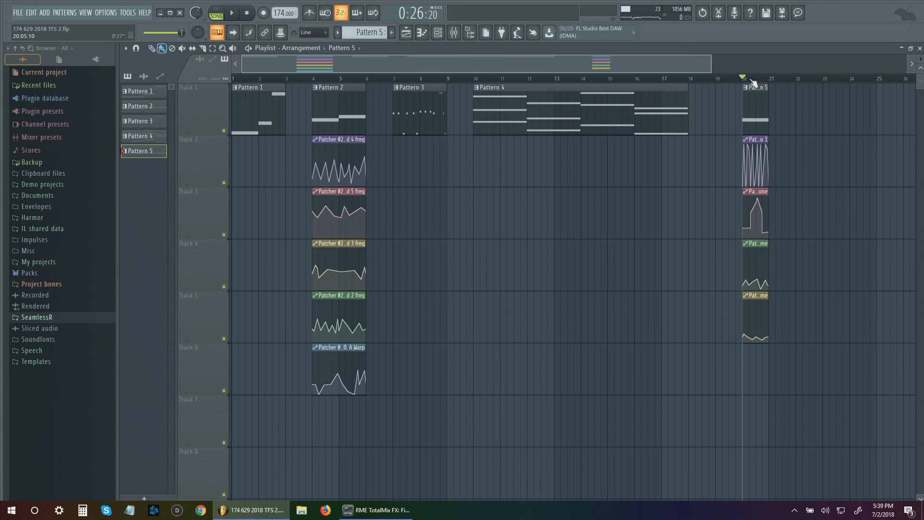
drag(744, 89, 801, 331)
right_click(661, 372)
Audition the arrangement from the start of Pattern 2, Pattern 1, Pattern 5 and Pattern 3 in turn
click(317, 79)
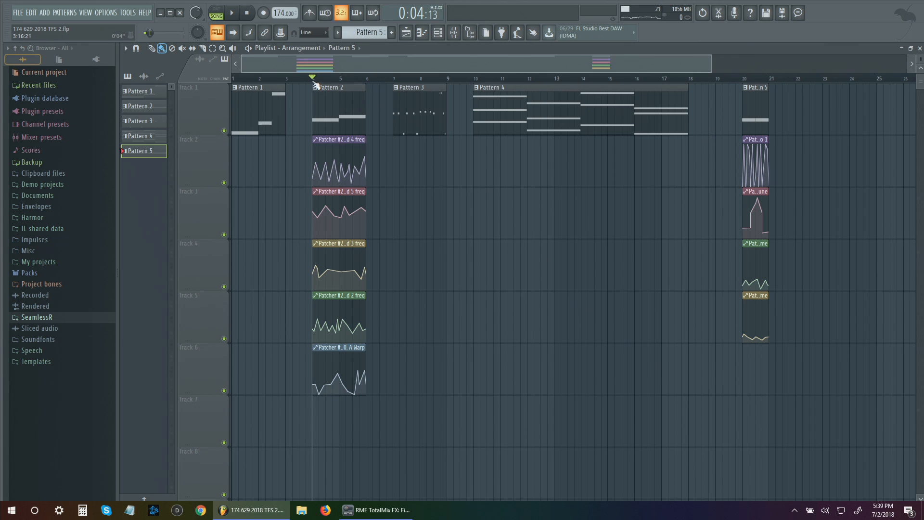
key(space)
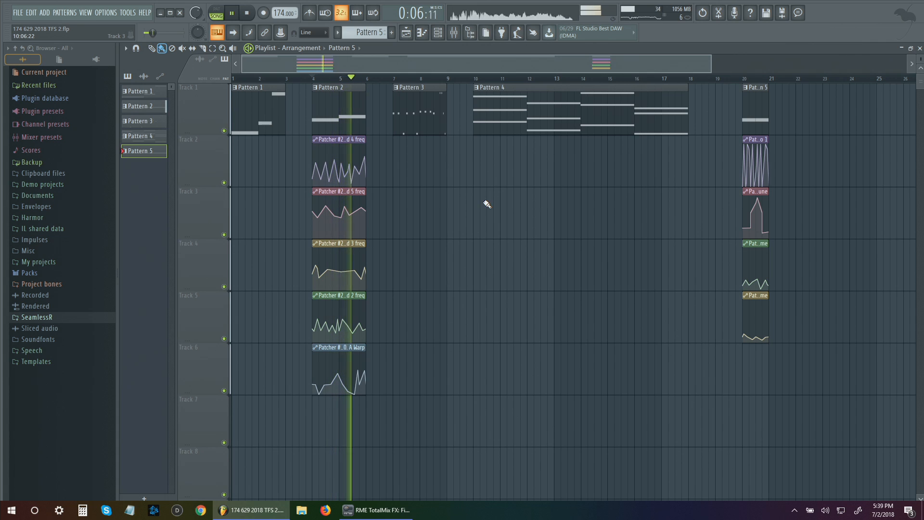
key(space)
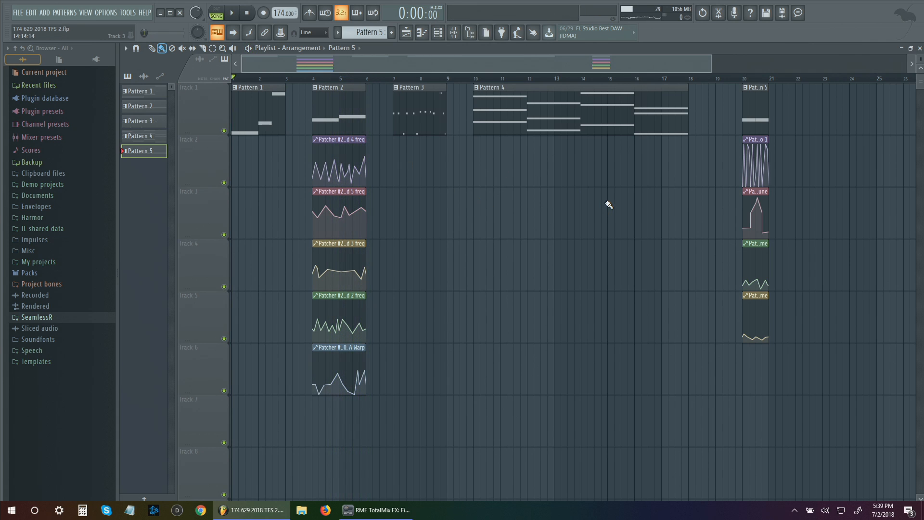
key(space)
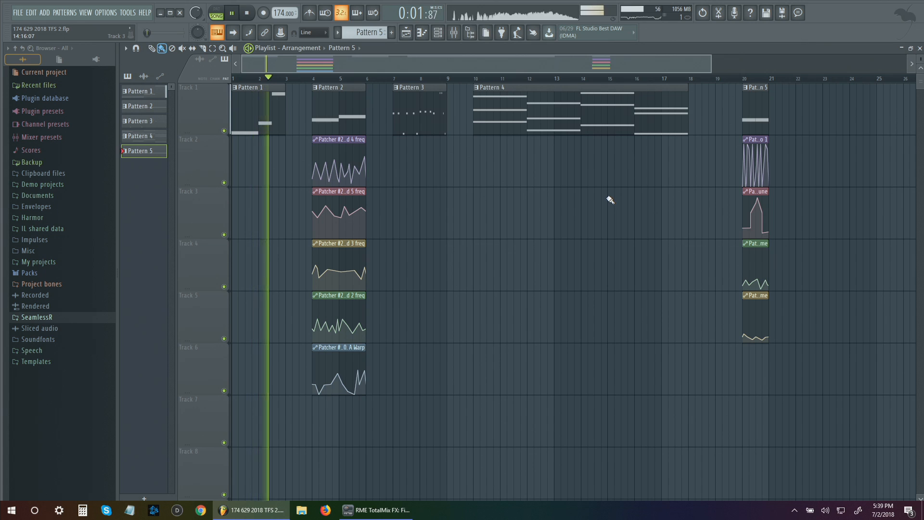
key(space)
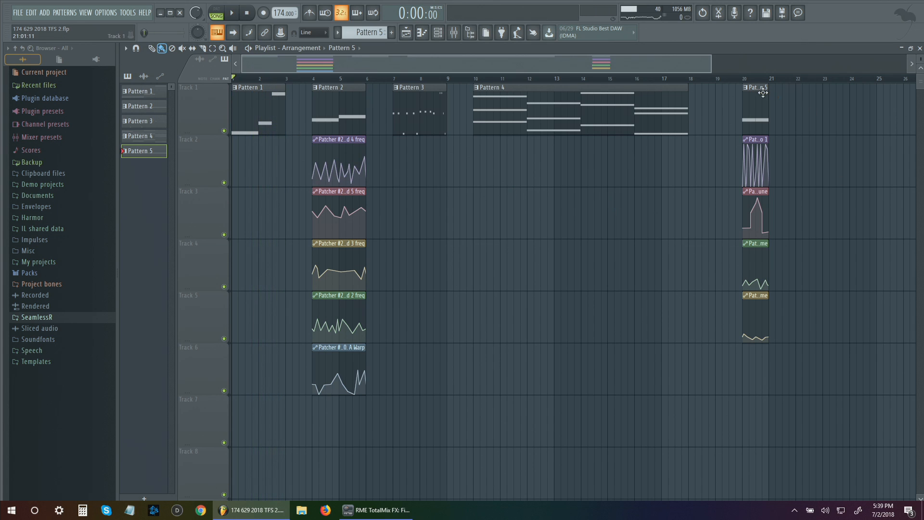
click(745, 79)
key(space)
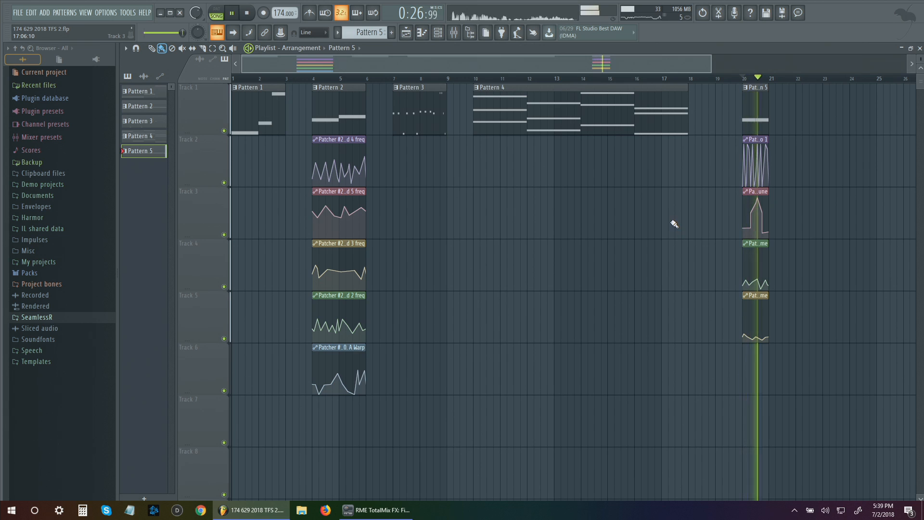
click(394, 79)
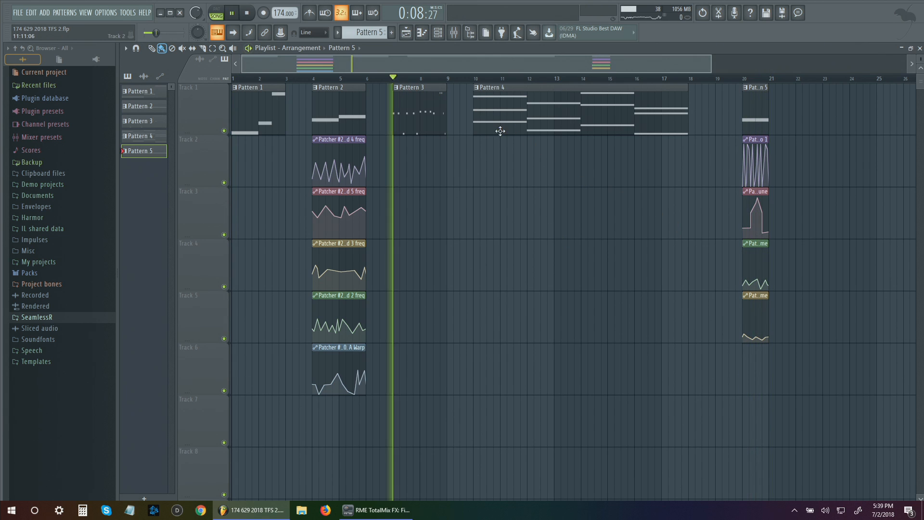
Audition the arrangement from the second half of Pattern 4 and from the start of Pattern 5
click(582, 78)
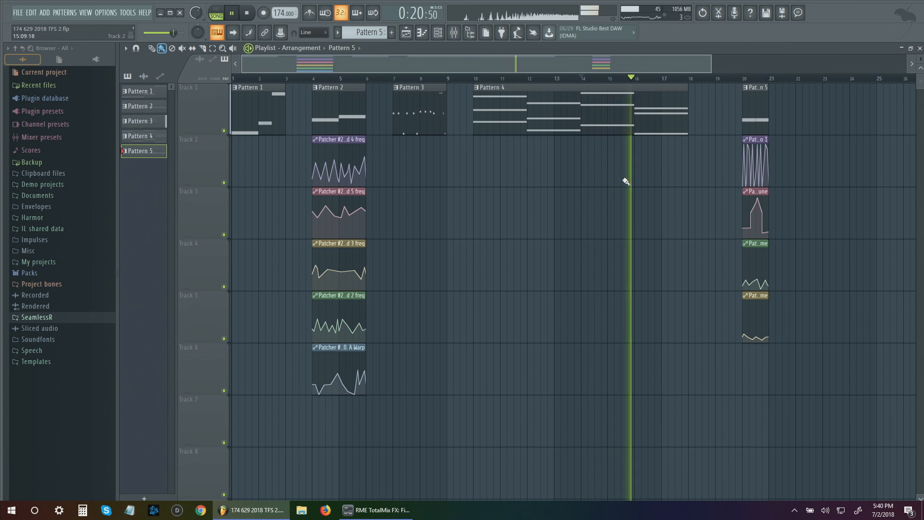
key(space)
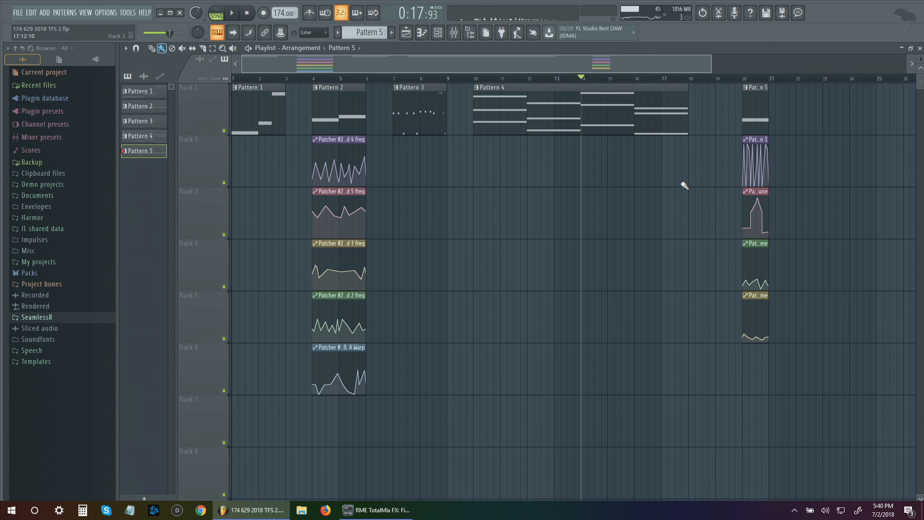
scroll(739, 177, right, 5)
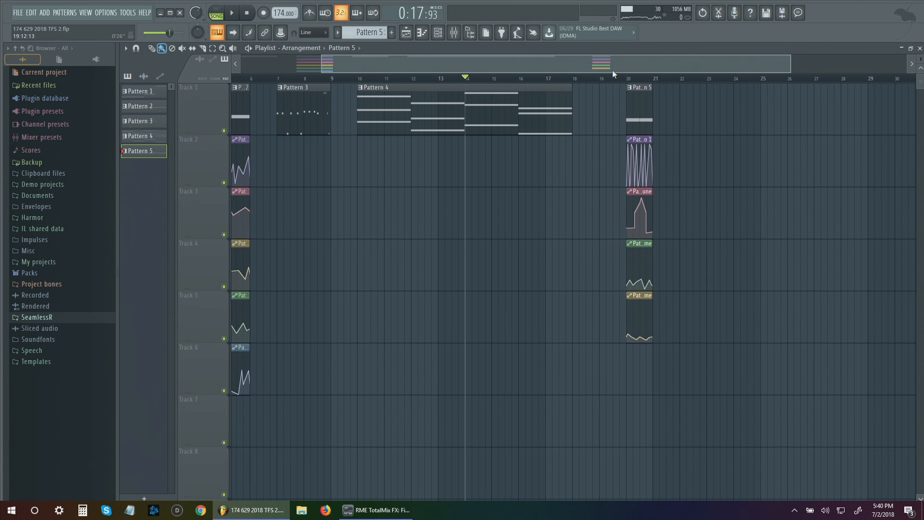
click(630, 83)
scroll(519, 221, left, 5)
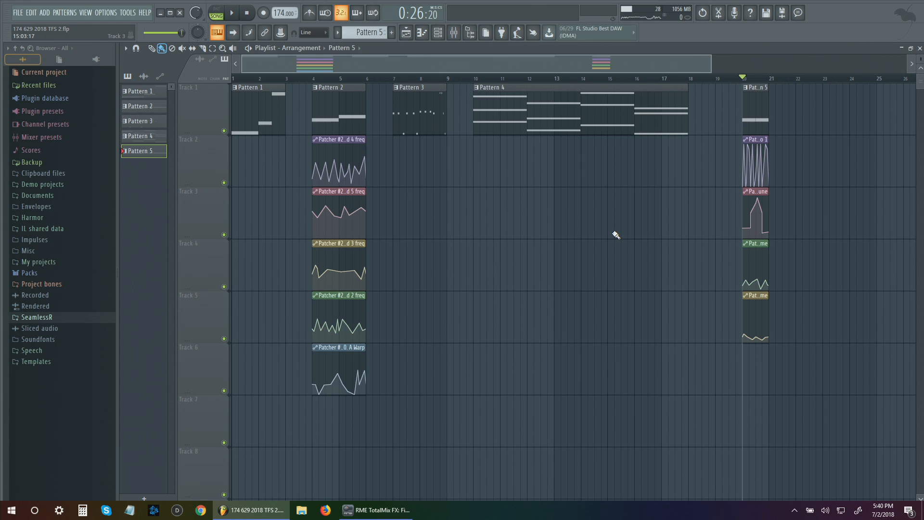
key(space)
key(space)
Set the time selection around Pattern 5 and play it with the Harmor inside Patcher #5 open
scroll(813, 198, up, 5)
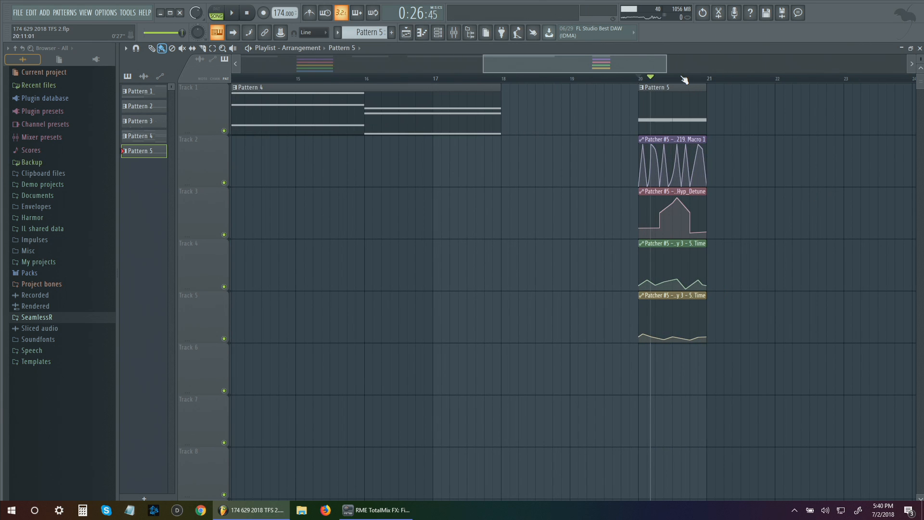
click(642, 80)
drag(643, 80, 707, 87)
click(441, 34)
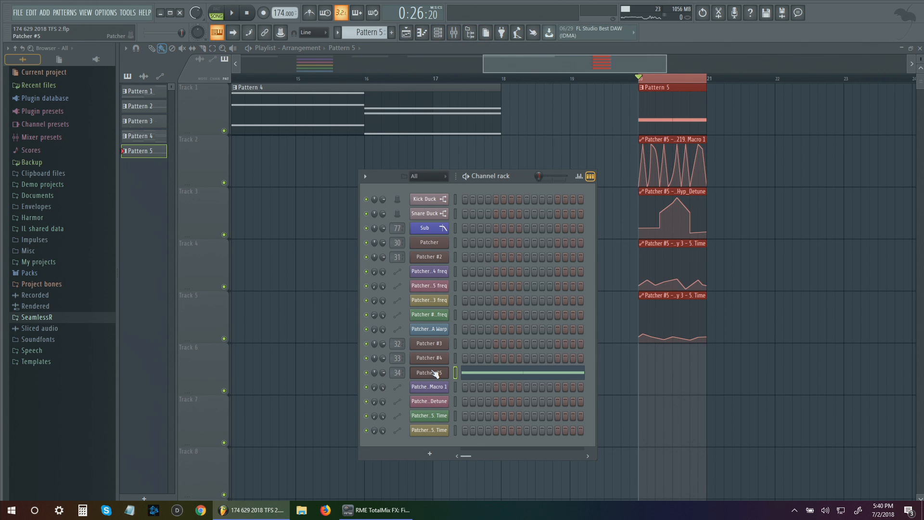
click(430, 372)
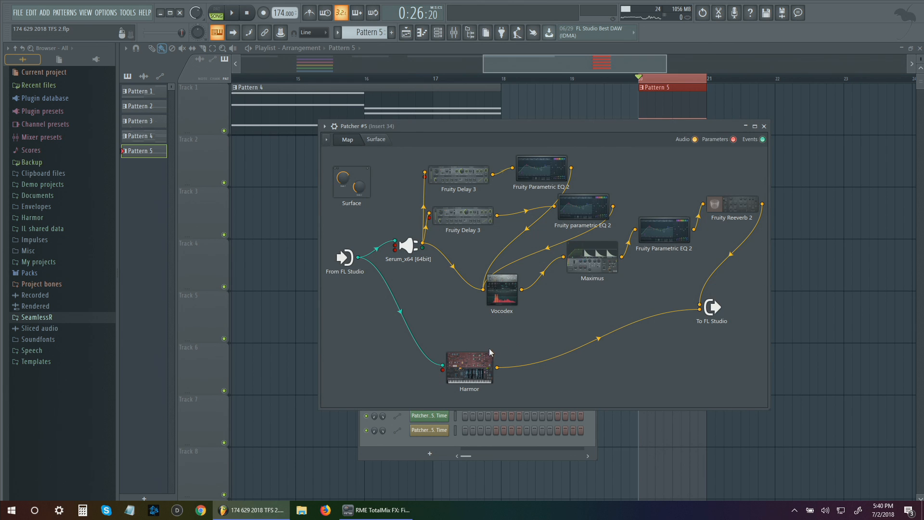
click(475, 363)
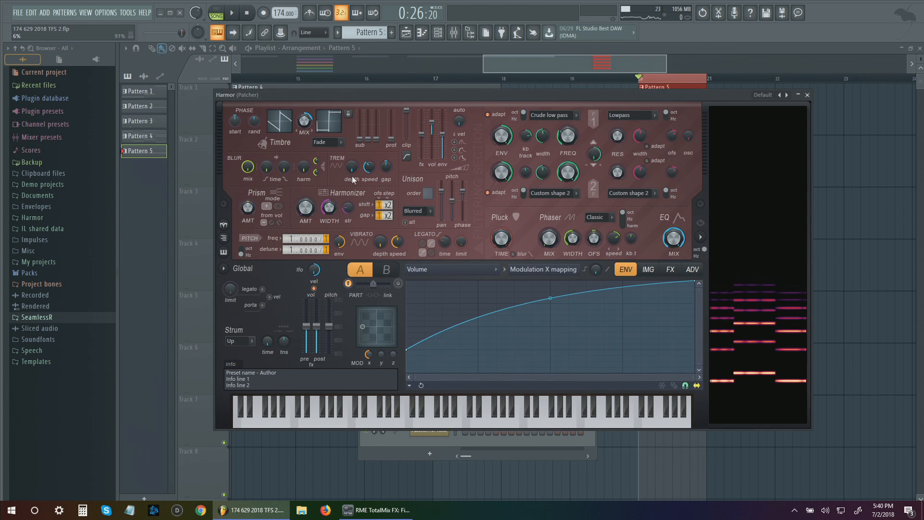
click(232, 15)
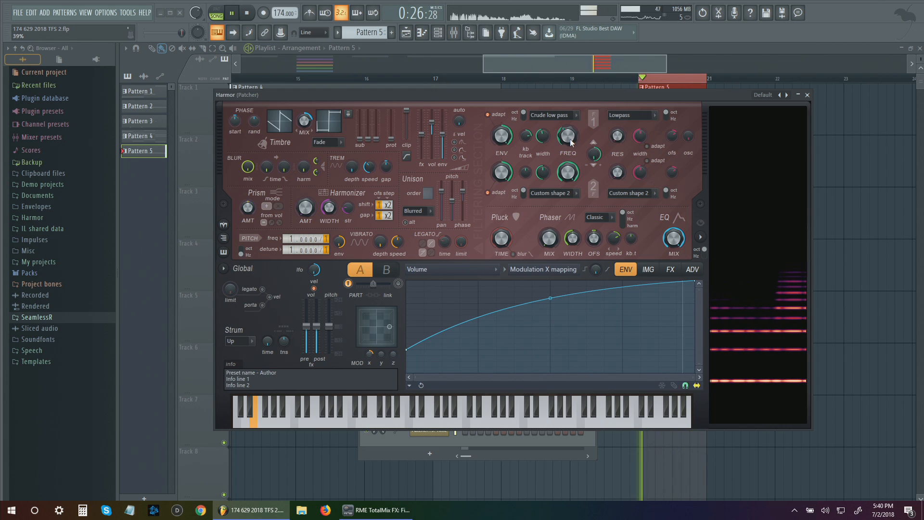
Lower the Modulation X volume curve in Harmor to start from zero with a lower midpoint, and close Harmor and Patcher #5
drag(407, 349, 407, 361)
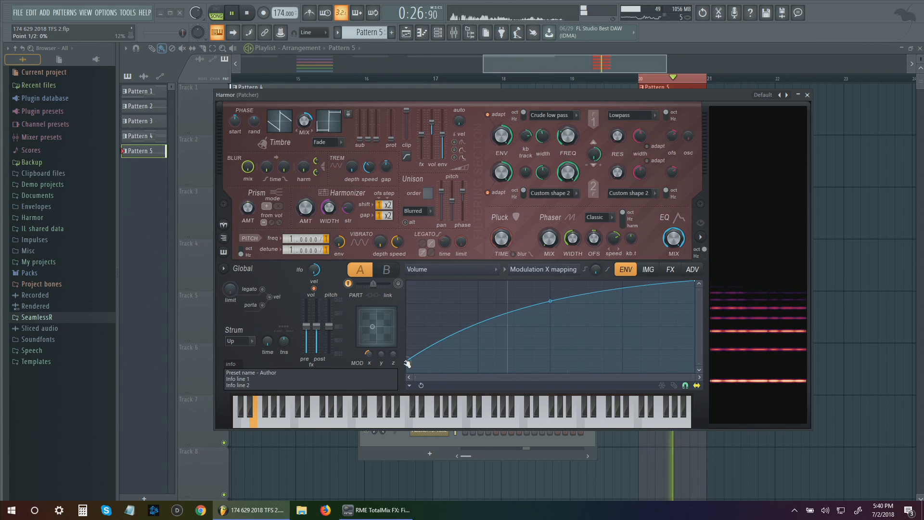
drag(551, 302, 550, 312)
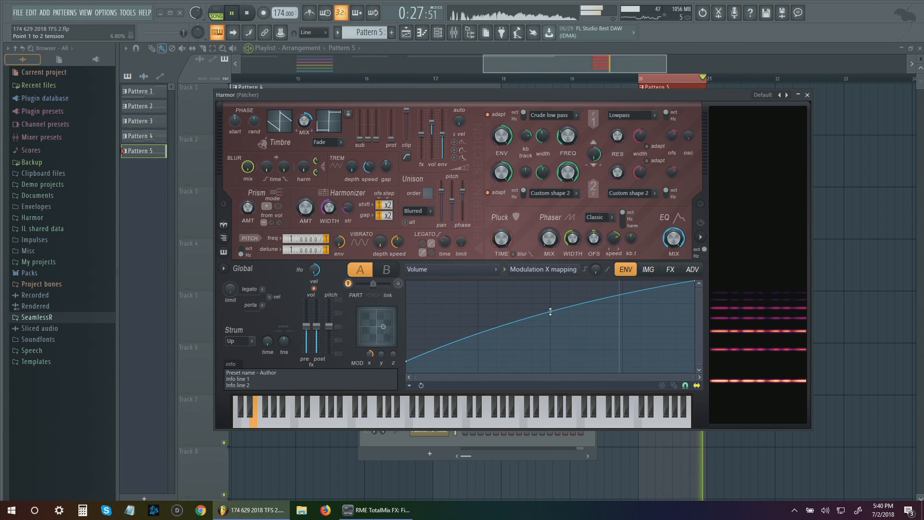
drag(406, 361, 407, 373)
drag(550, 316, 550, 311)
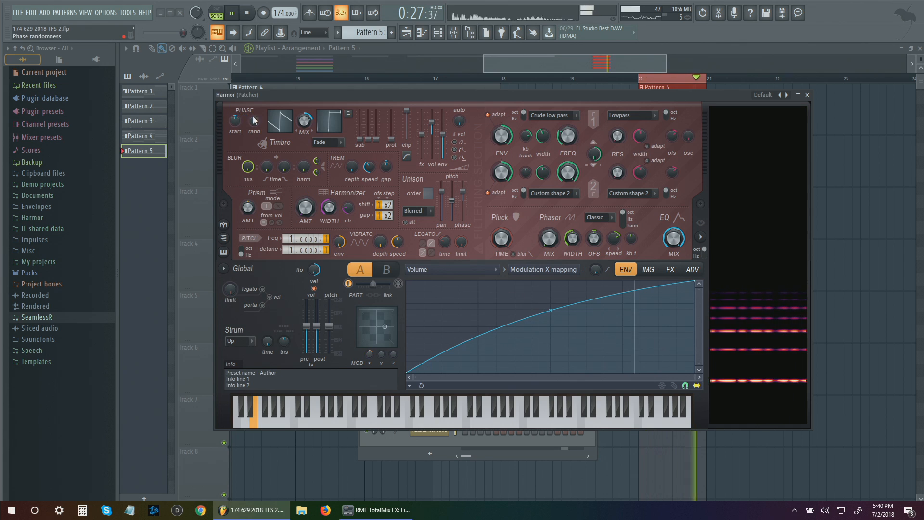
click(807, 96)
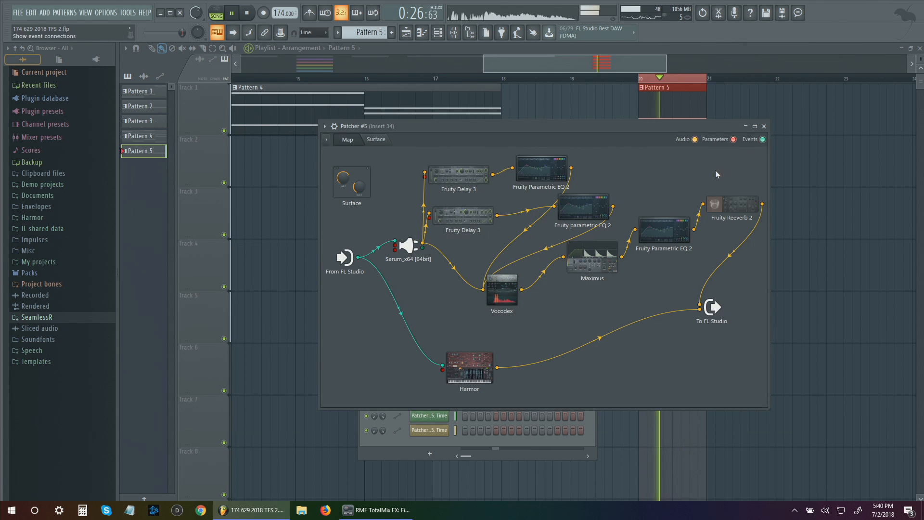
key(space)
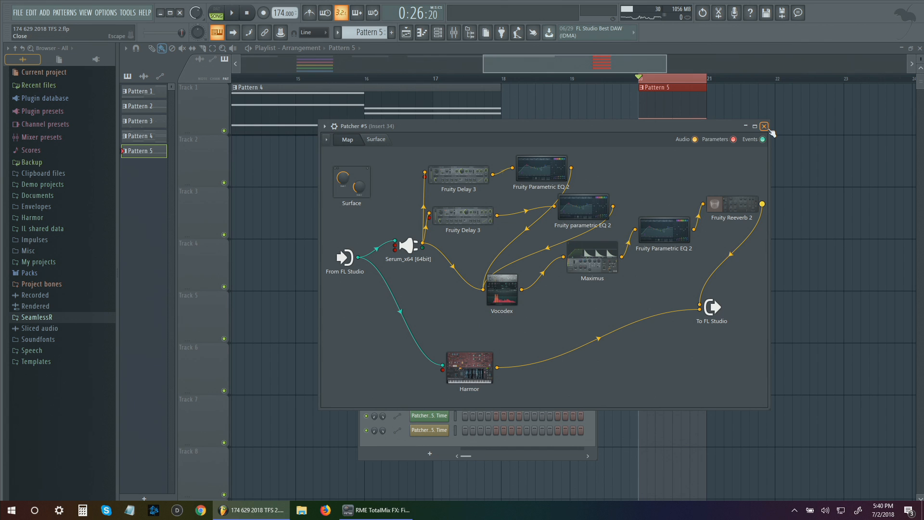
click(764, 126)
Compare Pattern 2 and Pattern 5 by playing each from its start, with the time selection cleared
scroll(478, 250, down, 5)
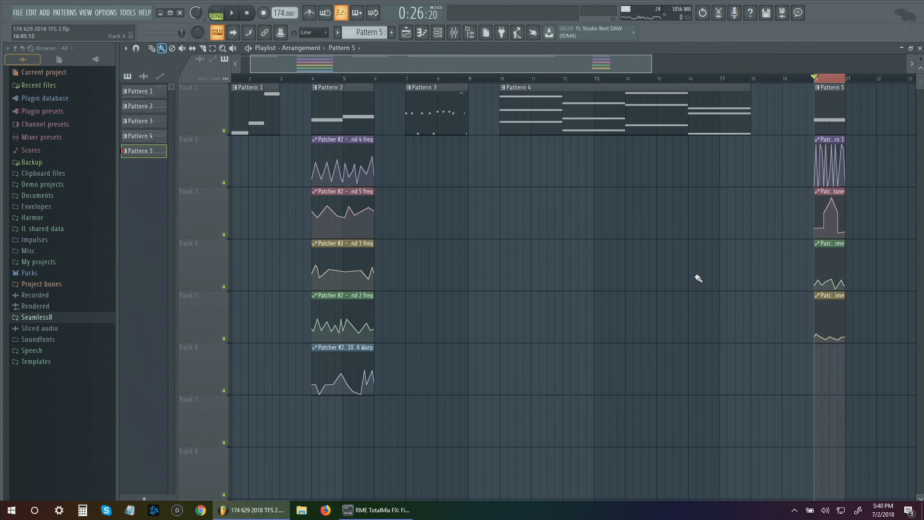
click(312, 78)
key(space)
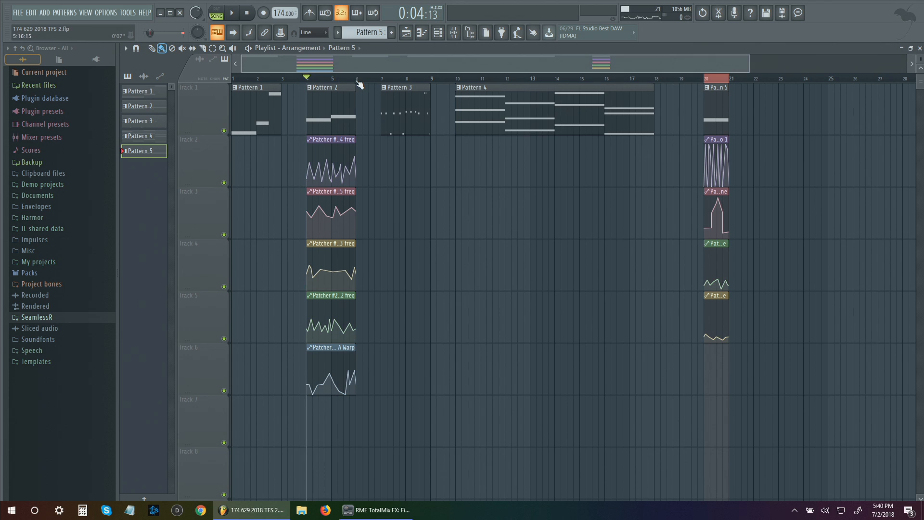
click(706, 79)
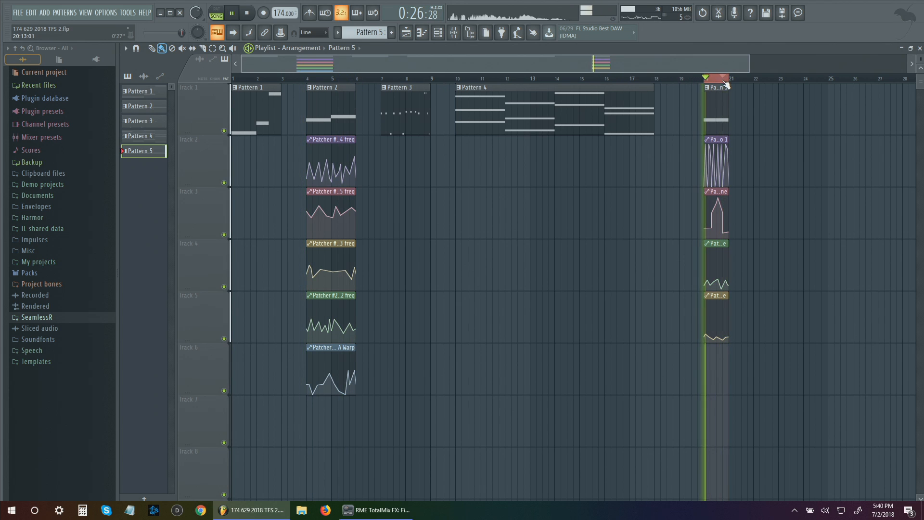
click(310, 78)
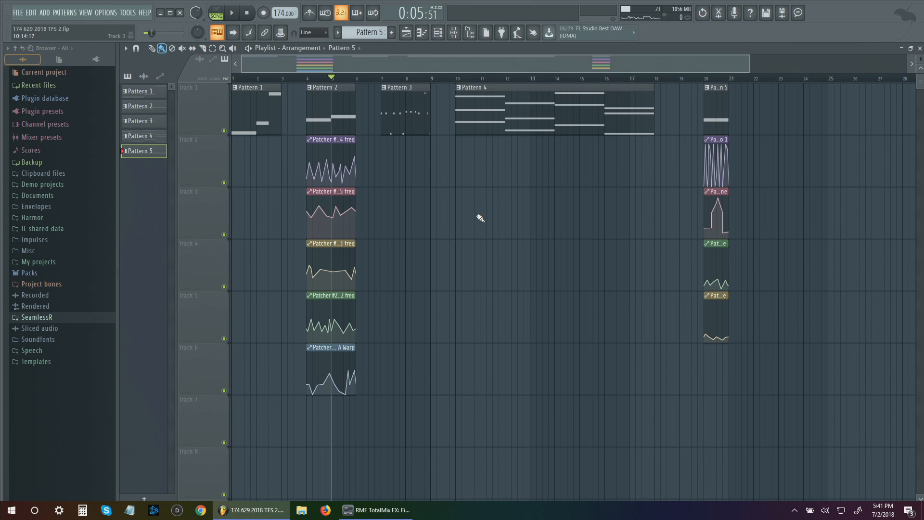
Set a one-bar playlist time selection at bar 22, in the empty space after Pattern 5
scroll(470, 233, right, 5)
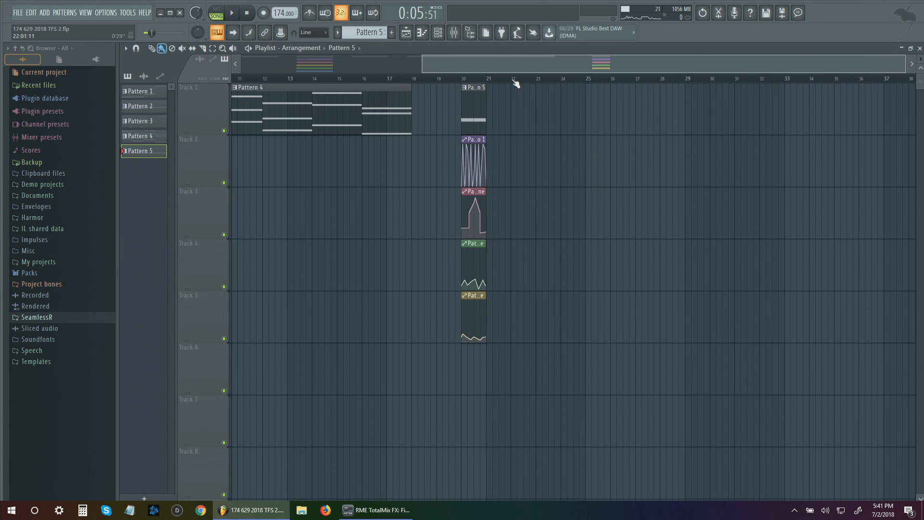
drag(514, 81, 538, 80)
scroll(529, 164, up, 4)
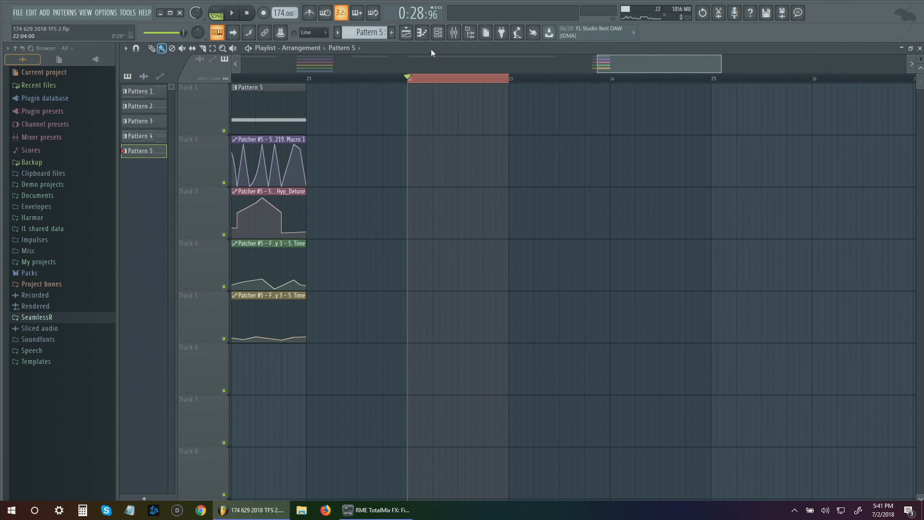
Add a new Serum_x64 channel to the channel rack and close its plugin window
click(438, 33)
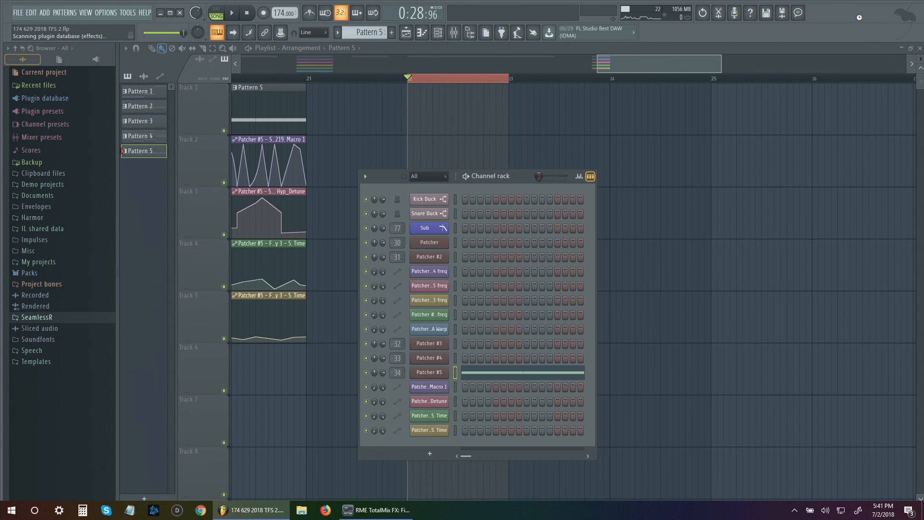
key(F8)
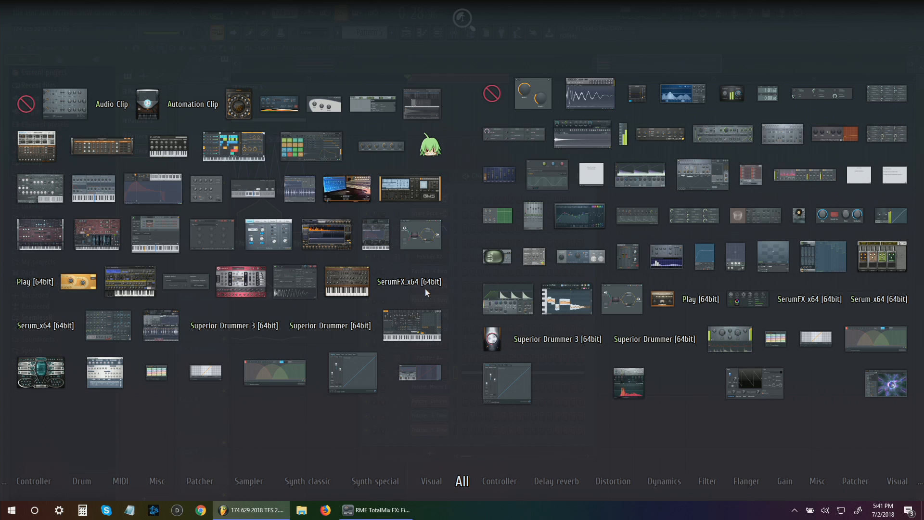
drag(31, 331, 452, 446)
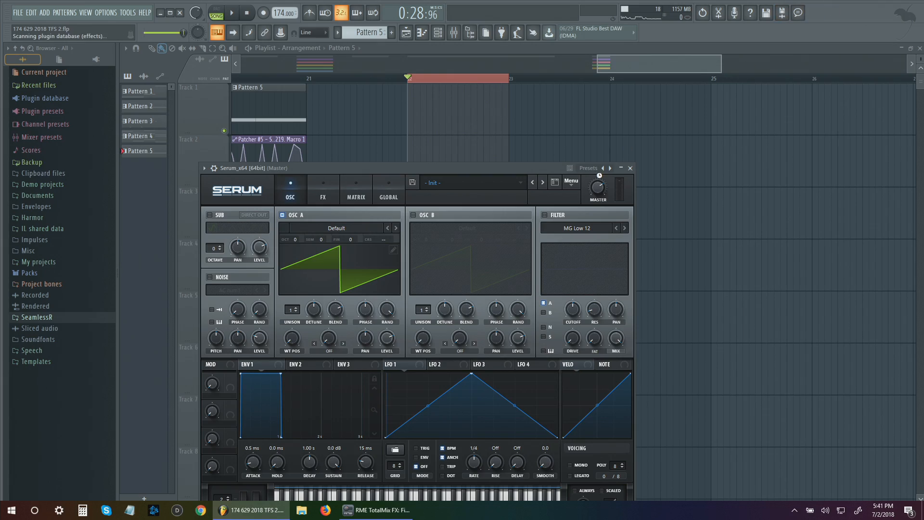
key(F8)
click(470, 173)
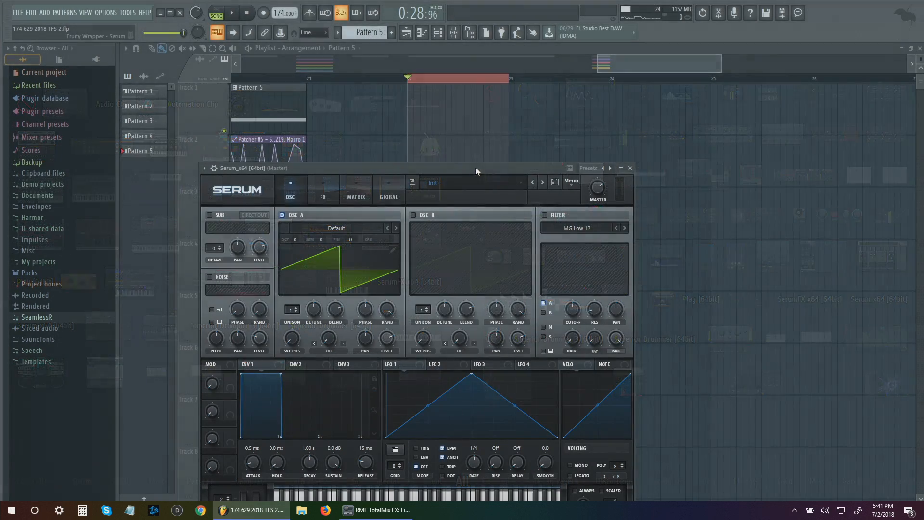
click(630, 168)
Add a new Patcher channel and bring the Serum instrument into its map
key(F8)
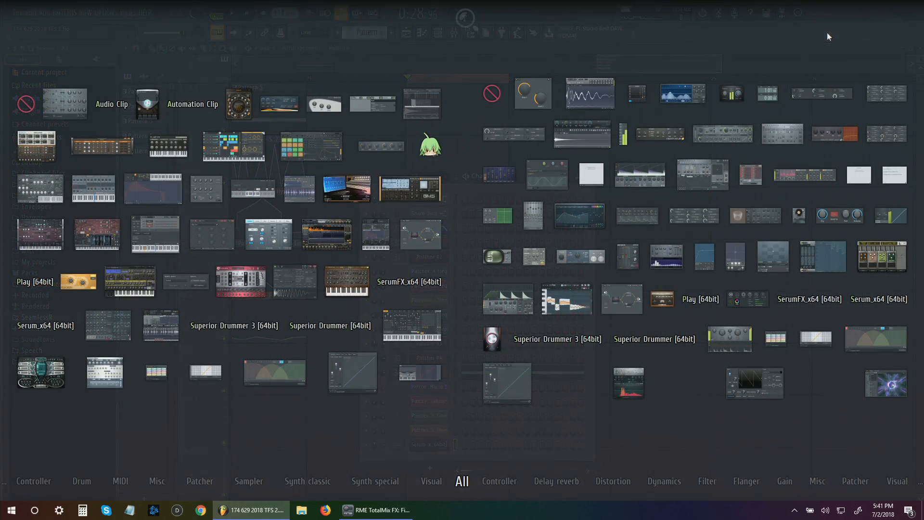
drag(421, 235, 438, 454)
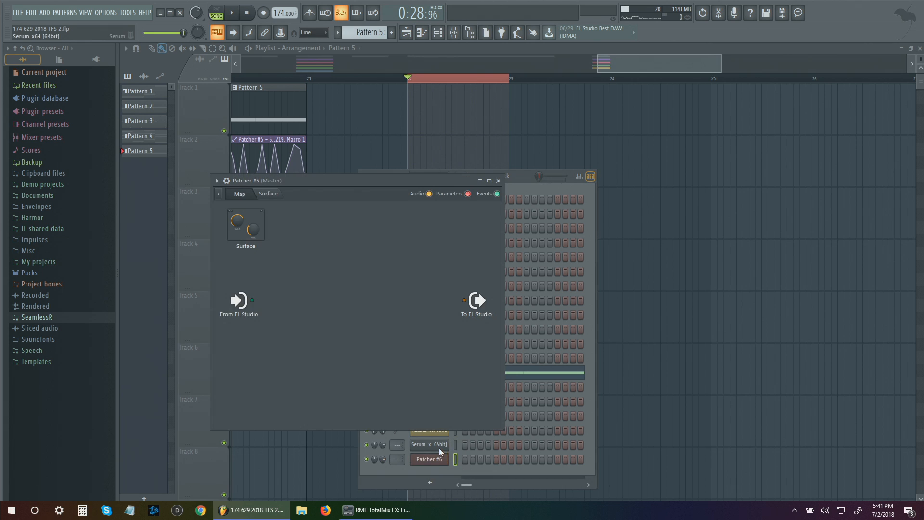
right_click(440, 448)
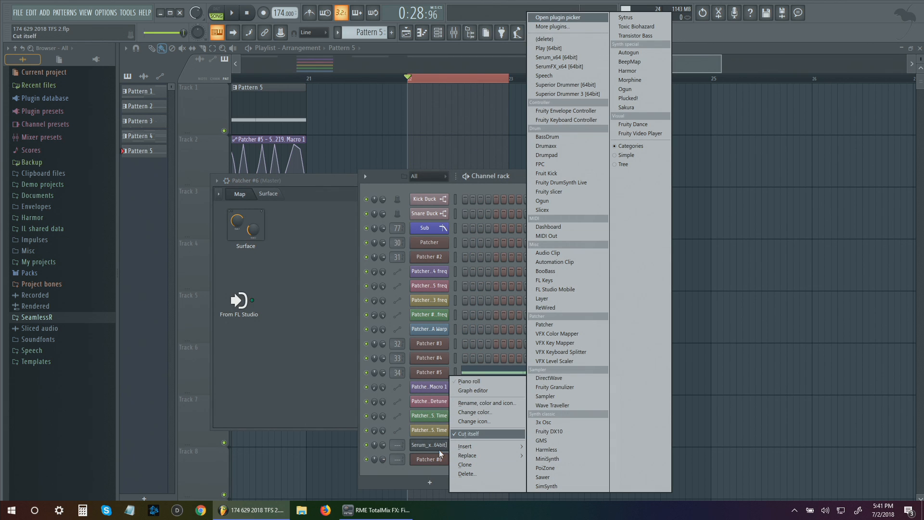
click(439, 451)
click(435, 448)
drag(393, 169, 554, 112)
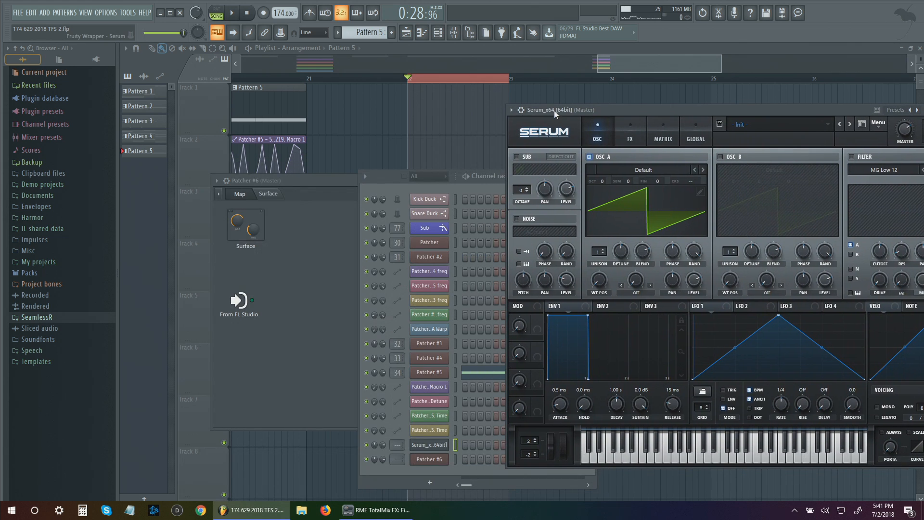
click(513, 109)
drag(520, 158, 340, 350)
Delete the standalone Serum channel from the channel rack
right_click(429, 444)
click(490, 475)
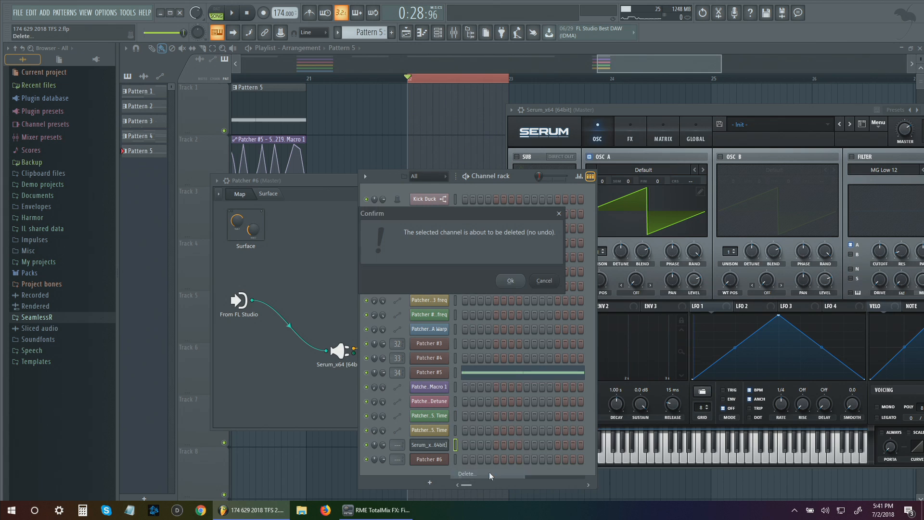
click(502, 281)
Switch to the new Pattern 6 and place its clip on Track 1 at bar 22
scroll(368, 32, up, 1)
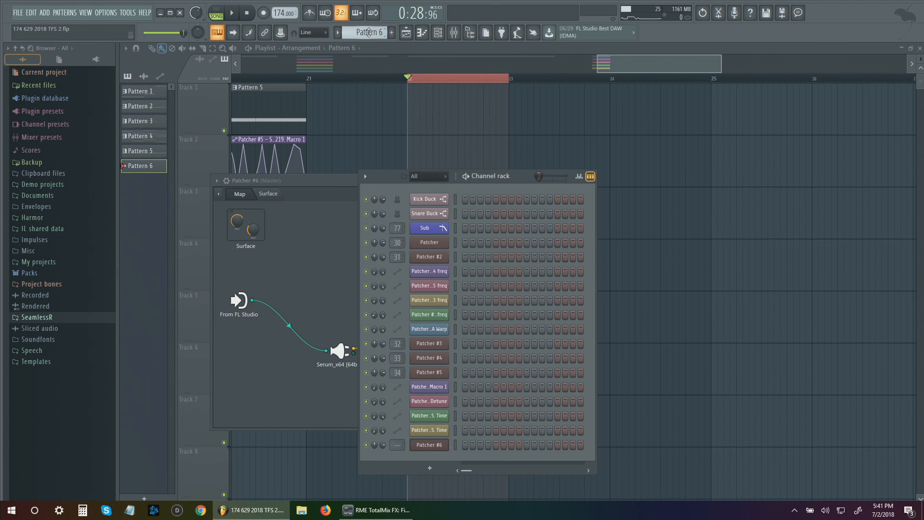
click(400, 110)
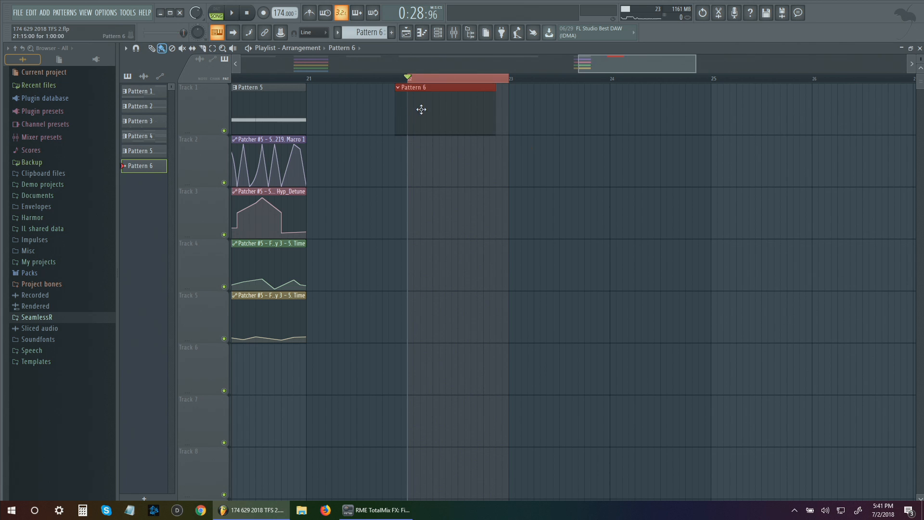
drag(437, 103, 451, 100)
Route the Patcher #6 channel to mixer insert 35
click(436, 37)
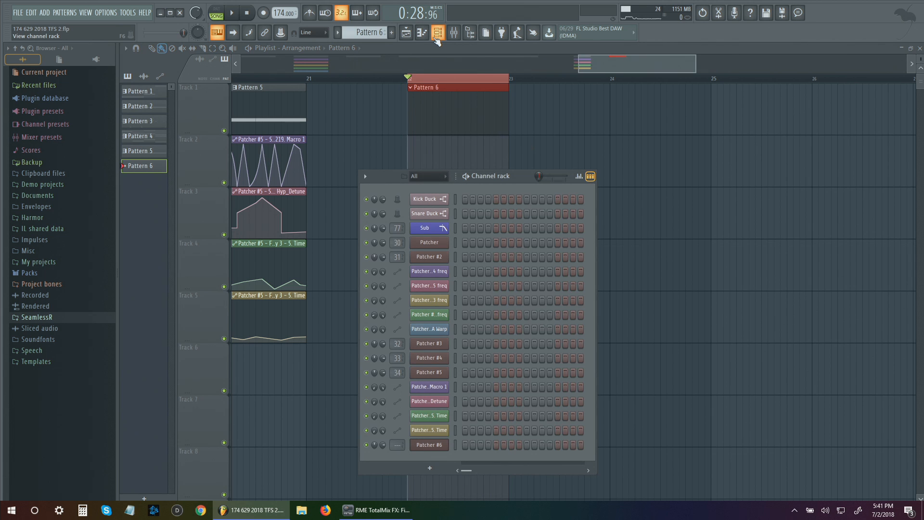
key(F9)
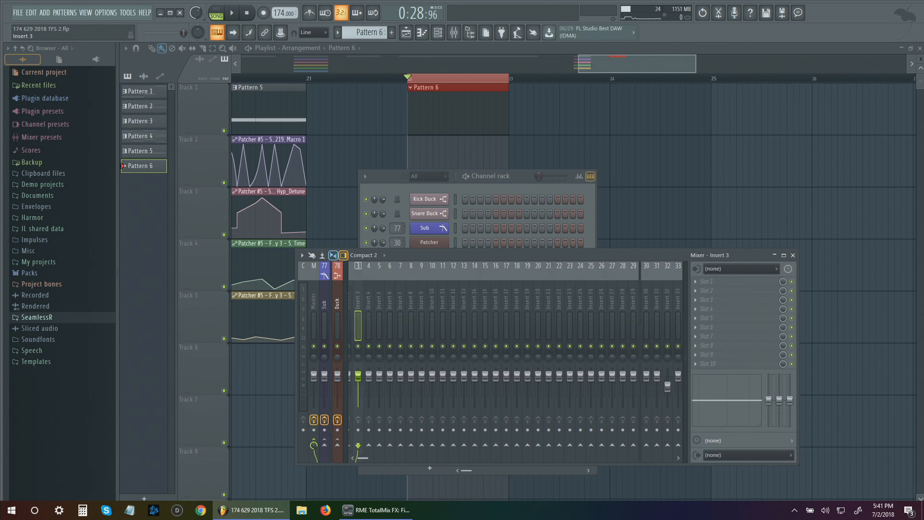
scroll(515, 361, down, 20)
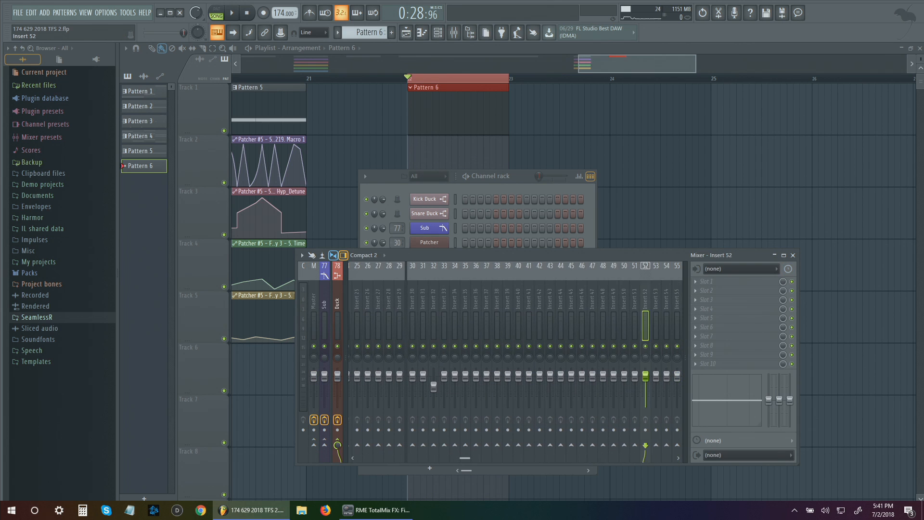
scroll(515, 361, up, 18)
scroll(521, 285, down, 1)
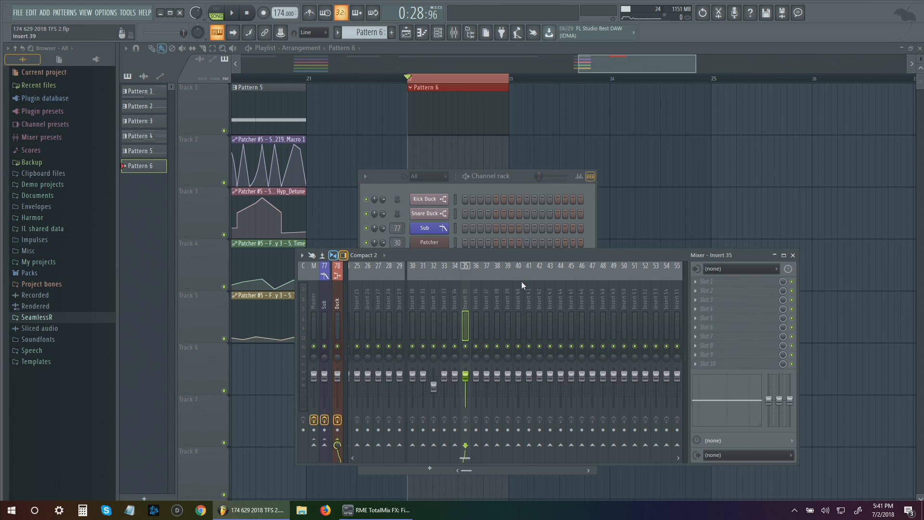
click(516, 189)
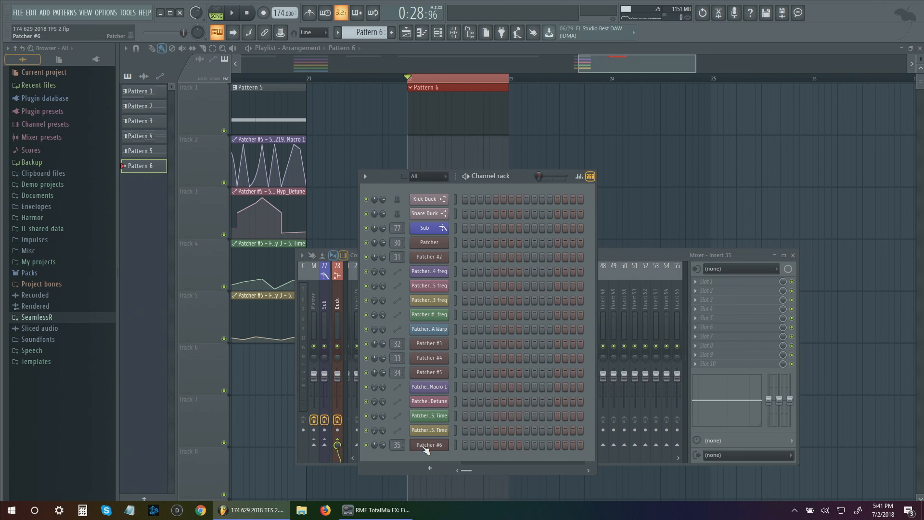
Draw a one-bar E2 note at the start of Pattern 6 in the Patcher #6 piano roll
right_click(448, 446)
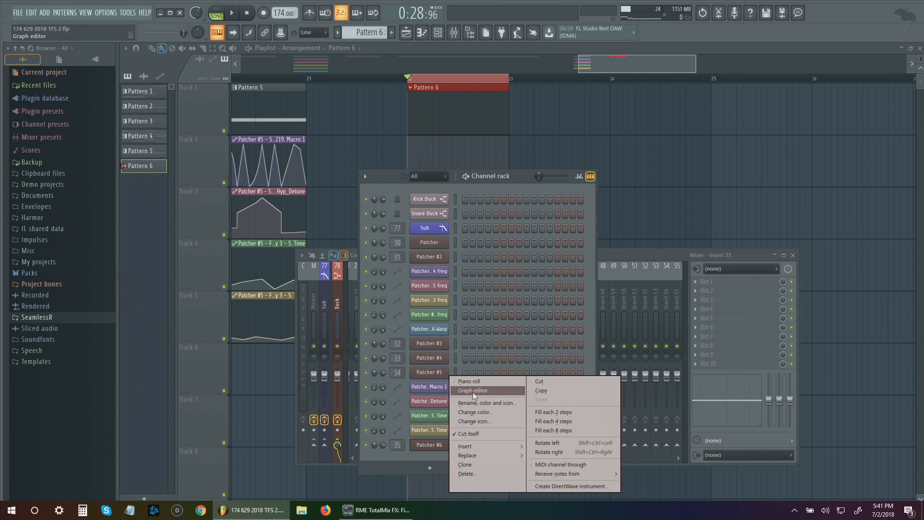
click(475, 382)
click(168, 332)
right_click(185, 332)
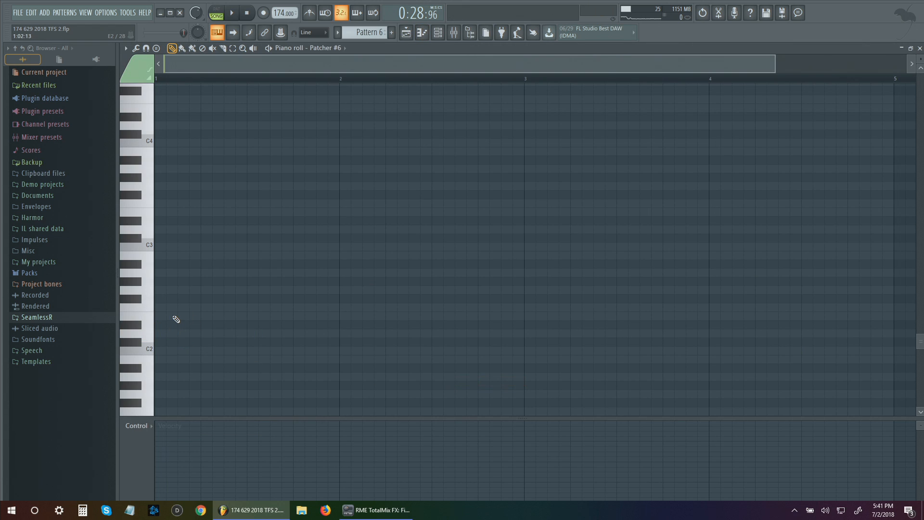
click(176, 319)
drag(243, 318, 335, 332)
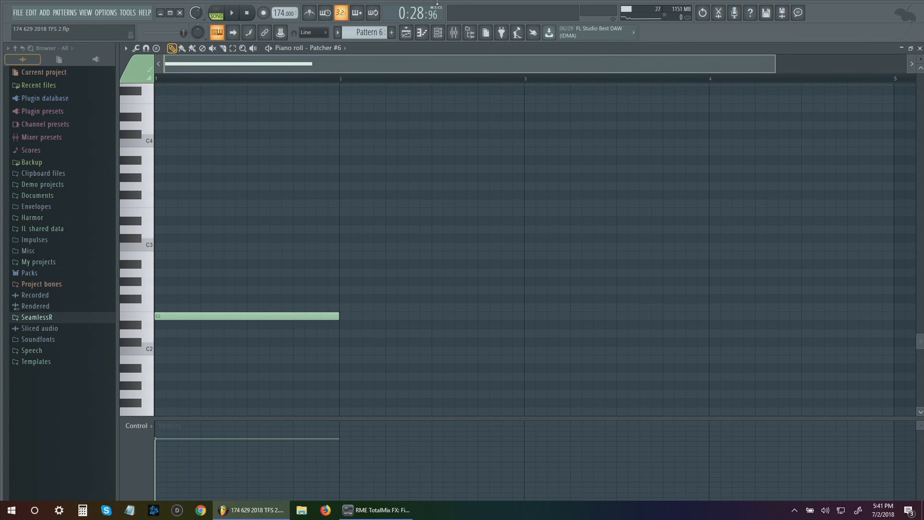
Open the Serum instance inside the Patcher #6 channel and audition its initial saw sound with the pattern's note
click(438, 32)
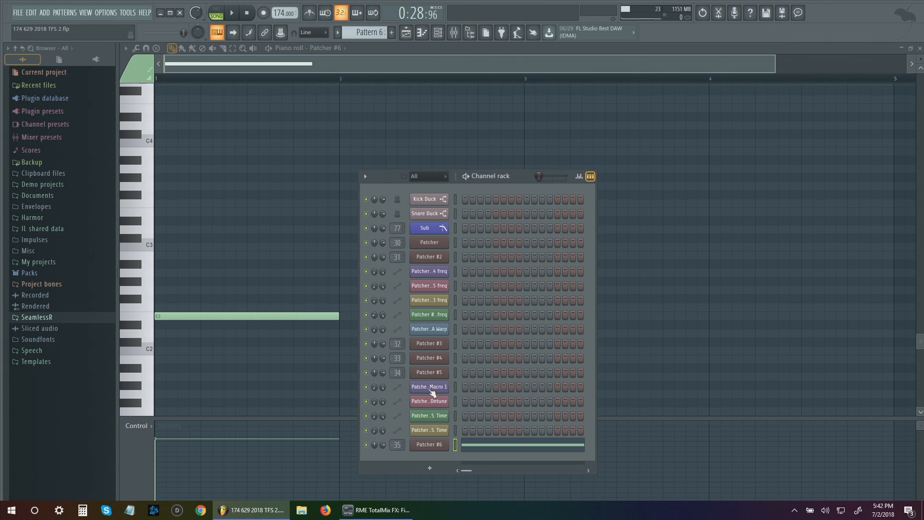
click(442, 444)
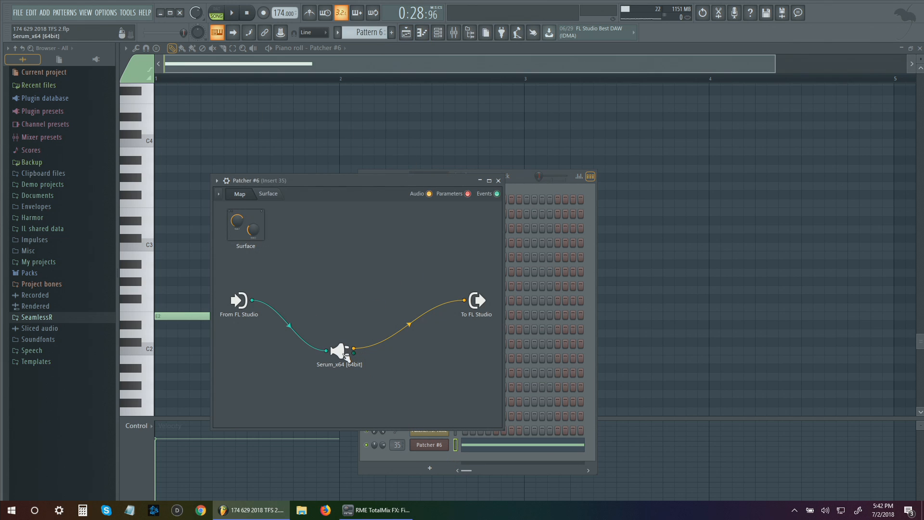
double_click(346, 356)
drag(468, 84, 502, 81)
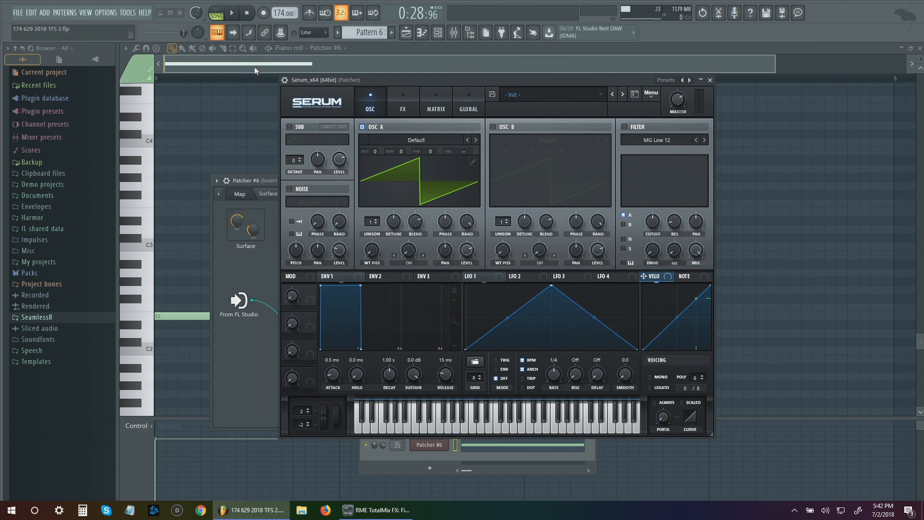
key(space)
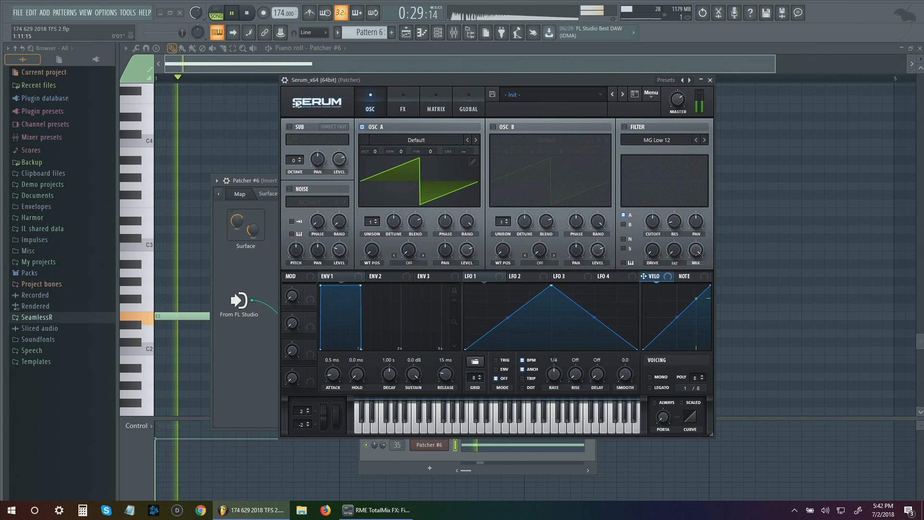
key(space)
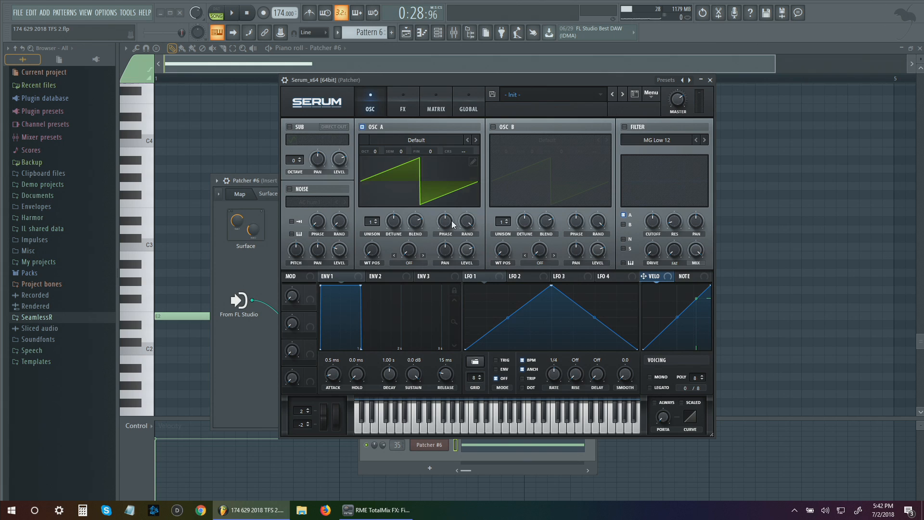
Set oscillator A's warp mode to AM (from B), leaving oscillator B switched off
click(493, 127)
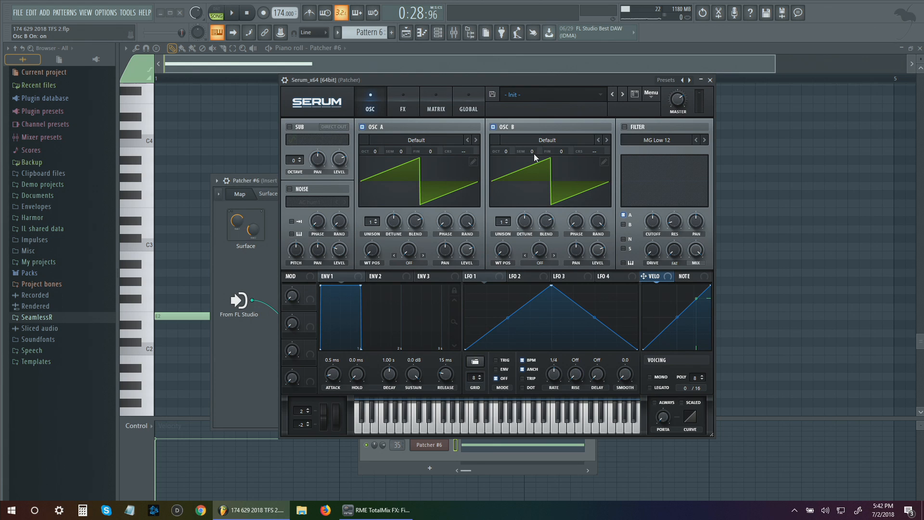
click(493, 127)
click(419, 261)
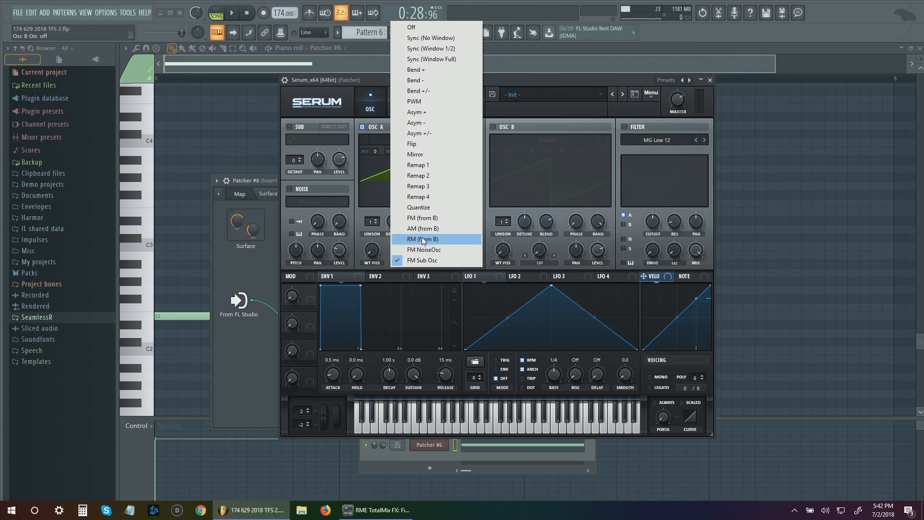
click(438, 222)
click(473, 162)
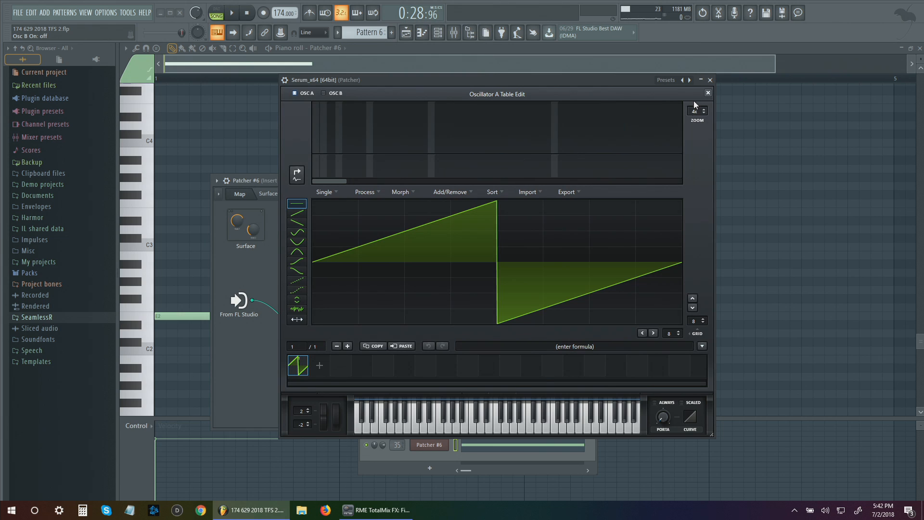
click(707, 93)
click(469, 164)
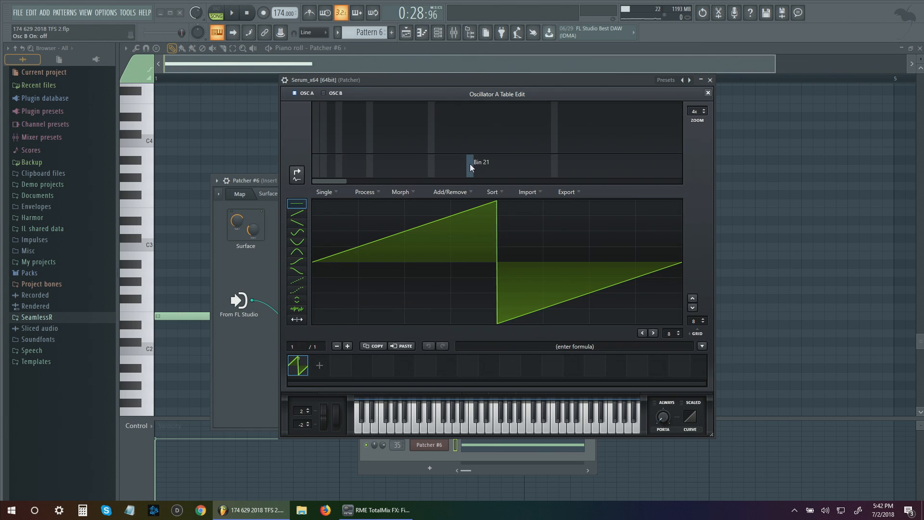
click(702, 346)
click(707, 94)
click(707, 93)
Load the user wavetable Reverb Macro 2 D2 into oscillator A and sweep its wavetable position during playback
click(428, 139)
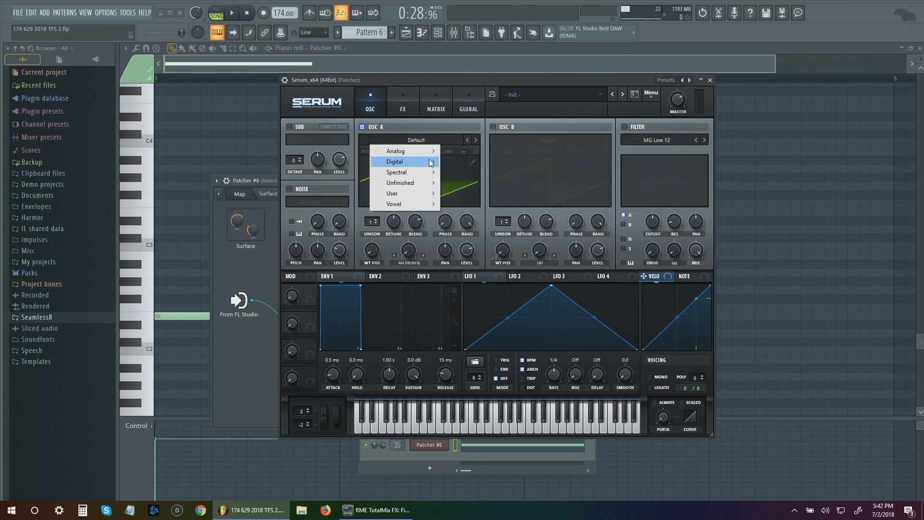
mouse_move(426, 184)
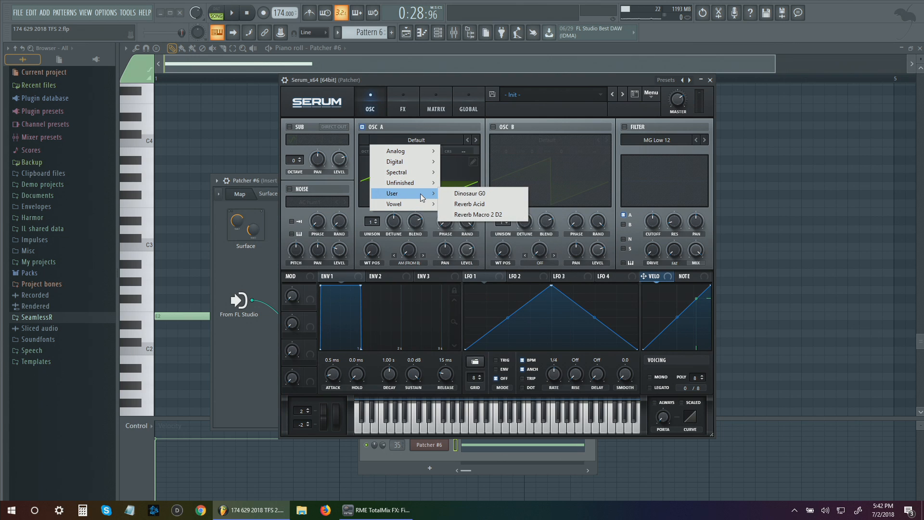
click(516, 219)
click(233, 18)
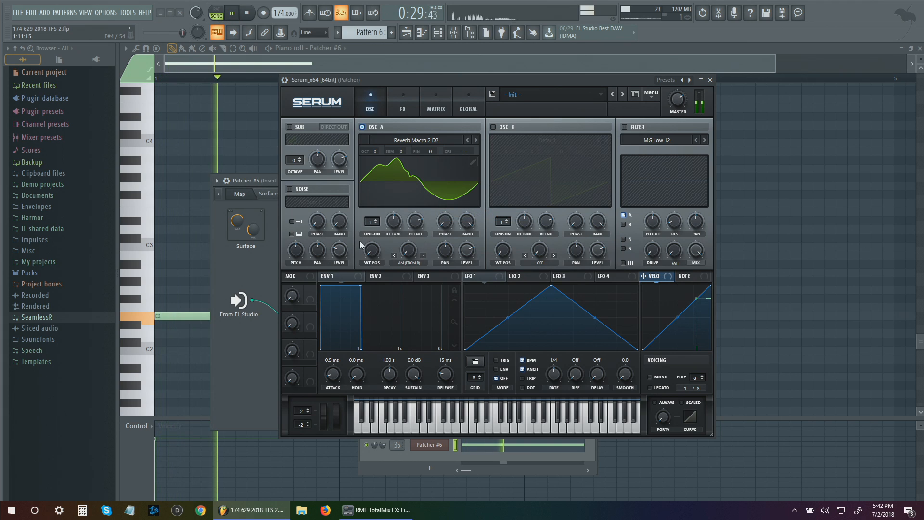
drag(372, 250, 376, 180)
click(377, 182)
drag(372, 250, 377, 296)
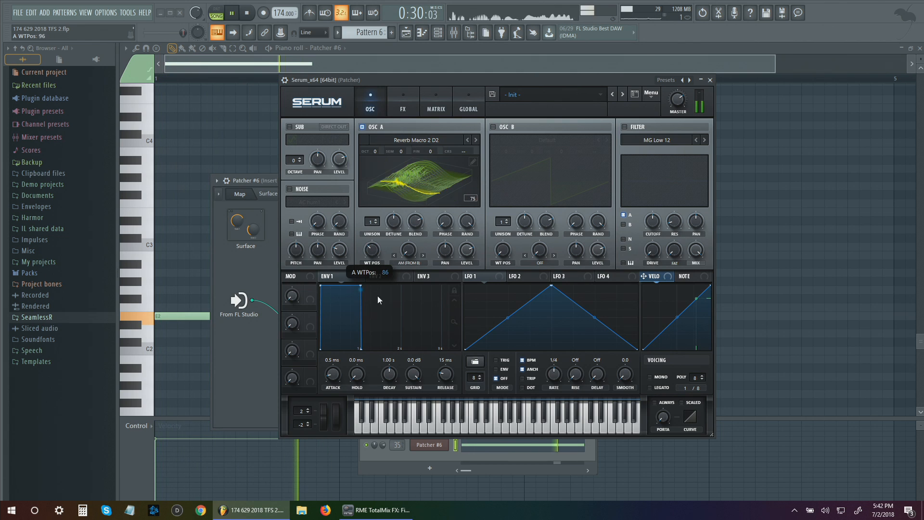
Switch oscillator A to the Reverb Acid wavetable, audition different wavetable positions, and set the position to 167
click(467, 140)
drag(372, 249, 360, 272)
key(space)
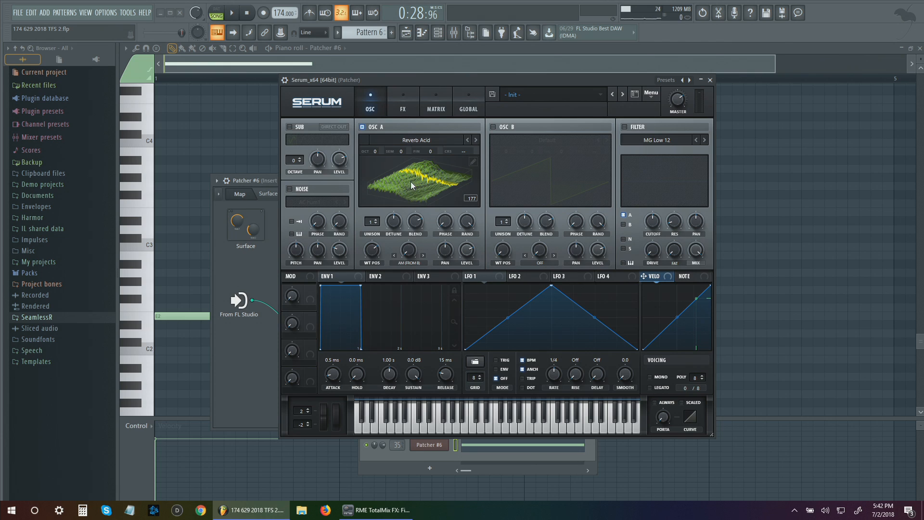
drag(372, 250, 372, 249)
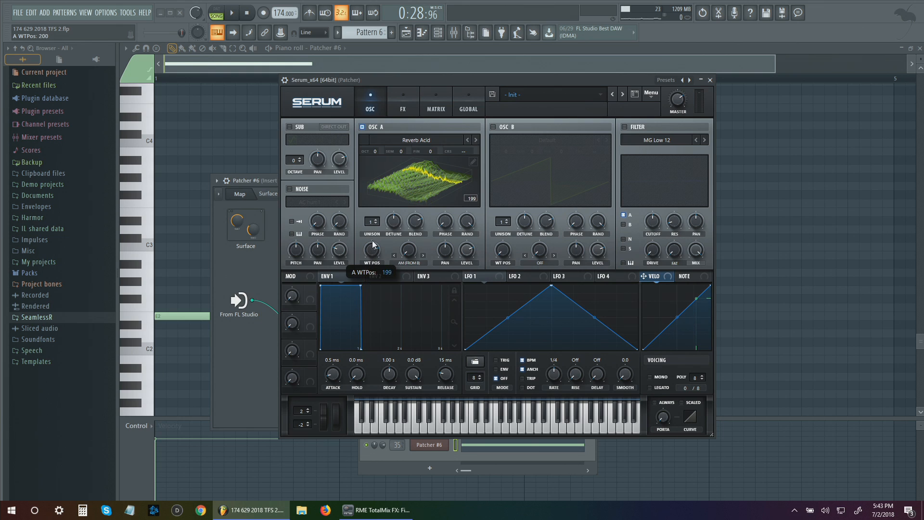
drag(367, 306, 379, 272)
Apply the Spectral (zero fund.phase) morph to oscillator A's wavetable and set its wavetable position to 142
click(471, 163)
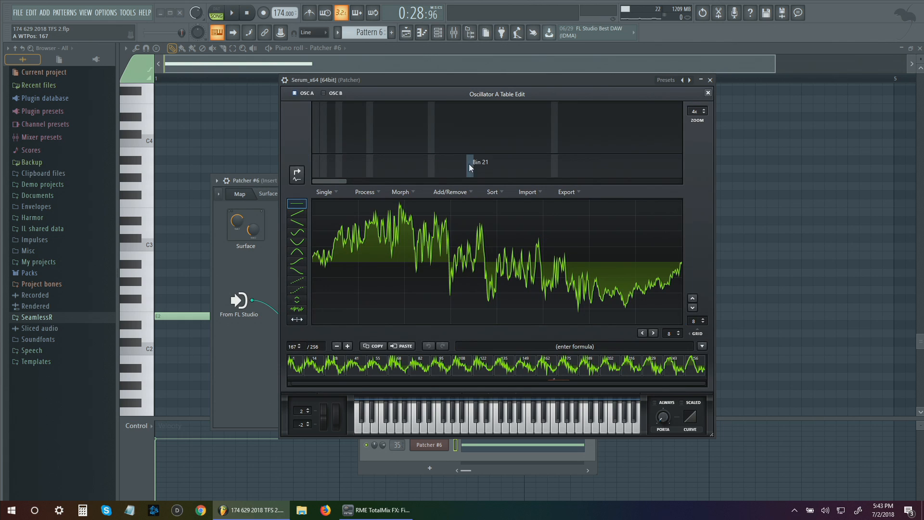
click(399, 192)
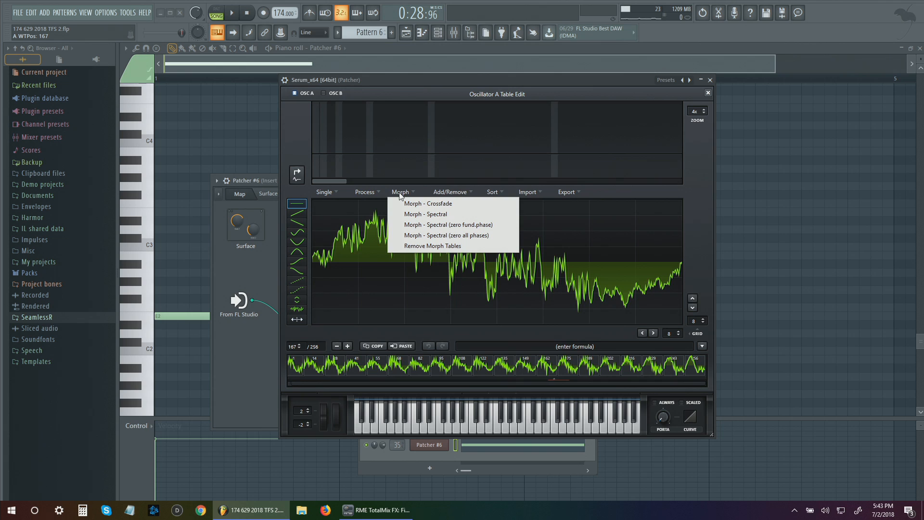
click(457, 225)
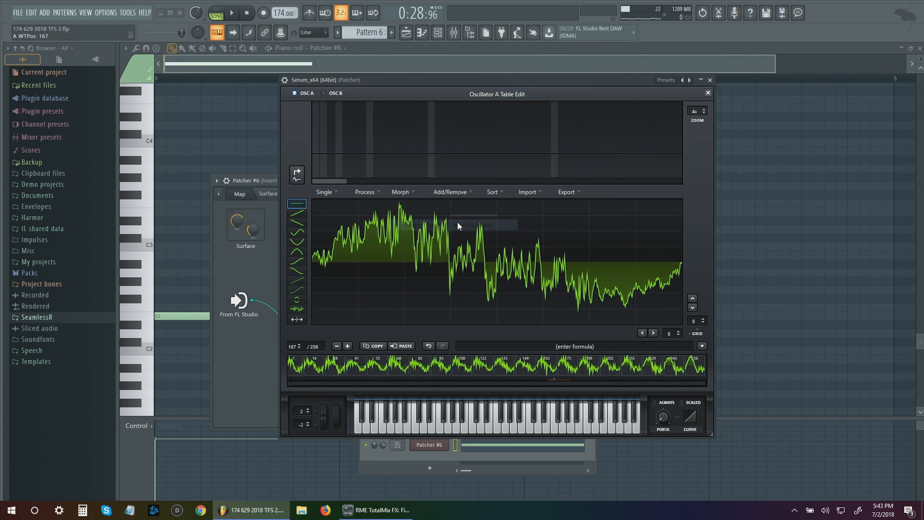
click(708, 93)
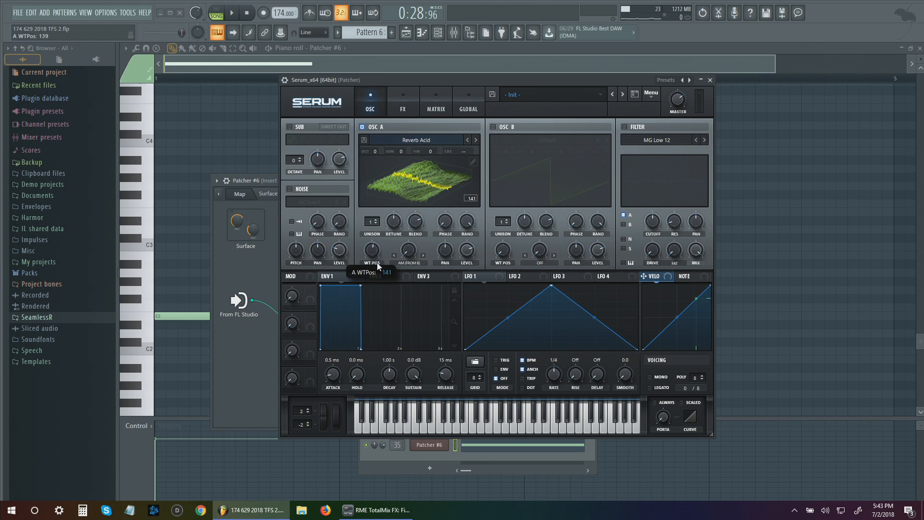
drag(386, 259, 385, 266)
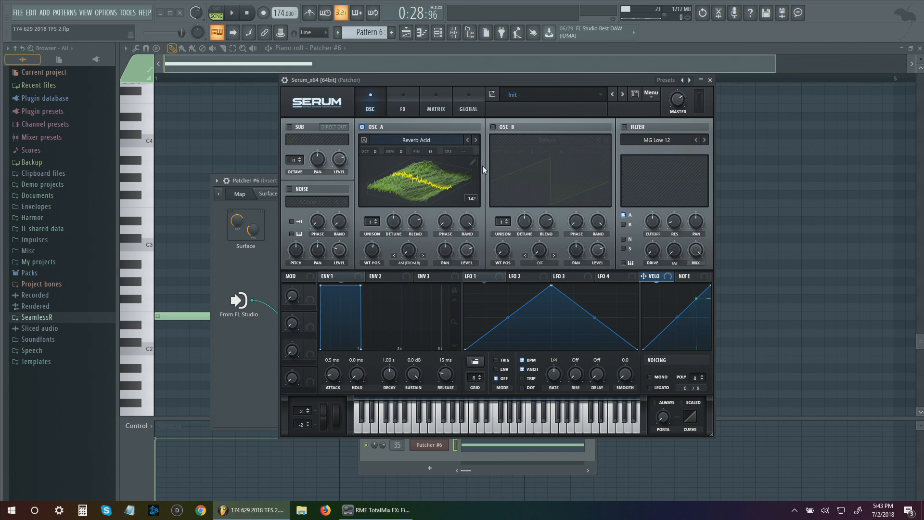
Enable oscillator B and draw a pulse waveform for it, lowest across the first seven eighths and highest in the last eighth
click(493, 128)
click(606, 162)
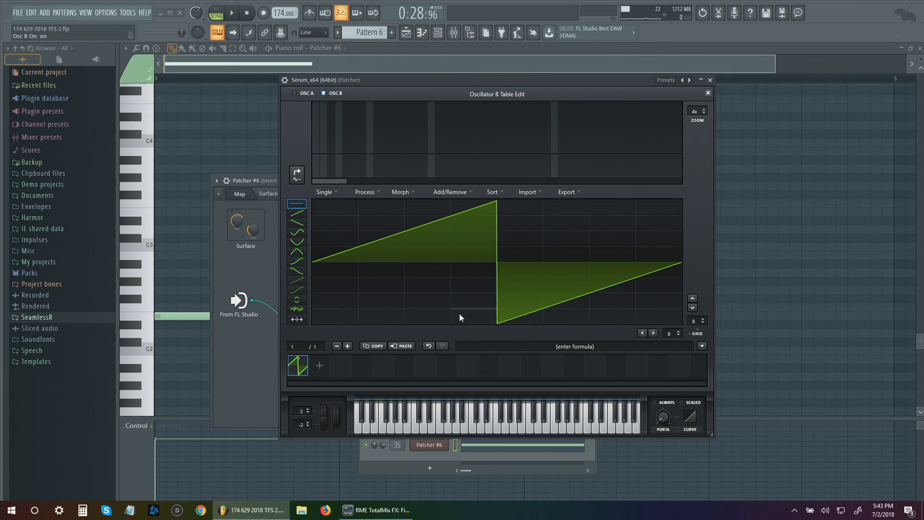
mouse_move(459, 314)
mouse_down()
mouse_move(543, 321)
mouse_move(659, 226)
mouse_up()
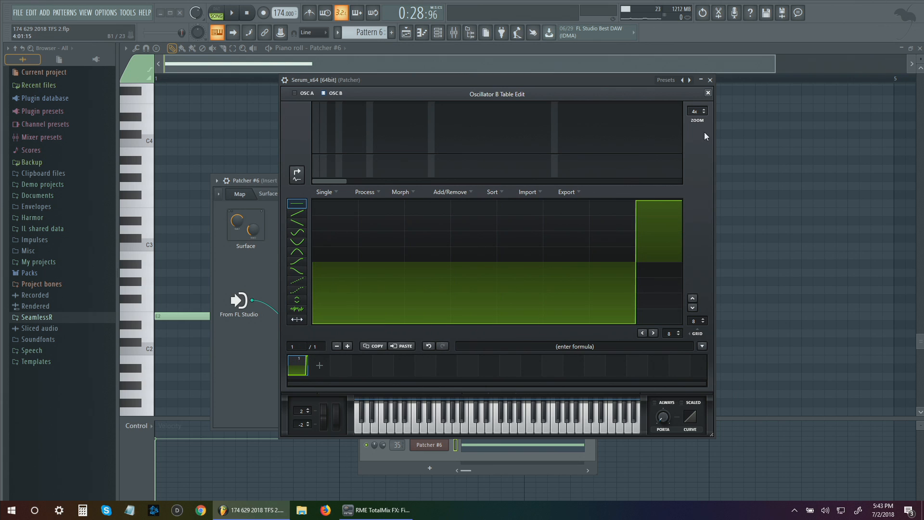
click(708, 92)
Play the pattern while sweeping oscillator A's AM warp amount, and set the warp to 50%
key(space)
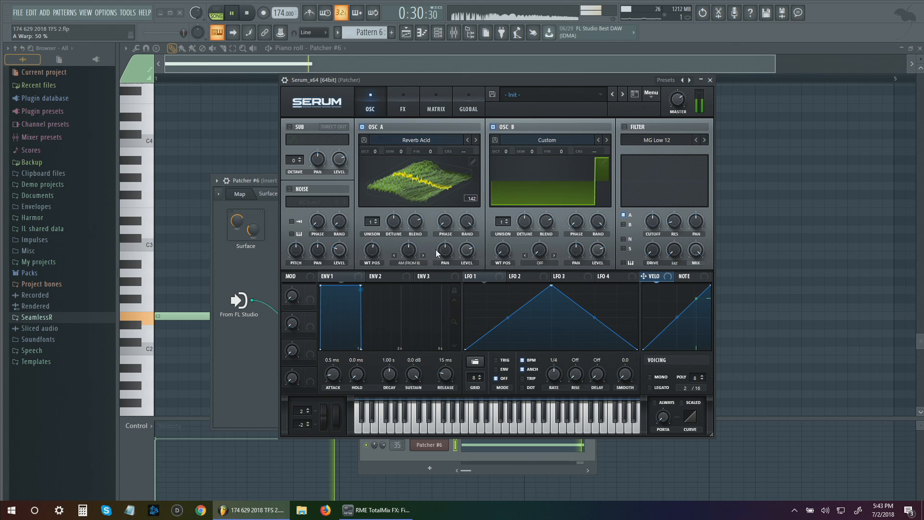
drag(408, 249, 410, 212)
click(233, 16)
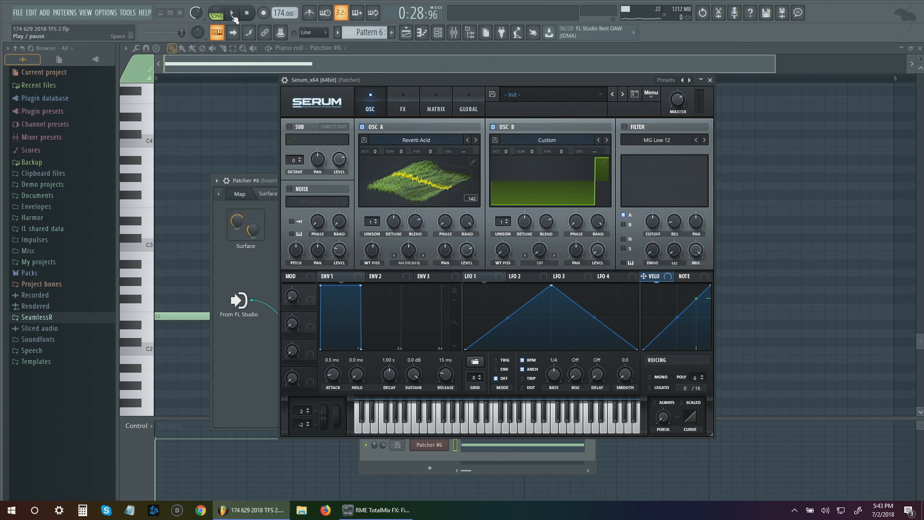
click(233, 16)
mouse_move(421, 256)
mouse_down()
mouse_move(405, 302)
mouse_move(407, 268)
mouse_up()
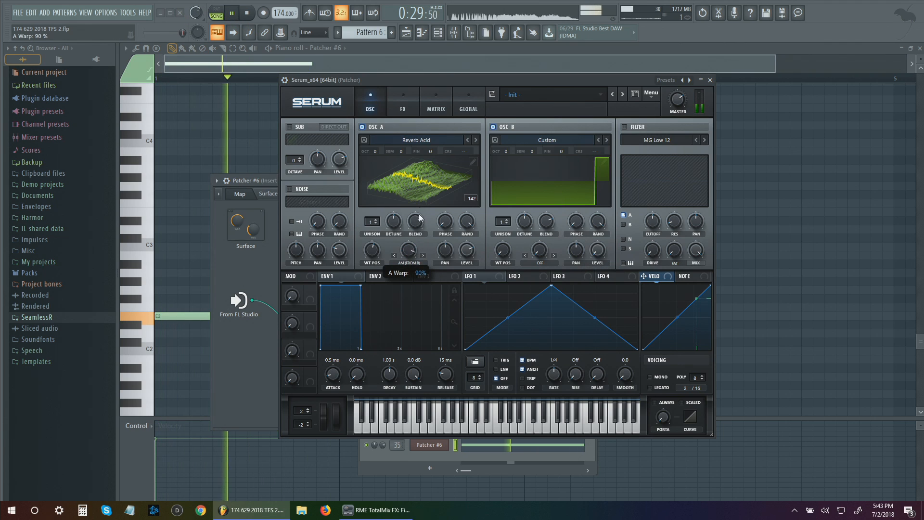
drag(420, 215, 411, 255)
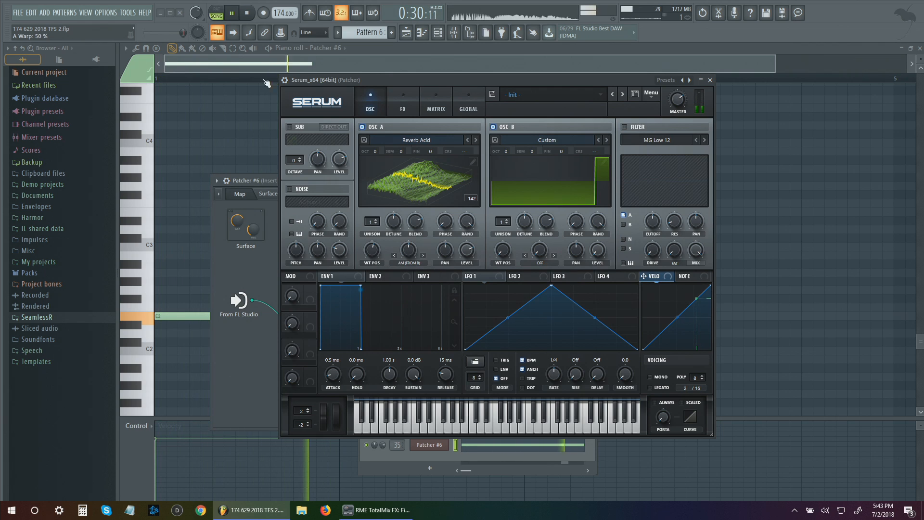
key(space)
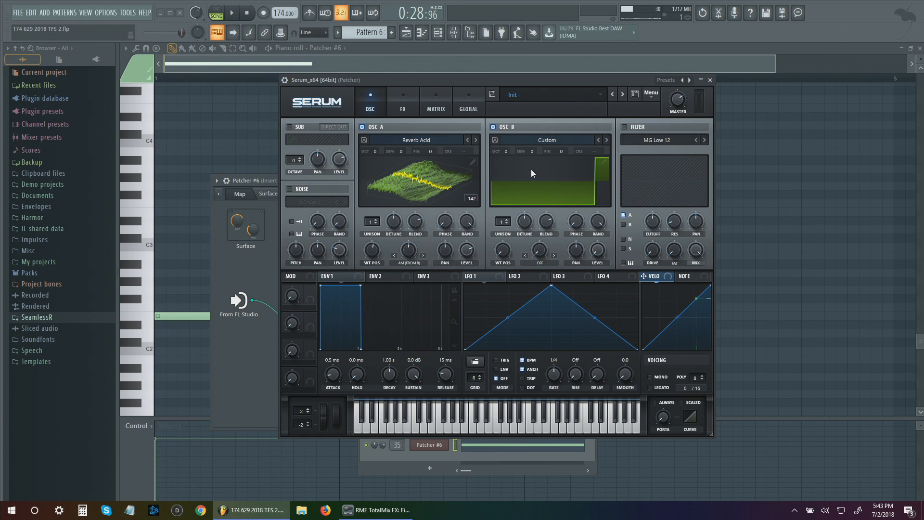
Redraw the seventh eighth of oscillator B's waveform as a straight ramp from lowest to highest and play the result
click(603, 162)
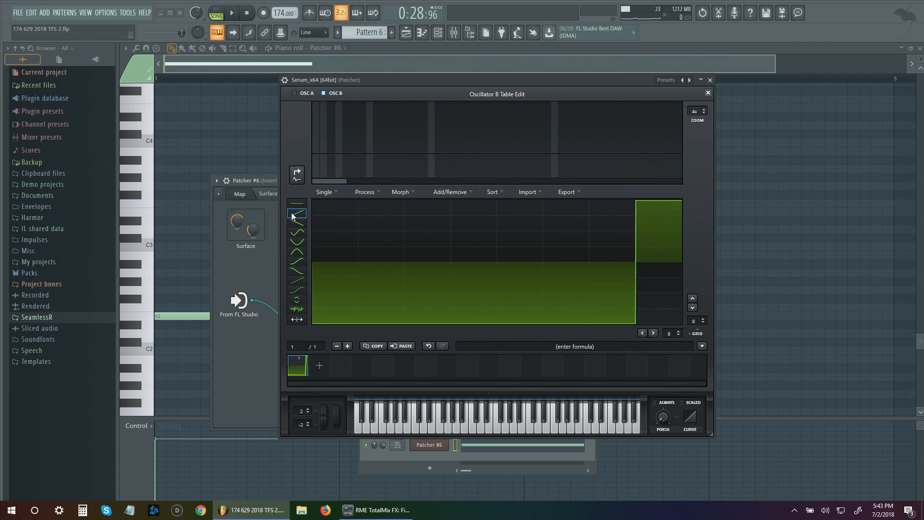
click(627, 226)
click(619, 256)
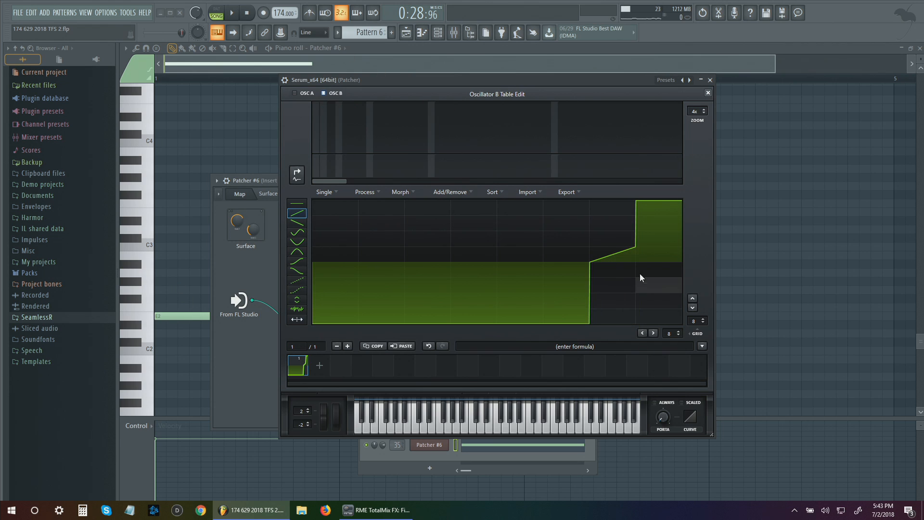
click(602, 214)
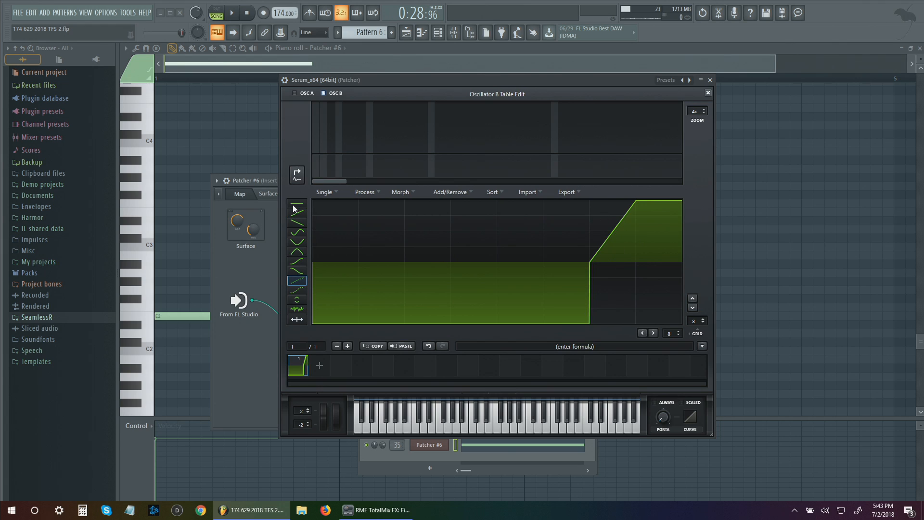
click(628, 321)
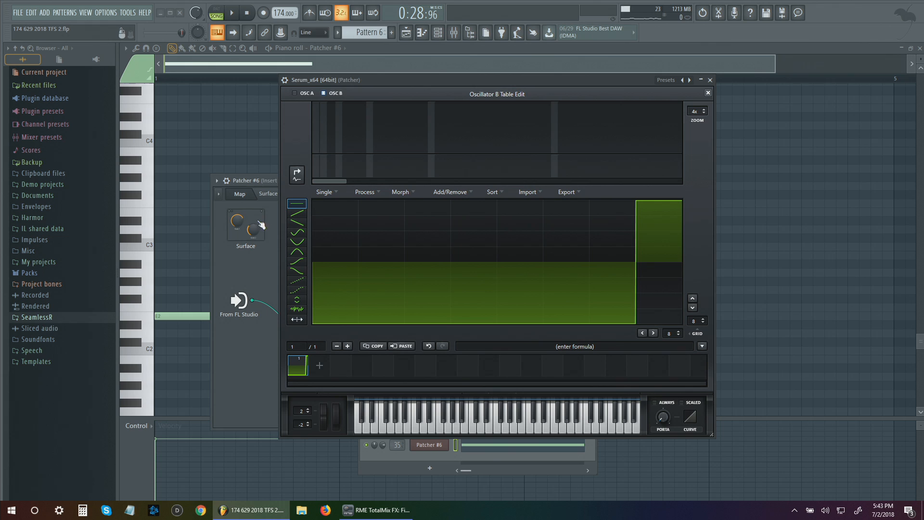
click(617, 211)
key(space)
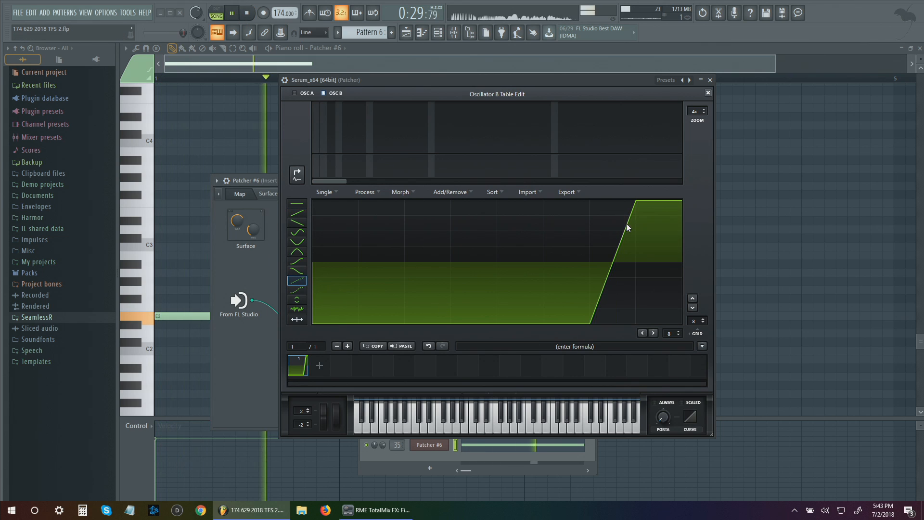
Extend oscillator B's high section to the last three eighths and draw a connecting ramp from lowest to highest in the fifth eighth
click(297, 203)
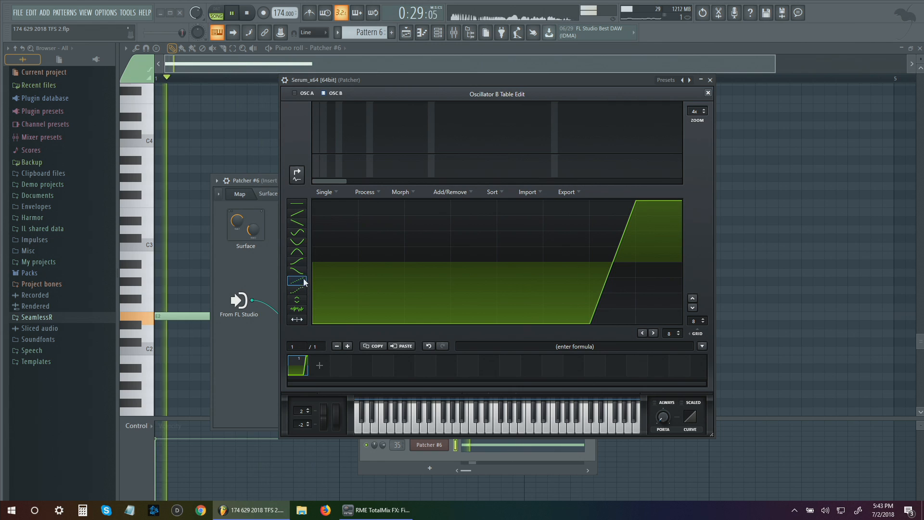
click(599, 202)
drag(598, 200, 566, 202)
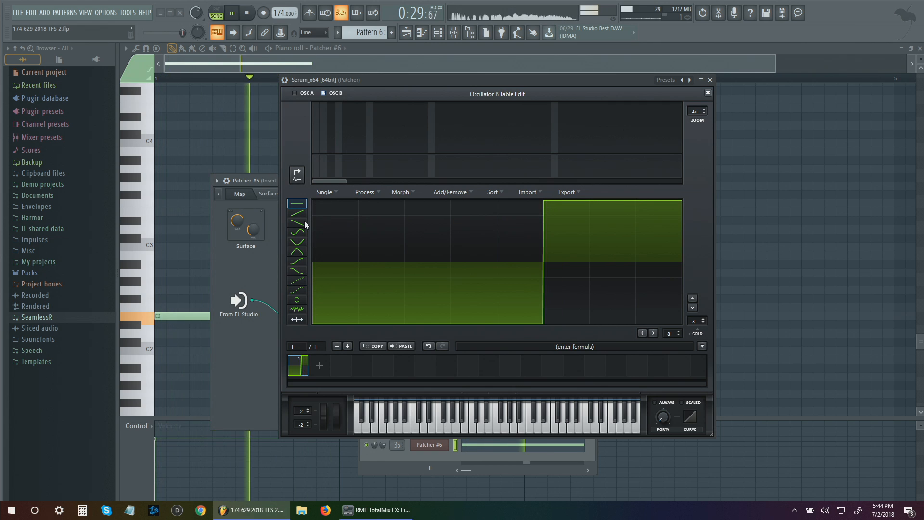
click(297, 281)
click(501, 309)
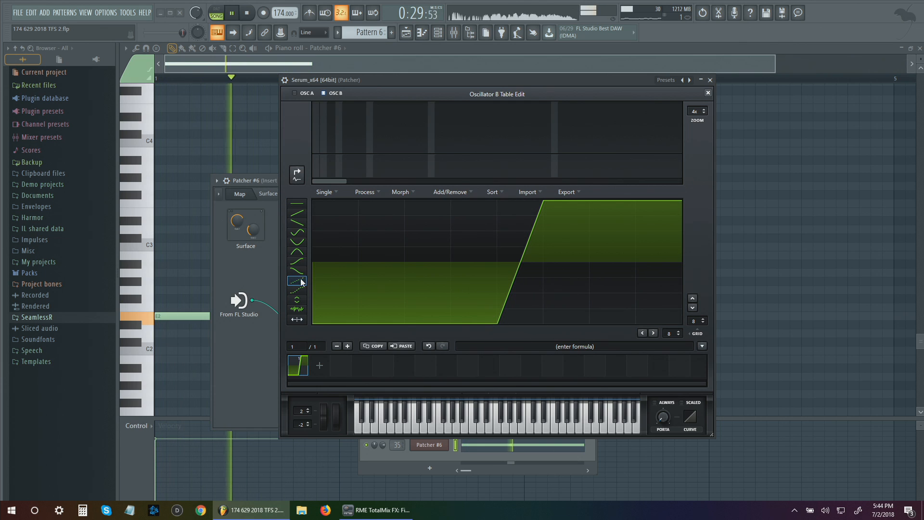
Redraw oscillator B's waveform with stepped levels in the fourth and fifth eighths, and join them with ramps from the lowest to the highest section
click(297, 204)
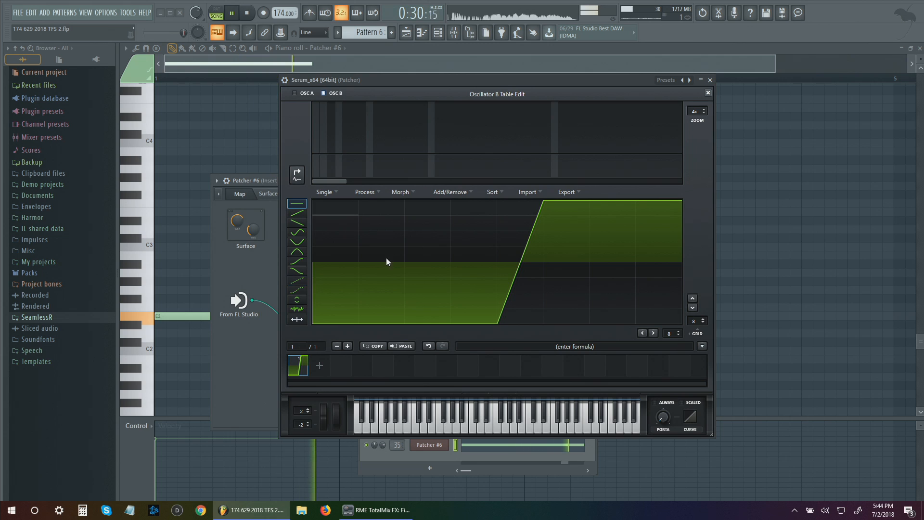
click(515, 318)
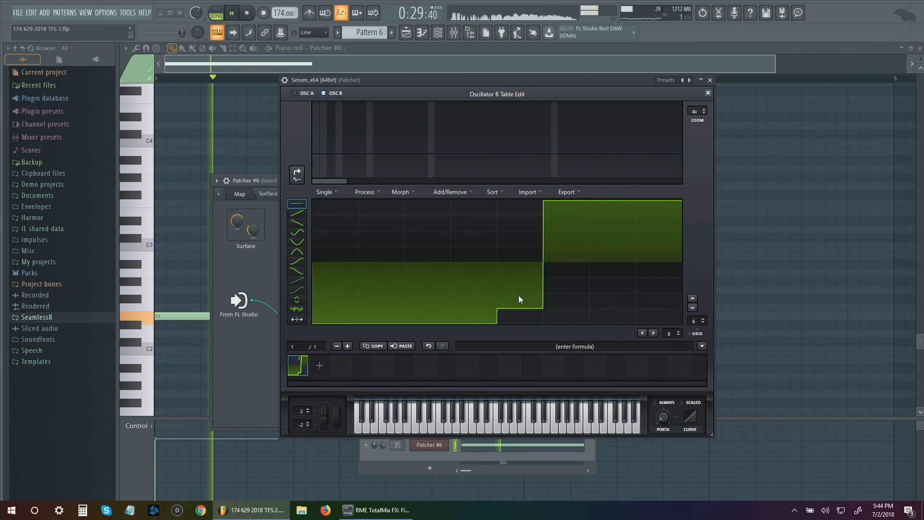
click(521, 260)
mouse_move(522, 257)
mouse_down()
mouse_move(473, 285)
mouse_move(511, 264)
mouse_move(513, 233)
mouse_move(474, 286)
mouse_up()
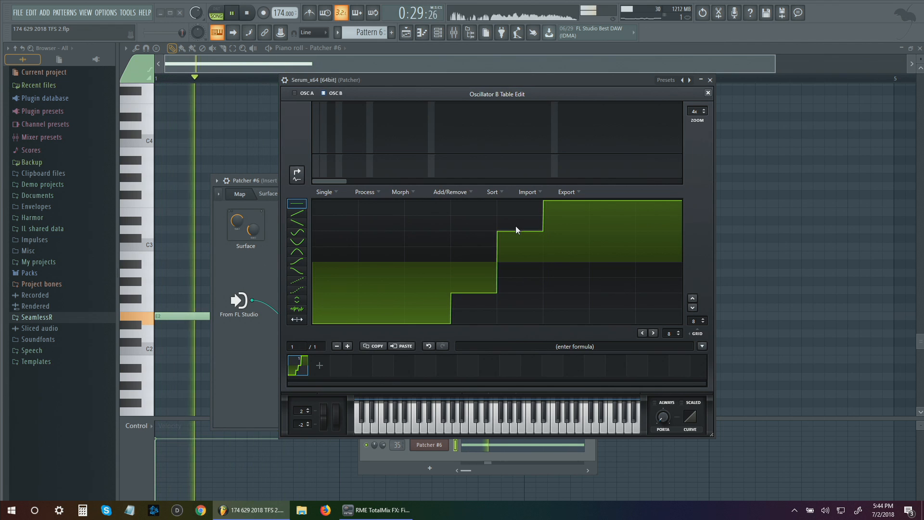
click(297, 281)
drag(519, 231, 405, 323)
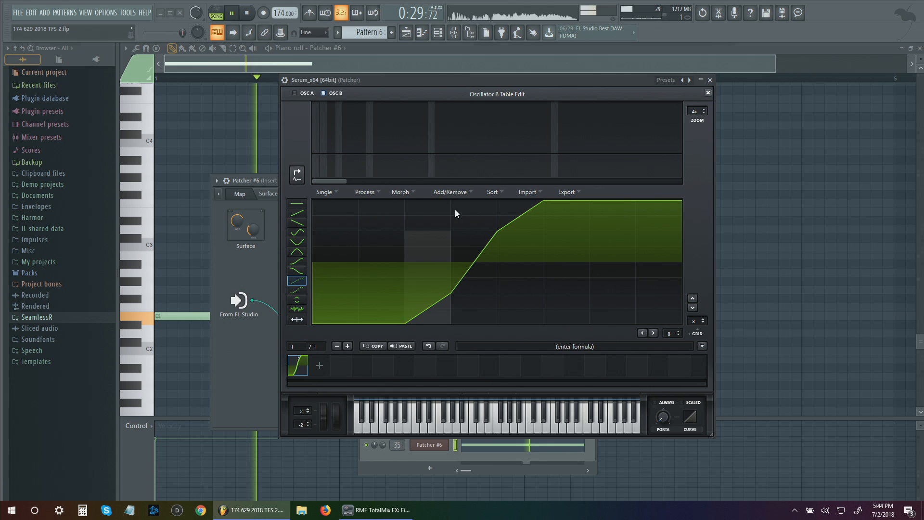
Close the waveform editor, sweep oscillator A's AM warp amount, and set oscillator A's fine tuning to 0 cents
click(708, 93)
drag(408, 250, 415, 279)
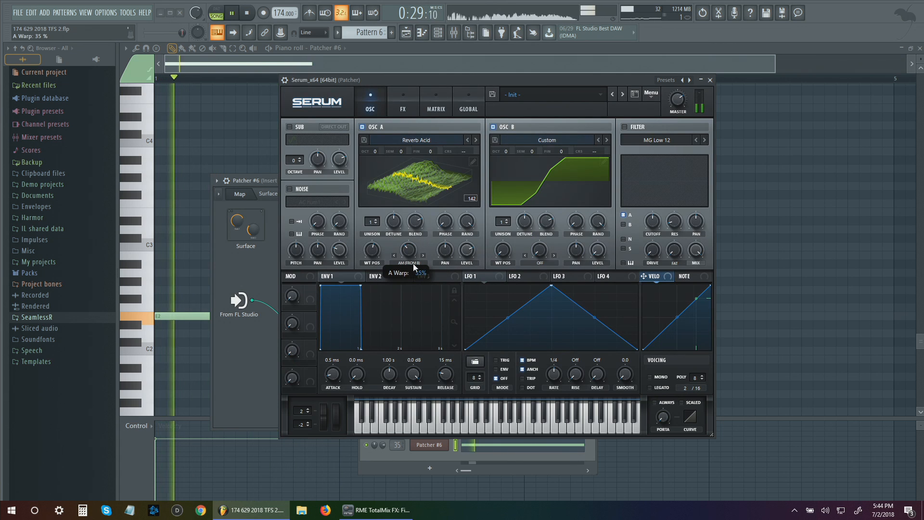
mouse_move(423, 150)
mouse_down()
mouse_move(432, 161)
mouse_move(431, 149)
mouse_move(403, 140)
mouse_move(406, 154)
mouse_move(437, 122)
mouse_move(430, 152)
mouse_up()
key(space)
double_click(429, 152)
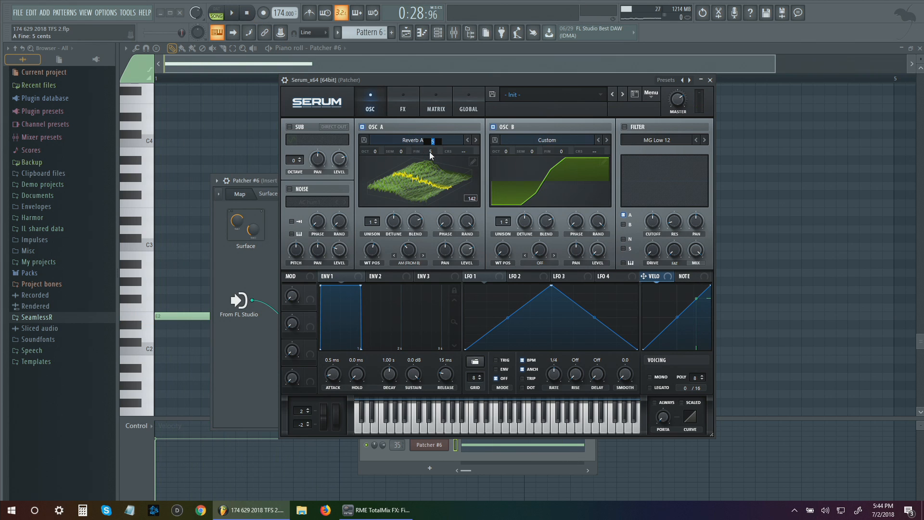
text(0)
key(Return)
Play the pattern while detuning oscillator B, and set its fine tuning to 55 cents
click(232, 13)
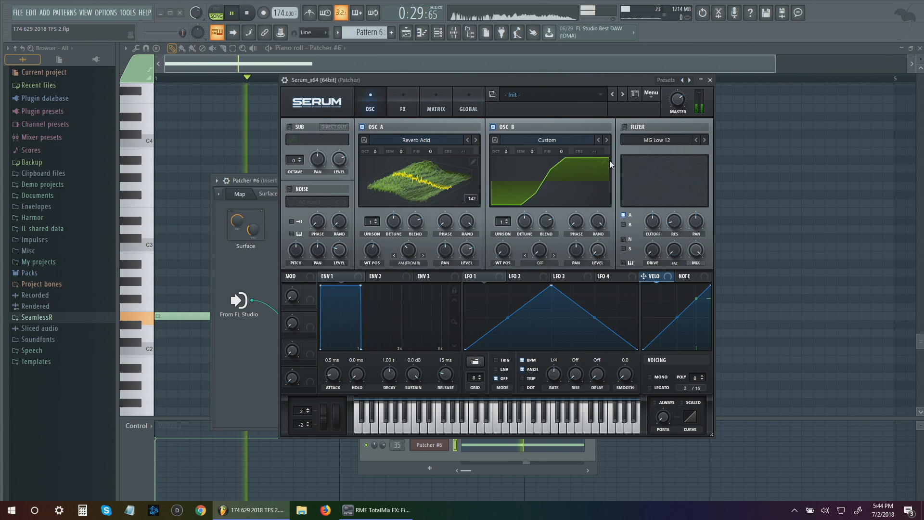
mouse_move(561, 151)
mouse_down()
mouse_move(568, 120)
mouse_move(559, 158)
mouse_up()
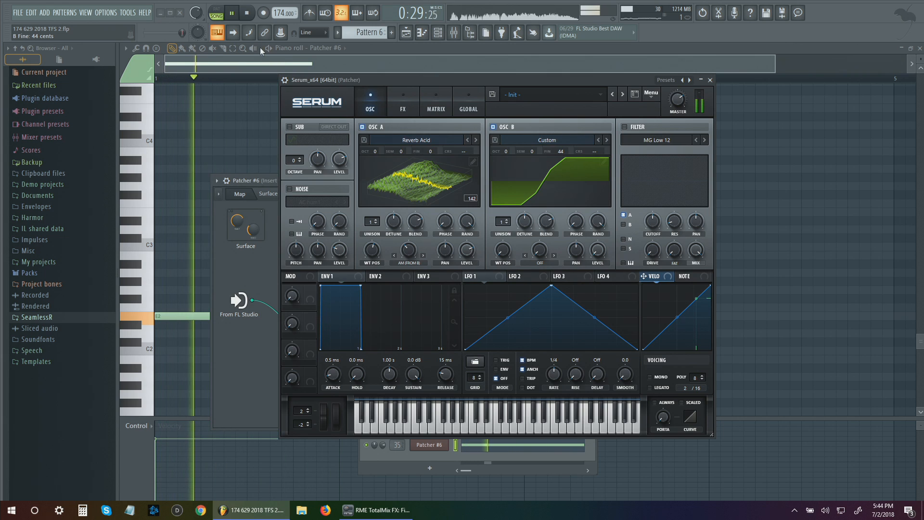
click(247, 14)
drag(562, 154, 561, 147)
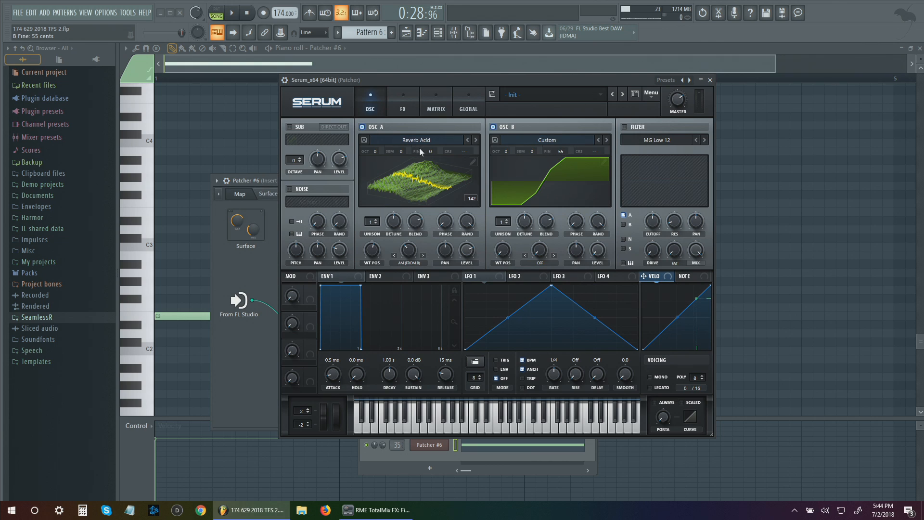
Set oscillator A's fine tuning to -12 cents while the pattern plays, and stop playback
key(space)
drag(432, 155, 430, 159)
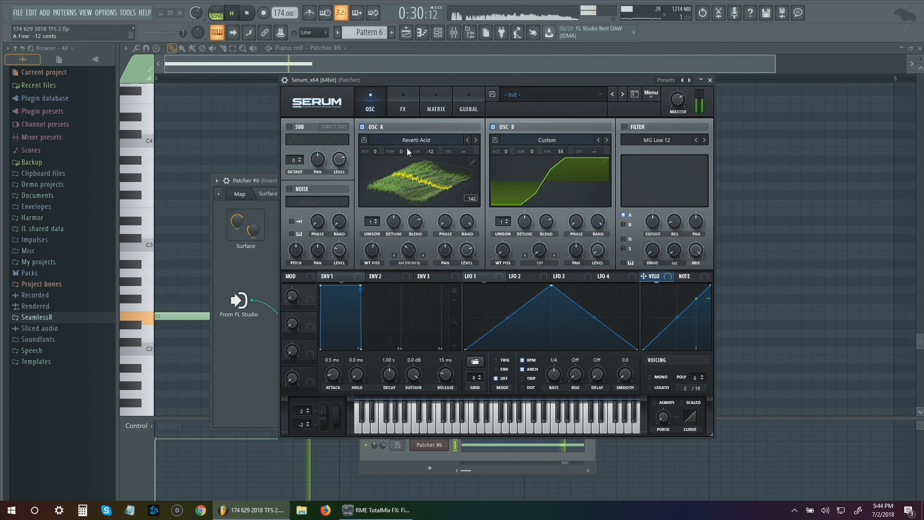
click(247, 20)
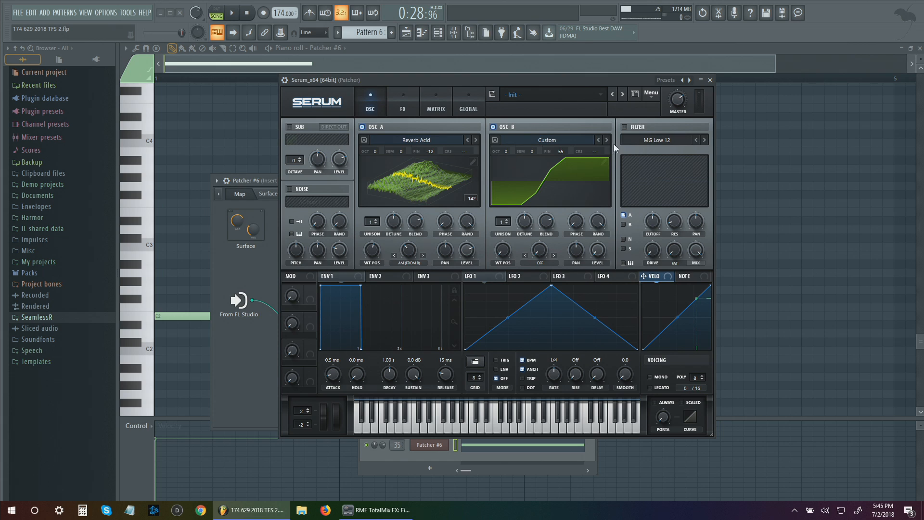
Enable the filter and set its type to Reverb
click(624, 126)
click(636, 143)
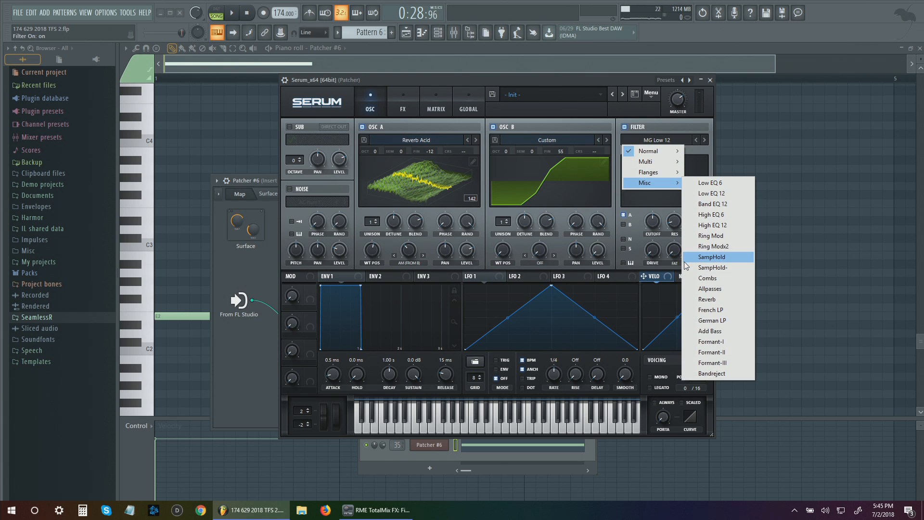
mouse_move(649, 174)
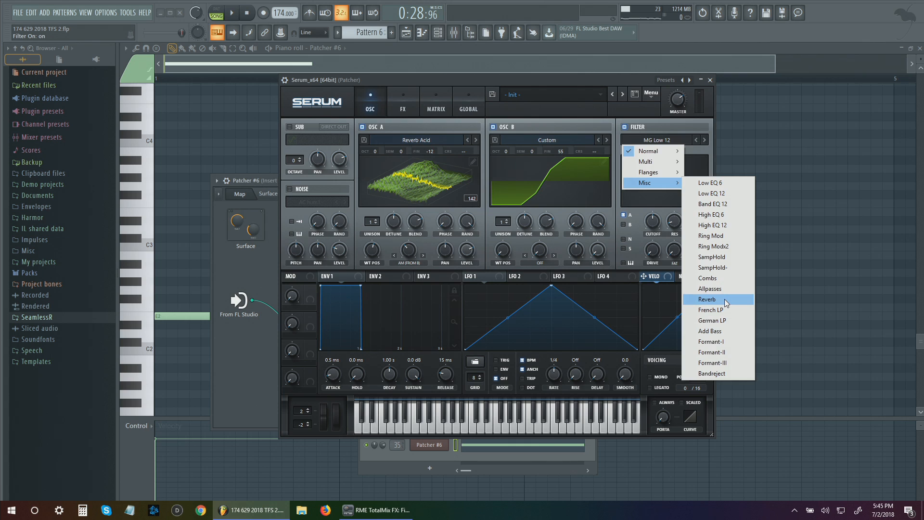
click(724, 299)
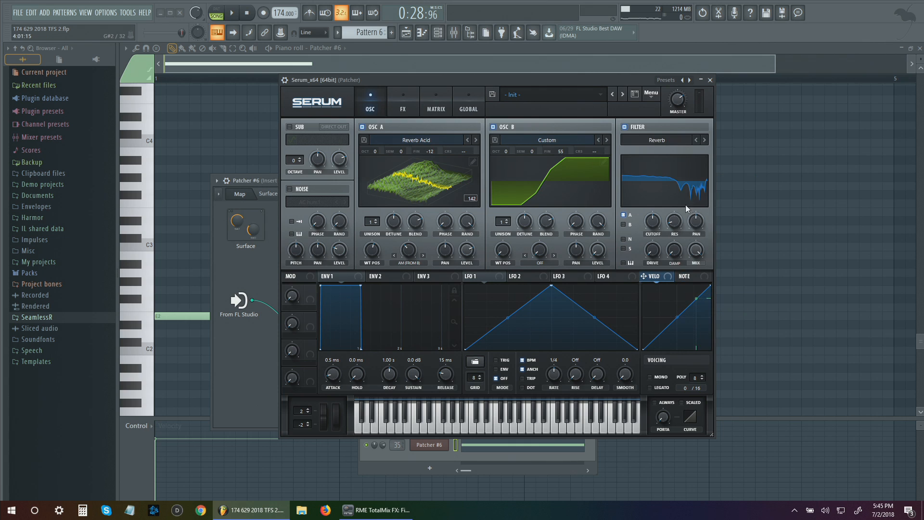
Set the reverb filter's cutoff to 89 Hz and lower its mix to about 73% while the pattern plays
click(229, 16)
drag(657, 224, 656, 215)
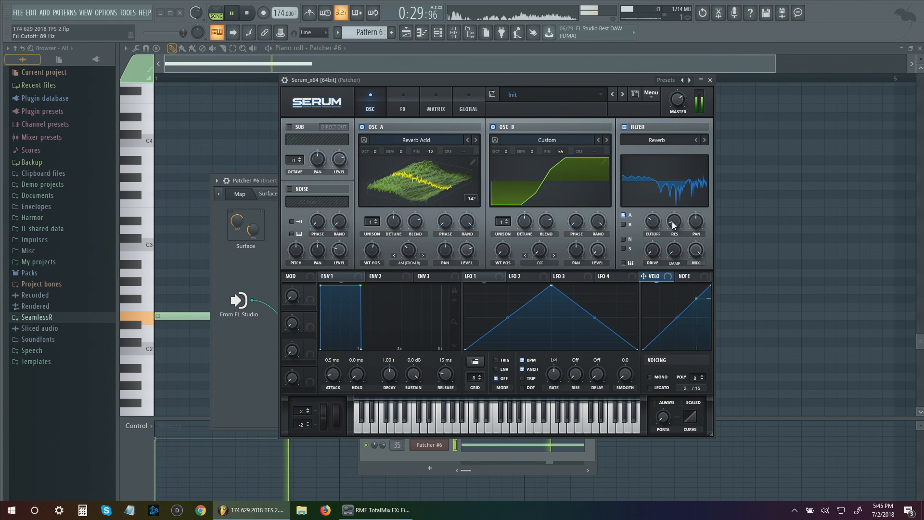
drag(695, 249, 695, 270)
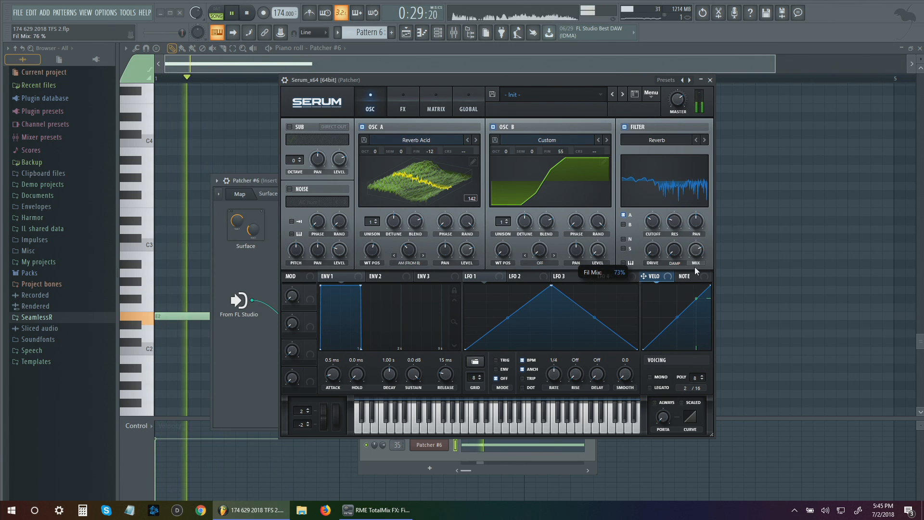
click(654, 233)
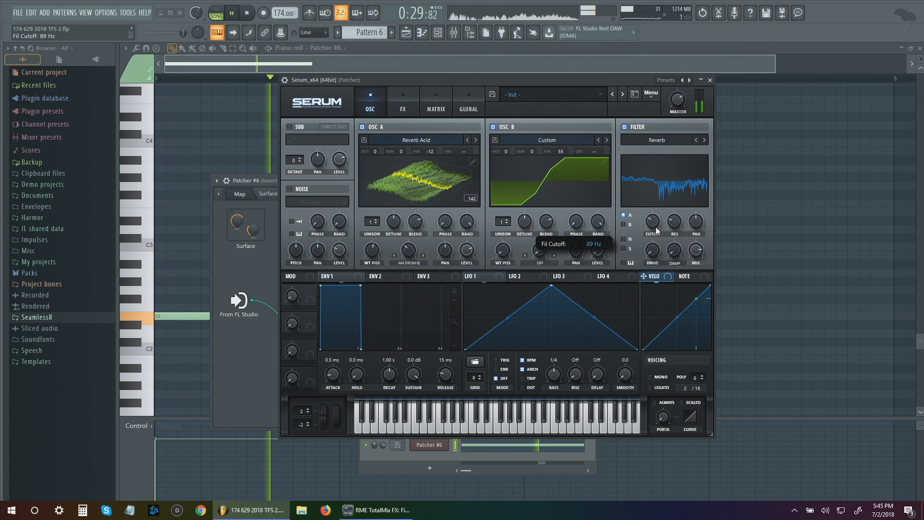
click(247, 14)
Assign note modulation to the filter cutoff and audition piano keys from E2 upward
click(153, 220)
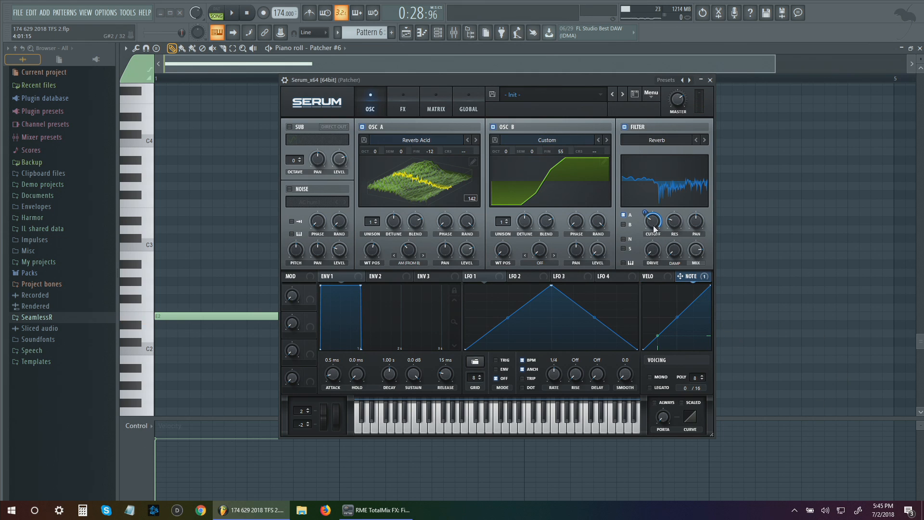
click(154, 318)
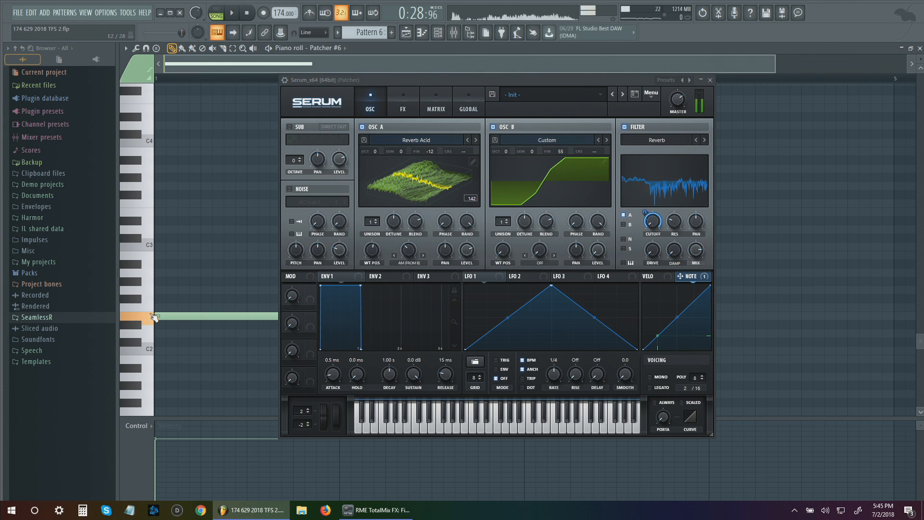
click(152, 248)
click(152, 191)
click(153, 171)
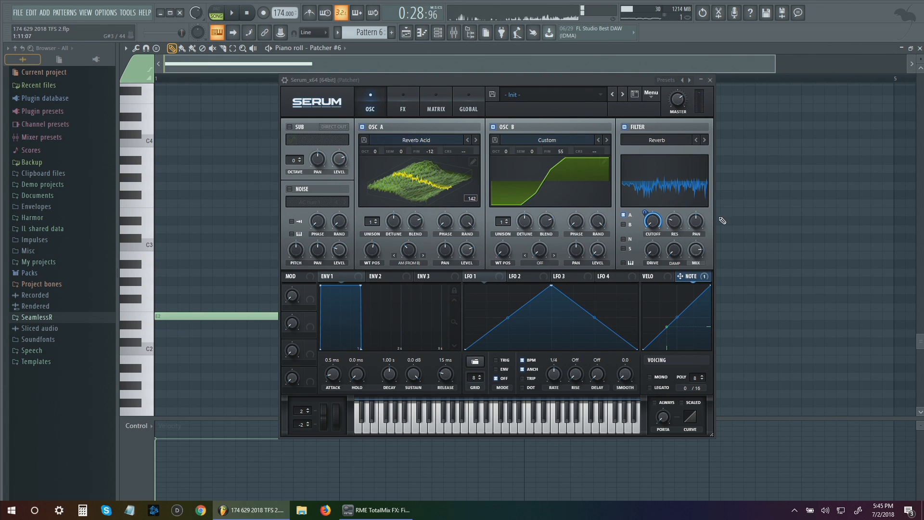
Try a note modulation amount of -100 on the filter cutoff, audition several keys, and delete the stray note from the piano roll
drag(649, 219, 634, 156)
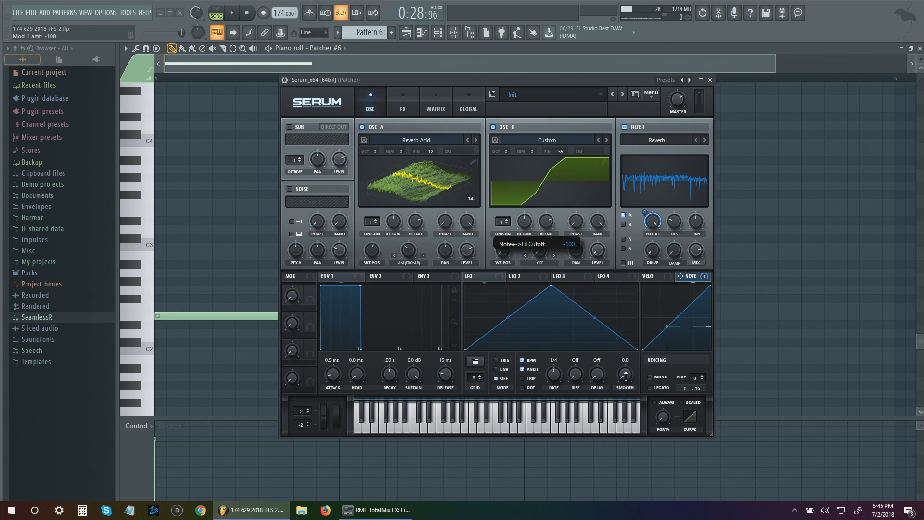
click(151, 179)
click(149, 255)
drag(149, 267, 183, 68)
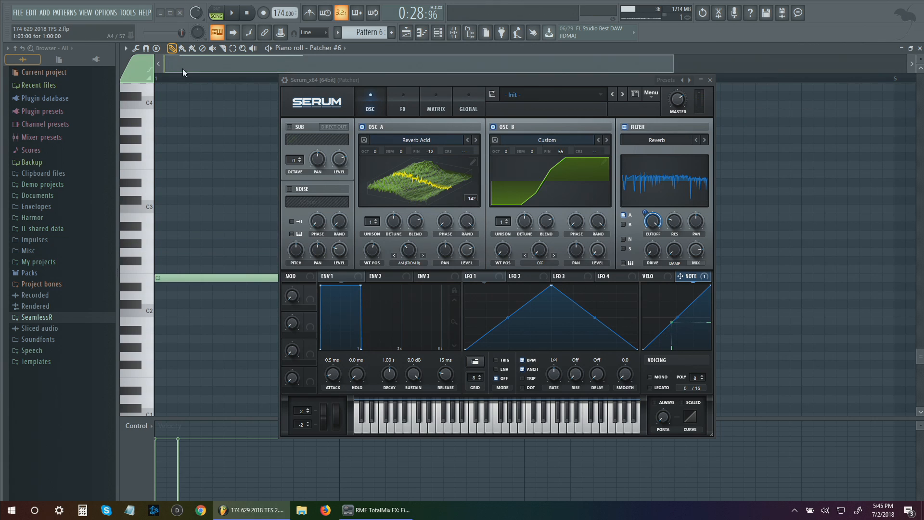
scroll(212, 206, up, 3)
right_click(216, 234)
Lower the filter cutoff, set its note modulation amount to about -61, and audition piano keys
drag(653, 219, 651, 272)
drag(645, 212, 648, 174)
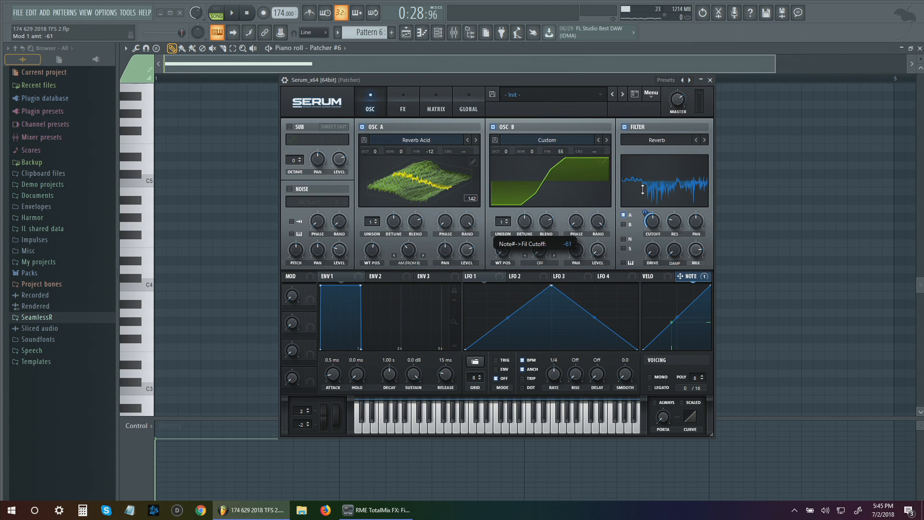
drag(149, 194, 670, 224)
scroll(161, 350, down, 3)
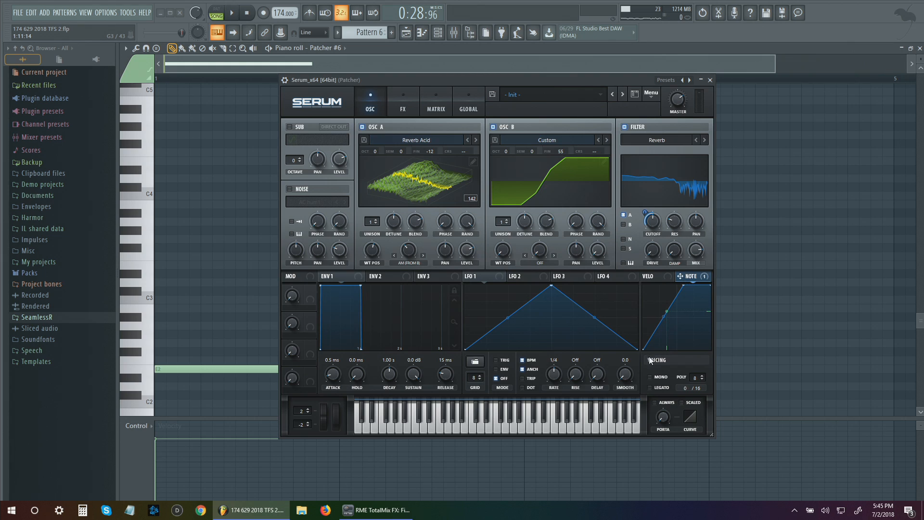
Add a point at the low end of the note modulation curve so its ramp starts later, and readjust the filter cutoff
double_click(654, 348)
drag(654, 347, 651, 356)
drag(655, 227, 657, 218)
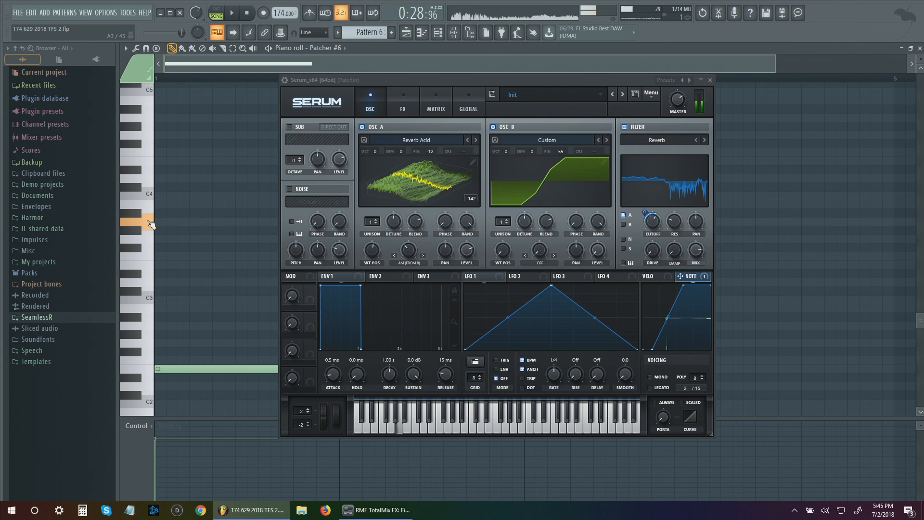
drag(656, 225, 655, 236)
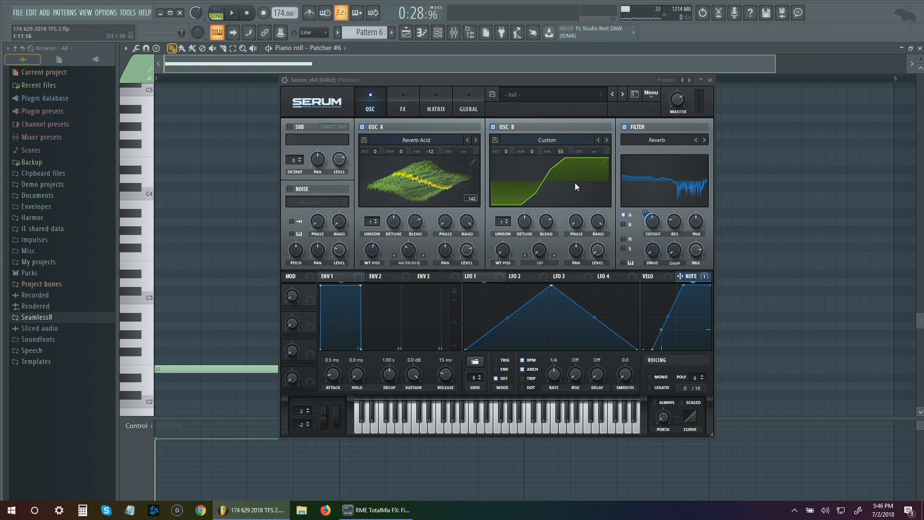
Give both oscillators two unison voices, set oscillator A's unison detune to 0.00, and adjust oscillator B's detune during playback
click(508, 220)
drag(519, 222, 519, 248)
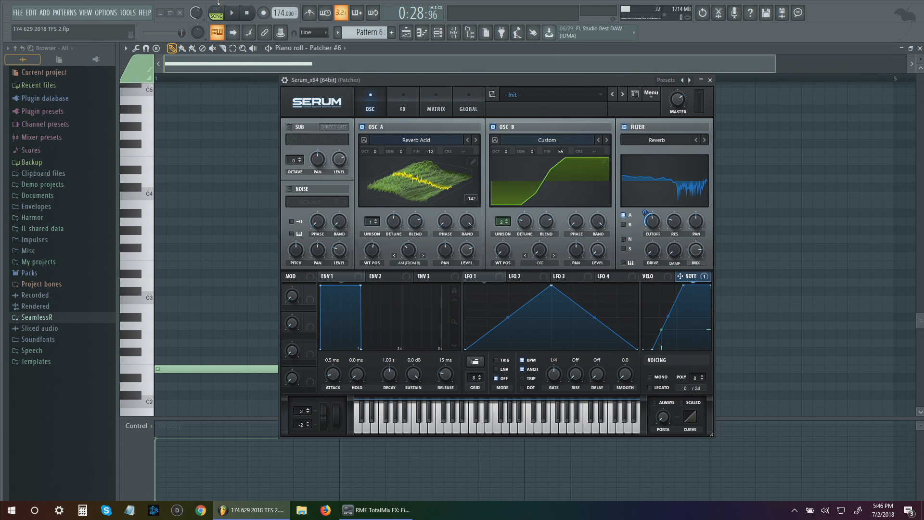
key(space)
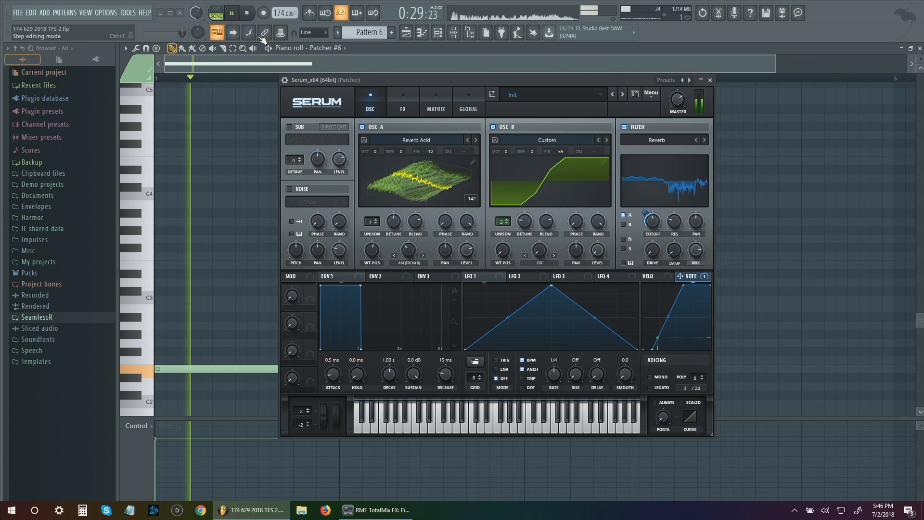
click(376, 222)
drag(394, 222, 393, 263)
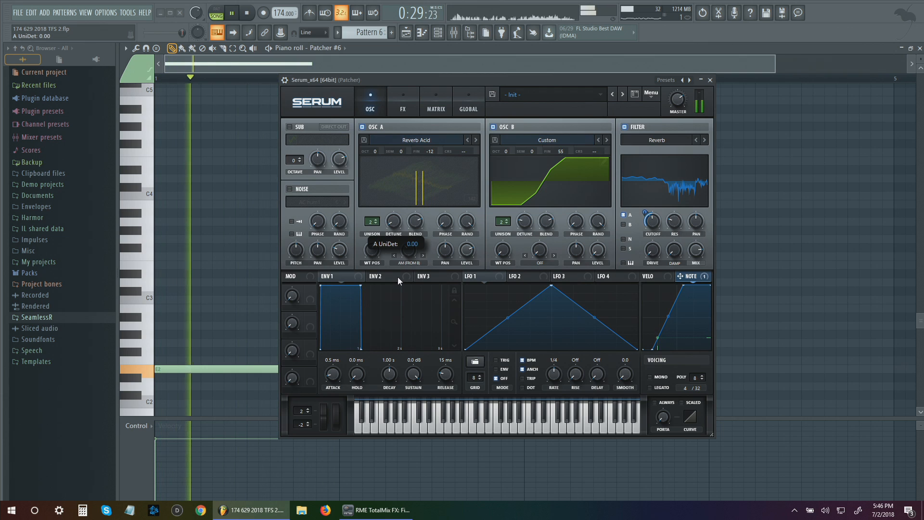
drag(522, 223, 527, 204)
Turn down one control in the global settings and return to the oscillator view
click(461, 111)
drag(380, 231, 380, 273)
click(375, 111)
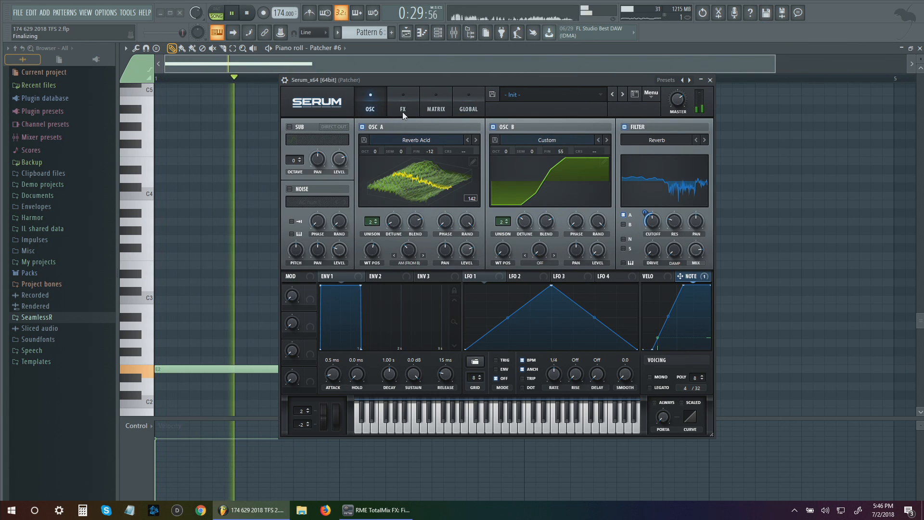
Enable the distortion effect with the Tube type and raise its drive to about 81% while the pattern plays
click(402, 111)
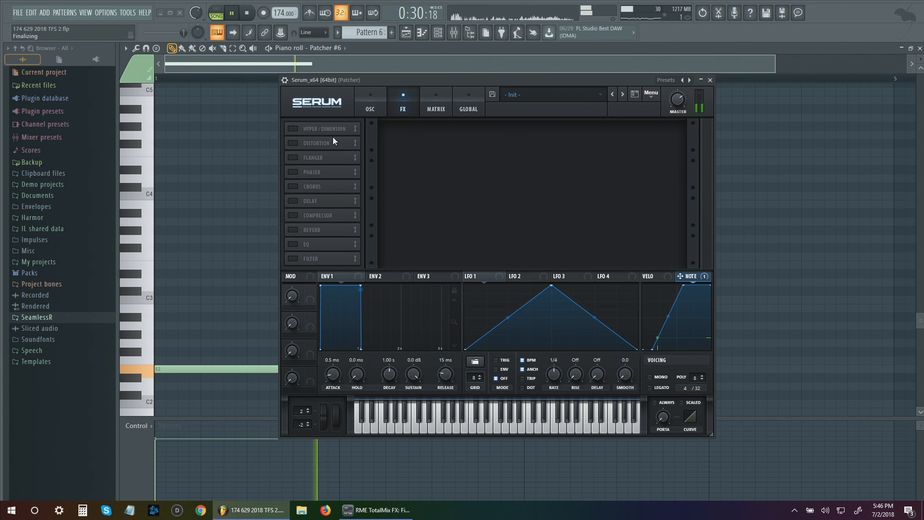
click(292, 143)
drag(609, 137, 608, 94)
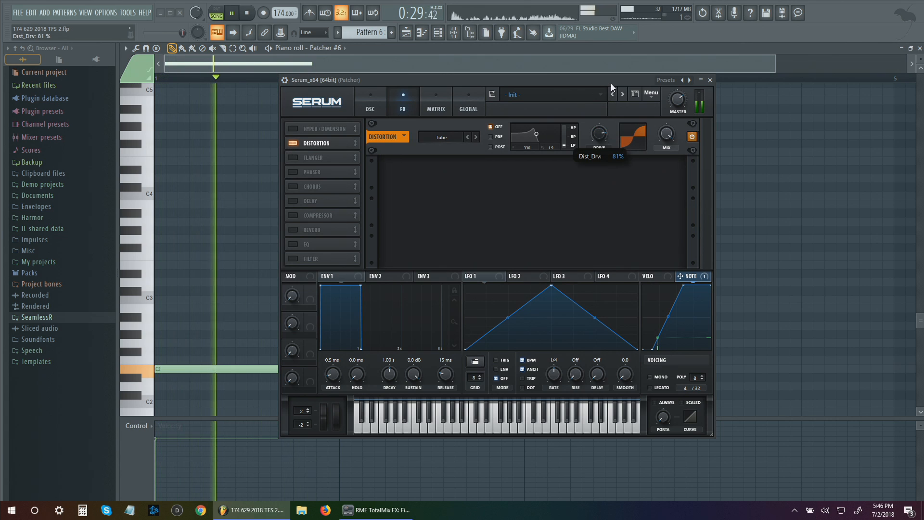
mouse_move(168, 369)
mouse_down()
mouse_move(169, 246)
mouse_move(168, 368)
mouse_up()
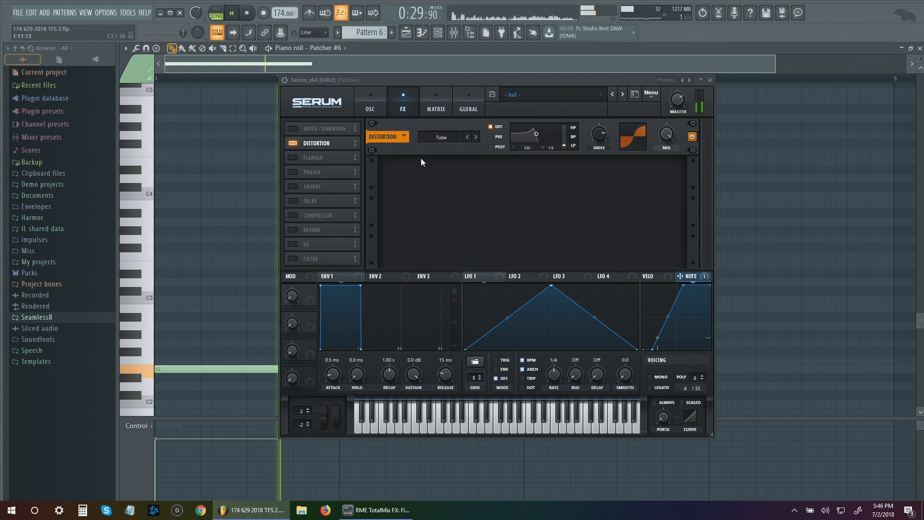
Return to the oscillator view and lower the filter cutoff to 86 Hz while the pattern plays
click(383, 113)
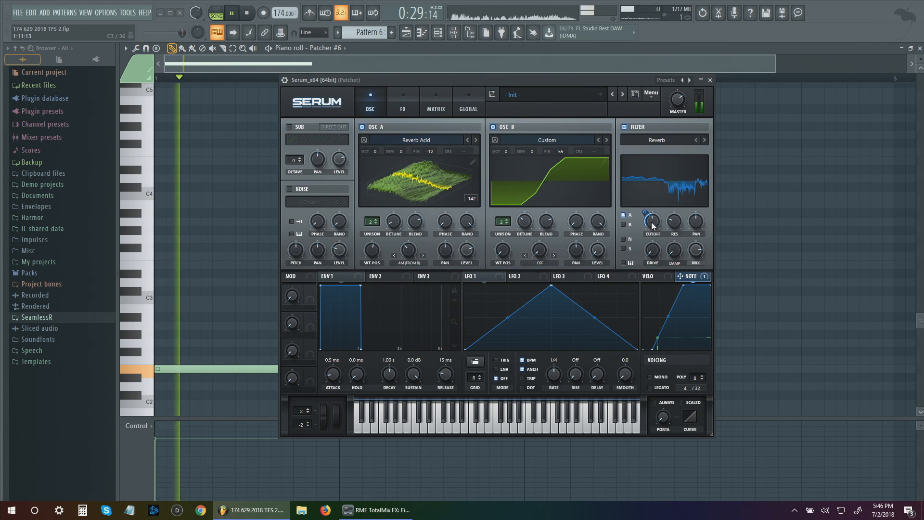
drag(645, 212, 652, 236)
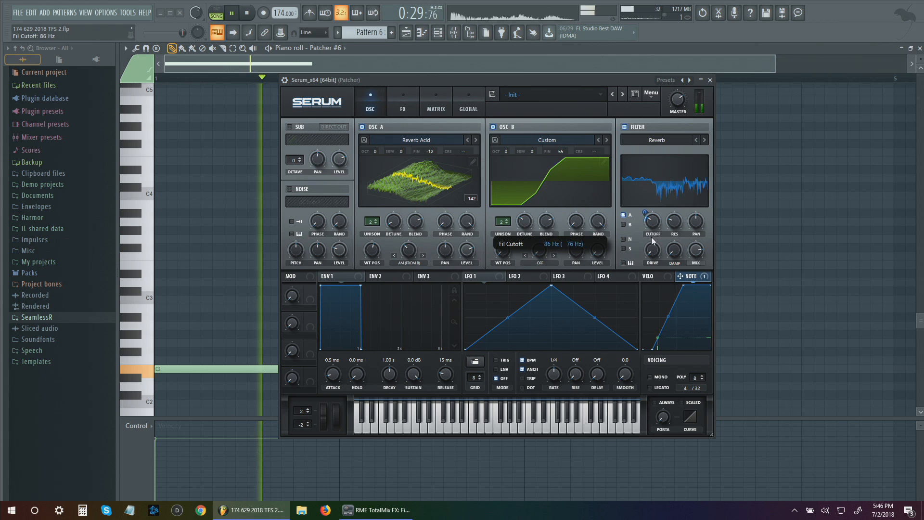
Audition the pattern's long E2 note and set oscillator A's AM warp amount to about 48% during playback
mouse_move(191, 369)
mouse_down()
mouse_move(183, 212)
mouse_move(177, 342)
mouse_move(161, 367)
mouse_move(188, 370)
mouse_up()
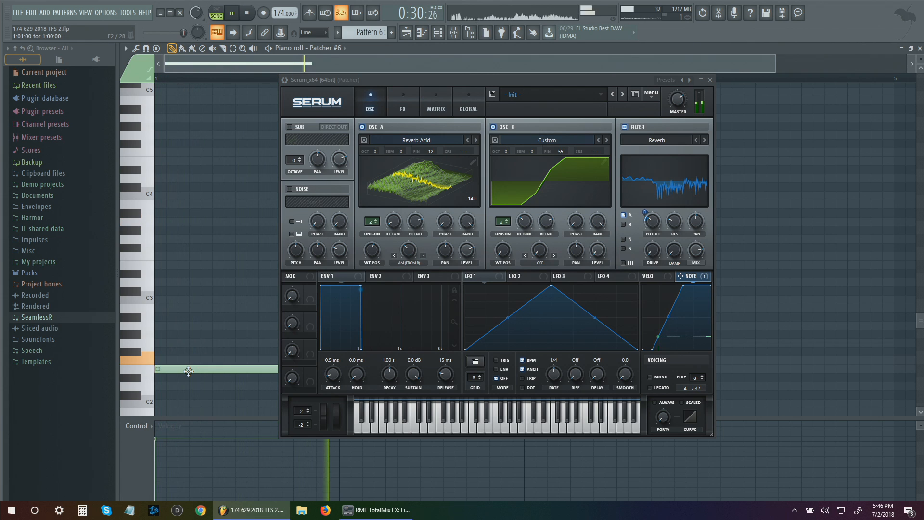
mouse_move(650, 233)
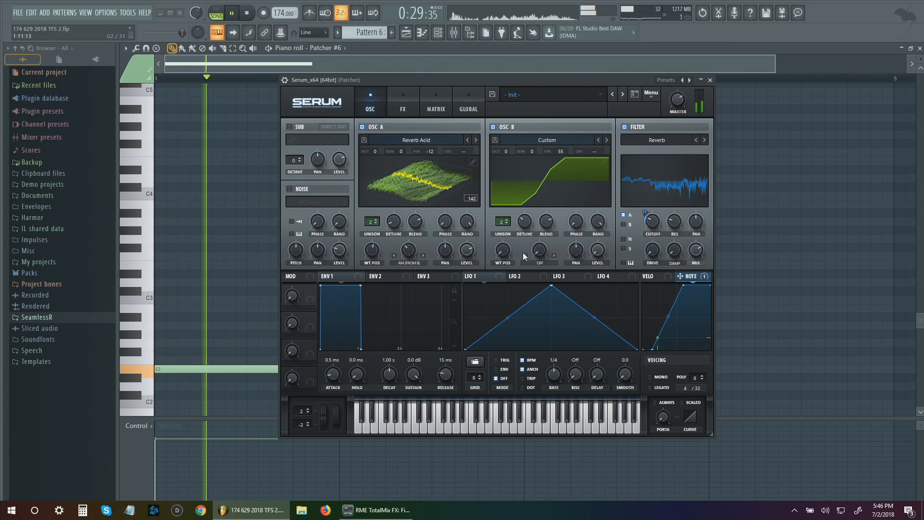
mouse_move(411, 251)
drag(411, 250, 415, 242)
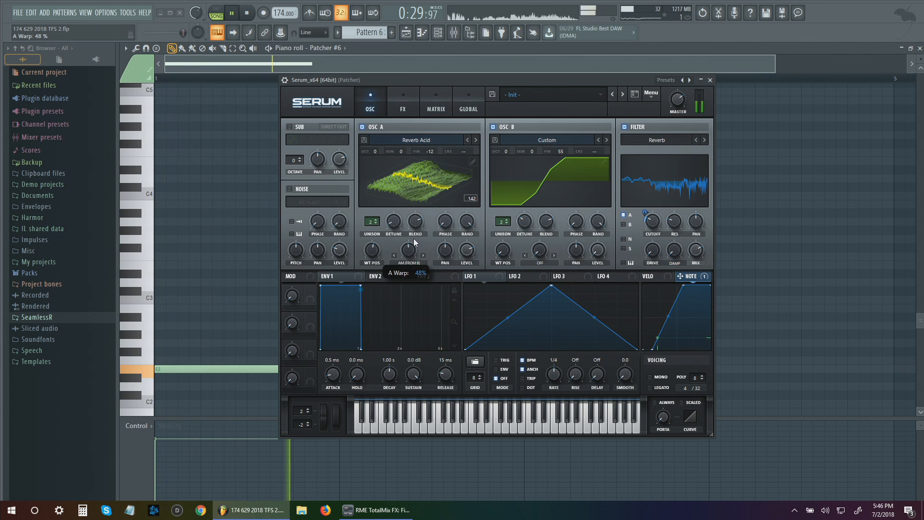
Try the long note at G#2, return it to E2, and stop playback
mouse_move(227, 370)
mouse_down()
mouse_move(197, 210)
mouse_move(184, 346)
mouse_up()
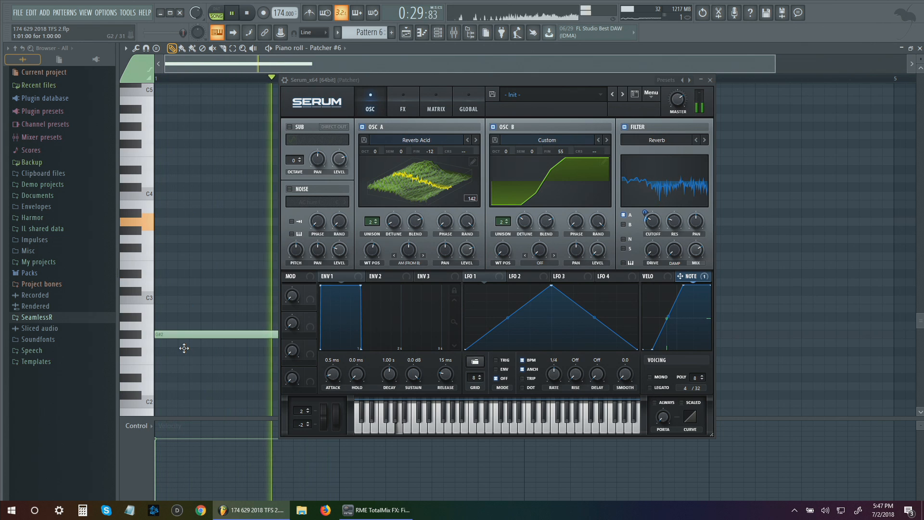
drag(236, 333, 229, 369)
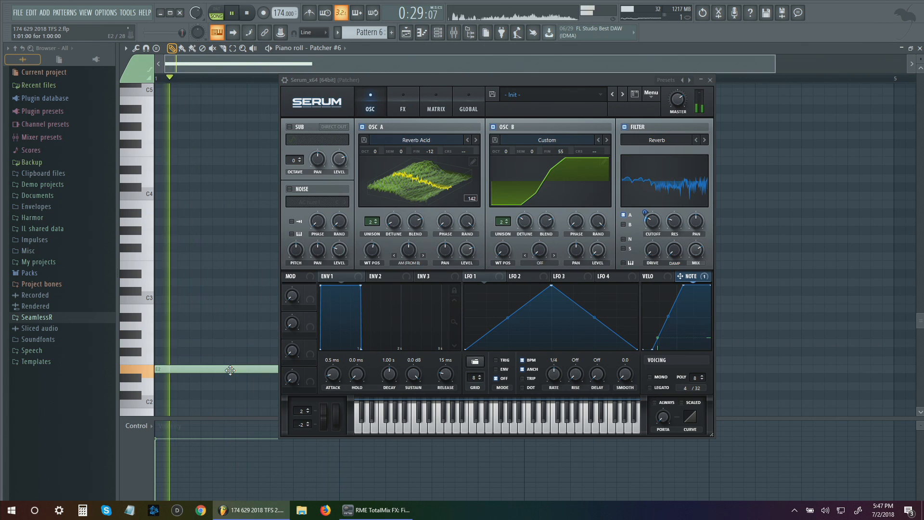
click(247, 13)
Set oscillator B's warp mode to Remap 1, open its remap curve editor, and start playback
click(548, 263)
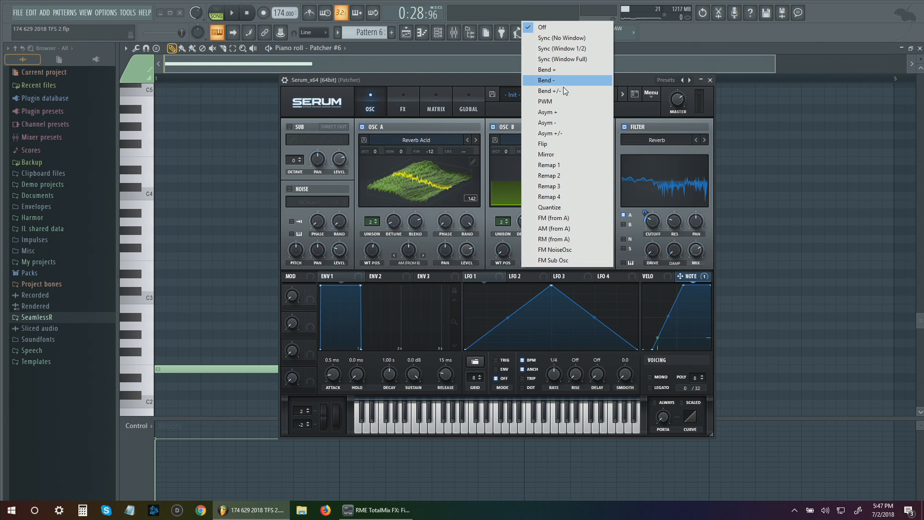
click(570, 165)
click(554, 245)
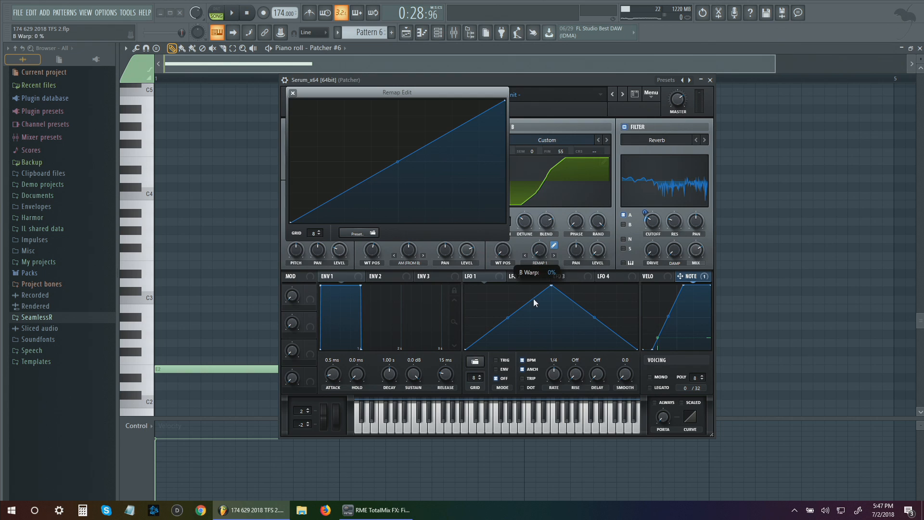
key(space)
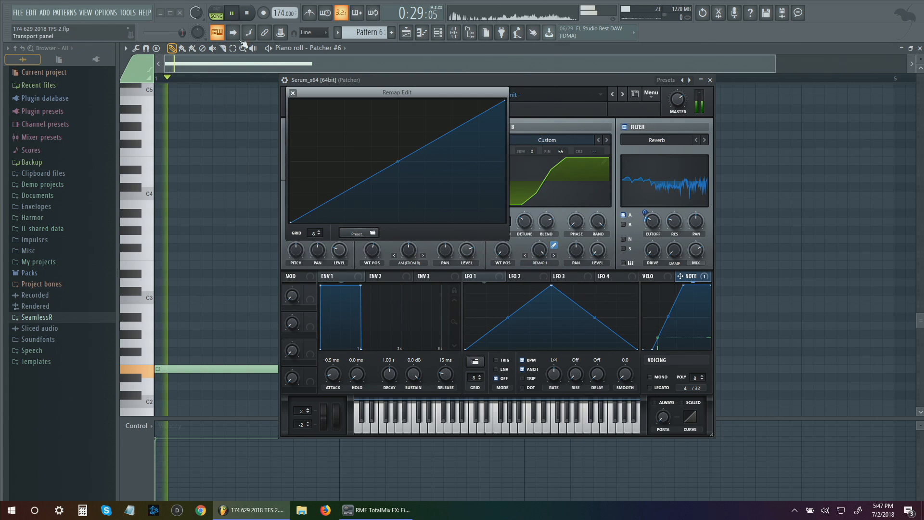
Shape the remap curve into a near-vertical step about three quarters along and raise oscillator B's warp to 100% while auditioning
mouse_move(290, 222)
mouse_down()
mouse_move(288, 132)
mouse_move(289, 224)
mouse_up()
drag(504, 101, 449, 223)
double_click(485, 111)
double_click(458, 116)
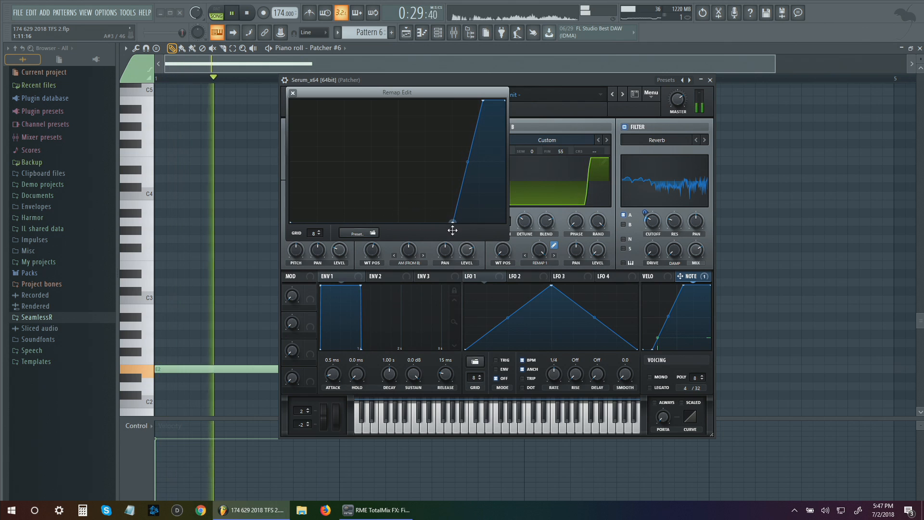
drag(483, 101, 456, 87)
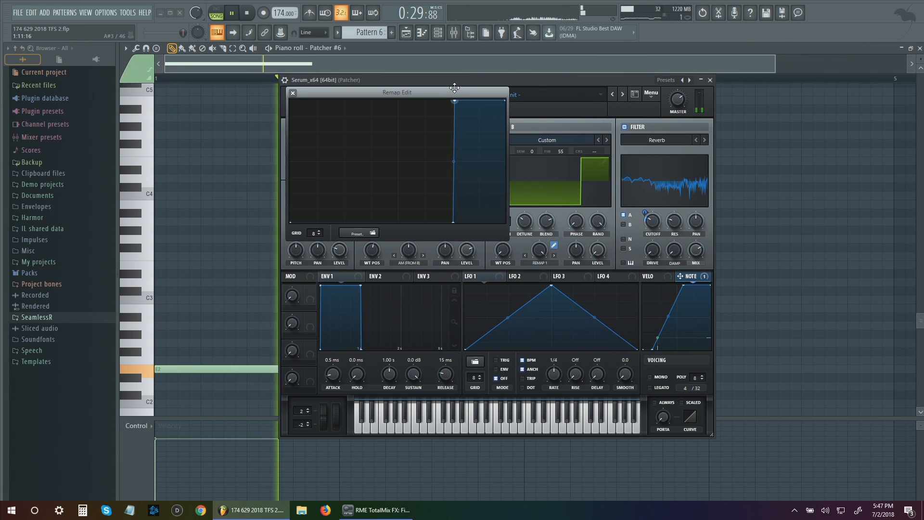
key(space)
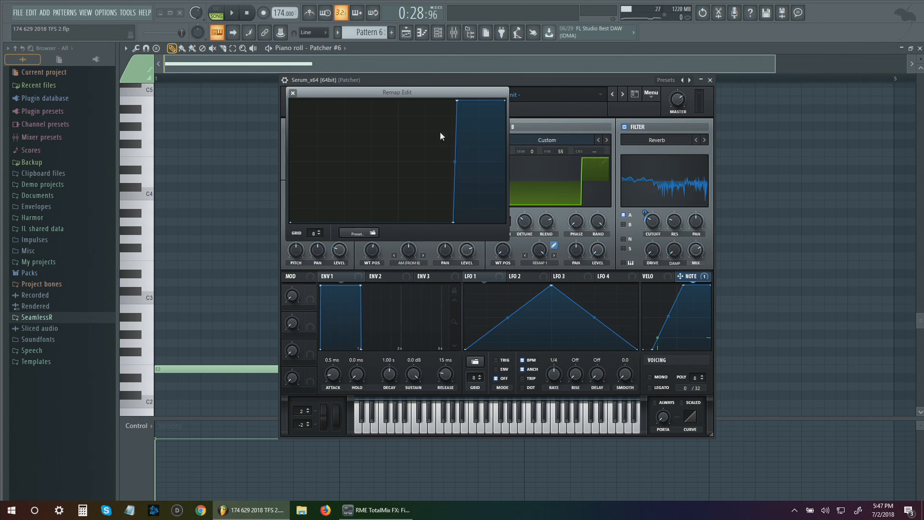
key(space)
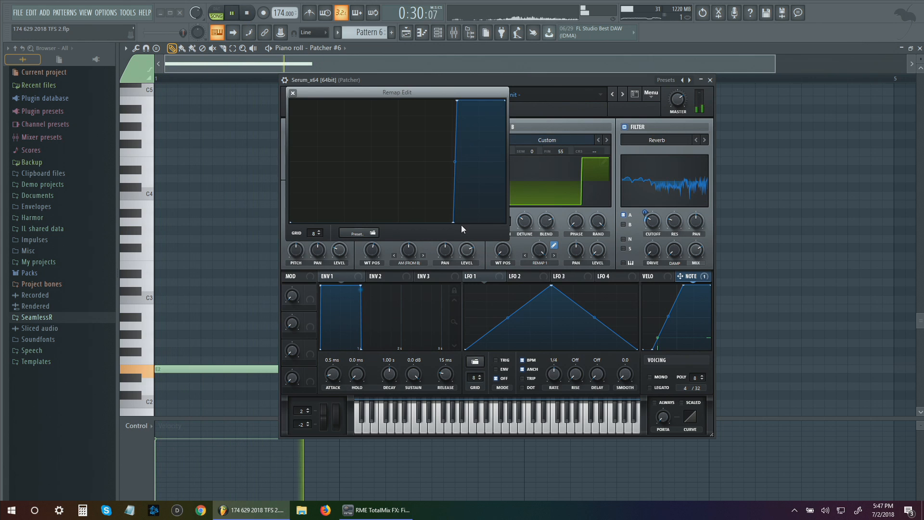
drag(527, 254, 538, 289)
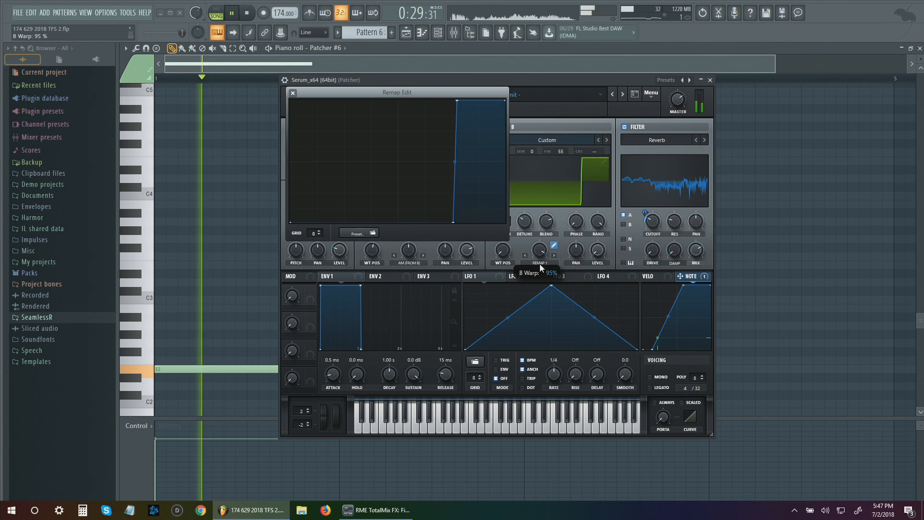
Rework the remap nodes into a straight diagonal, remove the extras to keep one middle node, and replay the pattern
drag(453, 223, 437, 201)
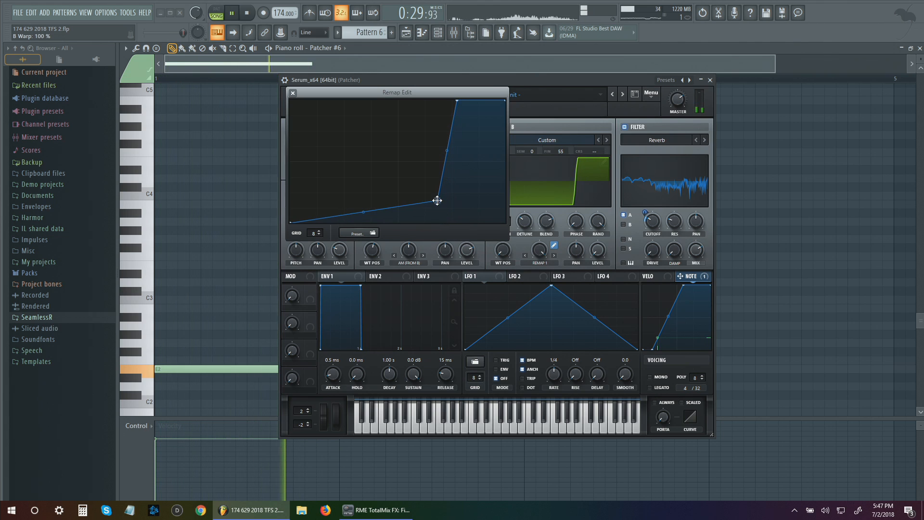
drag(457, 110, 465, 122)
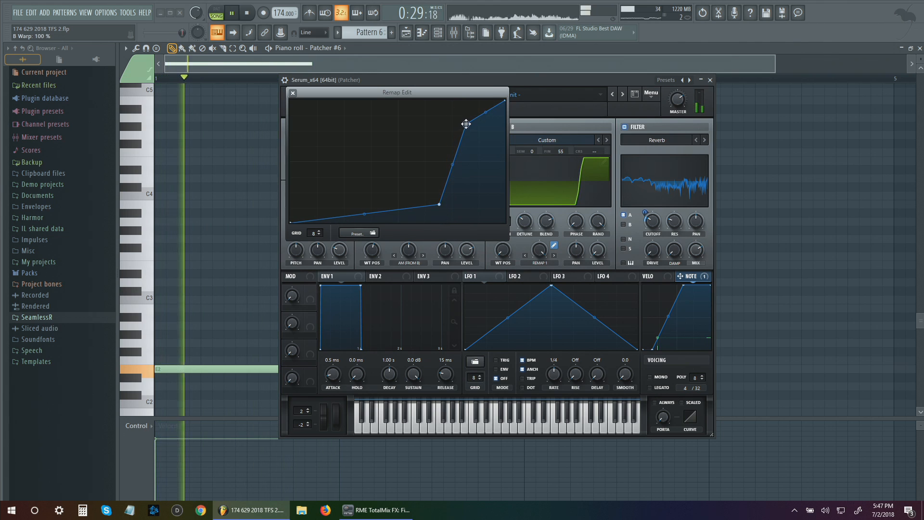
drag(439, 205, 407, 157)
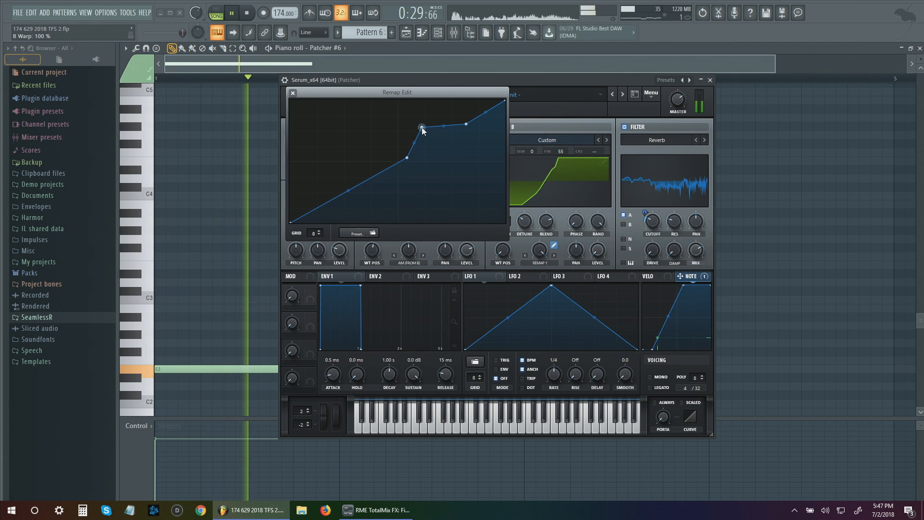
double_click(442, 140)
mouse_move(441, 140)
mouse_down()
mouse_move(433, 207)
mouse_move(462, 217)
mouse_move(407, 239)
mouse_move(378, 233)
mouse_move(400, 133)
mouse_move(436, 141)
mouse_up()
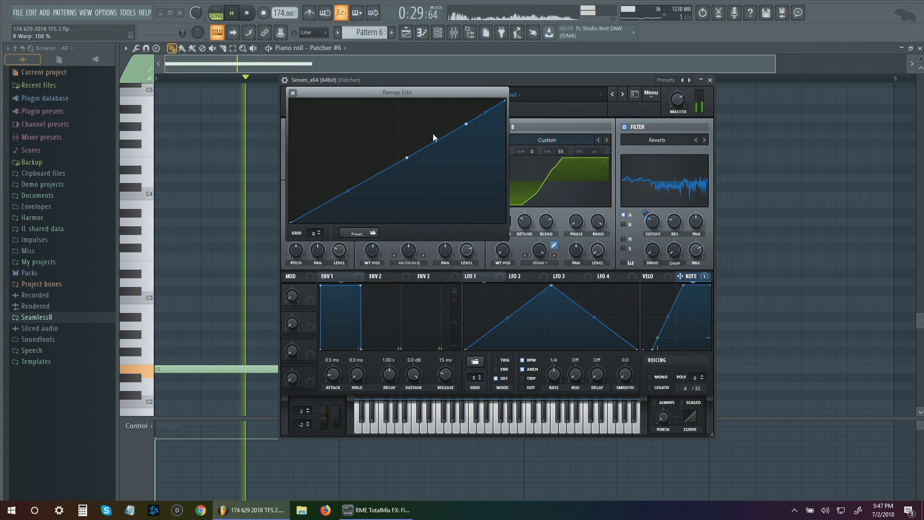
click(247, 13)
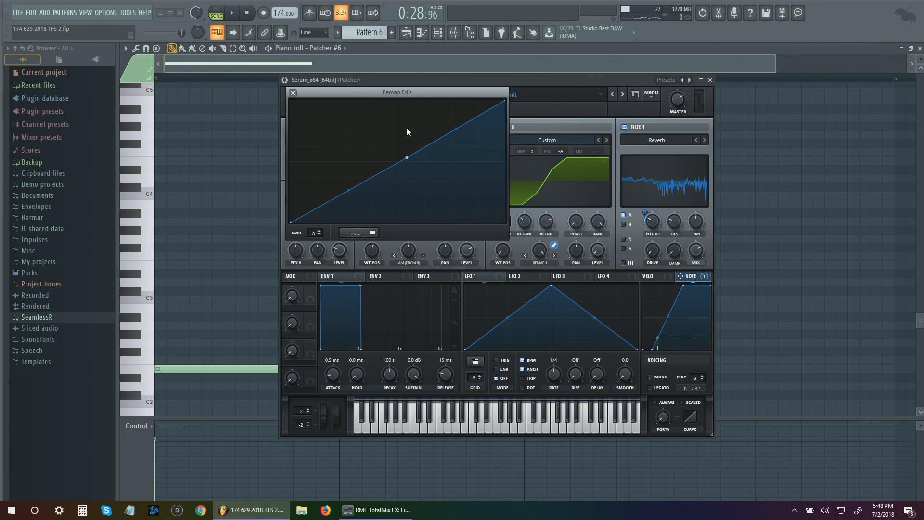
click(234, 14)
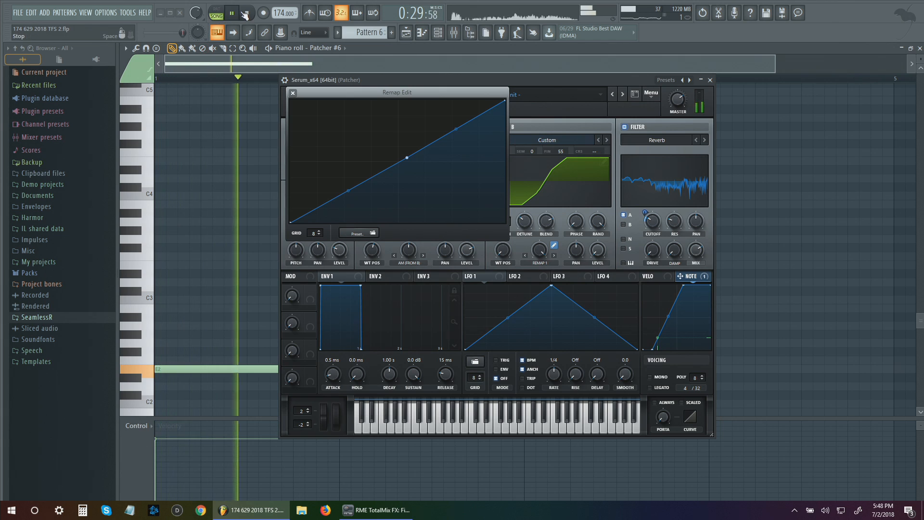
key(space)
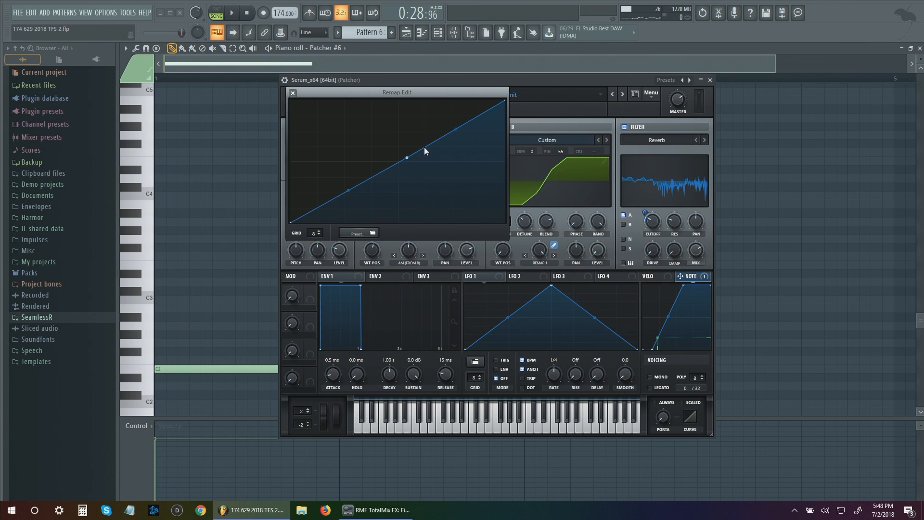
Try moving the remap curve's middle node into the lower-right corner of the graph and replay the pattern
key(space)
drag(407, 157, 504, 284)
key(space)
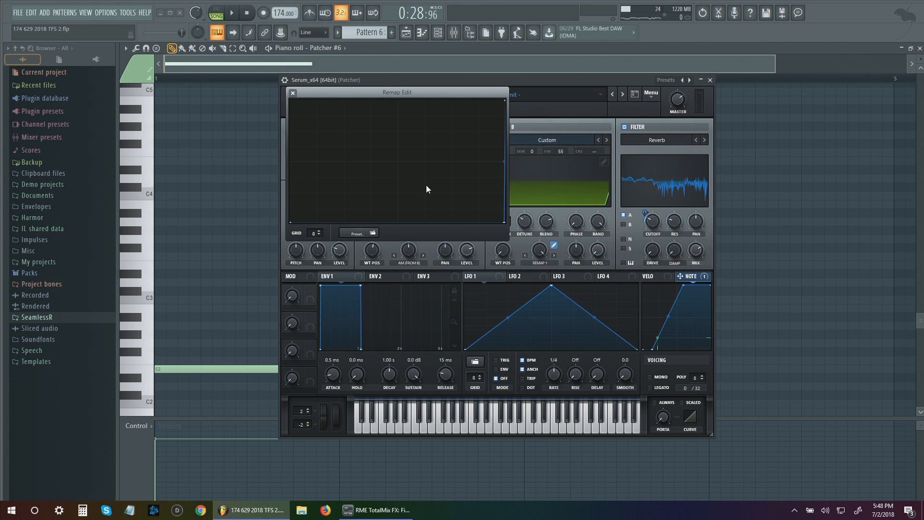
key(space)
click(247, 18)
click(233, 16)
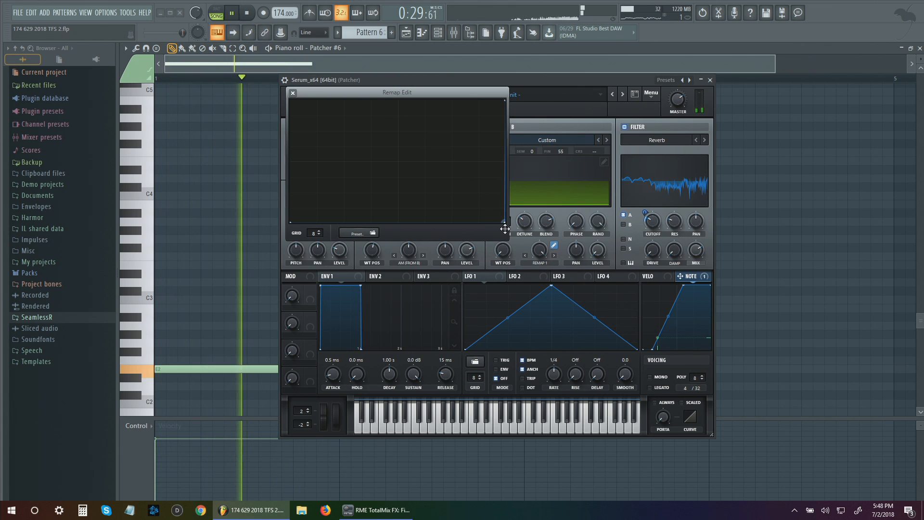
Compare the sound with the reverb filter bypassed and re-enabled
click(625, 127)
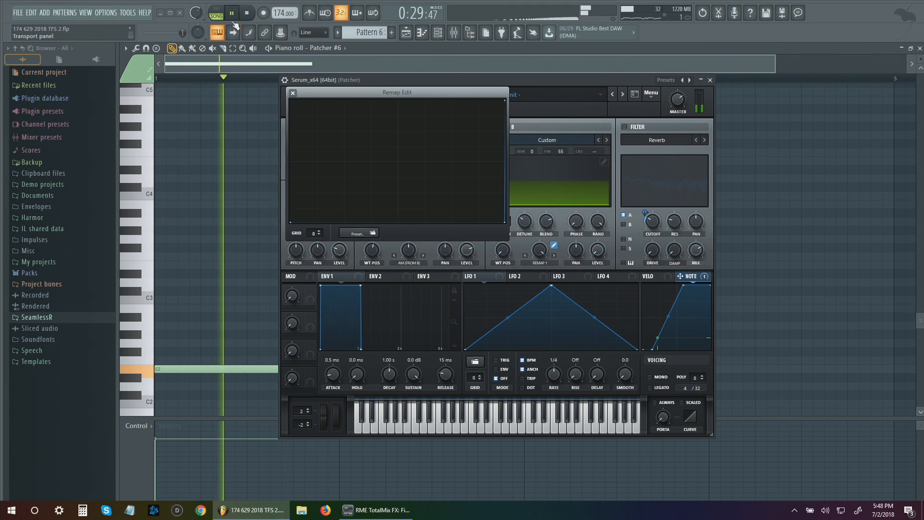
click(625, 128)
key(space)
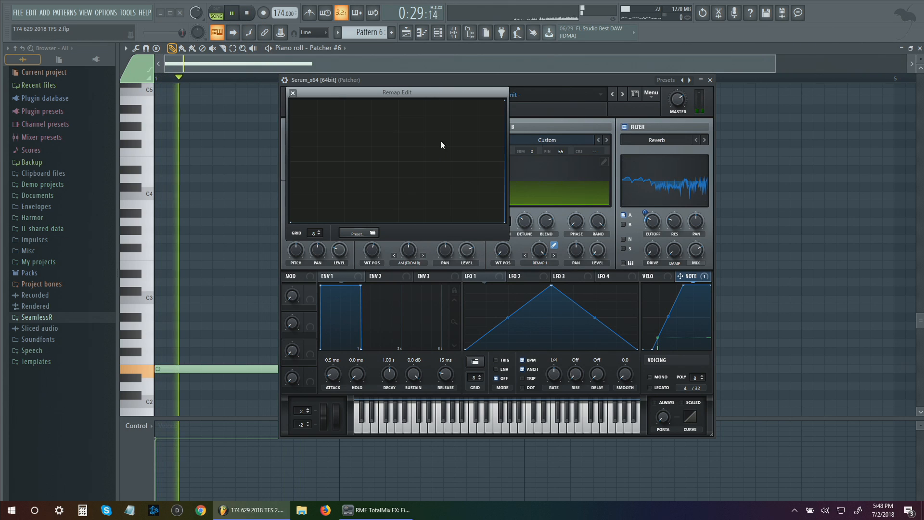
Pull the remap node inward into a softer bend, and set oscillator A's warp to 50% and oscillator B's to 100%
drag(504, 221, 472, 205)
drag(539, 255, 544, 232)
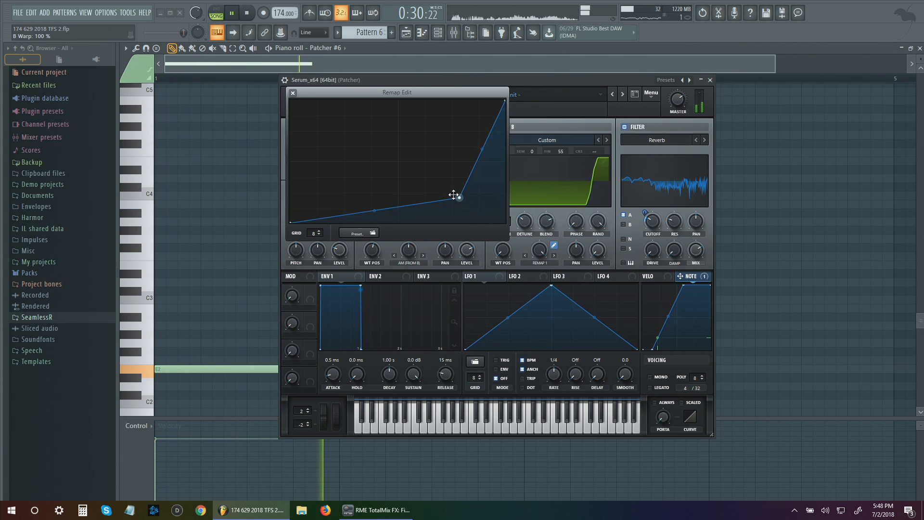
drag(454, 195, 430, 193)
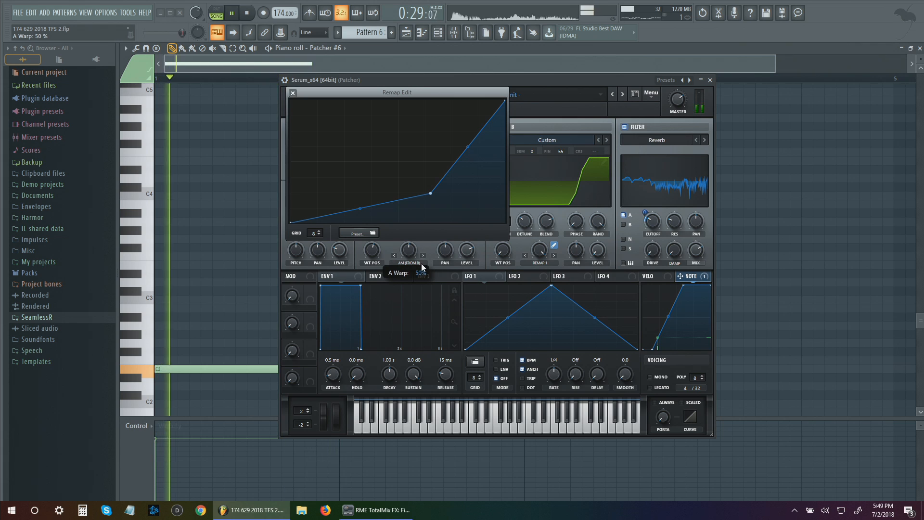
drag(545, 256, 550, 208)
Try the remap node on the baseline near the curve's end for a steep rise, adjusting oscillator B's warp during playback
drag(431, 194, 450, 220)
drag(484, 238, 487, 238)
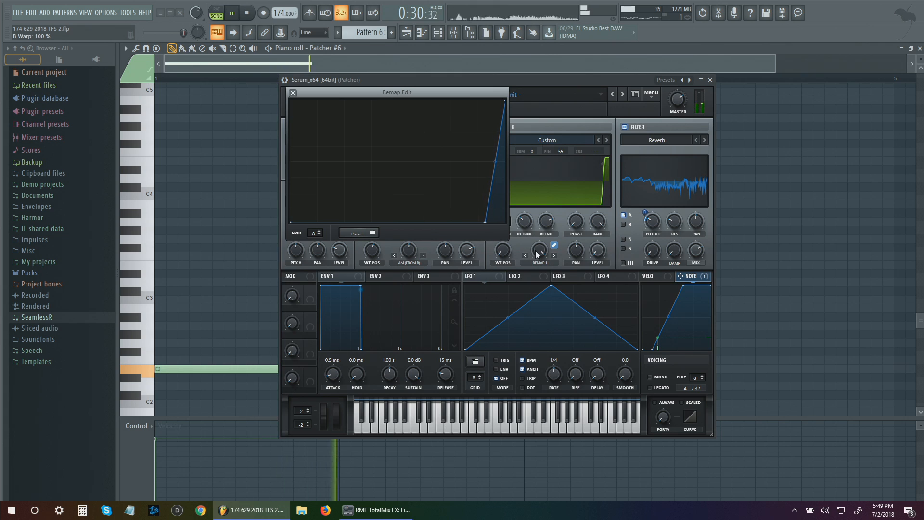
mouse_move(539, 251)
mouse_down()
mouse_move(527, 261)
mouse_move(533, 322)
mouse_move(550, 240)
mouse_up()
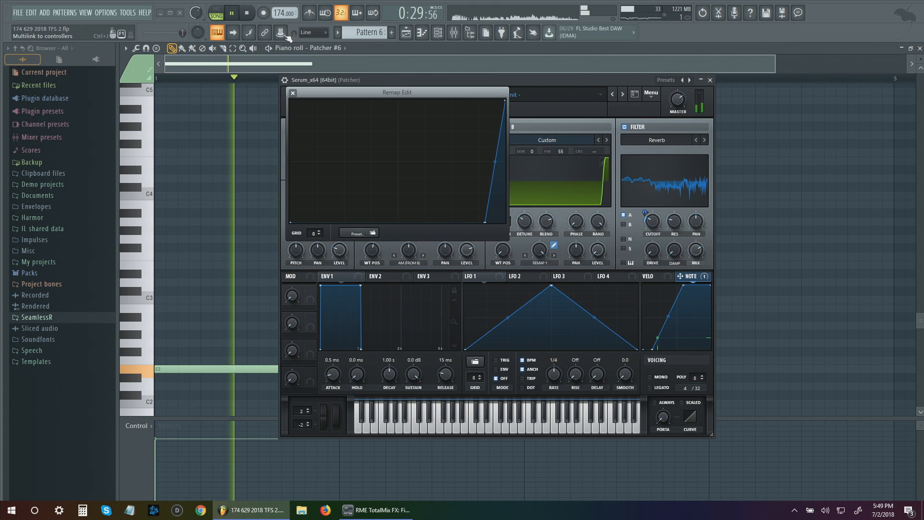
key(space)
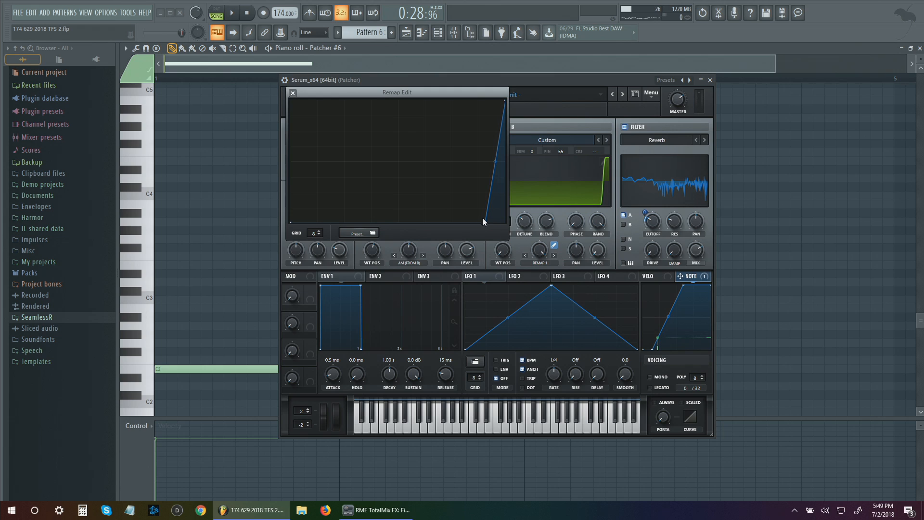
Raise the remap node into a low bend near the curve's end, turn oscillator B's warp fully down, and close the curve editor
drag(482, 221, 472, 184)
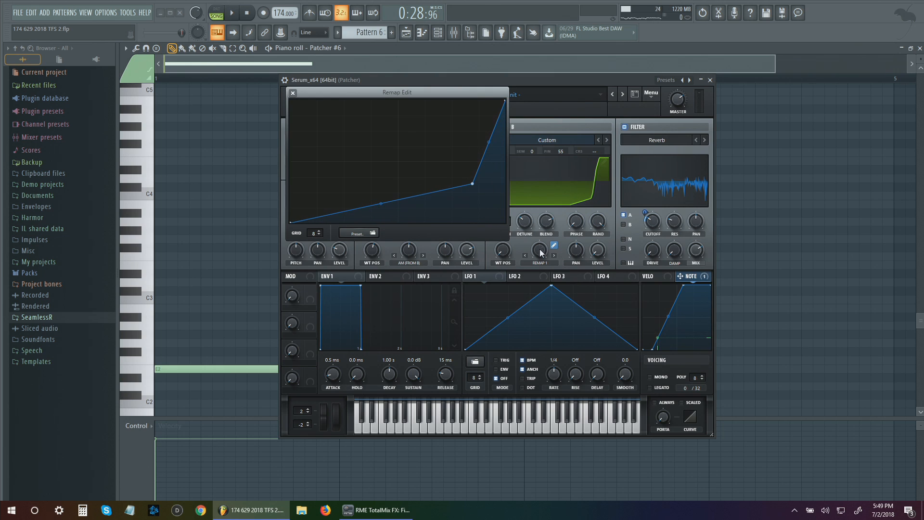
drag(541, 254, 543, 328)
drag(541, 258, 544, 289)
drag(547, 239, 531, 371)
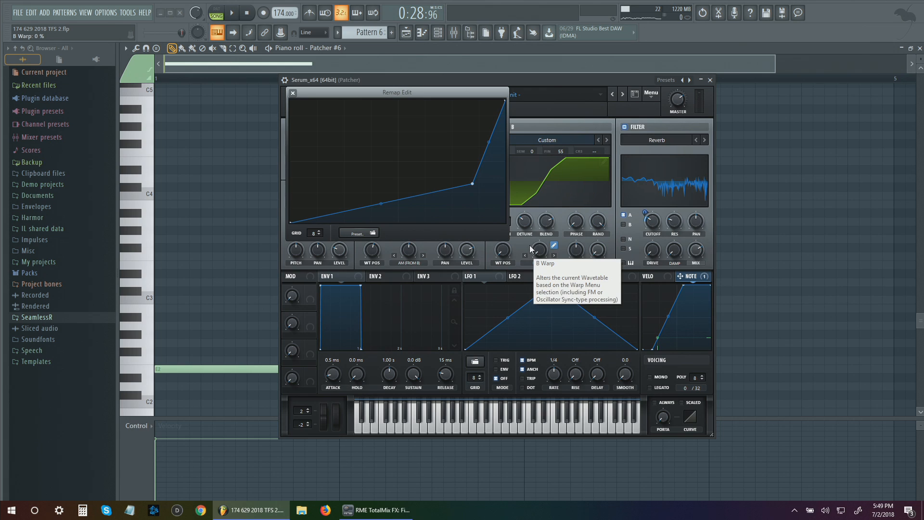
click(292, 92)
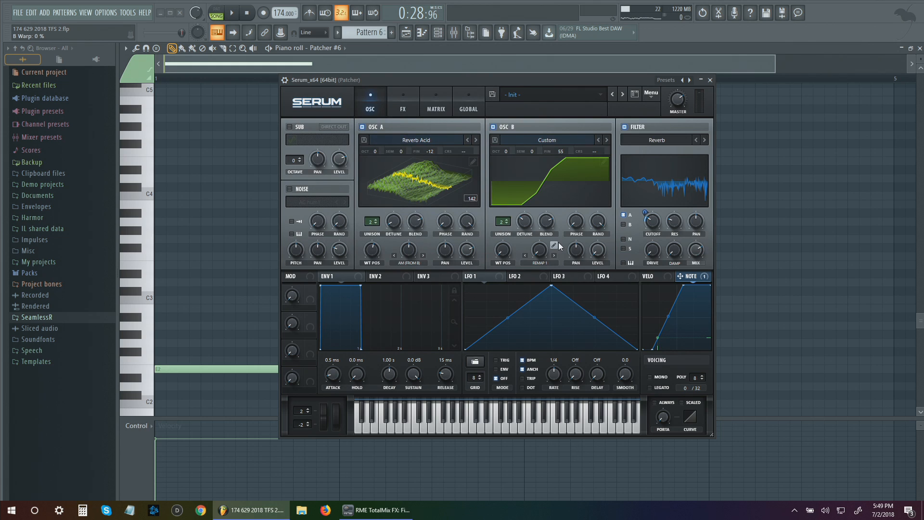
Close the Serum window, review the arrangement in the playlist with a brief playback, and reopen Pattern 6 in the piano roll
click(407, 35)
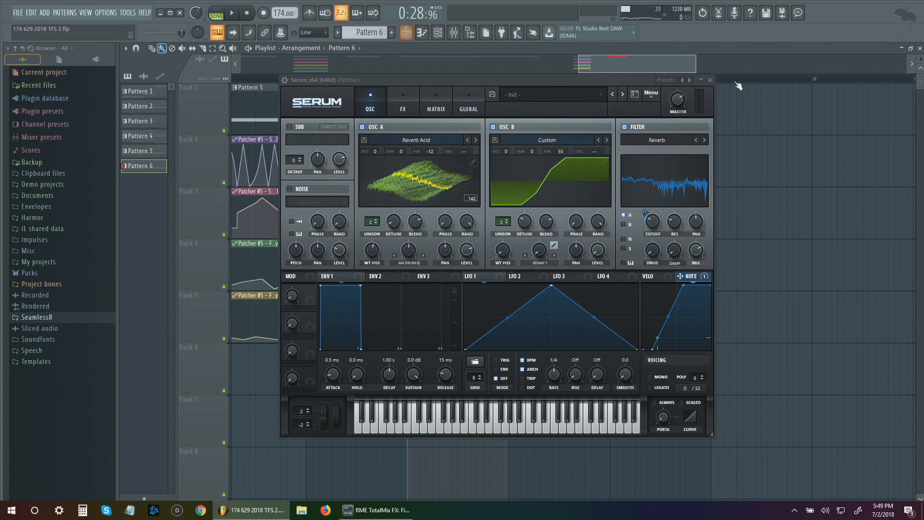
click(710, 80)
scroll(628, 235, up, 2)
key(space)
drag(558, 265, 717, 279)
key(space)
double_click(508, 110)
Try the long note at F2, return it to E2, and show the channel rack
drag(220, 370, 183, 363)
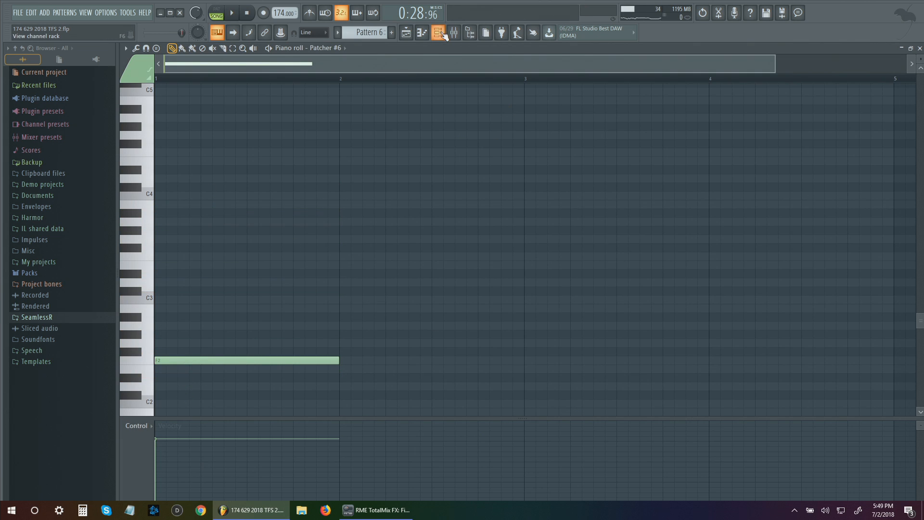
drag(240, 356, 239, 370)
click(451, 34)
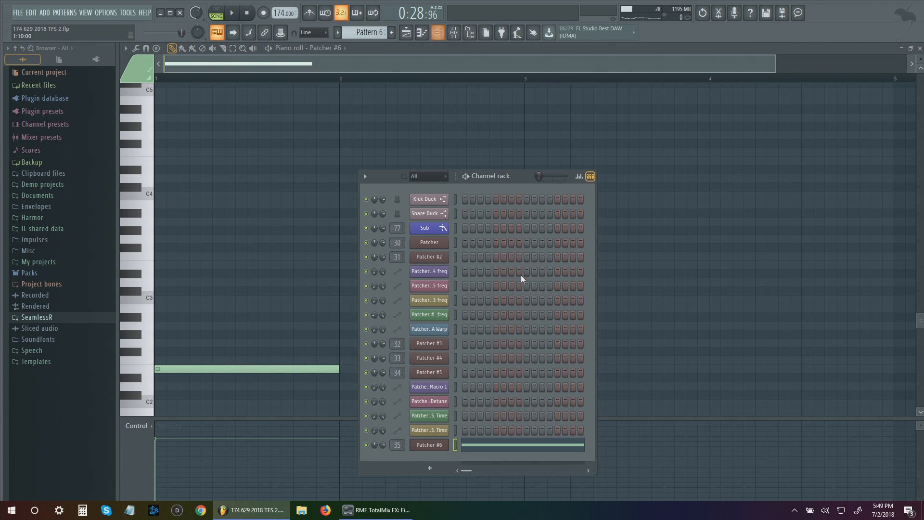
Audition Pattern 6's long note, open Serum inside Patcher #6, and play the sound again
key(space)
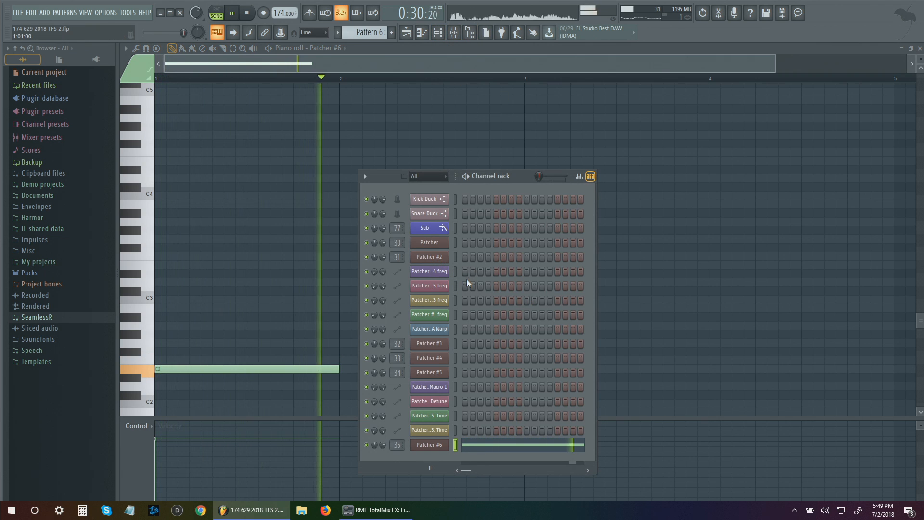
key(space)
click(442, 445)
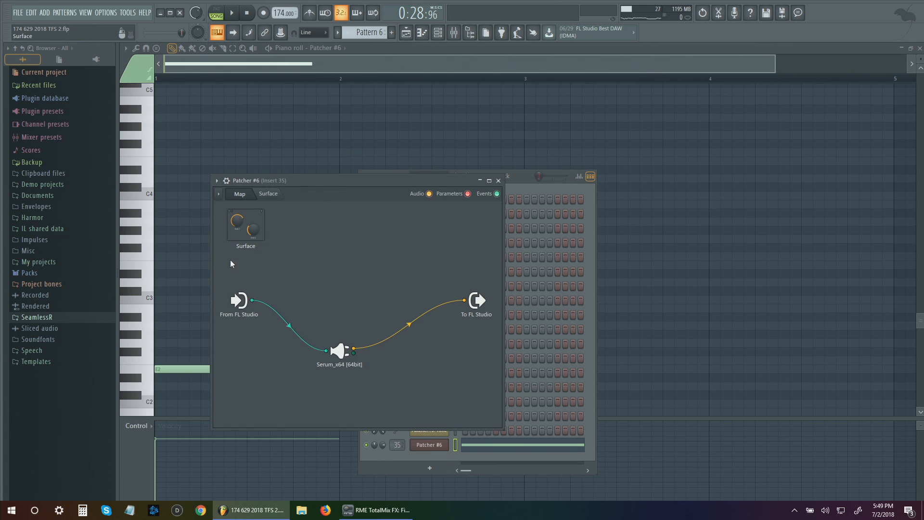
double_click(343, 350)
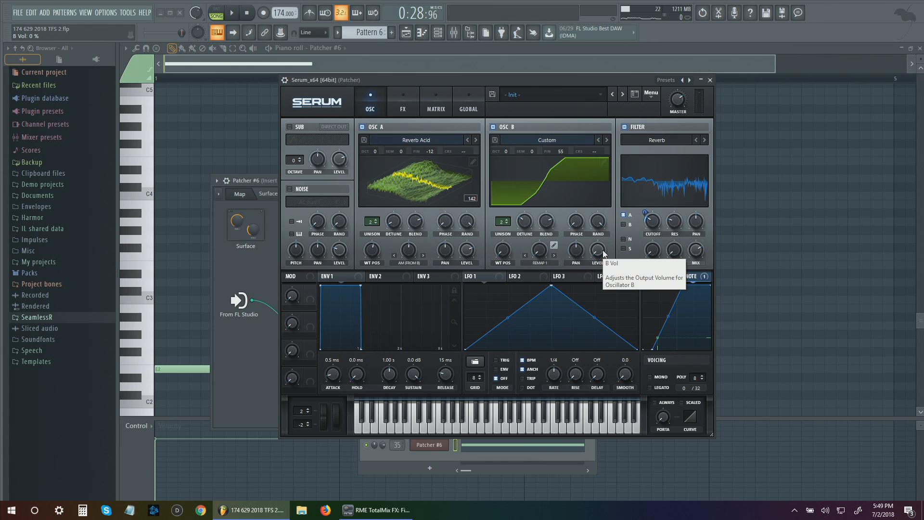
drag(576, 81, 581, 87)
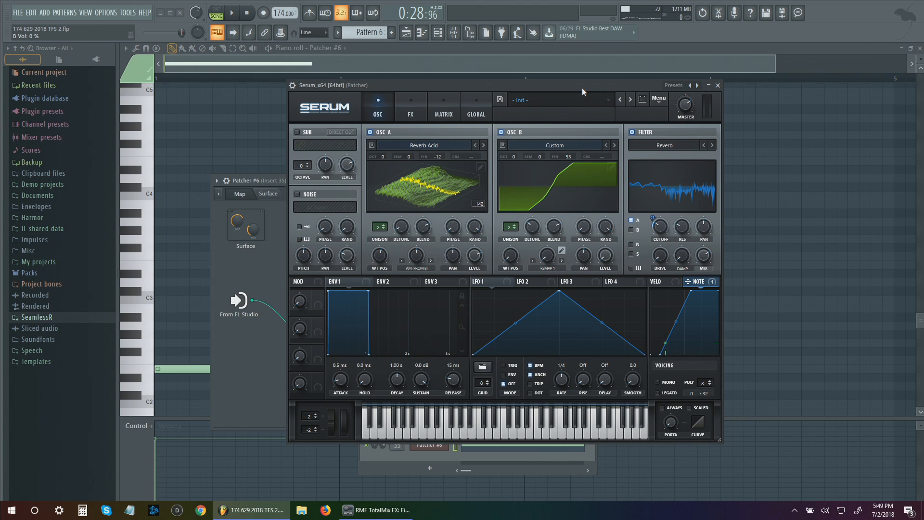
key(space)
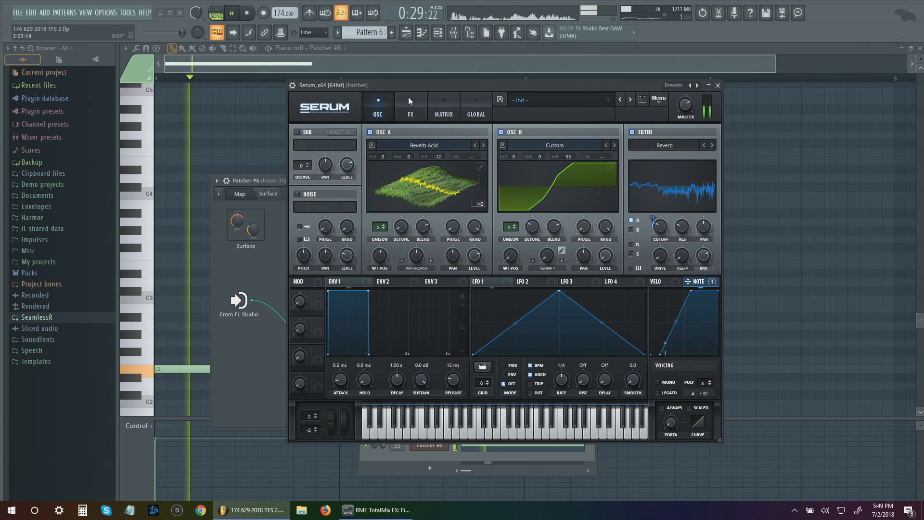
drag(489, 86, 495, 91)
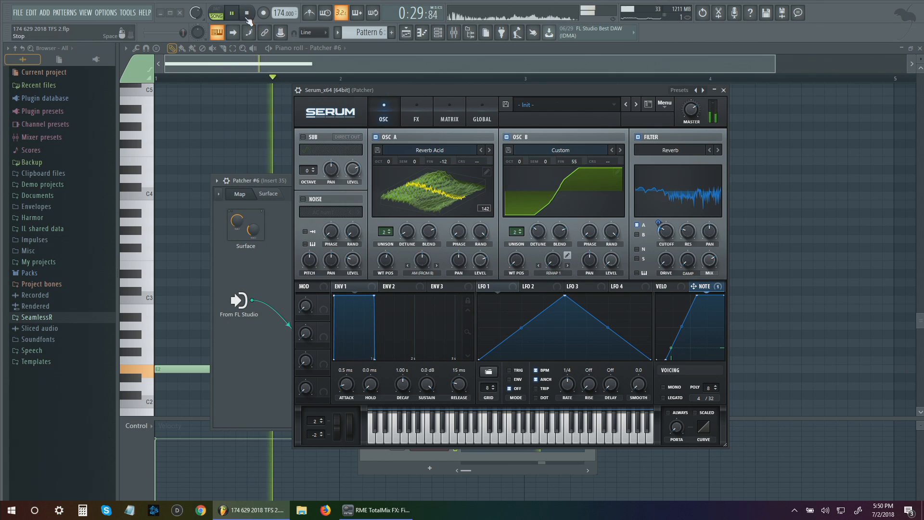
key(space)
Add a compressor after the distortion in Serum's effects rack and enable its multiband mode during playback
click(409, 111)
click(307, 255)
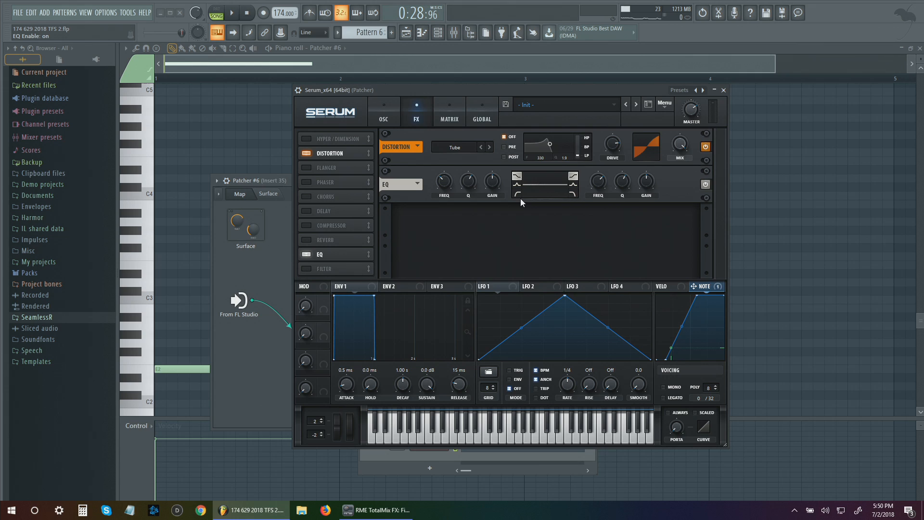
click(303, 254)
click(306, 225)
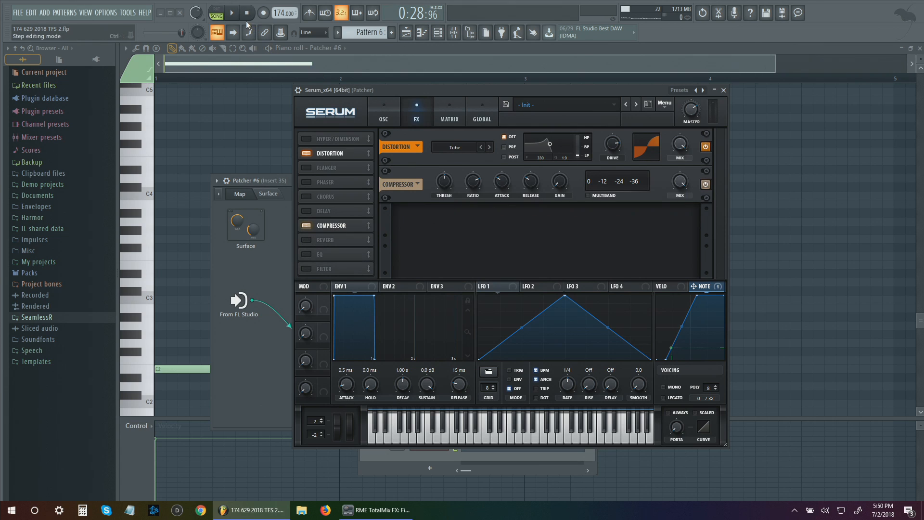
key(space)
click(588, 195)
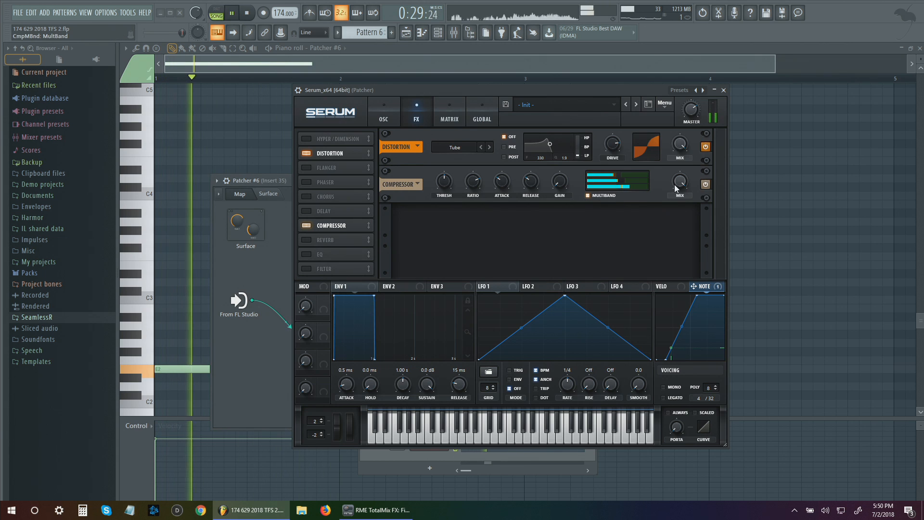
Adjust the multiband compressor's threshold, gain and attack while the pattern plays
drag(446, 188, 456, 175)
drag(561, 183, 565, 160)
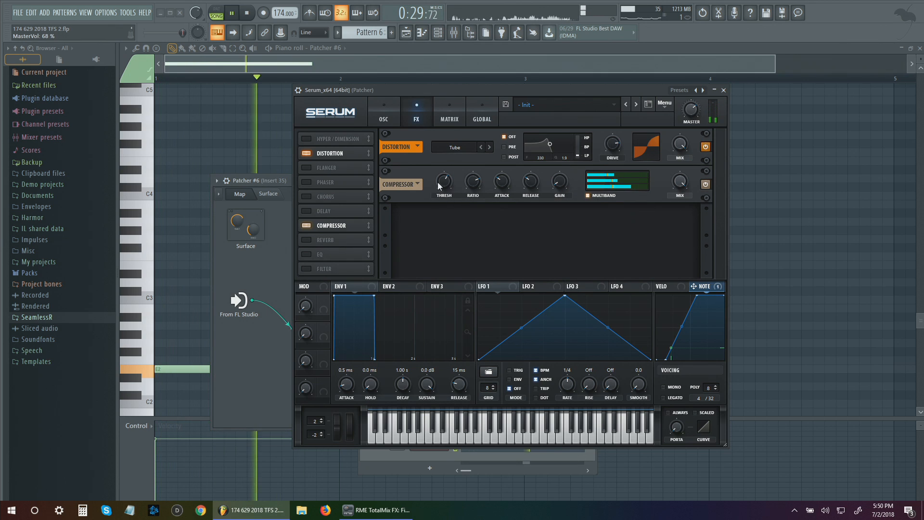
mouse_move(440, 184)
mouse_down()
mouse_move(440, 214)
mouse_move(445, 180)
mouse_up()
drag(508, 185, 536, 171)
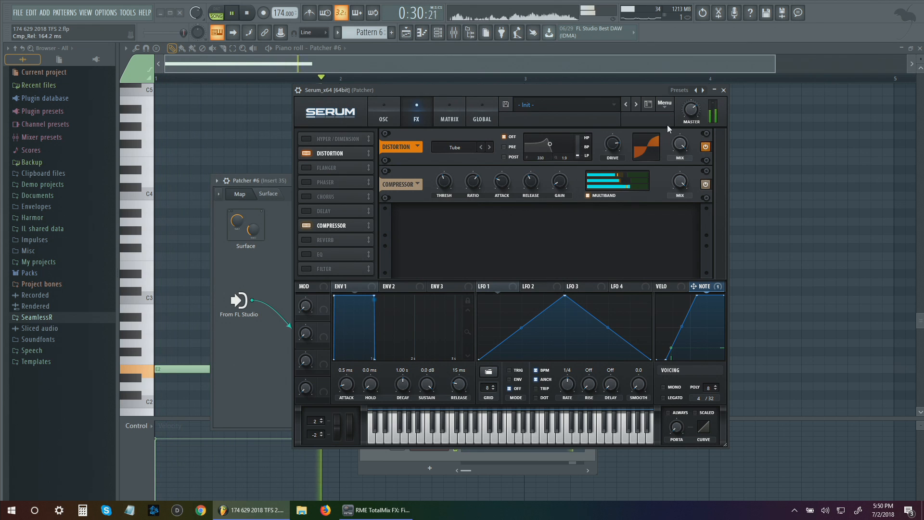
Add an EQ after the compressor in Serum and set its low band to a low-cut shape
click(307, 269)
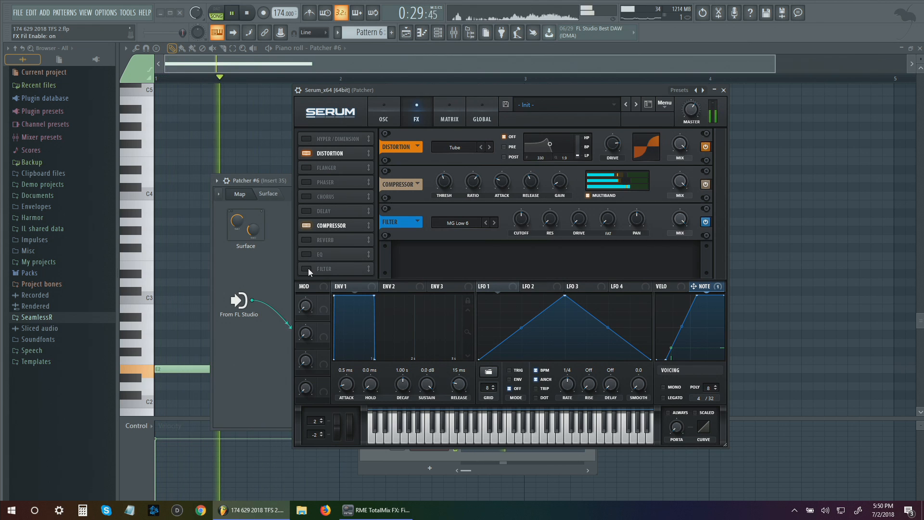
click(308, 267)
click(309, 257)
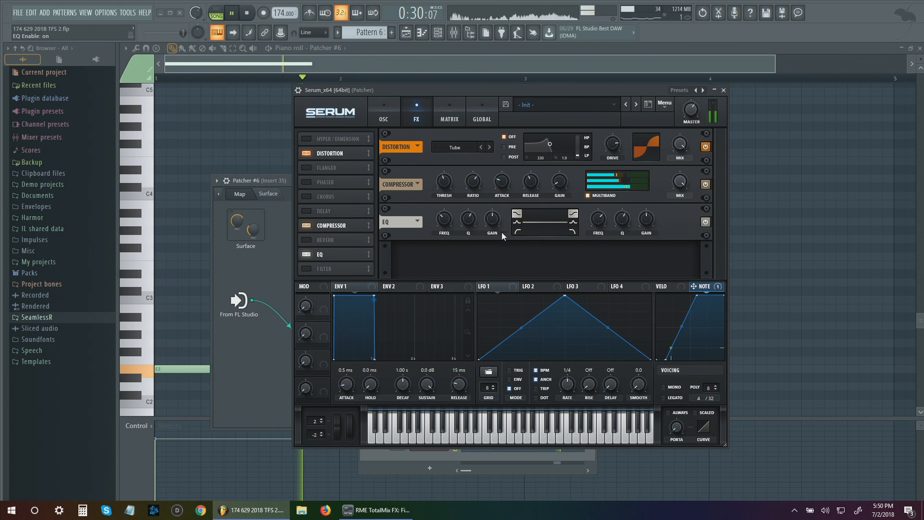
click(517, 231)
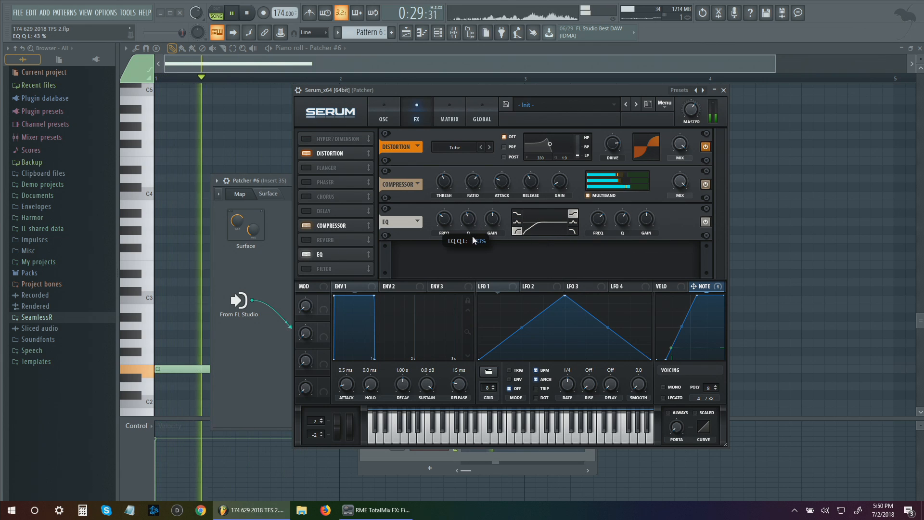
Enable Serum's sub oscillator with direct out and a triangle shape, and stop playback
click(384, 115)
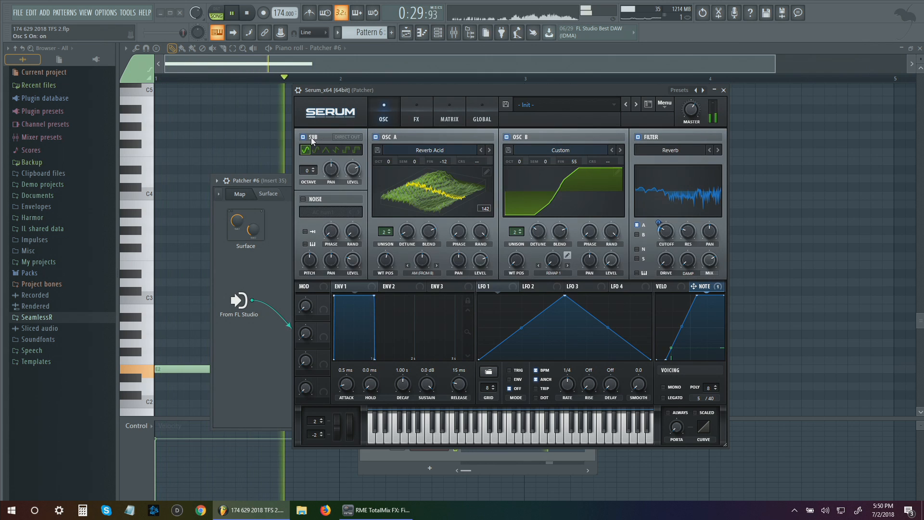
click(347, 137)
click(326, 150)
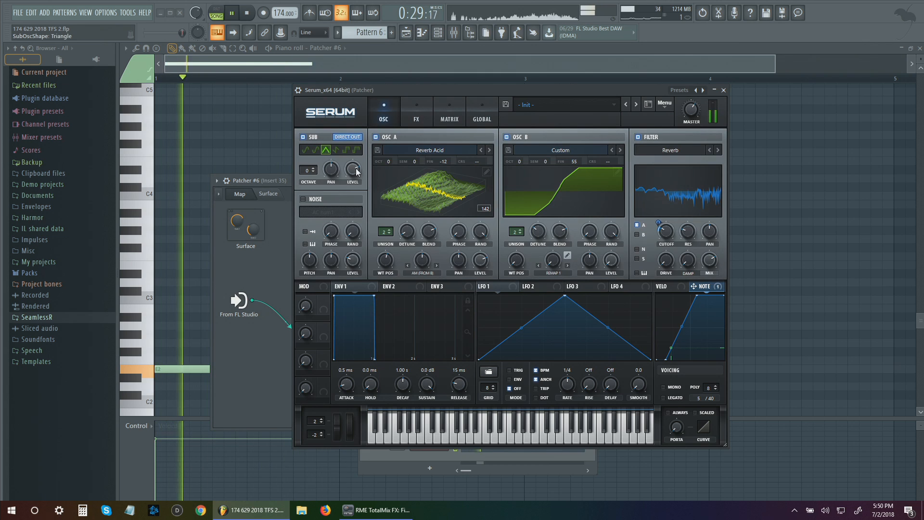
key(space)
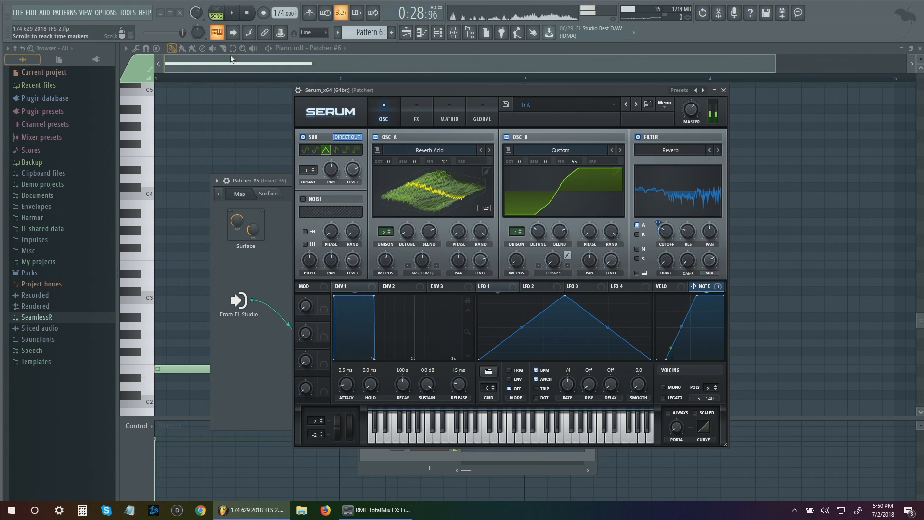
Bypass the compressor and EQ in Serum's effects rack and audition the pattern briefly
click(230, 59)
drag(166, 369, 145, 372)
click(431, 112)
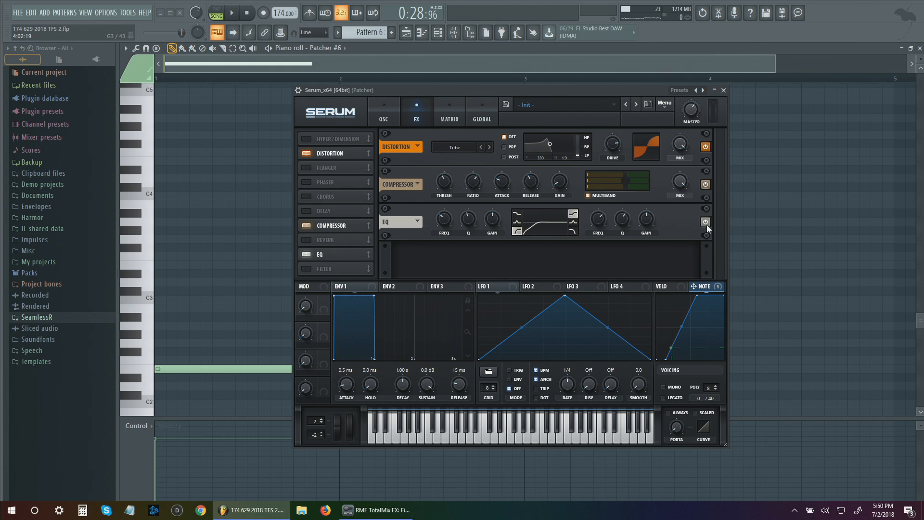
click(233, 14)
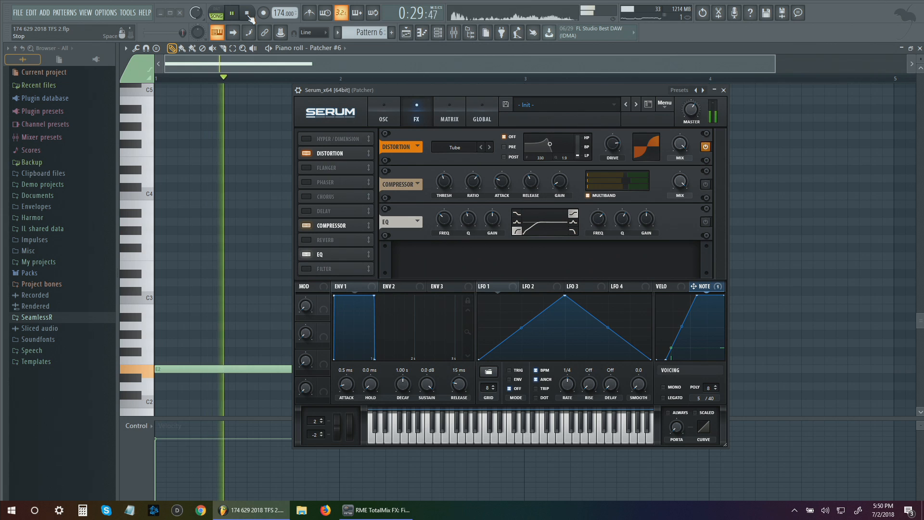
key(space)
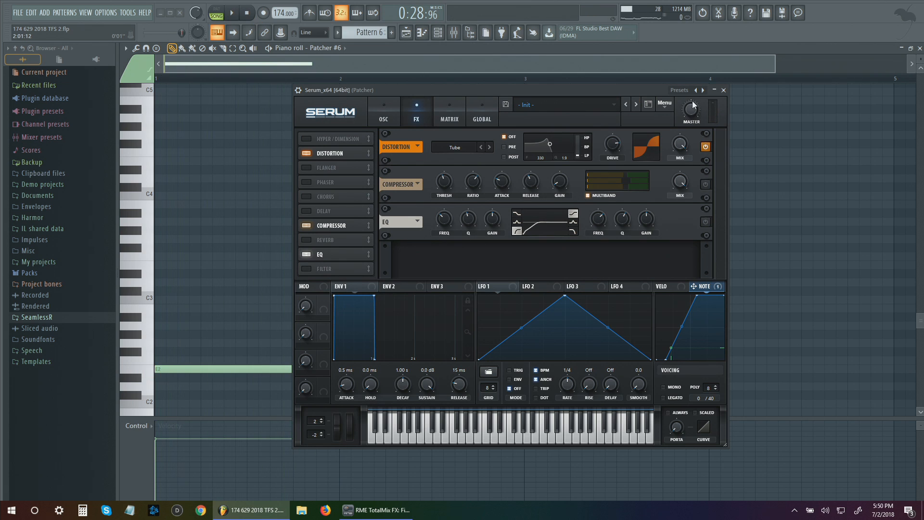
Close Serum, reopen Patcher #6 from the channel rack, and insert Maximus between Serum and the output
click(723, 91)
key(F6)
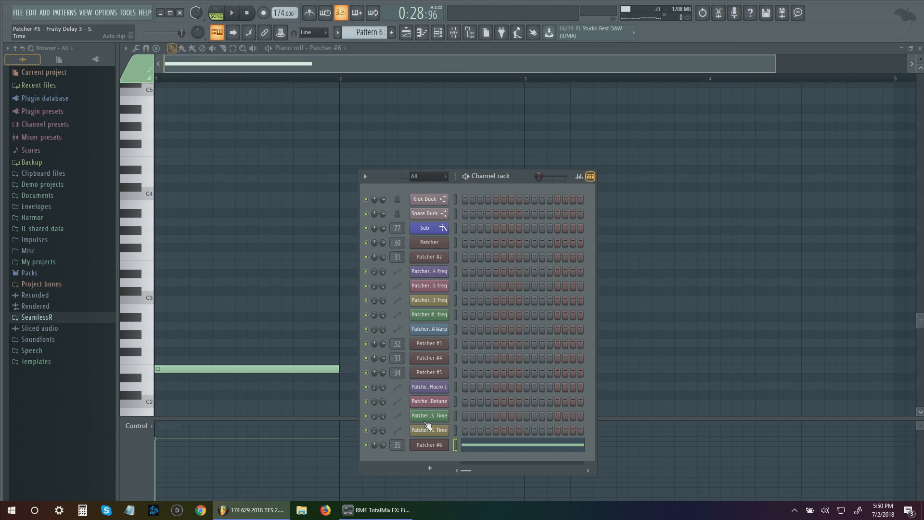
click(429, 445)
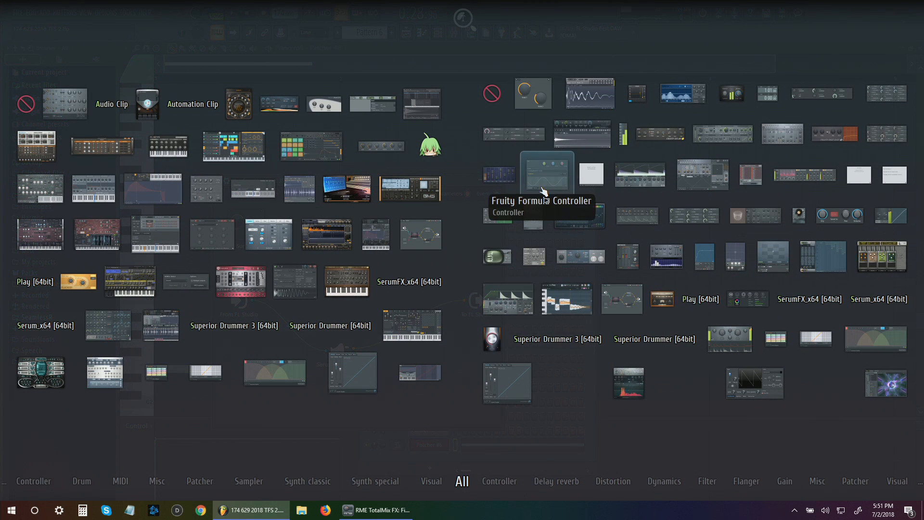
click(500, 306)
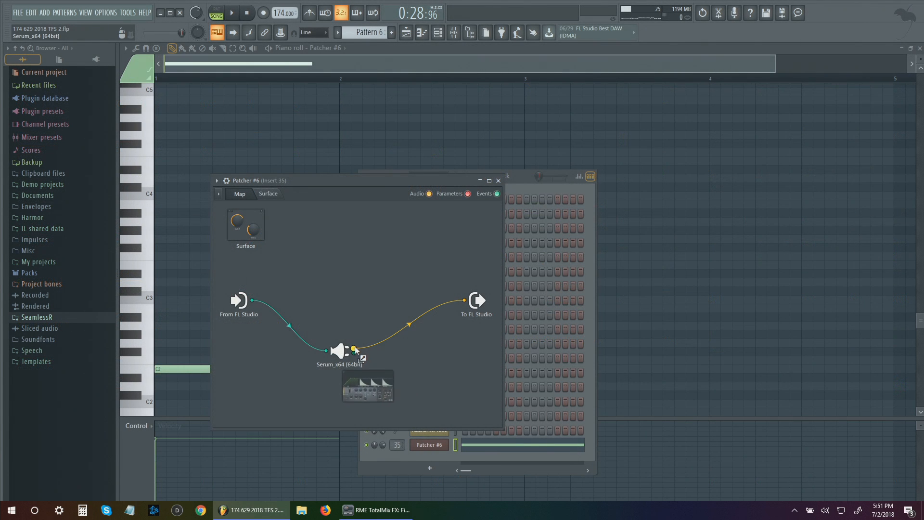
During playback, bend Maximus's master compression curve sharply upward and adjust the master post gain
key(space)
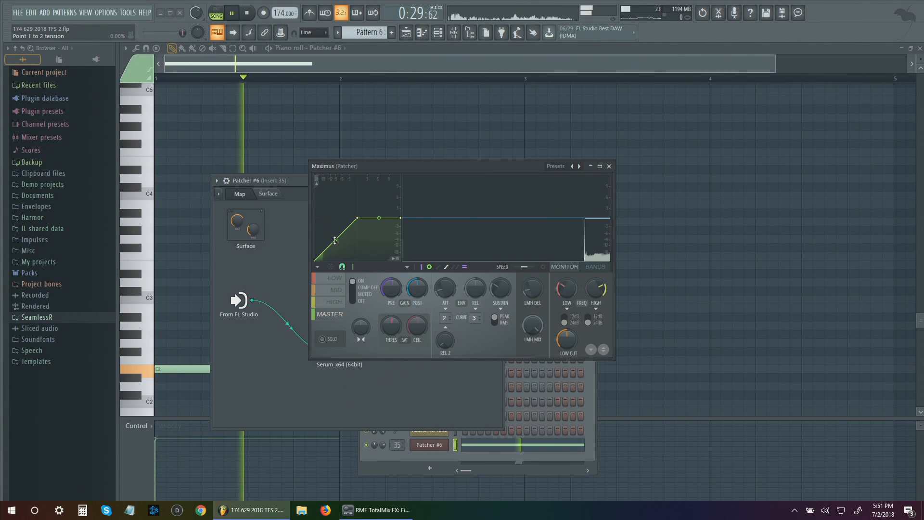
drag(335, 239, 337, 220)
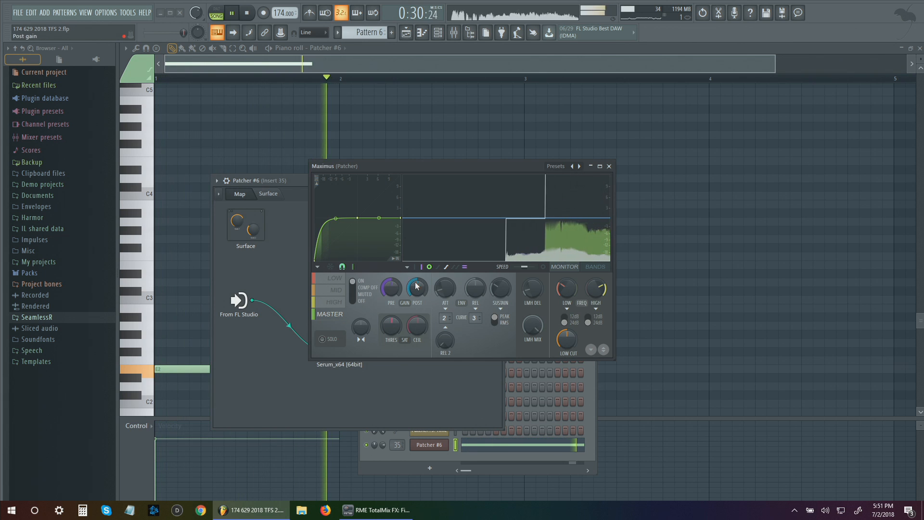
drag(417, 288, 417, 293)
Raise the long note in the piano roll to F2 and stop playback after listening
key(F7)
drag(207, 369, 229, 355)
key(space)
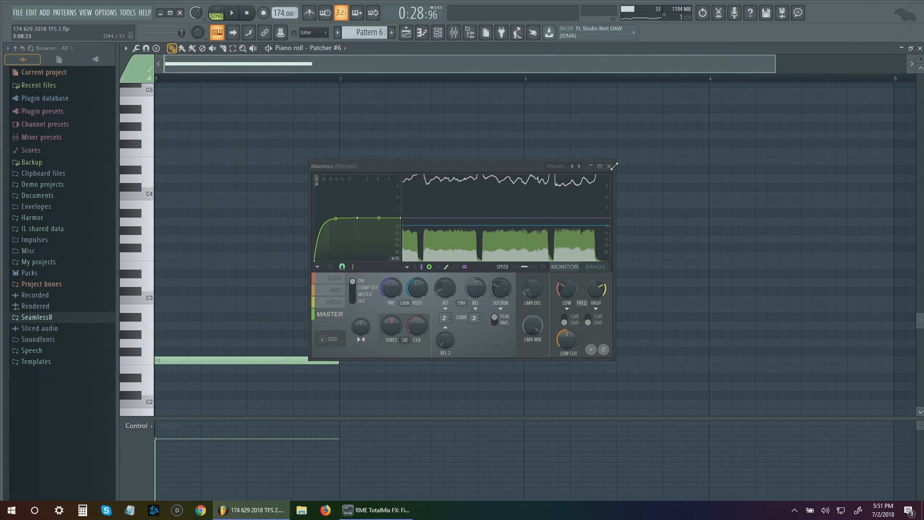
Close Maximus, reopen Patcher #6, and arrange Serum, Maximus and the To FL Studio module roughly in a row
click(609, 166)
click(439, 33)
click(449, 444)
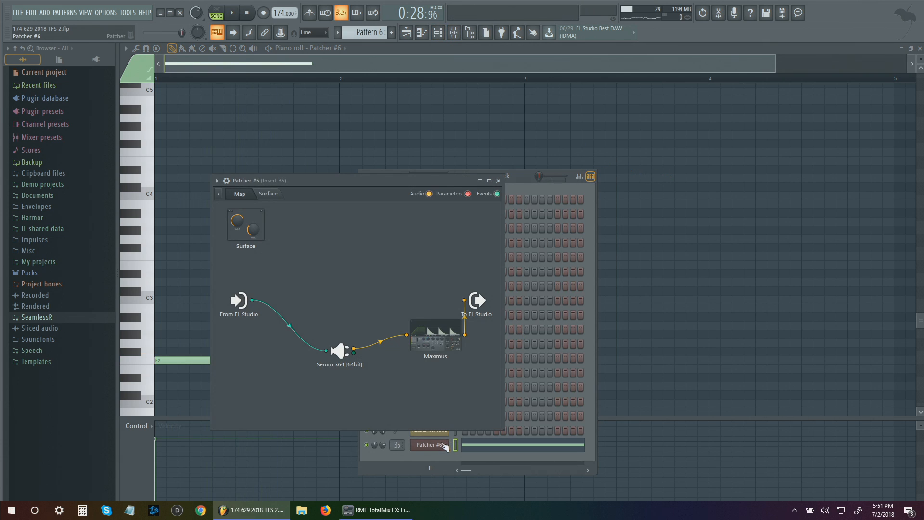
drag(482, 306, 486, 355)
drag(406, 338, 417, 292)
drag(328, 351, 339, 291)
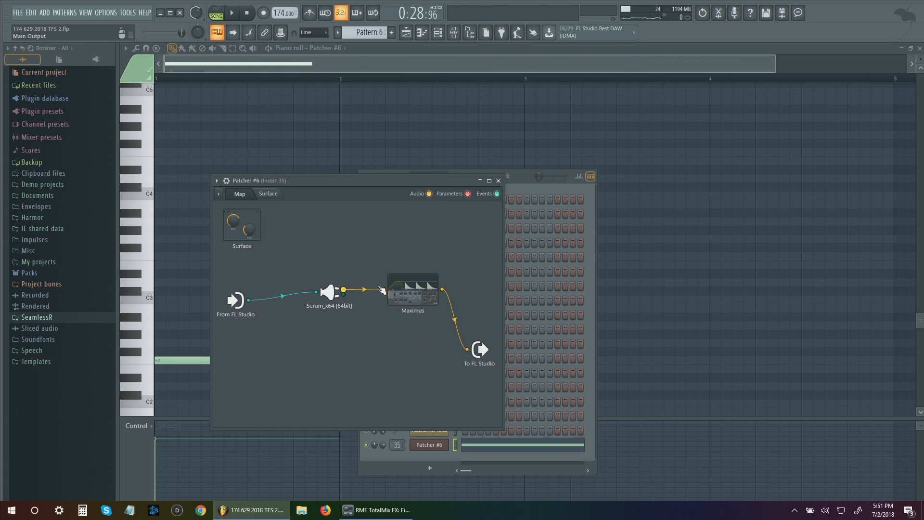
drag(397, 290, 392, 277)
drag(480, 350, 482, 296)
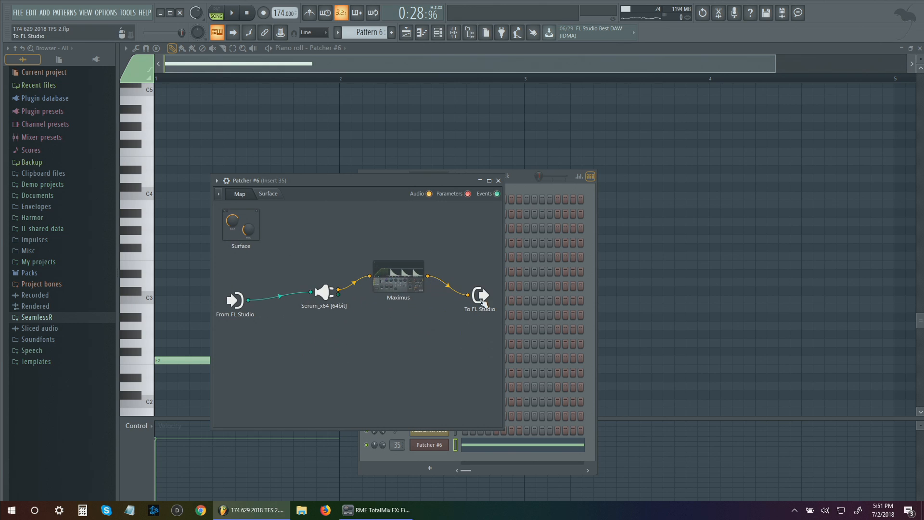
Activate an additional mixer insert as a second audio input on the To FL Studio module
right_click(482, 299)
mouse_move(495, 318)
mouse_move(541, 318)
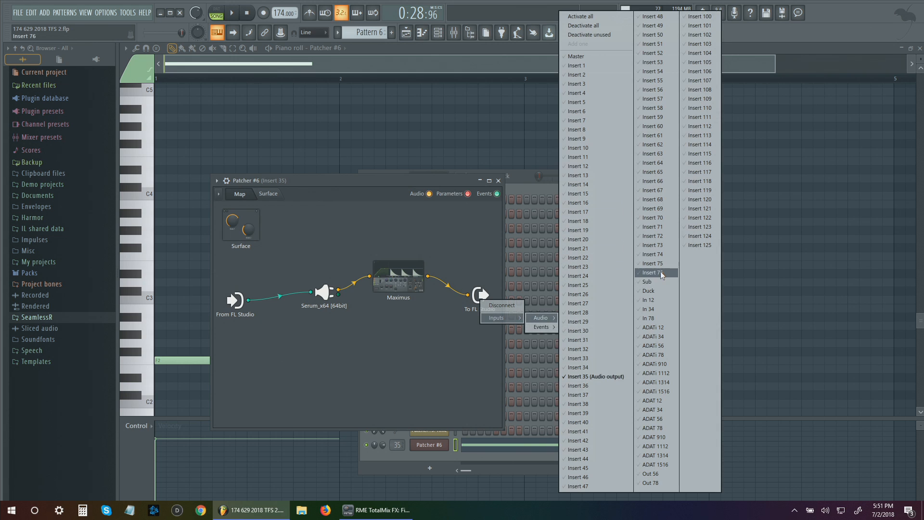
Add Fruity Parametric EQ 2 in parallel, wire it from Maximus to the To FL Studio module, and open it
click(415, 372)
right_click(390, 370)
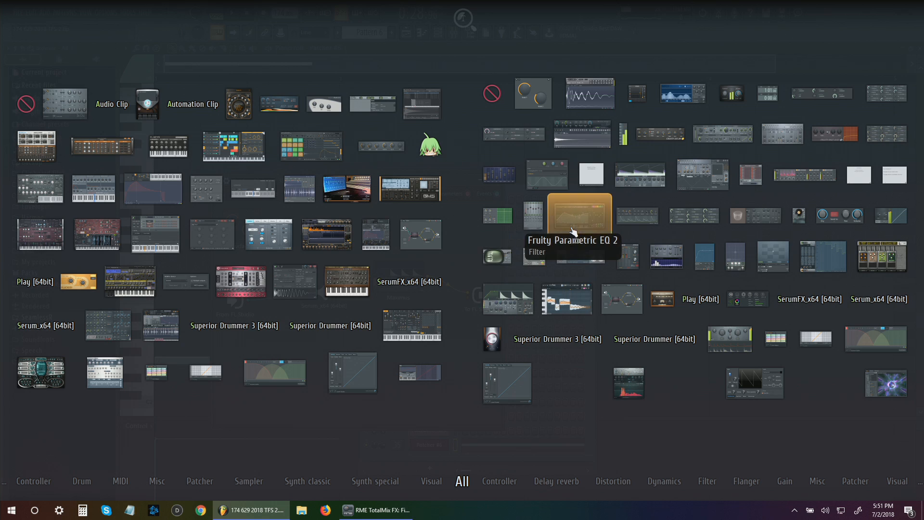
click(580, 217)
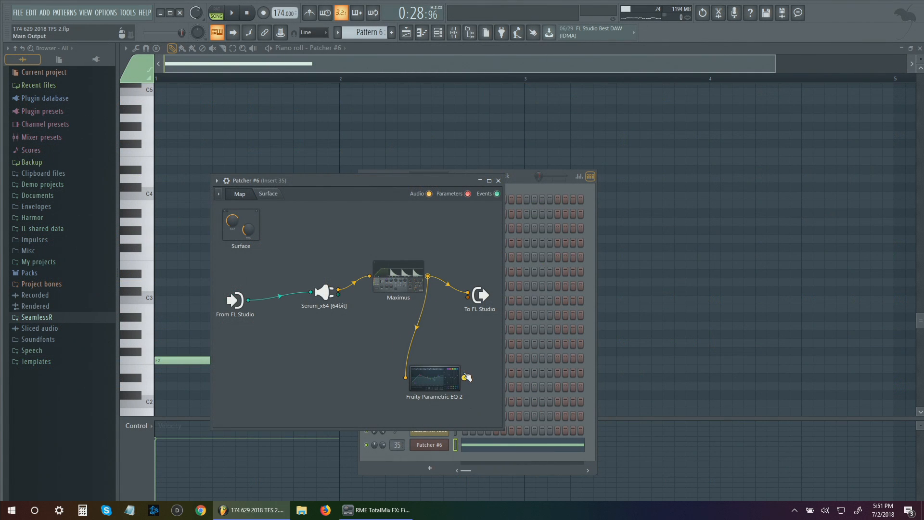
click(448, 382)
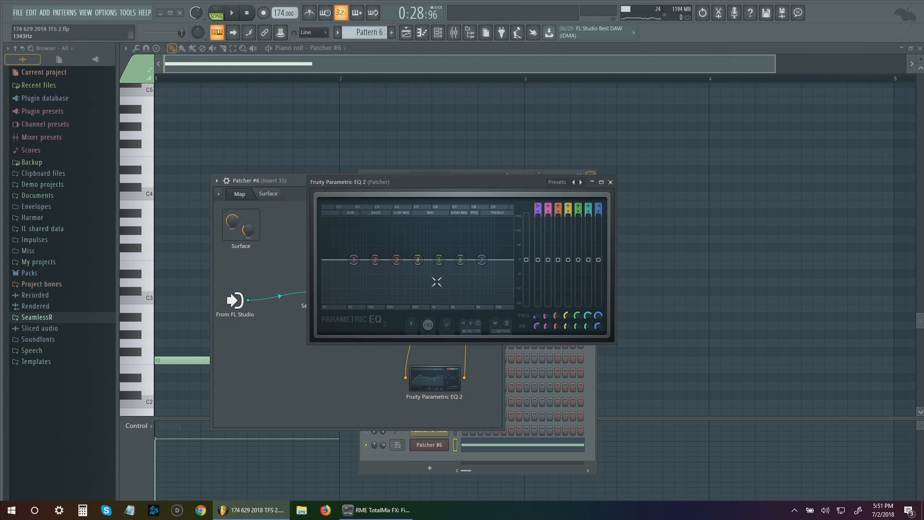
Turn band 7 of the Fruity Parametric EQ 2 into a low pass at about 233 Hz and close the EQ
right_click(482, 260)
mouse_move(501, 284)
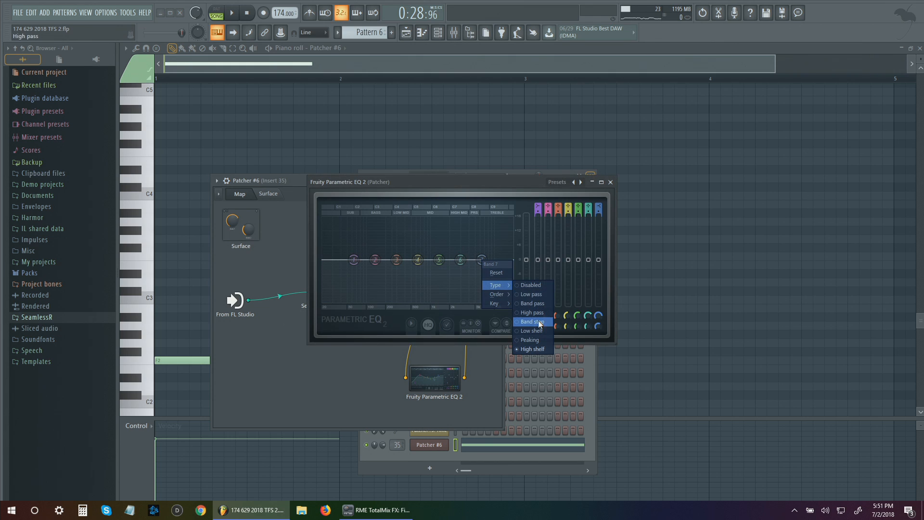
click(543, 298)
drag(481, 260, 373, 260)
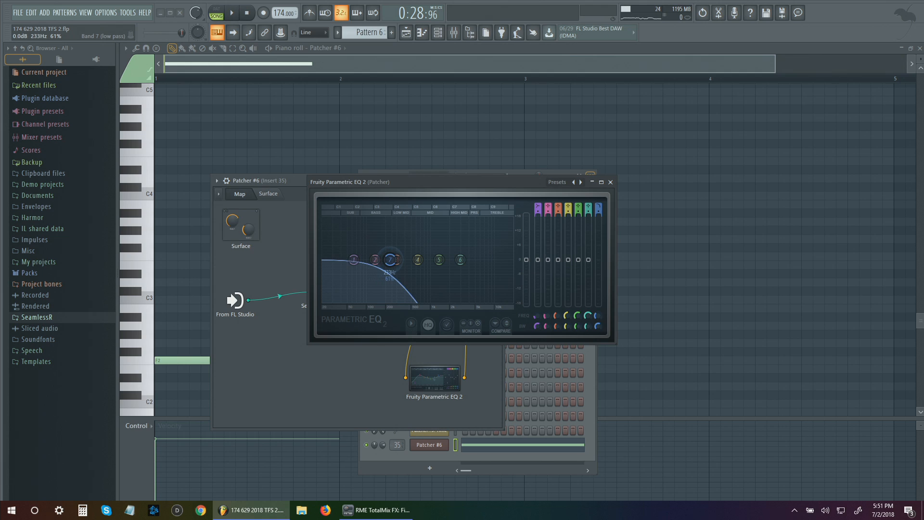
click(610, 182)
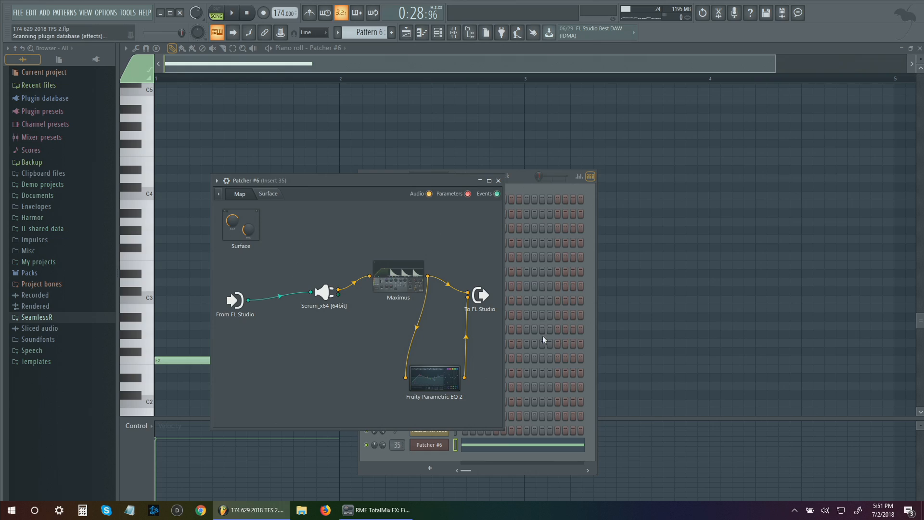
Add a second Fruity Parametric EQ 2 between Maximus and the To FL Studio module and open it
key(F8)
drag(549, 217, 467, 289)
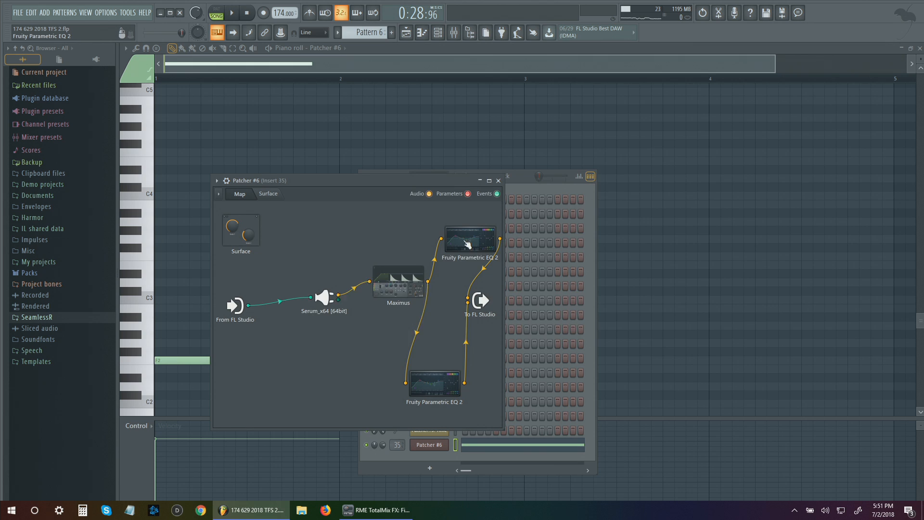
click(467, 243)
Make band 1 of the second EQ a high pass and raise its cutoff above the bass range during playback
mouse_move(369, 287)
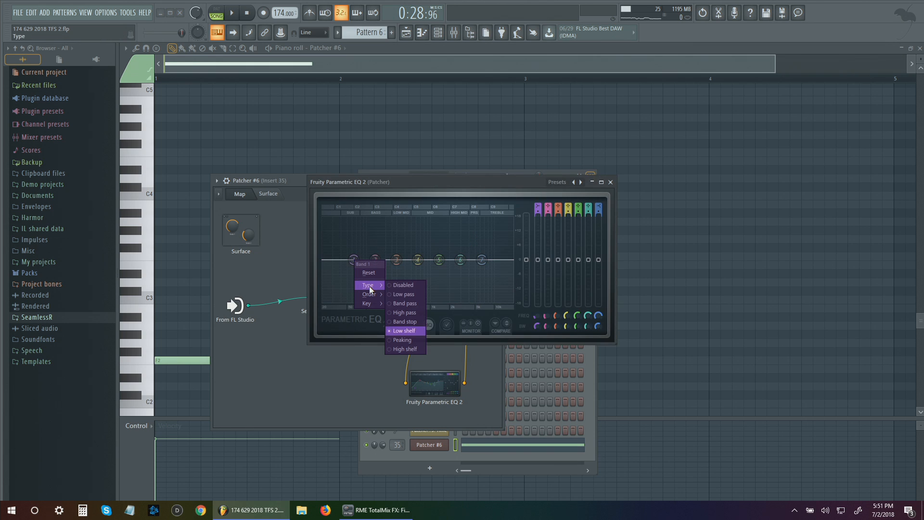
click(403, 313)
key(space)
drag(353, 260, 382, 260)
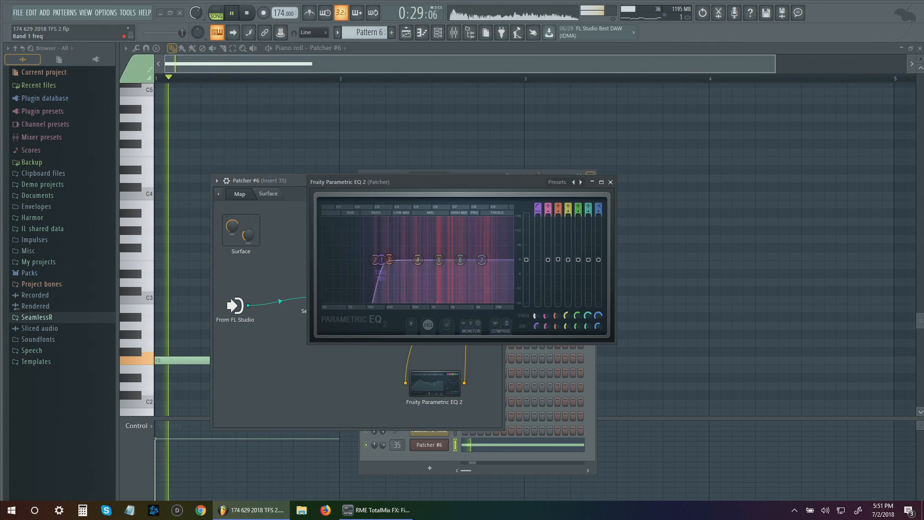
Copy the high-pass frequency (31%) to band 7 of the low-pass EQ, set that band to Steep 6, and close the EQ
right_click(536, 316)
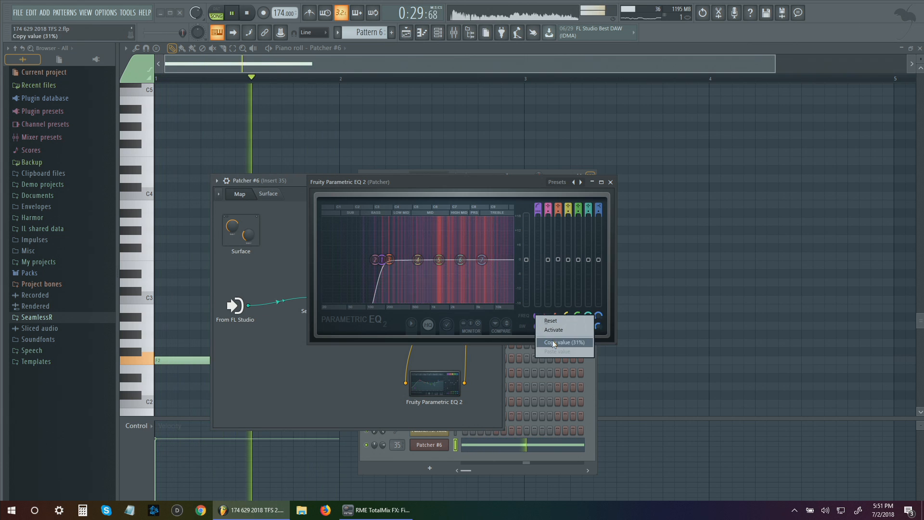
click(553, 343)
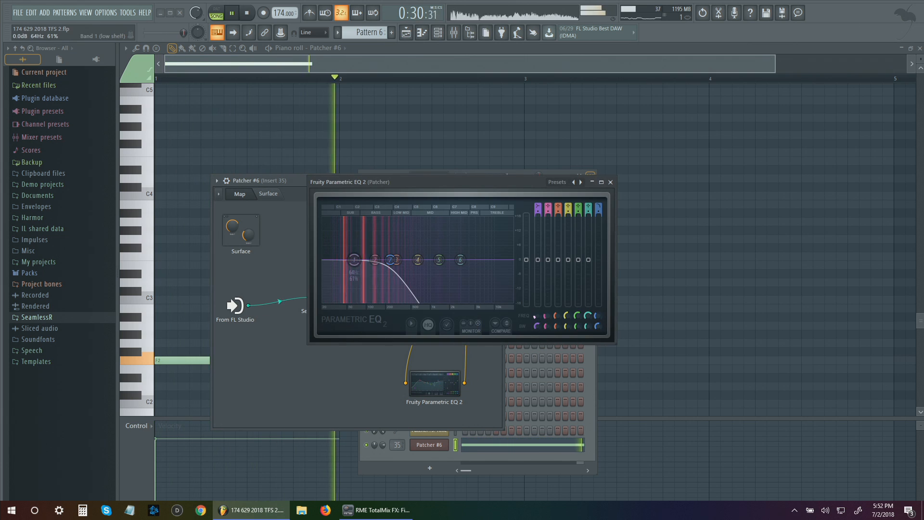
right_click(392, 261)
click(427, 305)
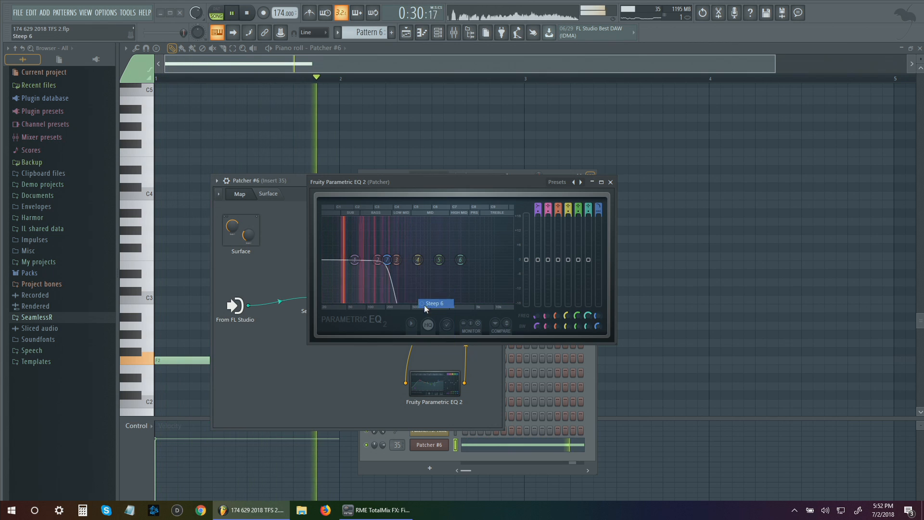
right_click(600, 315)
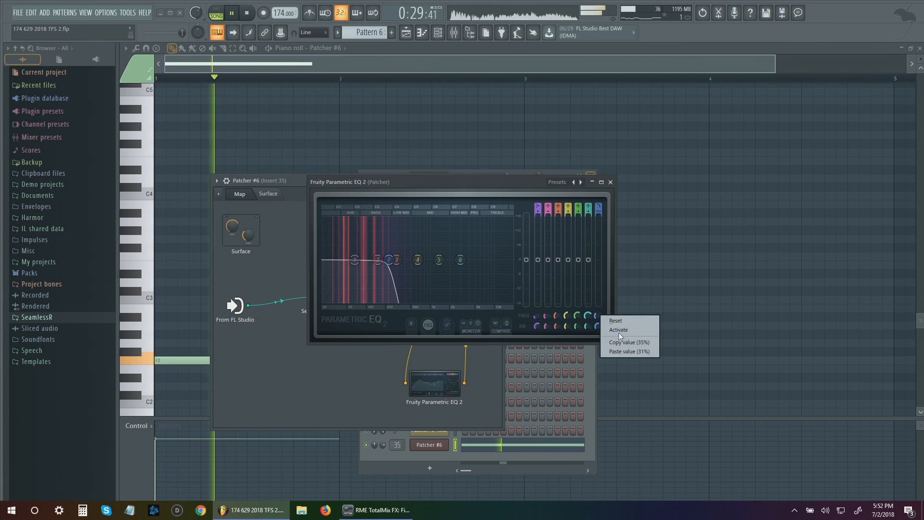
click(616, 351)
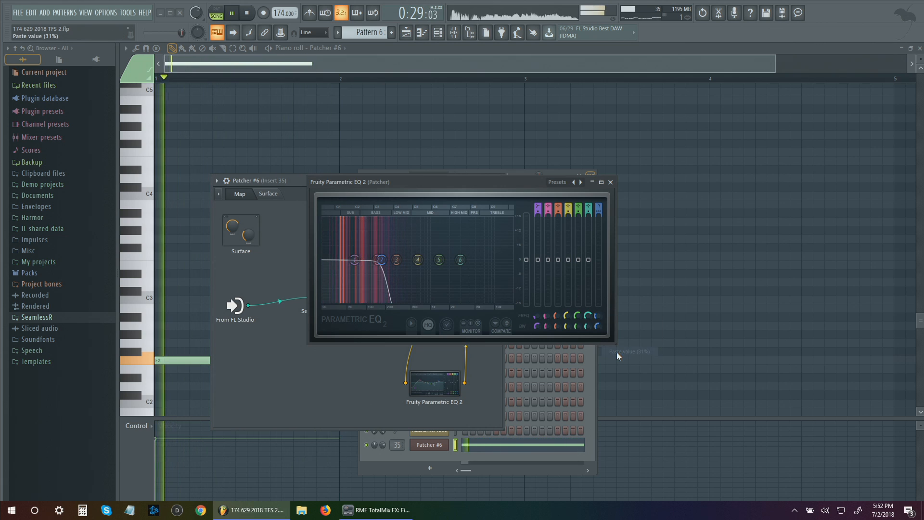
click(611, 182)
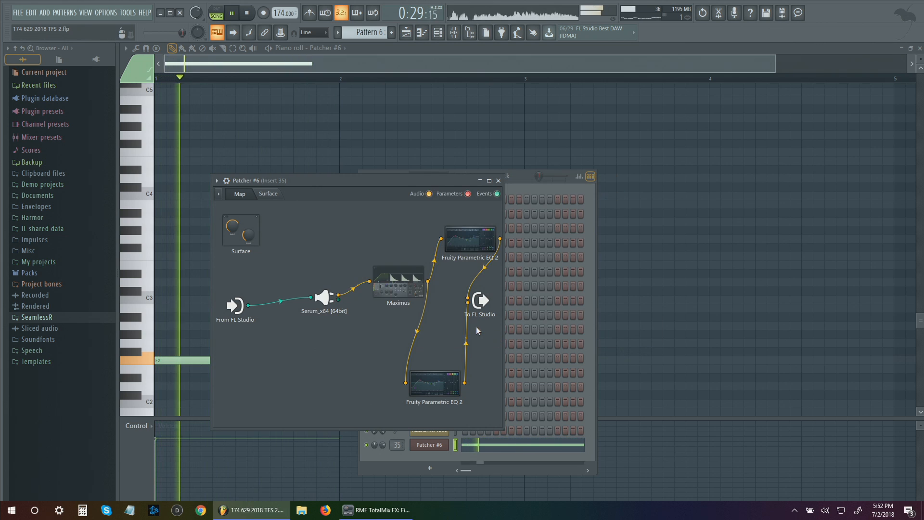
Stop playback and raise the long Patcher #6 note in the piano roll to F#2
click(222, 161)
key(space)
click(207, 351)
right_click(208, 353)
drag(211, 361, 192, 349)
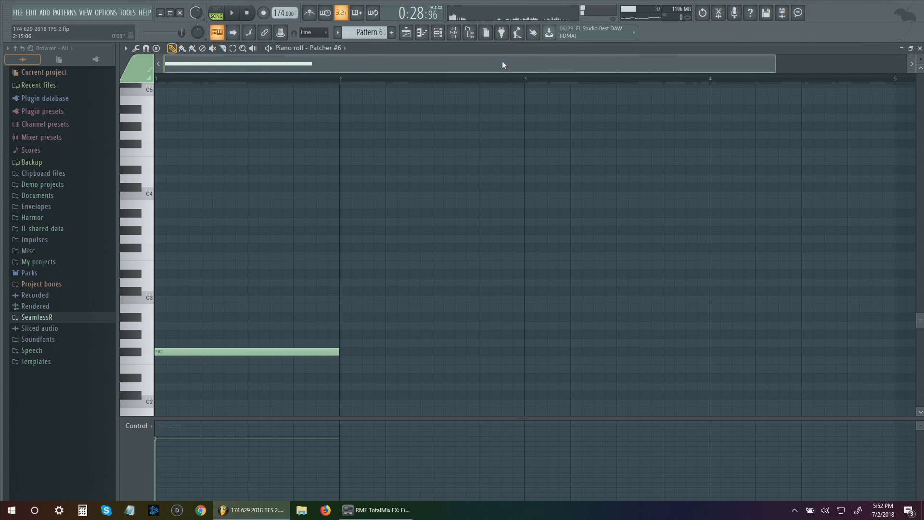
Play the raised note and check its level in the mixer
key(space)
key(F9)
key(space)
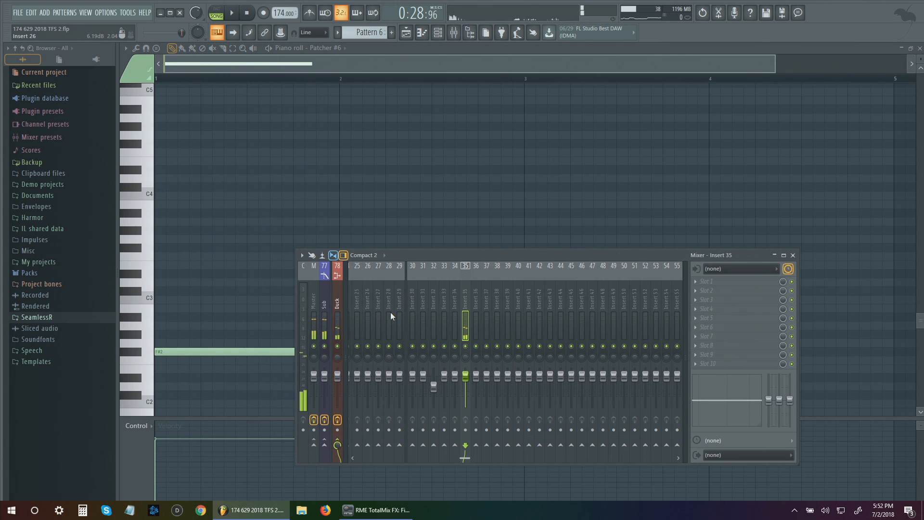
key(space)
key(space)
Show the playlist, close the mixer, and listen to Pattern 6 with the Patcher #6 map in view
click(461, 36)
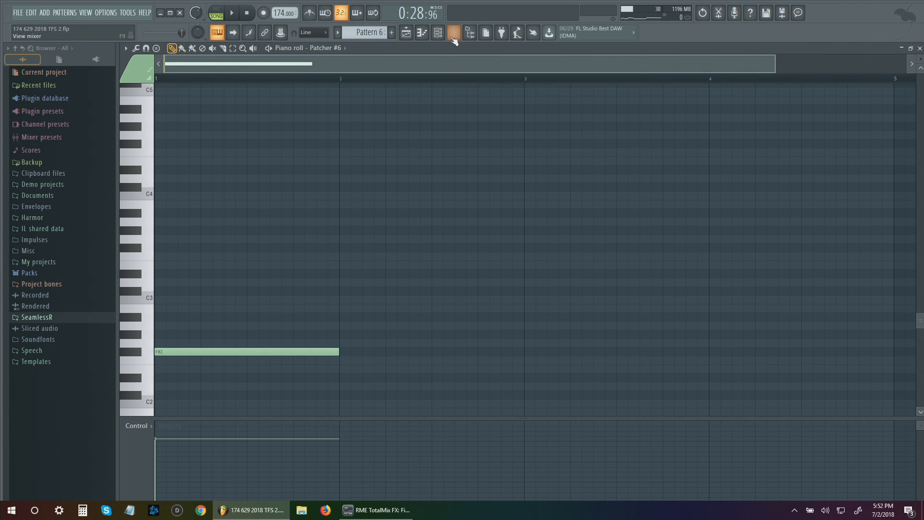
click(453, 37)
click(422, 33)
click(422, 32)
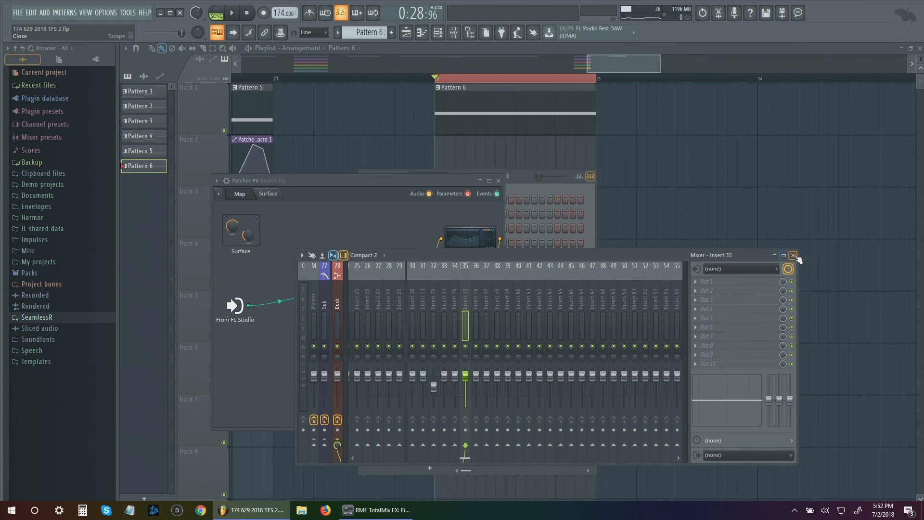
click(793, 255)
drag(427, 179, 459, 168)
key(space)
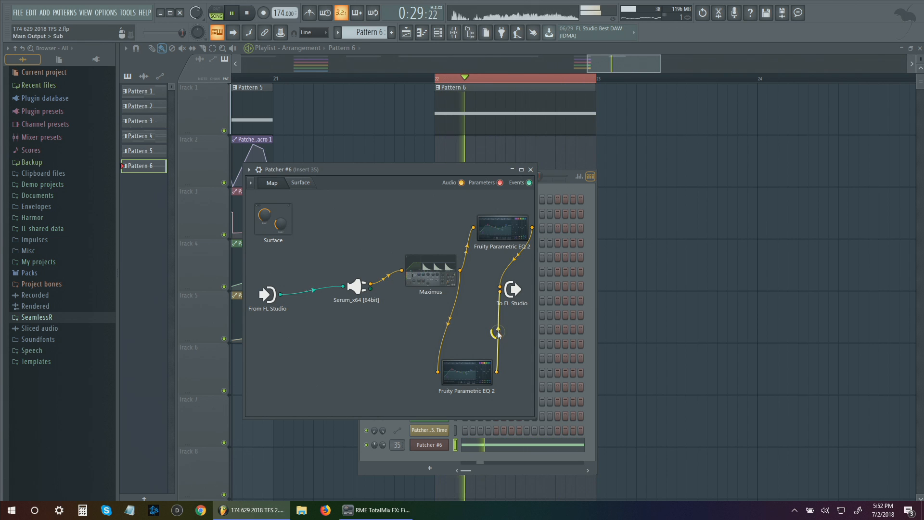
key(space)
In the high-pass EQ, dip band 6 and boost band 7 slightly while listening, and close the EQ, Patcher #6 and channel rack
double_click(509, 237)
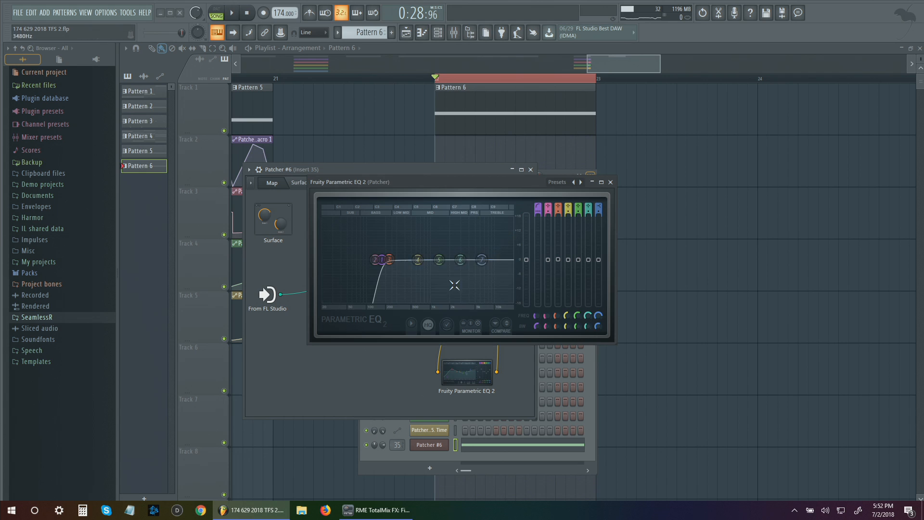
key(space)
key(space)
drag(486, 260, 459, 262)
key(space)
key(space)
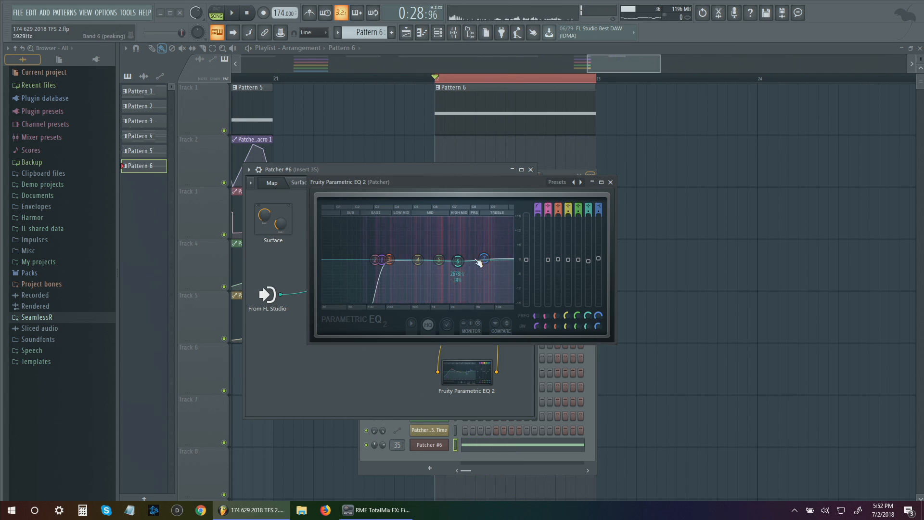
click(610, 182)
click(531, 170)
click(588, 179)
Look over the whole arrangement in the playlist and briefly play Pattern 6
scroll(618, 310, left, 1)
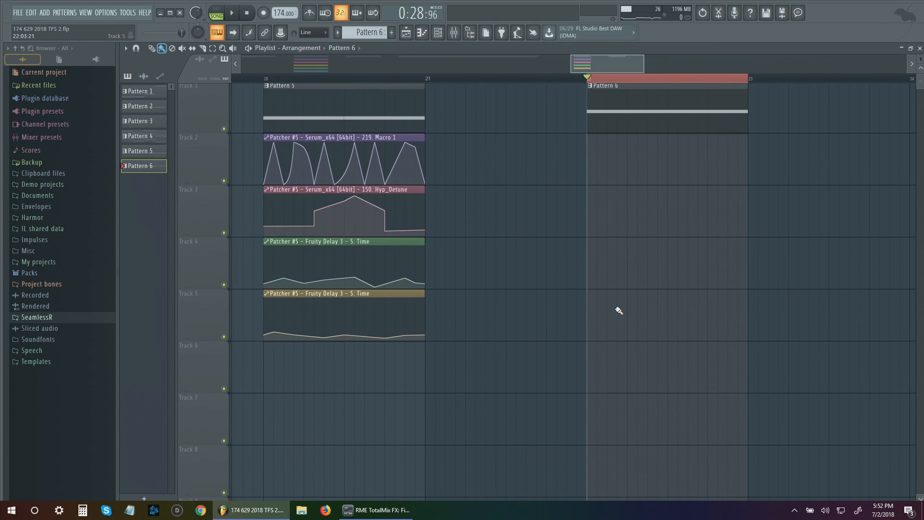
scroll(619, 310, down, 8)
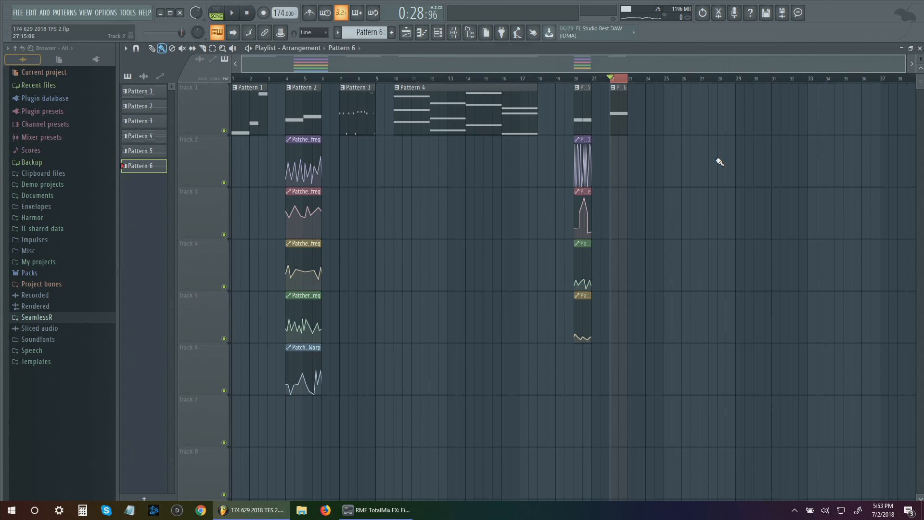
key(space)
key(space)
scroll(648, 176, up, 3)
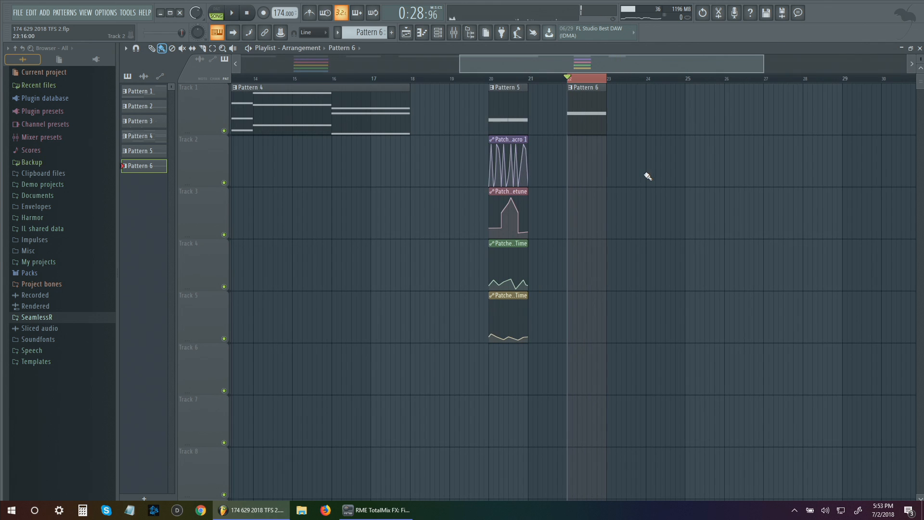
Reopen the high-pass EQ in Patcher #6 and pull the band 7 high shelf to about -13 dB near 18 kHz during playback
double_click(597, 117)
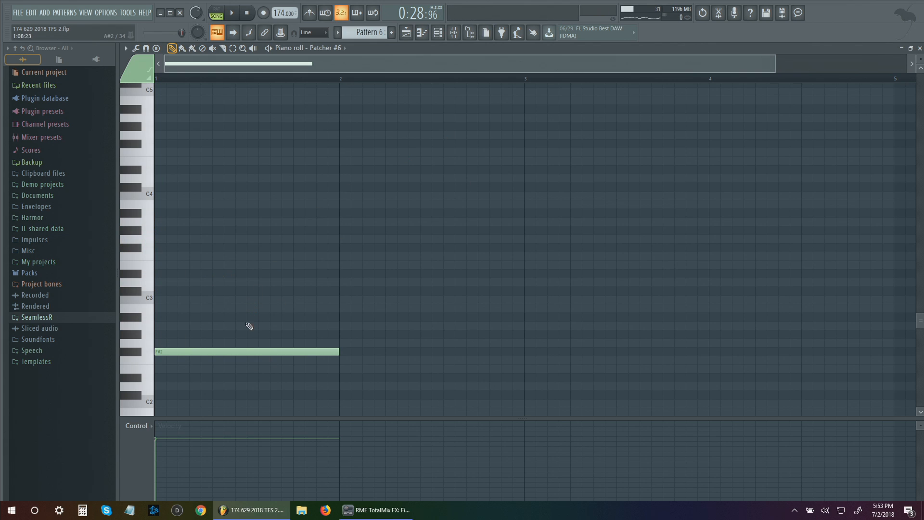
key(F6)
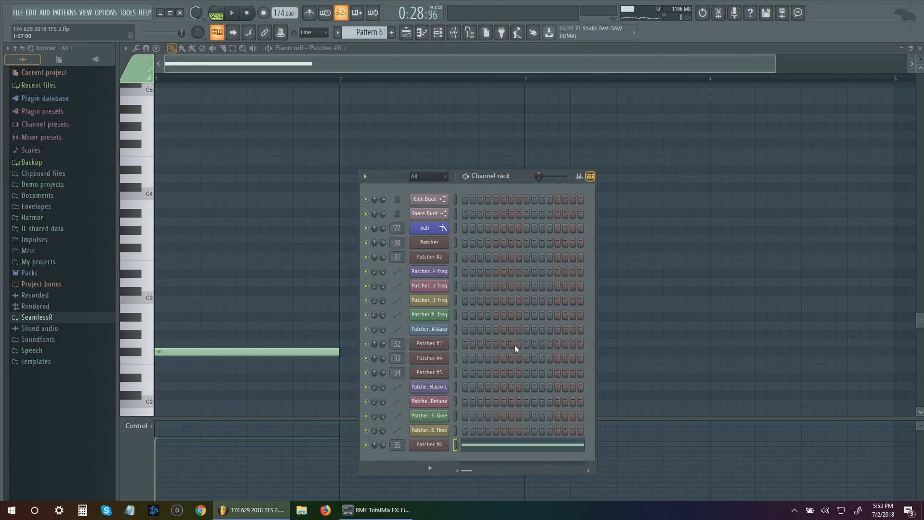
click(446, 445)
double_click(512, 232)
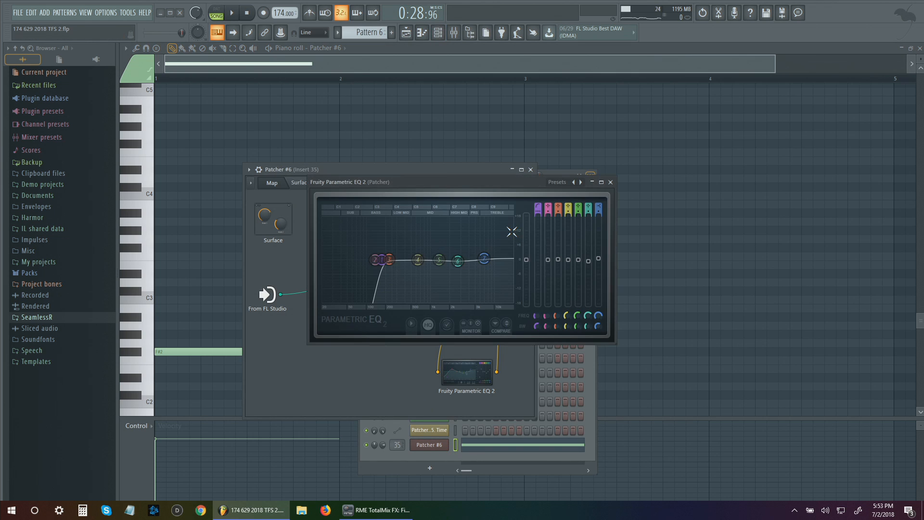
key(space)
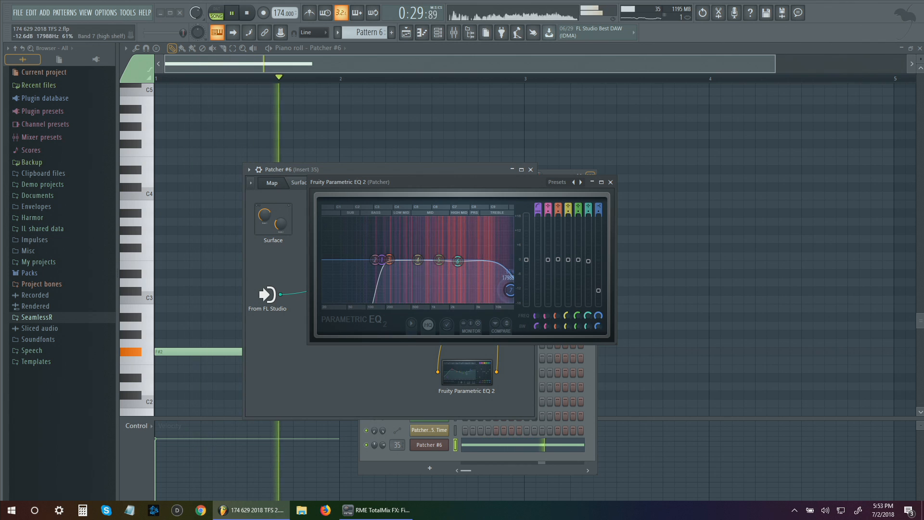
drag(503, 285, 511, 292)
key(space)
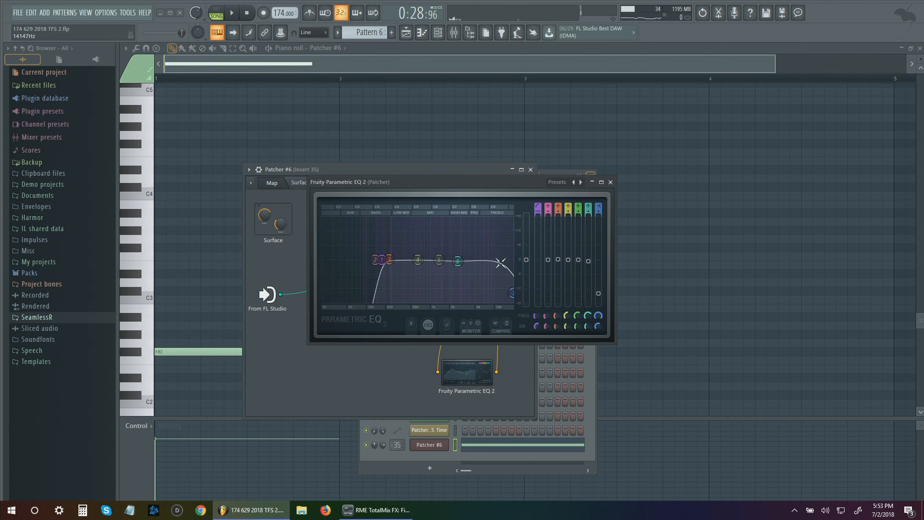
Try the long note at A3, delete it, and place a one-bar note on E2 instead
drag(214, 351, 208, 215)
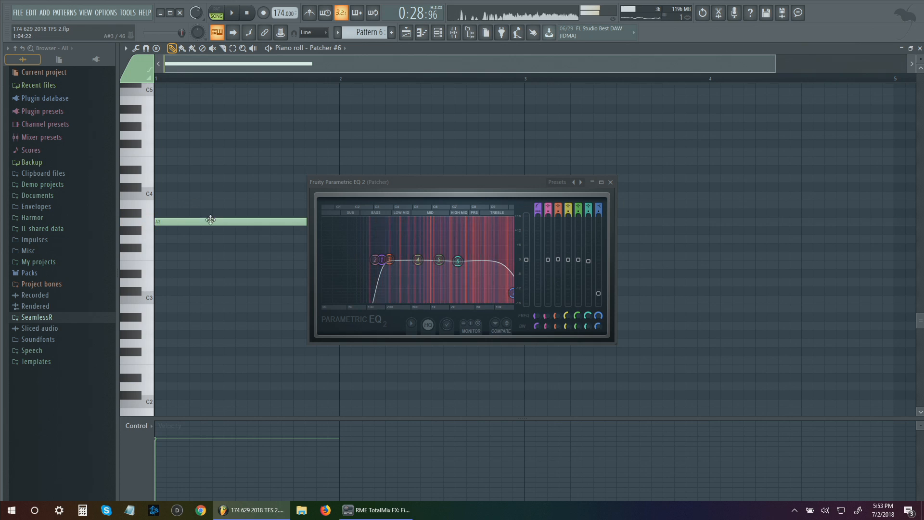
right_click(238, 222)
click(173, 369)
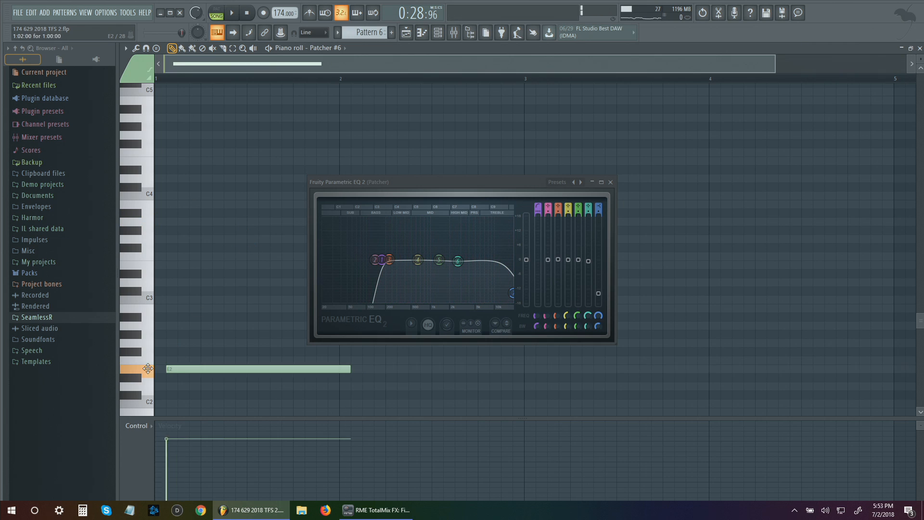
Return to the playlist, close the EQ, and listen to Pattern 6 followed by Pattern 5 at bar 20
click(405, 32)
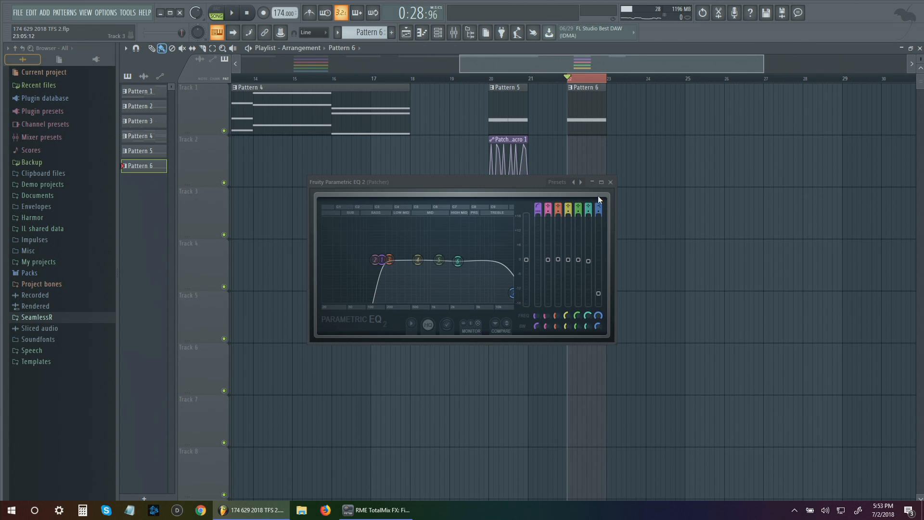
click(611, 190)
key(space)
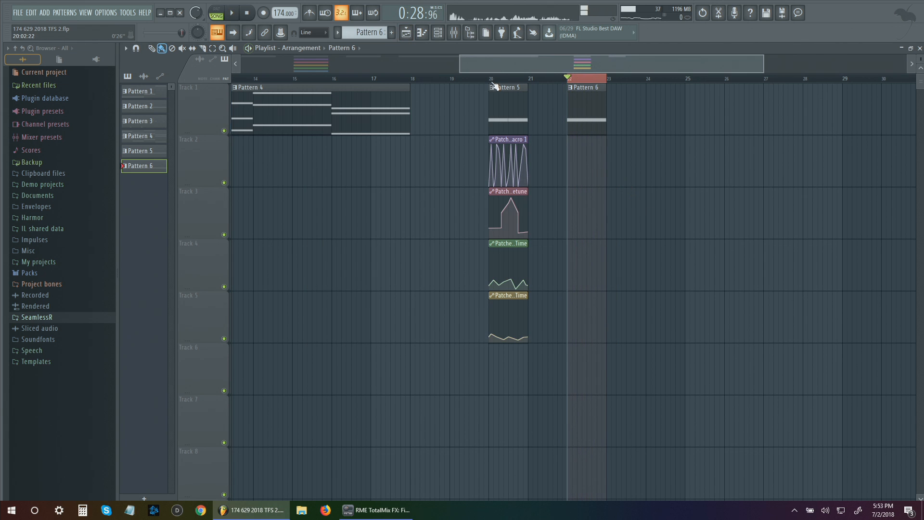
click(491, 79)
drag(403, 200, 634, 215)
scroll(634, 215, down, 2)
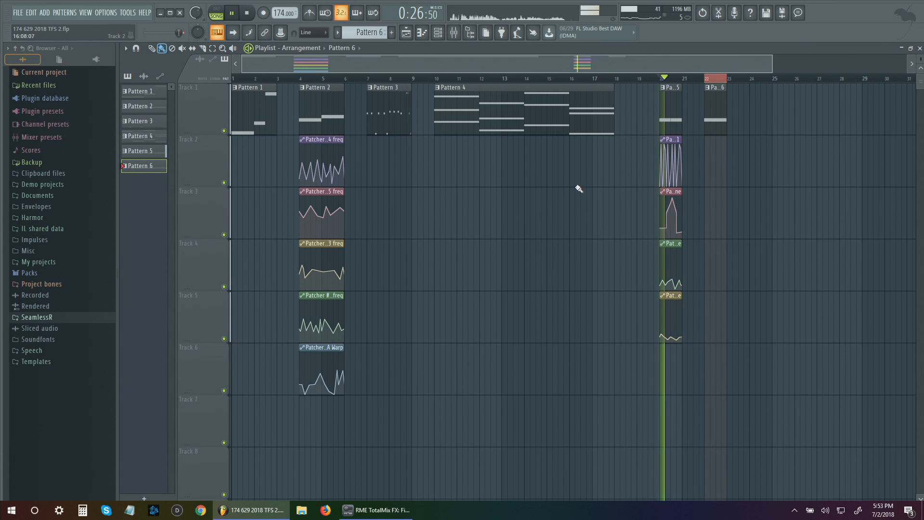
key(space)
Listen to Pattern 2 from bar 4 and select the playlist range from bar 4 to bar 6 around it
click(299, 79)
key(space)
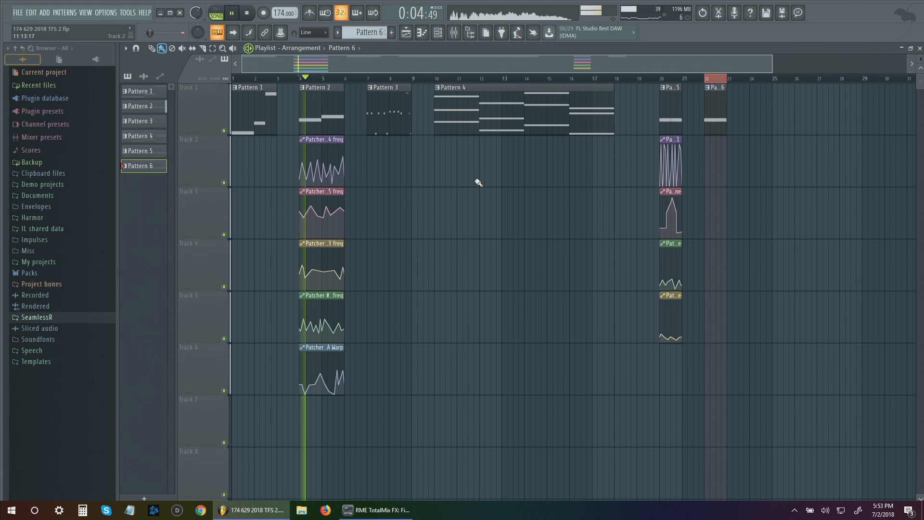
scroll(275, 198, up, 4)
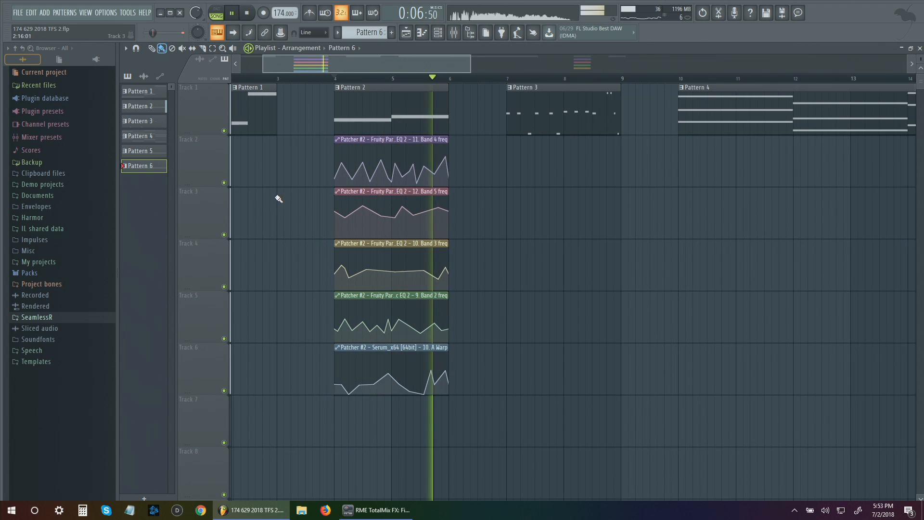
key(space)
drag(335, 79, 451, 69)
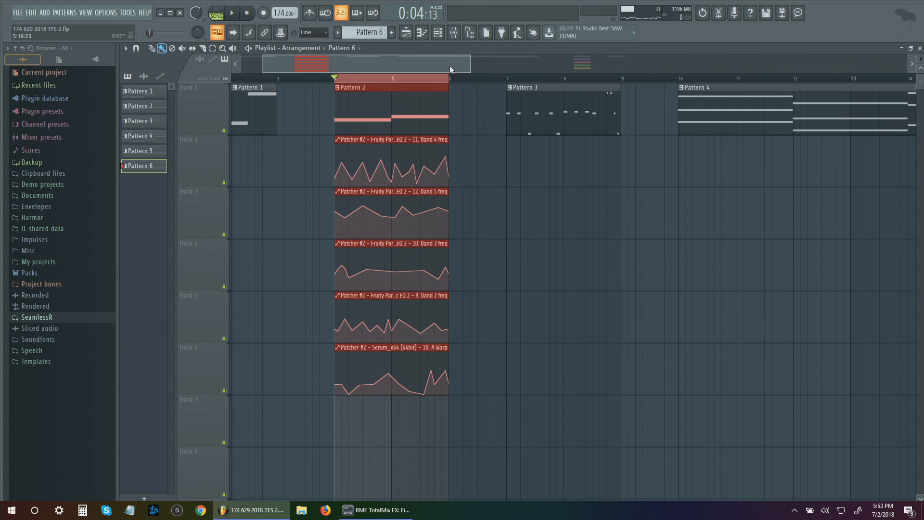
Open the Serum instance inside Patcher #2 for Pattern 2 and play the pattern to hear its sound
click(439, 35)
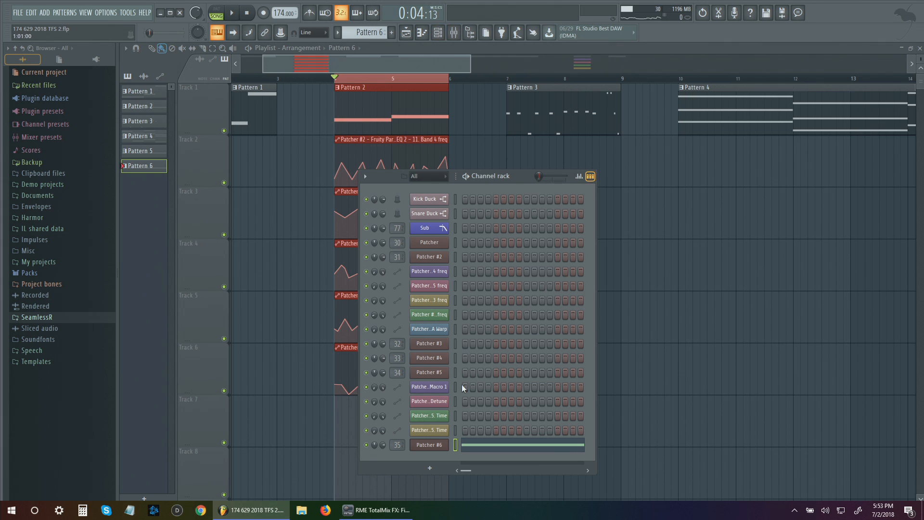
double_click(387, 110)
click(438, 34)
click(440, 259)
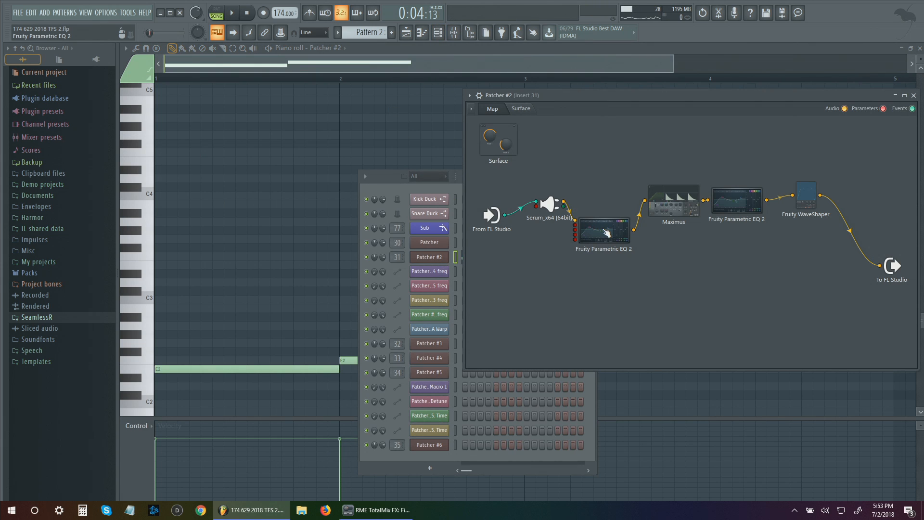
click(550, 205)
drag(552, 96, 489, 90)
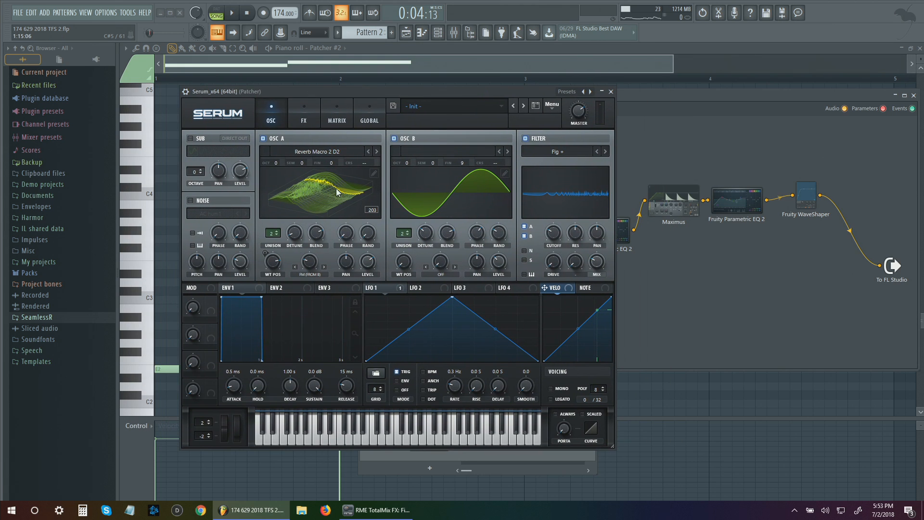
click(240, 15)
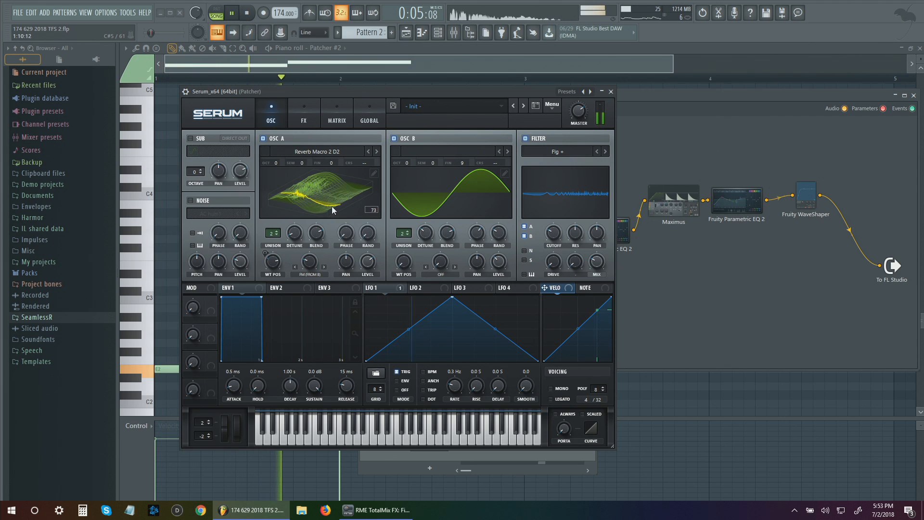
Set Serum oscillator B's warp mode to Remap 1, raise its warp amount, and open the remap curve editor
click(438, 274)
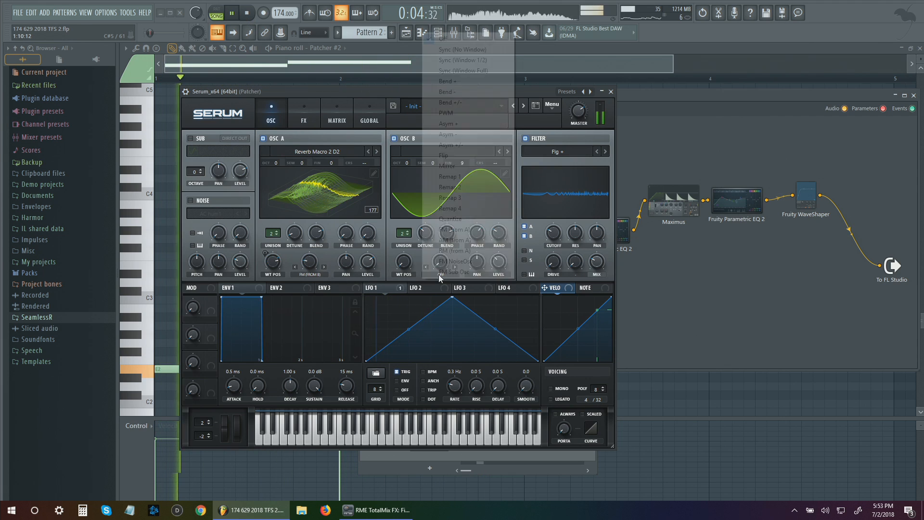
click(467, 176)
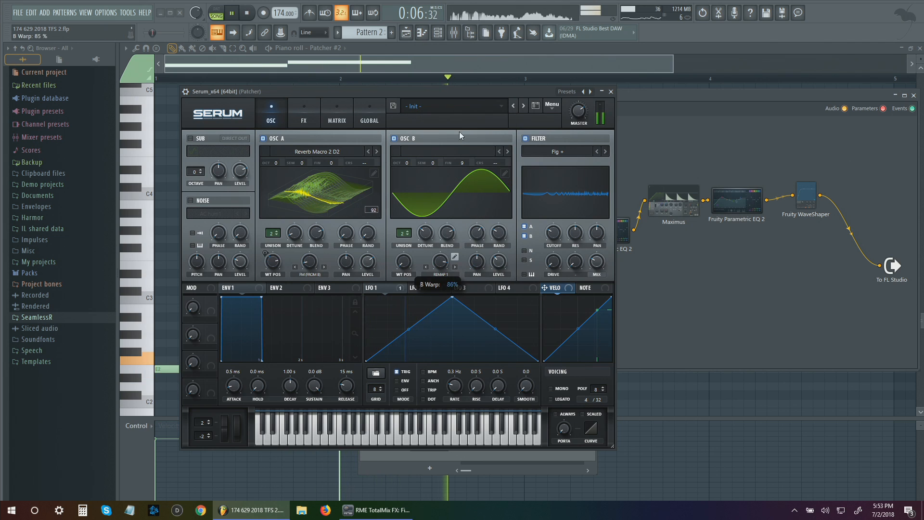
click(455, 259)
Add points to oscillator B's remap curve and shape them into abrupt vertical steps near the middle and right side
drag(298, 173, 299, 144)
double_click(369, 141)
double_click(335, 165)
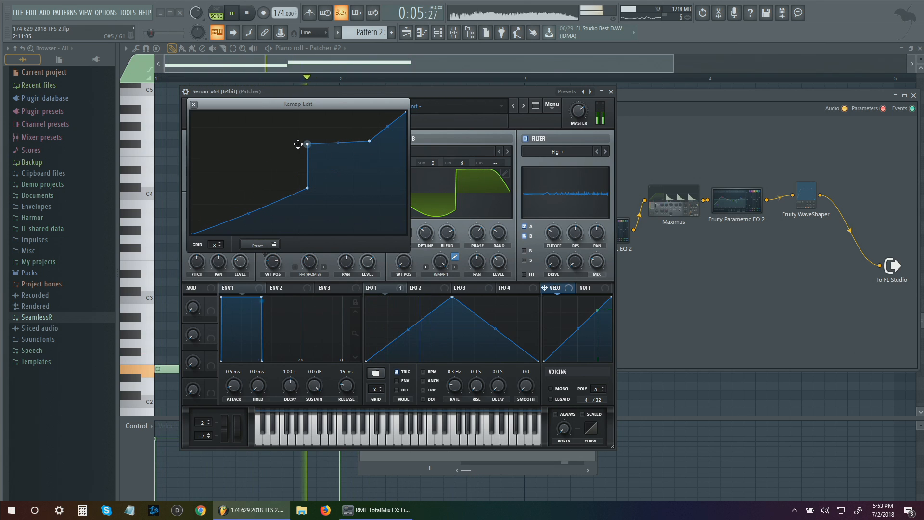
double_click(356, 141)
mouse_move(356, 142)
mouse_down()
mouse_move(368, 113)
mouse_move(368, 149)
mouse_up()
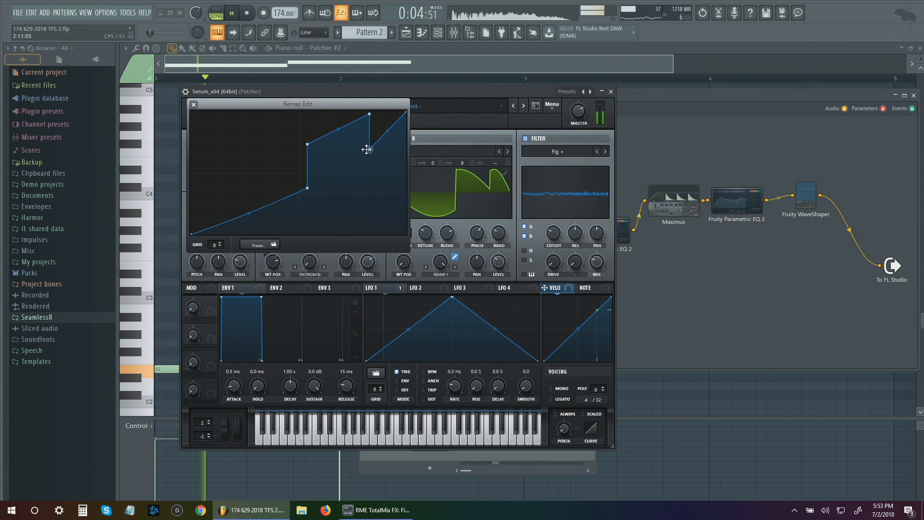
drag(406, 112, 405, 127)
Rework the stepped remap curve into a sloped hump followed by a dip, with its end lowered to mid height
drag(305, 193, 283, 211)
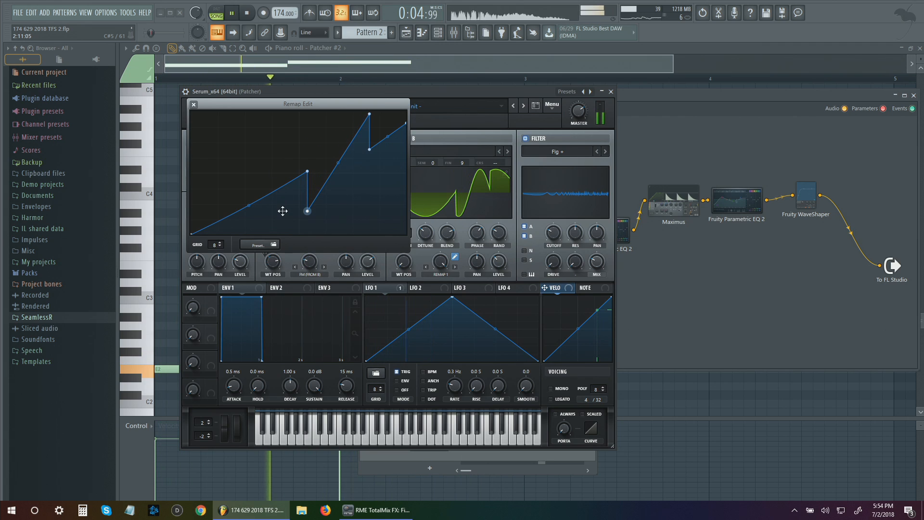
drag(308, 172, 246, 184)
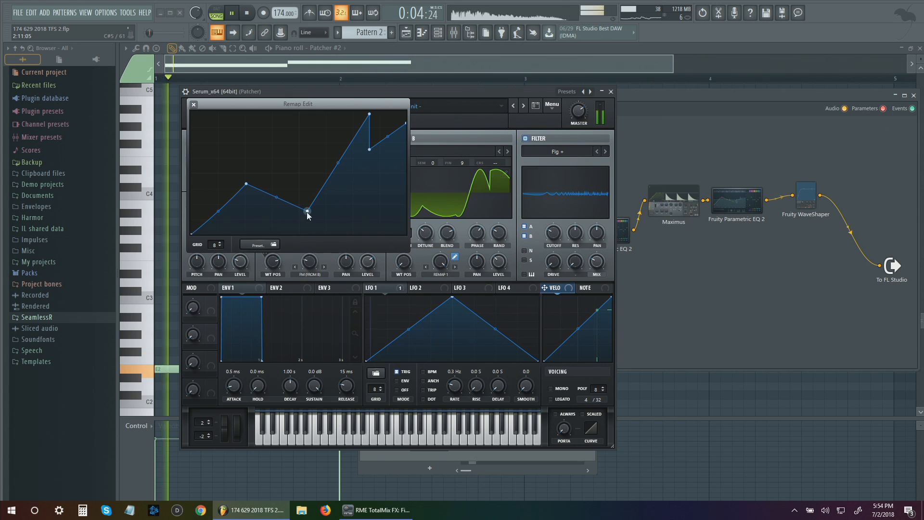
drag(307, 212, 270, 159)
drag(370, 116, 349, 193)
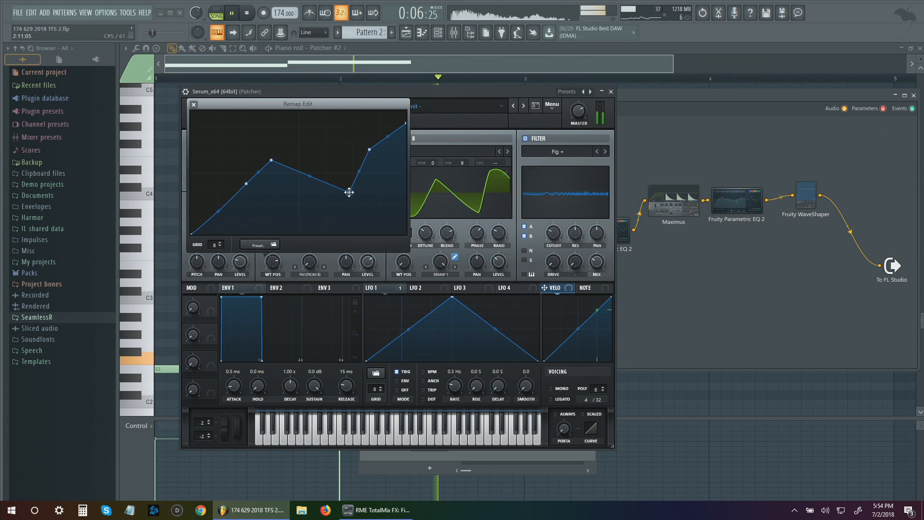
drag(370, 150, 379, 171)
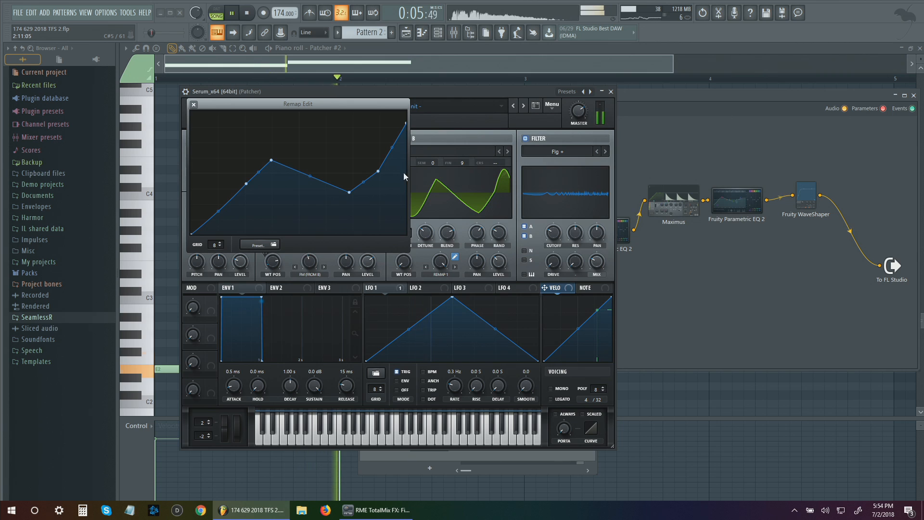
drag(405, 124, 405, 172)
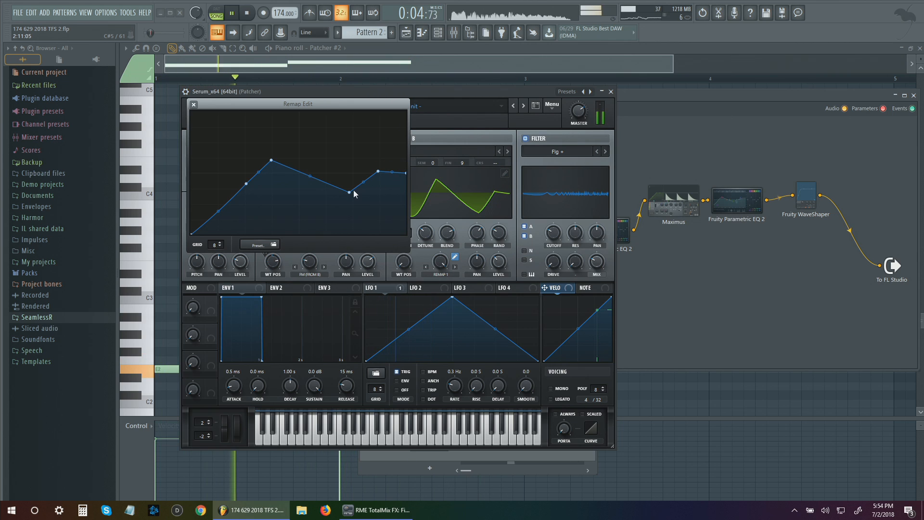
Refine the remap curve into a tall peak about one third across, falling to a flat mid-level line from the centre onward
drag(349, 192, 322, 174)
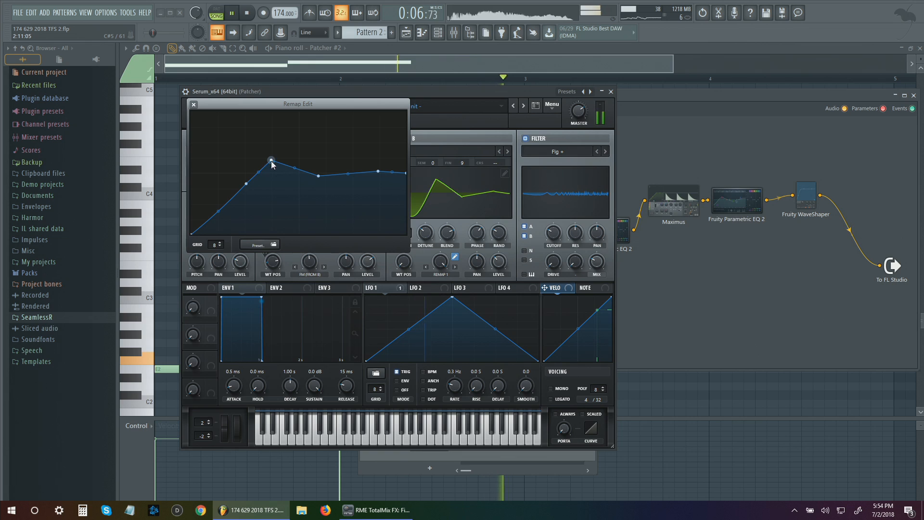
drag(272, 161, 299, 115)
drag(319, 176, 300, 174)
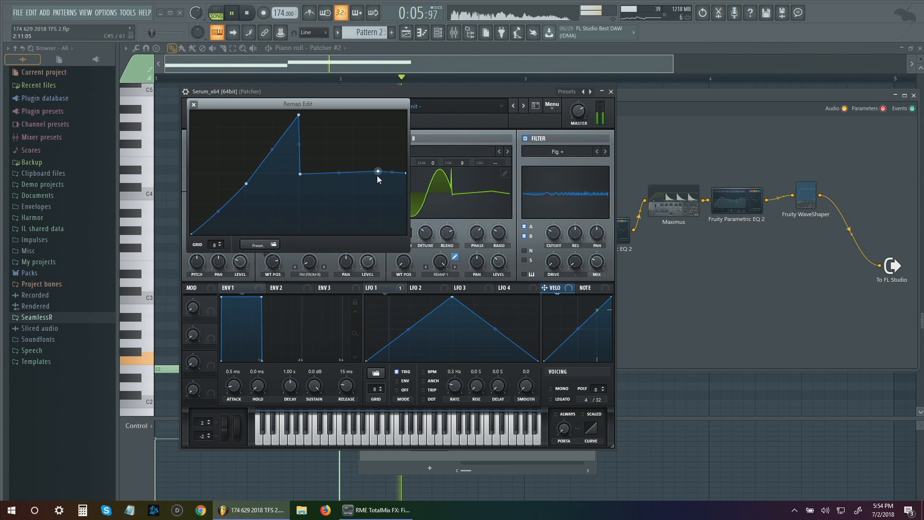
drag(298, 115, 269, 125)
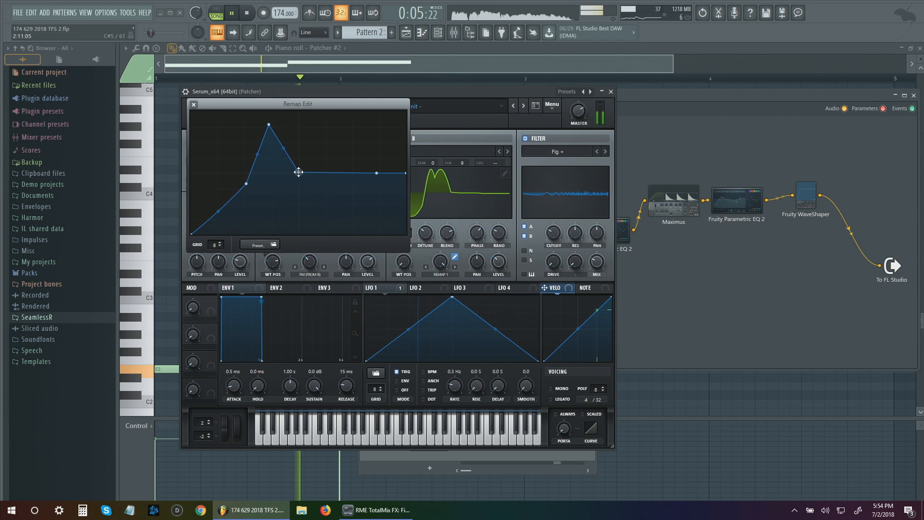
drag(246, 184, 239, 183)
mouse_move(264, 128)
mouse_down()
mouse_move(264, 157)
mouse_move(266, 124)
mouse_up()
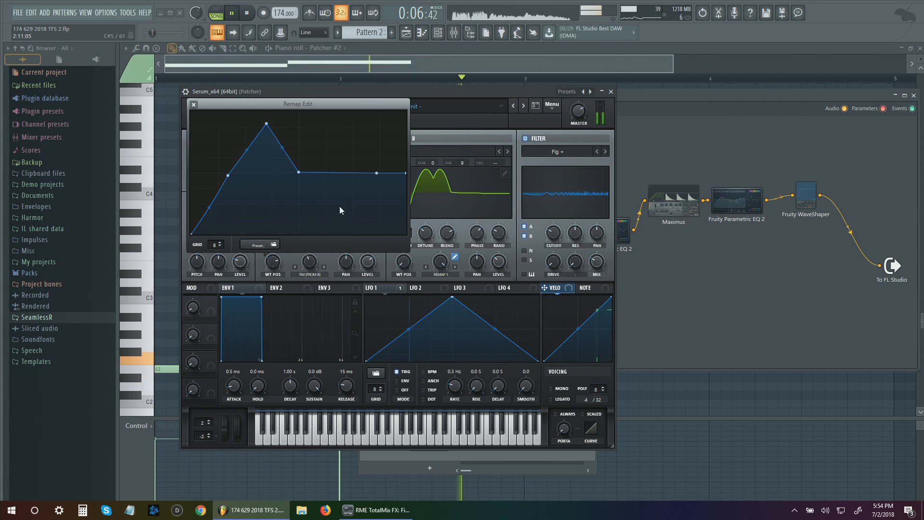
Replay Pattern 2 while sweeping oscillator B's warp amount, finishing at 100%, and stop playback
key(space)
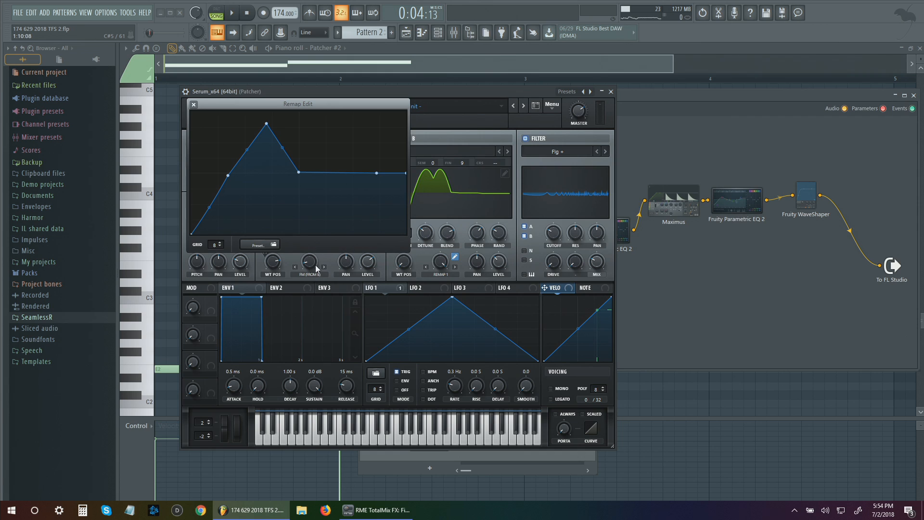
click(233, 14)
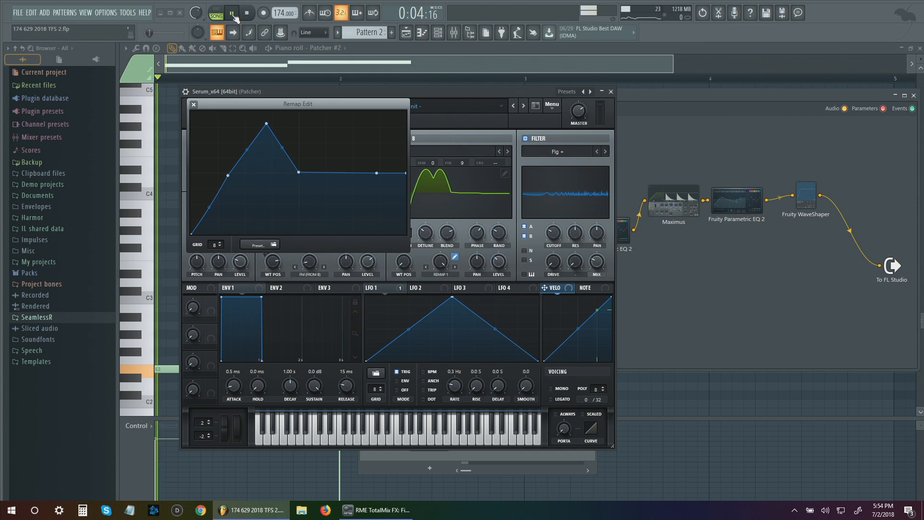
drag(443, 267, 461, 175)
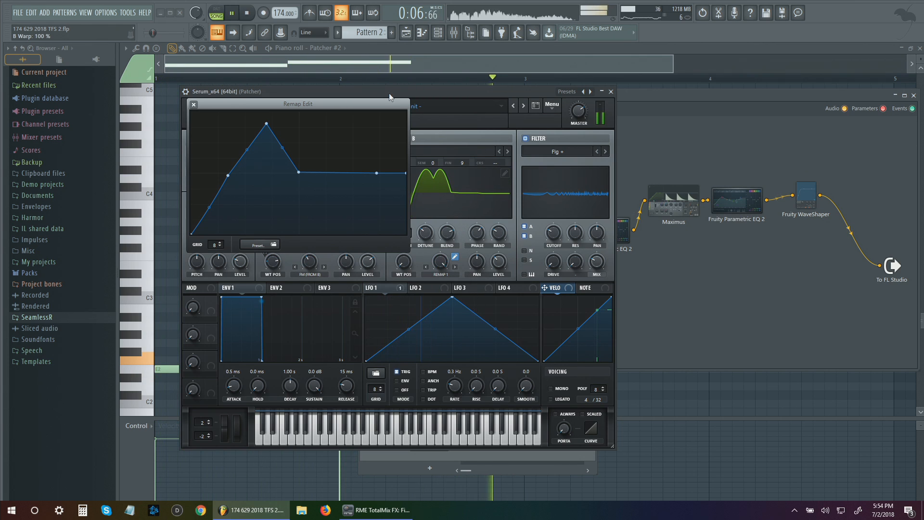
key(space)
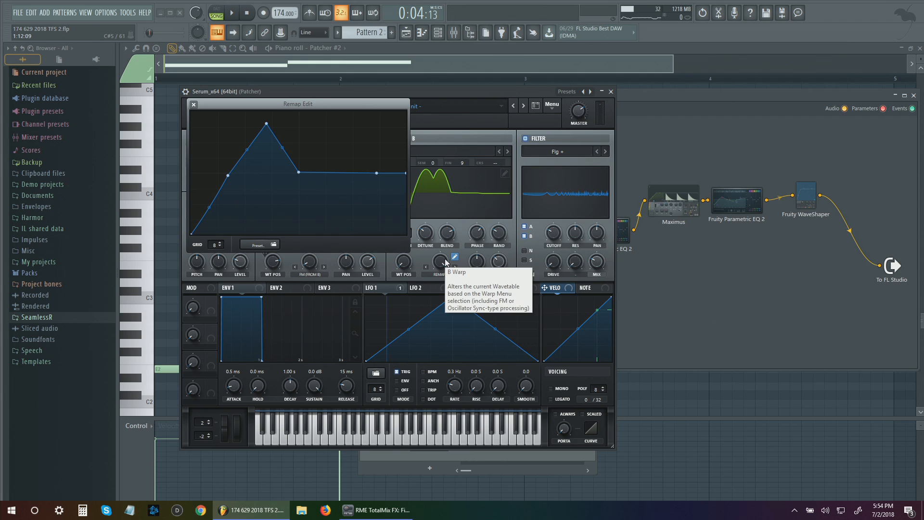
Return to the playlist, close Serum, and listen to Pattern 5 from bar 20
key(F5)
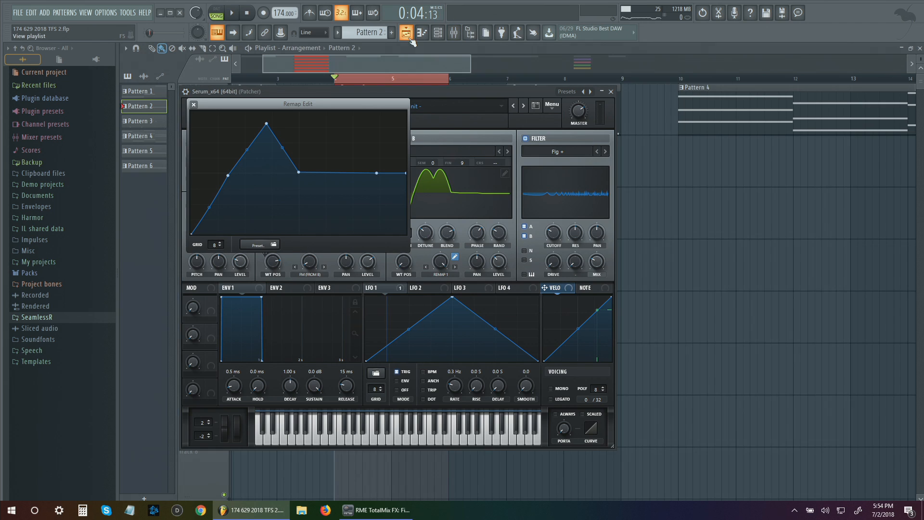
click(611, 92)
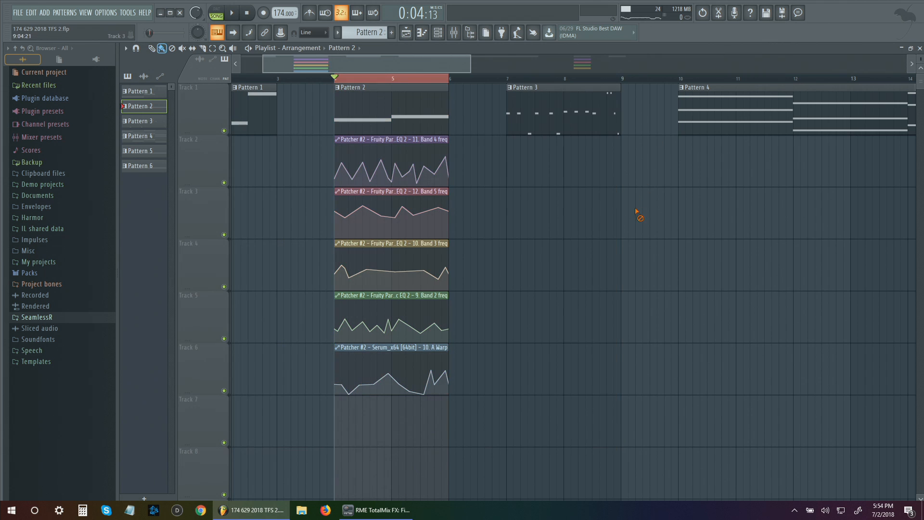
scroll(563, 258, down, 5)
scroll(553, 255, up, 1)
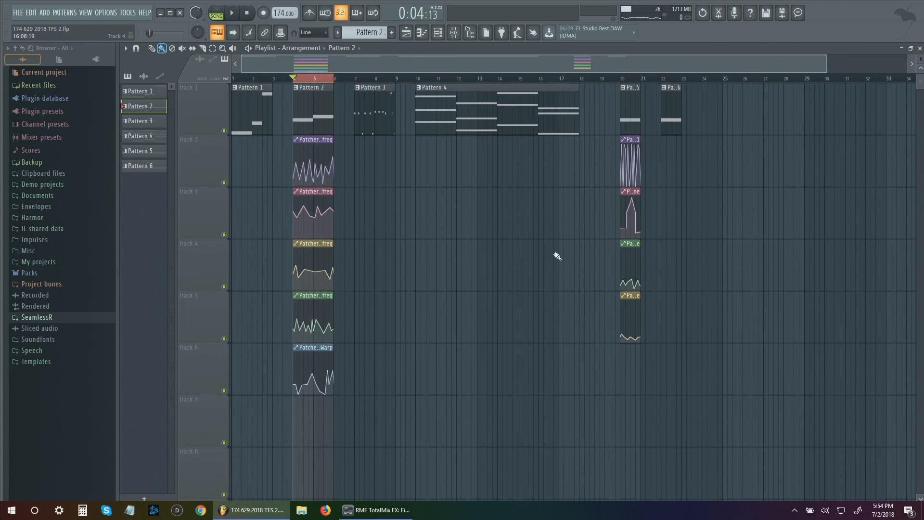
key(space)
click(621, 79)
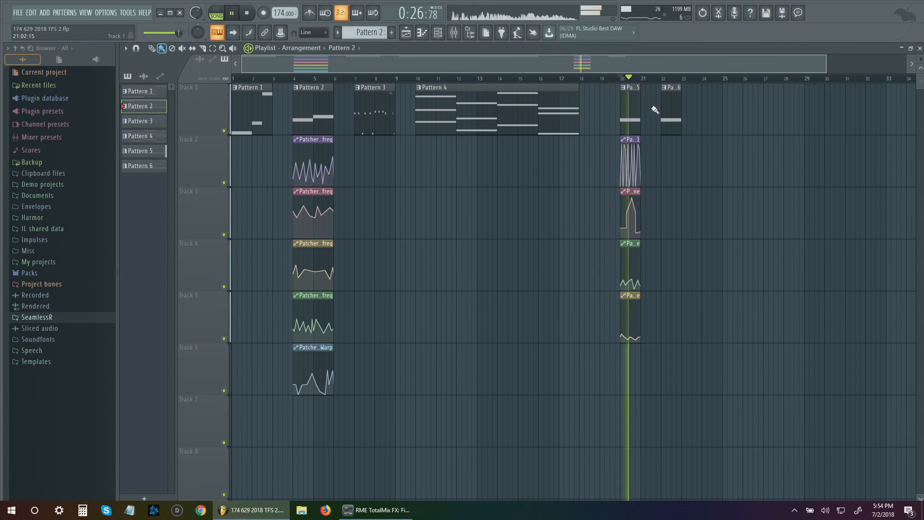
key(space)
Move the Pattern 6 clip to bar 23 and duplicate Pattern 5 with its automation clips right after the originals
scroll(669, 161, up, 5)
drag(664, 108, 736, 108)
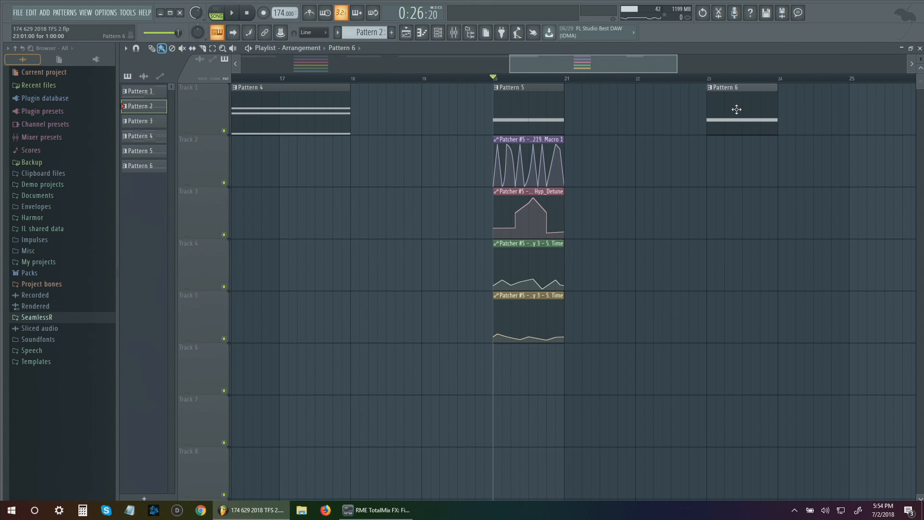
drag(514, 188, 618, 355)
drag(519, 128, 611, 126)
right_click(682, 184)
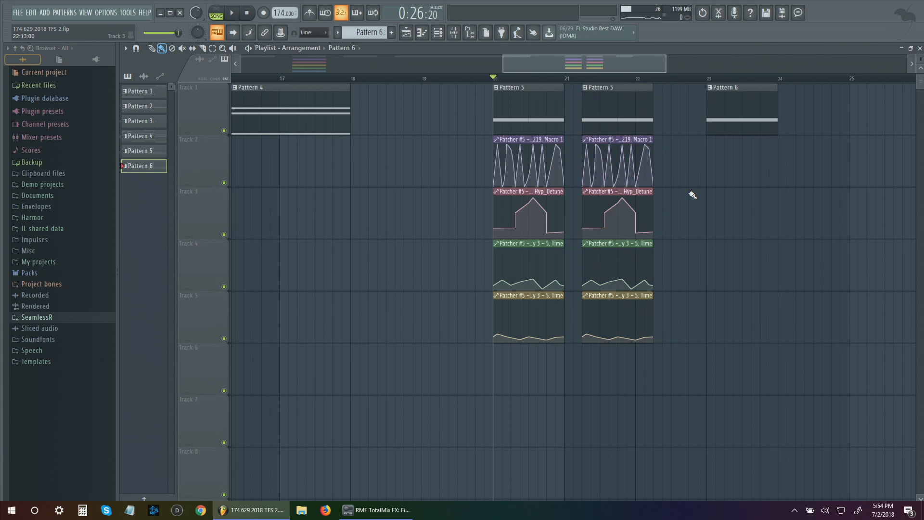
Remove the duplicated Pattern 5 clips and place Pattern 6 plus a copy of it after the original Pattern 5
scroll(692, 195, up, 2)
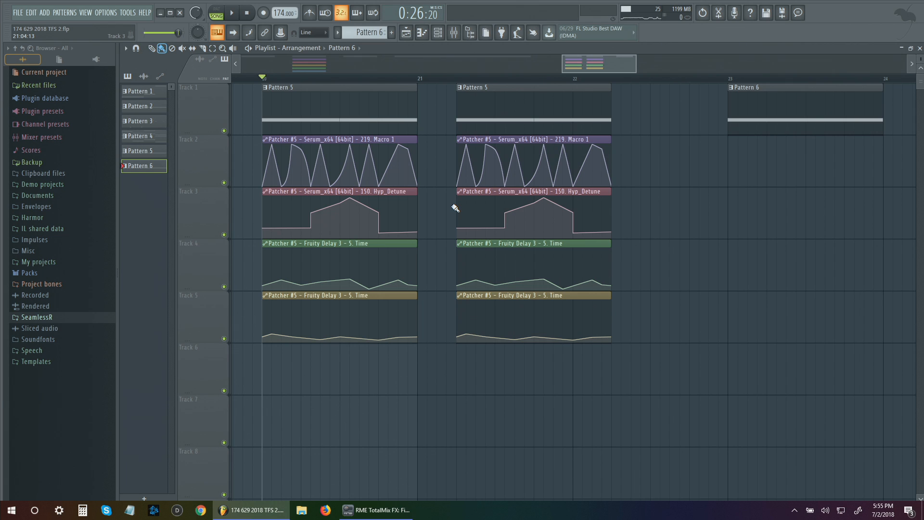
right_click(519, 354)
drag(792, 116, 681, 107)
click(460, 89)
click(482, 151)
click(562, 285)
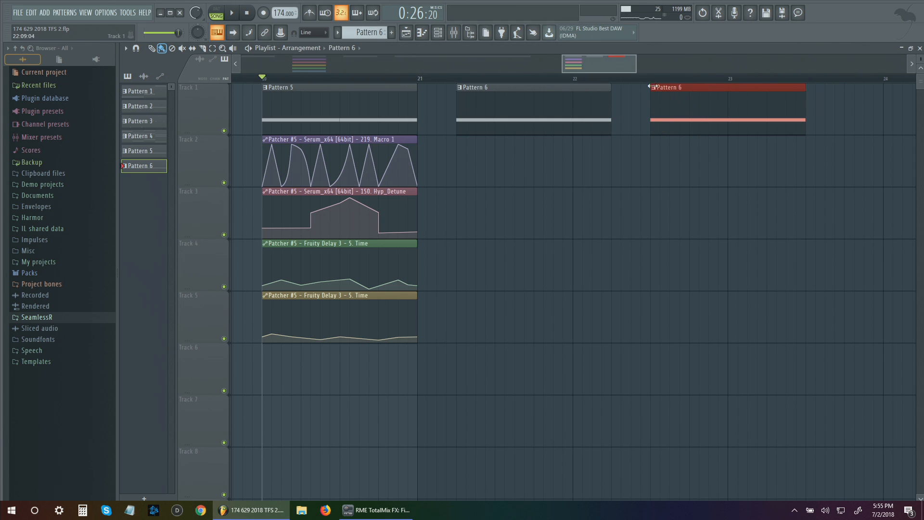
Make the second Pattern 6 clip unique and clone the Patcher #6 channel for it
click(653, 87)
click(672, 152)
double_click(680, 110)
click(438, 33)
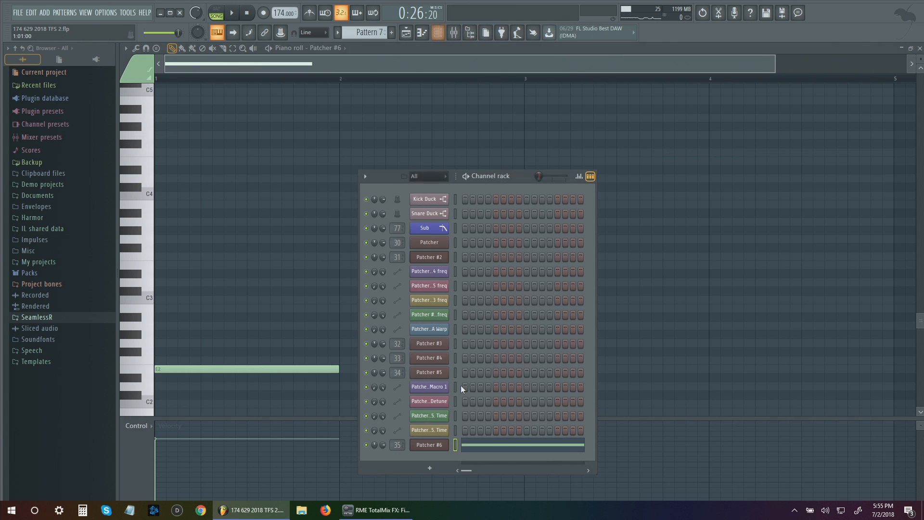
right_click(442, 444)
click(464, 464)
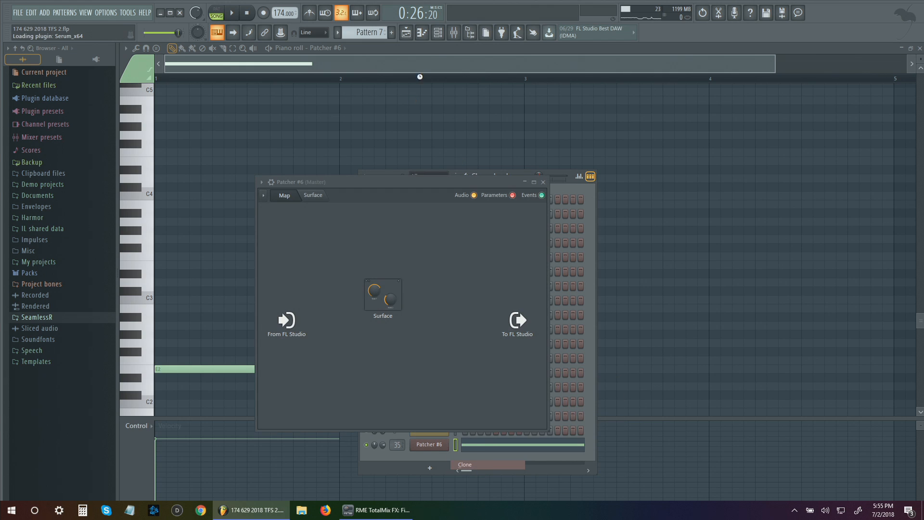
Transfer the note data in Pattern 7 from the Patcher #6 channel to Patcher #7
click(439, 33)
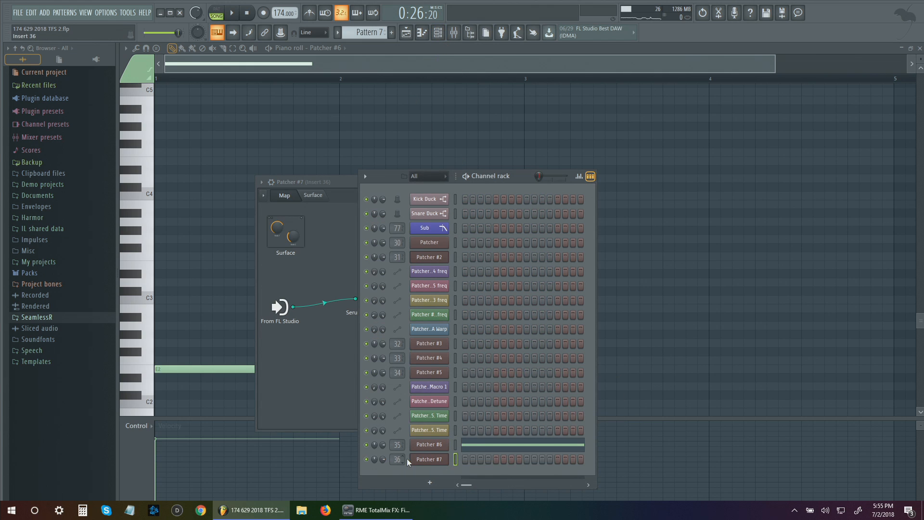
click(455, 461)
key(ctrl+v)
click(455, 446)
key(ctrl+x)
Open Patcher #7, switch playback to pattern mode, audition Pattern 7, and open the Serum inside the patcher
click(438, 460)
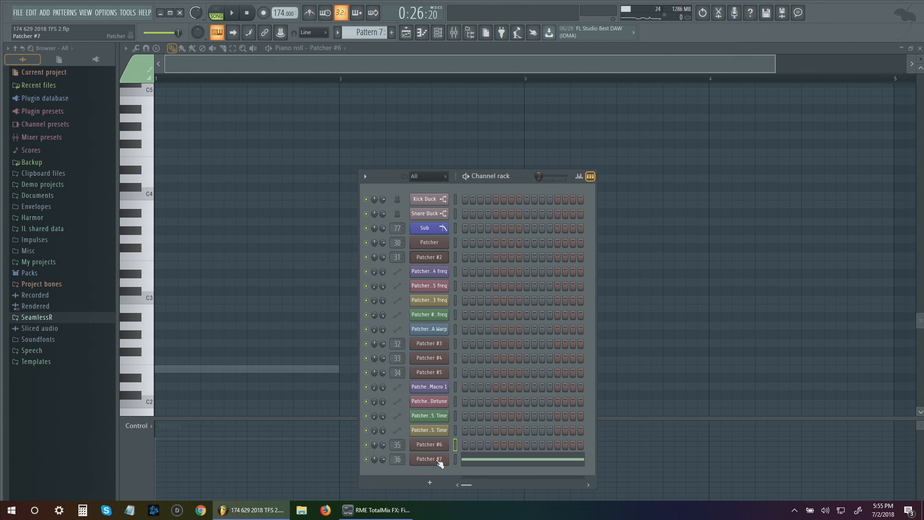
click(437, 460)
key(space)
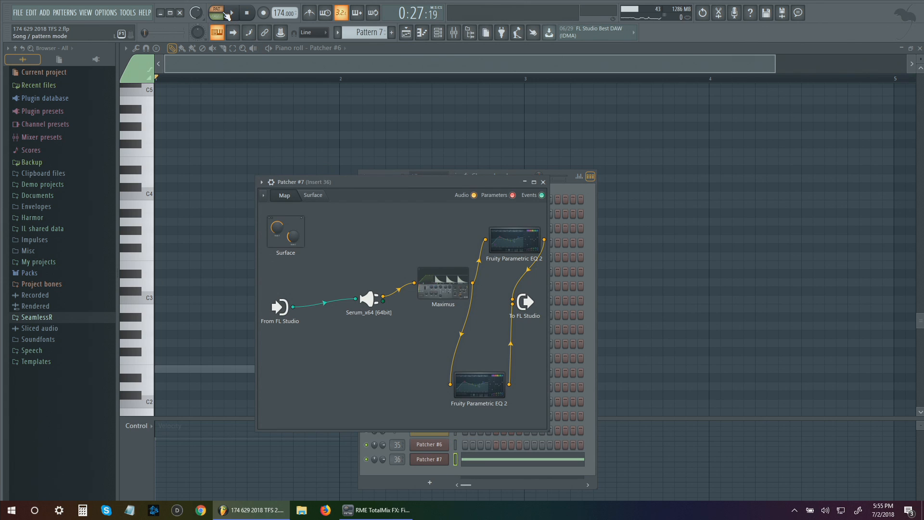
click(216, 9)
key(space)
click(371, 303)
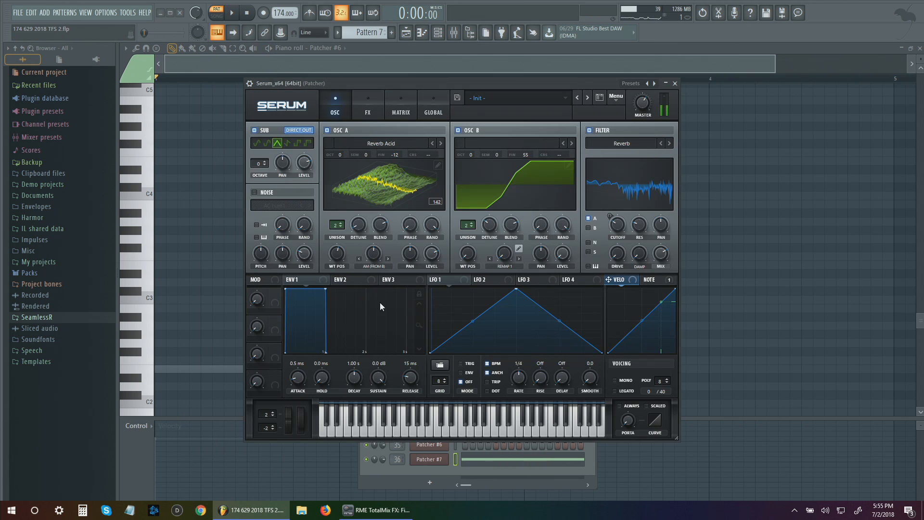
Try the Allpasses filter type, cycle through neighbouring types, and choose Combs for Serum's filter
click(618, 146)
mouse_move(625, 186)
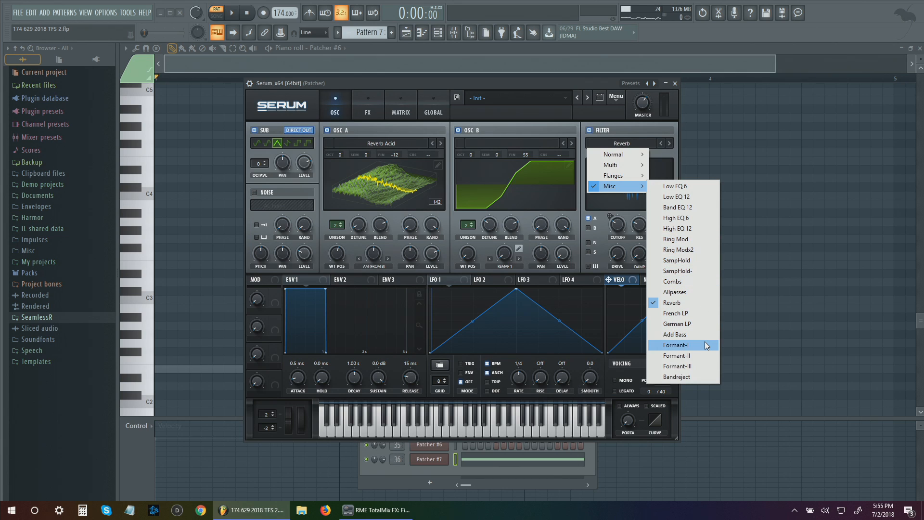
click(693, 291)
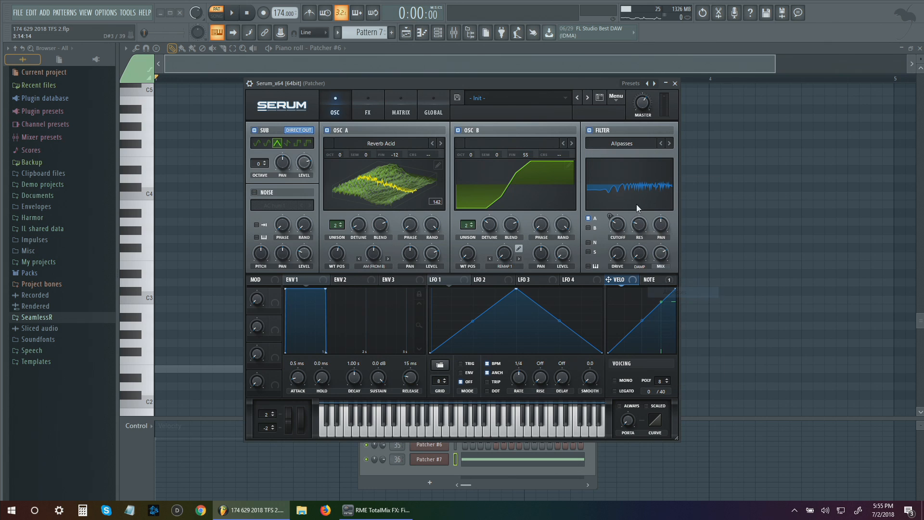
click(648, 144)
click(669, 143)
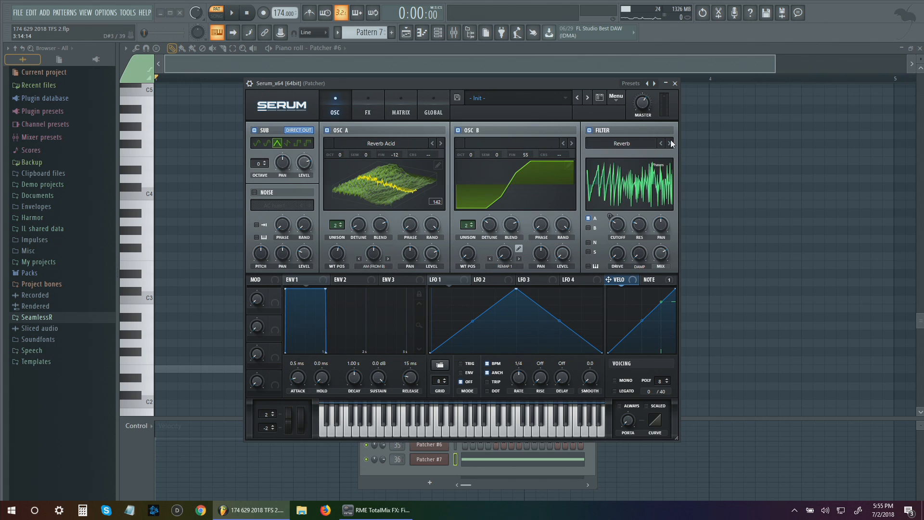
click(669, 144)
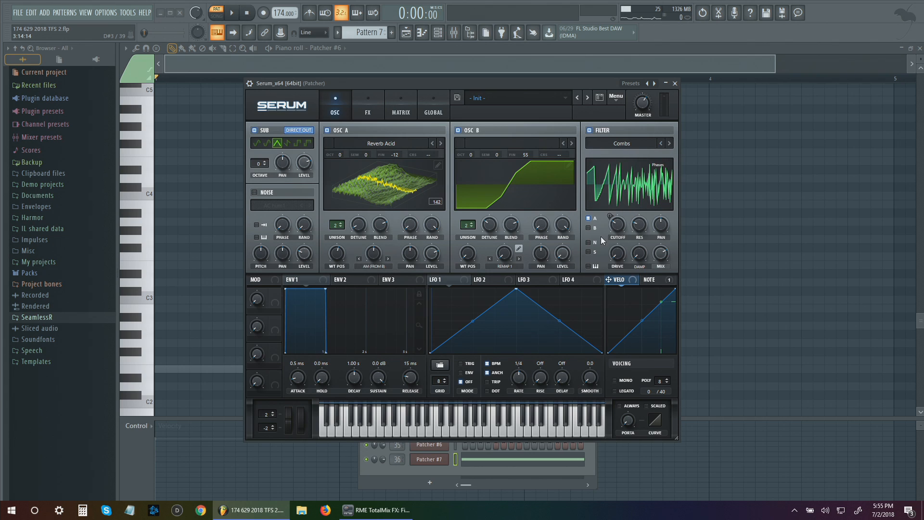
While Pattern 7 plays, set the Combs filter resonance to 95%, adjust its mix, and move oscillator A's wavetable position to 210
click(231, 13)
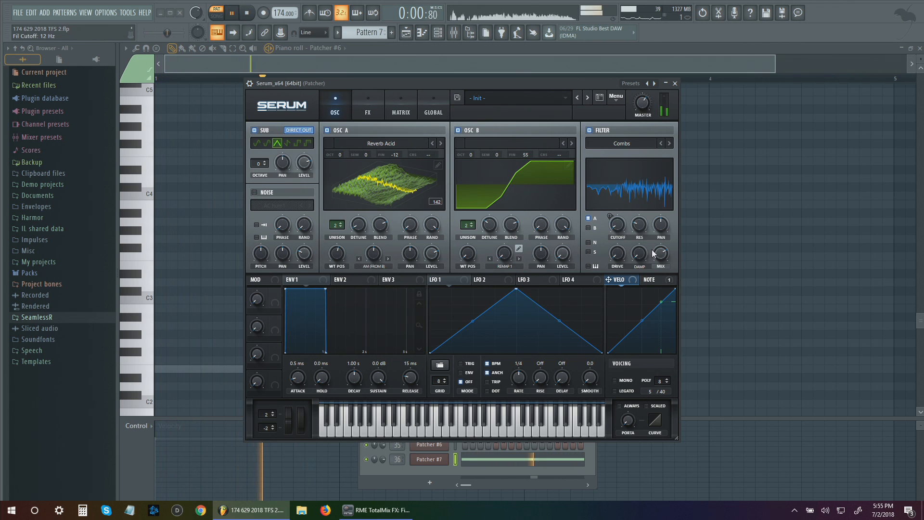
drag(655, 251, 657, 290)
drag(645, 224, 646, 217)
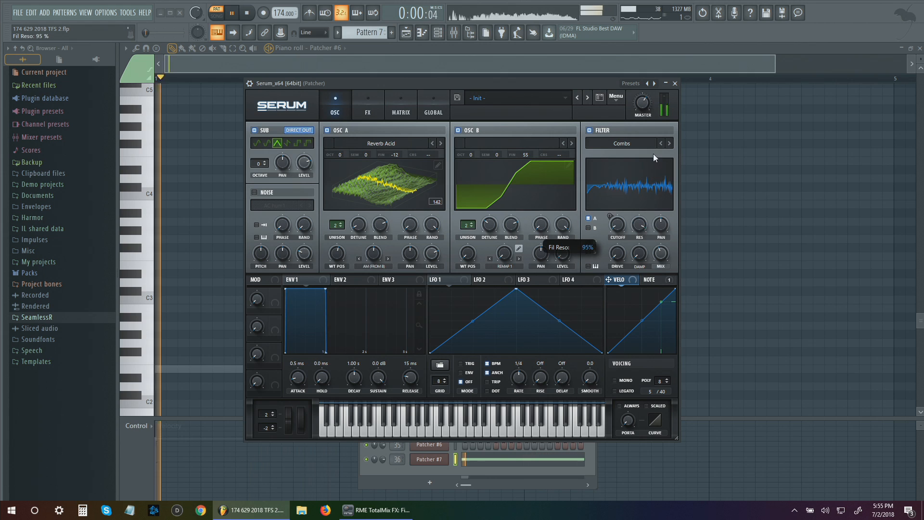
drag(661, 252, 652, 178)
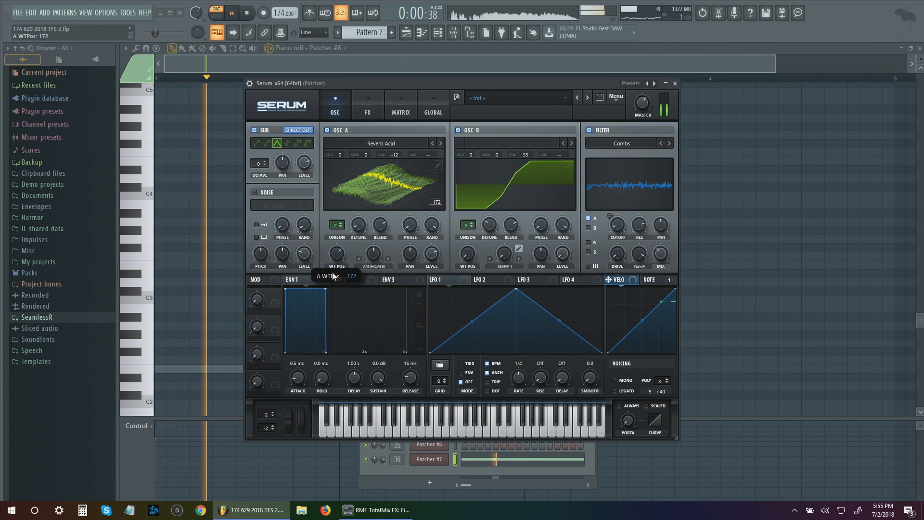
Redraw oscillator B's wavetable as a single hard step from minimum to maximum and audition it
click(569, 165)
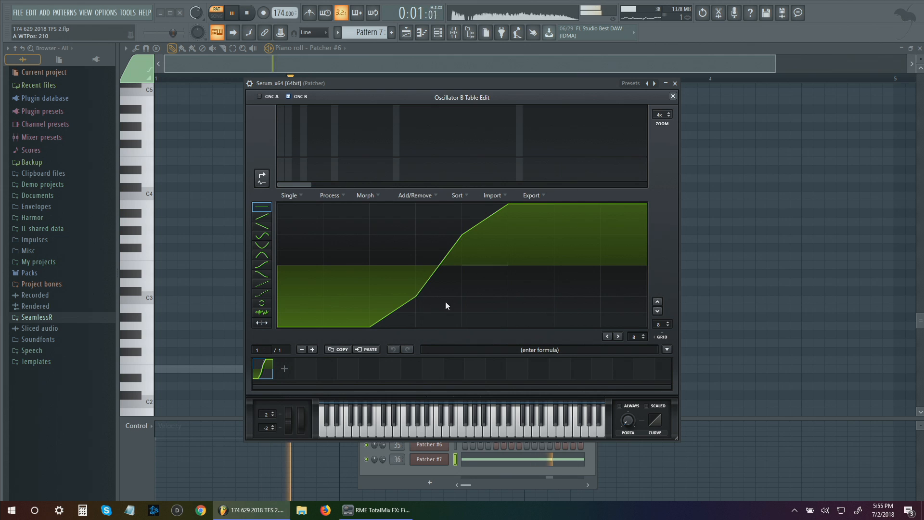
mouse_move(446, 301)
mouse_down()
mouse_move(462, 332)
mouse_move(531, 351)
mouse_move(554, 220)
mouse_move(513, 257)
mouse_move(513, 145)
mouse_move(544, 187)
mouse_up()
click(673, 96)
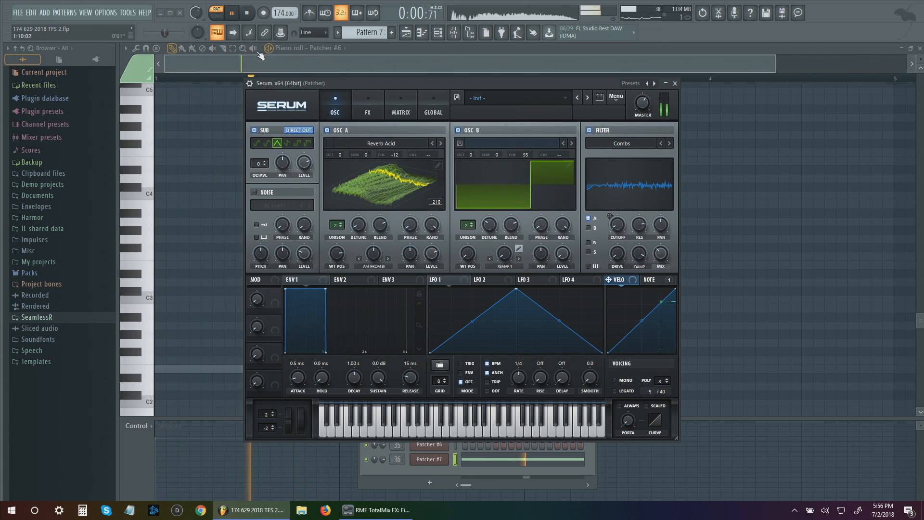
key(space)
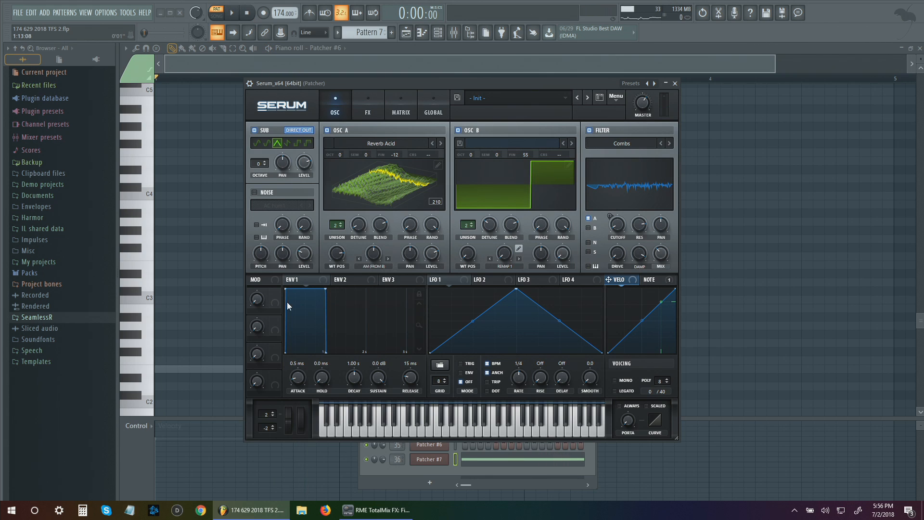
Set oscillator B's wavetable editor grid to 0 and redraw the curve freehand as an uneven, stepped rise while the pattern plays
click(566, 164)
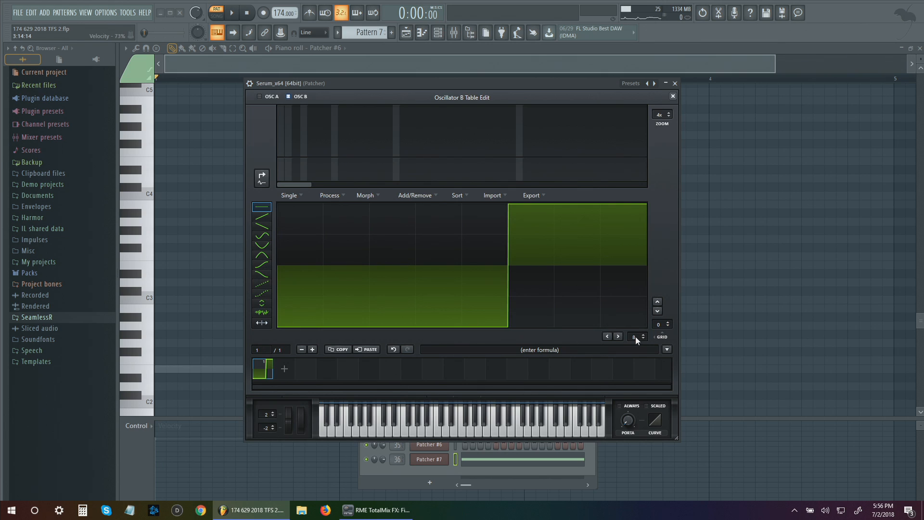
mouse_move(637, 206)
mouse_down()
mouse_move(437, 311)
mouse_move(426, 328)
mouse_up()
click(235, 14)
mouse_move(525, 244)
mouse_down()
mouse_move(567, 248)
mouse_move(644, 195)
mouse_up()
mouse_move(507, 266)
mouse_down()
mouse_move(501, 298)
mouse_move(449, 318)
mouse_move(437, 333)
mouse_up()
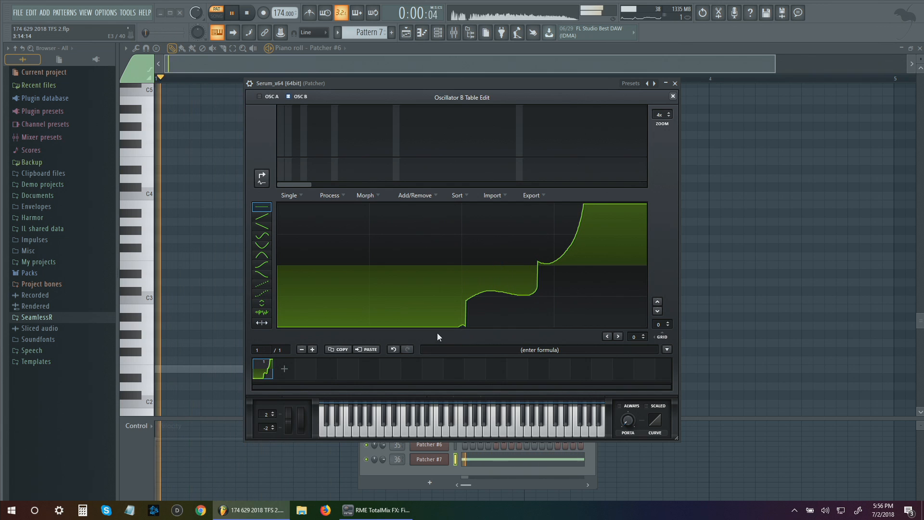
drag(600, 222, 619, 192)
click(673, 97)
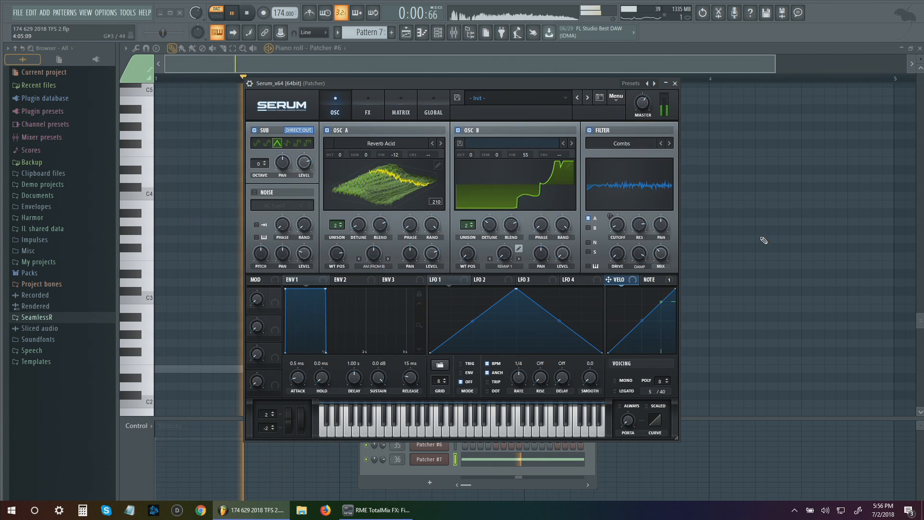
Sweep oscillator A's FM-from-B warp amount down and back up to hear the new curve's effect
mouse_move(507, 235)
mouse_down()
mouse_move(520, 154)
mouse_move(527, 183)
mouse_move(505, 252)
mouse_up()
drag(375, 257, 376, 295)
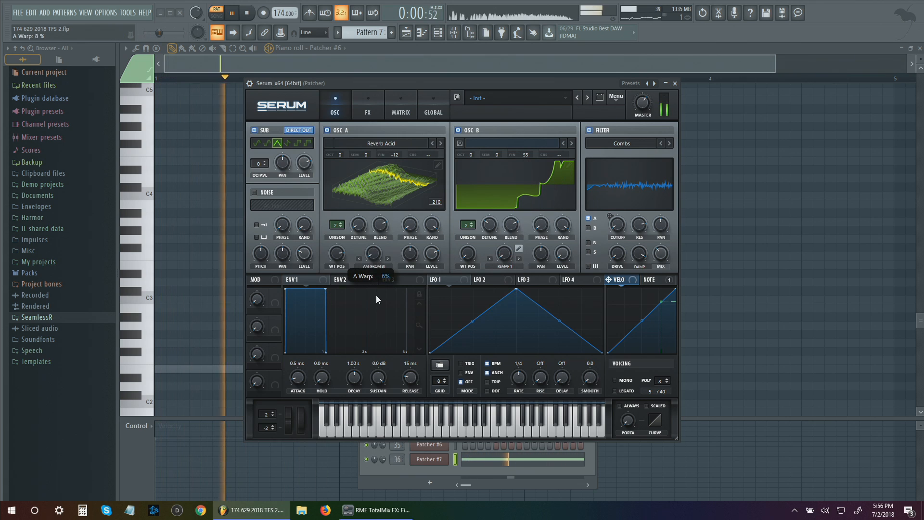
drag(372, 255, 378, 232)
Raise oscillator B to +1 octave and set oscillator A's wavetable position to 171
drag(471, 155, 475, 145)
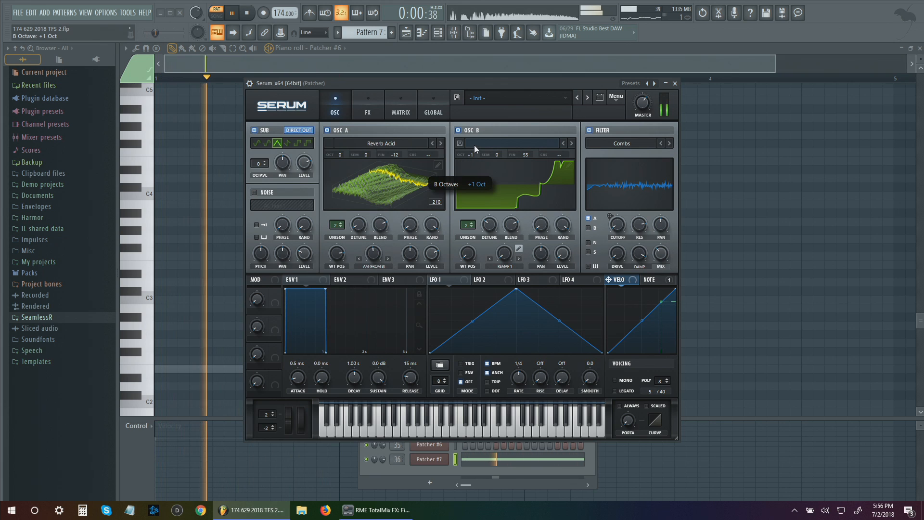
drag(338, 257, 330, 294)
key(space)
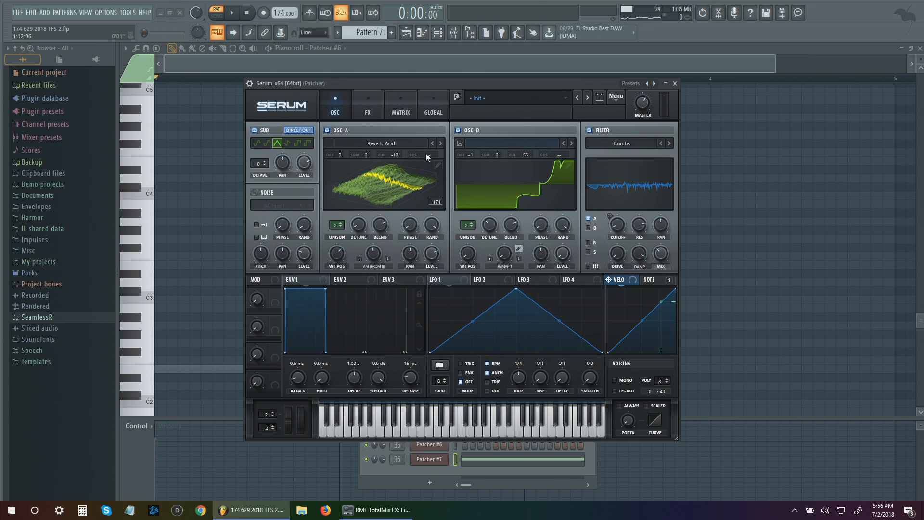
Switch the piano roll to Patcher #7 and raise Pattern 7's note to A2
right_click(194, 378)
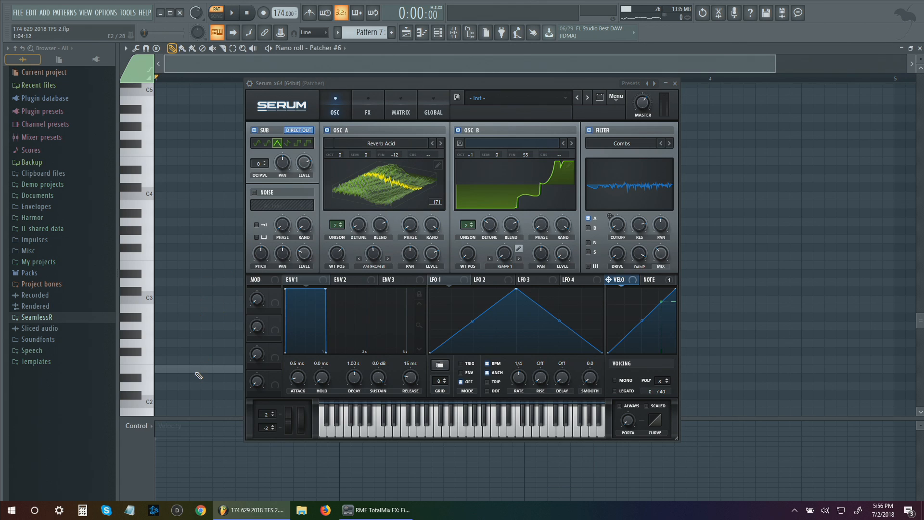
drag(196, 373, 175, 337)
key(space)
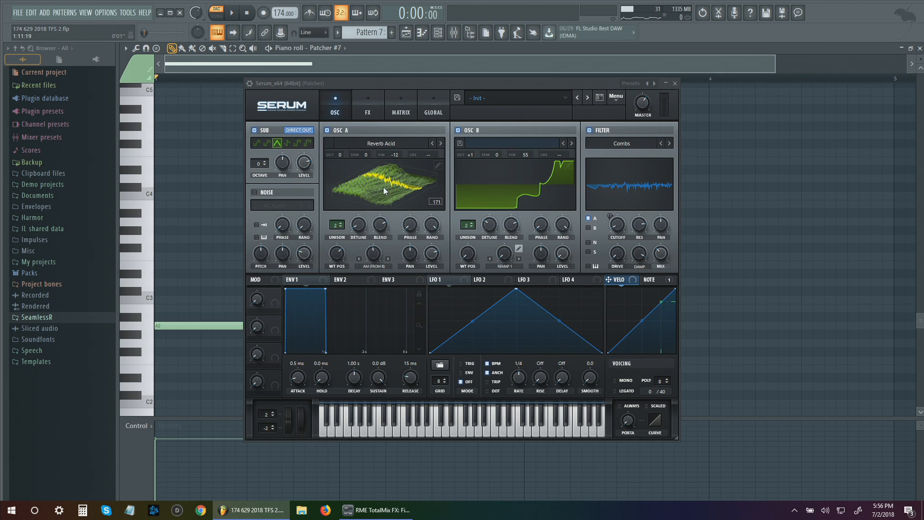
Apply the Proc:Squarify alt. multi formula to oscillator A's wavetable, audition it, and leave the table editor
click(437, 165)
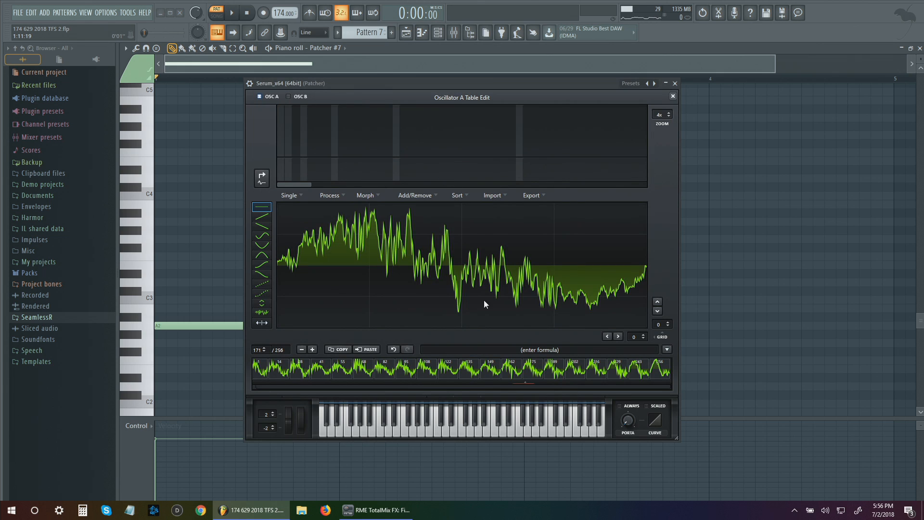
click(666, 350)
mouse_move(682, 369)
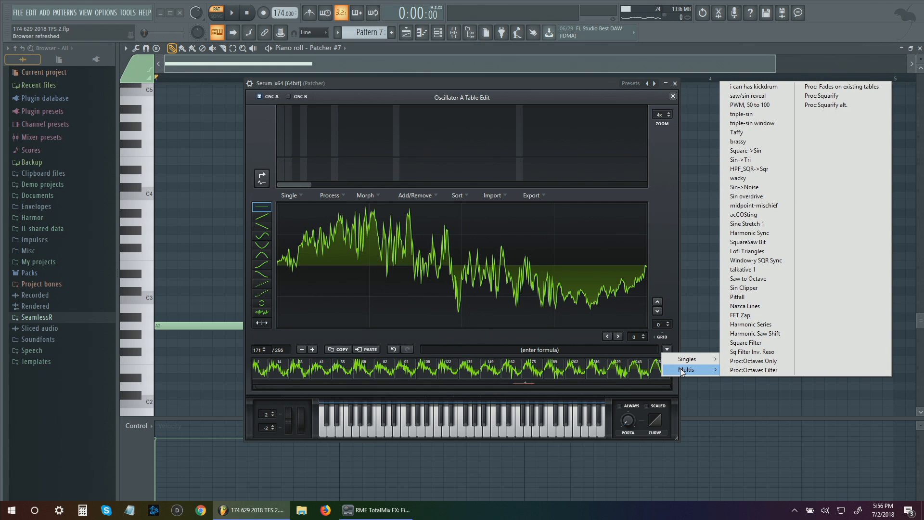
click(845, 106)
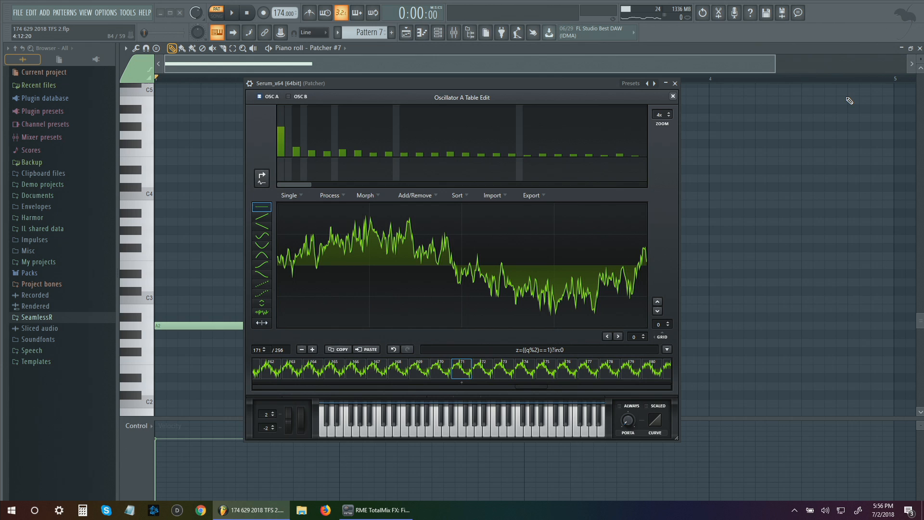
click(233, 15)
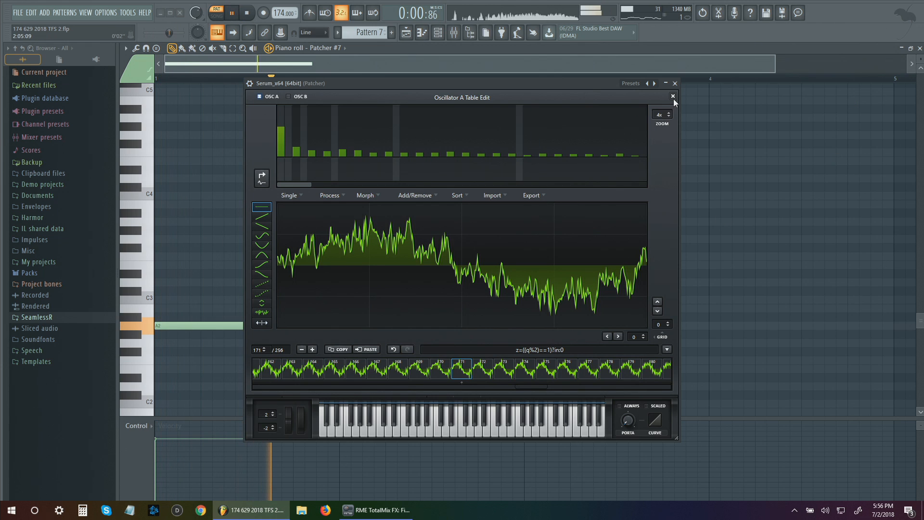
click(672, 96)
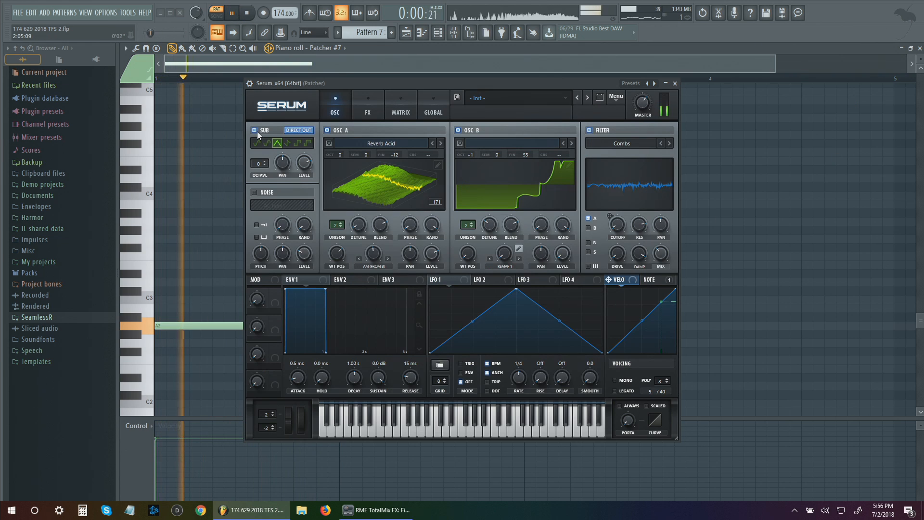
Modulate oscillator A's wavetable position with LFO 1, set the base position to 38, and set the LFO rate to 2 bars
drag(345, 250, 349, 217)
drag(432, 280, 343, 251)
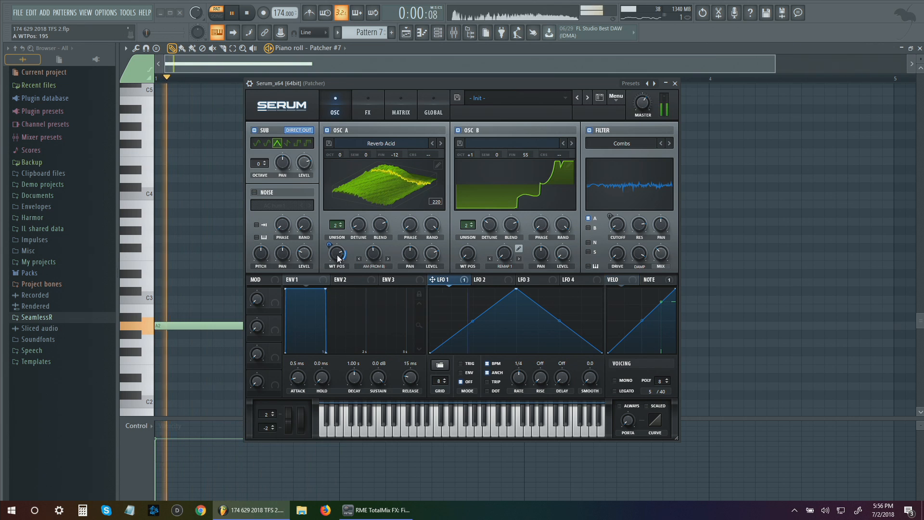
drag(517, 376, 511, 397)
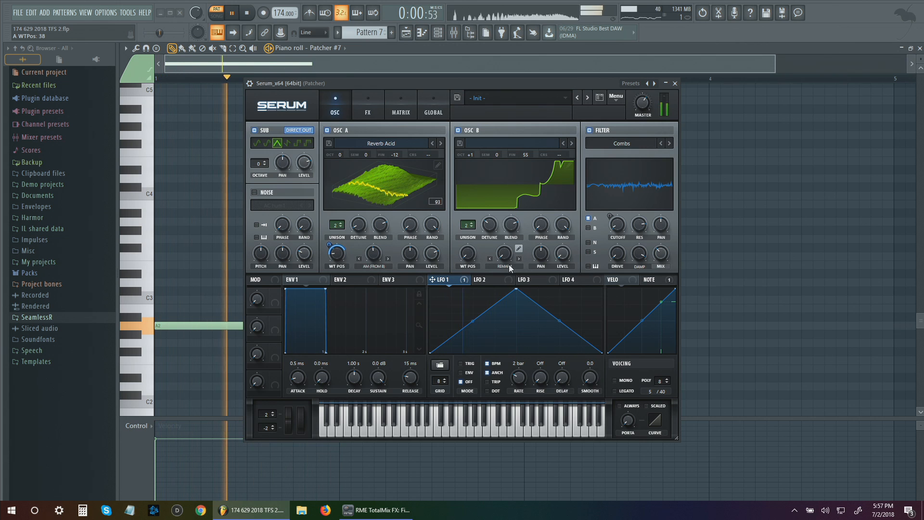
Adjust oscillator B's Remap 1 amount and replay Pattern 7 from the start
mouse_move(509, 264)
mouse_down()
mouse_move(510, 225)
mouse_move(505, 264)
mouse_up()
key(space)
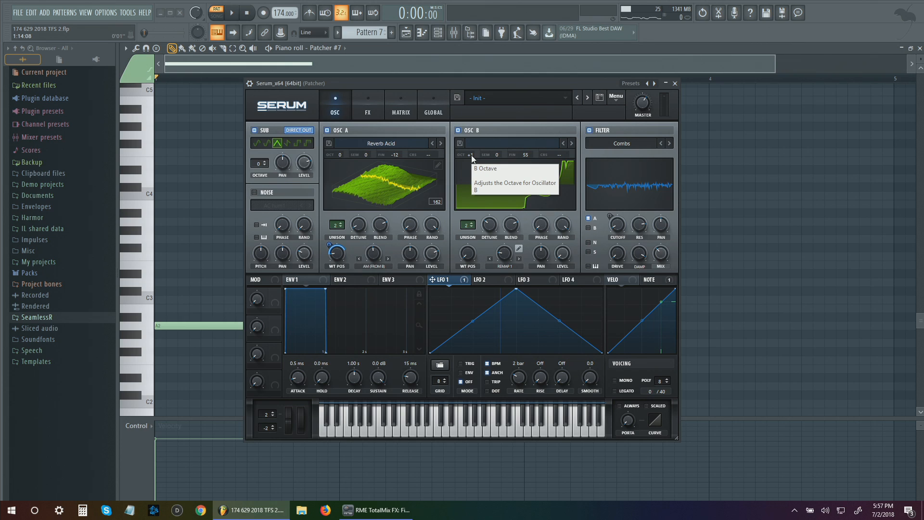
click(236, 14)
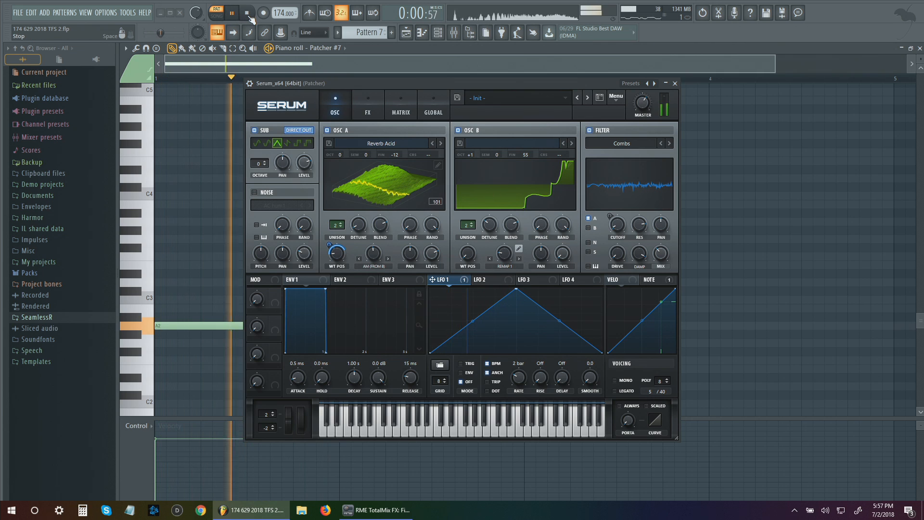
Adjust the Combs filter's cutoff and set its mix to 70%
drag(618, 224, 621, 230)
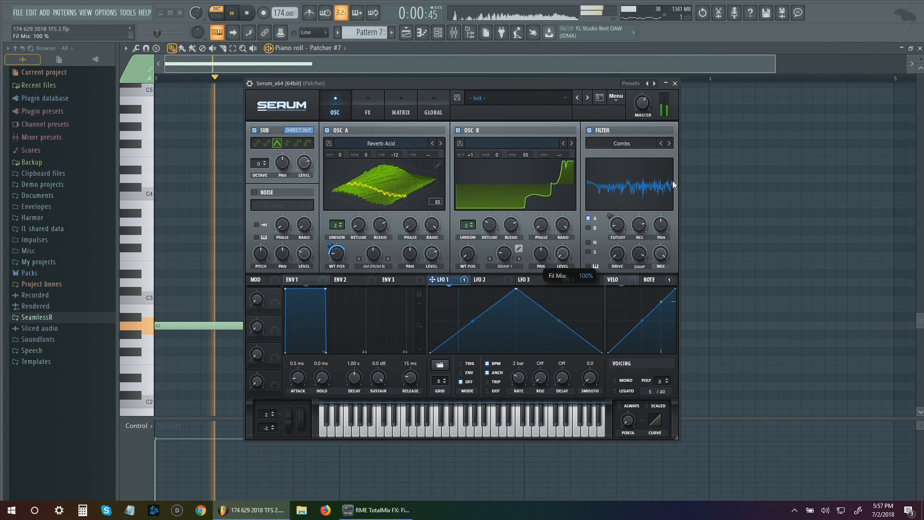
drag(618, 224, 619, 226)
drag(661, 254, 657, 262)
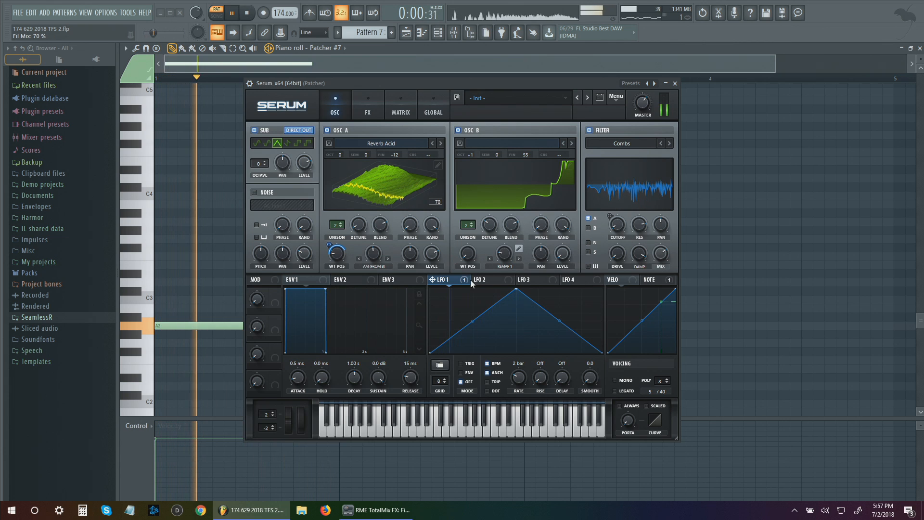
Assign LFO 1 to the filter cutoff and readjust the Combs filter's resonance and base cutoff
drag(470, 283, 610, 225)
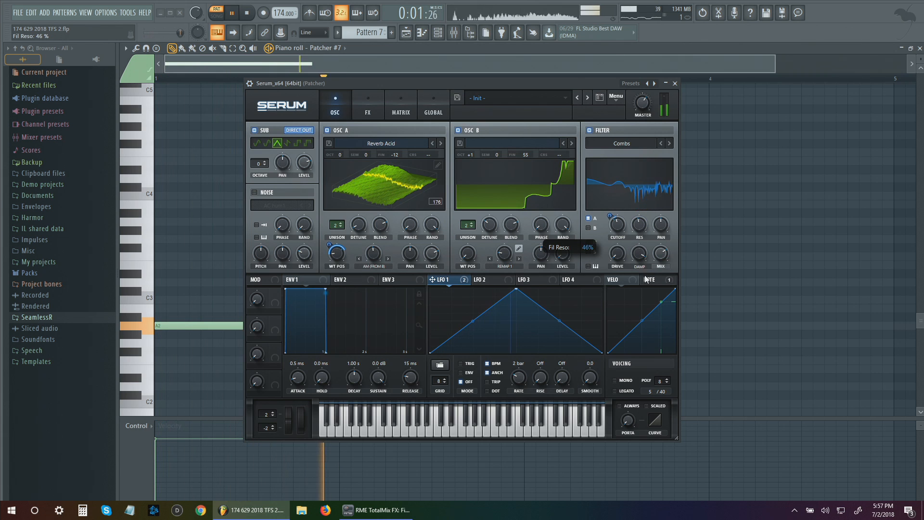
click(247, 14)
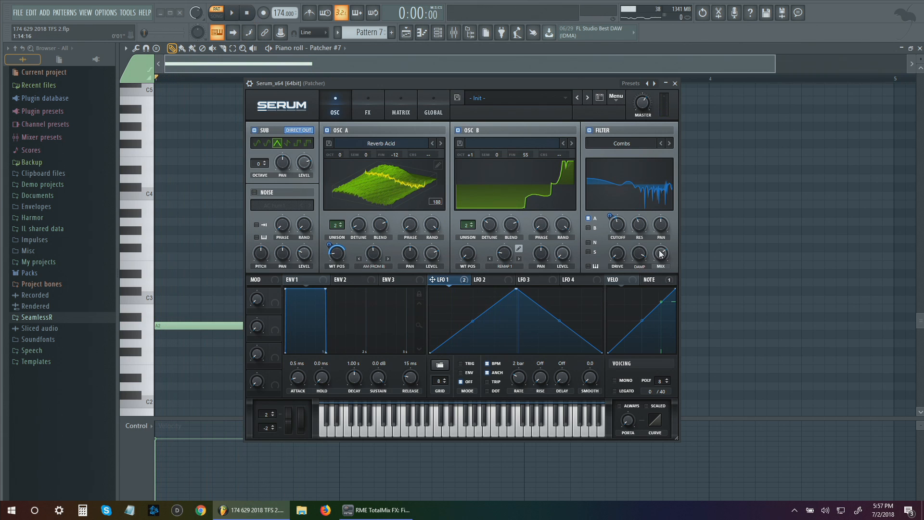
drag(640, 227, 639, 220)
drag(618, 226, 618, 238)
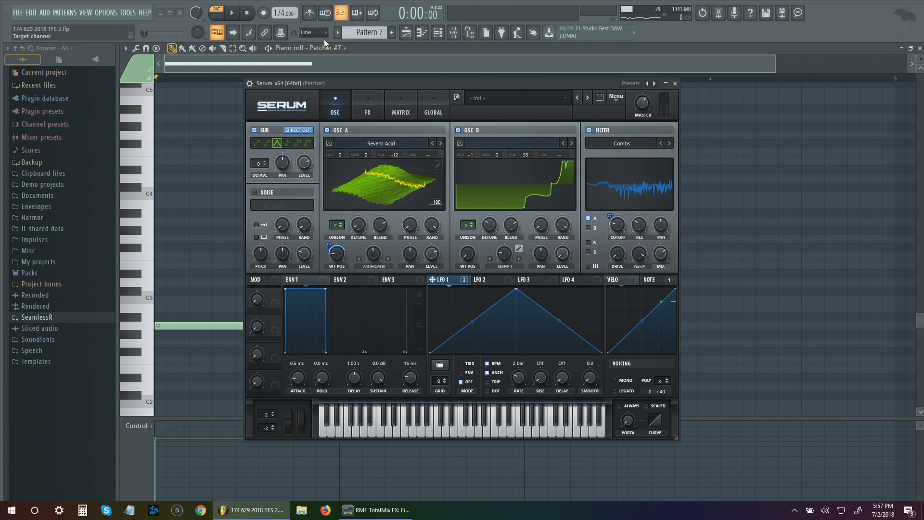
Play Pattern 7, raise the filter mix, and try routing the sub oscillator through the filter before switching that routing off
key(space)
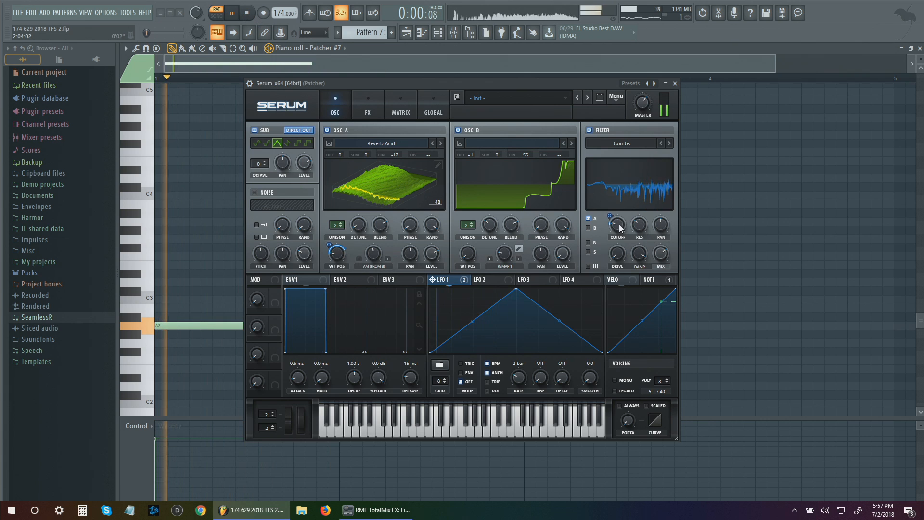
mouse_move(660, 255)
mouse_down()
mouse_move(663, 281)
mouse_move(667, 248)
mouse_up()
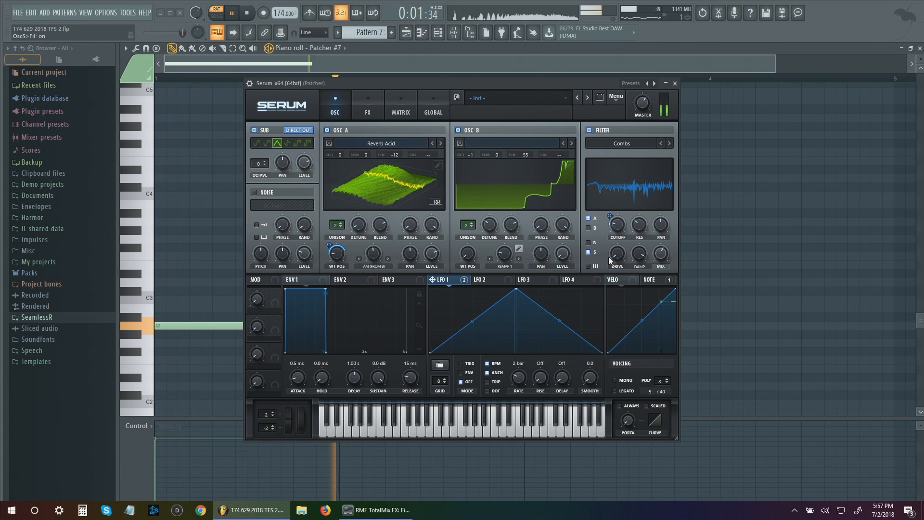
click(589, 251)
click(589, 252)
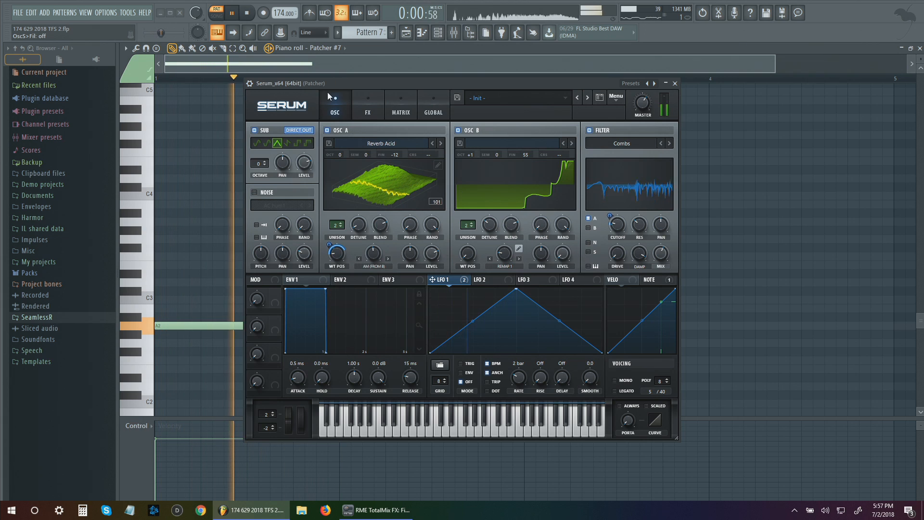
Stop playback, close Serum, and clear Pattern 7's note after auditioning notes at several pitches, including E3 and F3
click(247, 15)
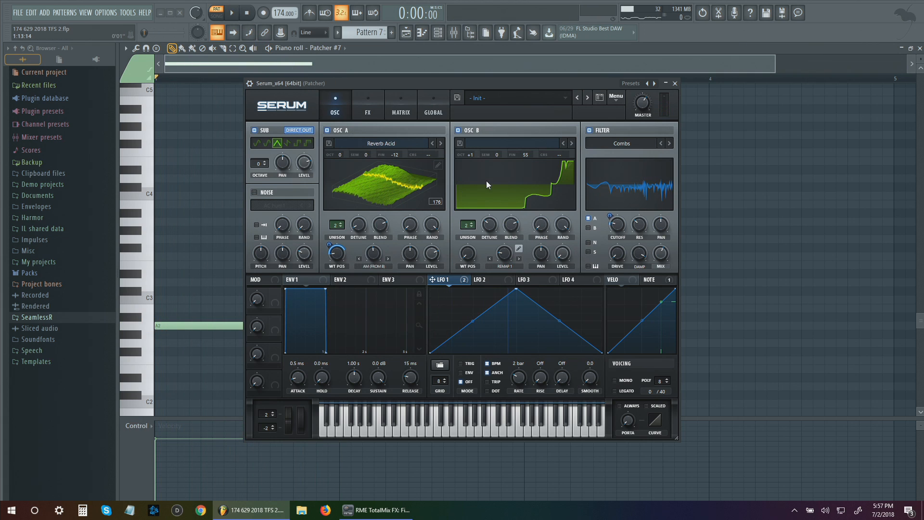
click(675, 83)
click(201, 332)
right_click(235, 334)
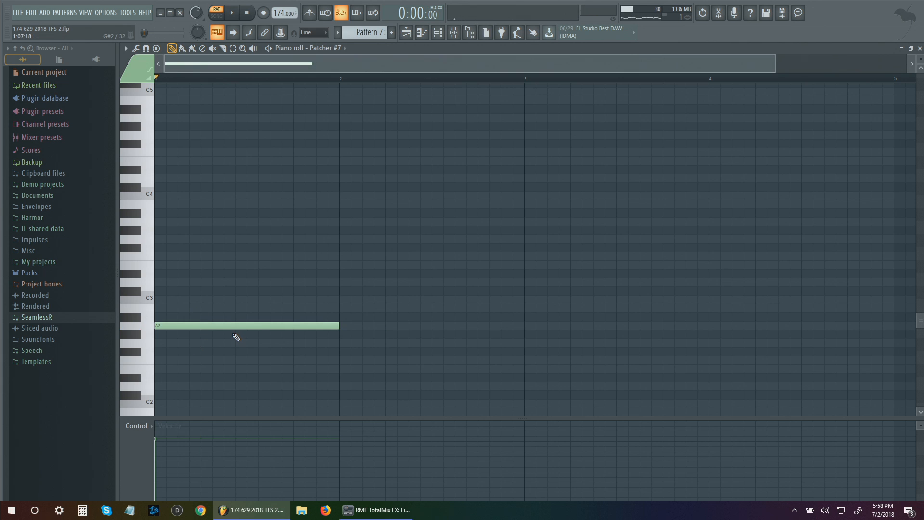
drag(227, 307, 201, 339)
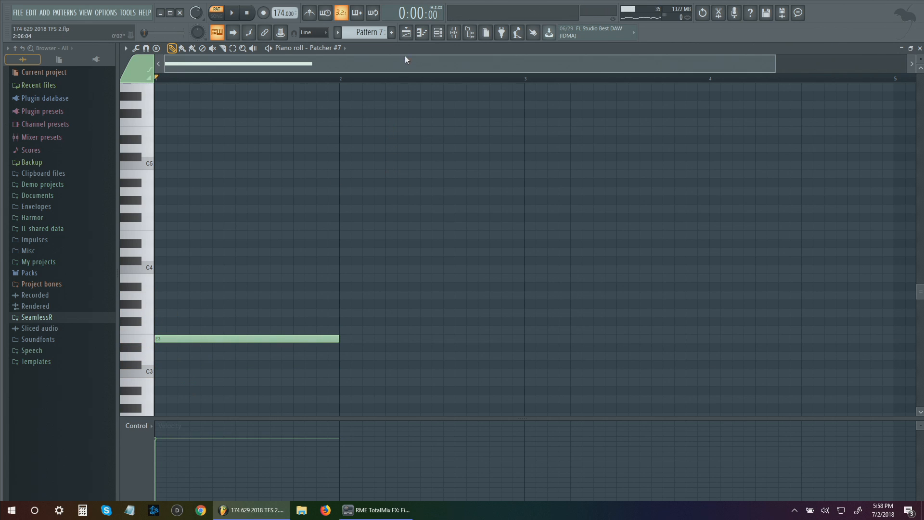
right_click(296, 339)
drag(182, 234, 159, 235)
right_click(277, 234)
drag(190, 331, 131, 338)
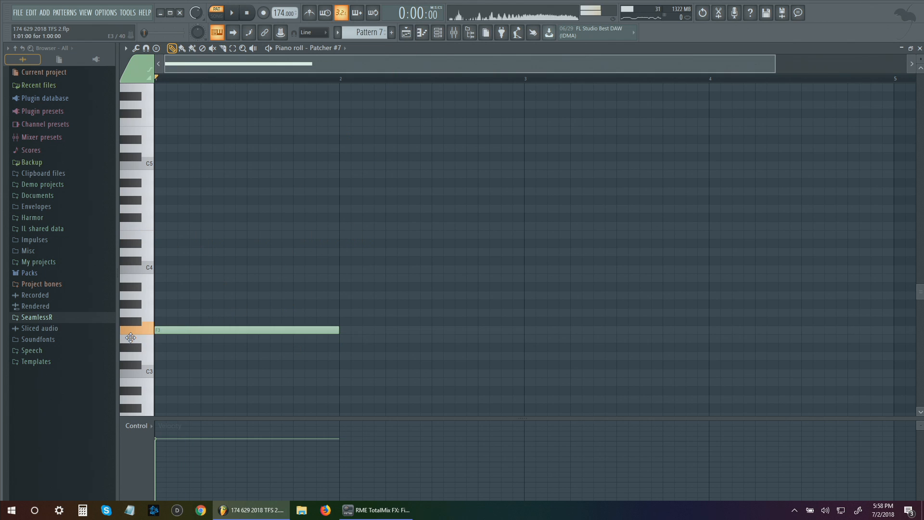
right_click(158, 331)
click(152, 341)
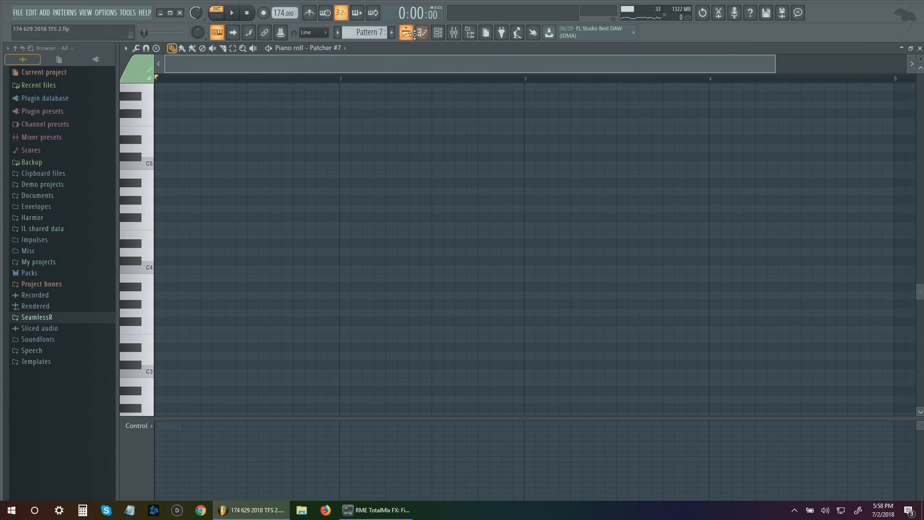
Reopen Serum in Patcher #7 and set its portamento to always on, leaving mono and legato off
click(437, 36)
click(431, 459)
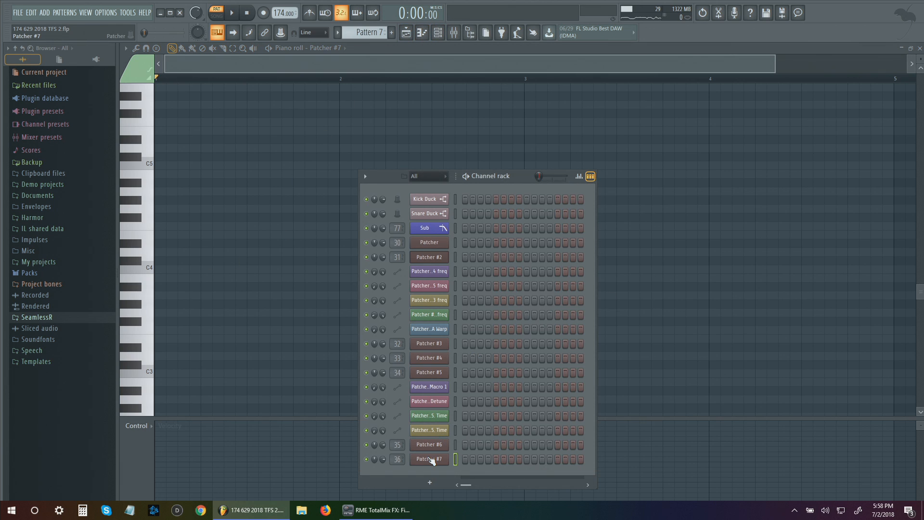
click(369, 301)
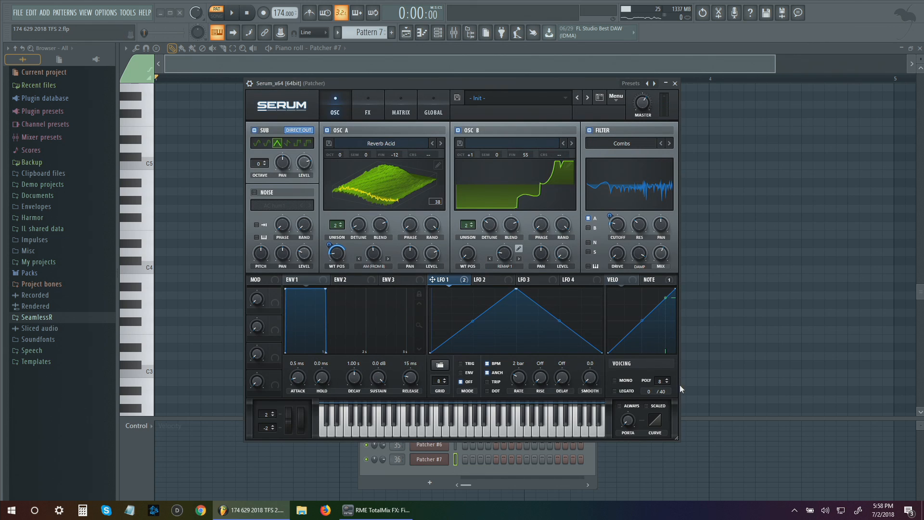
click(616, 392)
click(615, 381)
drag(632, 419, 635, 396)
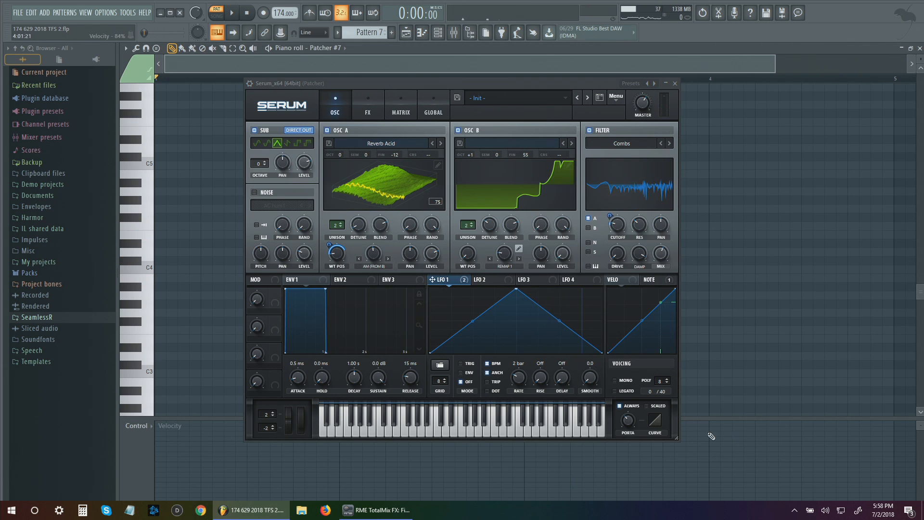
Set Serum's portamento time to 698 ms while testing the glide between notes
drag(628, 423, 638, 418)
drag(148, 178, 148, 319)
drag(630, 416, 629, 420)
click(627, 392)
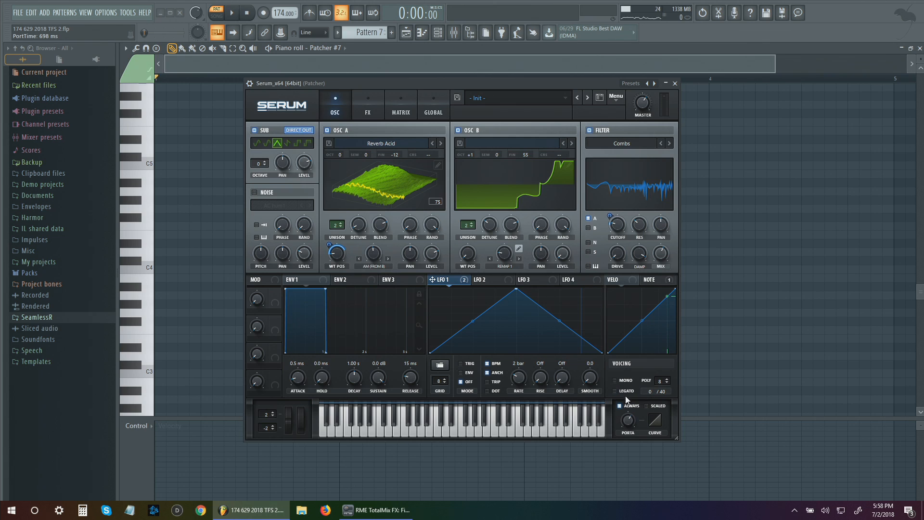
Audition the glide across low and high piano keys, removing the stray note placed in Pattern 7
click(137, 313)
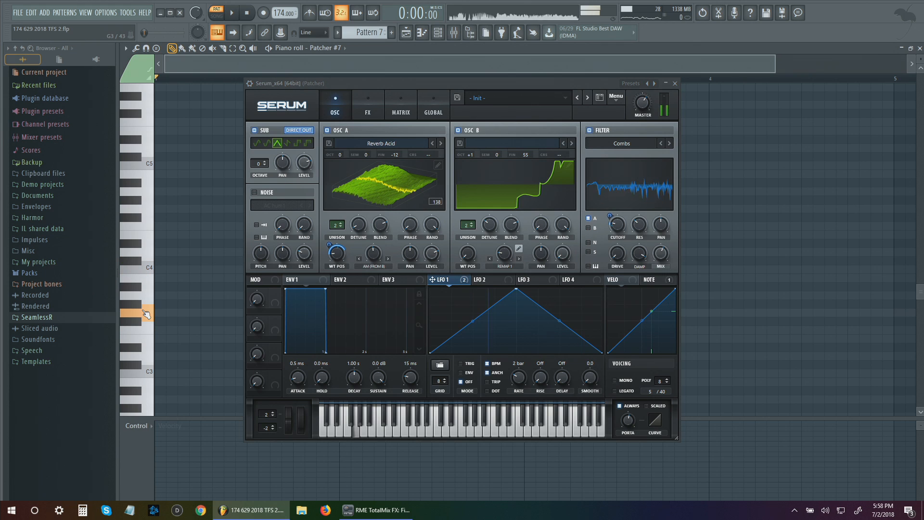
double_click(155, 261)
key(Escape)
click(145, 260)
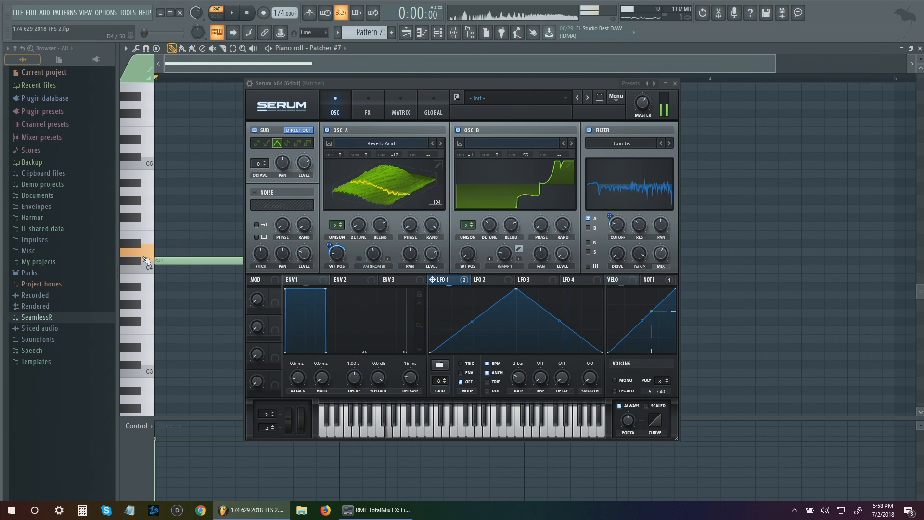
right_click(169, 262)
drag(143, 317, 142, 184)
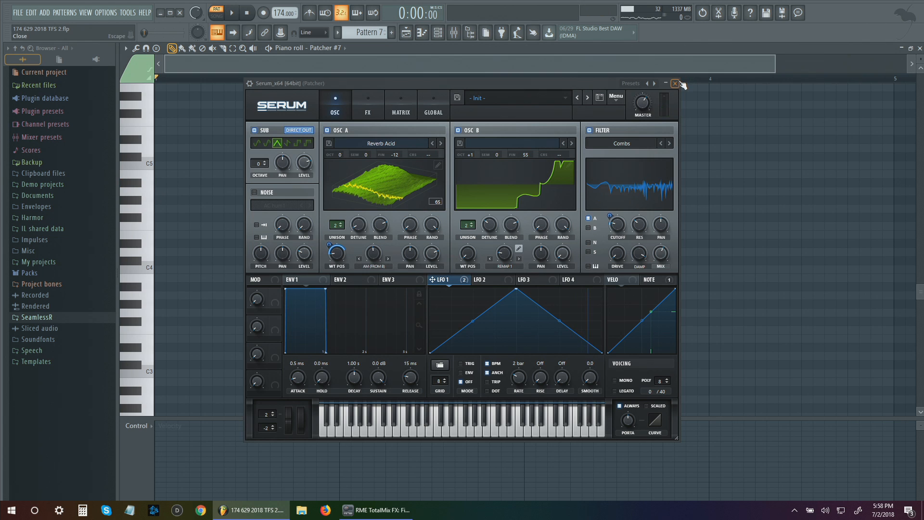
Close Serum, draw four consecutive four-step notes descending B4, E4, B3 and E3 in Pattern 7, and play them
click(676, 83)
drag(308, 174, 159, 174)
scroll(327, 257, up, 3)
drag(546, 276, 691, 297)
drag(404, 258, 481, 253)
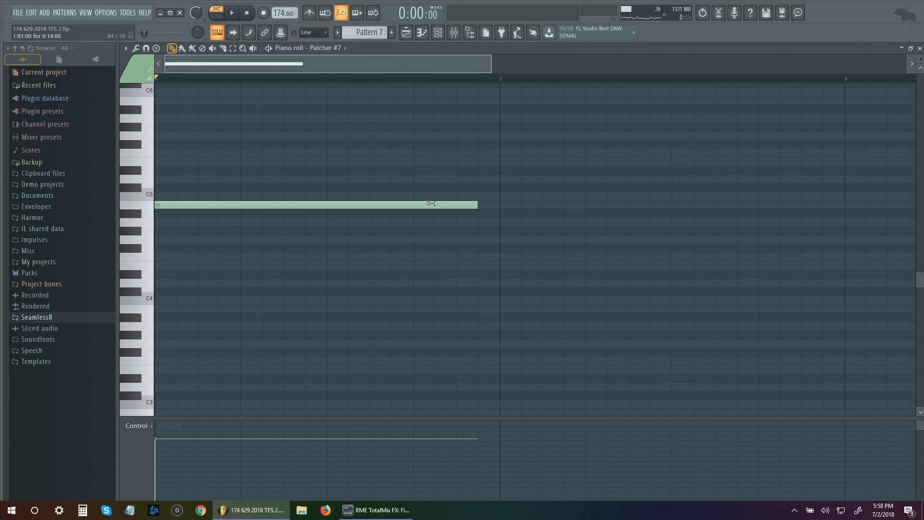
drag(432, 203, 197, 193)
click(241, 265)
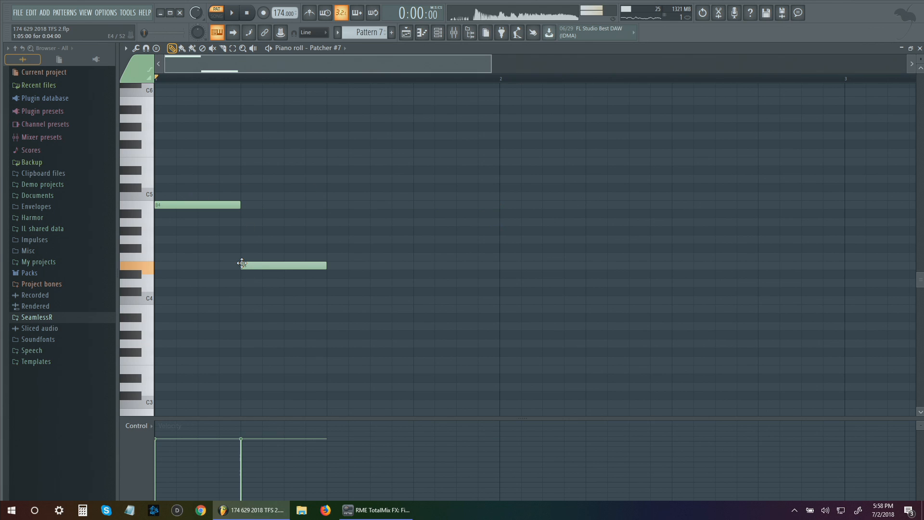
click(328, 309)
click(456, 369)
drag(456, 369, 417, 369)
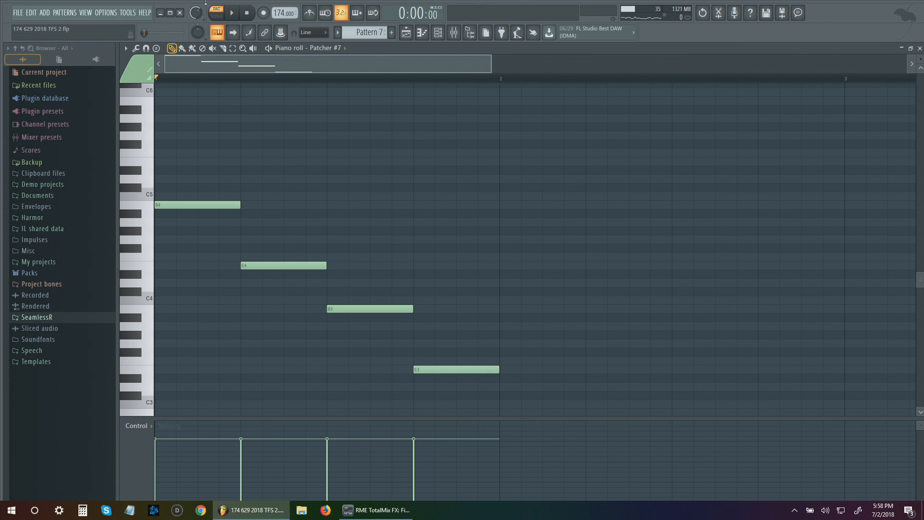
click(242, 18)
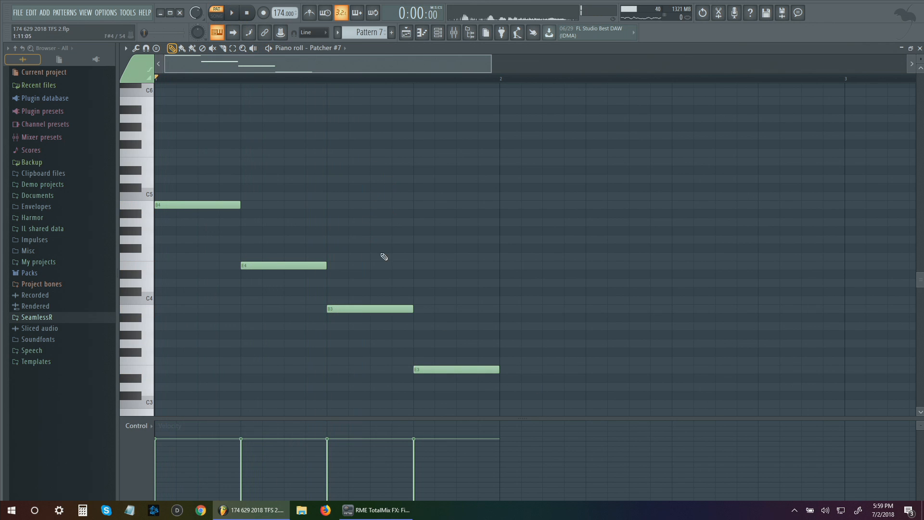
key(space)
Delete the four descending notes and place and audition a four-step E3 note at the start of Pattern 7
right_click(234, 205)
right_click(373, 309)
right_click(428, 369)
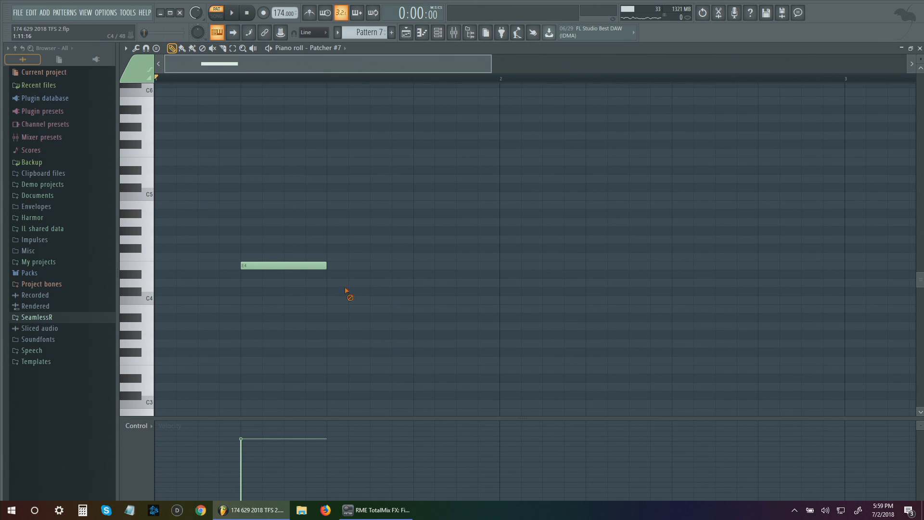
right_click(308, 265)
scroll(238, 262, down, 4)
drag(165, 263, 128, 253)
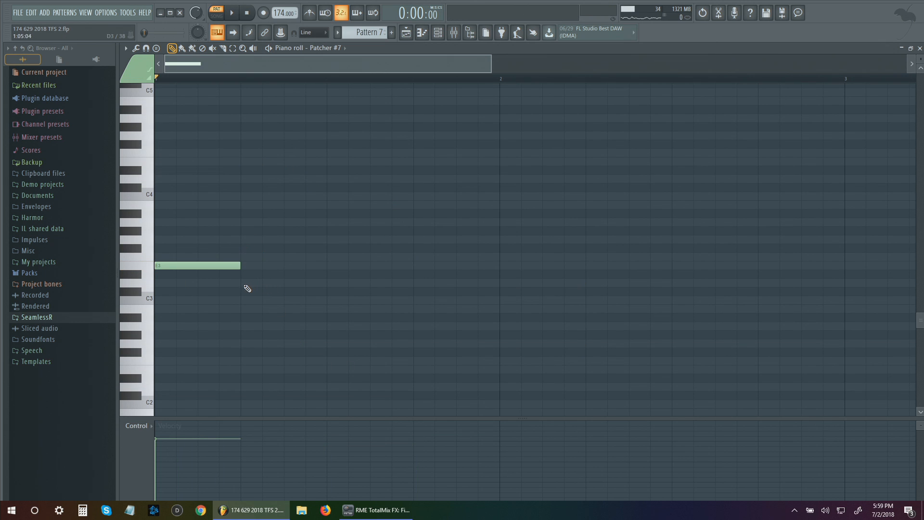
key(space)
key(space)
Extend the E3 note to eight steps and follow it with an eight-step C#2 note after trying C3 during playback
drag(300, 266, 326, 266)
click(327, 300)
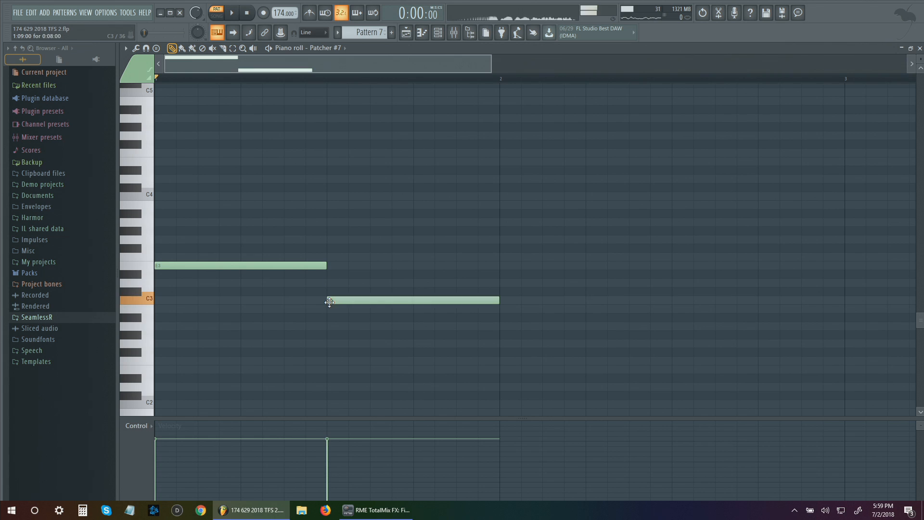
key(space)
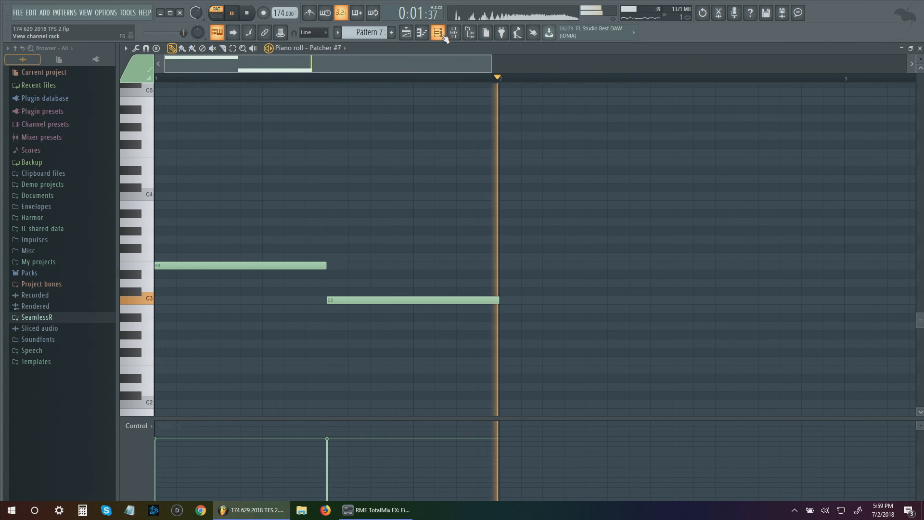
right_click(380, 300)
click(352, 395)
Reopen Serum in Patcher #7 during playback and readjust its portamento time
click(438, 33)
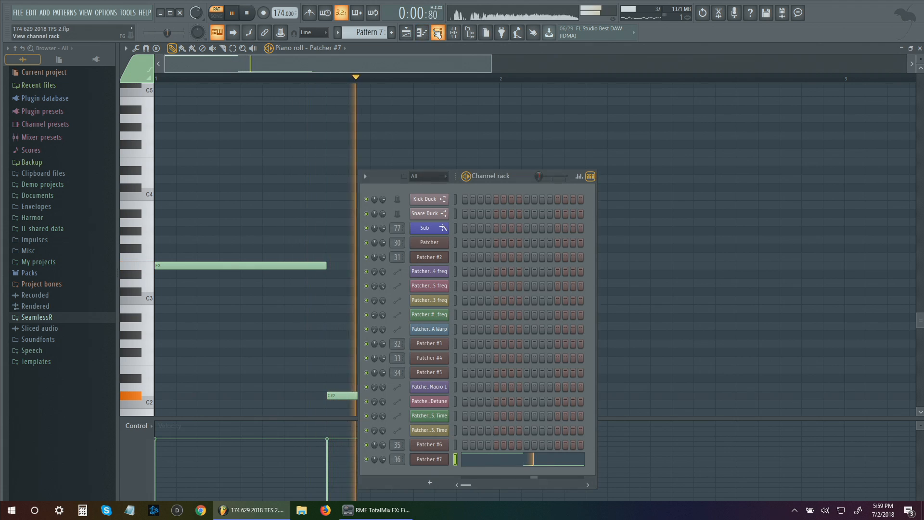
click(435, 464)
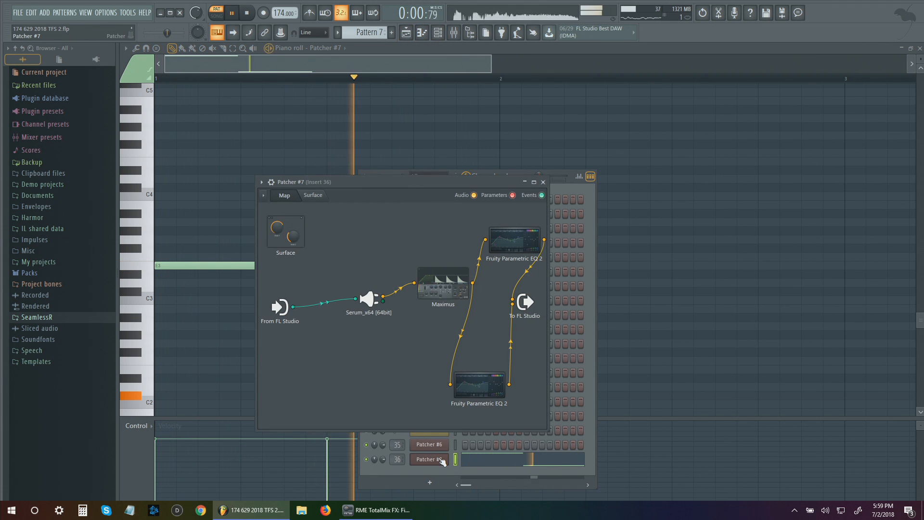
double_click(375, 303)
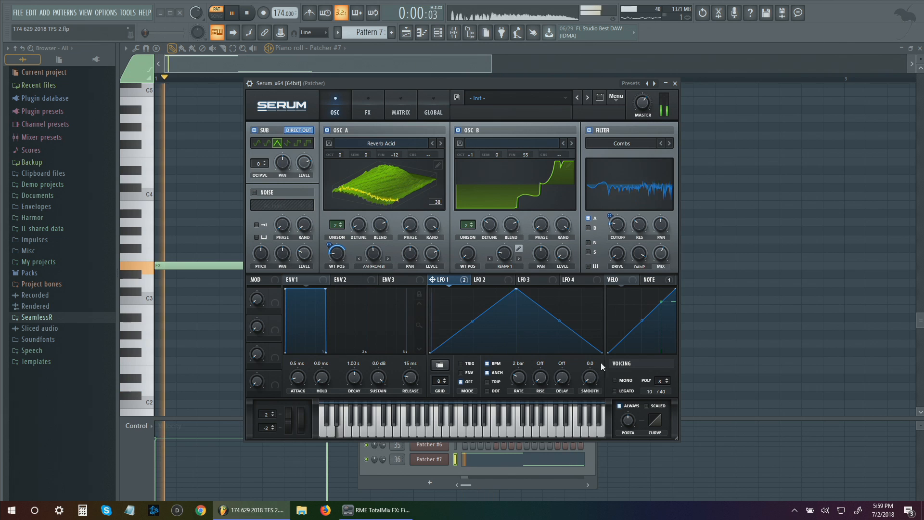
drag(629, 420, 629, 420)
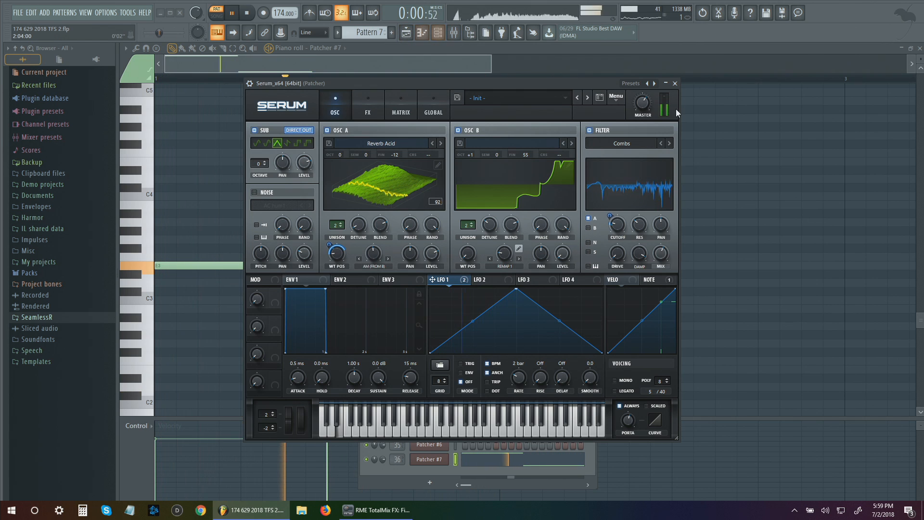
Close Serum, reposition the To FL Studio node beside the EQs in the Patcher map, and replay Pattern 7
click(675, 83)
click(247, 13)
mouse_move(523, 302)
mouse_down()
mouse_move(527, 320)
mouse_move(528, 294)
mouse_up()
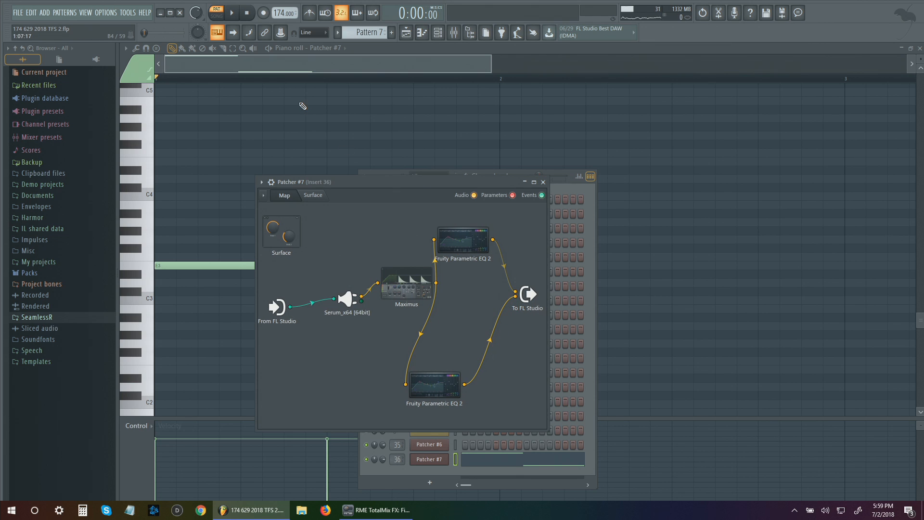
click(232, 13)
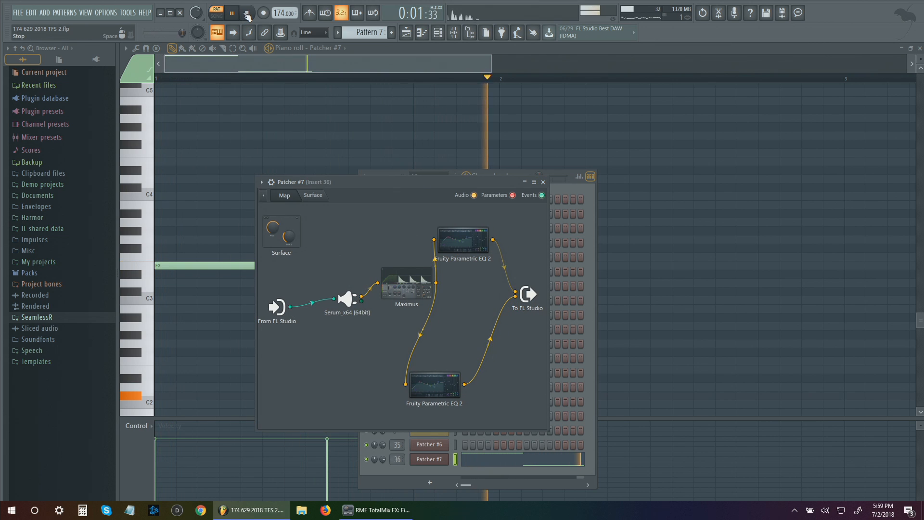
key(space)
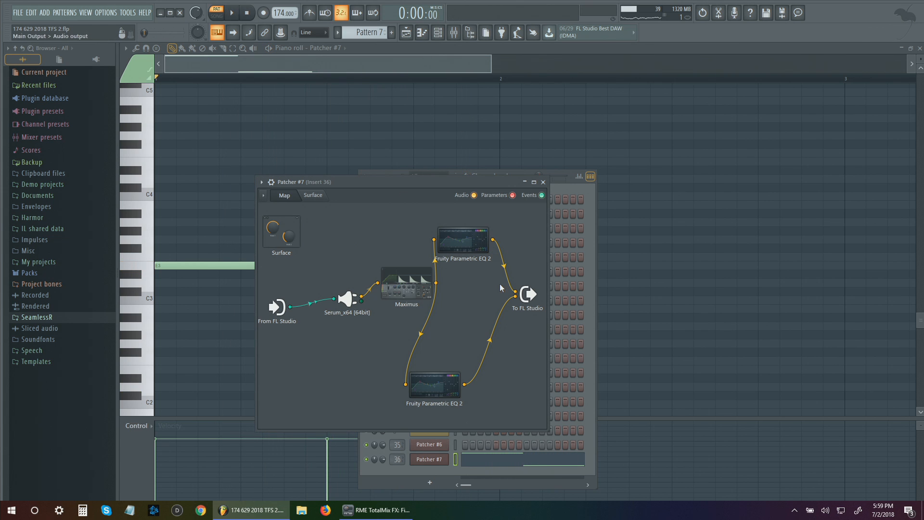
Insert Fruity Delay 3 between the upper Fruity Parametric EQ 2 and To FL Studio, and open it
middle_click(468, 316)
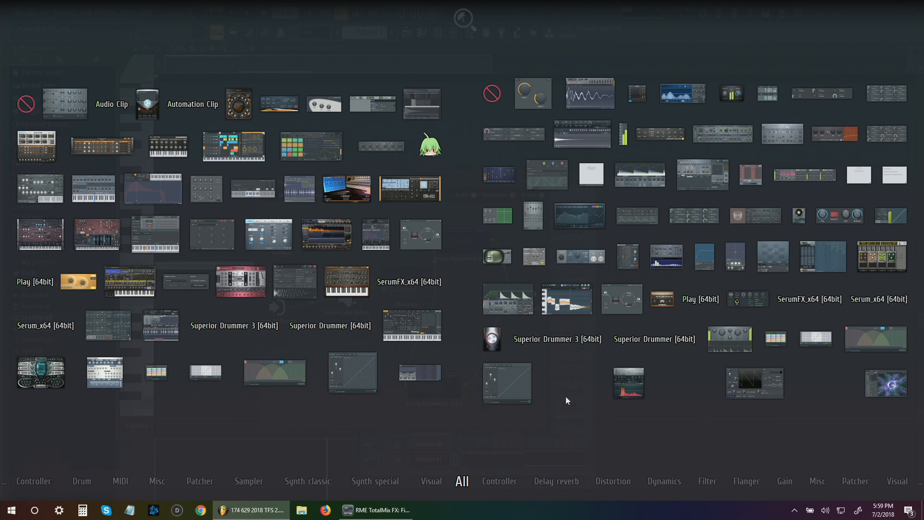
click(722, 133)
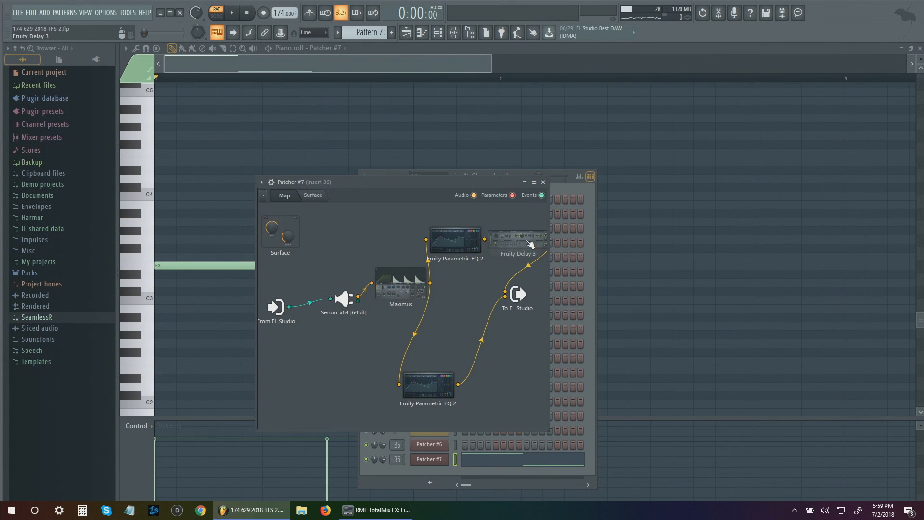
click(530, 245)
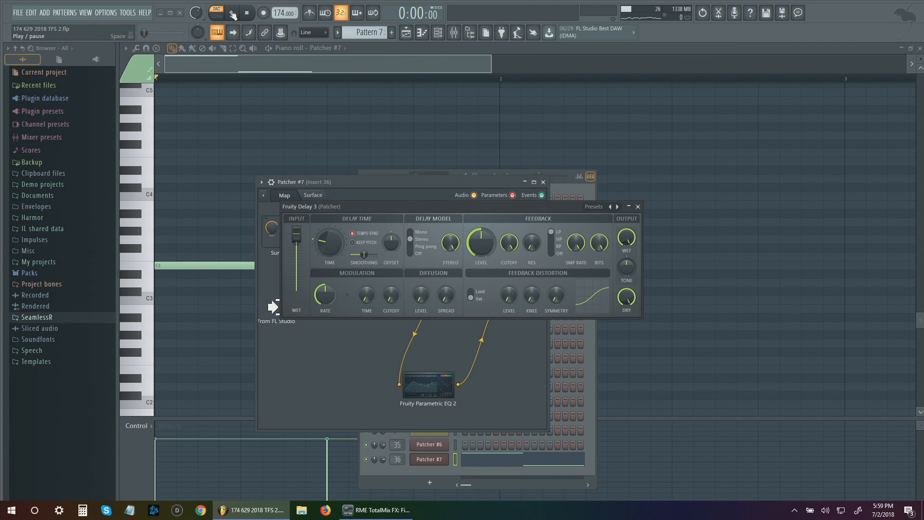
Play Pattern 7 while switching off the delay's tempo sync, shortening its time and smoothing, and raising its modulation time
click(232, 14)
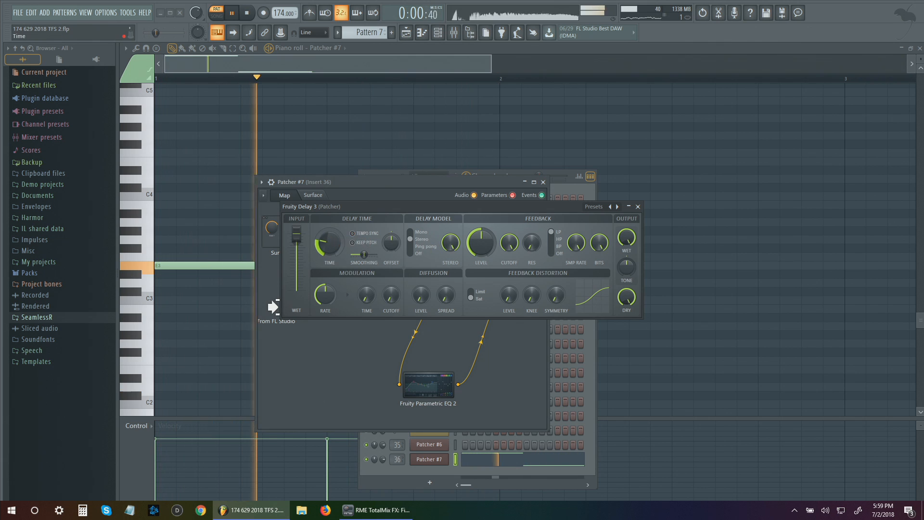
mouse_move(329, 243)
mouse_down()
mouse_move(329, 266)
mouse_move(360, 254)
mouse_move(329, 224)
mouse_move(330, 246)
mouse_up()
drag(367, 294, 367, 282)
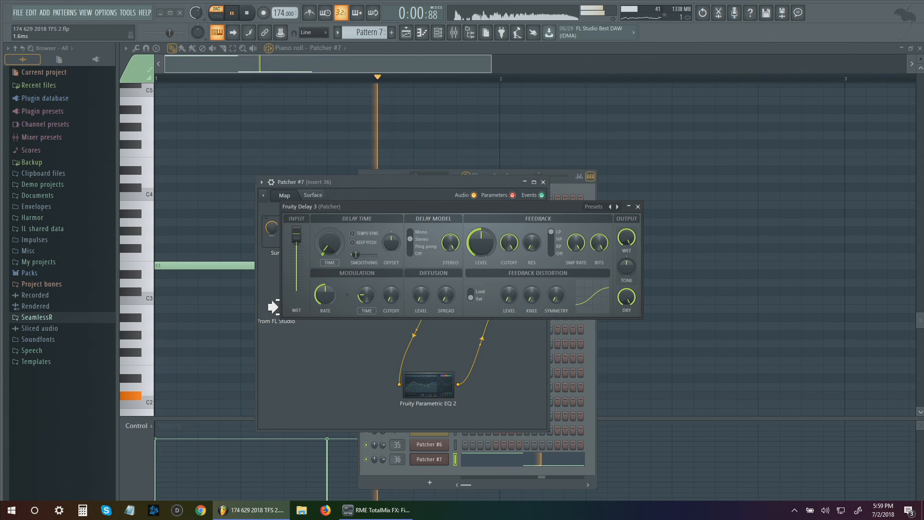
drag(330, 243, 329, 228)
Lower Fruity Delay 3's wet output and raise its output tone, closing the plugin and stopping playback
drag(627, 237, 629, 258)
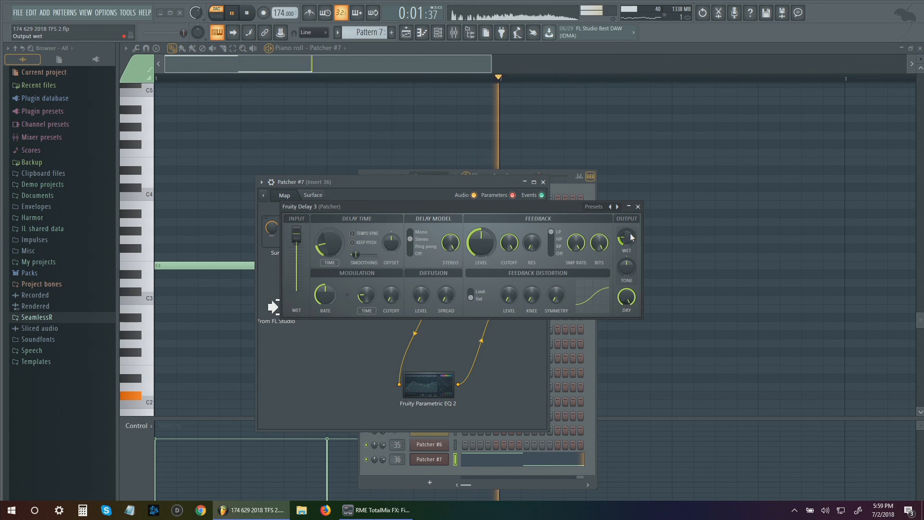
drag(627, 265, 627, 248)
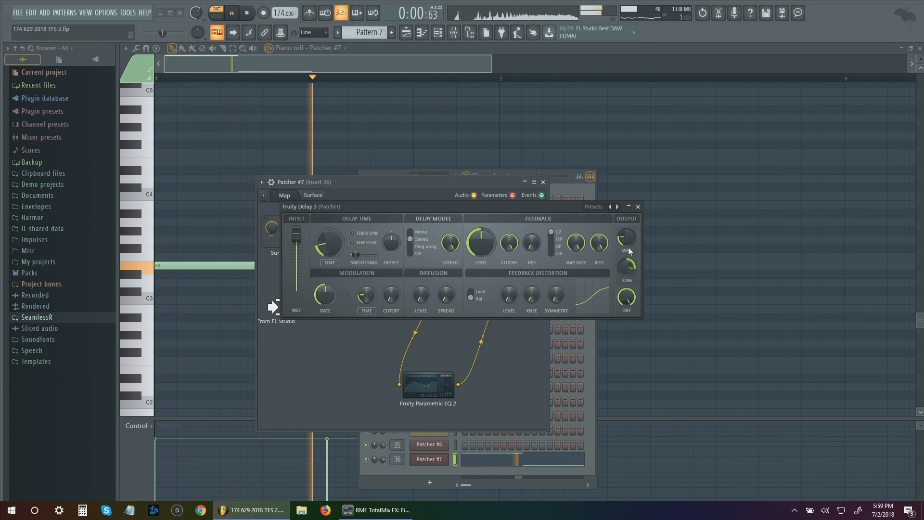
click(638, 207)
key(space)
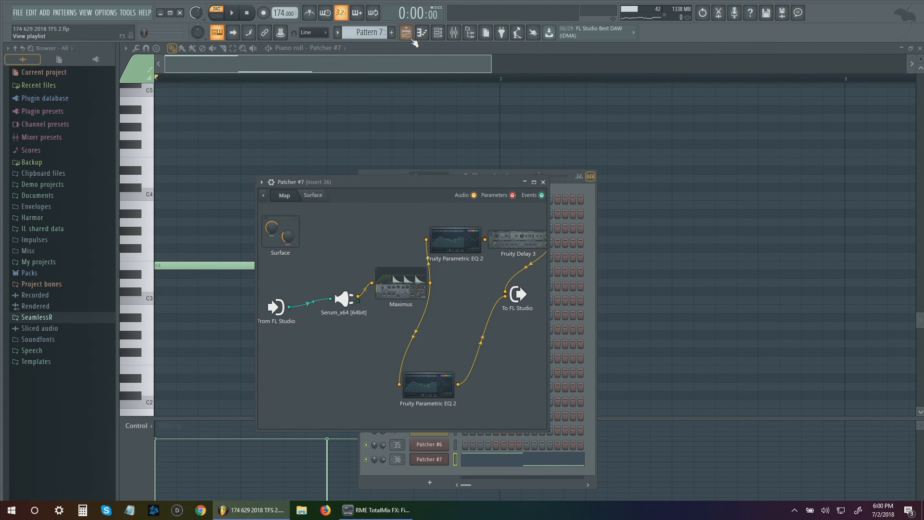
Open Pattern 7's piano roll from its playlist clip and play the two notes
click(412, 39)
double_click(698, 105)
key(space)
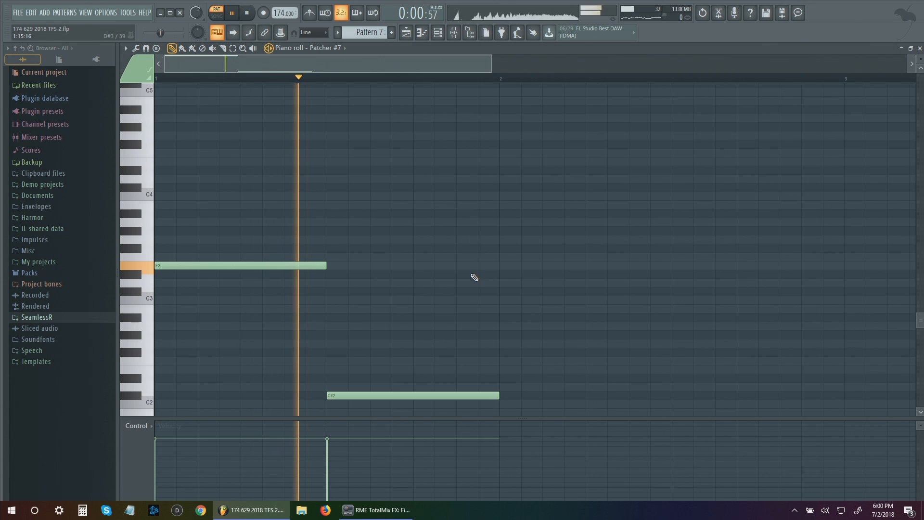
key(space)
Replace the long C#2 note with four consecutive two-step C#2 notes and play the pattern
scroll(474, 278, down, 2)
drag(499, 343, 370, 343)
click(381, 343)
click(424, 345)
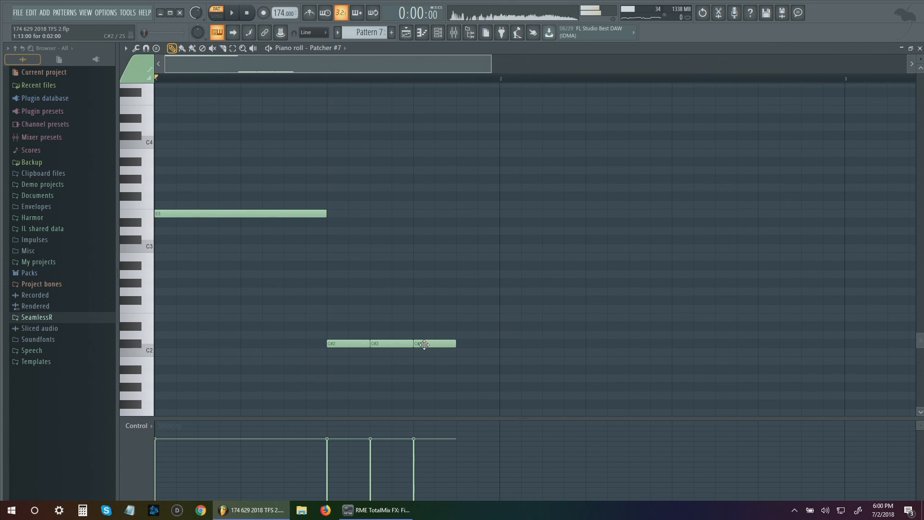
click(466, 343)
key(space)
key(space)
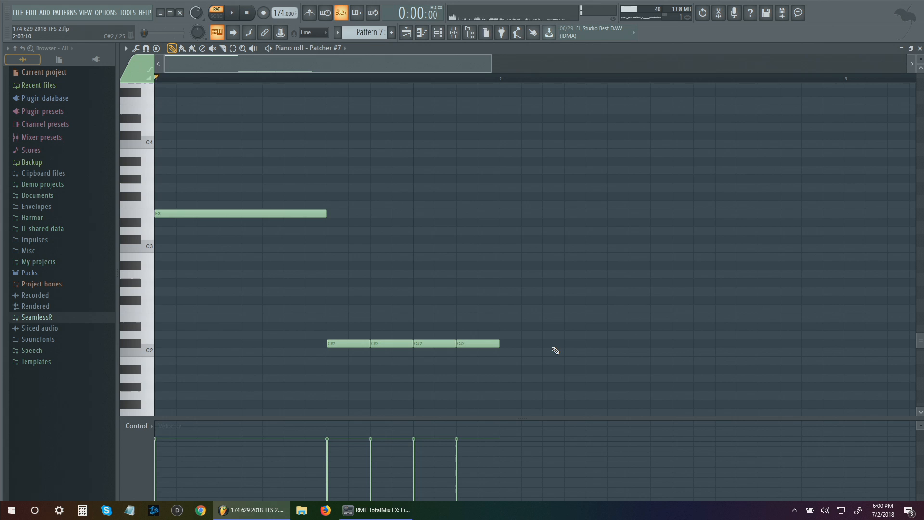
key(space)
key(space)
Delete all of the C#2 notes from Pattern 7, keeping only the E3 note
right_click(477, 344)
right_click(435, 344)
right_click(392, 343)
right_click(354, 343)
Shorten the Pattern 7 clip in the playlist to half a bar
click(406, 33)
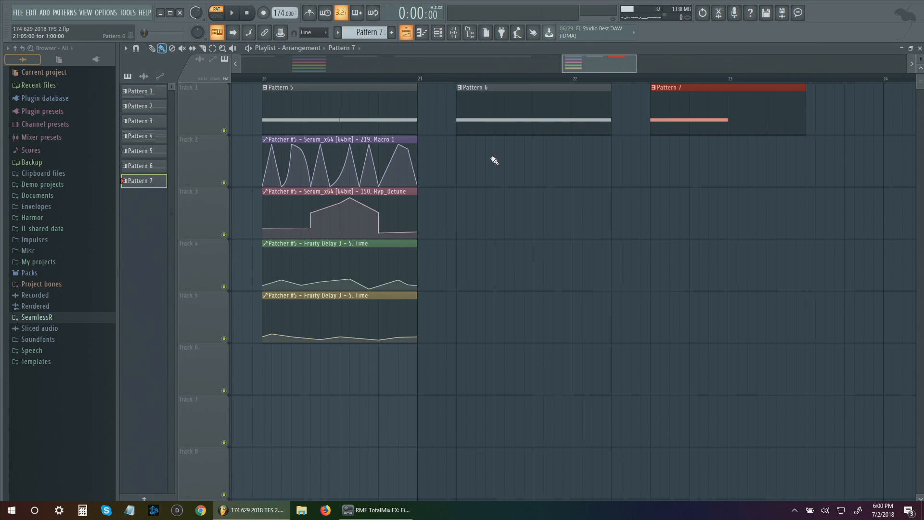
scroll(624, 266, down, 3)
drag(704, 109, 670, 108)
scroll(635, 258, down, 5)
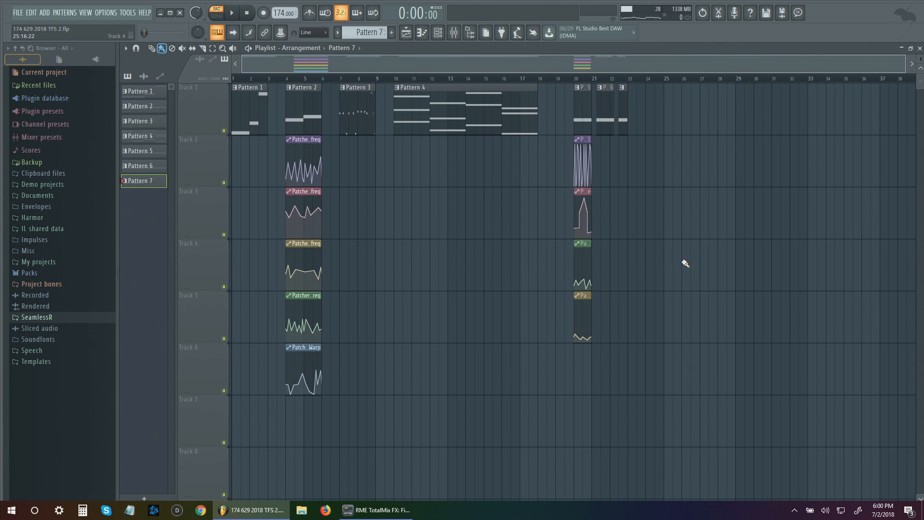